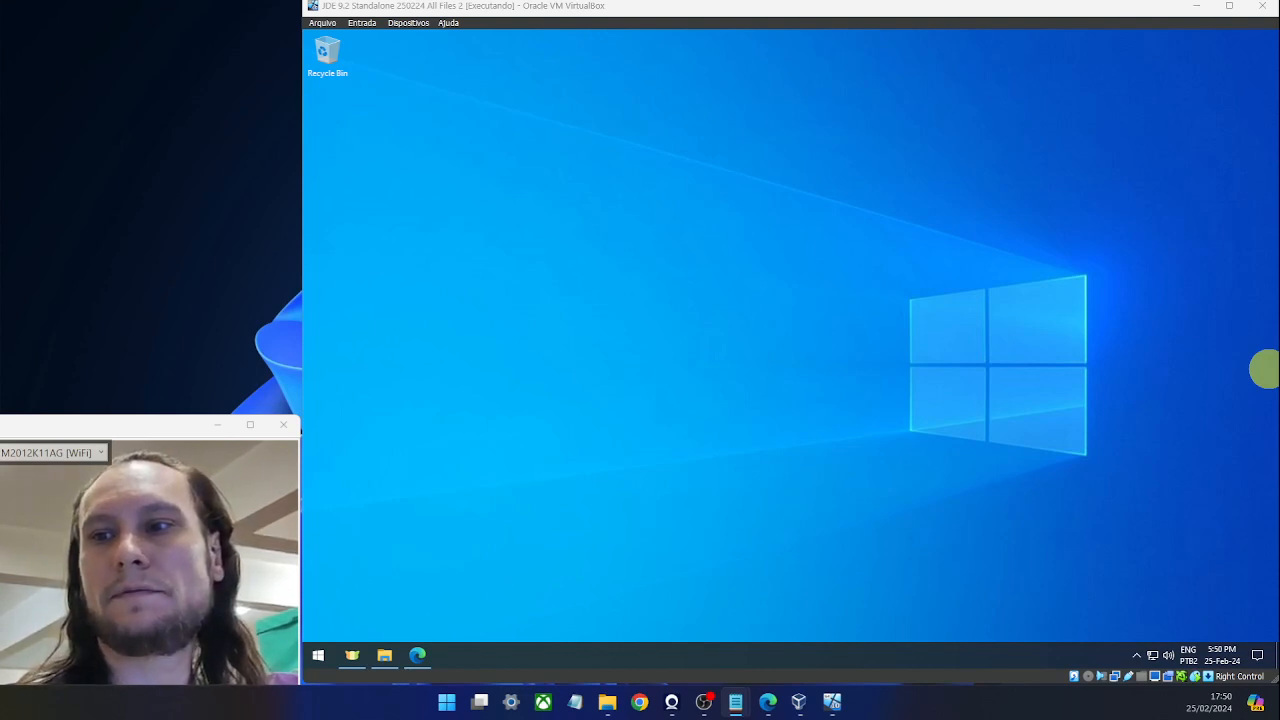
Show the JD Edwards 9.2 Standalone notes '01 README.txt' in Notepad, then bring the VM window back in front.
click(735, 702)
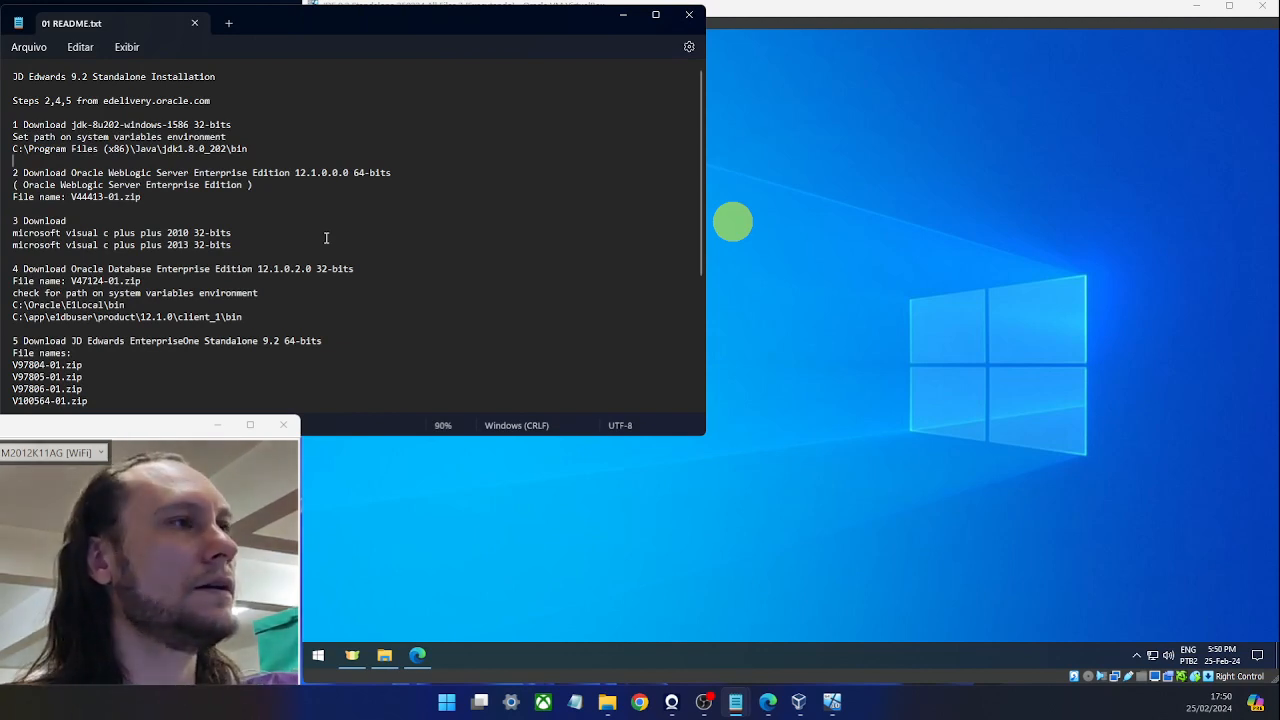
click(879, 312)
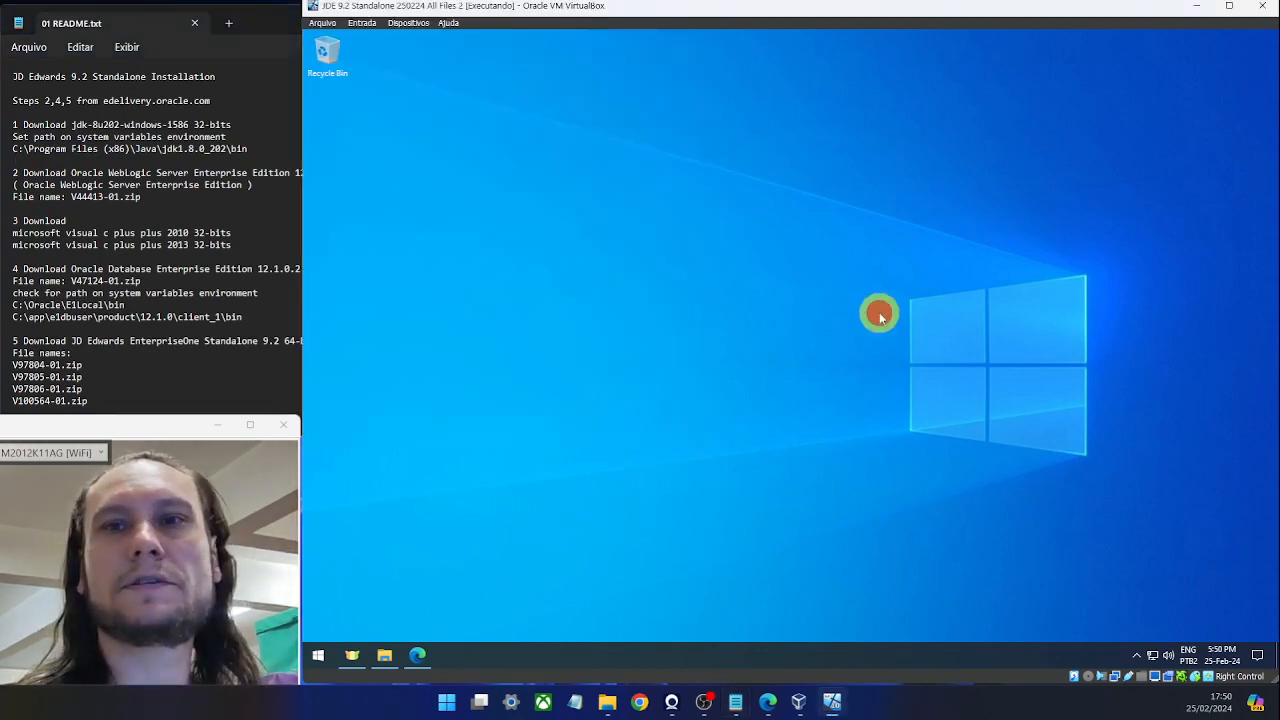
Find the firewall settings via a 'fi' search, turn it off for private and public networks, then close the window.
key(super)
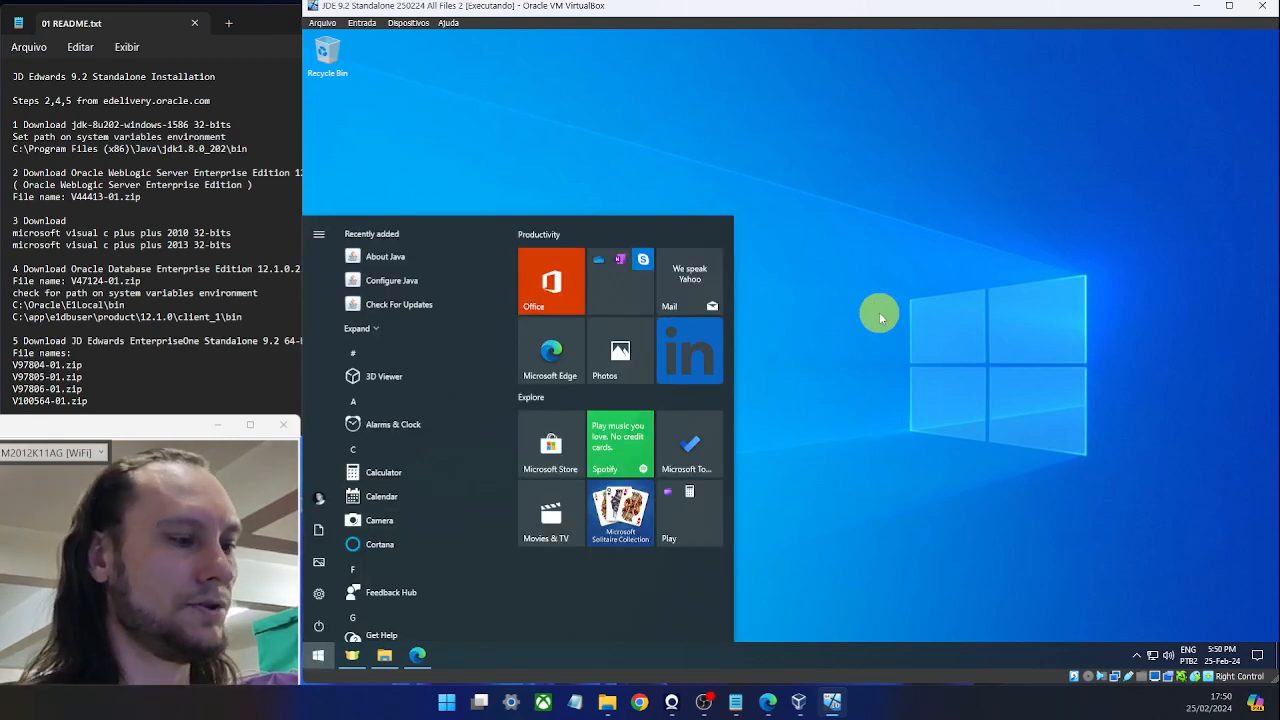
text(fire)
key(Return)
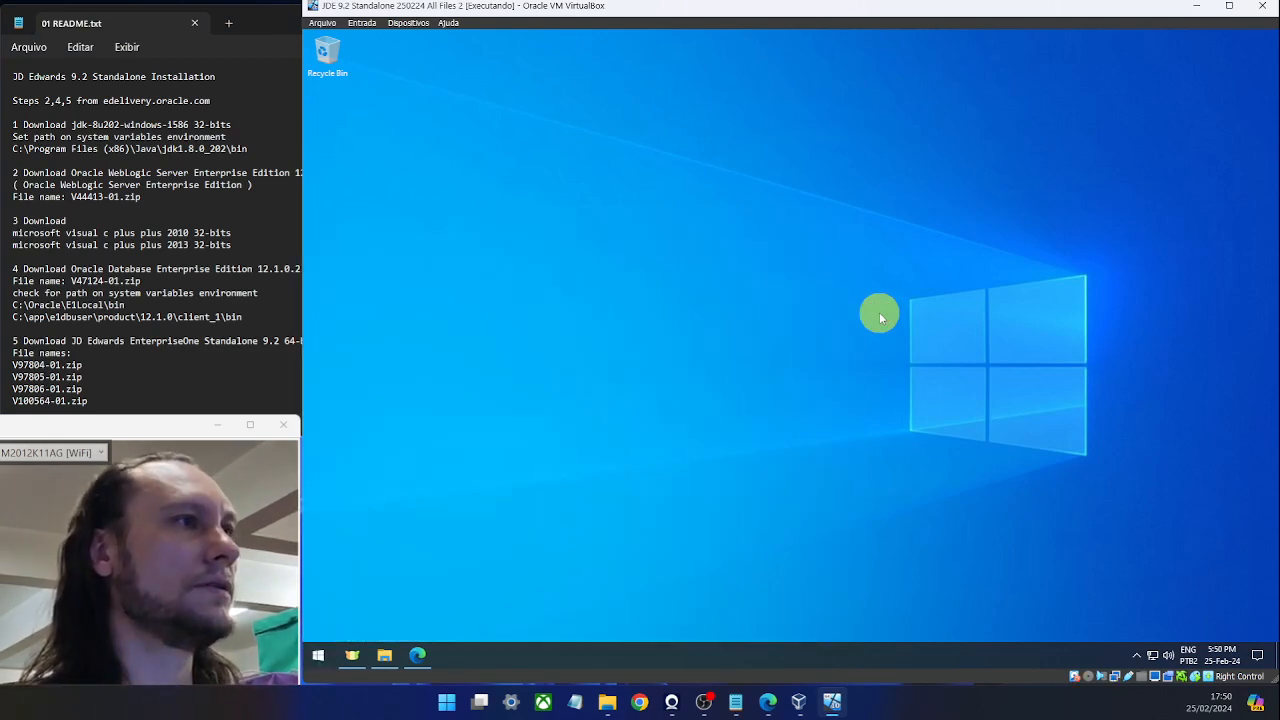
click(487, 277)
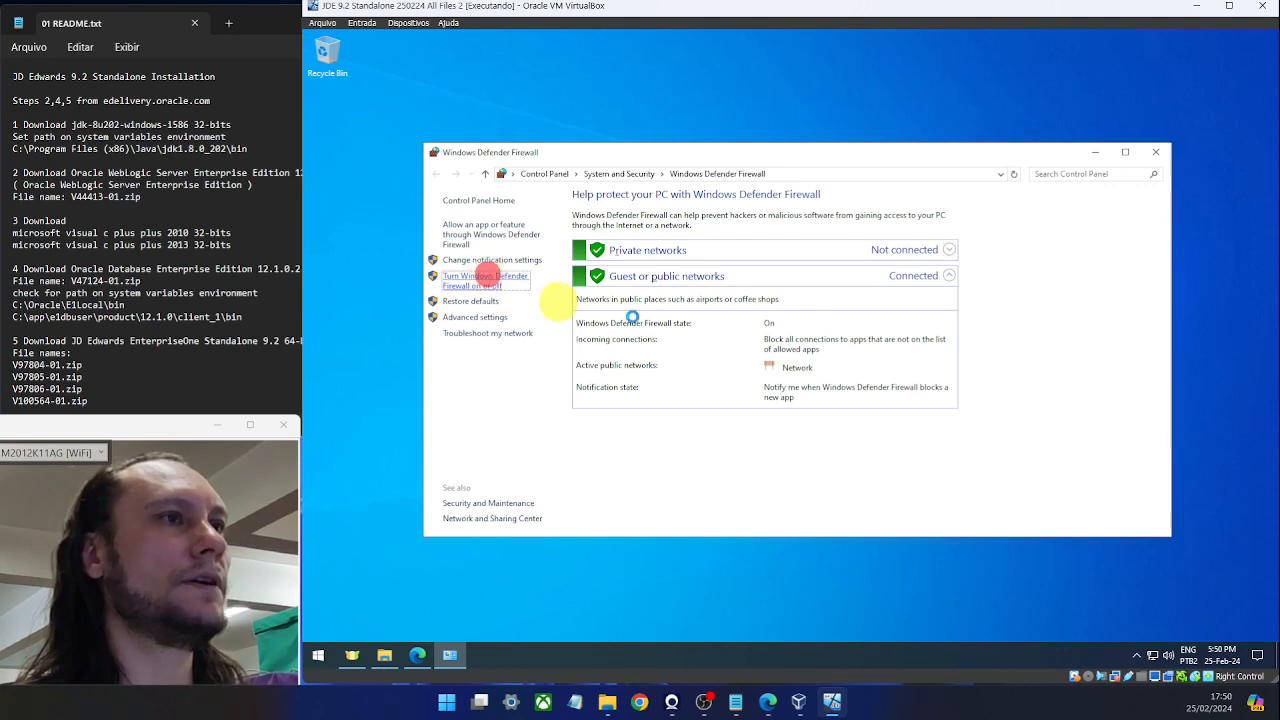
click(644, 296)
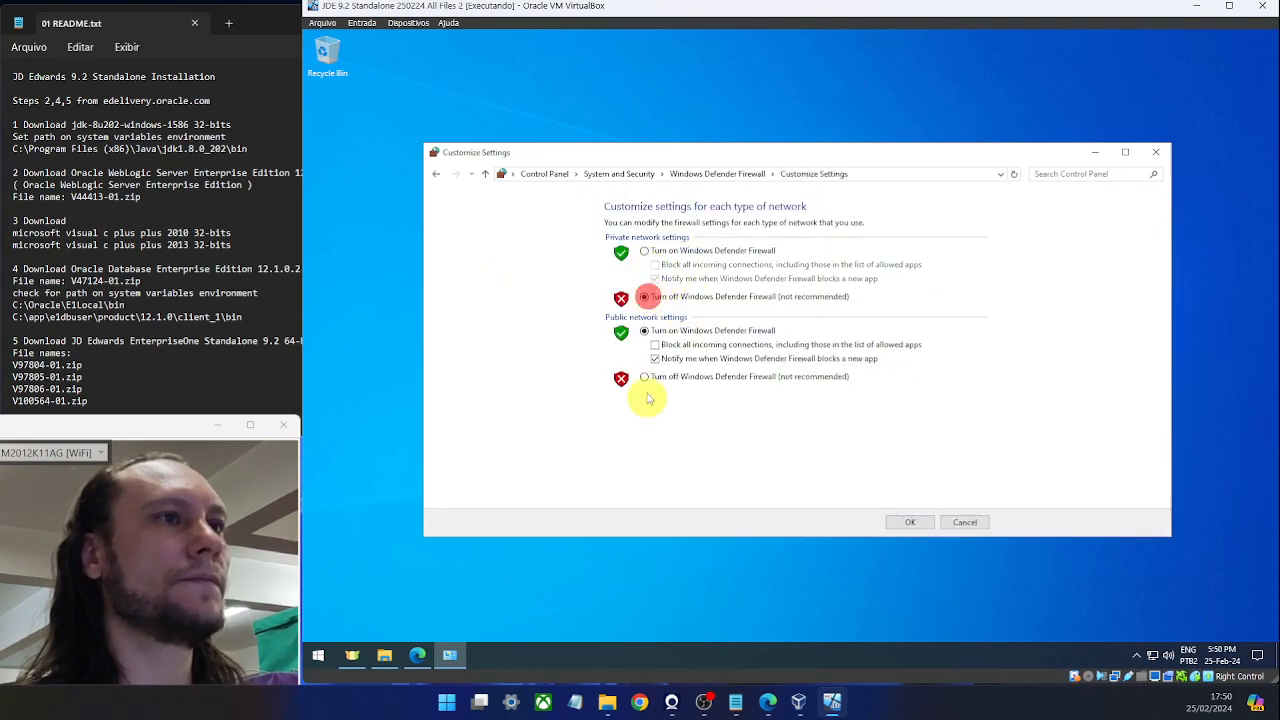
click(646, 376)
click(908, 522)
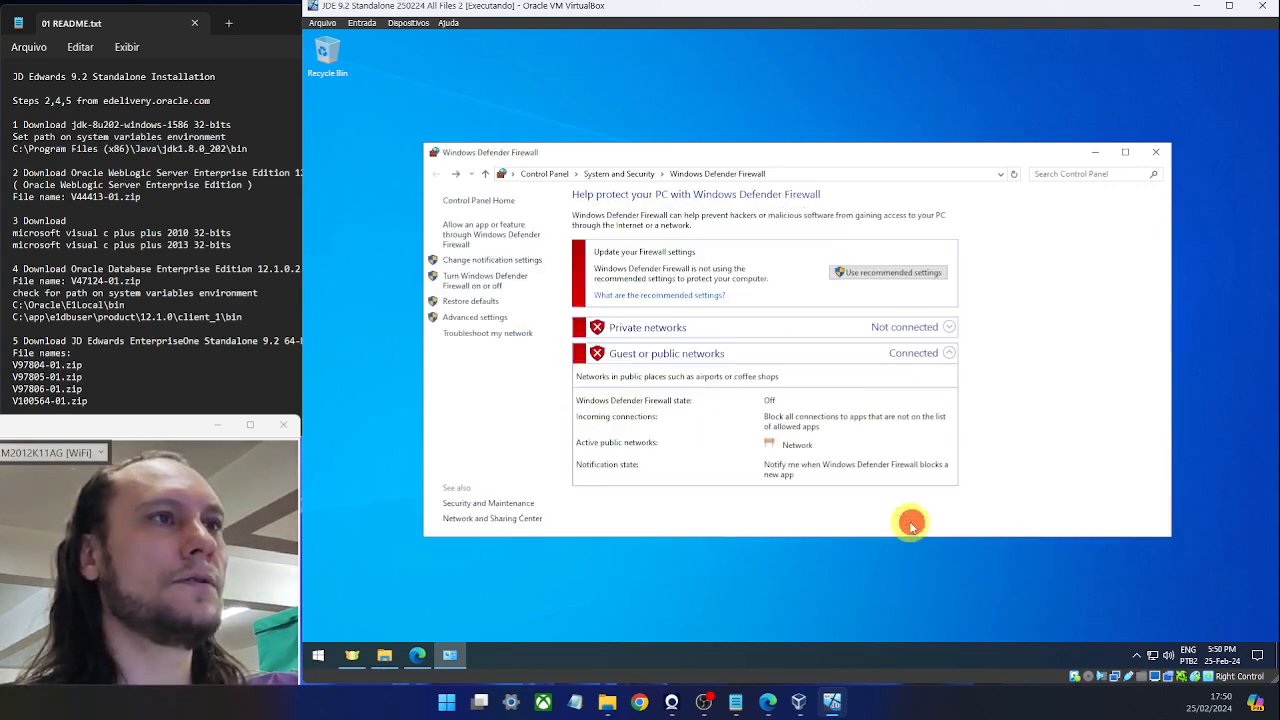
click(1155, 152)
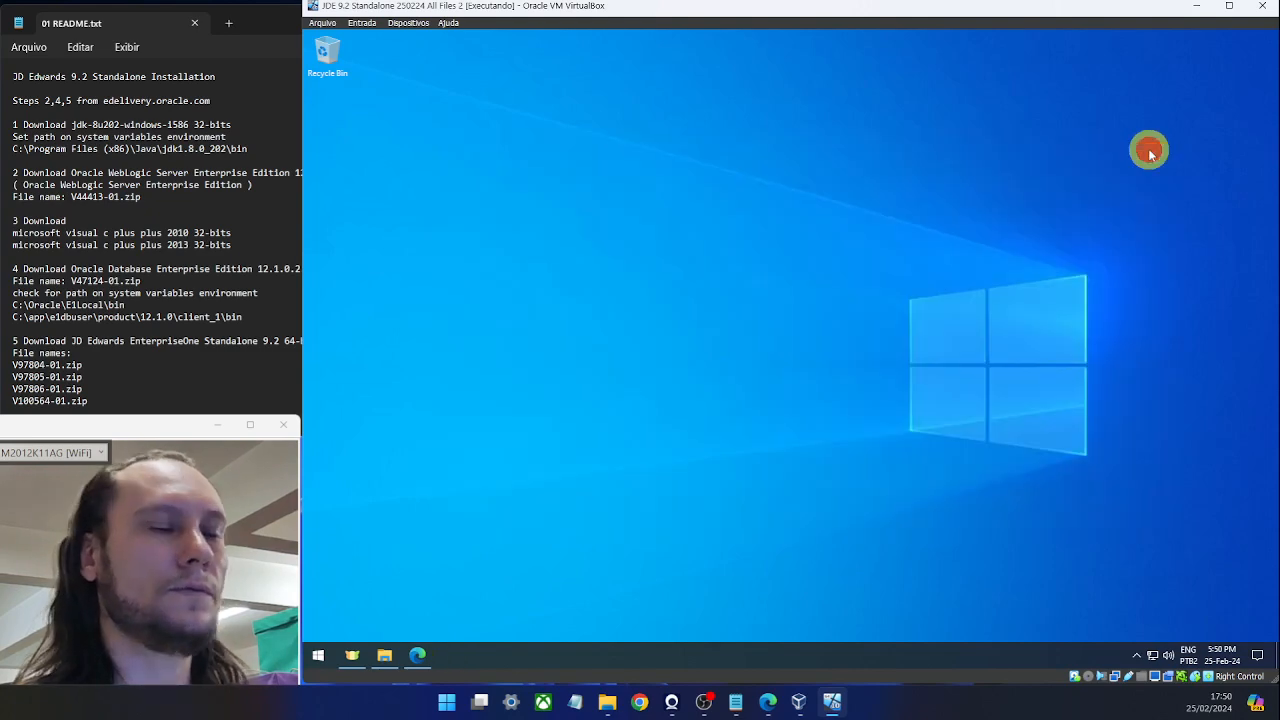
Open Windows Security's virus & threat protection settings via a search for 'anti'.
key(super)
text(anti)
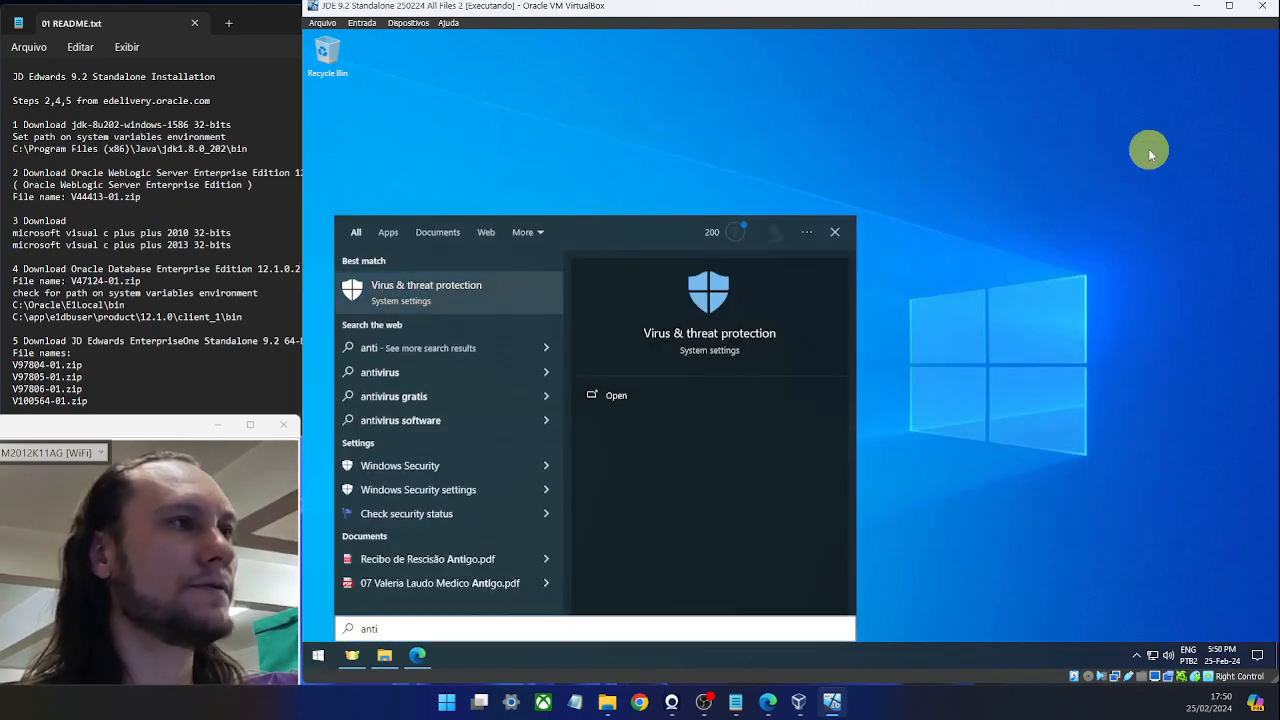
key(Return)
scroll(470, 297, down, 3)
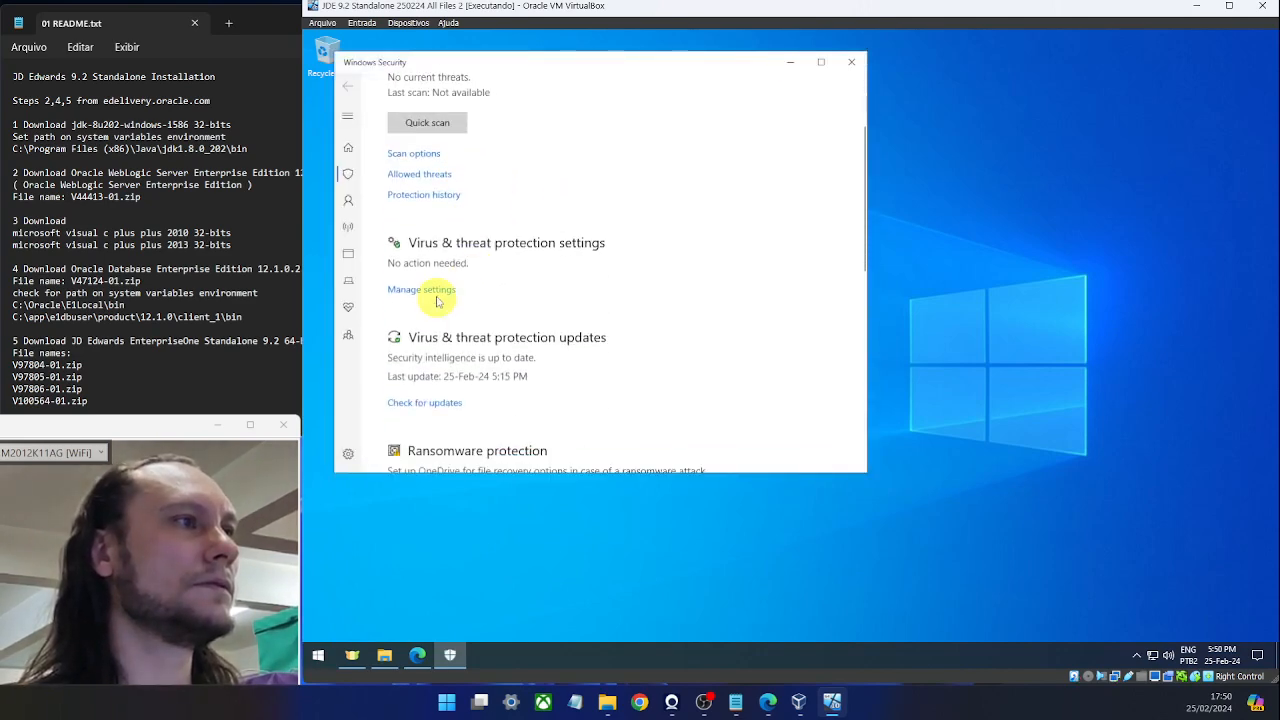
click(437, 291)
Switch off real-time protection, approving the UAC prompt, and switch off cloud-delivered protection.
click(401, 260)
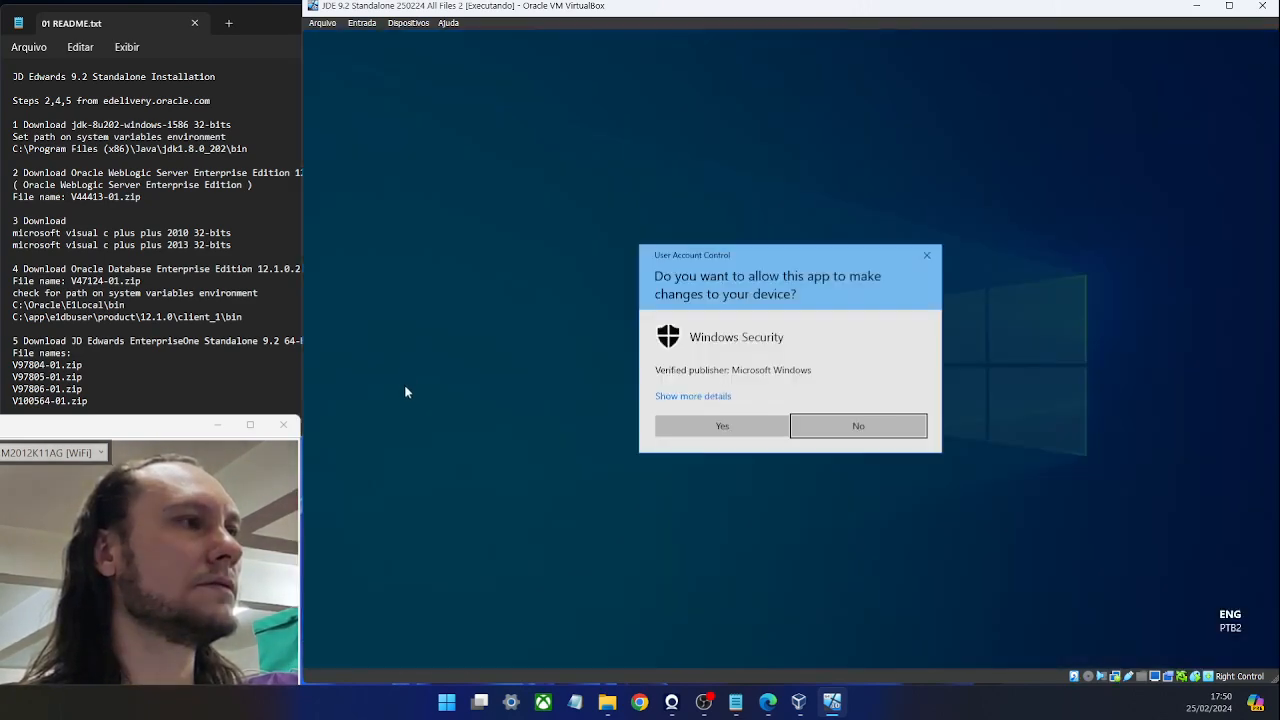
click(723, 427)
click(403, 404)
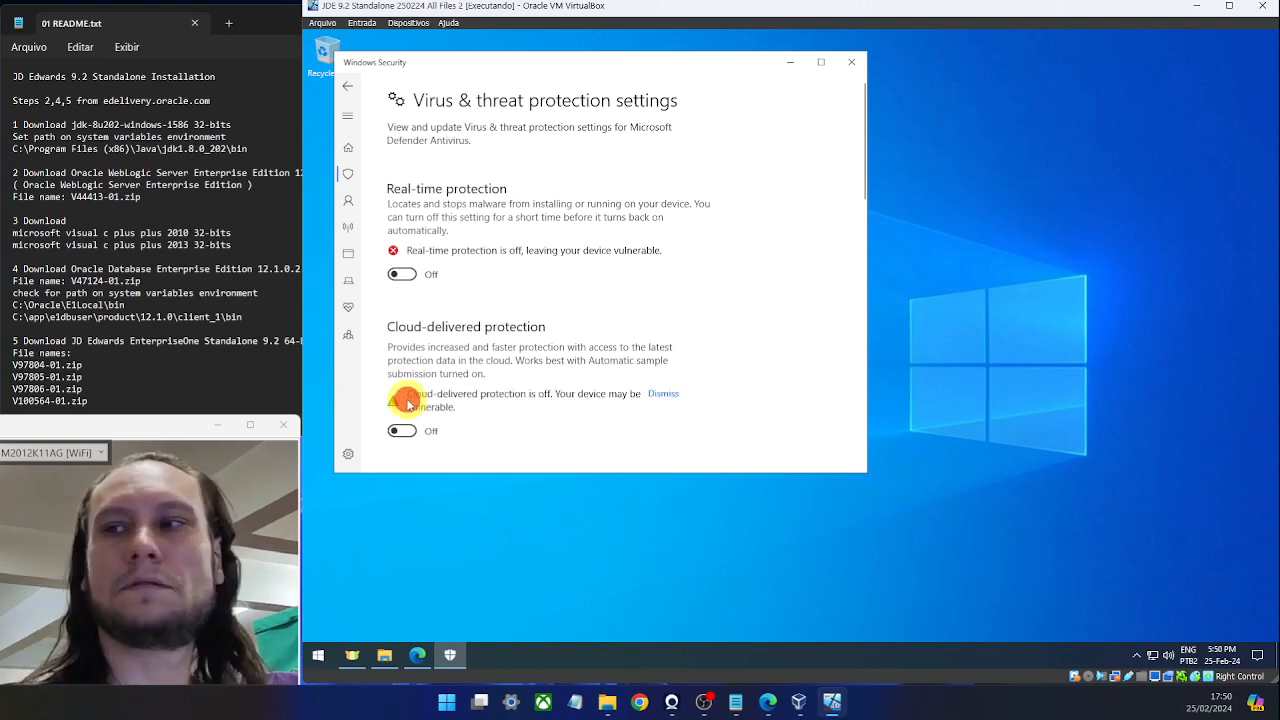
scroll(520, 293, down, 1)
scroll(480, 300, down, 2)
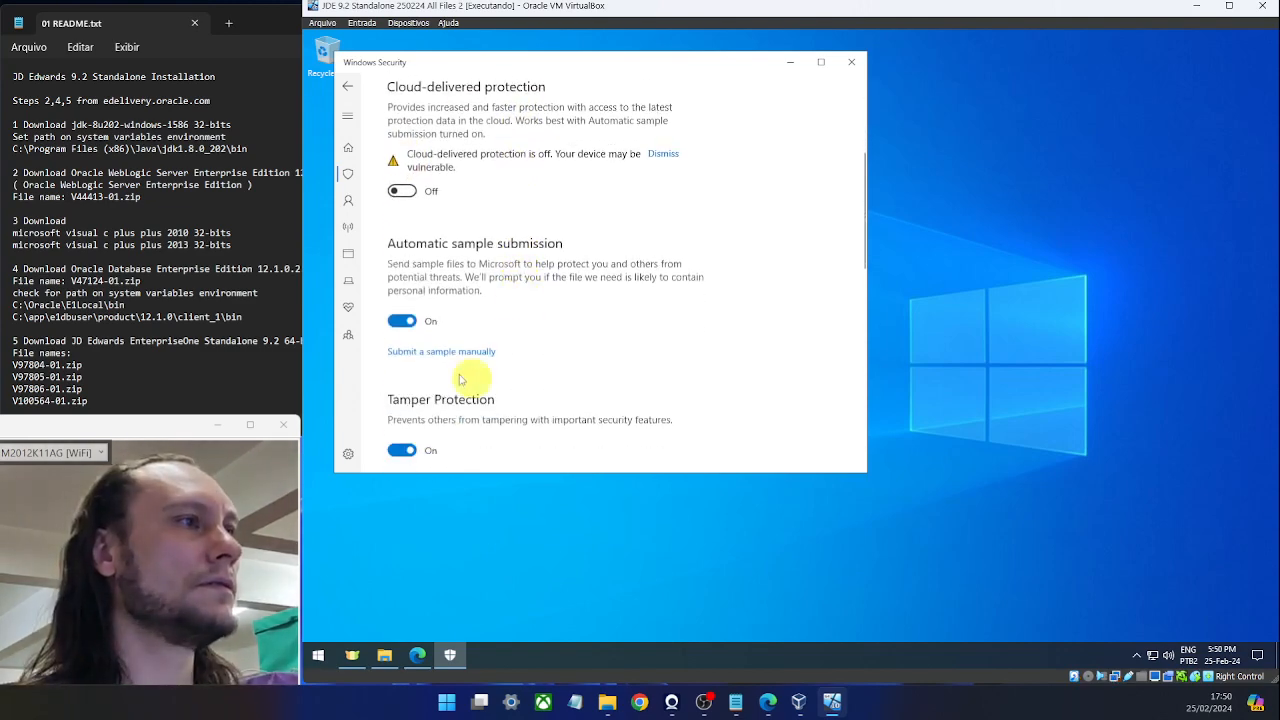
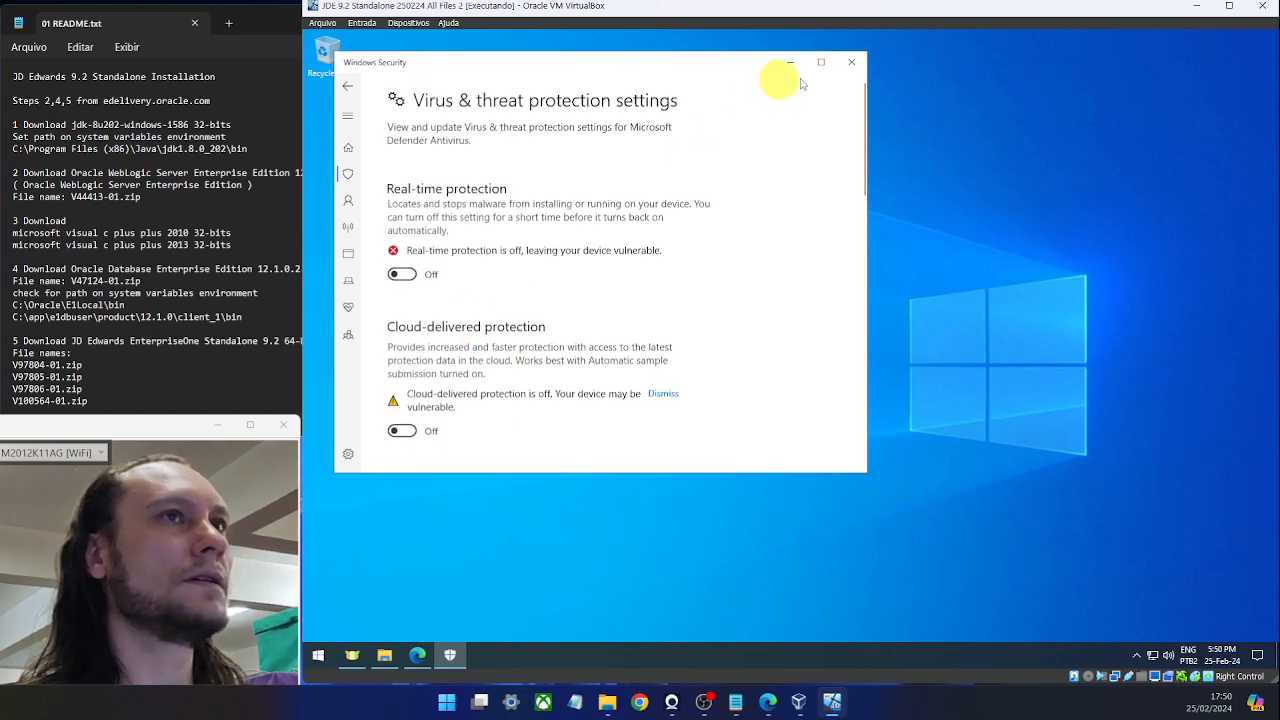
Close the Windows Security window now that real-time, cloud and sample submission protection are off.
click(851, 62)
Lower User Account Control to Never notify via a 'uac' search and approve the change.
key(super)
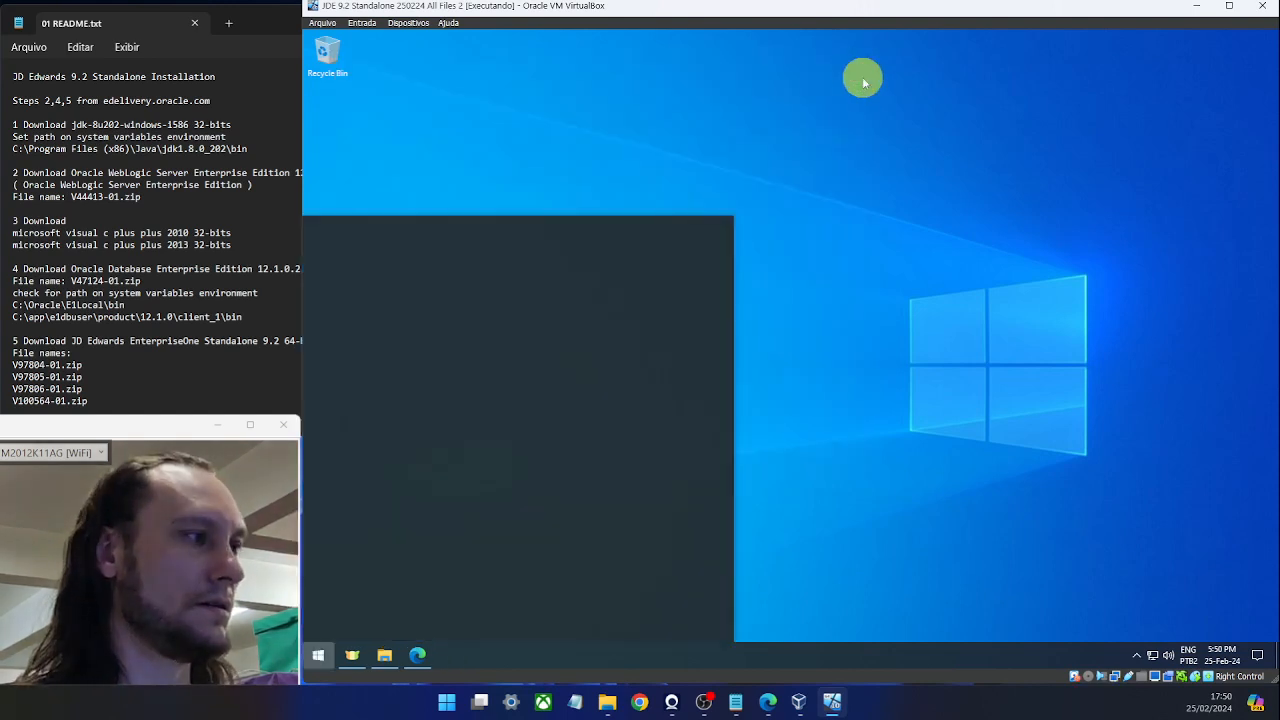
text(ua)
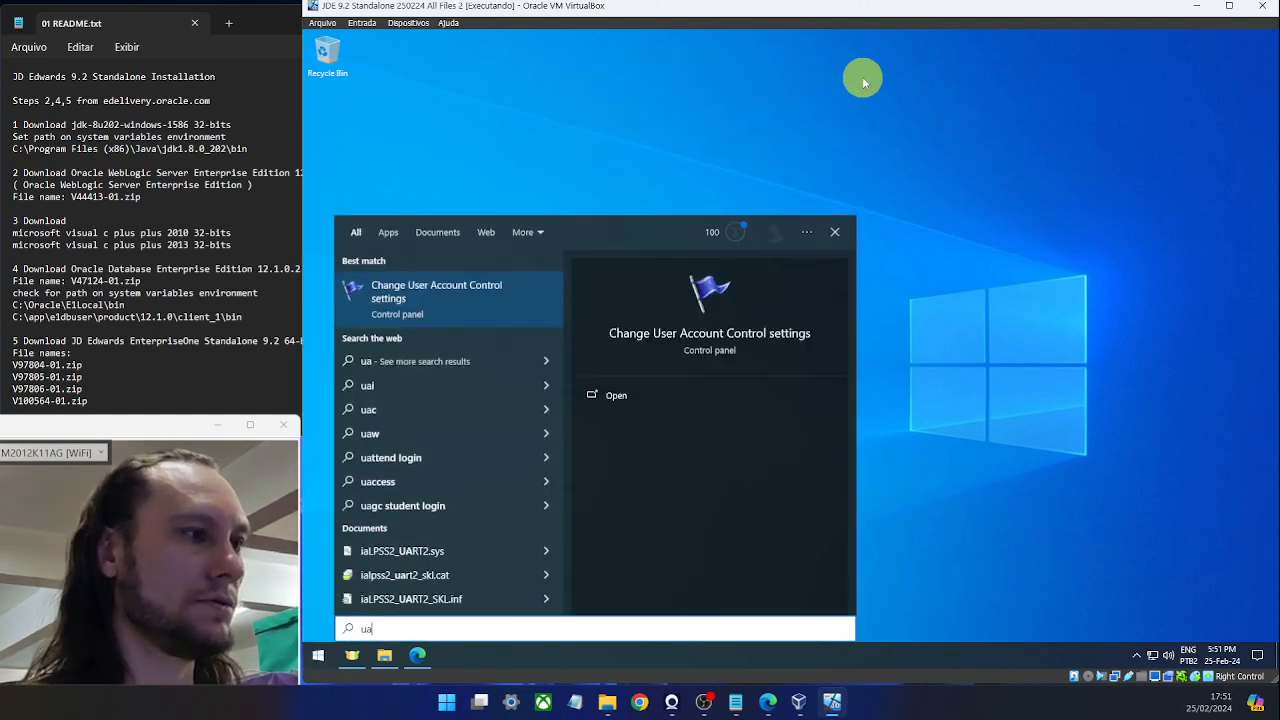
text(c)
key(Return)
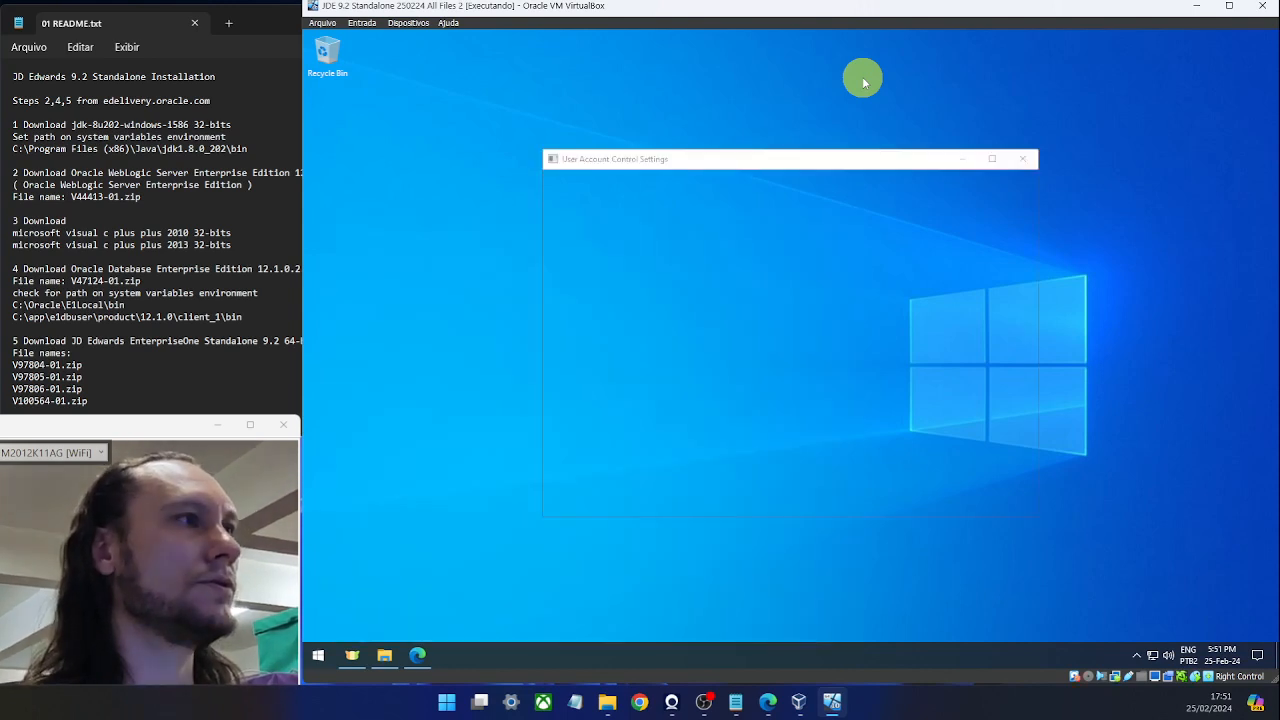
click(638, 366)
drag(638, 366, 645, 418)
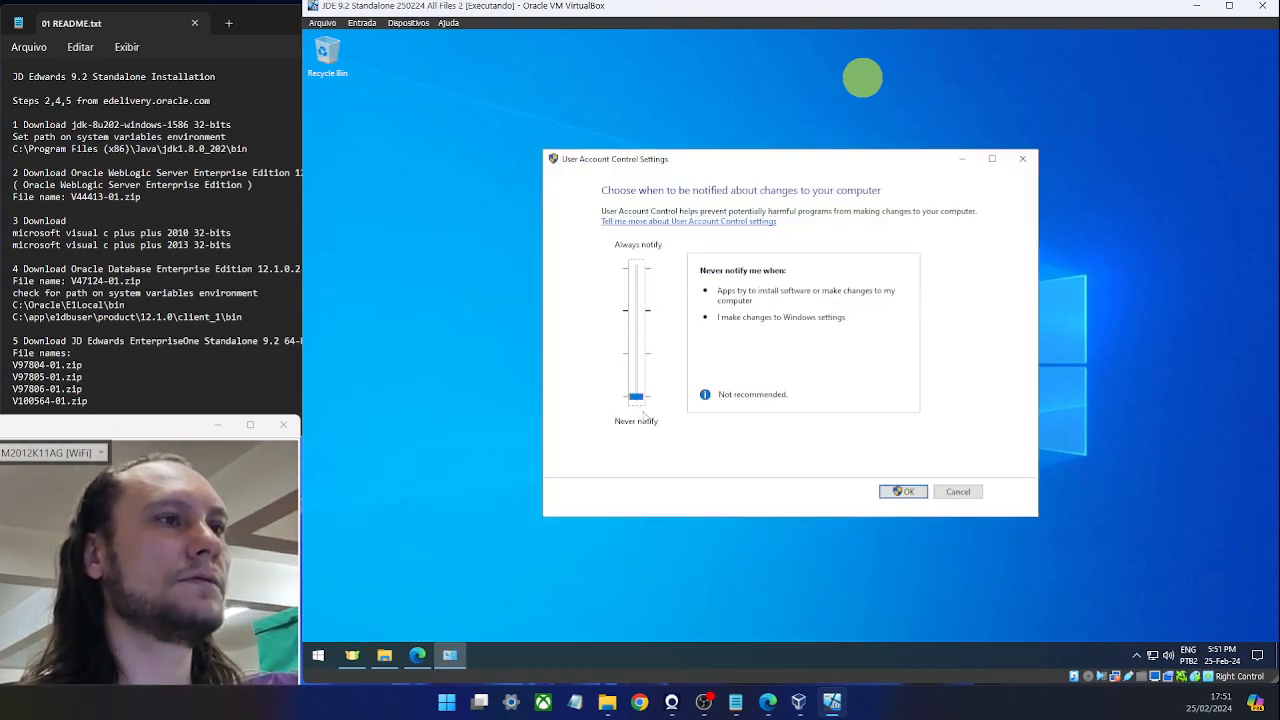
click(900, 490)
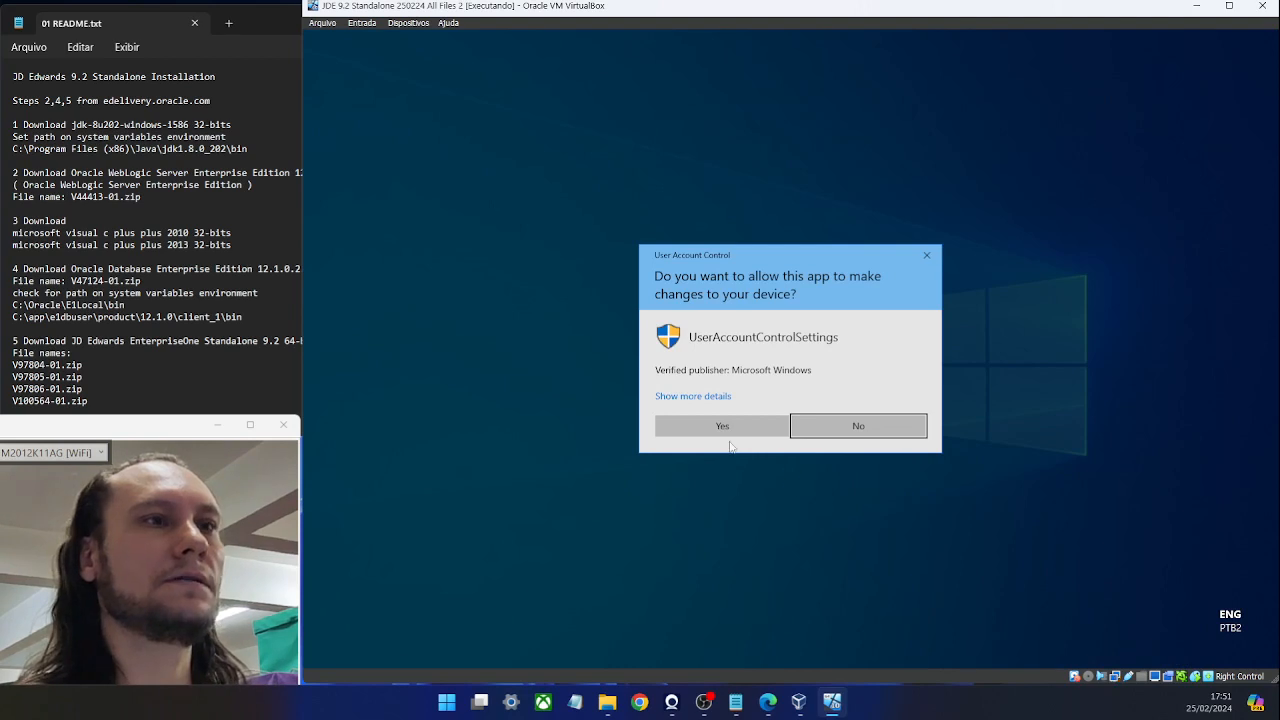
click(721, 427)
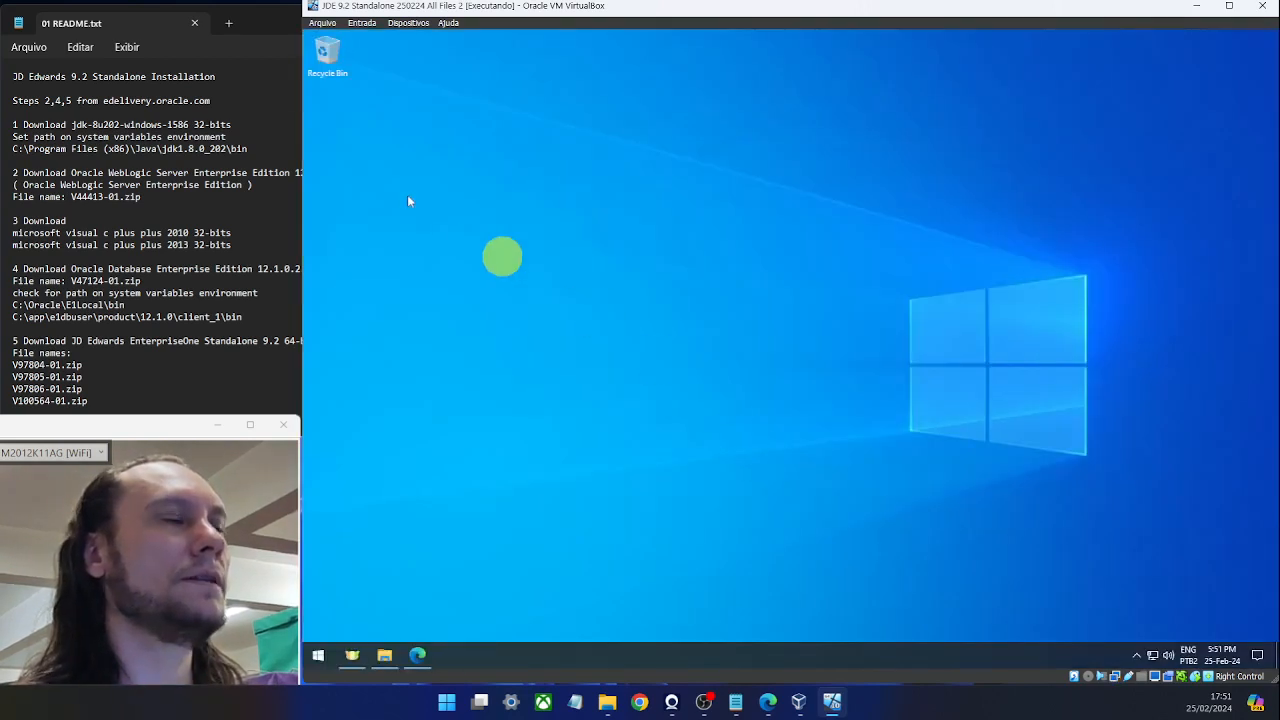
Copy the JDK file name jdk-8u202-windows-i586 from the README notes.
click(249, 197)
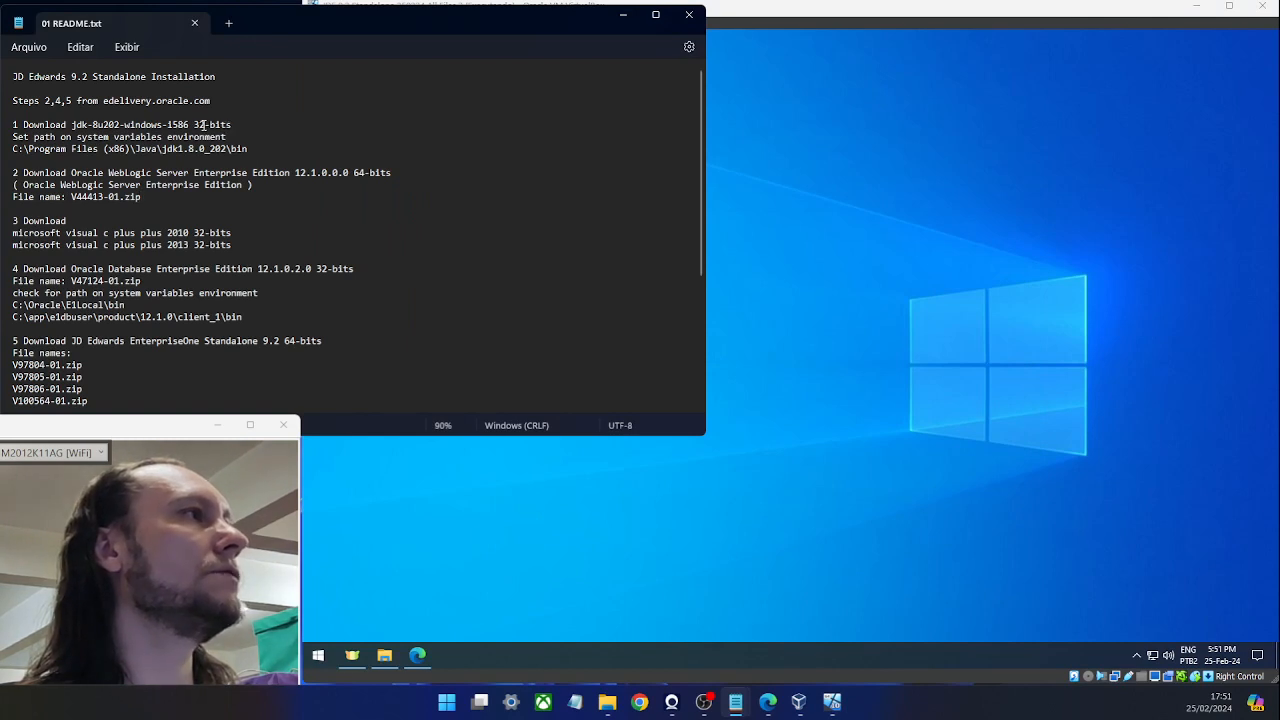
drag(189, 124, 72, 125)
key(ctrl+c)
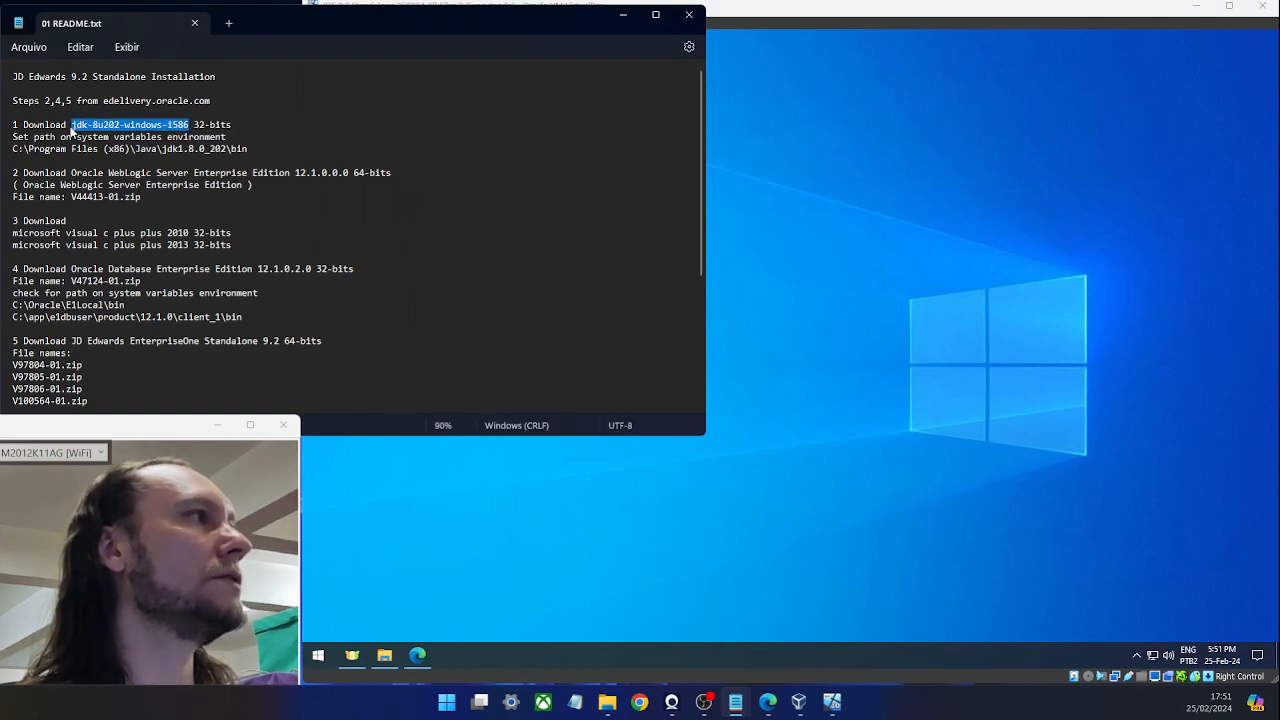
click(823, 194)
Search jdk-8u202-windows-i586 in Edge and open Oracle's Java SE 8 archive at the 8u202 Windows downloads.
click(420, 655)
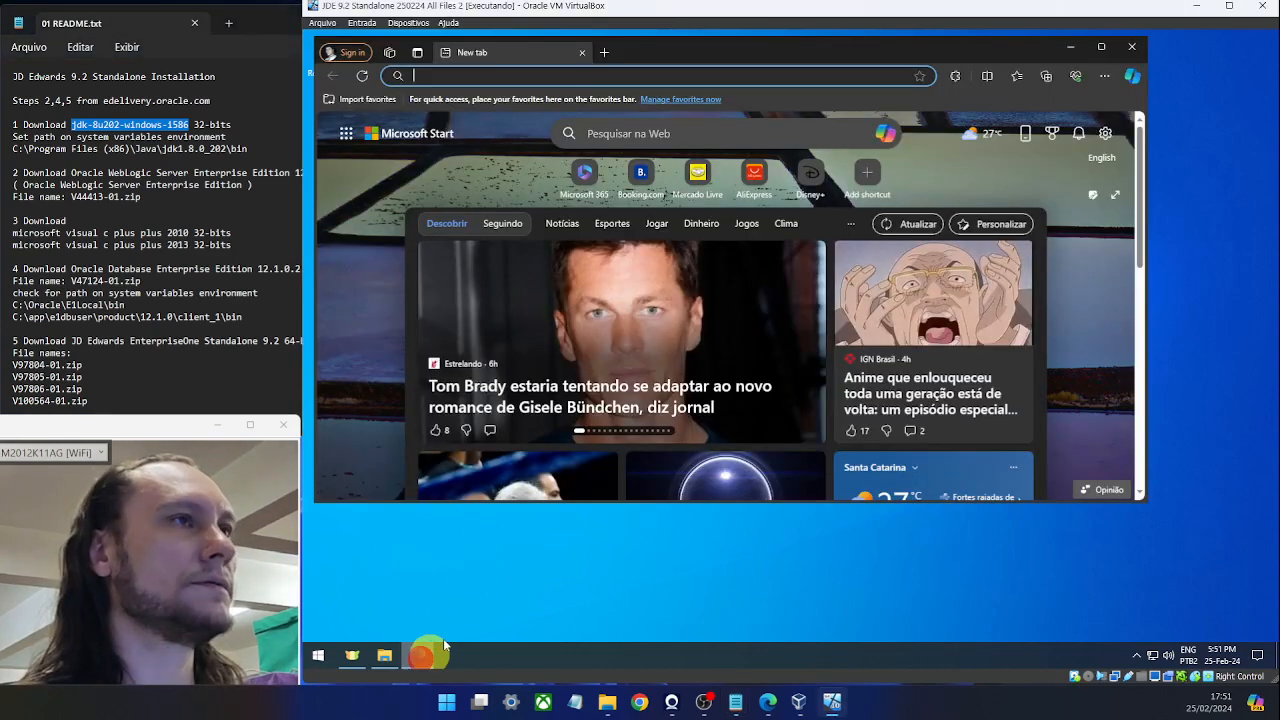
click(527, 77)
key(ctrl+v)
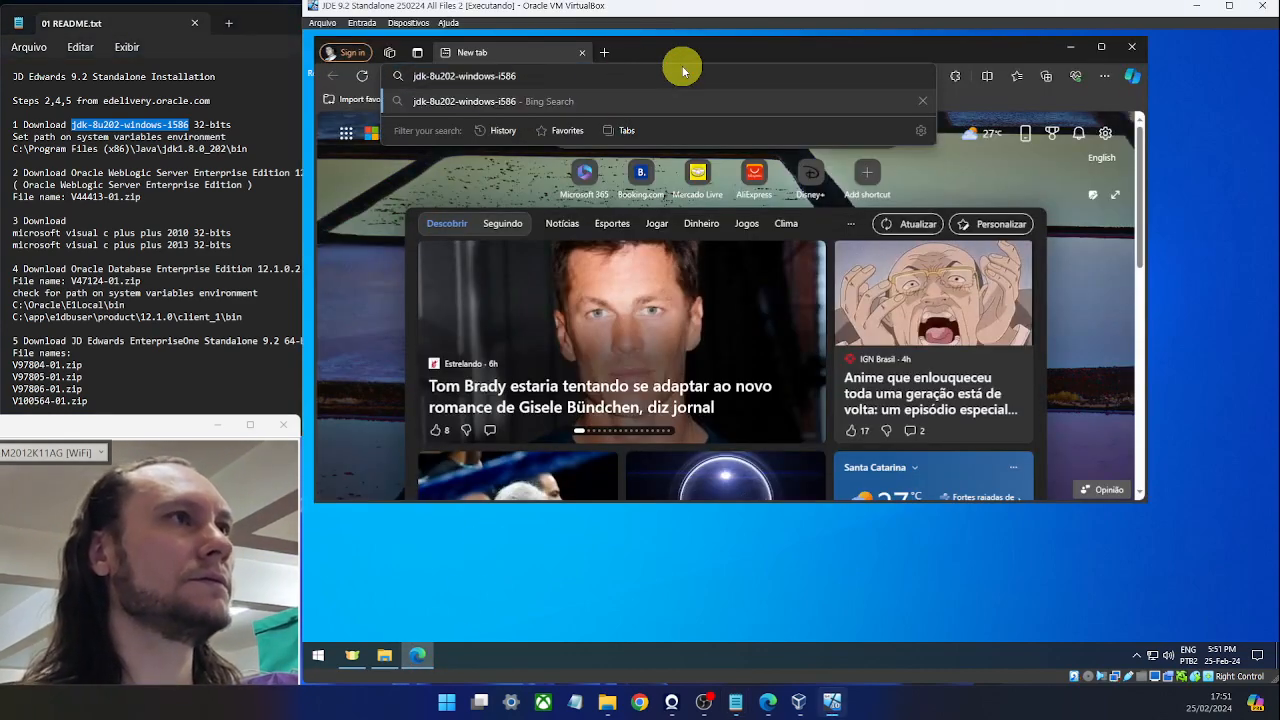
key(Return)
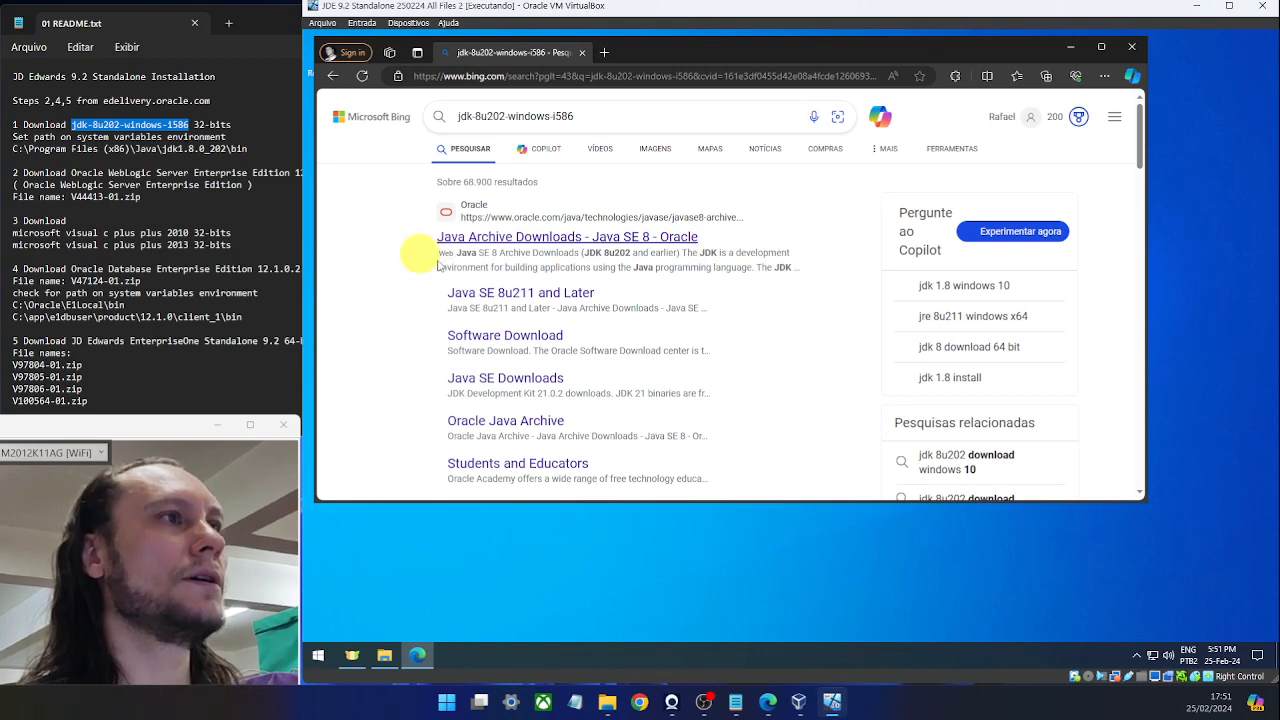
click(489, 245)
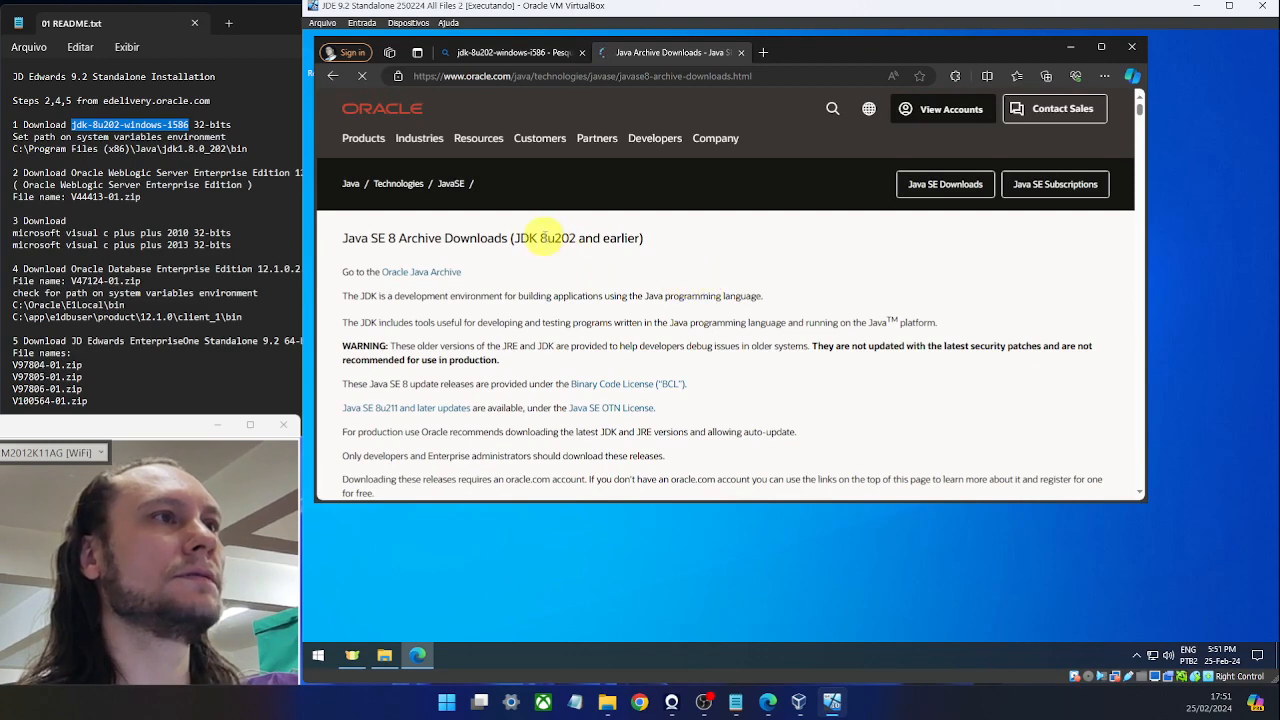
drag(540, 238, 576, 238)
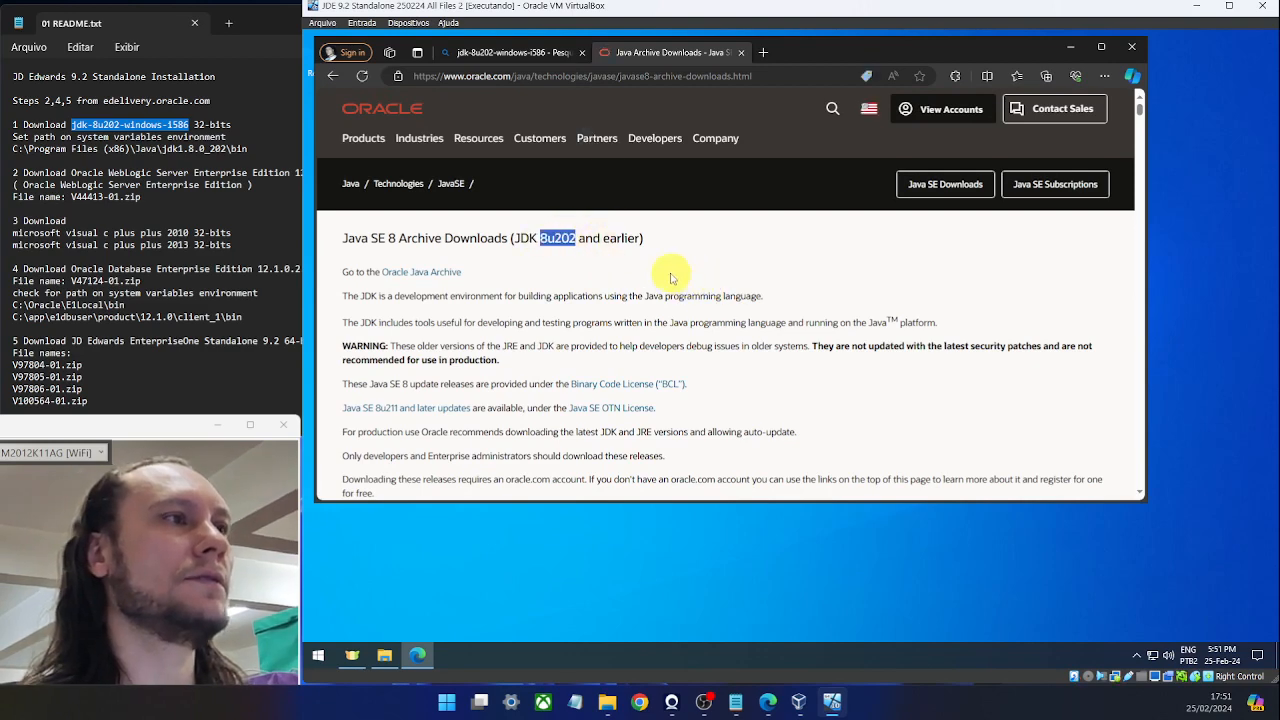
scroll(676, 268, down, 5)
scroll(676, 268, down, 5)
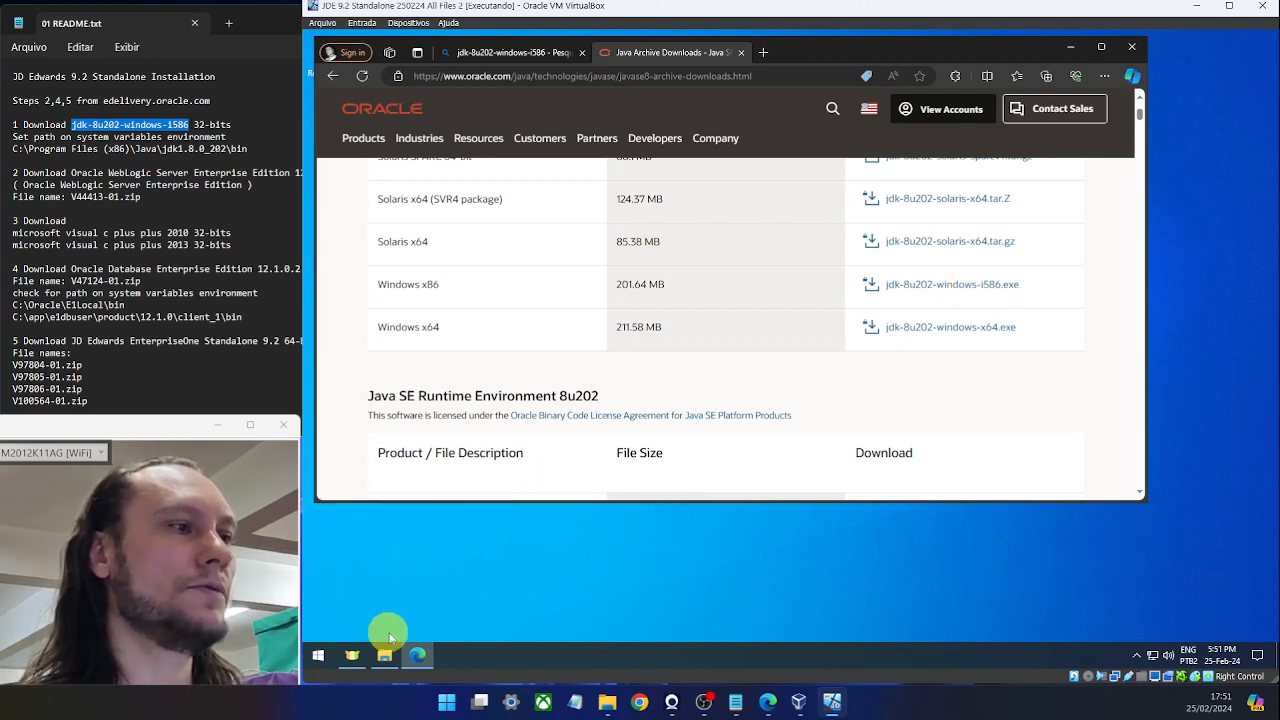
Run jdk-8u202-windows-i586.exe as administrator, decline the reinstall, and copy the JDK bin path from the README.
click(384, 655)
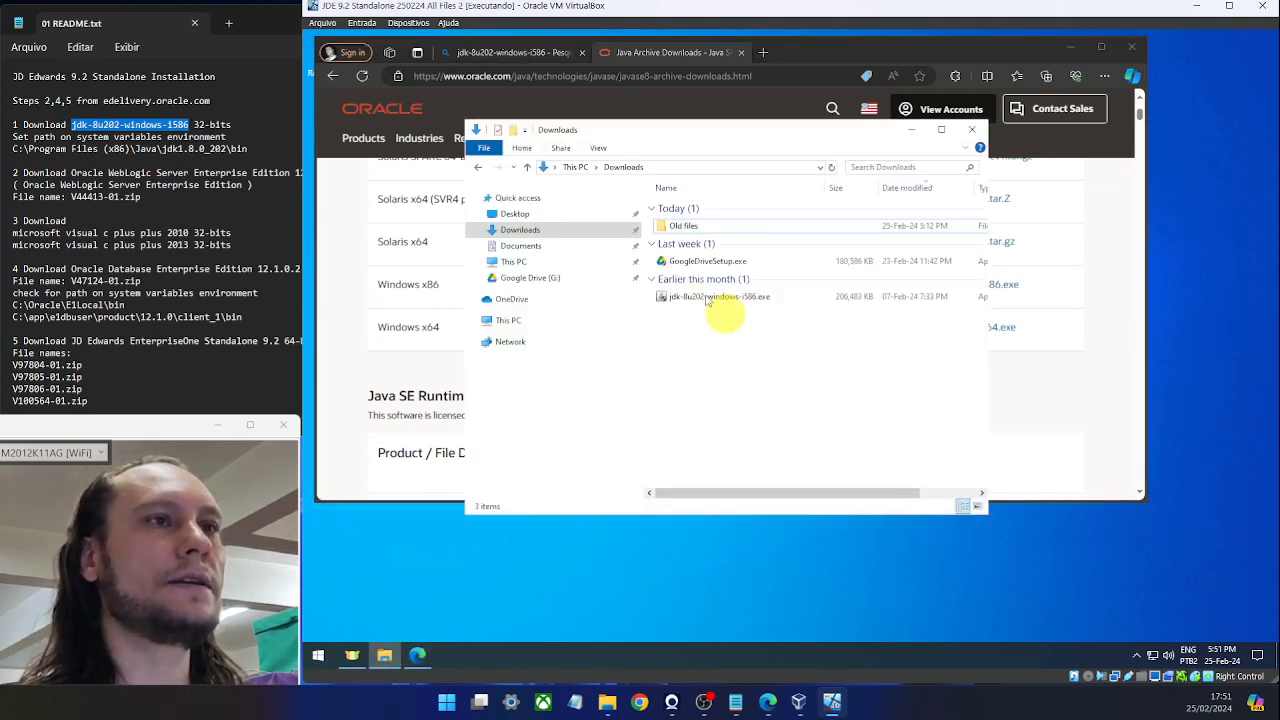
click(720, 296)
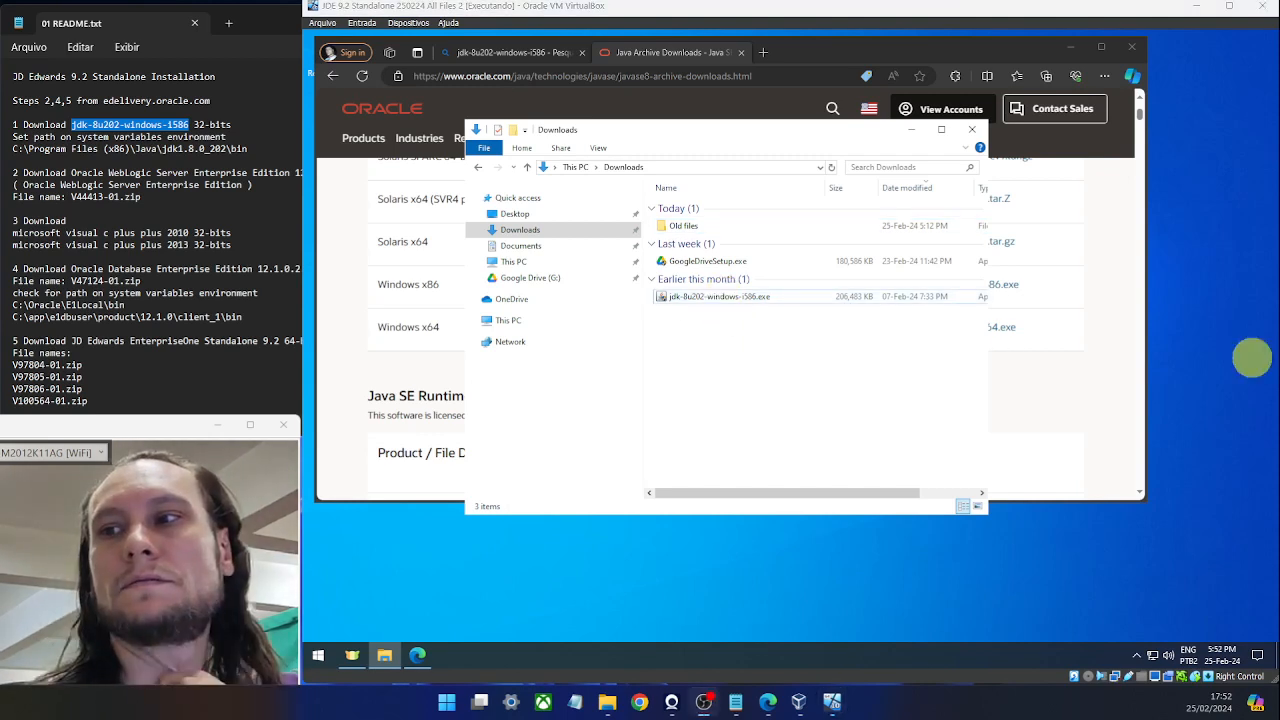
right_click(683, 296)
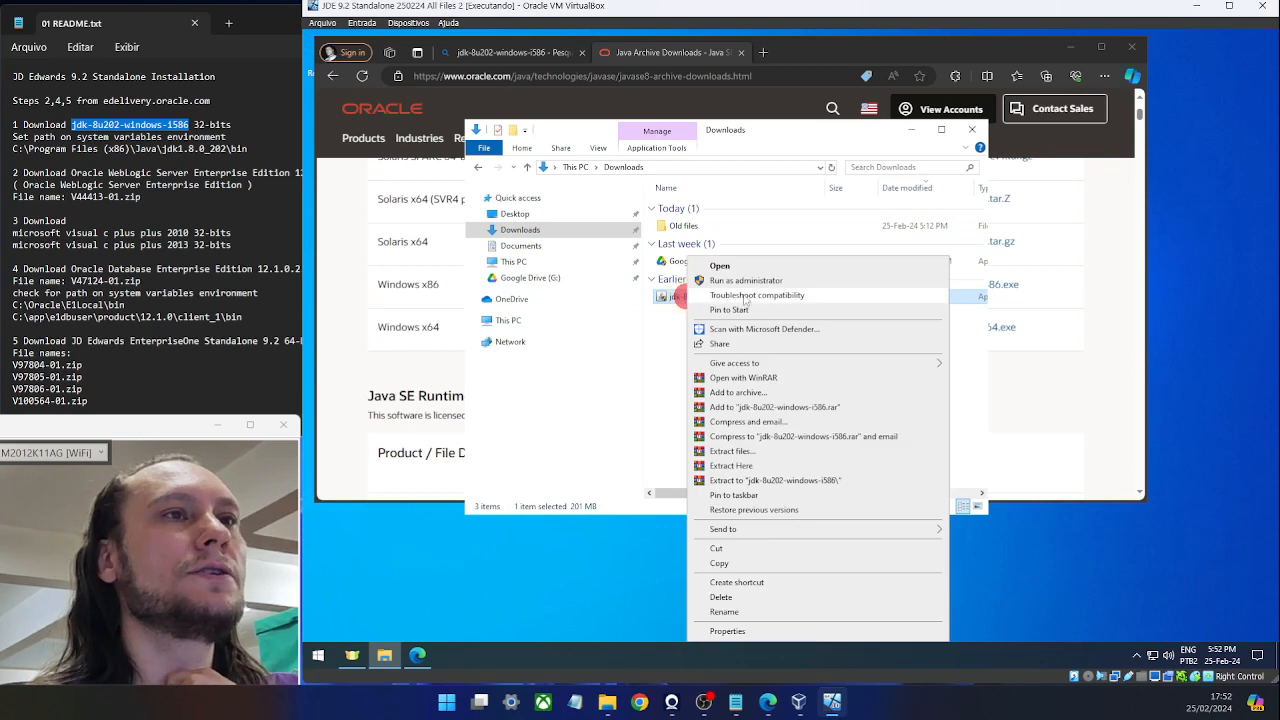
click(771, 283)
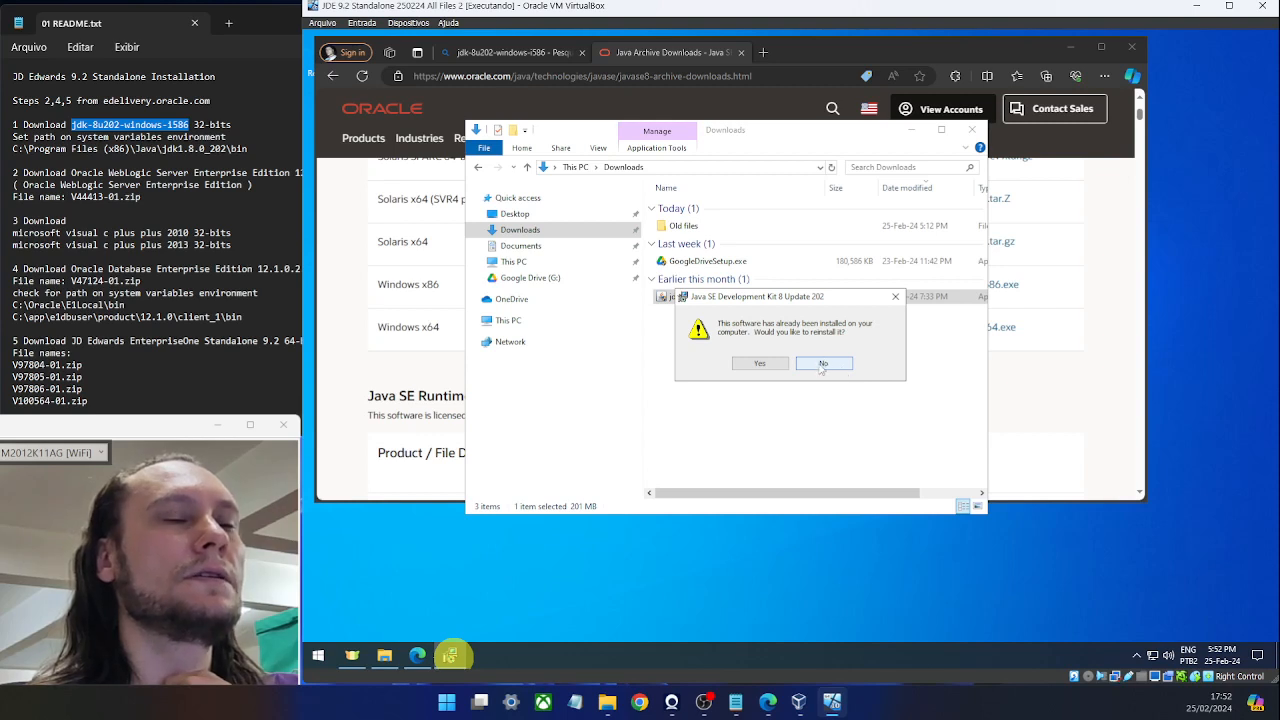
click(824, 364)
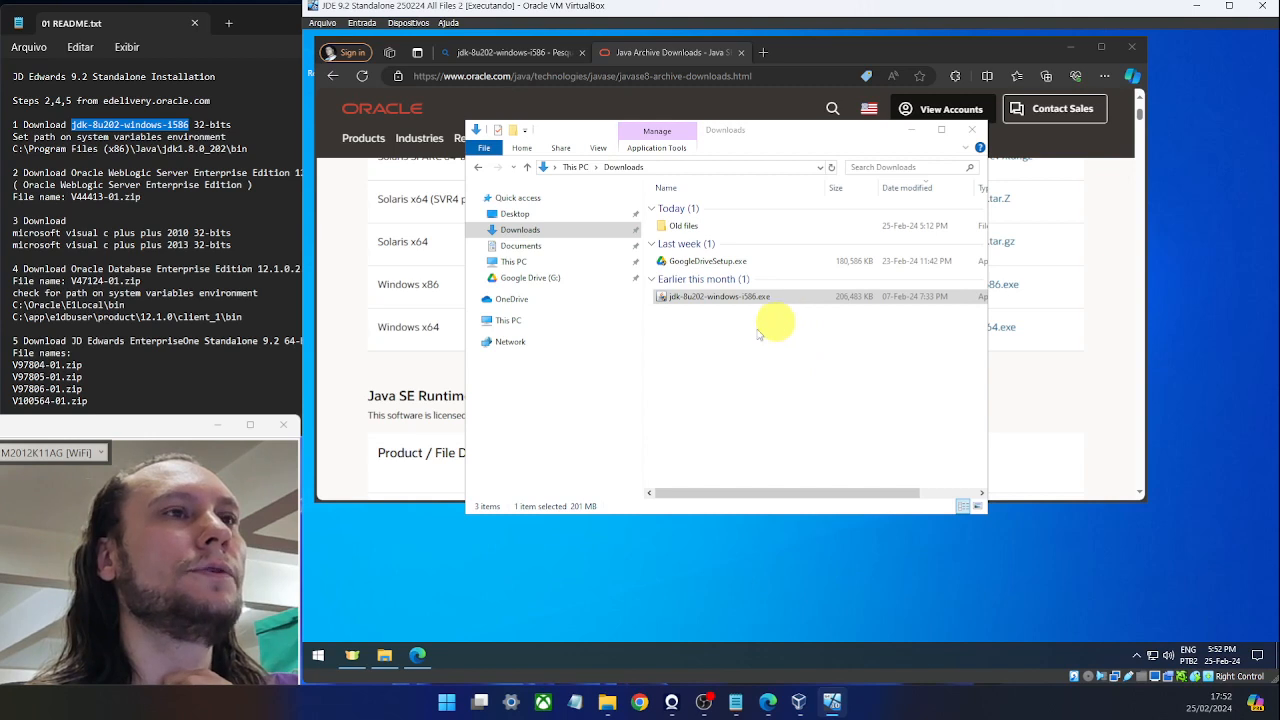
click(250, 148)
drag(250, 148, 12, 149)
key(ctrl+c)
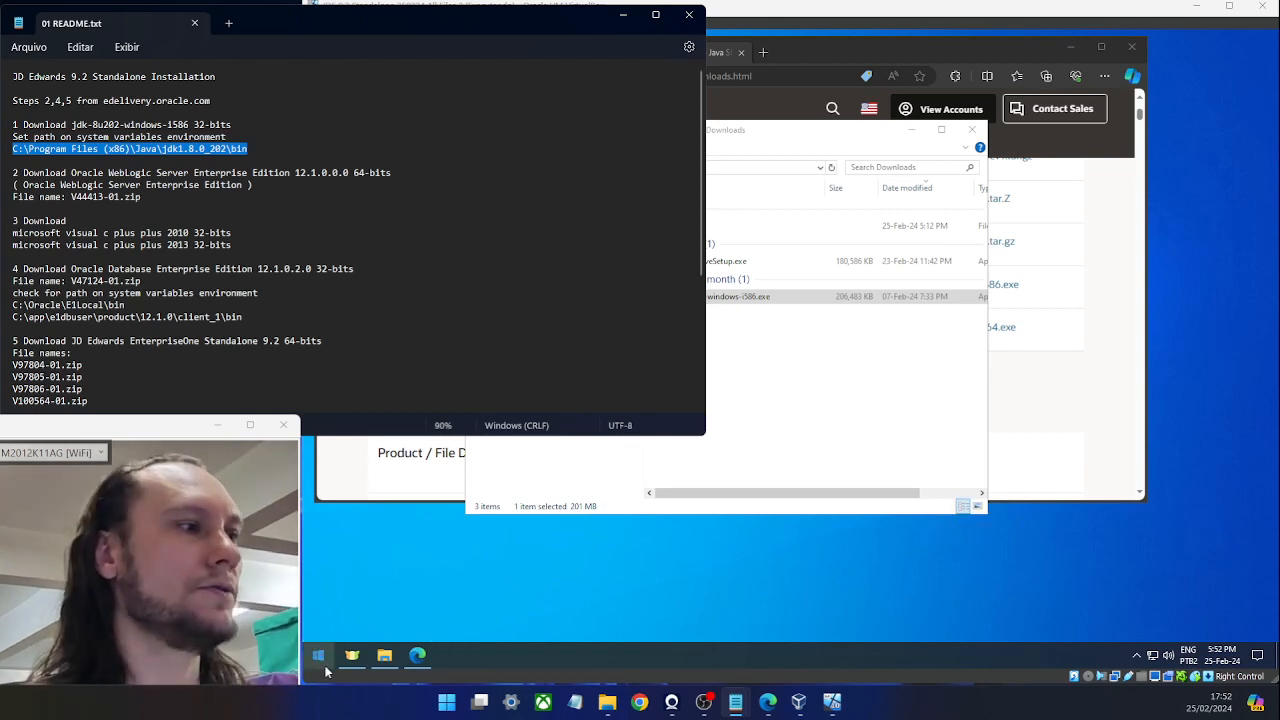
Open Environment Variables through System's advanced system settings.
right_click(321, 652)
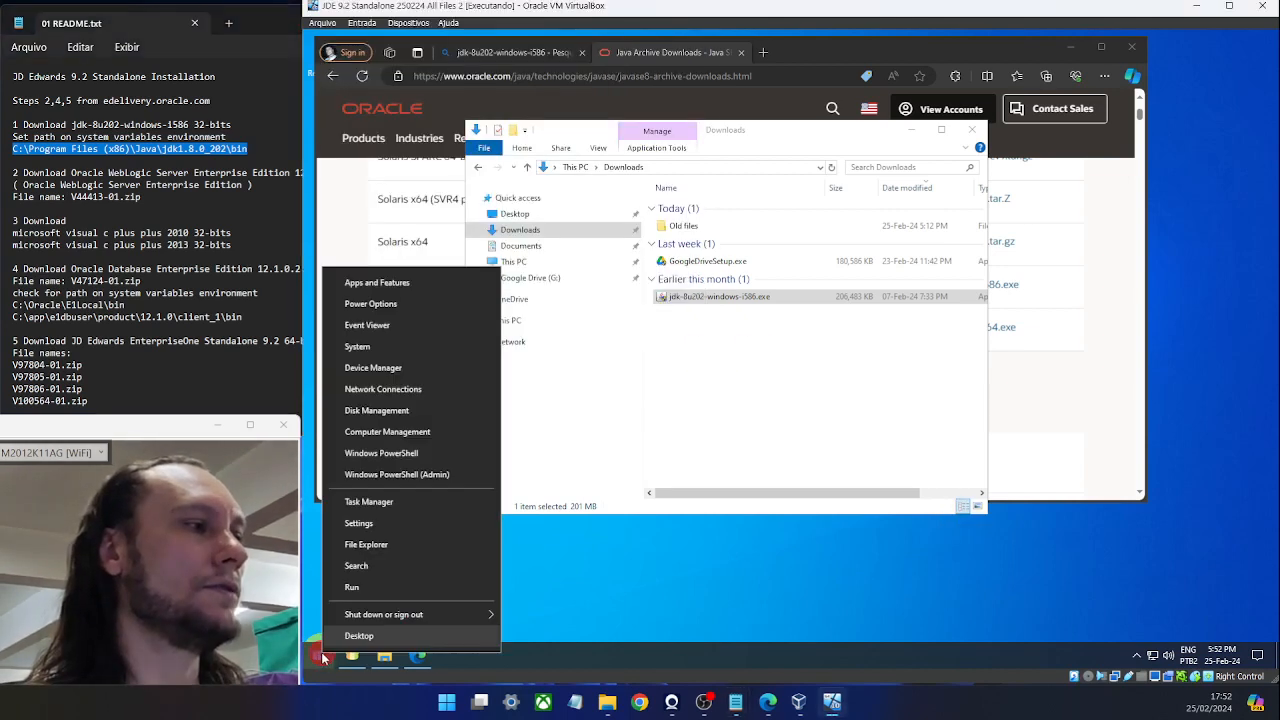
click(368, 347)
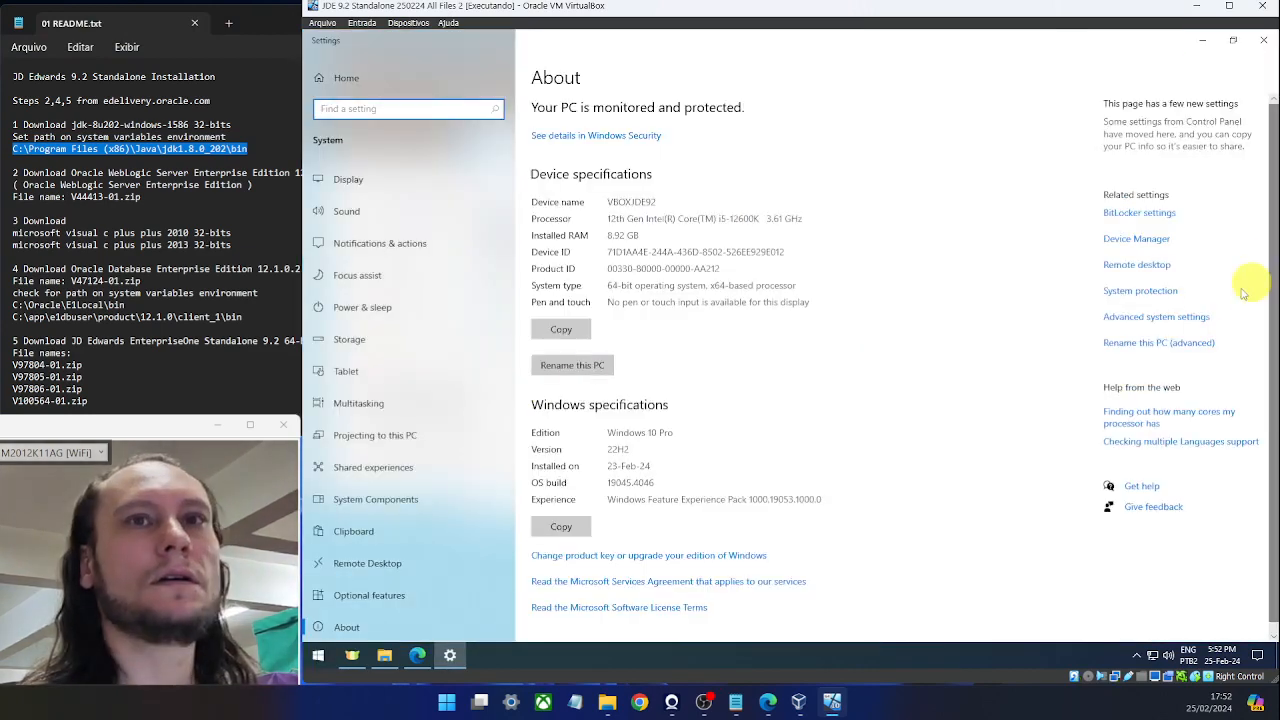
click(1124, 318)
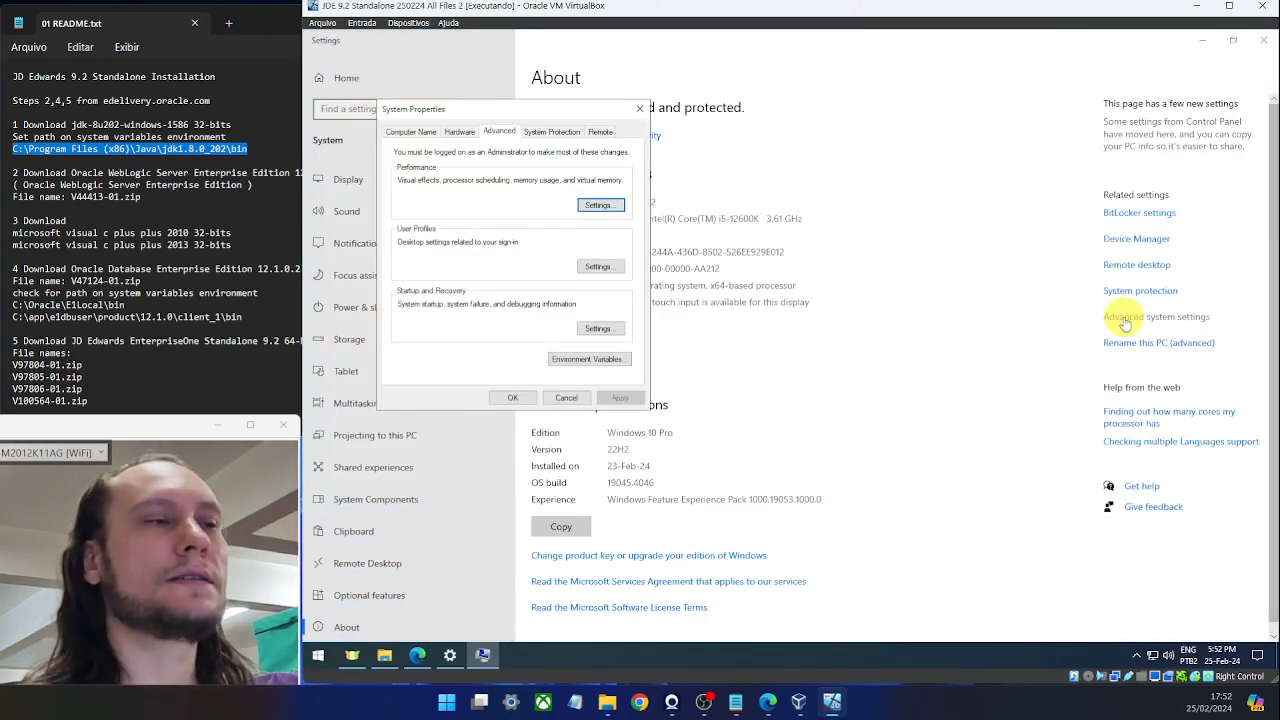
click(588, 360)
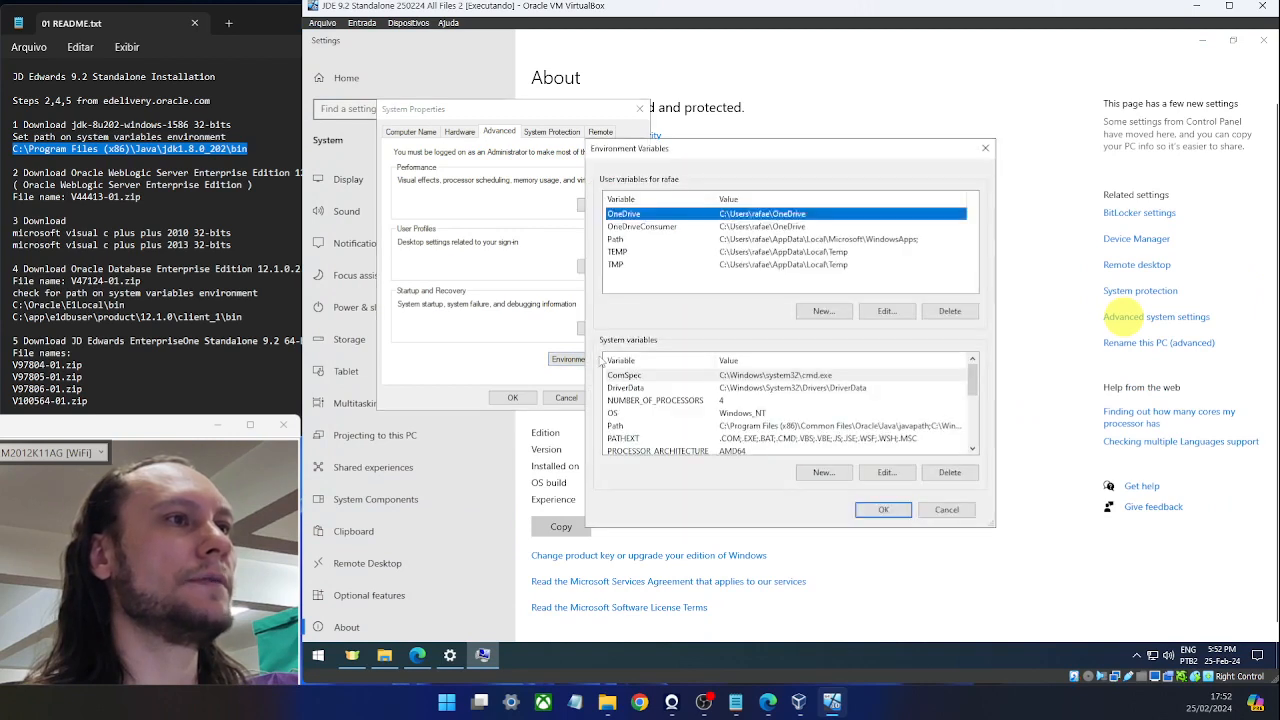
Add C:\Program Files (x86)\Java\jdk1.8.0_202\bin to the system Path and confirm all dialogs.
click(620, 427)
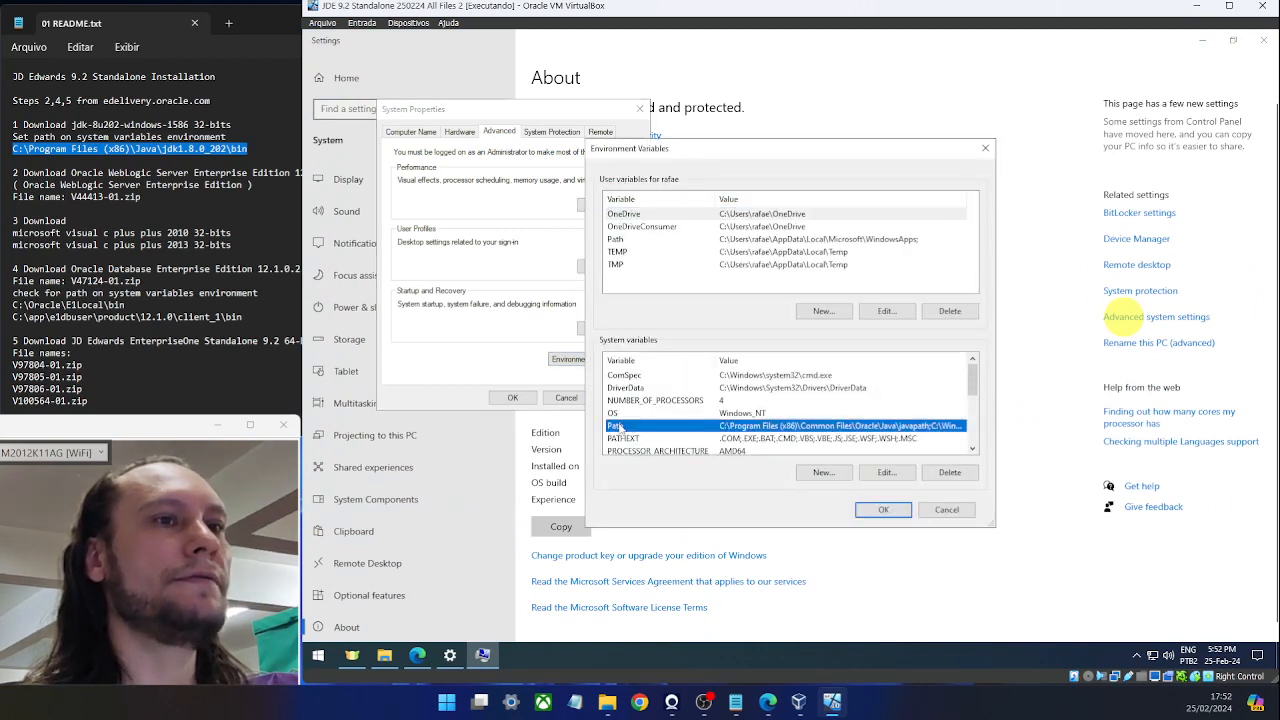
double_click(768, 427)
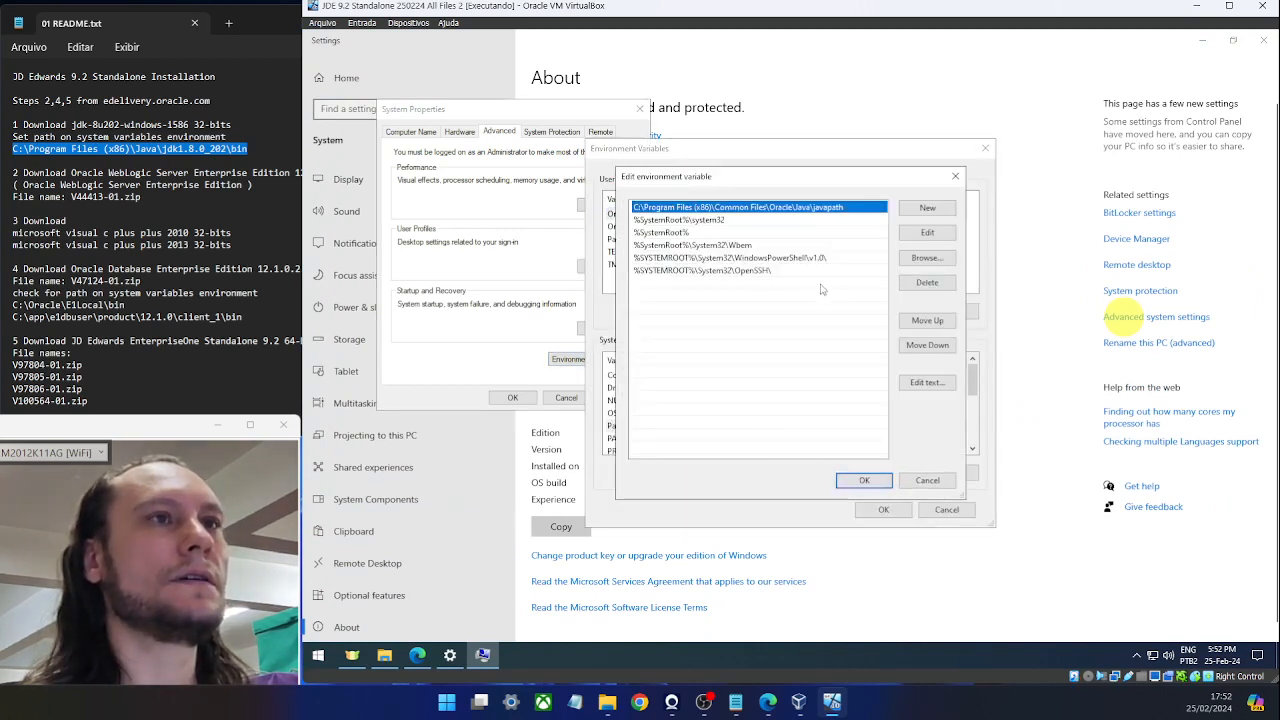
click(928, 207)
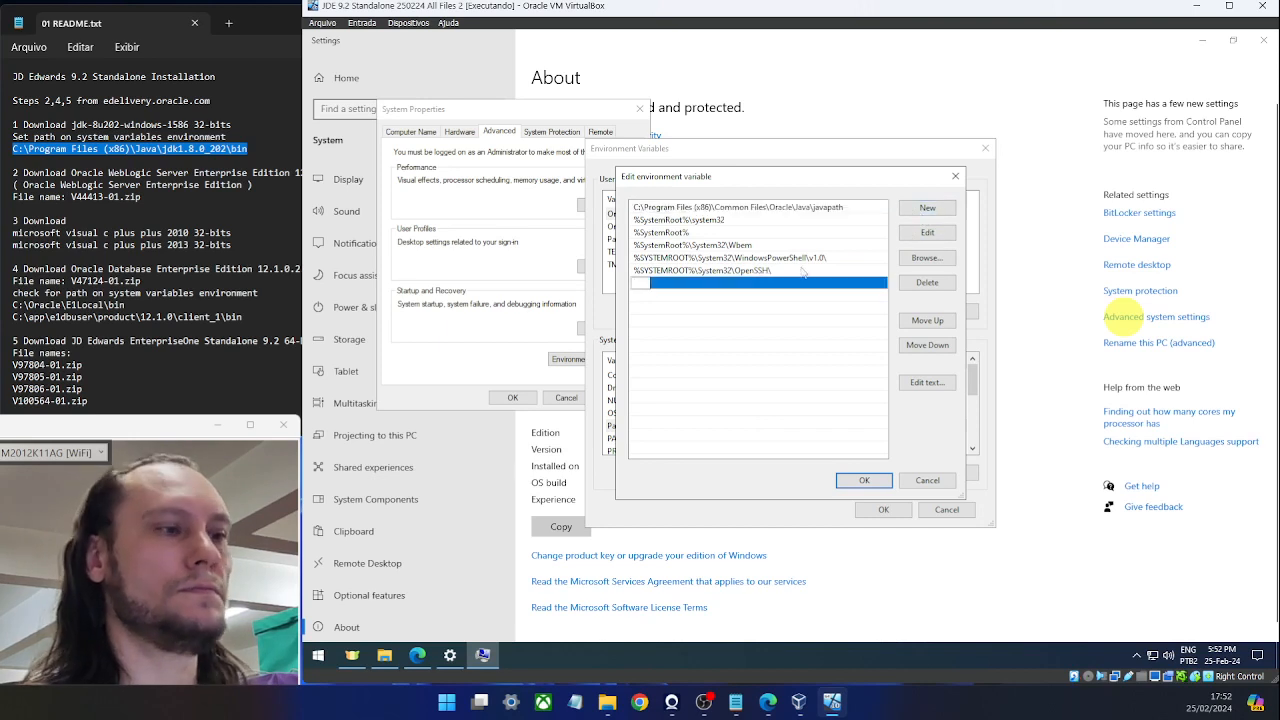
key(ctrl+v)
key(Return)
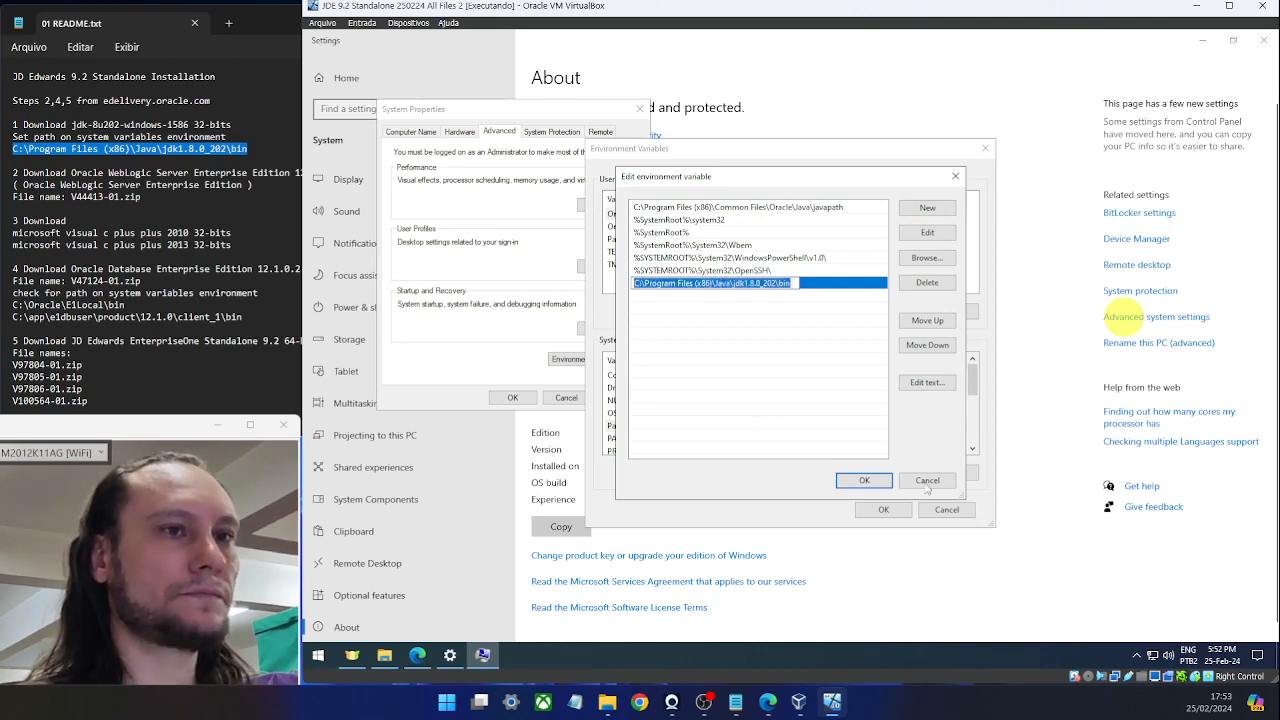
click(864, 480)
click(883, 509)
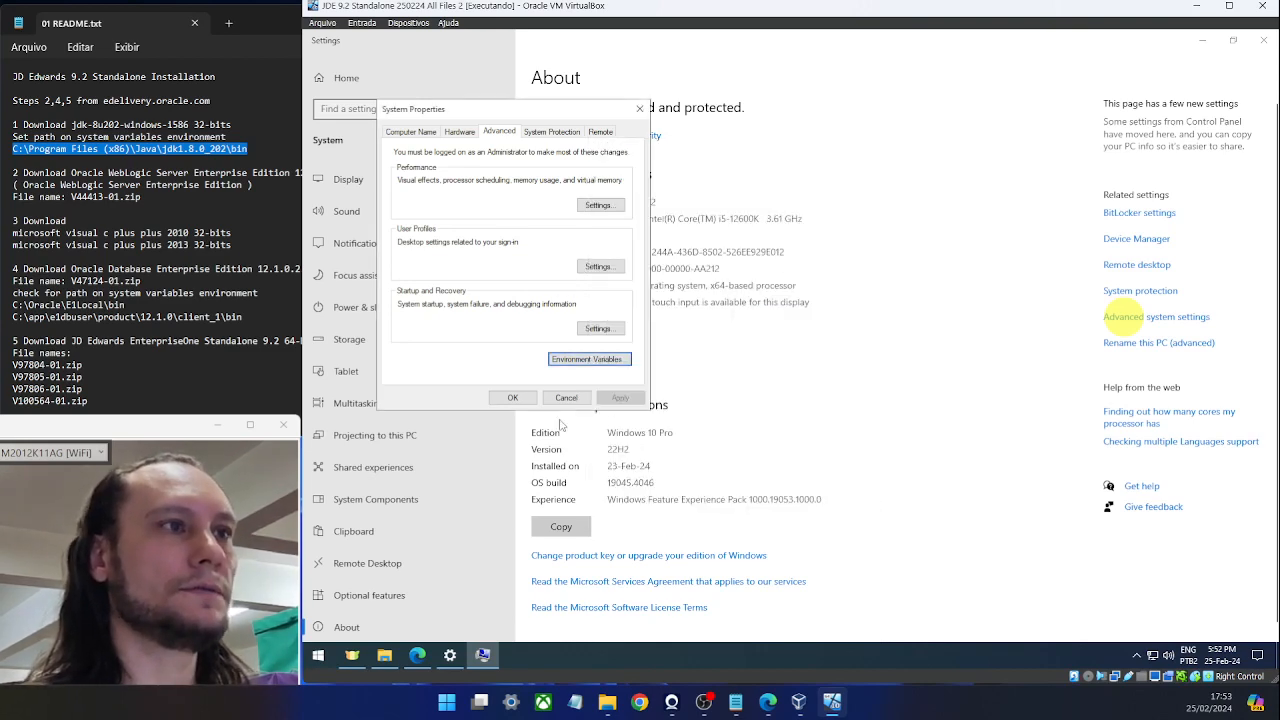
click(512, 397)
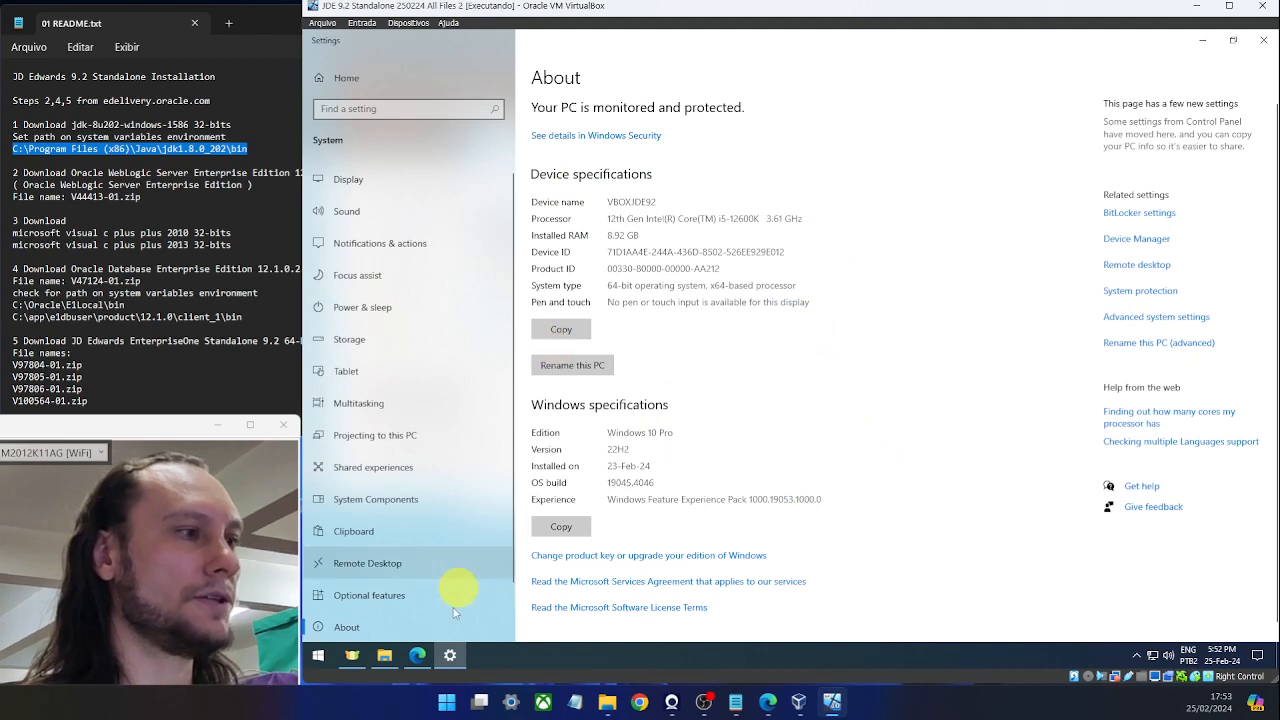
click(384, 655)
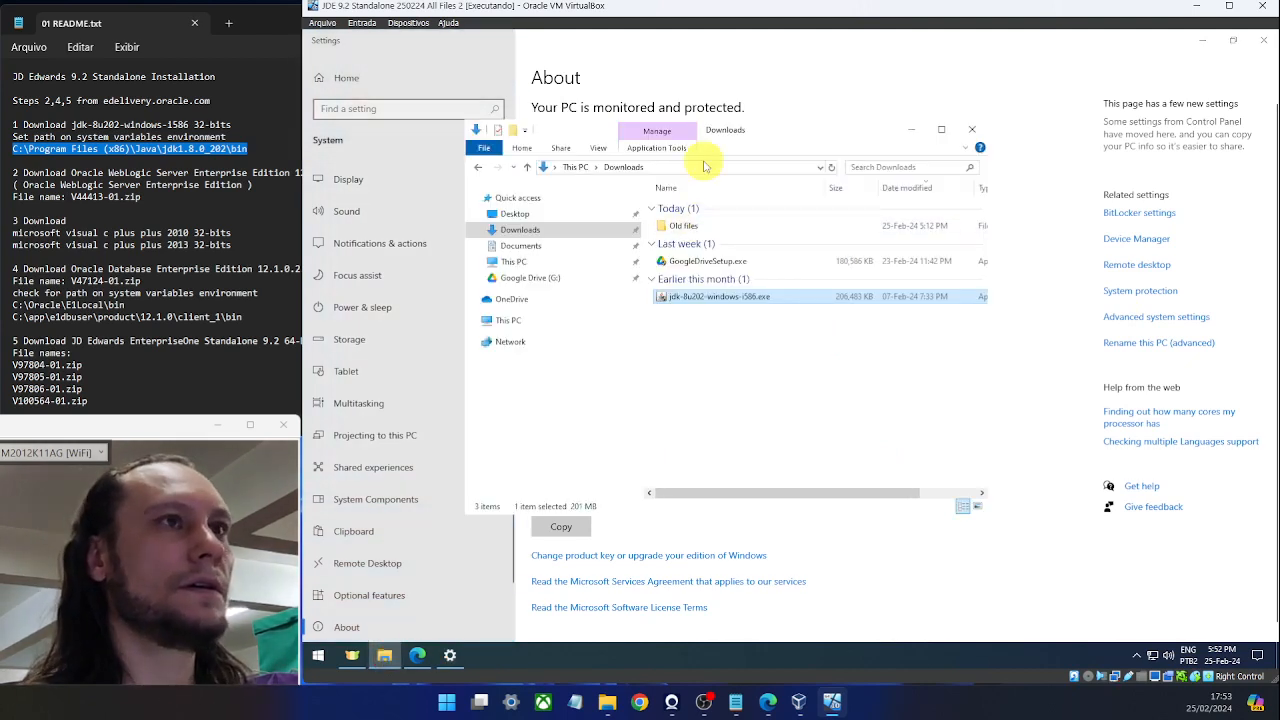
click(703, 166)
key(ctrl+v)
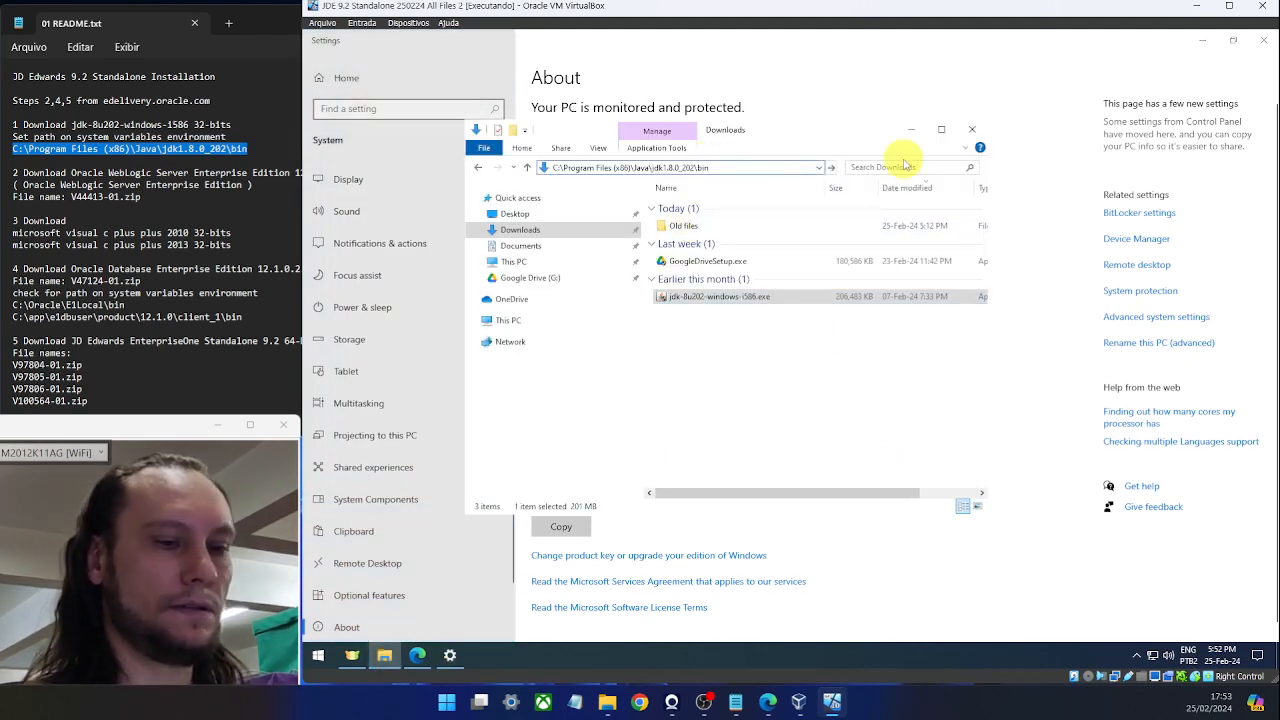
key(Return)
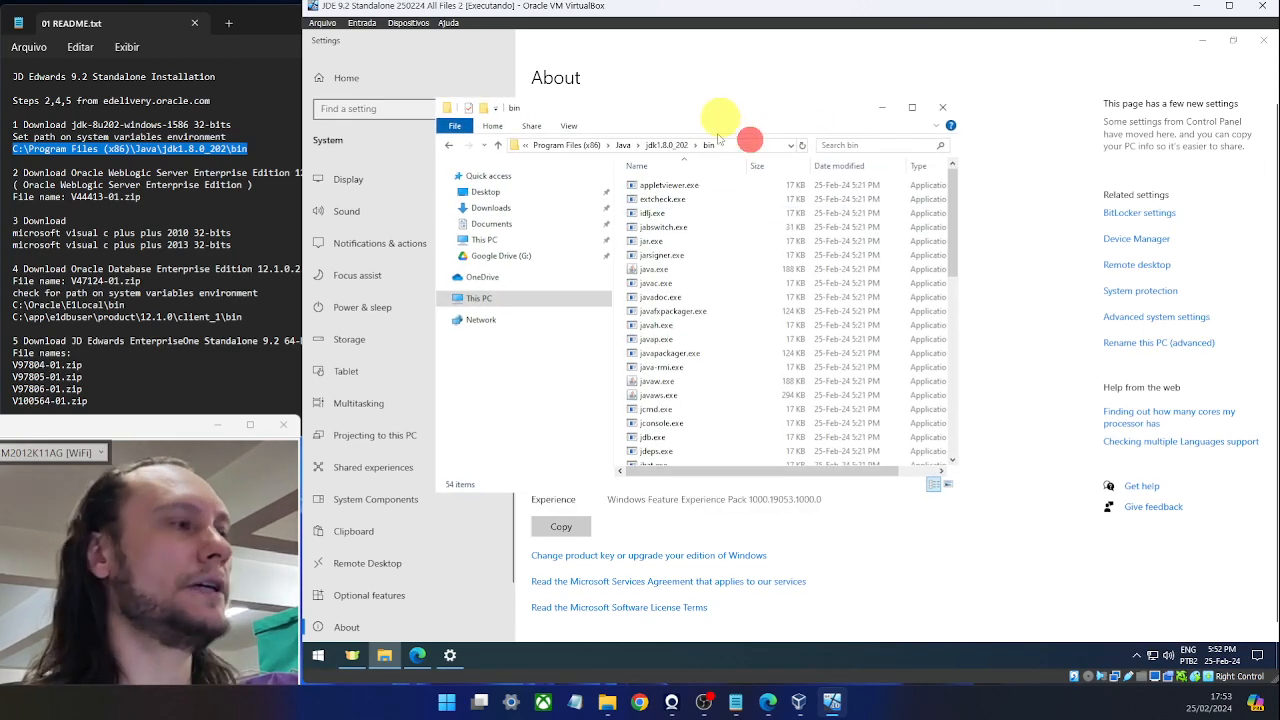
scroll(714, 229, down, 10)
scroll(725, 263, up, 10)
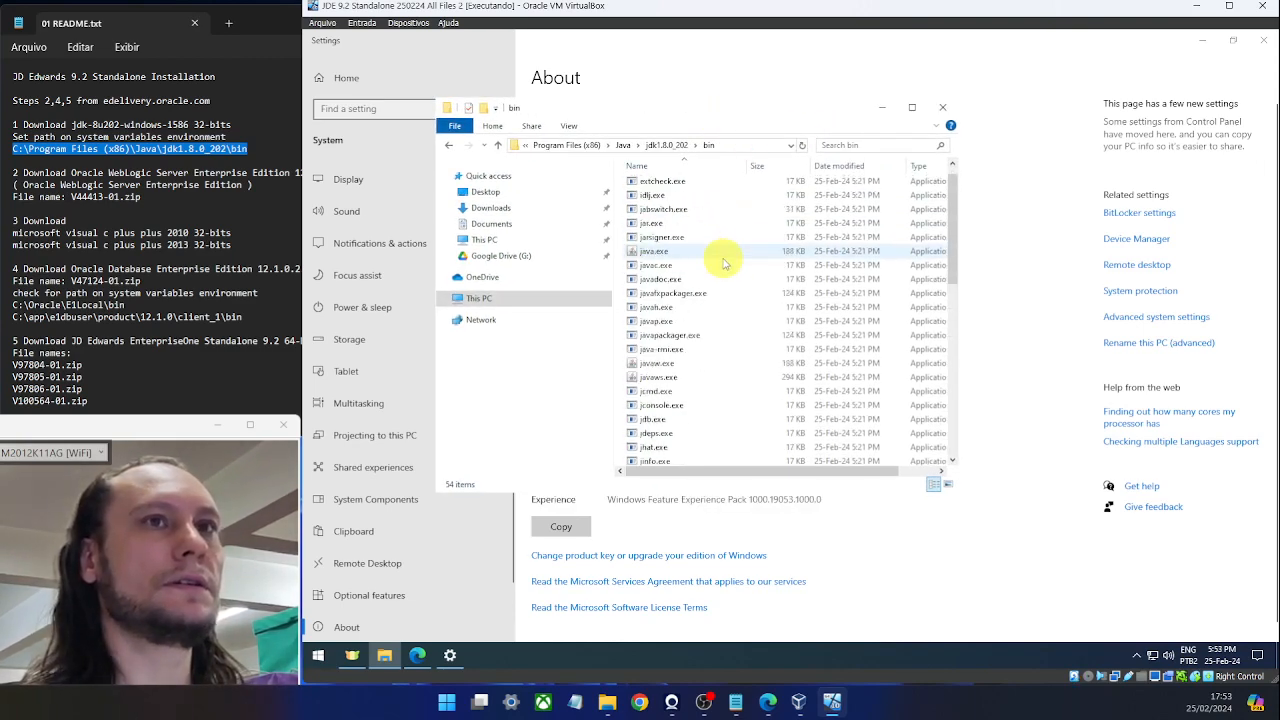
click(944, 107)
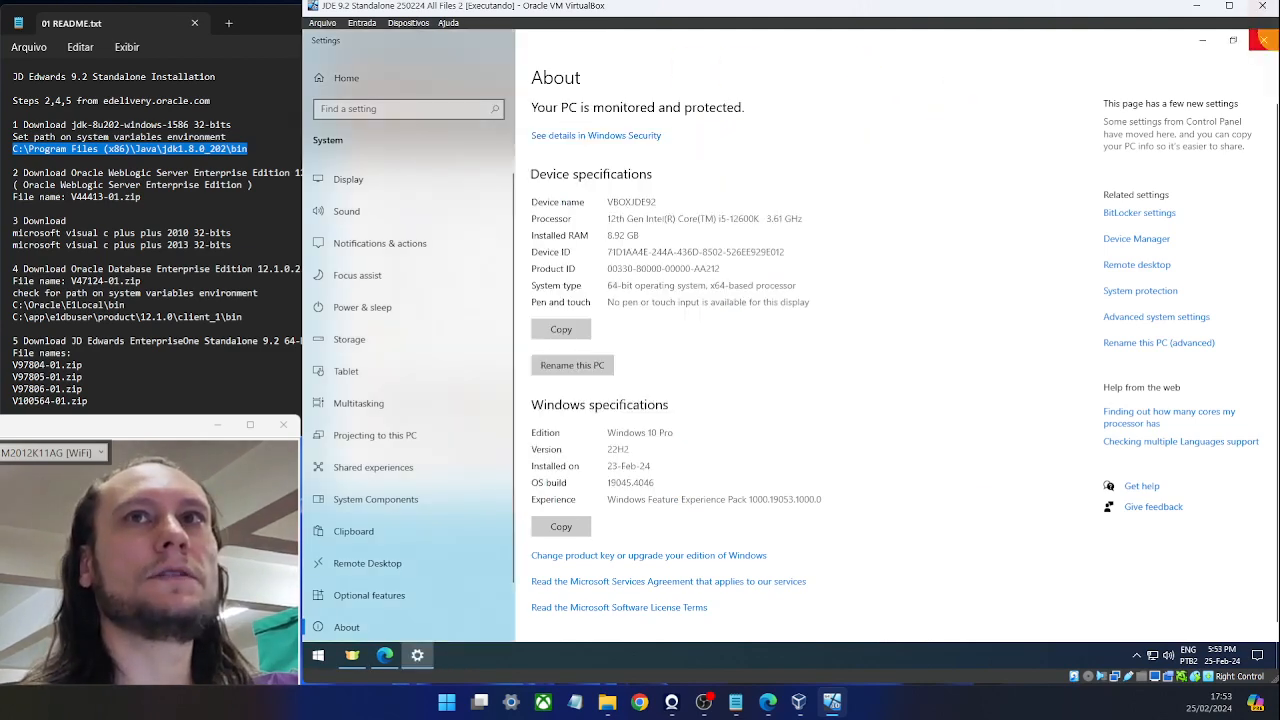
click(1266, 43)
Close Settings and copy 'Oracle WebLogic Server Enterprise Edition' from line 2 of the README notes.
click(345, 242)
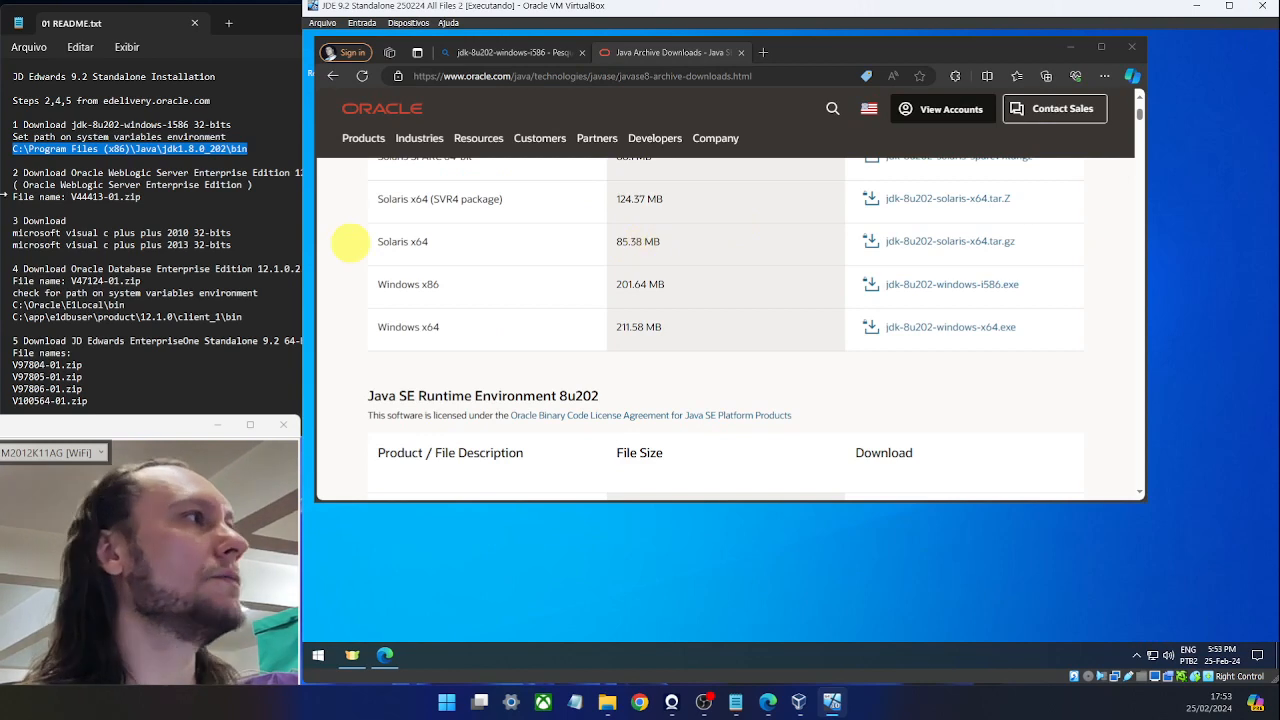
click(144, 174)
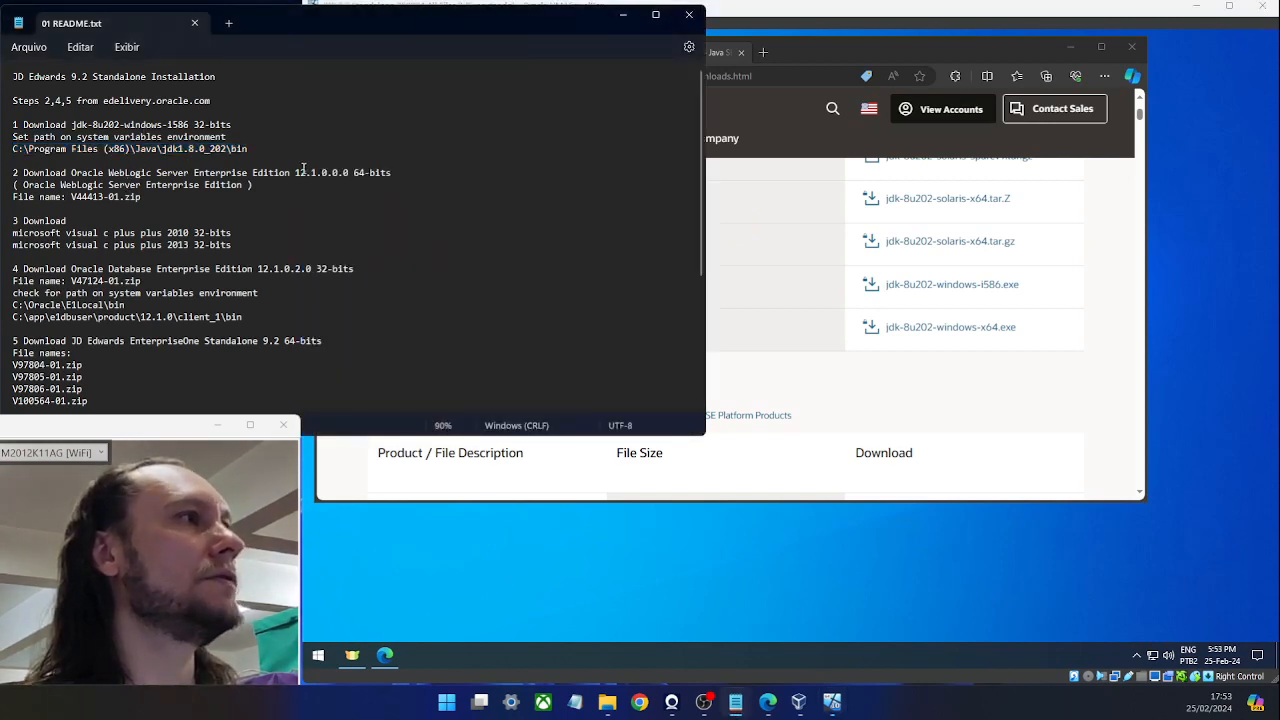
drag(291, 174, 90, 178)
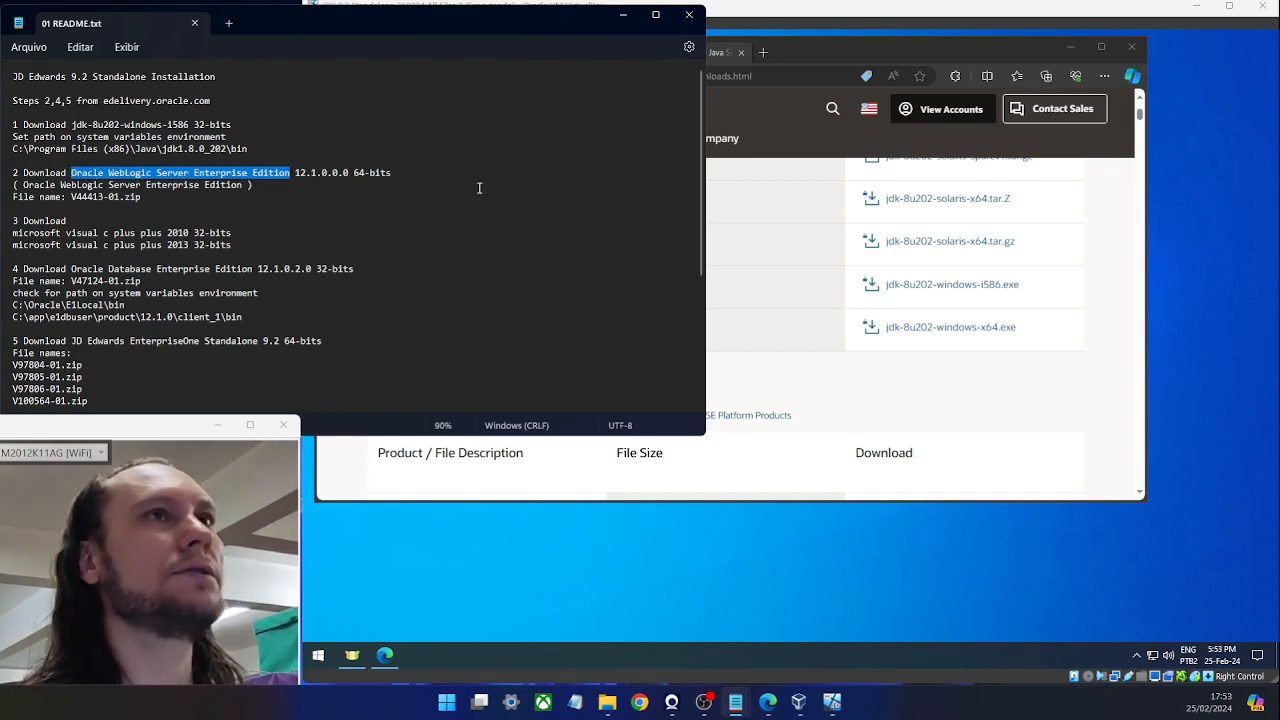
click(766, 52)
Go to edelivery.oracle.com and sign in with the saved Oracle account.
text(edelivery.oracle.com)
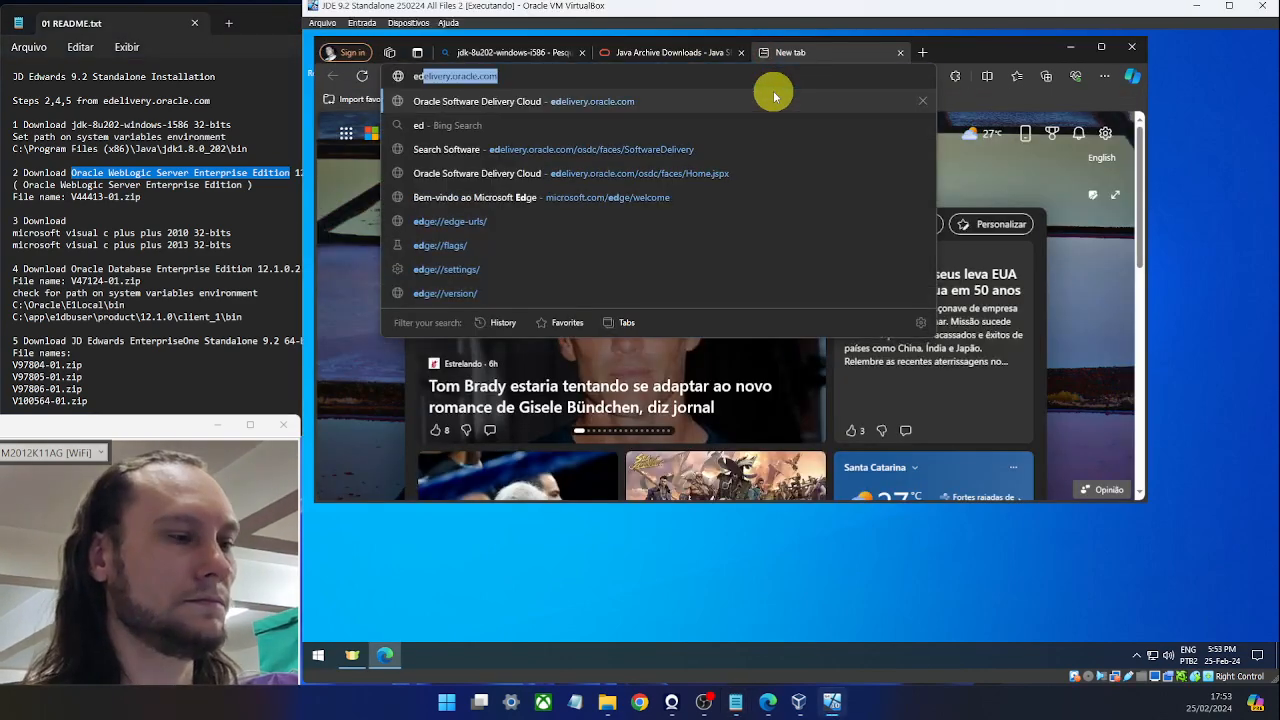
key(Return)
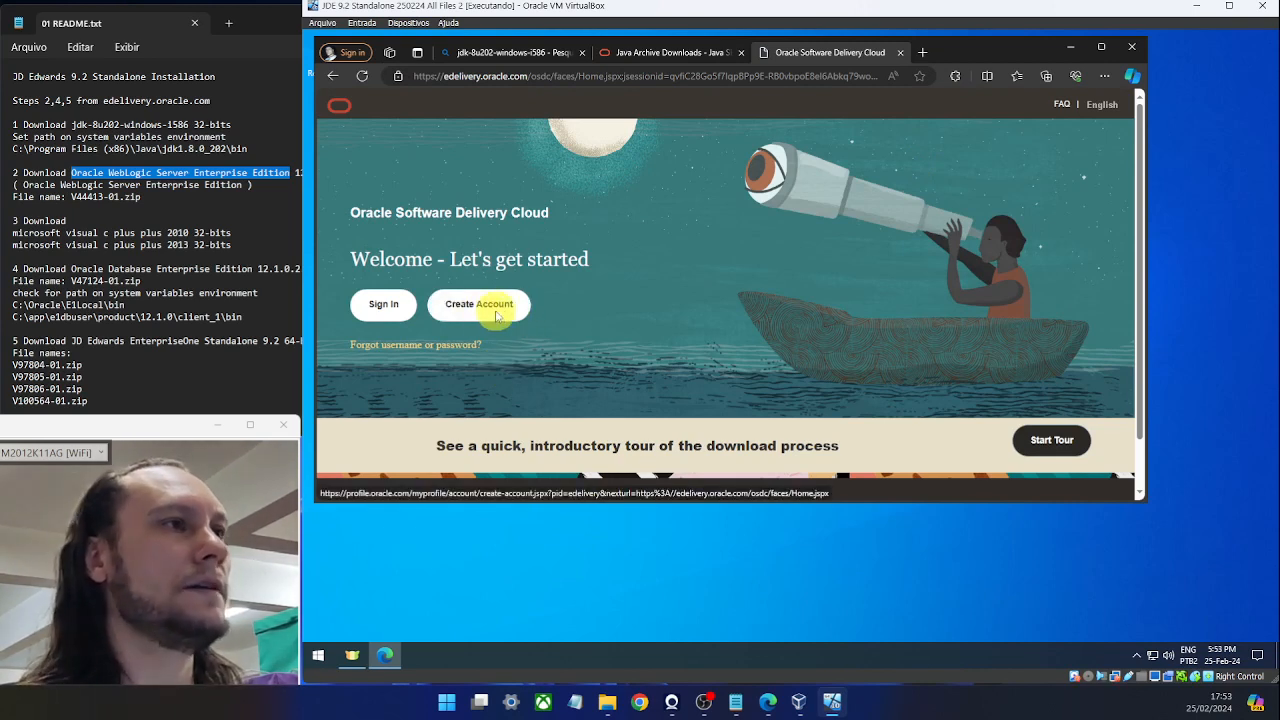
click(384, 305)
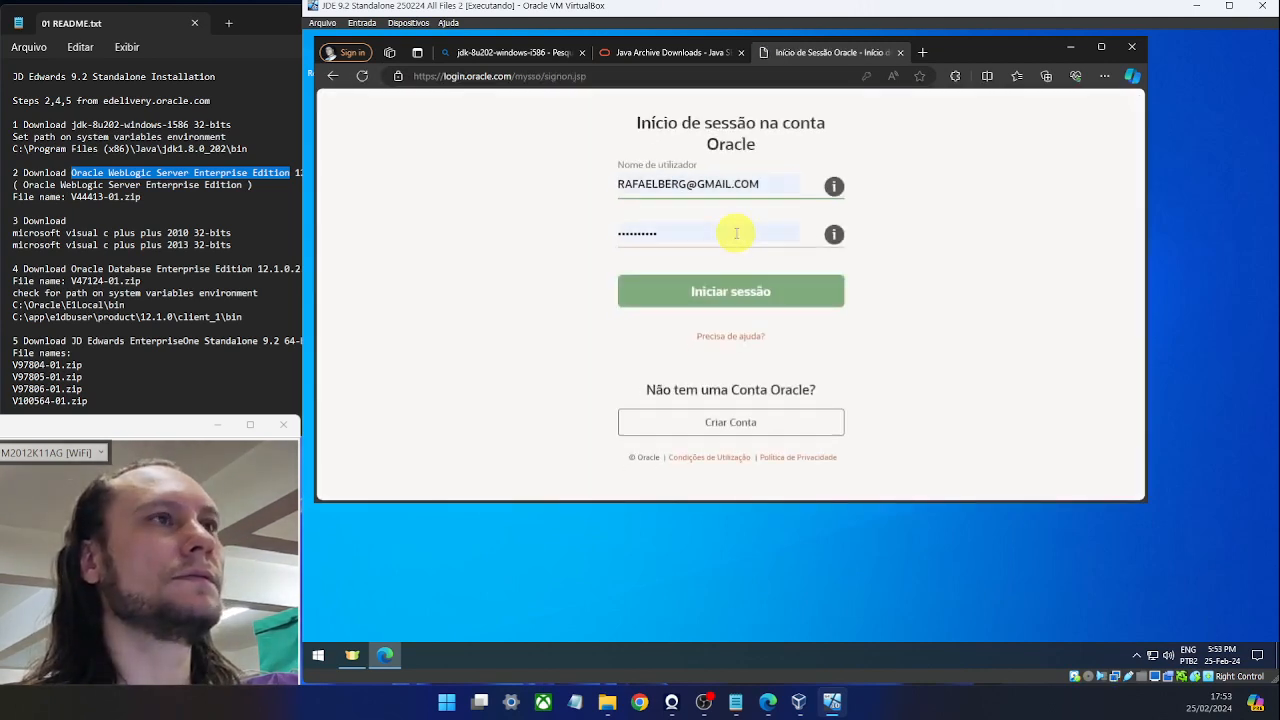
click(704, 293)
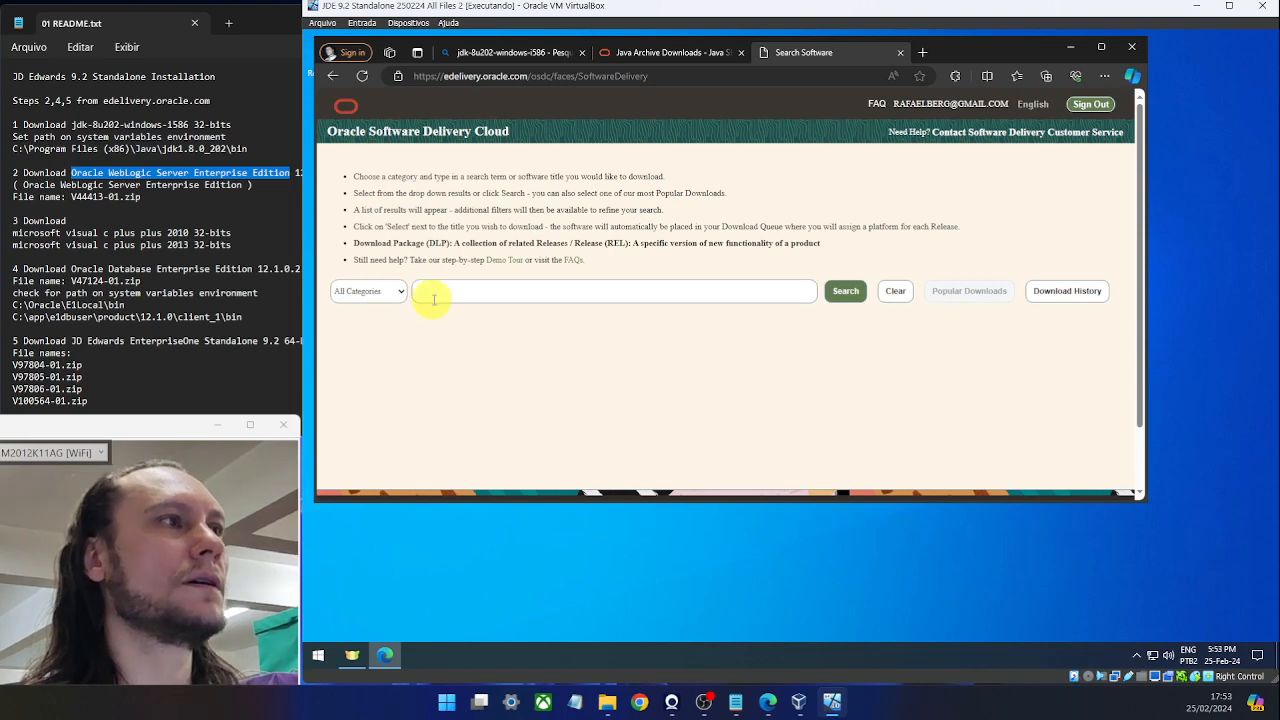
Search Oracle WebLogic Server Enterprise Edition, add version 12.2.1.0.0 to the queue and continue.
click(452, 290)
text(Oracle WebLogic Server Enterprise Edition)
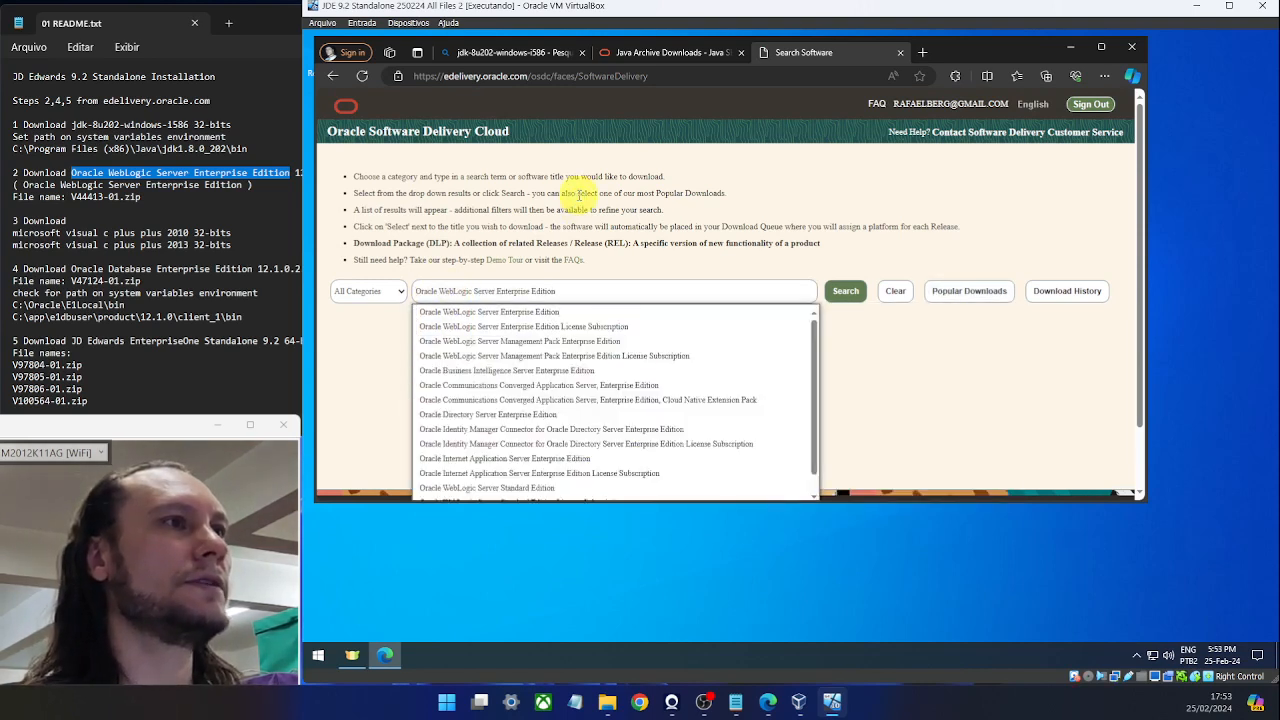
click(548, 312)
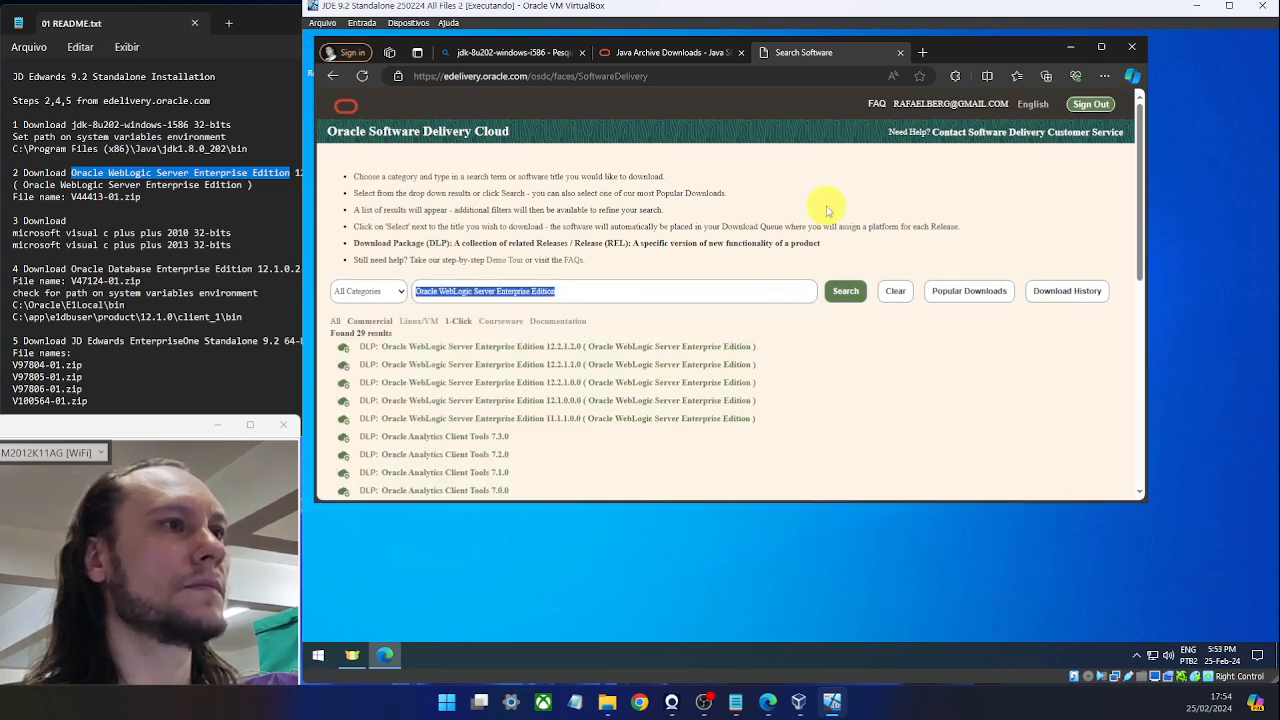
click(209, 196)
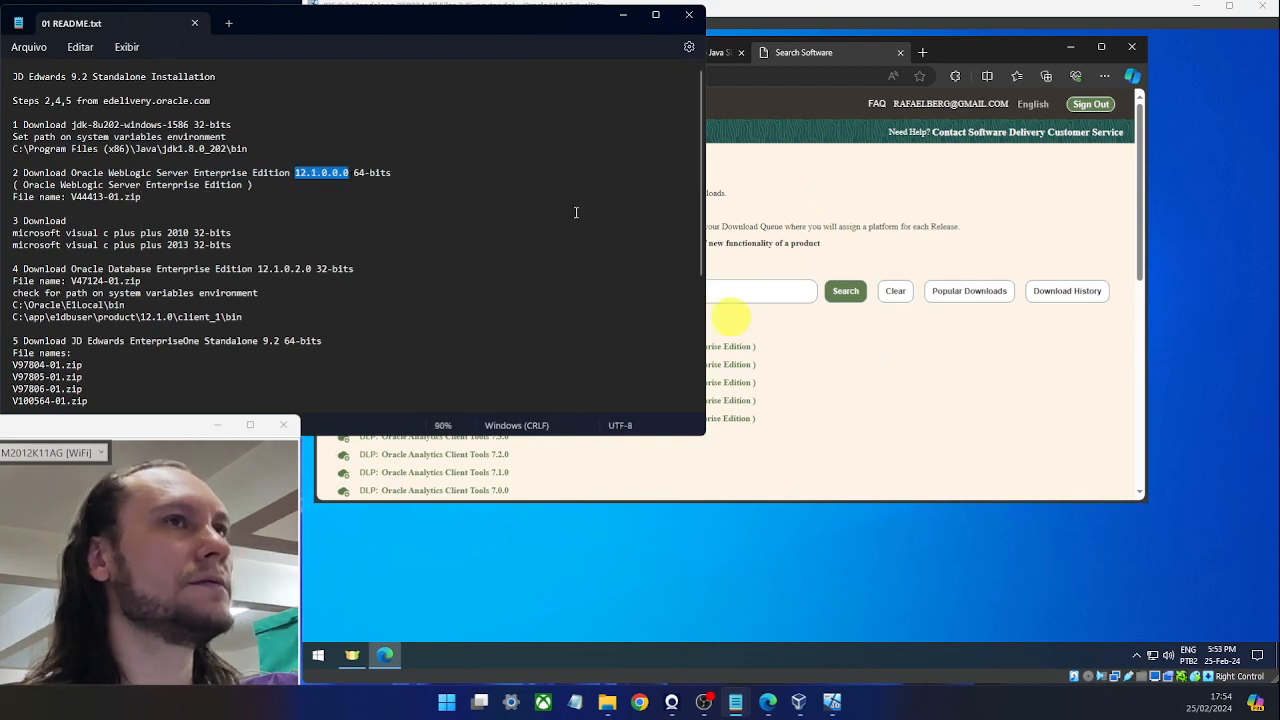
click(754, 112)
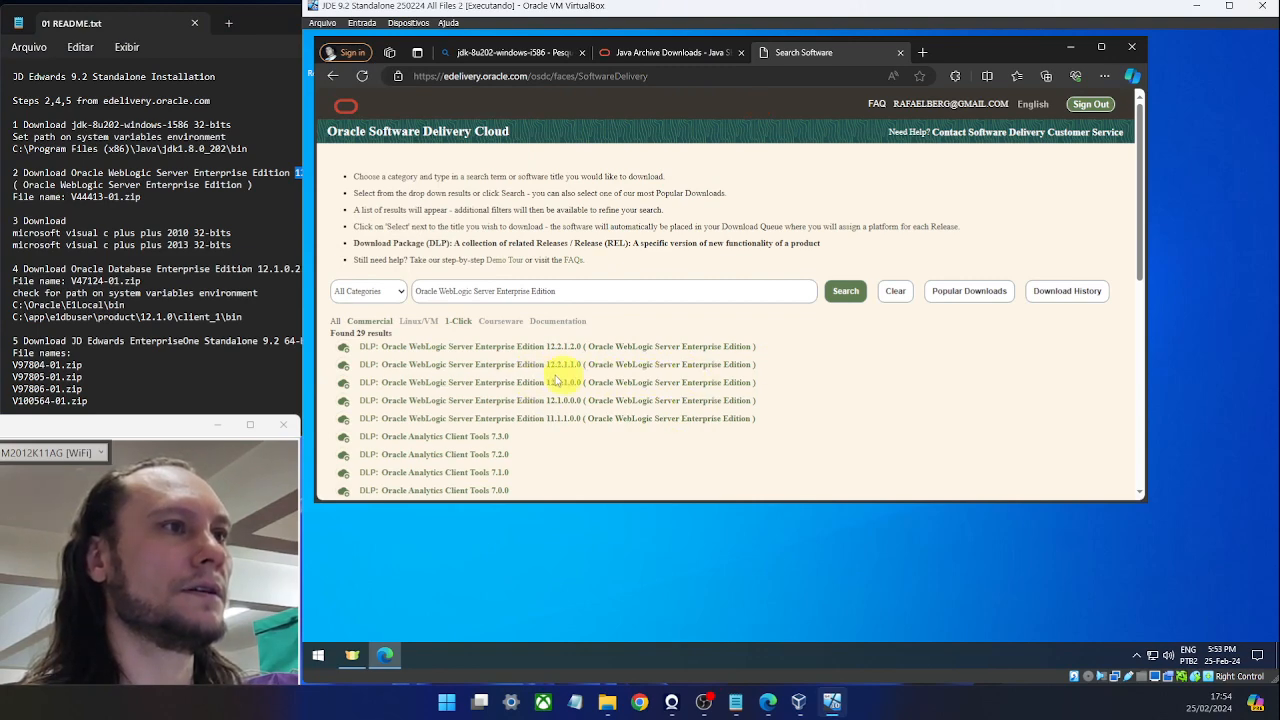
click(465, 388)
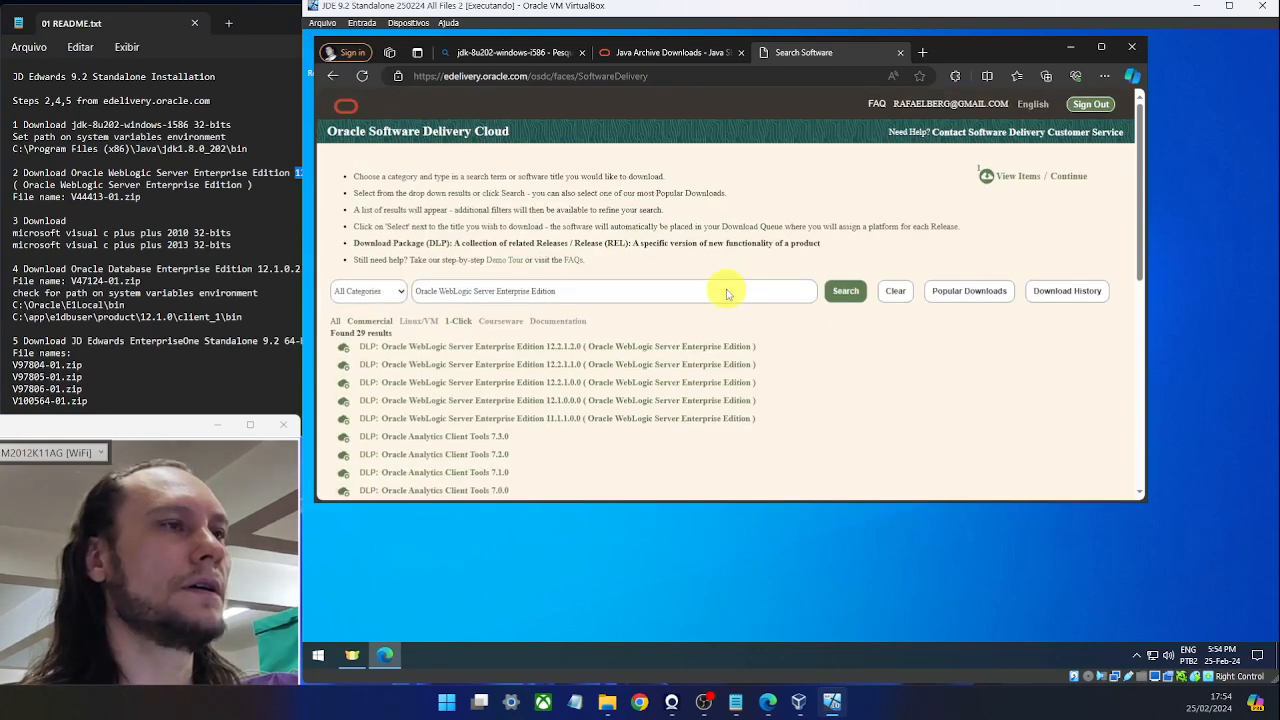
click(1007, 178)
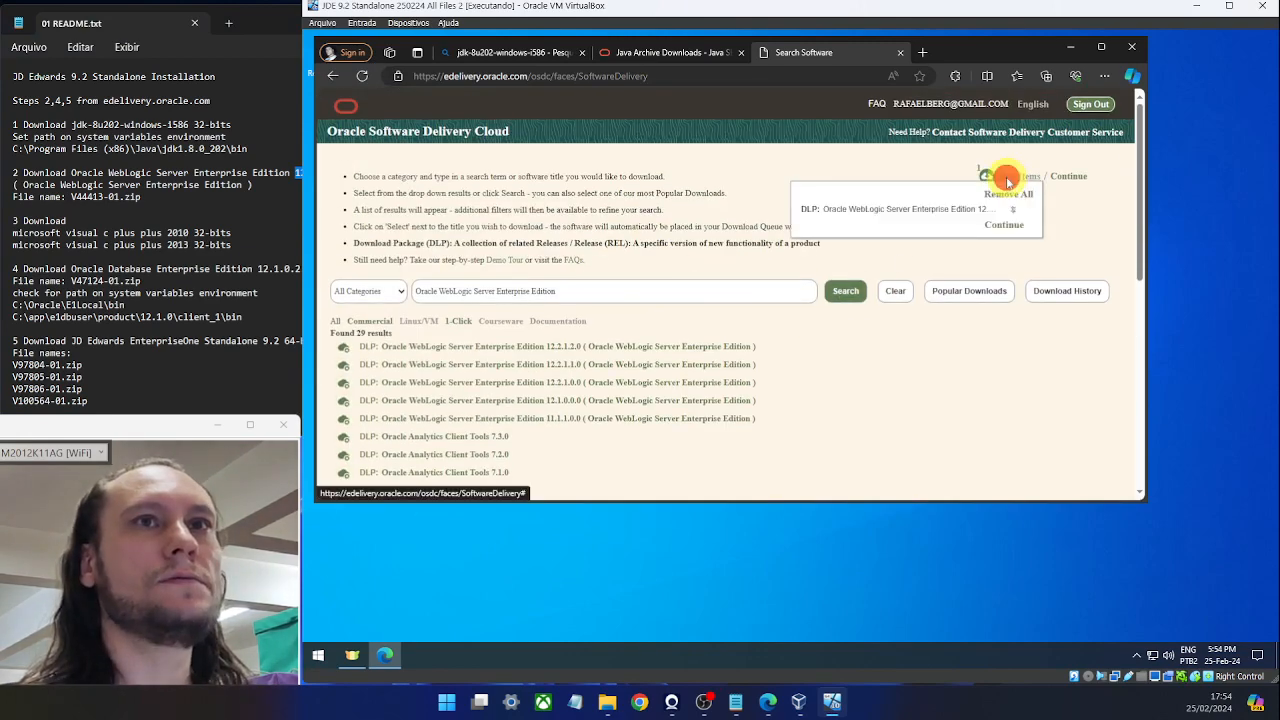
click(1077, 176)
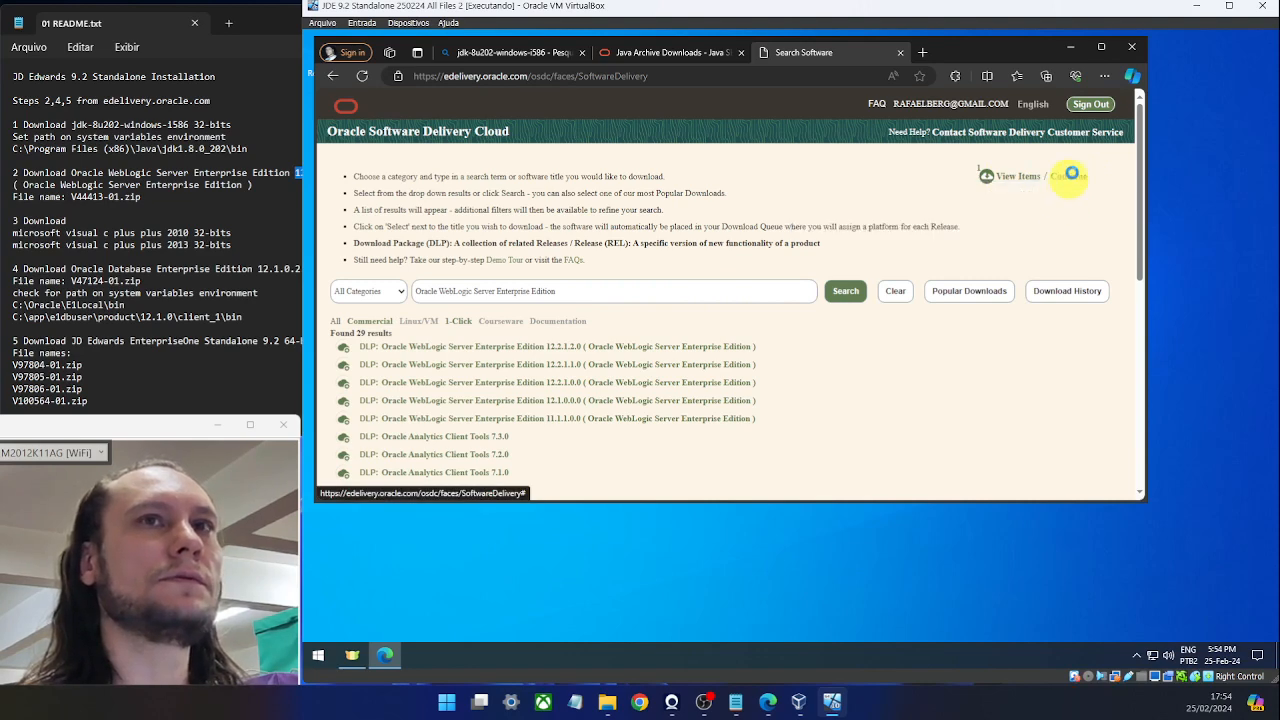
scroll(738, 262, down, 2)
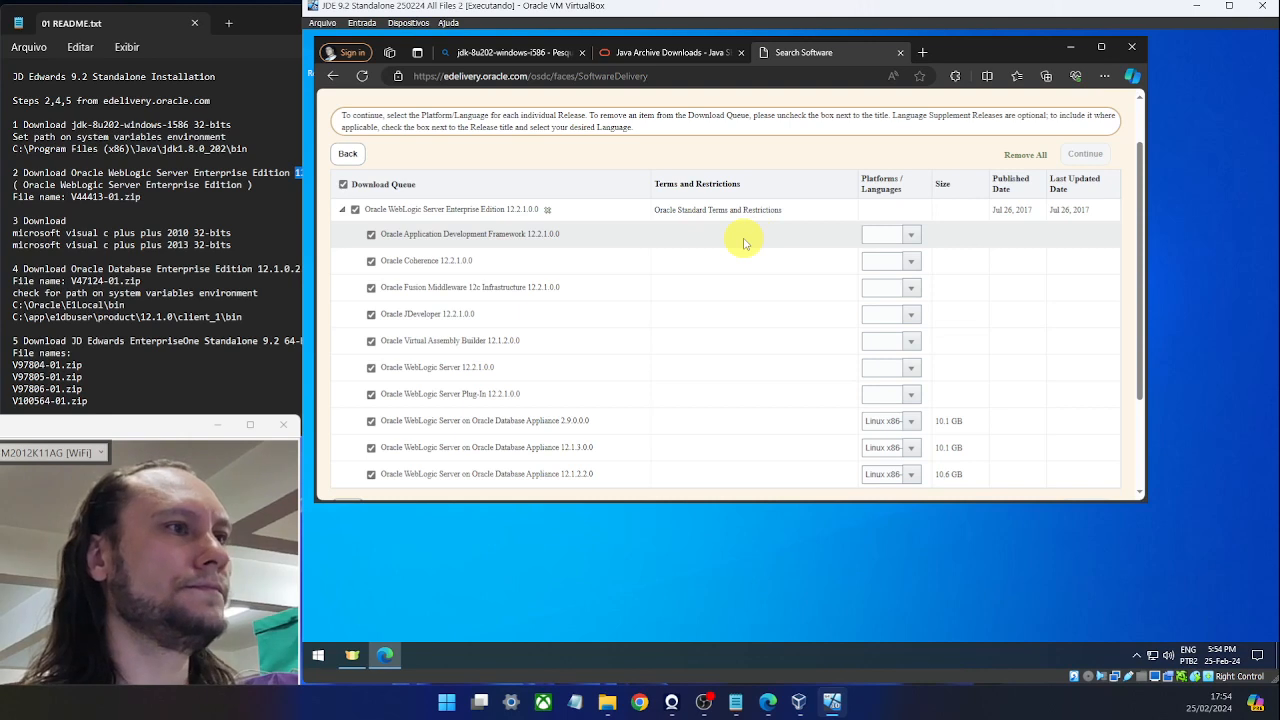
Set every queued WebLogic component's platform to Microsoft Windows x64 (64-bit) and continue.
scroll(719, 257, down, 1)
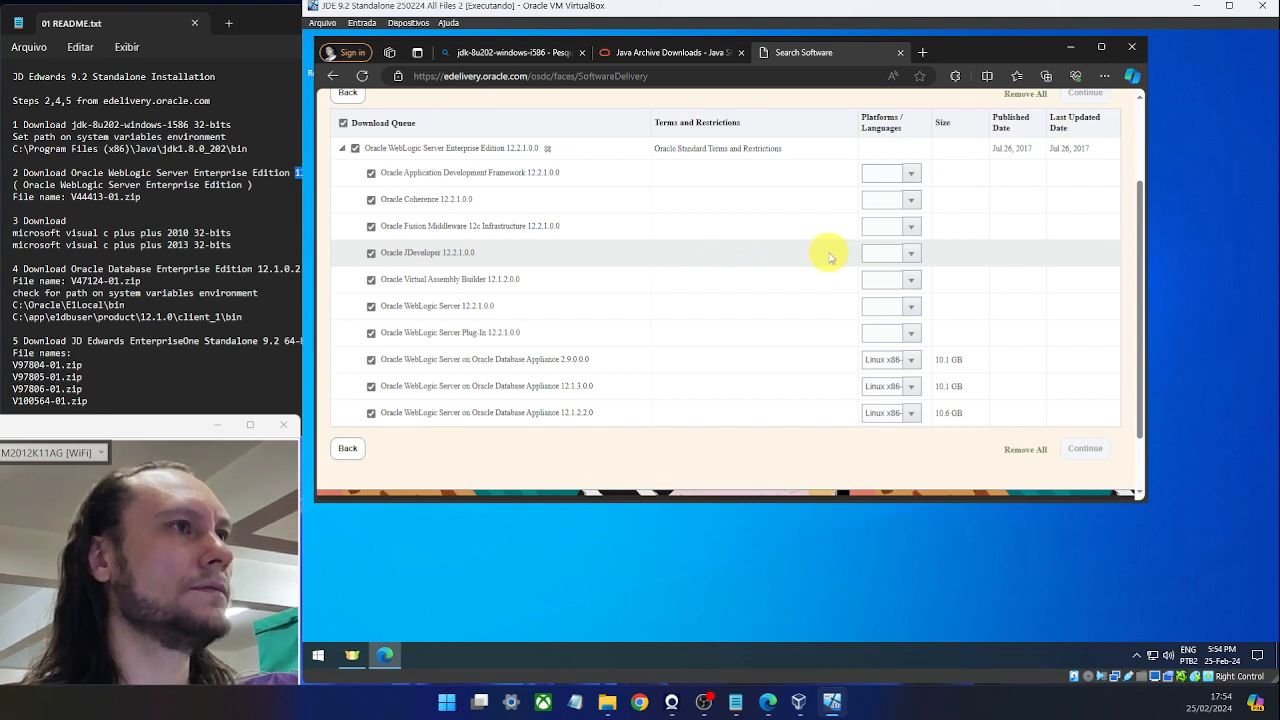
click(912, 174)
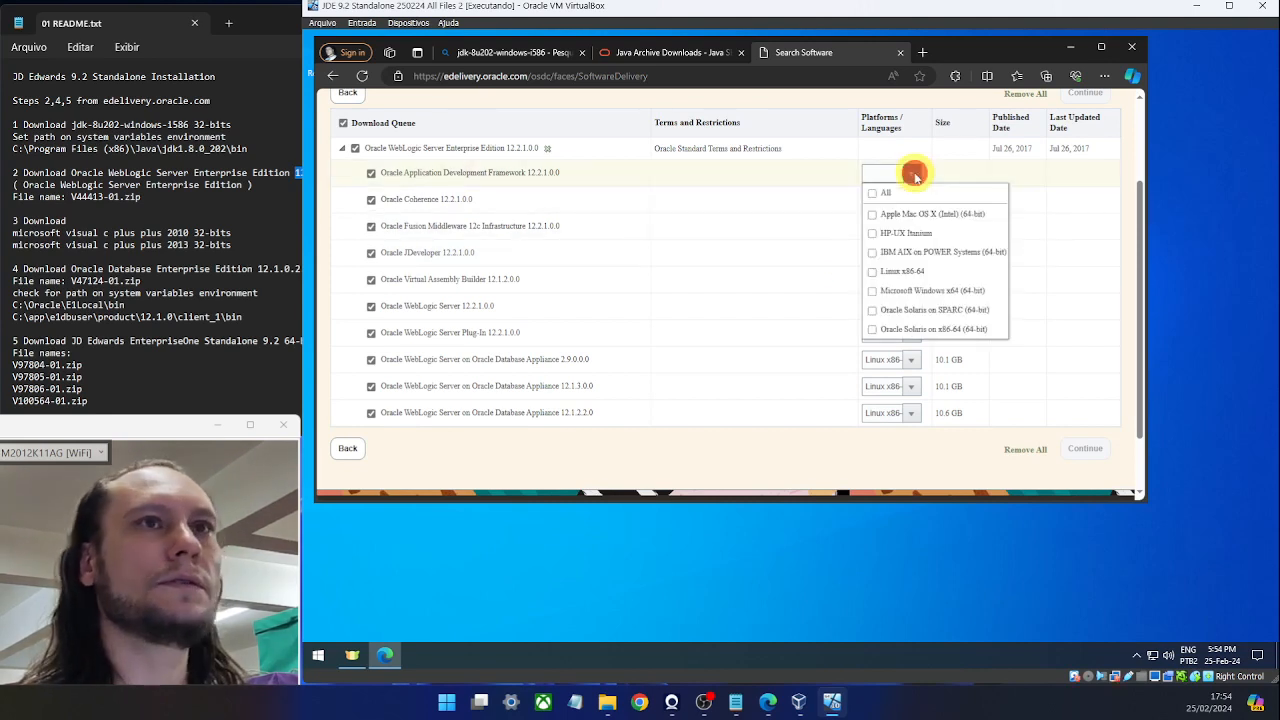
click(872, 291)
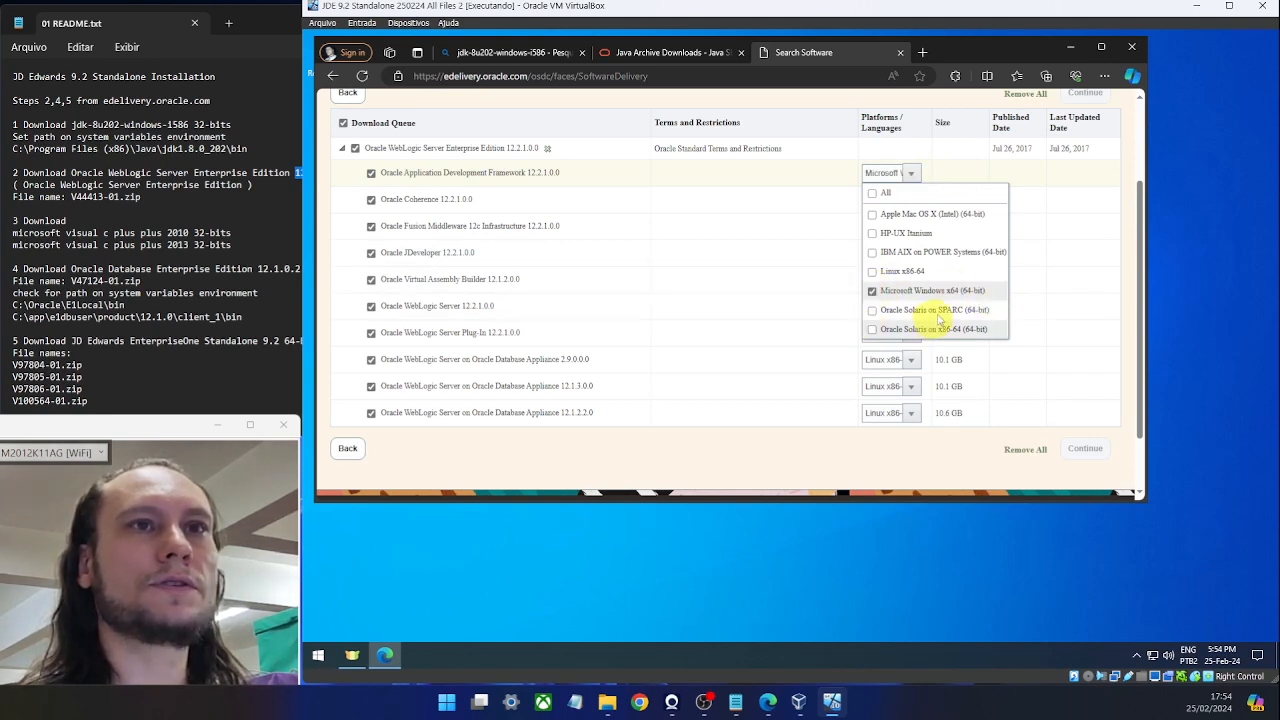
click(1047, 241)
click(911, 203)
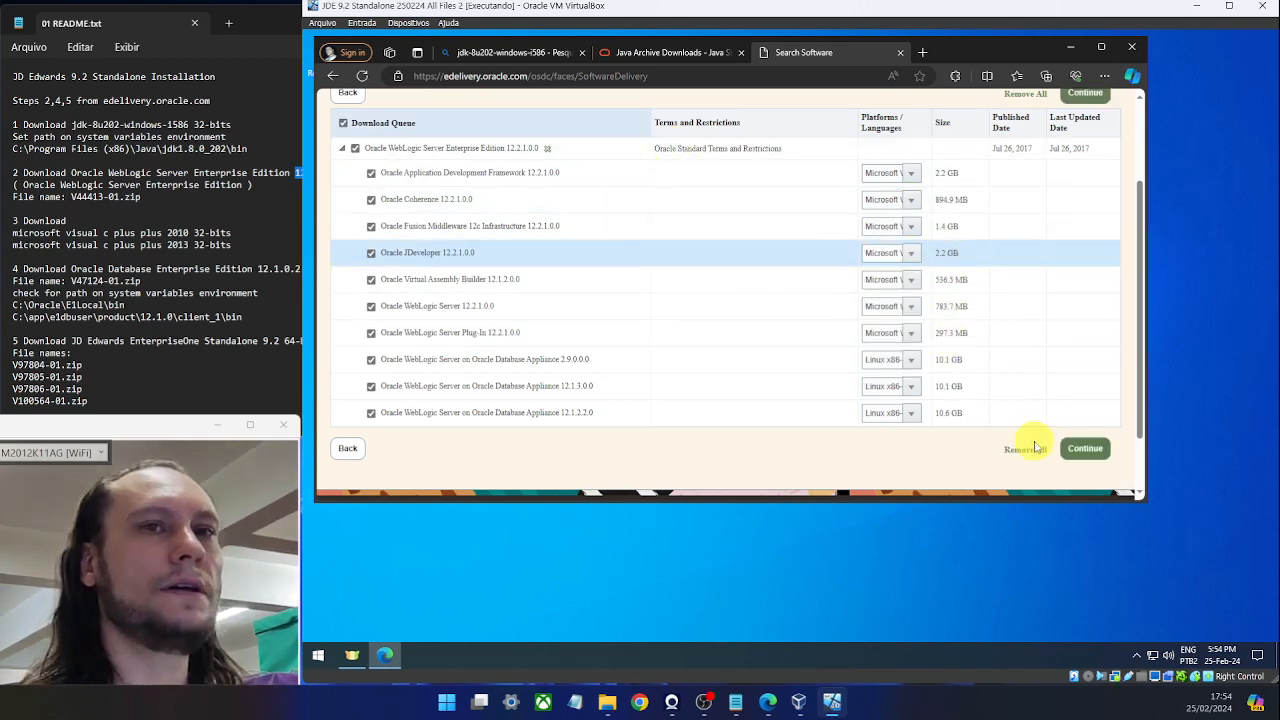
click(1082, 450)
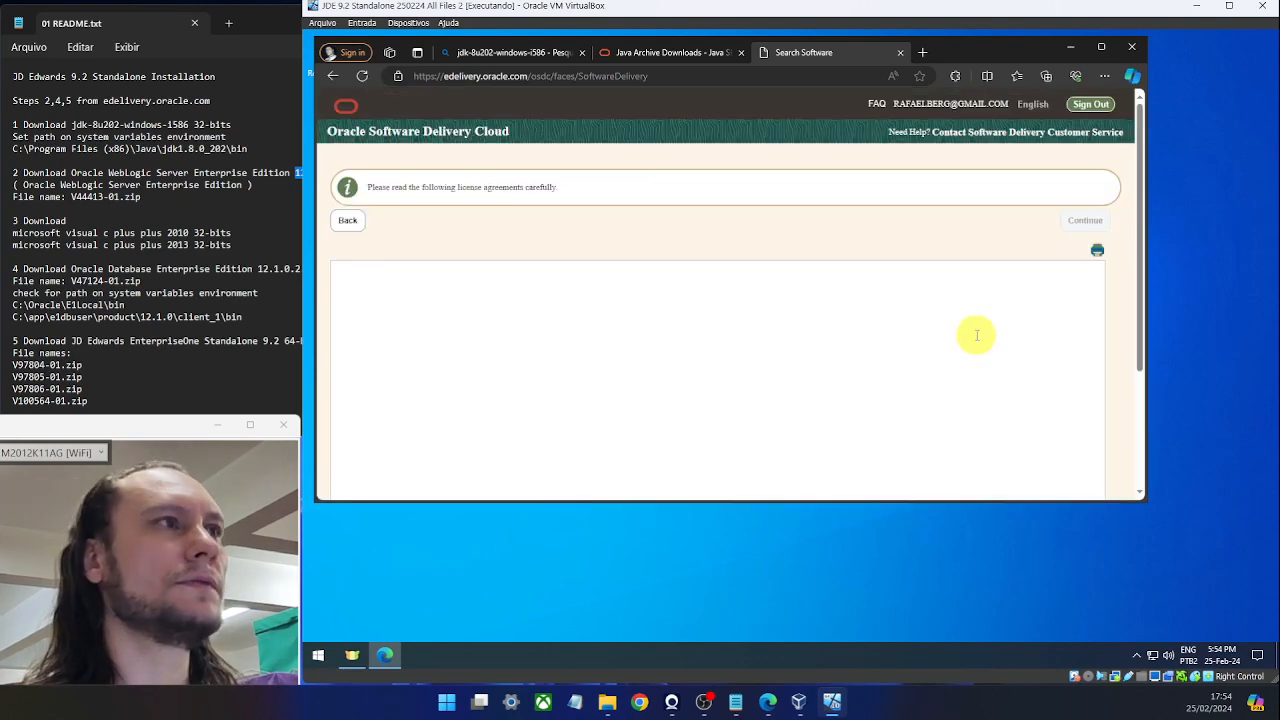
Read through and accept the Oracle License Agreement, then continue to the files.
scroll(571, 366, down, 3)
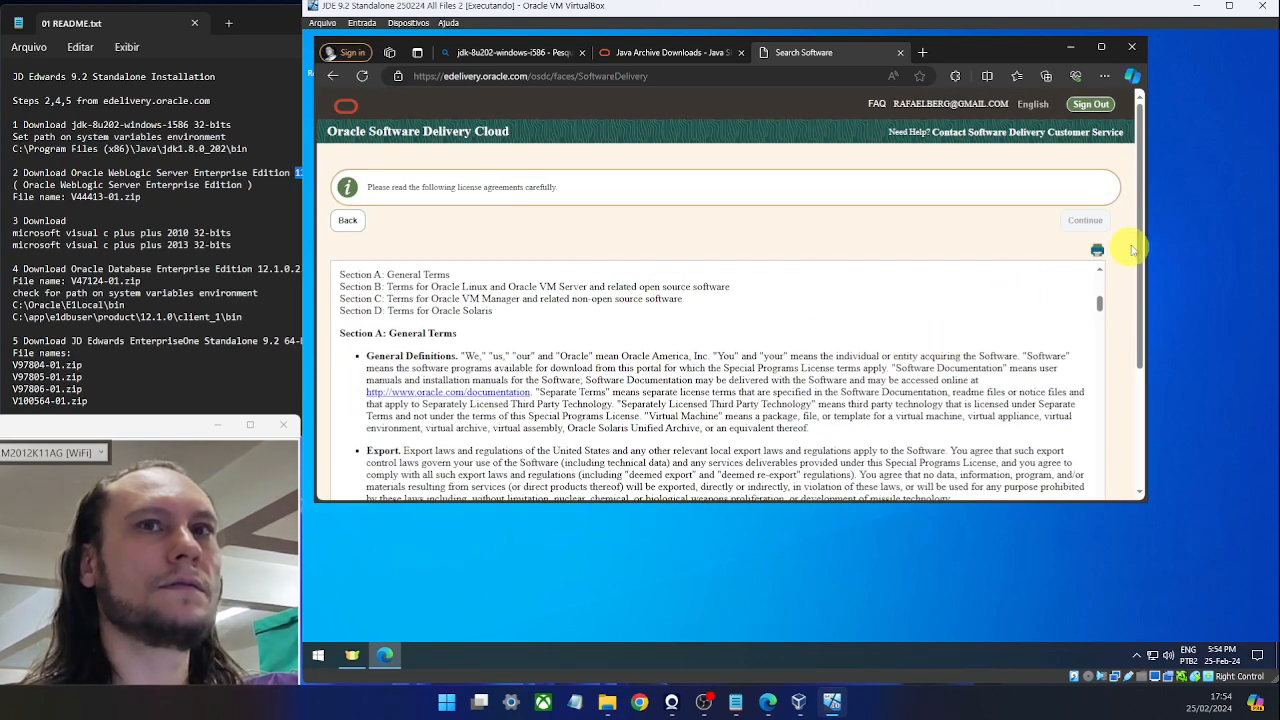
scroll(1143, 233, down, 3)
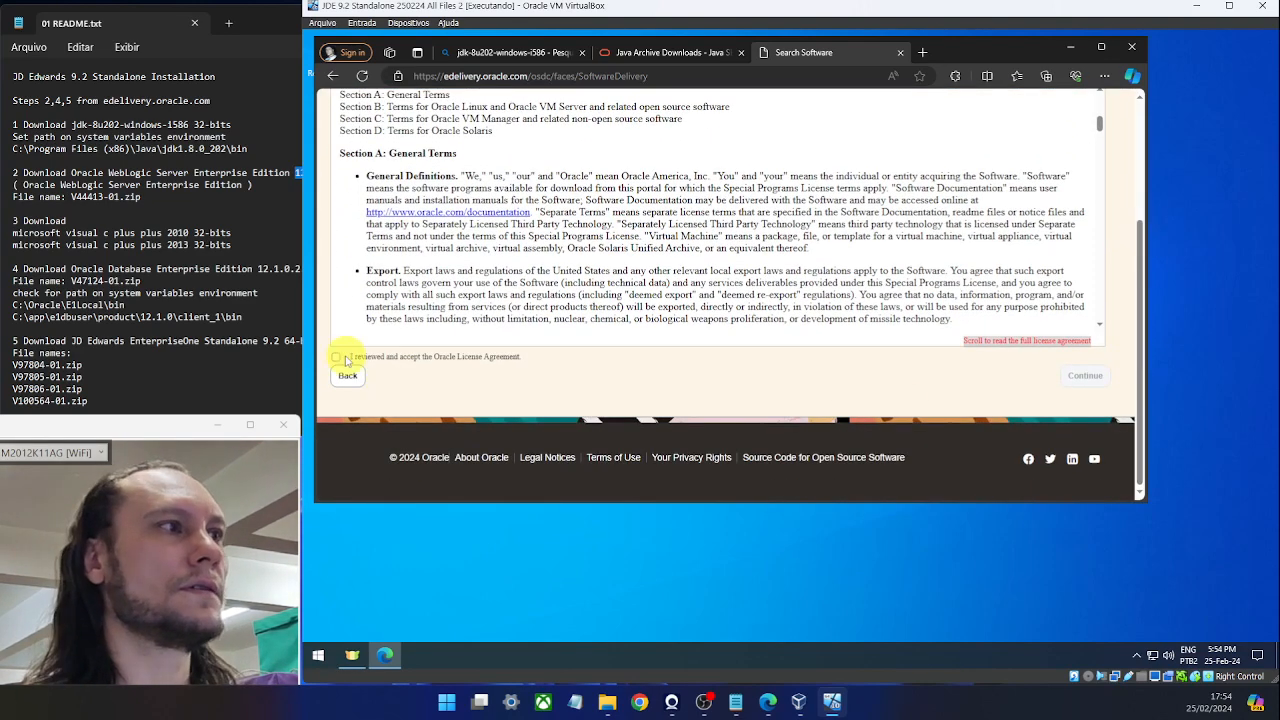
click(1084, 377)
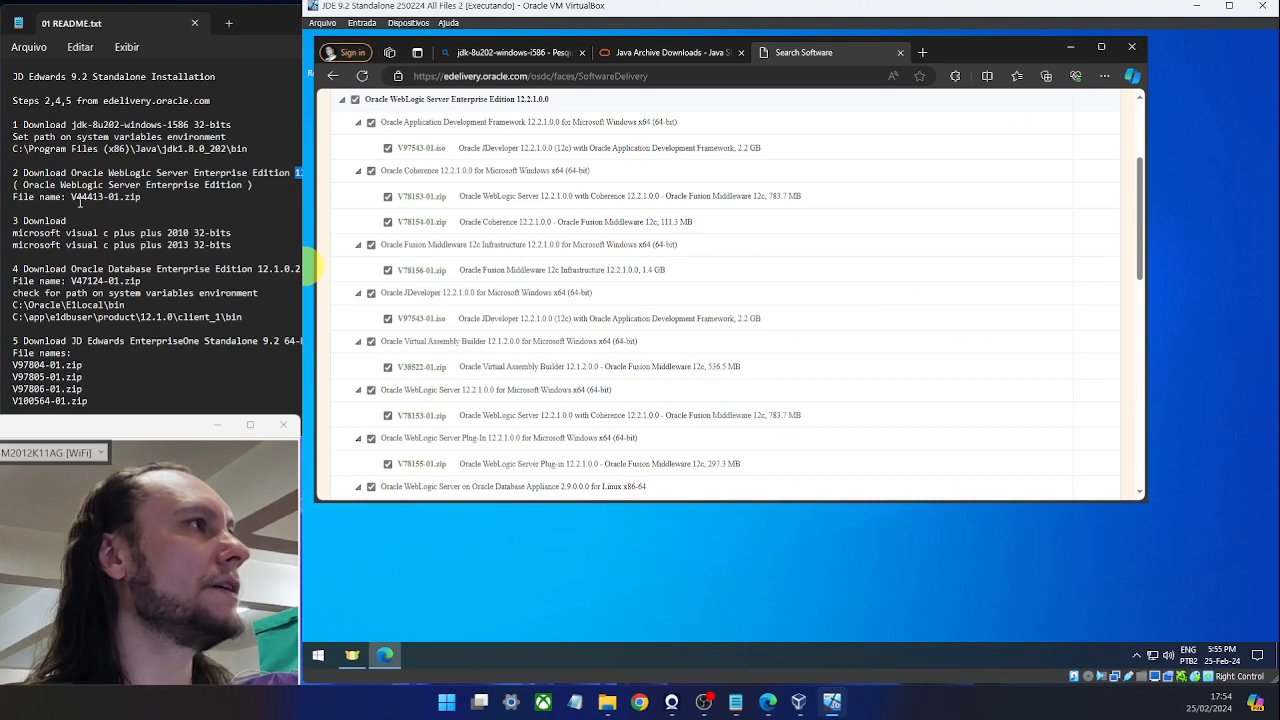
Select the V44413 file name in the README and scroll through the notes.
drag(72, 196, 107, 198)
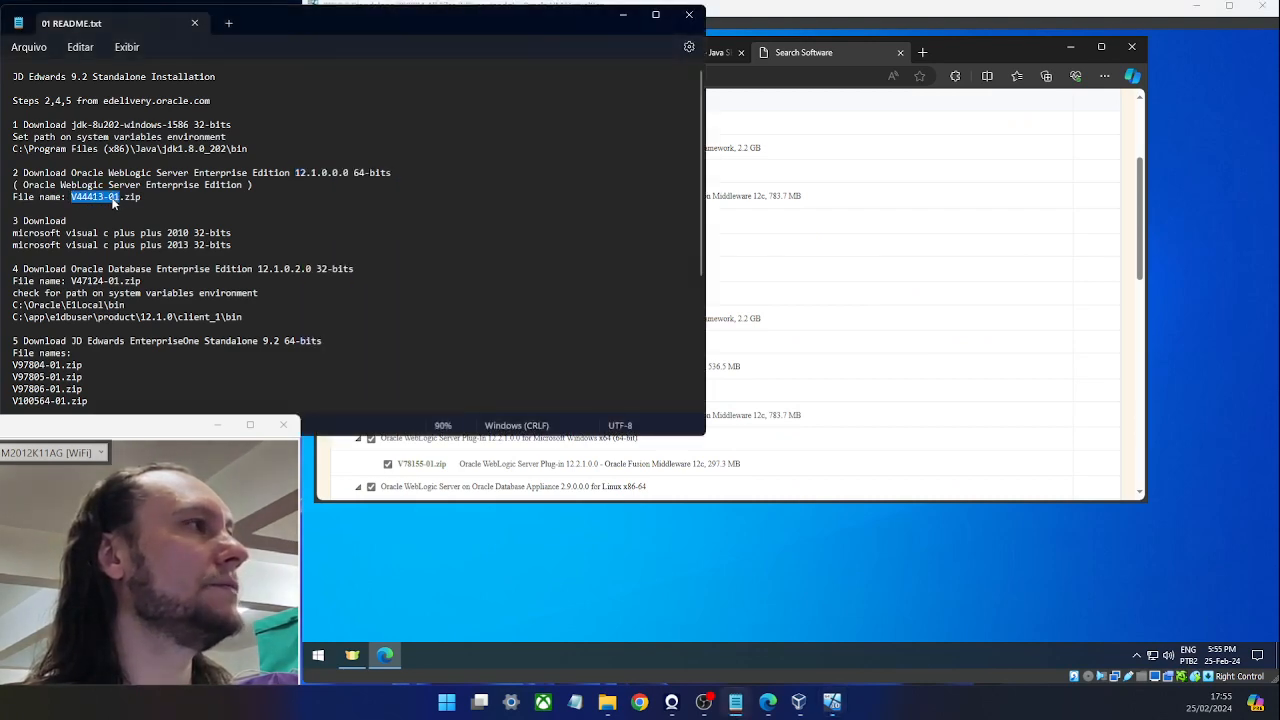
ctrl+scroll(113, 202, up, 4)
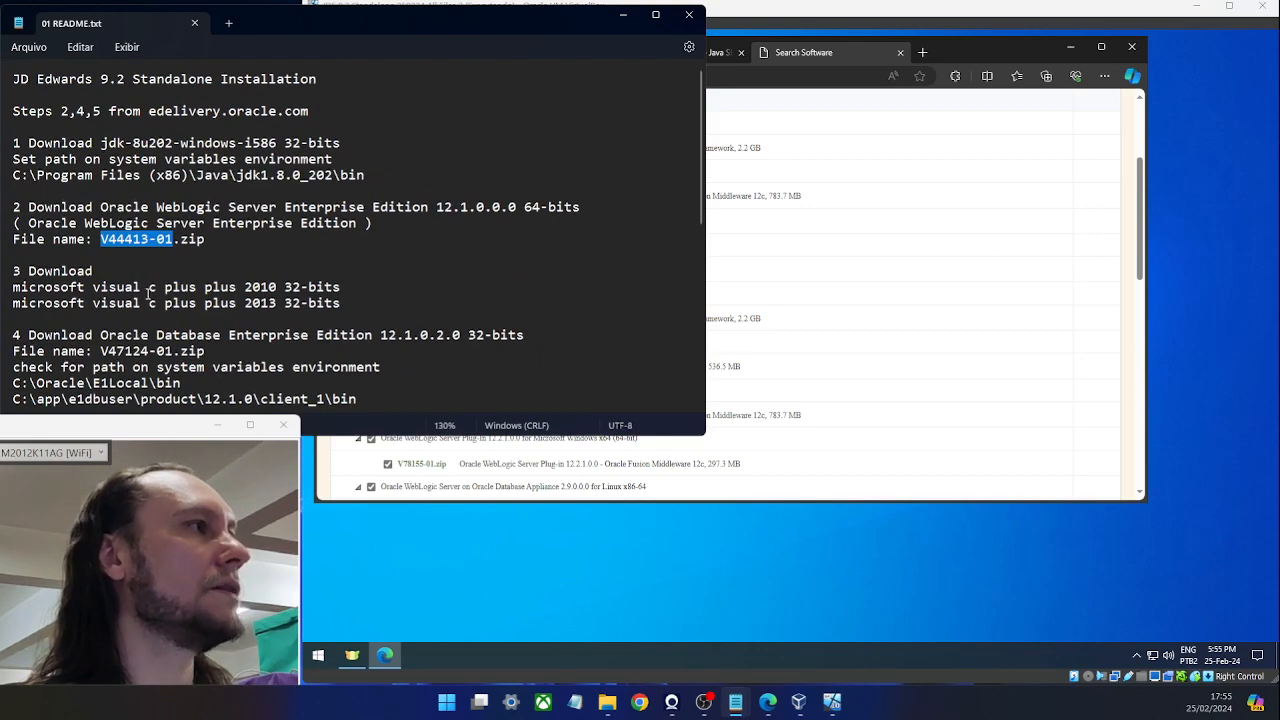
ctrl+scroll(209, 215, down, 1)
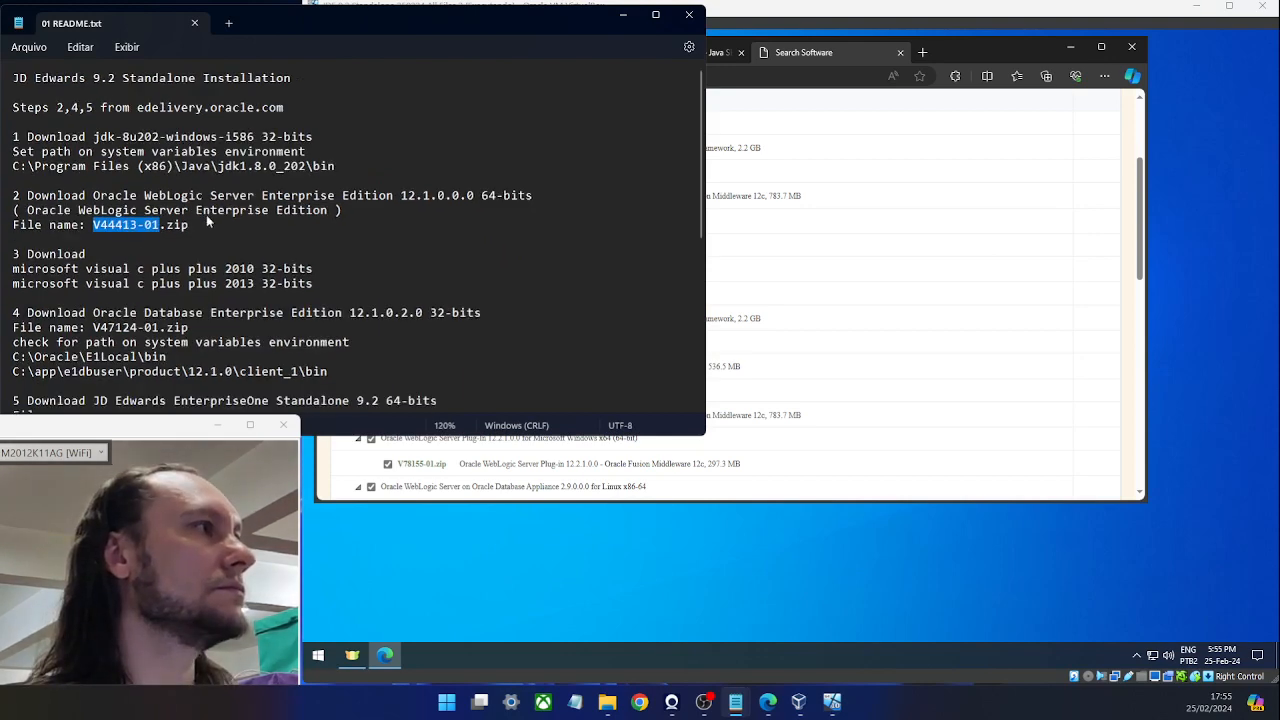
ctrl+scroll(208, 220, down, 1)
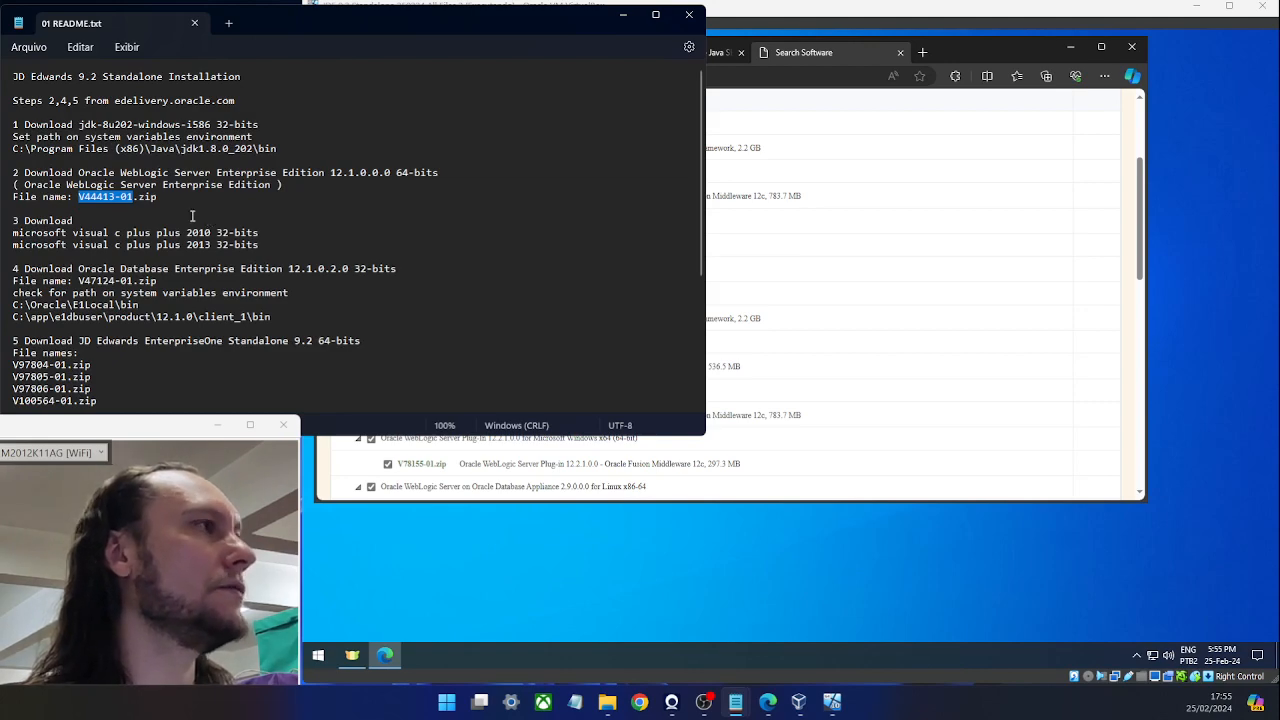
ctrl+scroll(190, 216, down, 1)
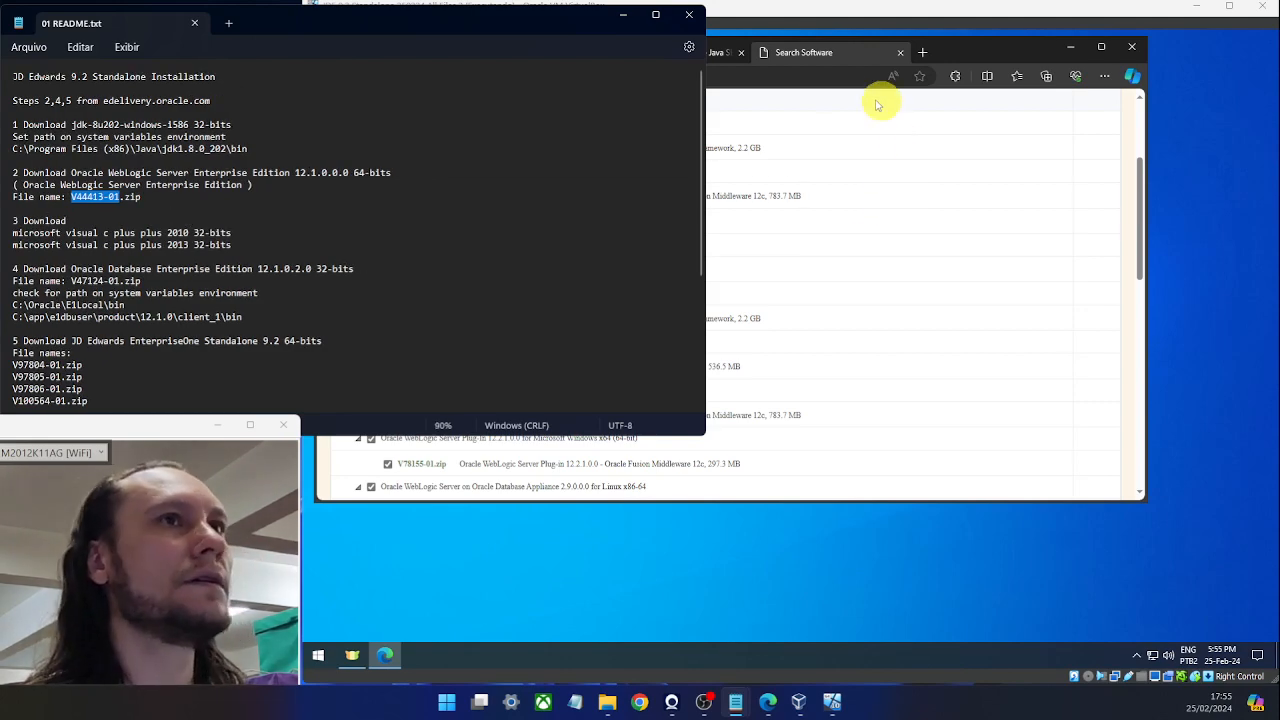
Review the WebLogic 12.2.1.0 download file list, including V78153-01.zip, scrolling down and back up.
click(855, 62)
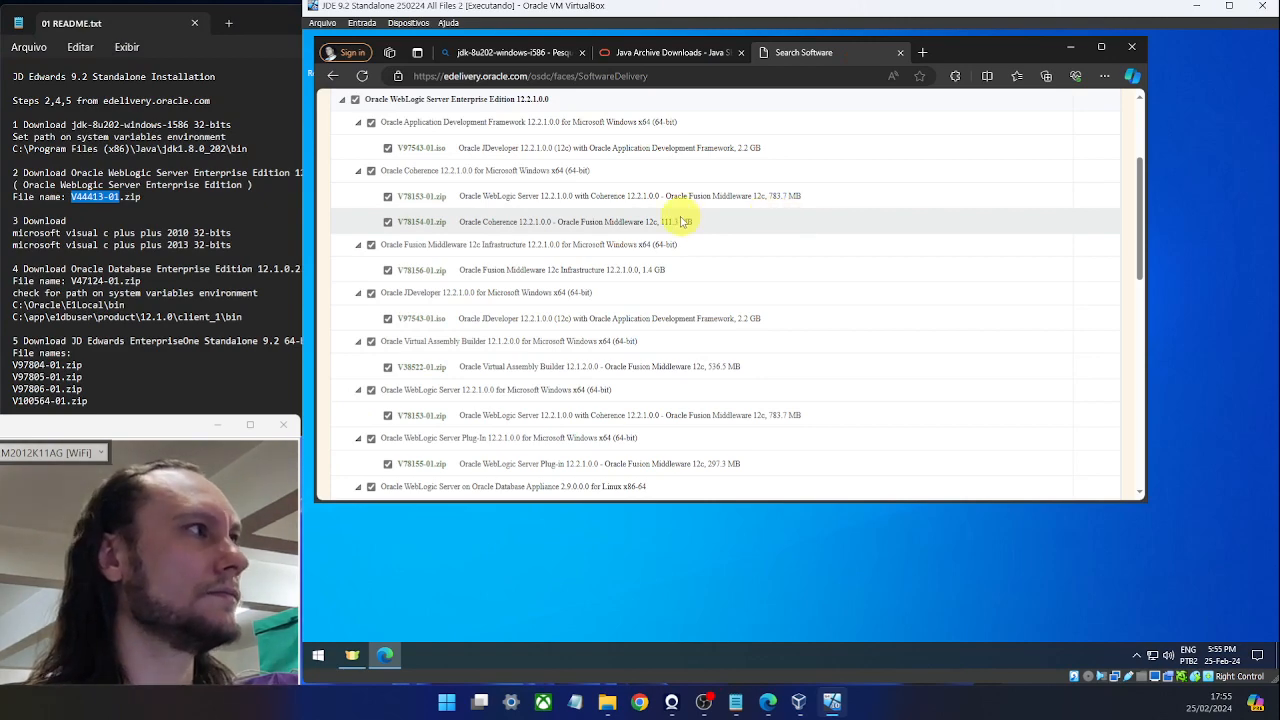
scroll(674, 220, up, 1)
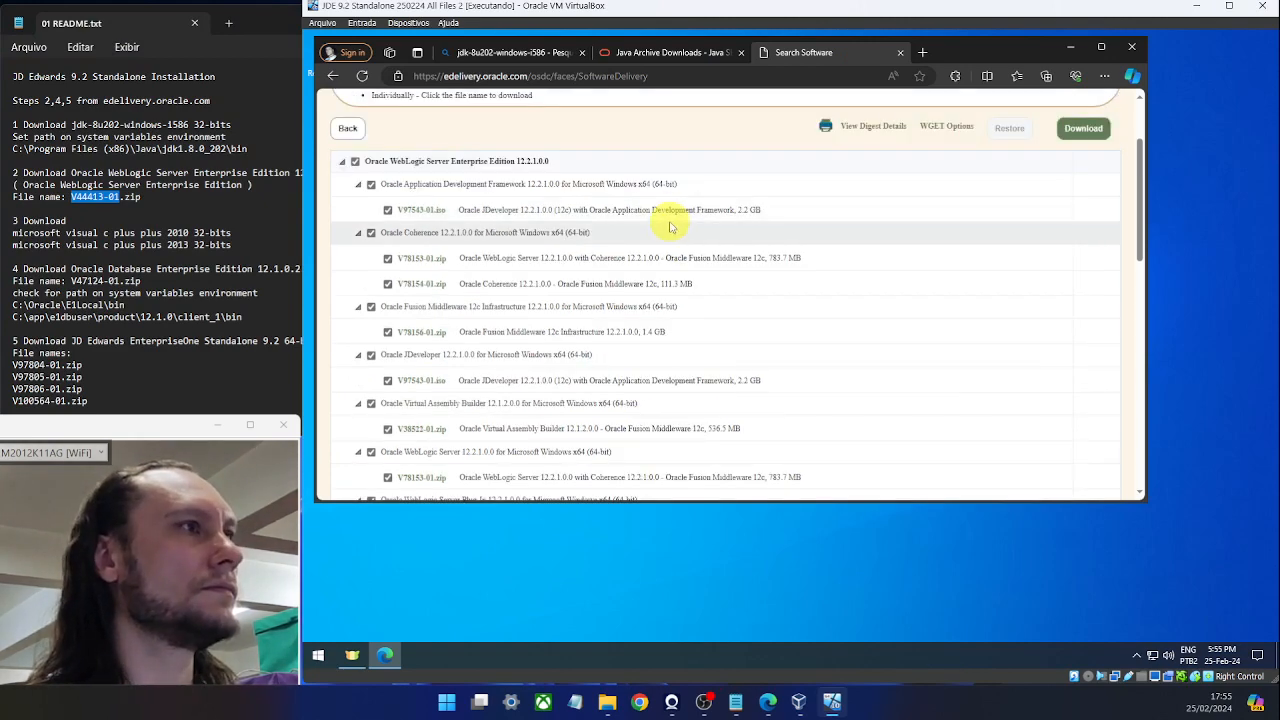
scroll(670, 225, down, 3)
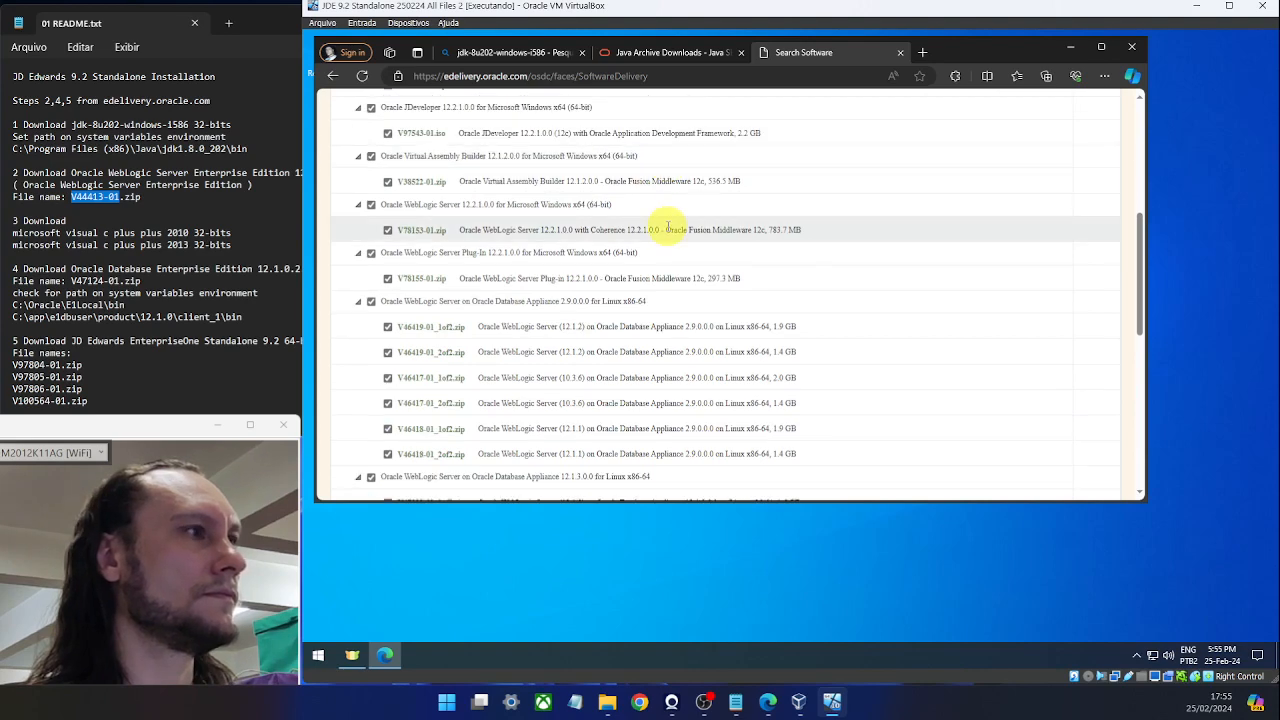
scroll(668, 228, down, 5)
scroll(668, 230, up, 3)
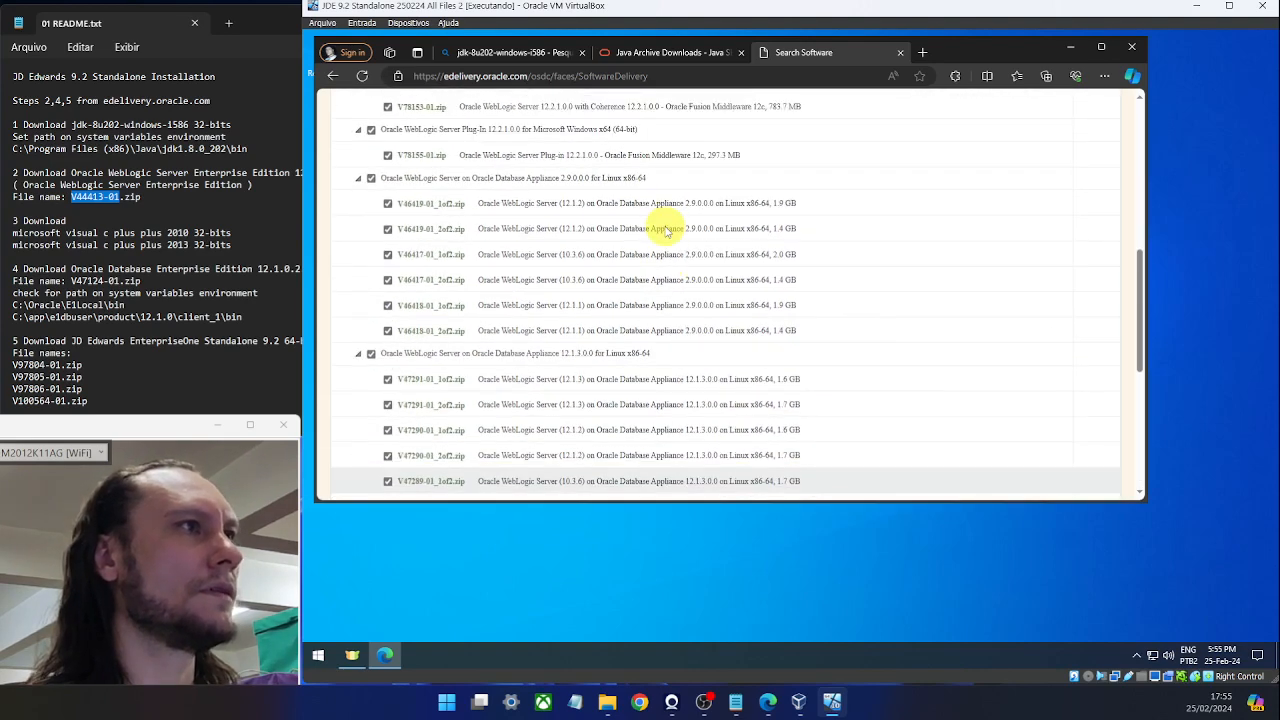
scroll(665, 230, up, 10)
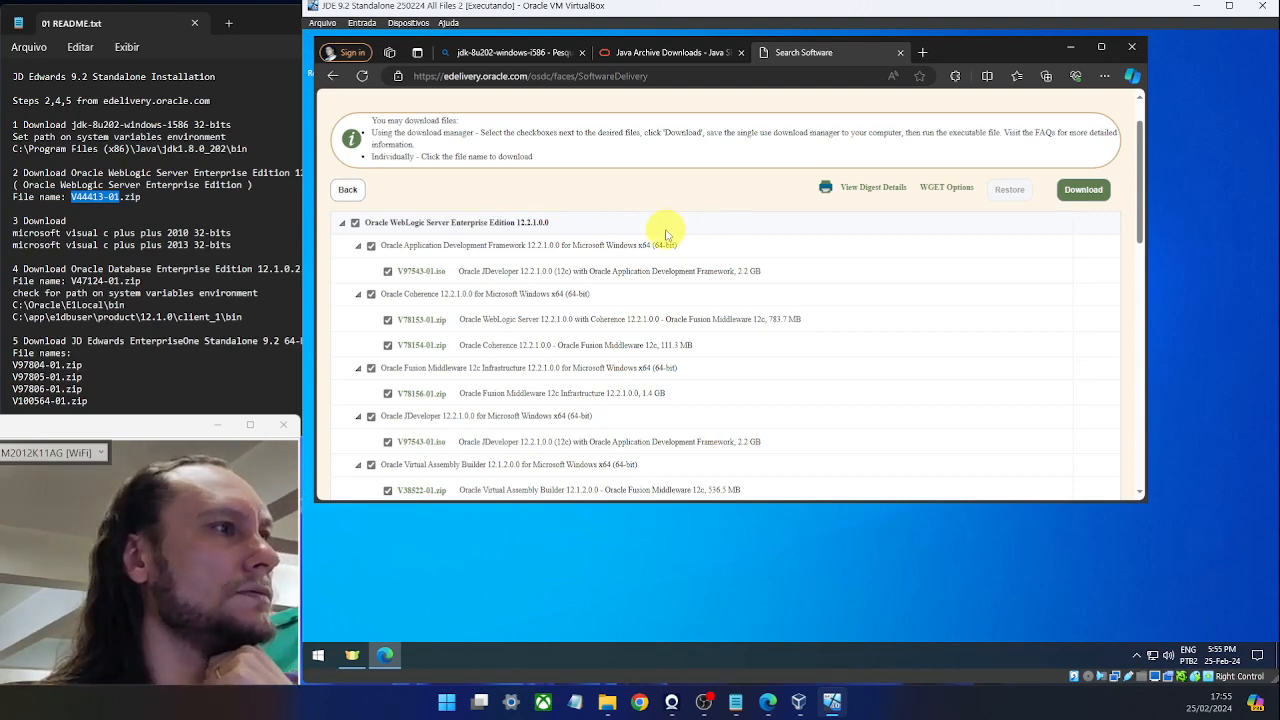
scroll(668, 234, down, 3)
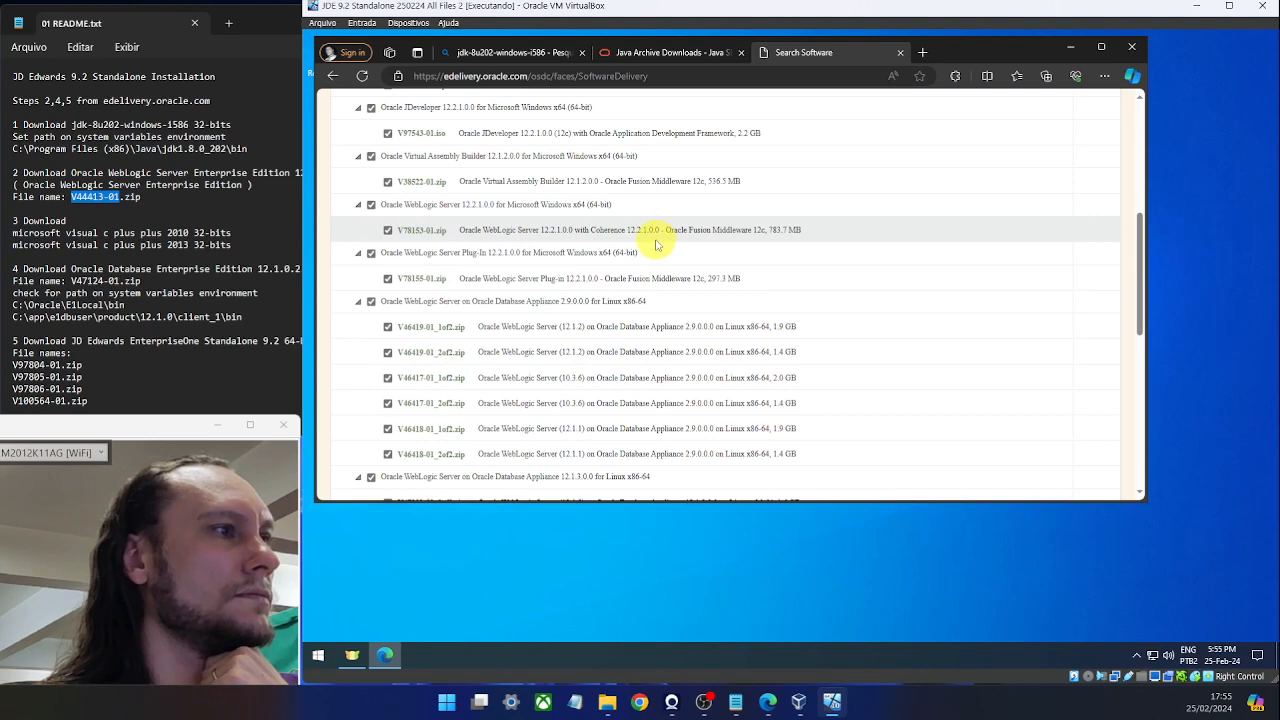
scroll(657, 244, down, 3)
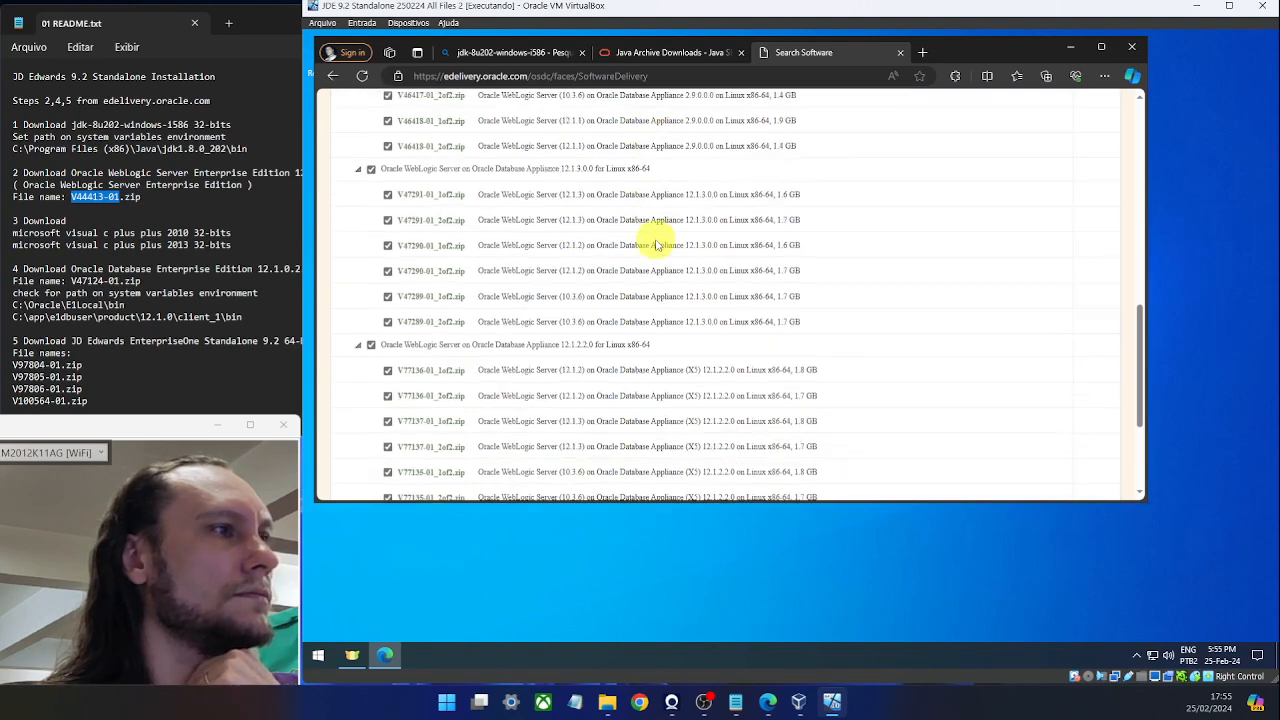
scroll(657, 244, down, 3)
scroll(657, 239, up, 6)
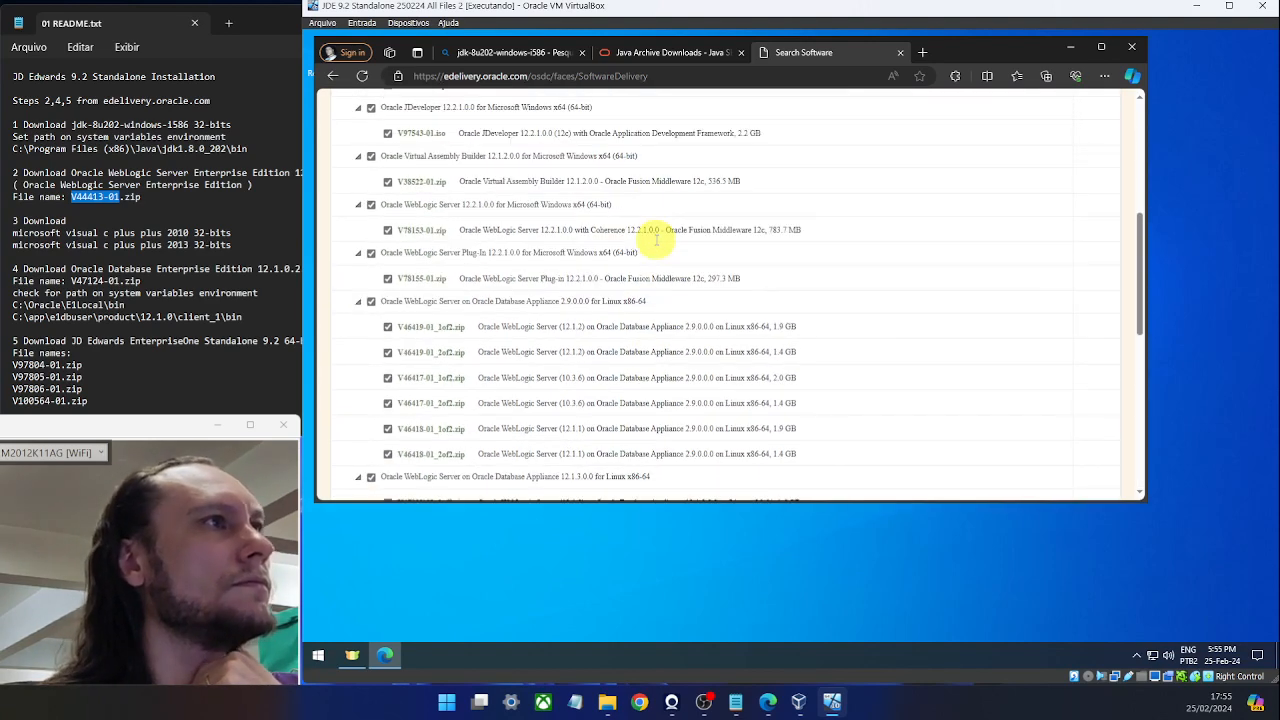
scroll(657, 239, up, 4)
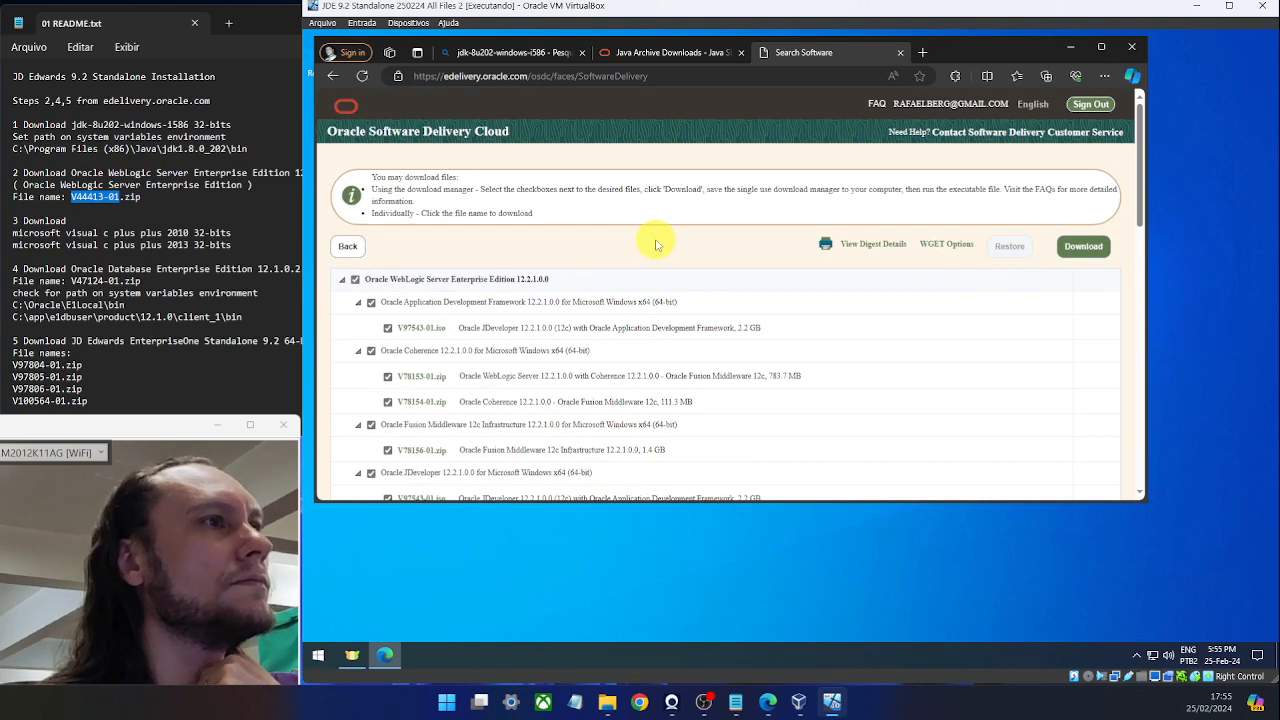
Navigate Software Delivery Cloud back past the license and queue pages to the main software search page.
click(106, 173)
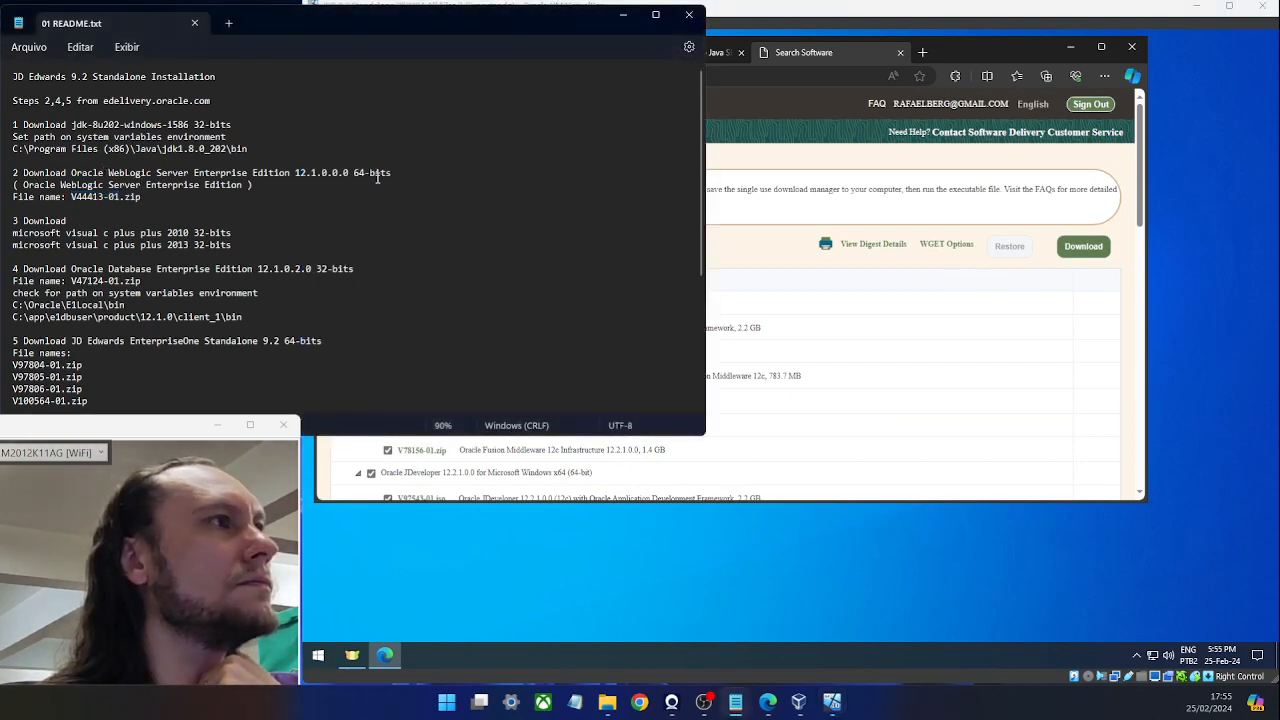
click(761, 111)
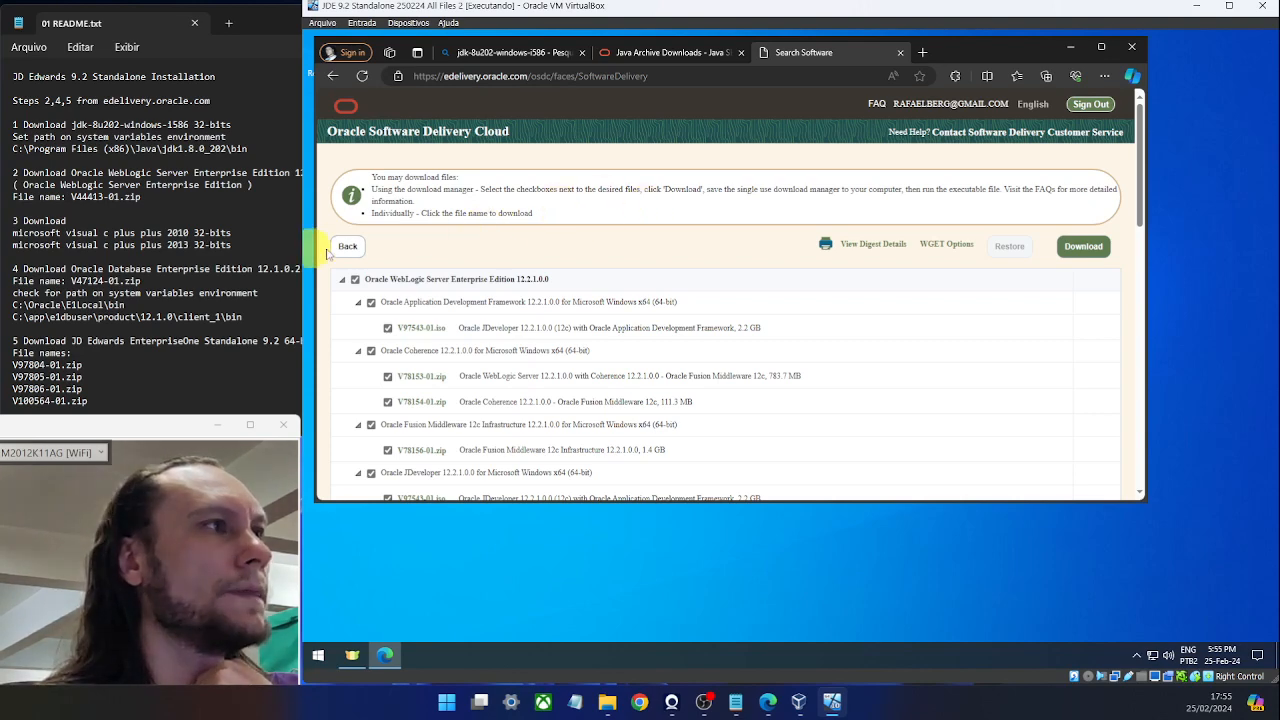
click(346, 247)
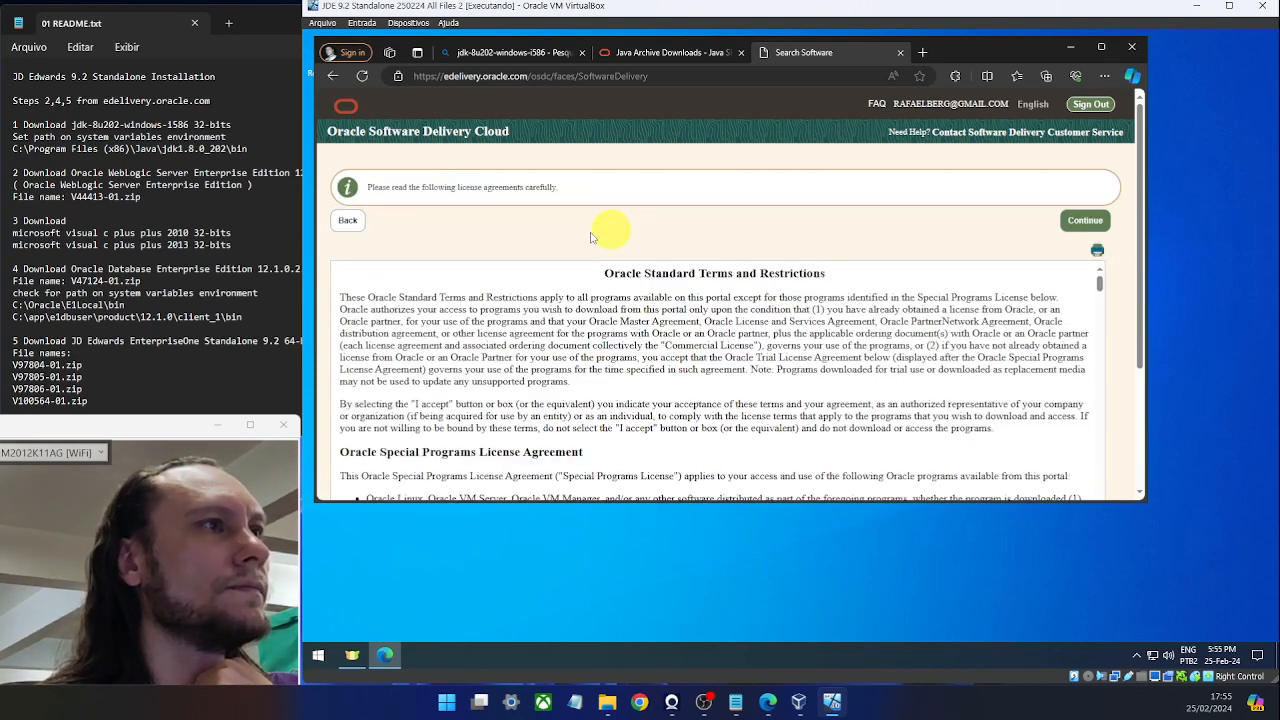
click(336, 220)
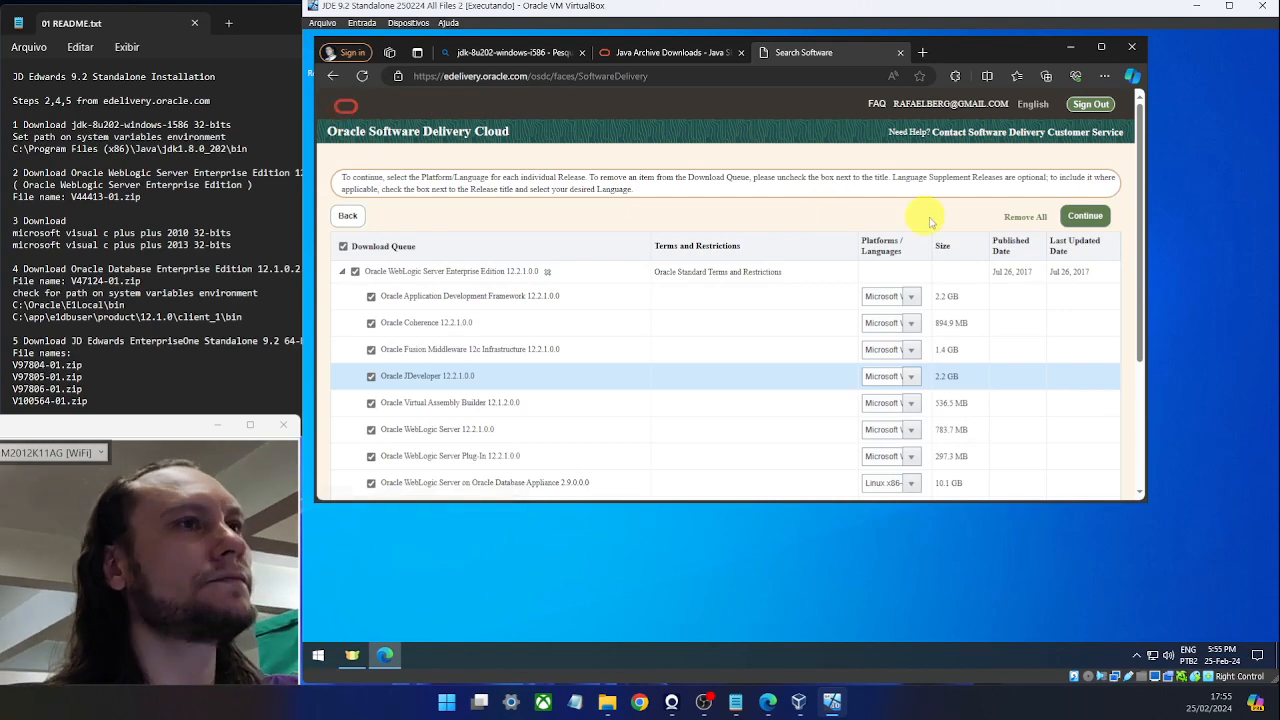
scroll(680, 200, down, 3)
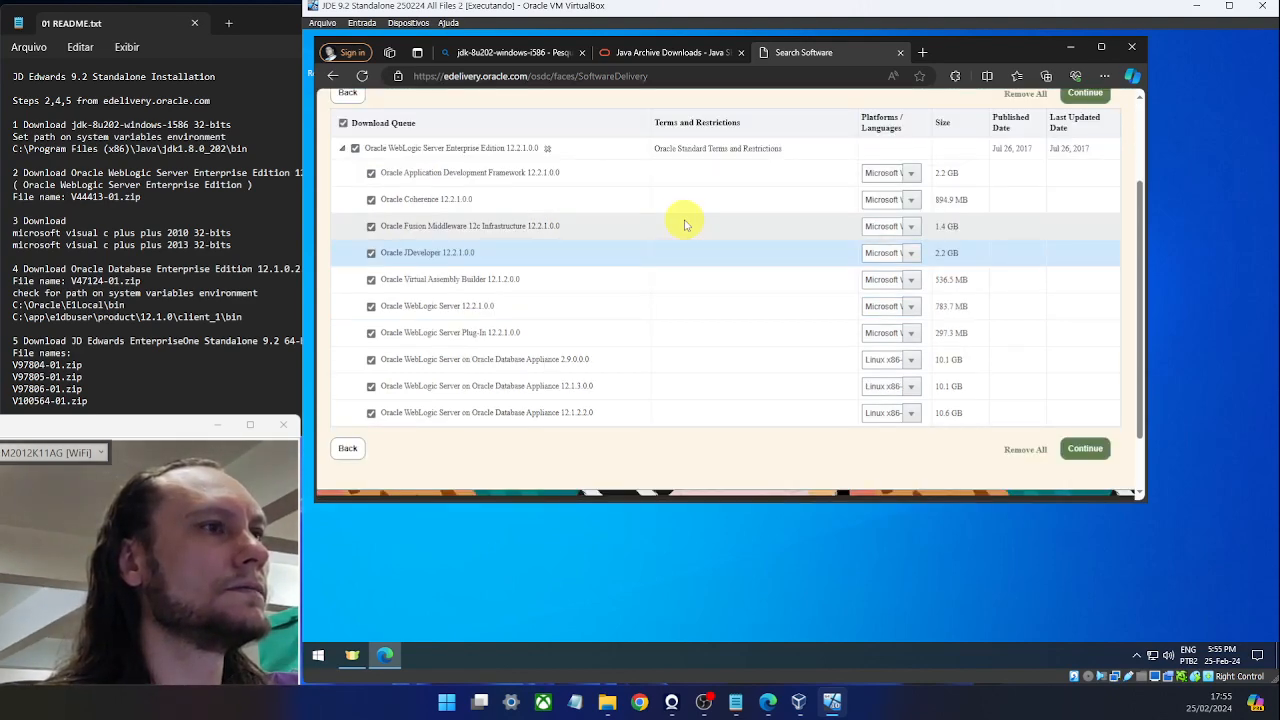
scroll(685, 224, up, 5)
click(347, 120)
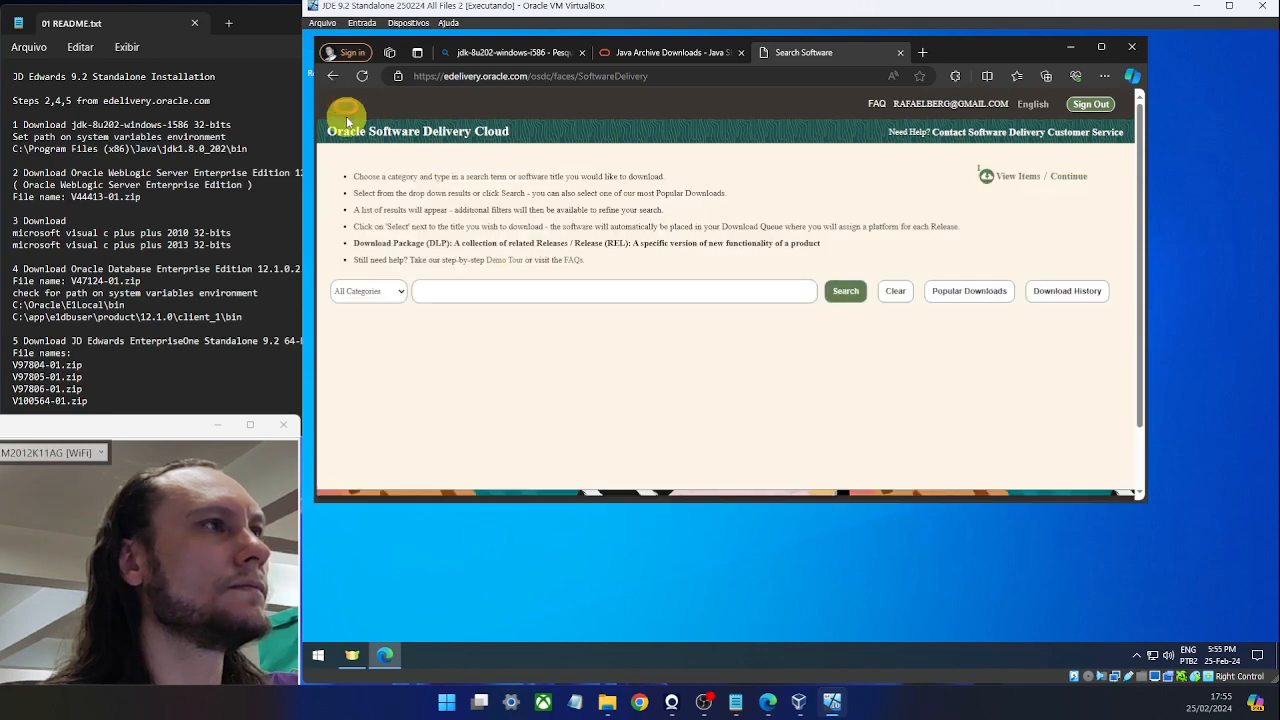
Copy 'Oracle WebLogic Server Enterprise Edition' from the README notes into the software search box.
click(232, 170)
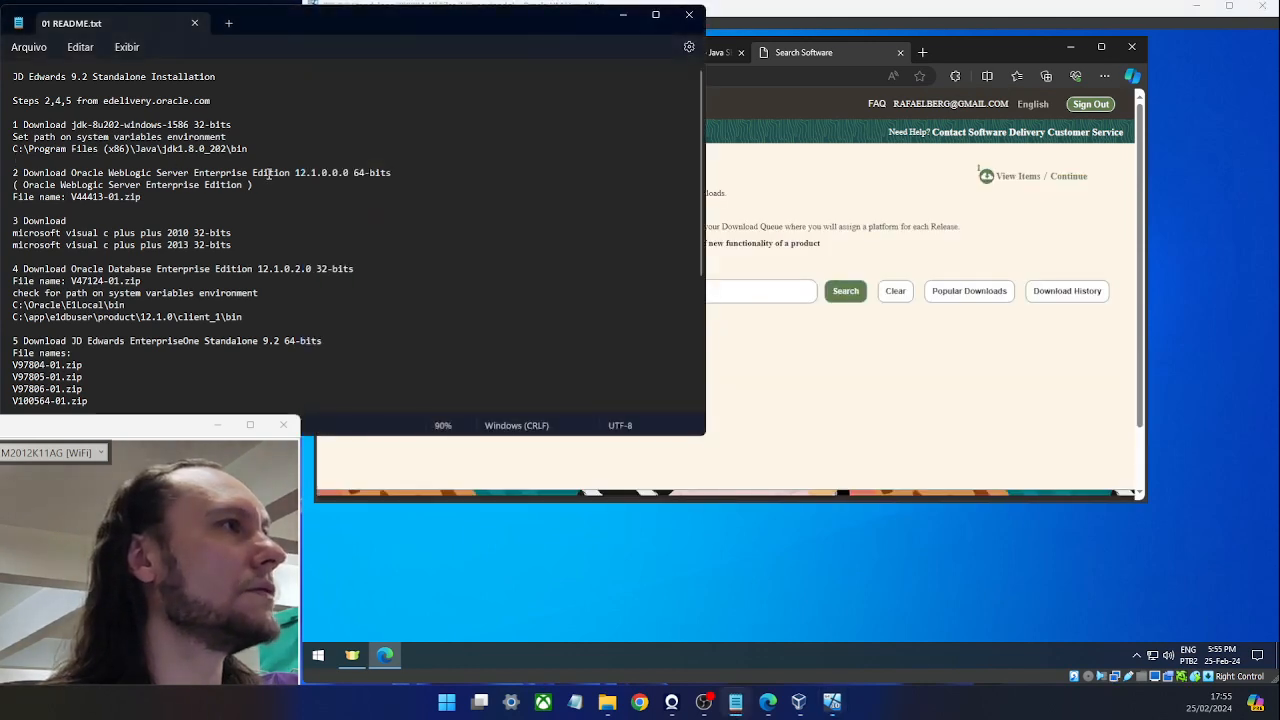
drag(275, 180, 86, 182)
key(ctrl+c)
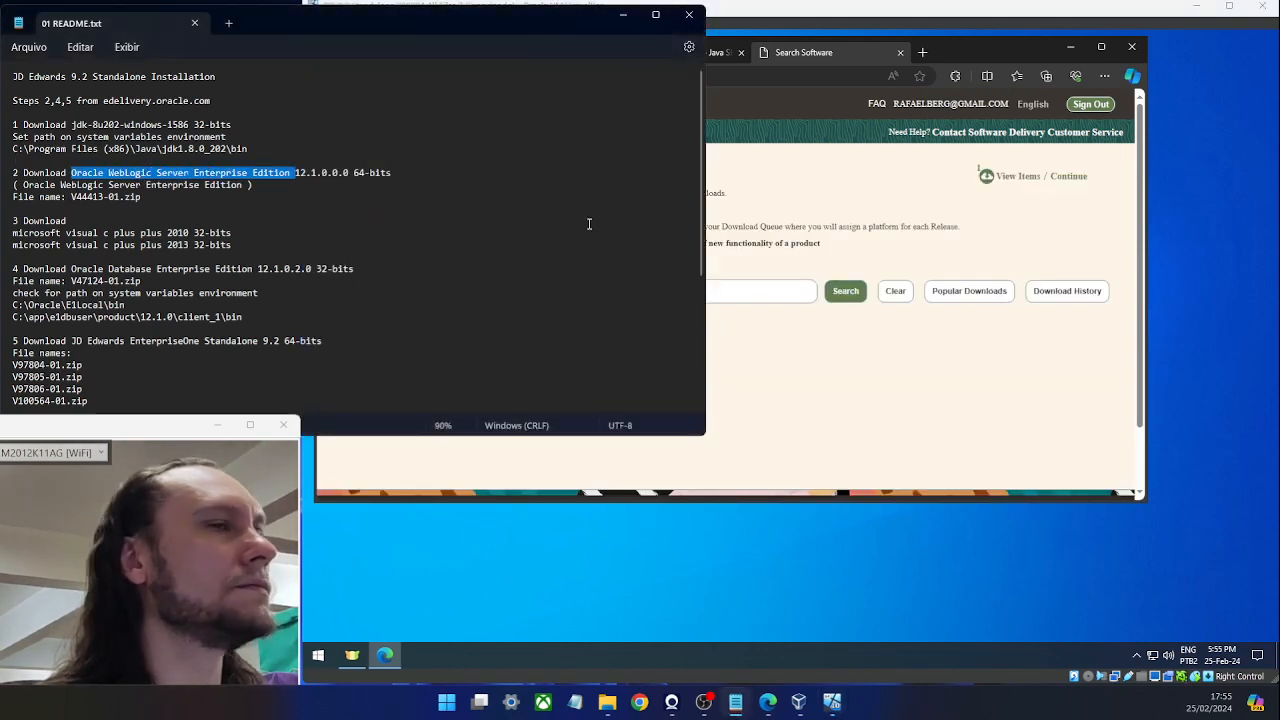
click(703, 291)
key(ctrl+v)
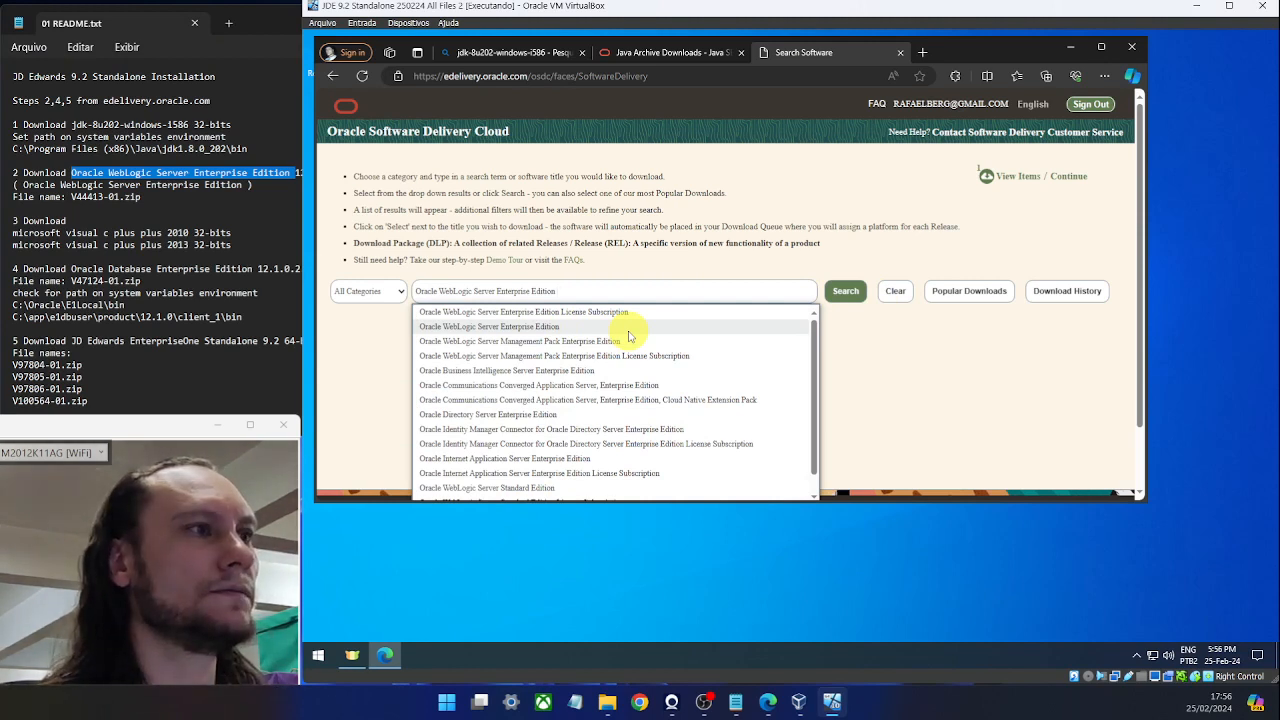
Search for Oracle WebLogic Server Enterprise Edition releases and check the required version in the README.
click(545, 327)
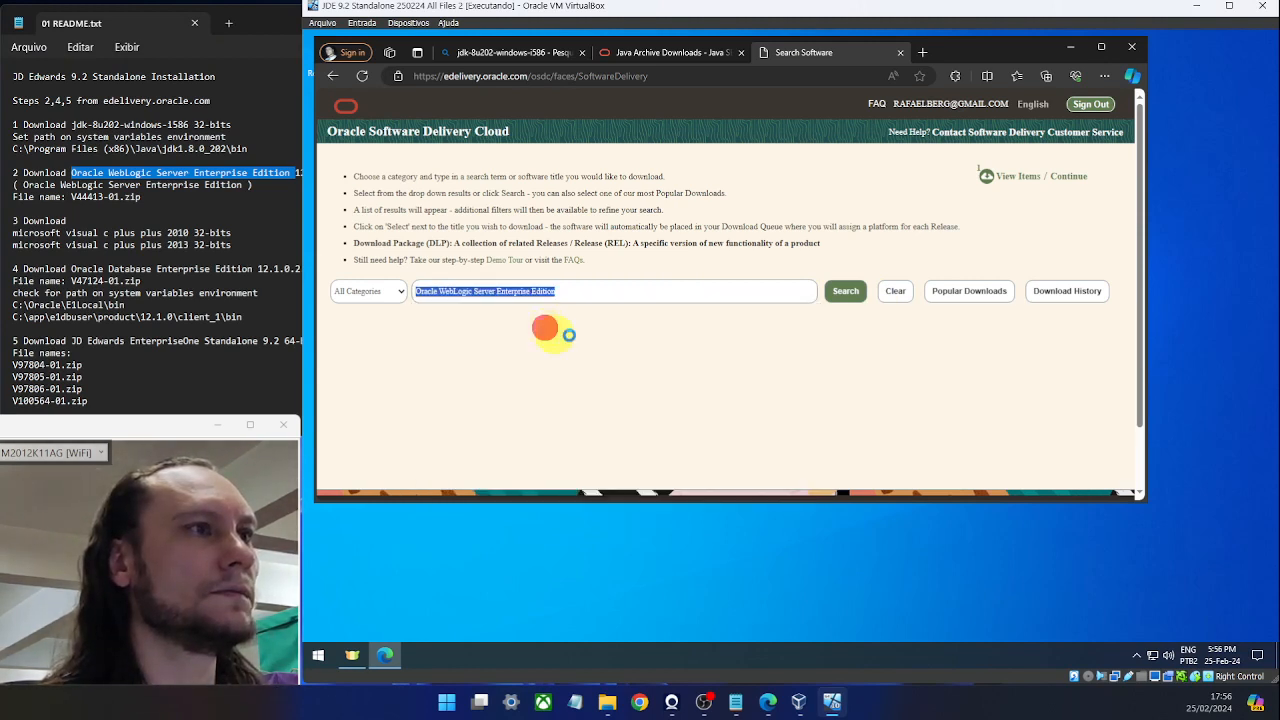
click(848, 291)
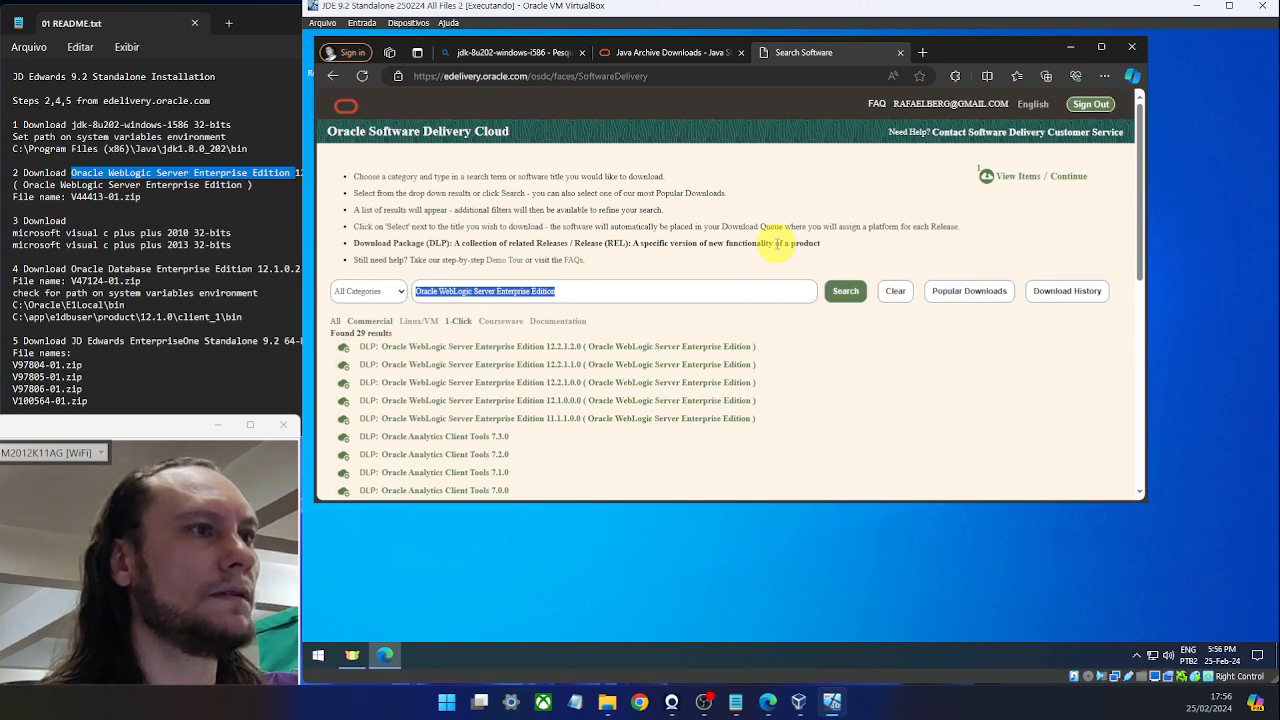
click(210, 211)
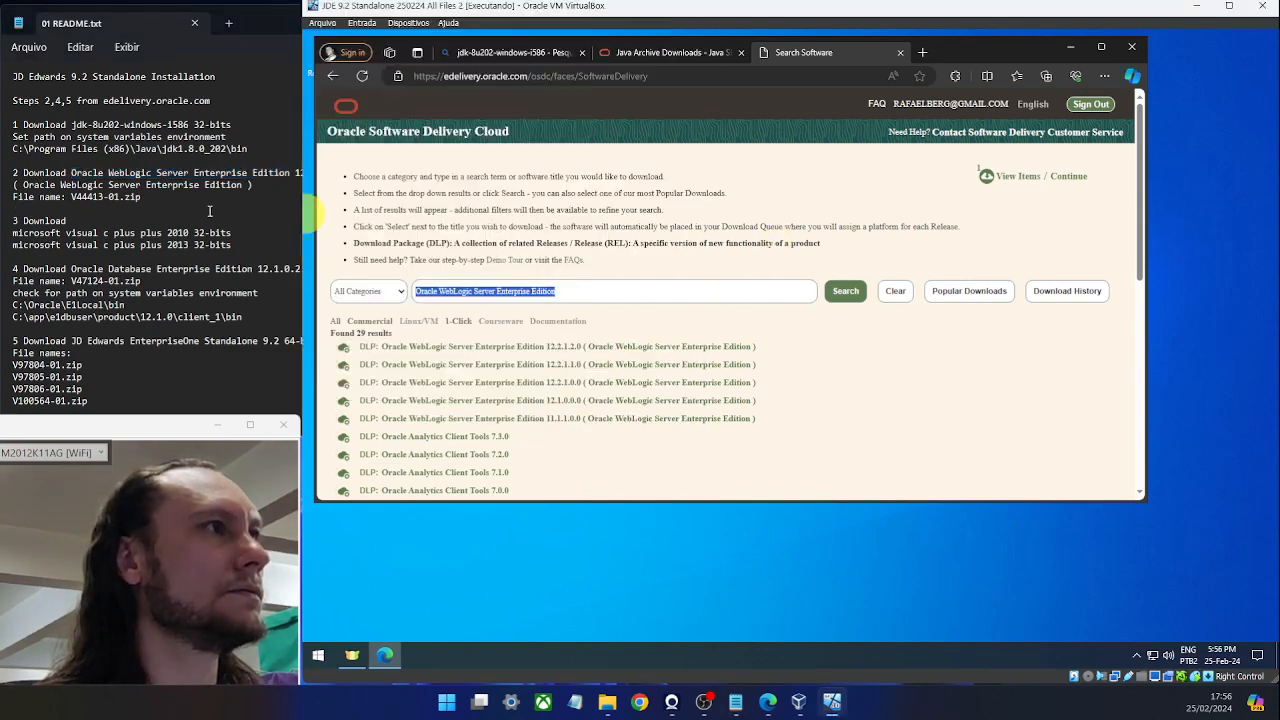
Replace the queued WebLogic 12.2.1.0.0 package with 12.1.3.0.0 and open the download queue.
click(578, 404)
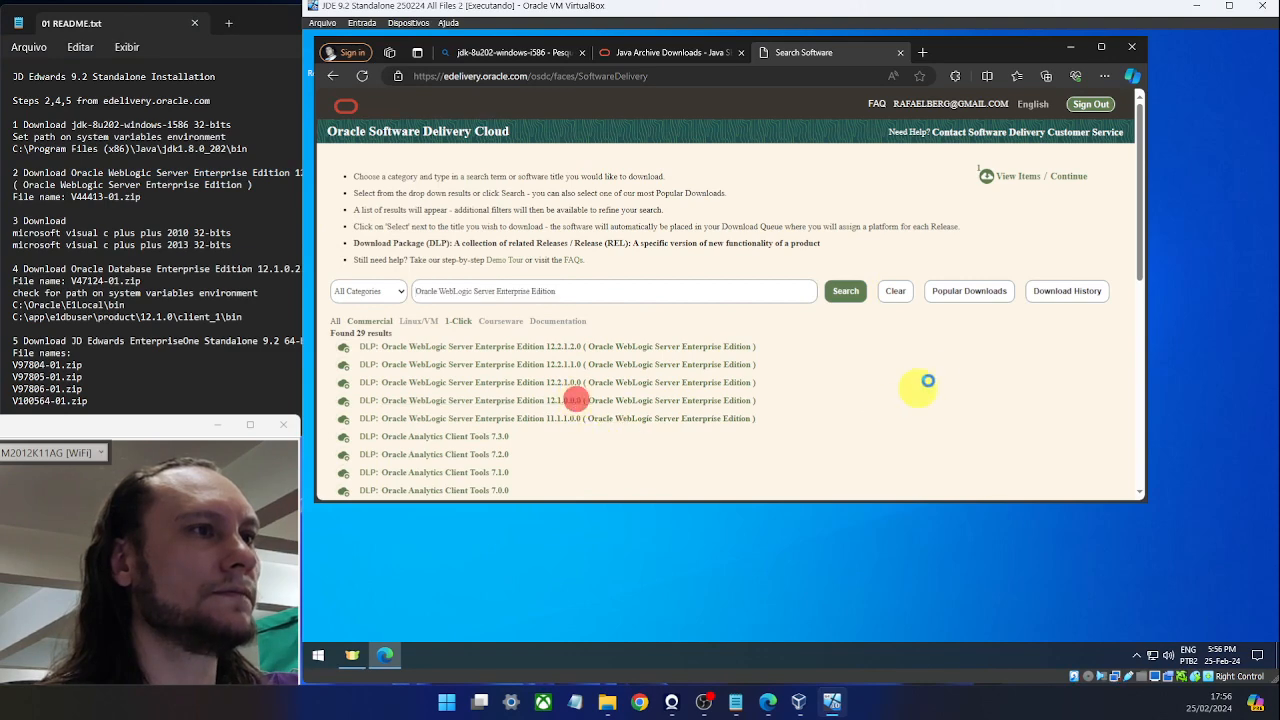
scroll(1010, 204, down, 3)
scroll(1010, 204, up, 3)
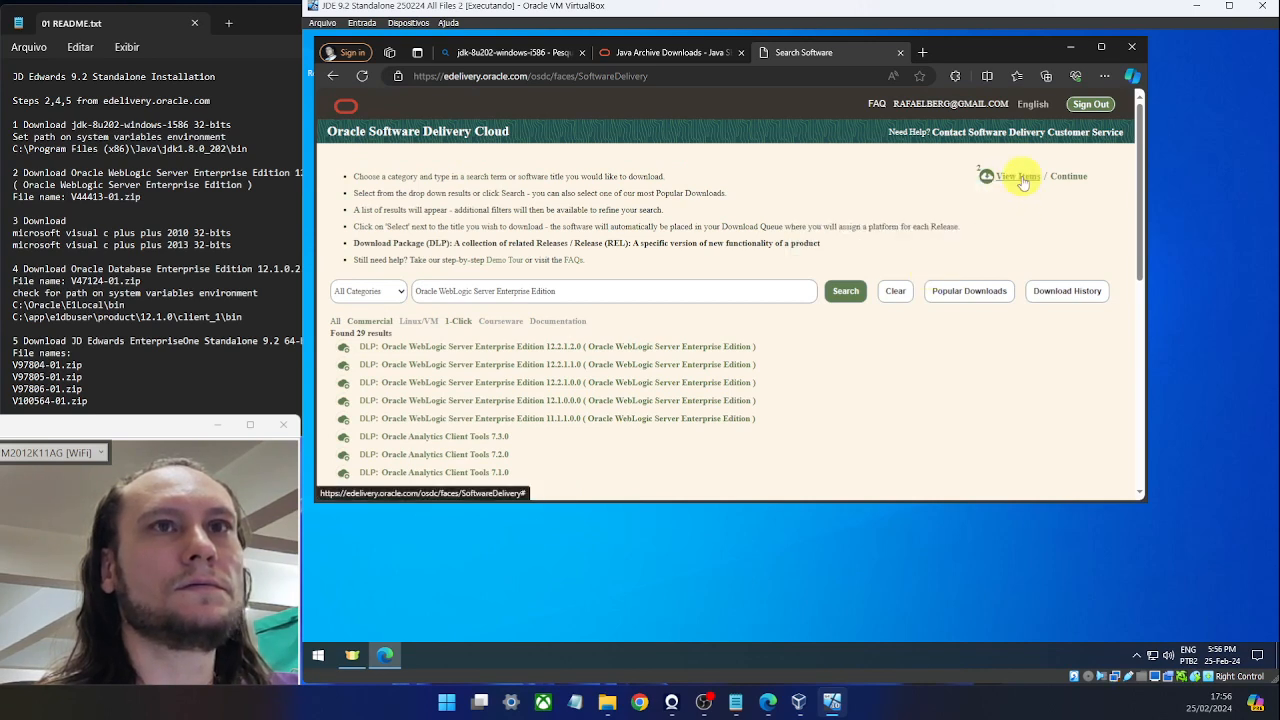
mouse_move(1022, 184)
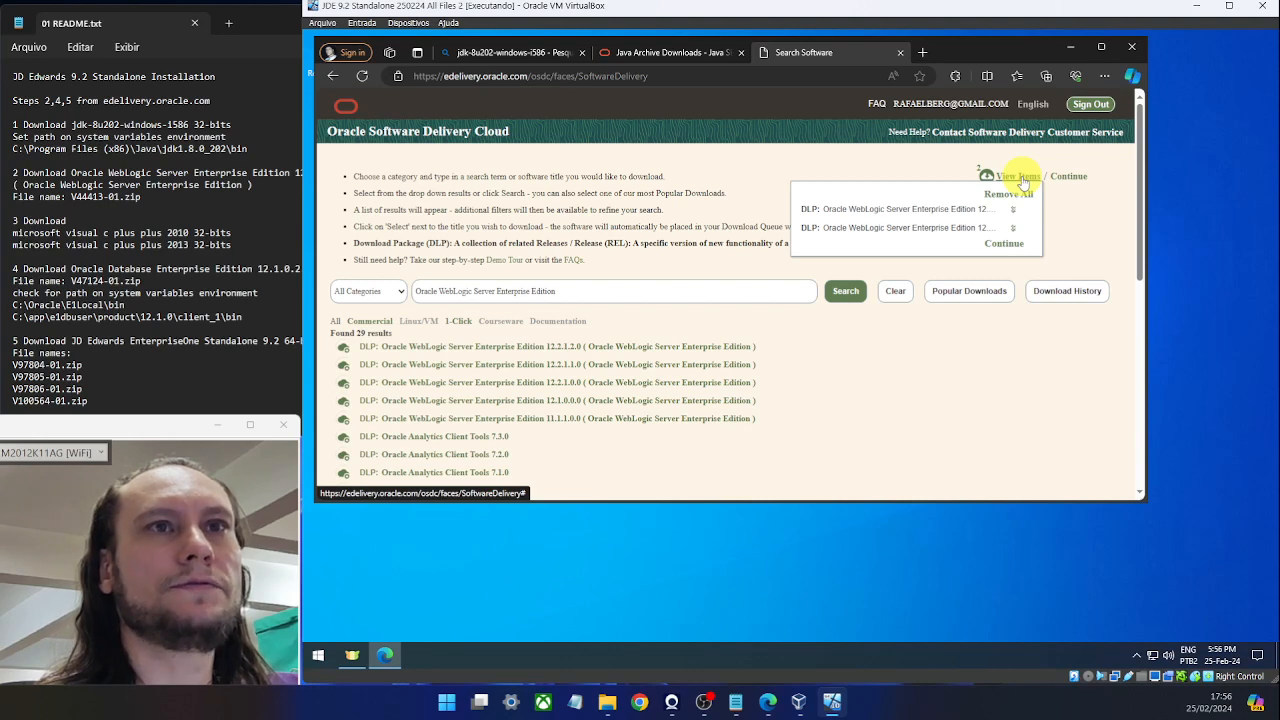
click(1012, 211)
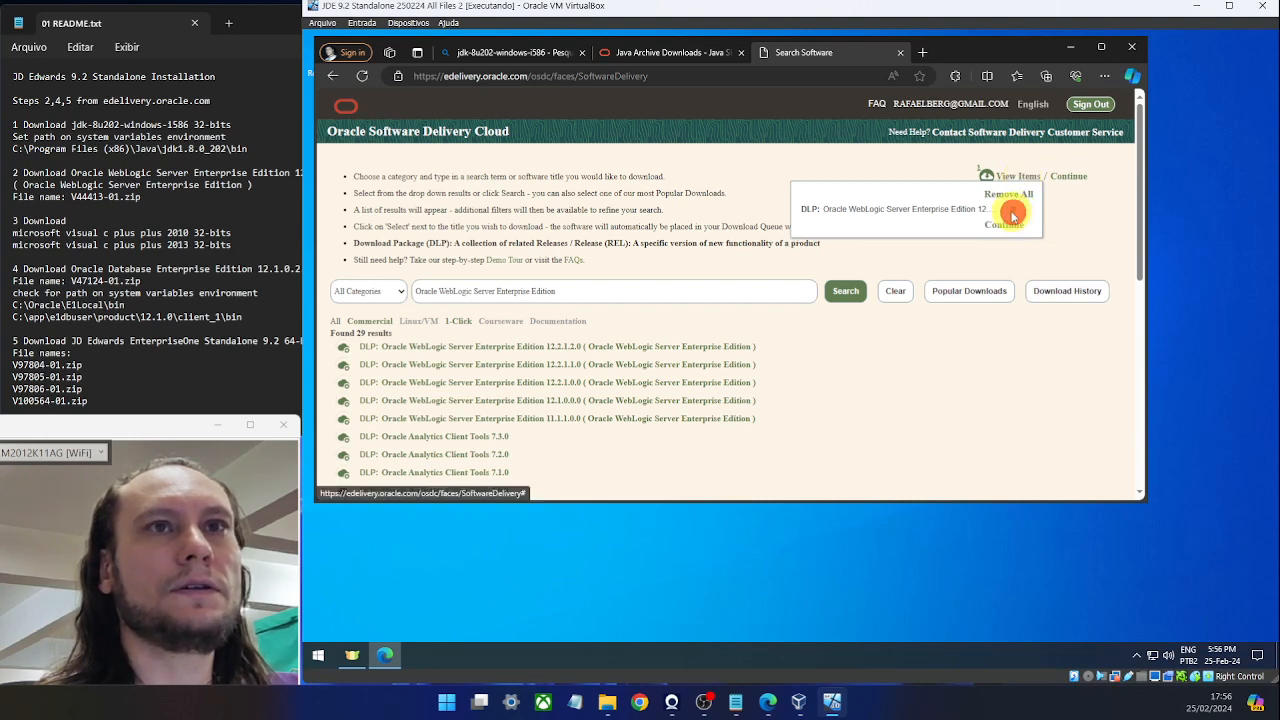
scroll(706, 294, down, 3)
scroll(708, 298, up, 2)
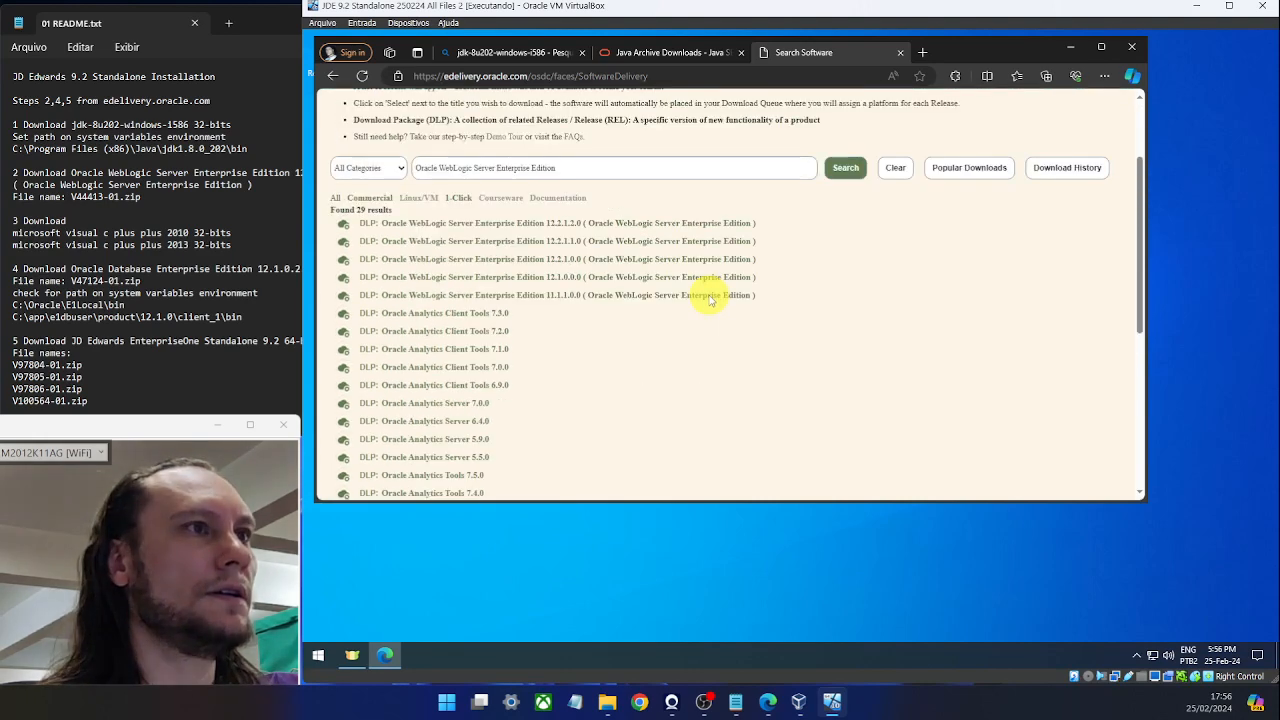
click(586, 277)
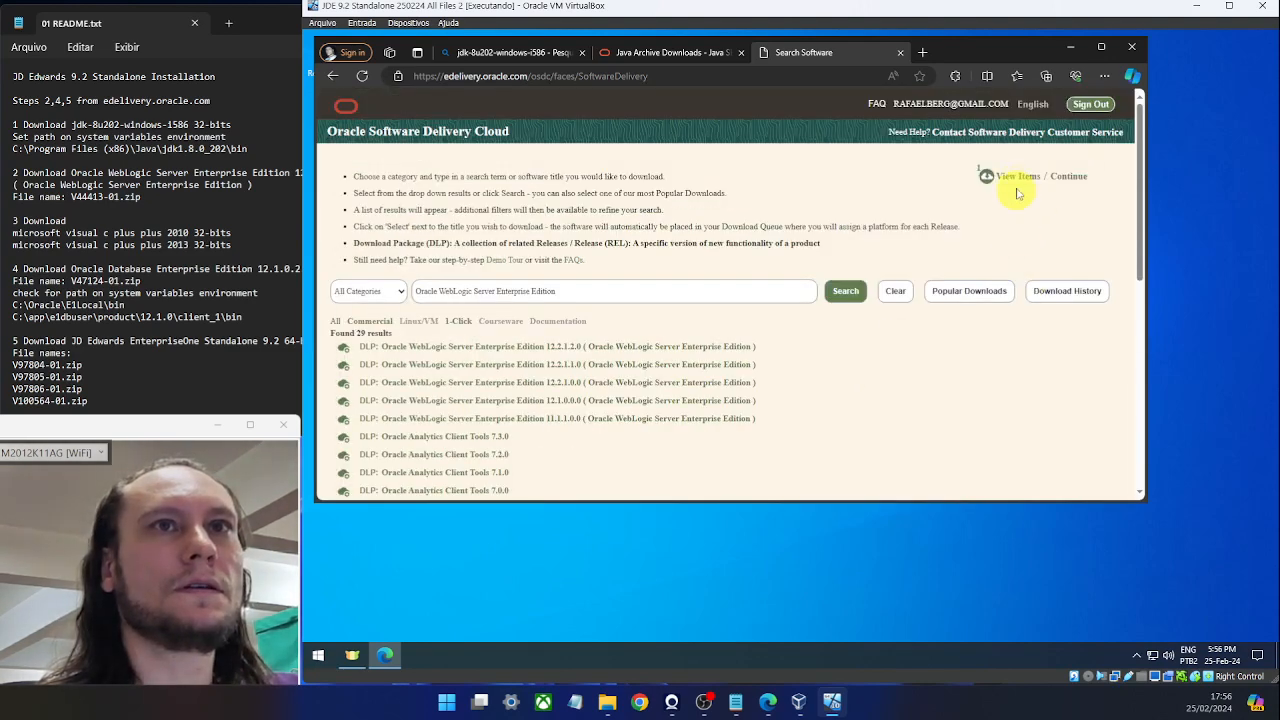
click(1066, 176)
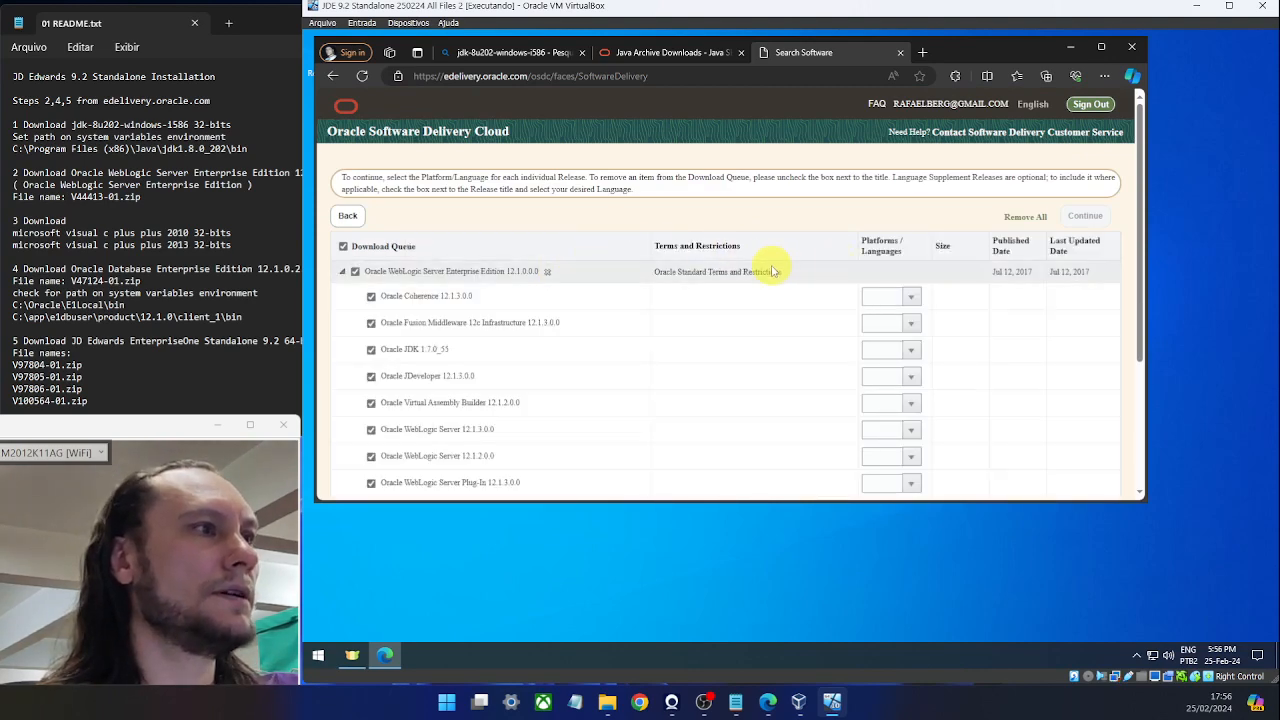
Set all queued WebLogic components to Microsoft Windows x64 (64-bit) and submit the queue.
scroll(771, 270, down, 5)
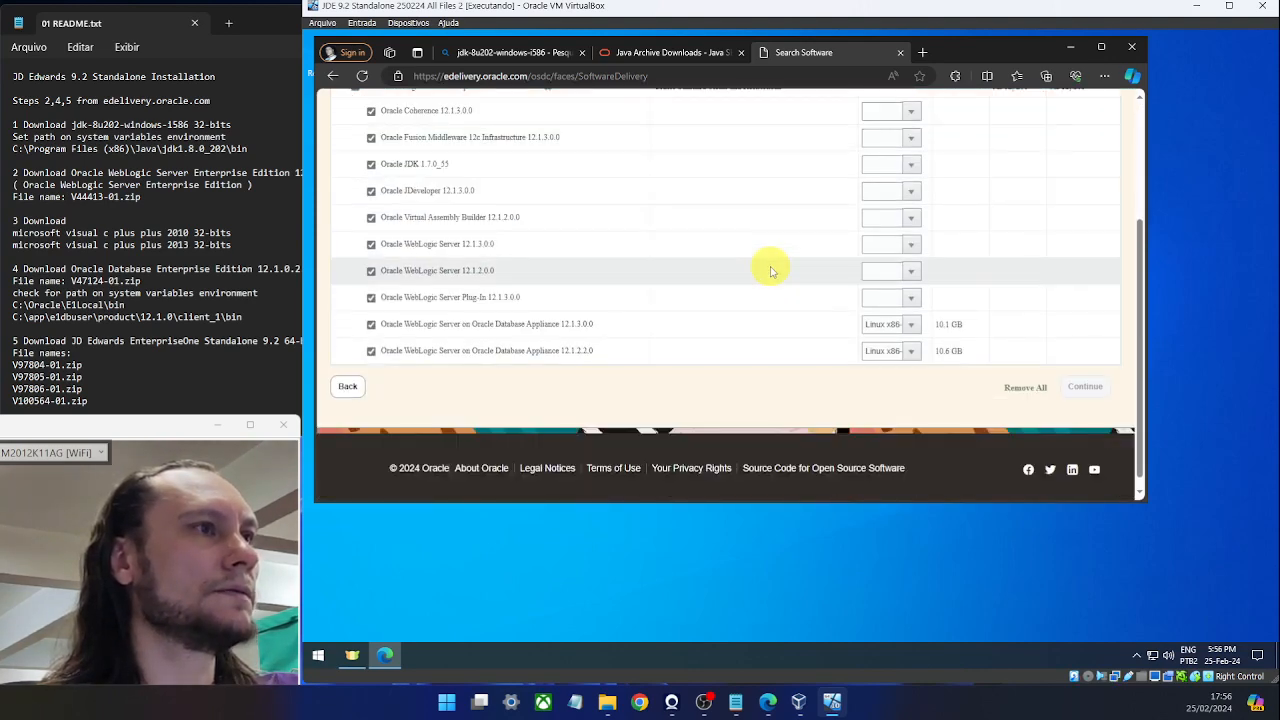
scroll(771, 270, up, 3)
scroll(771, 268, down, 1)
click(912, 173)
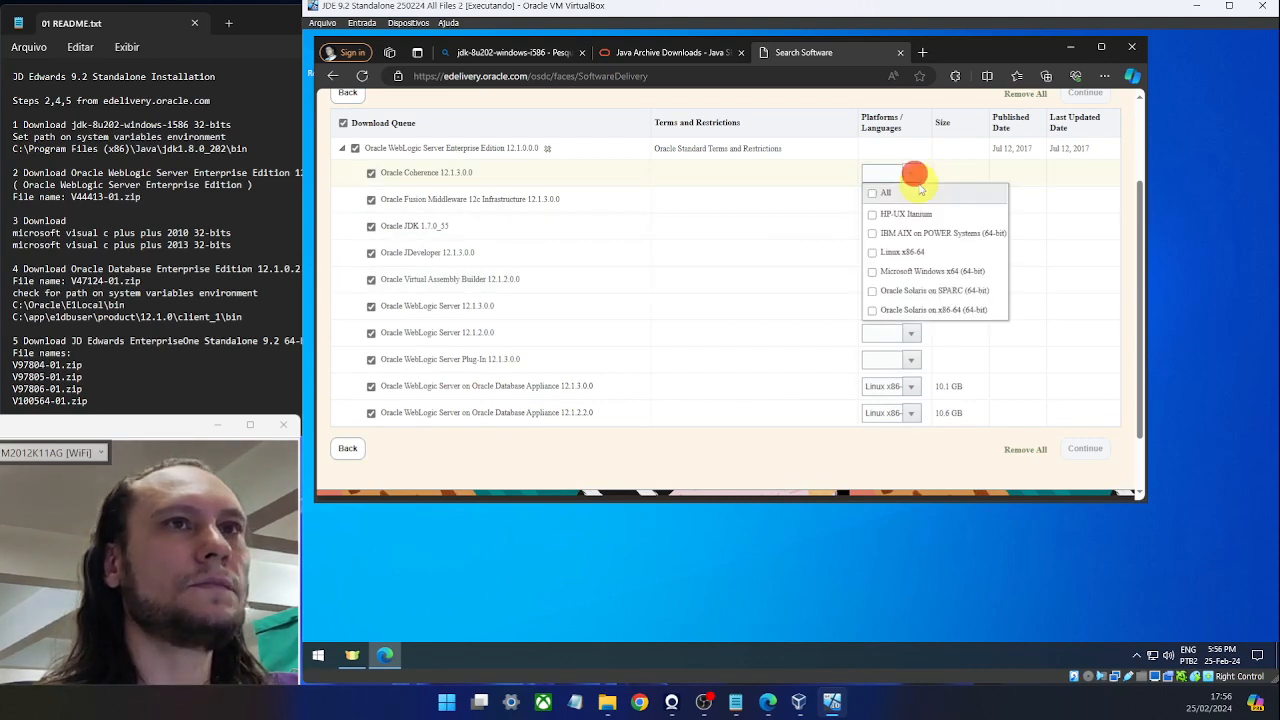
click(872, 273)
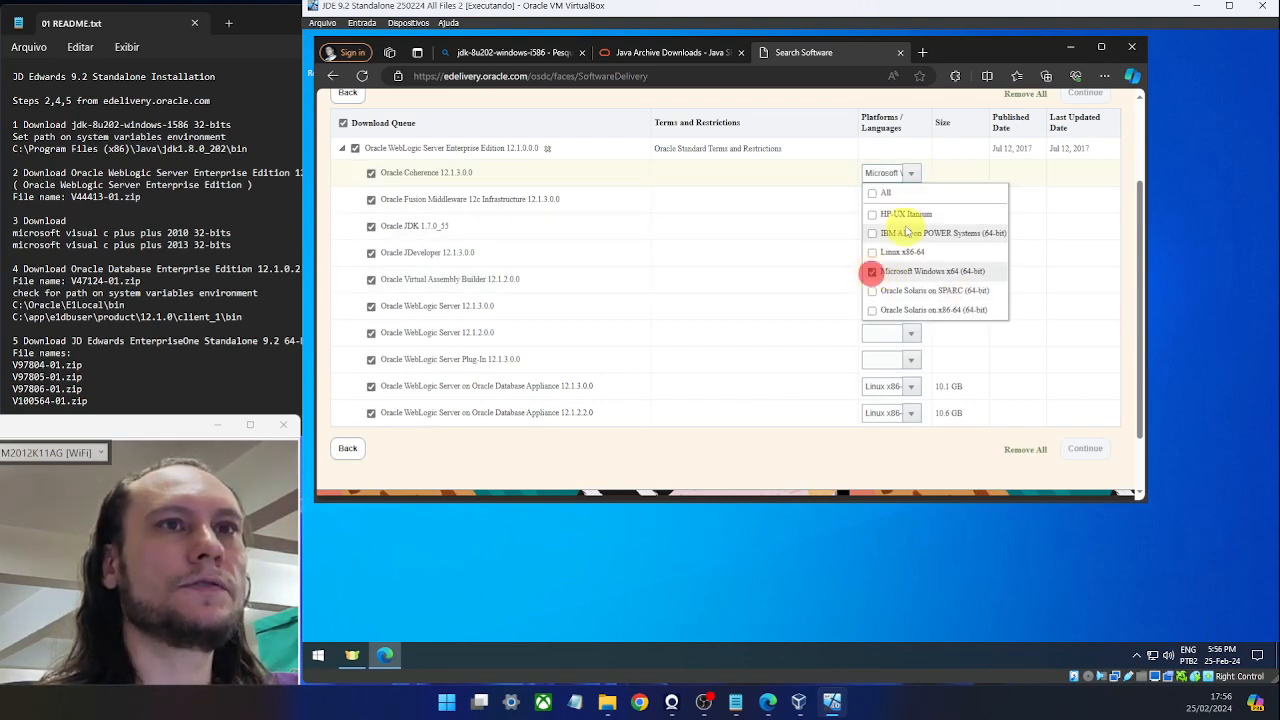
click(949, 271)
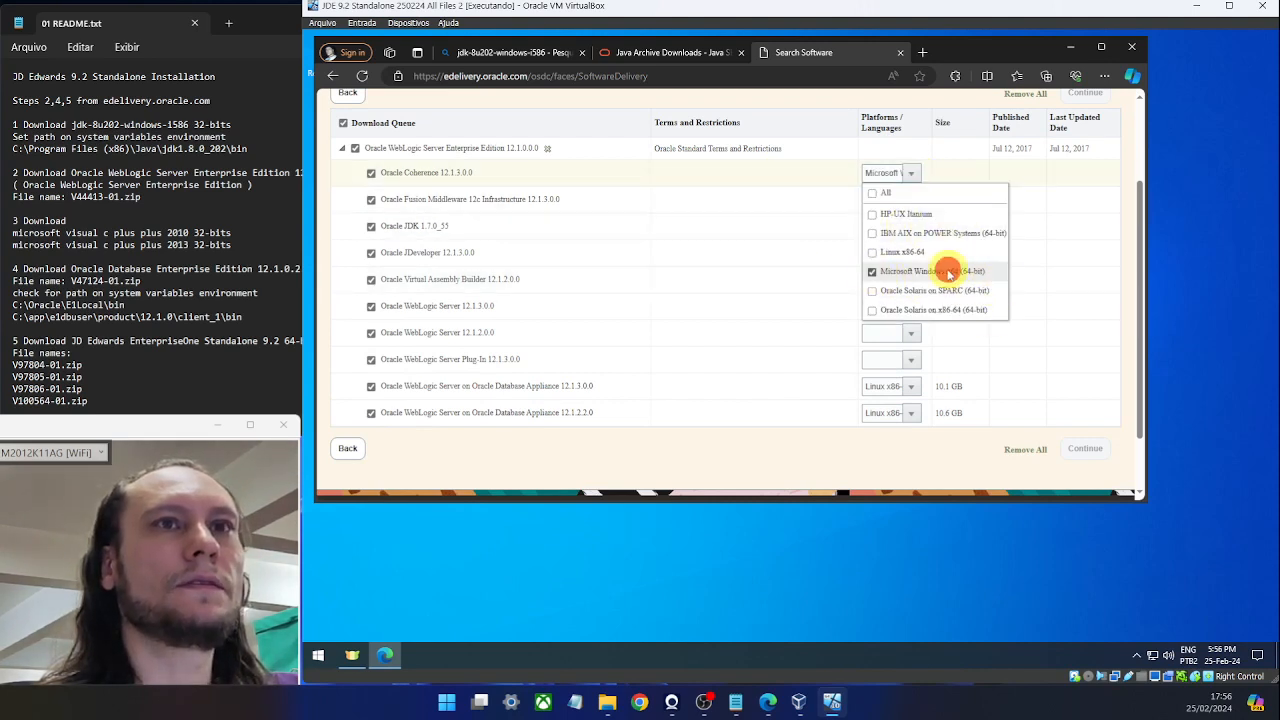
click(871, 272)
click(1050, 260)
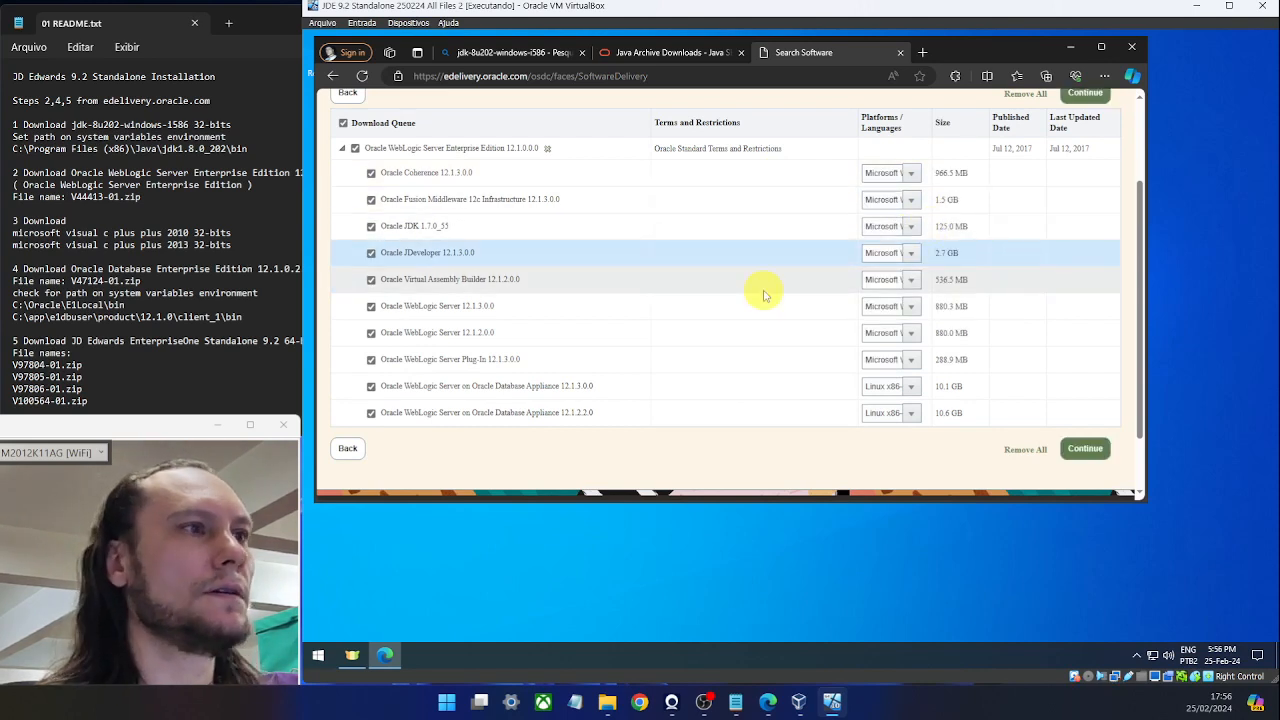
click(1086, 447)
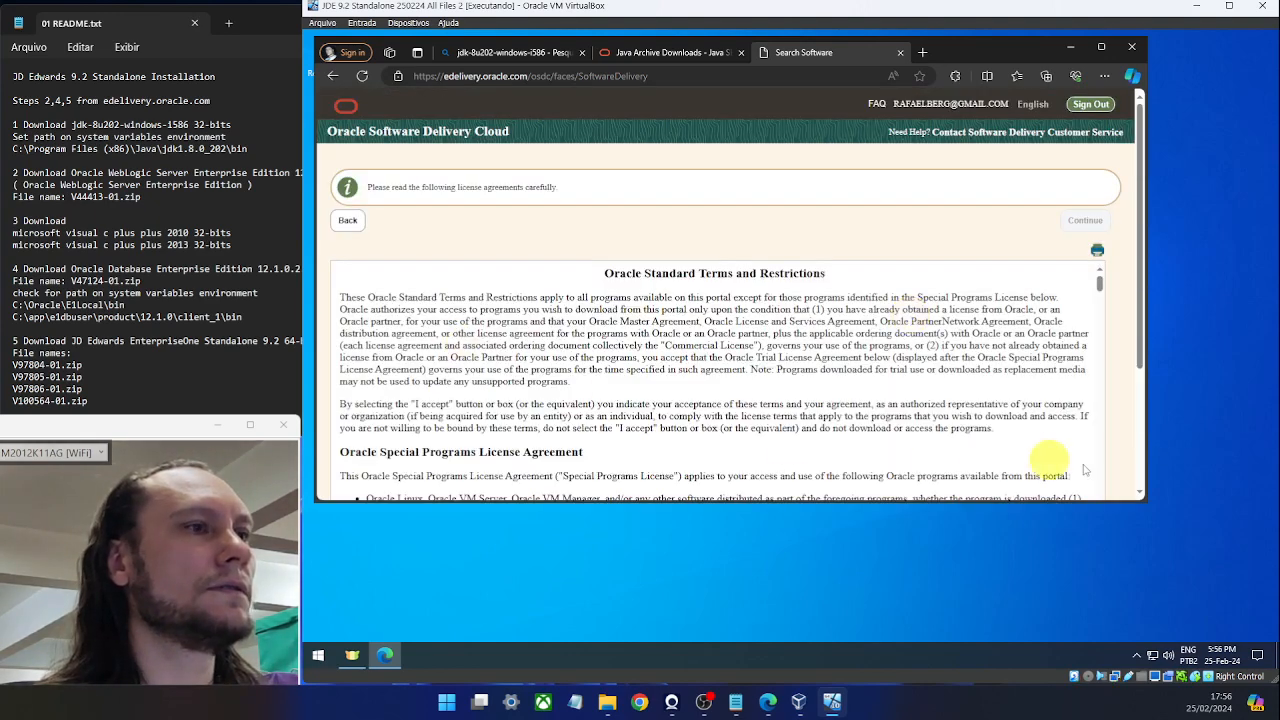
Accept the Oracle License Agreement to reach the Windows x64 file list.
scroll(1085, 470, down, 5)
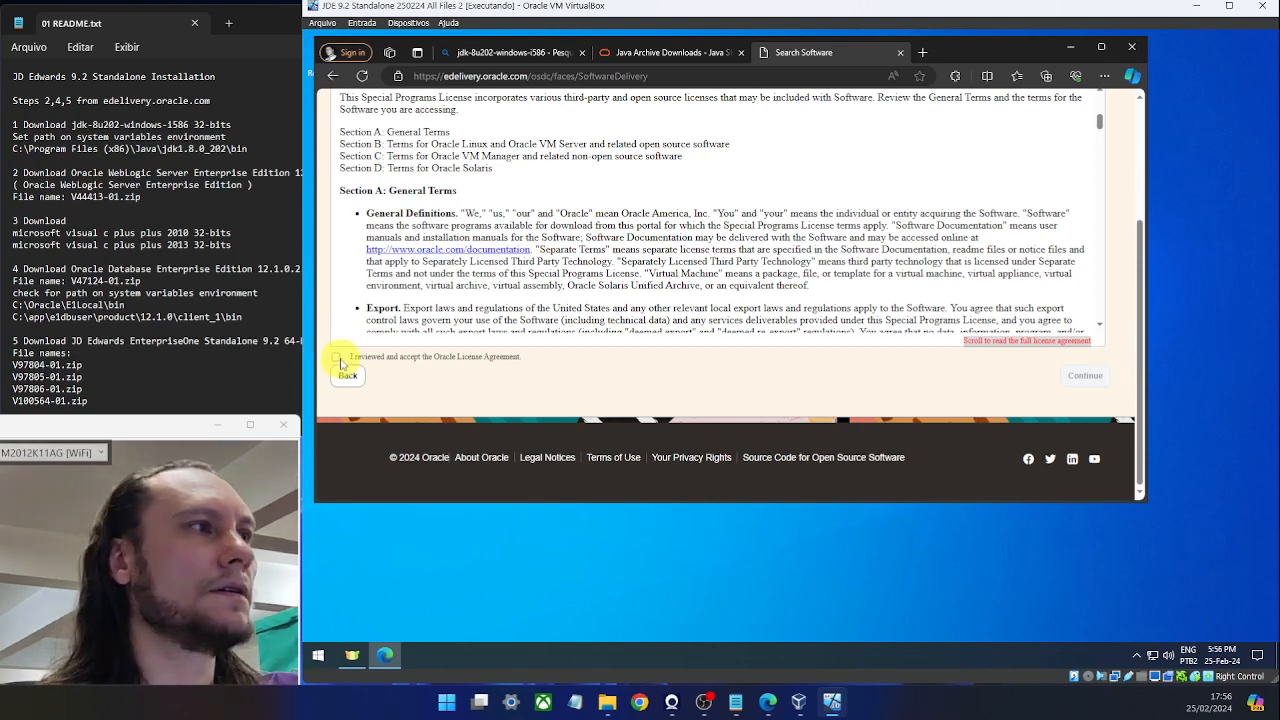
click(338, 358)
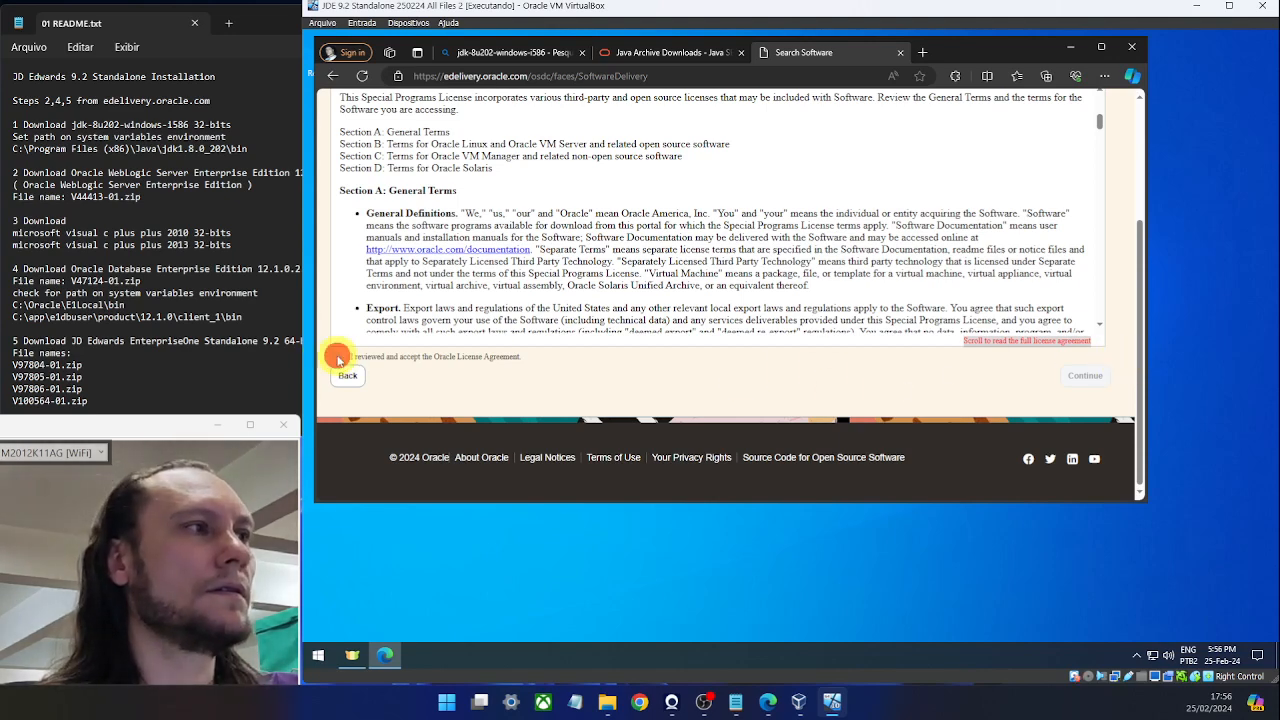
click(1076, 375)
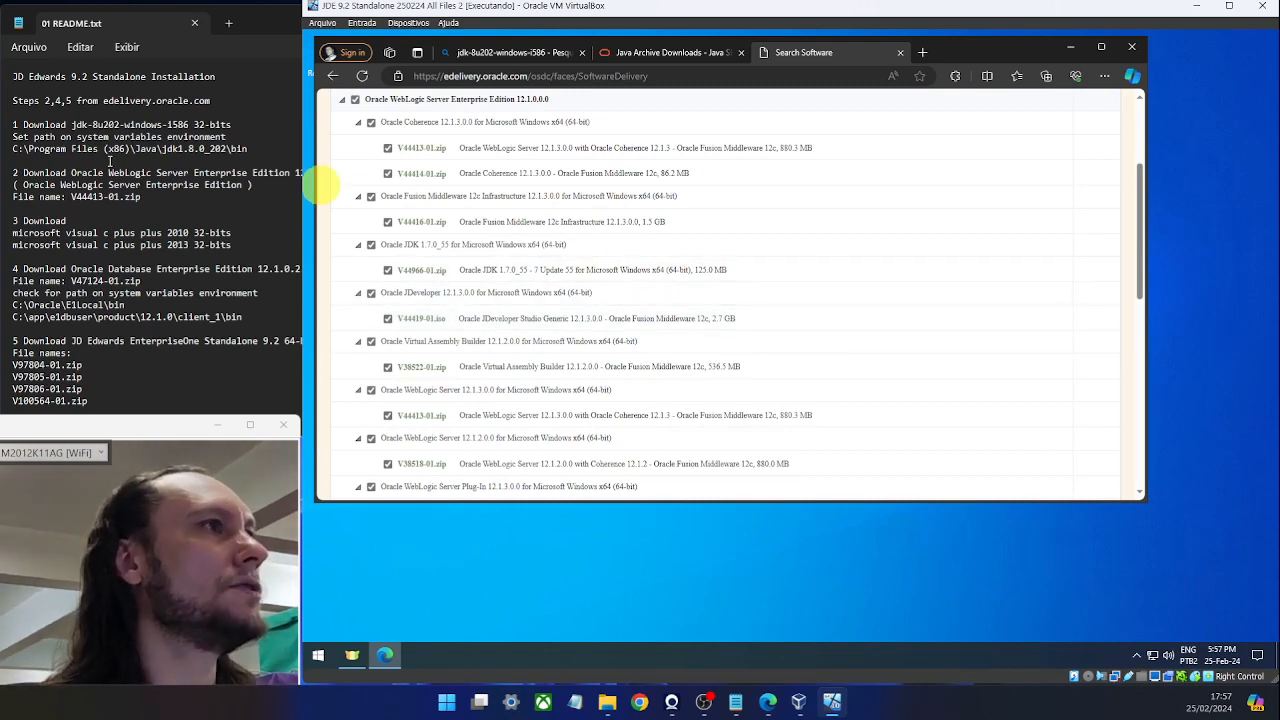
Clear all files and tick only V44413-01.zip (880.3 MB) under WebLogic Server 12.1.3.0.0.
drag(113, 201, 123, 204)
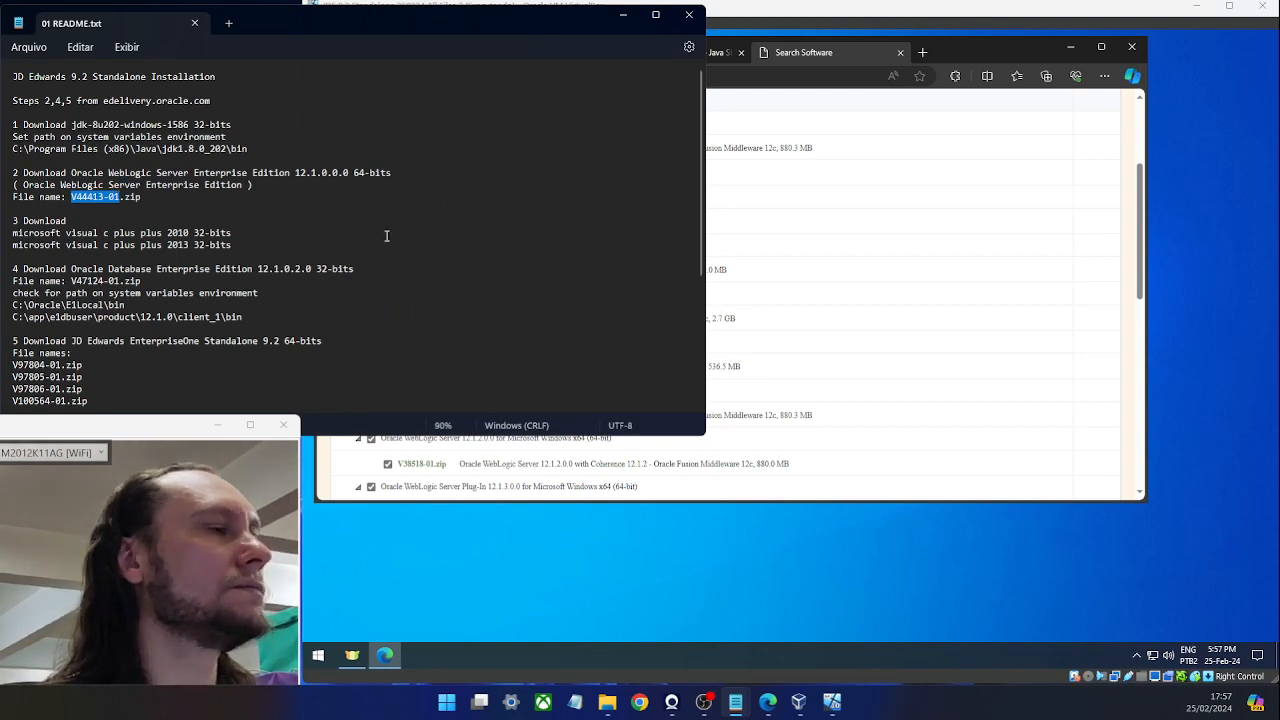
click(958, 58)
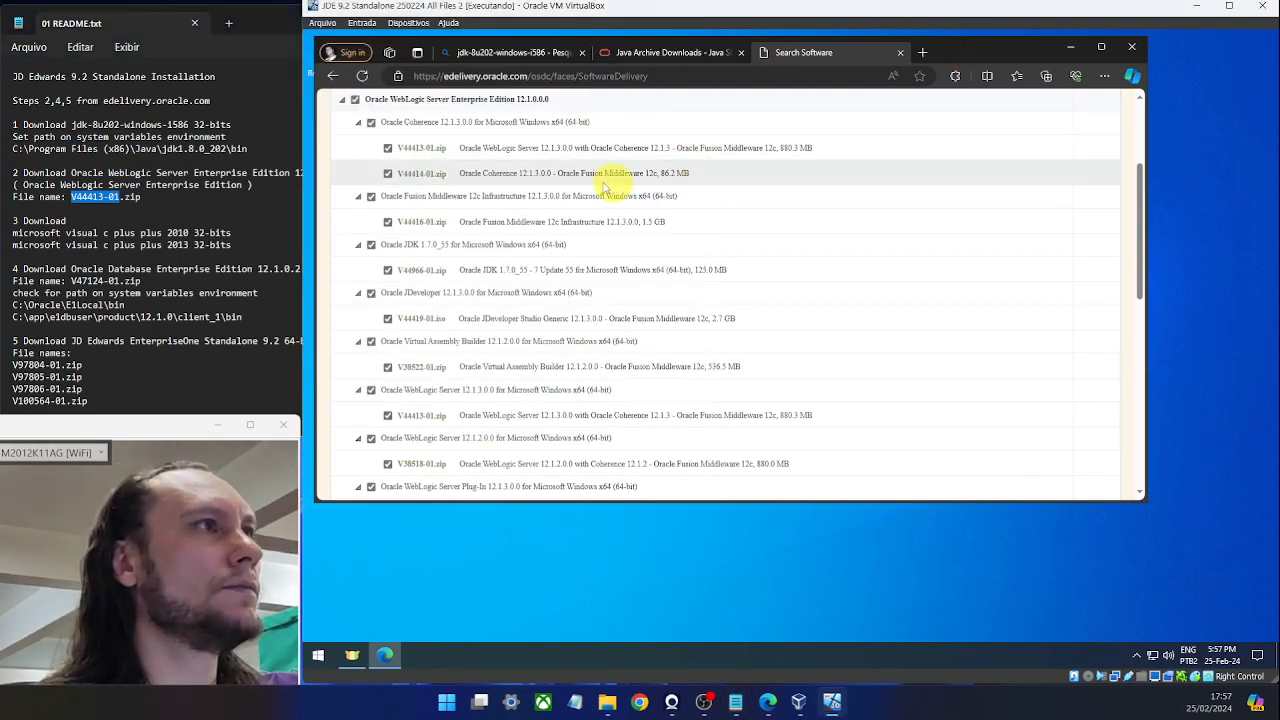
click(355, 99)
click(387, 148)
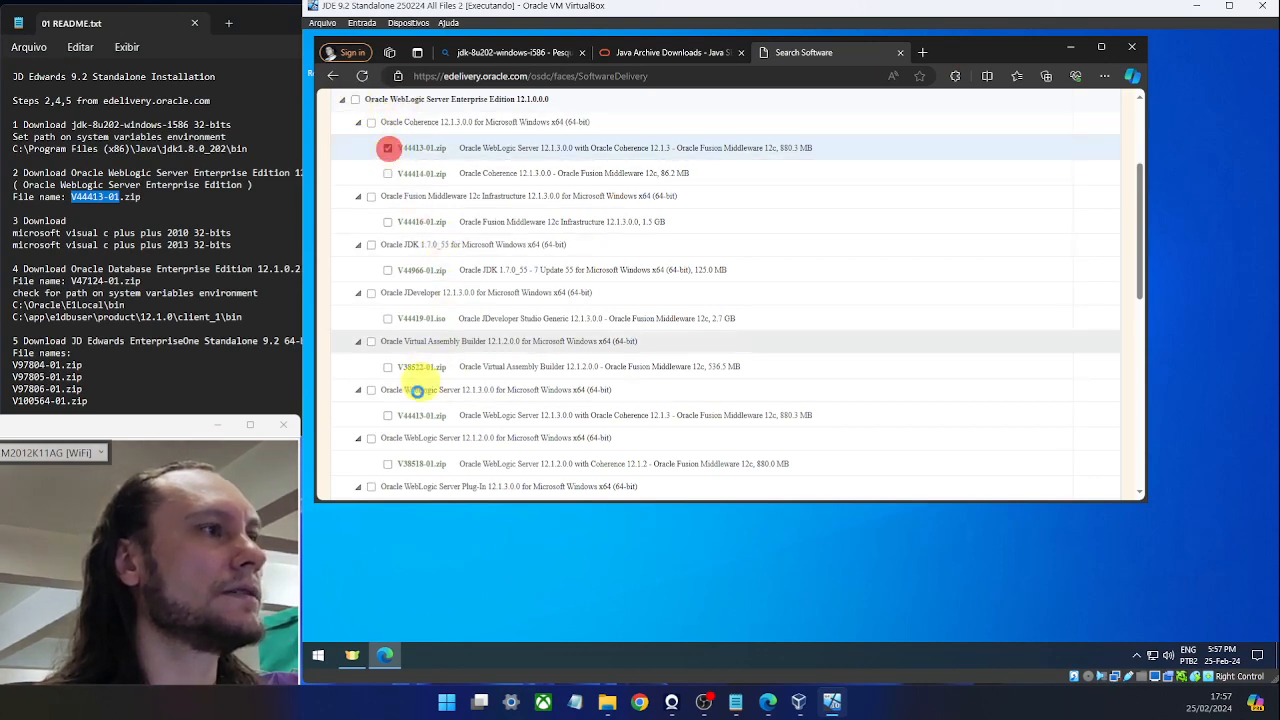
click(387, 410)
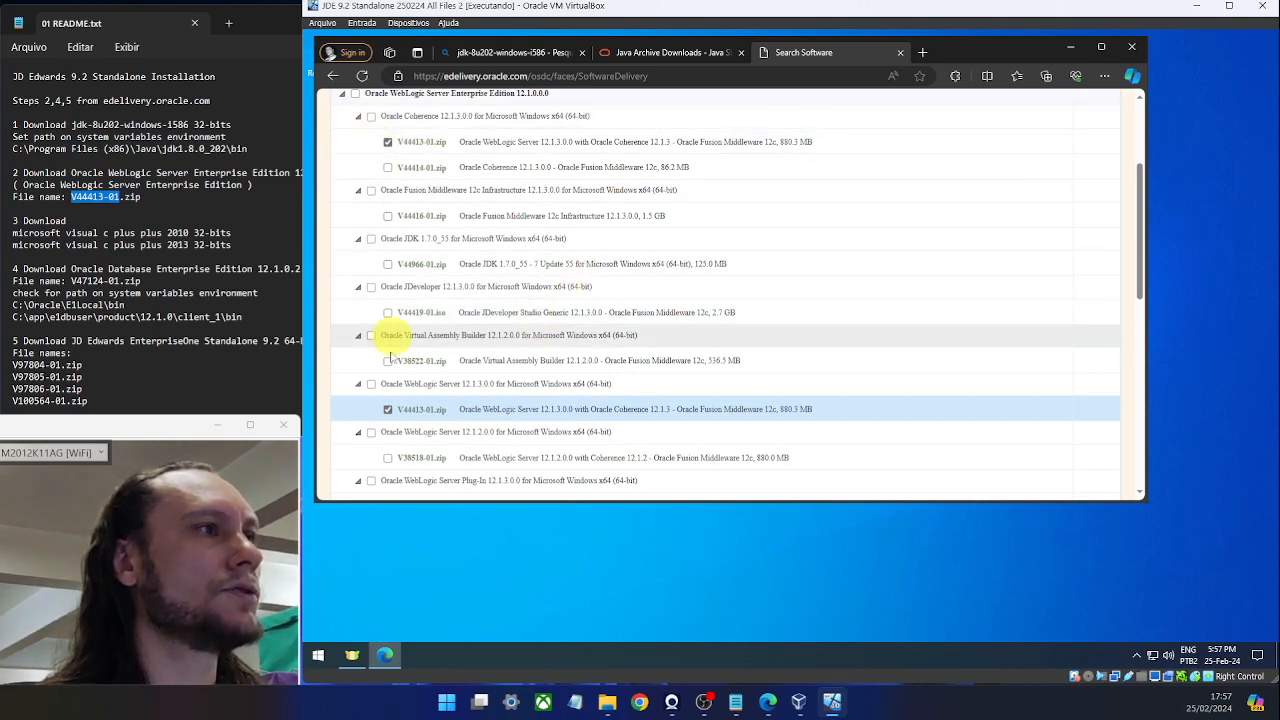
click(371, 385)
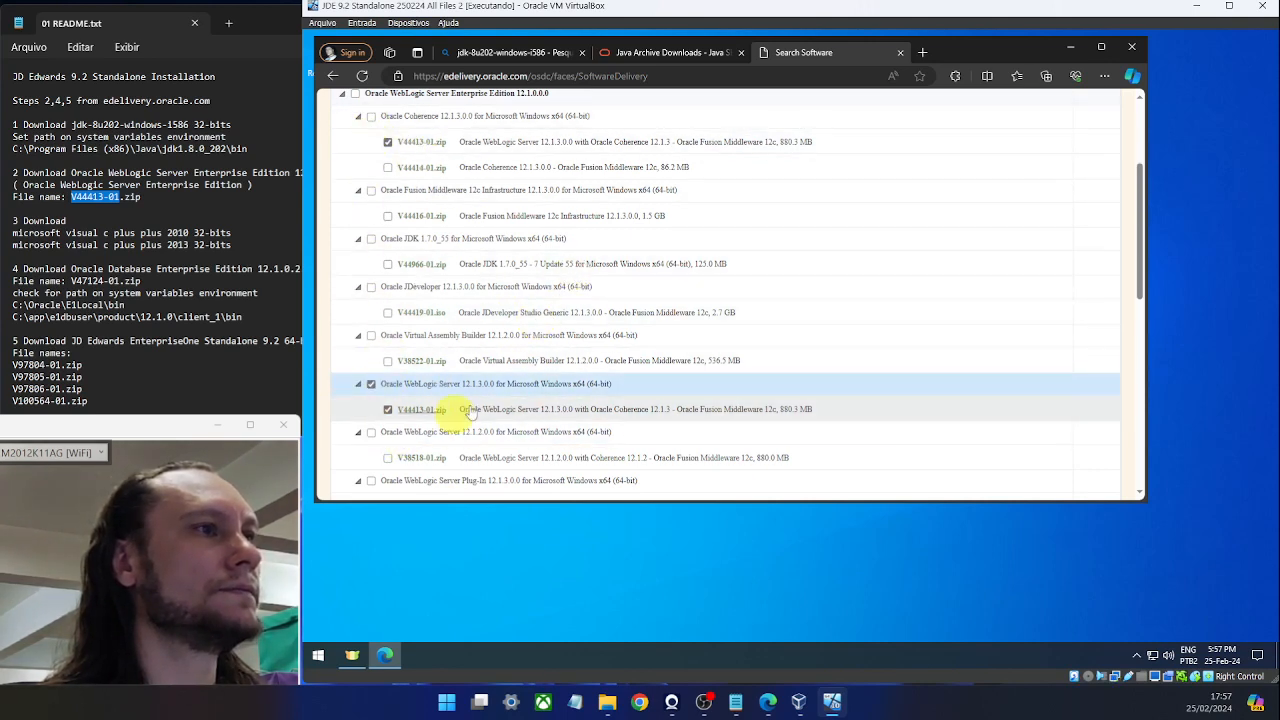
click(387, 142)
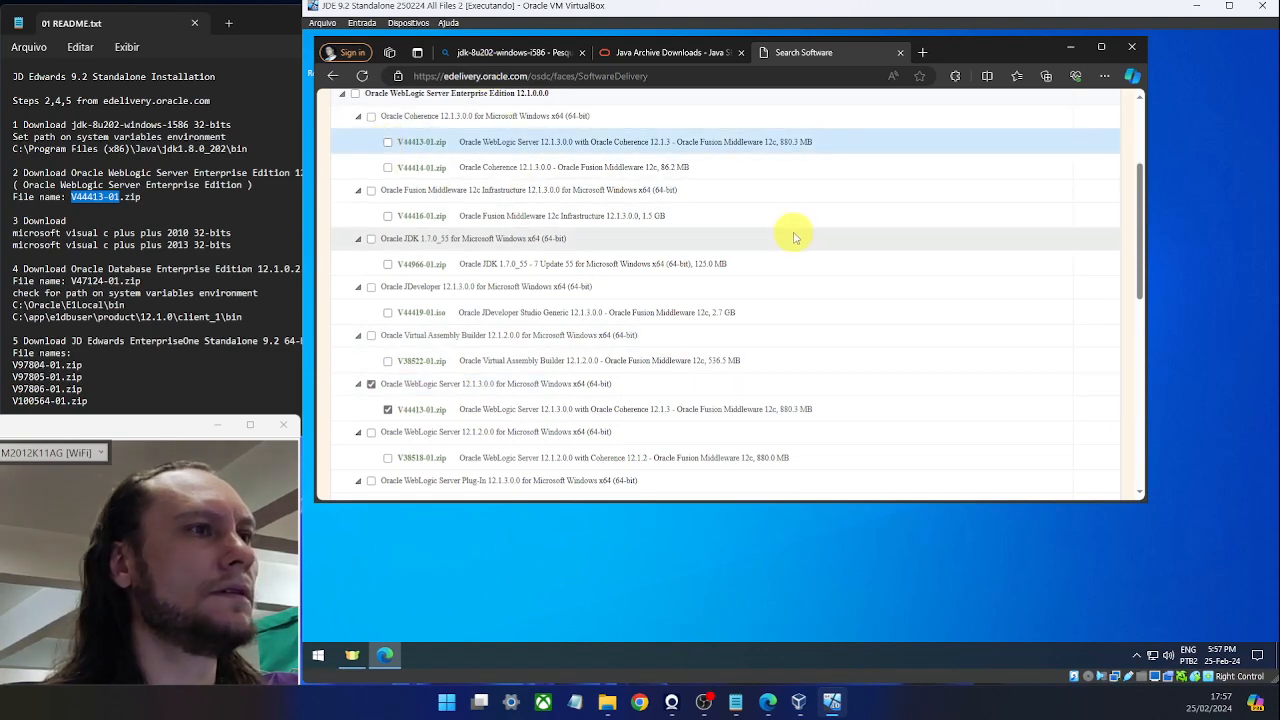
scroll(832, 270, down, 1)
scroll(846, 277, up, 5)
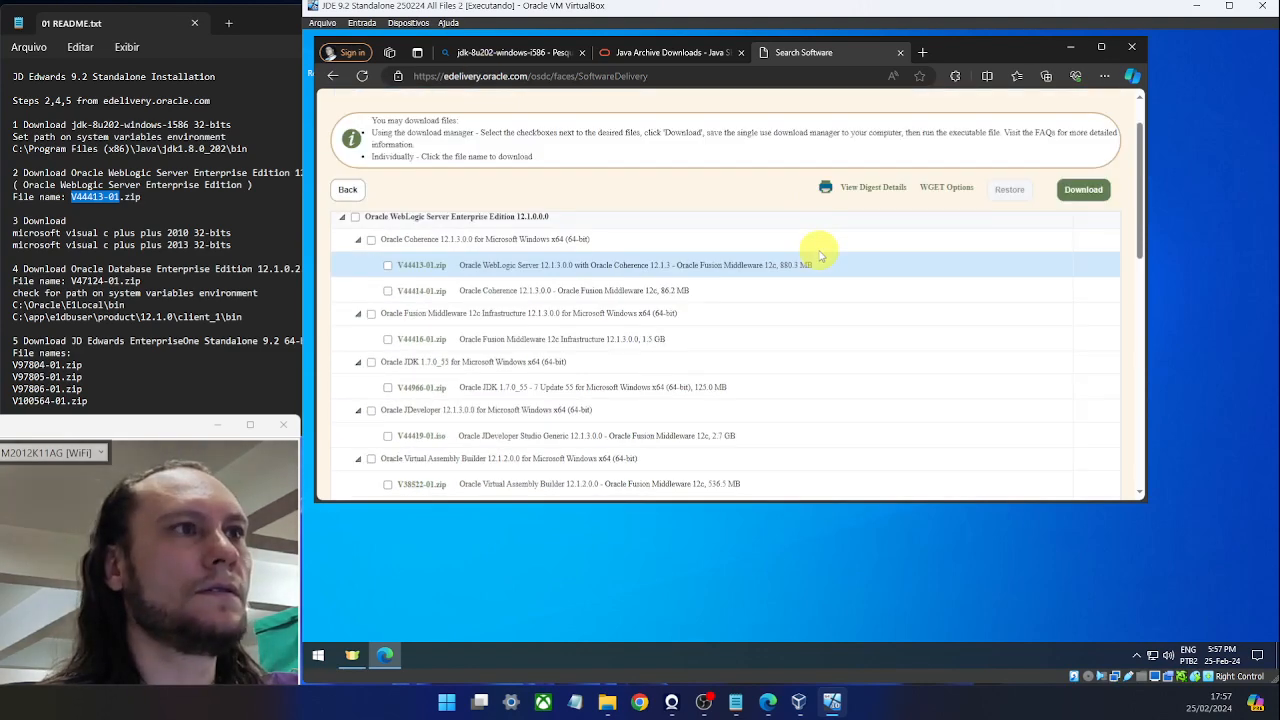
Download V44413-01.zip with Oracle_SSN_DLM_02252057.exe, close the download manager, and open File Explorer.
click(1092, 247)
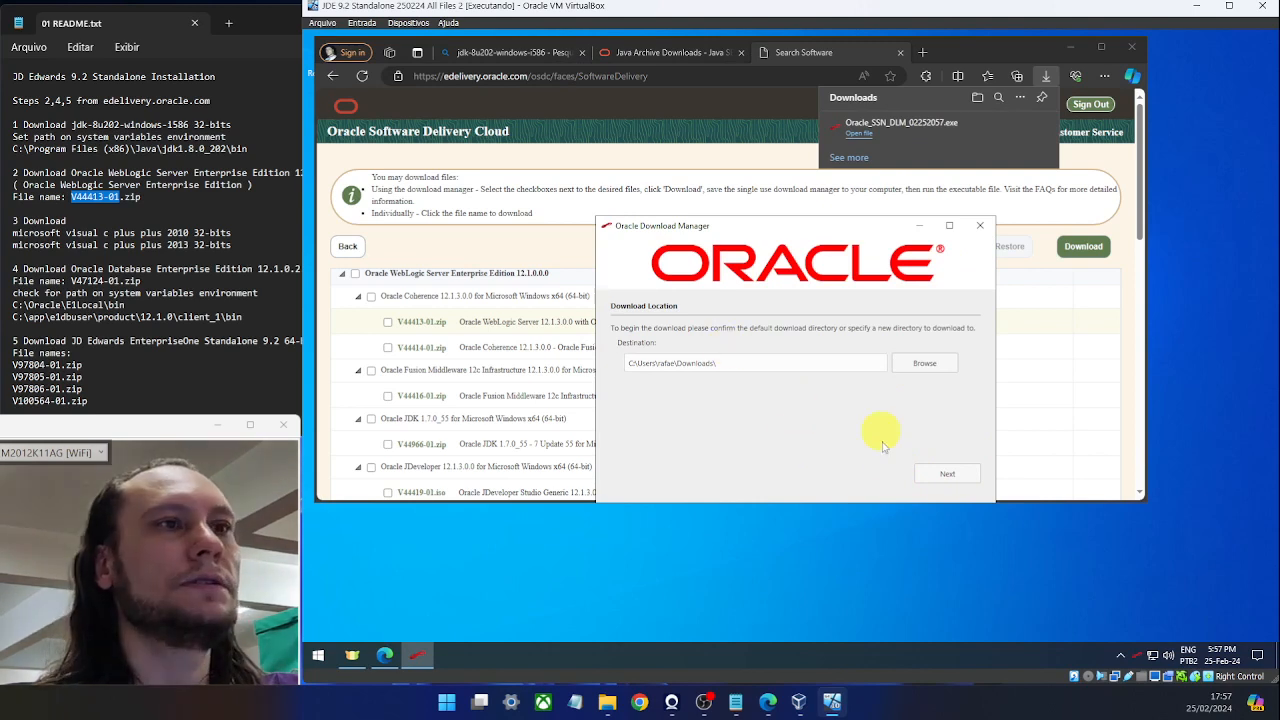
click(981, 227)
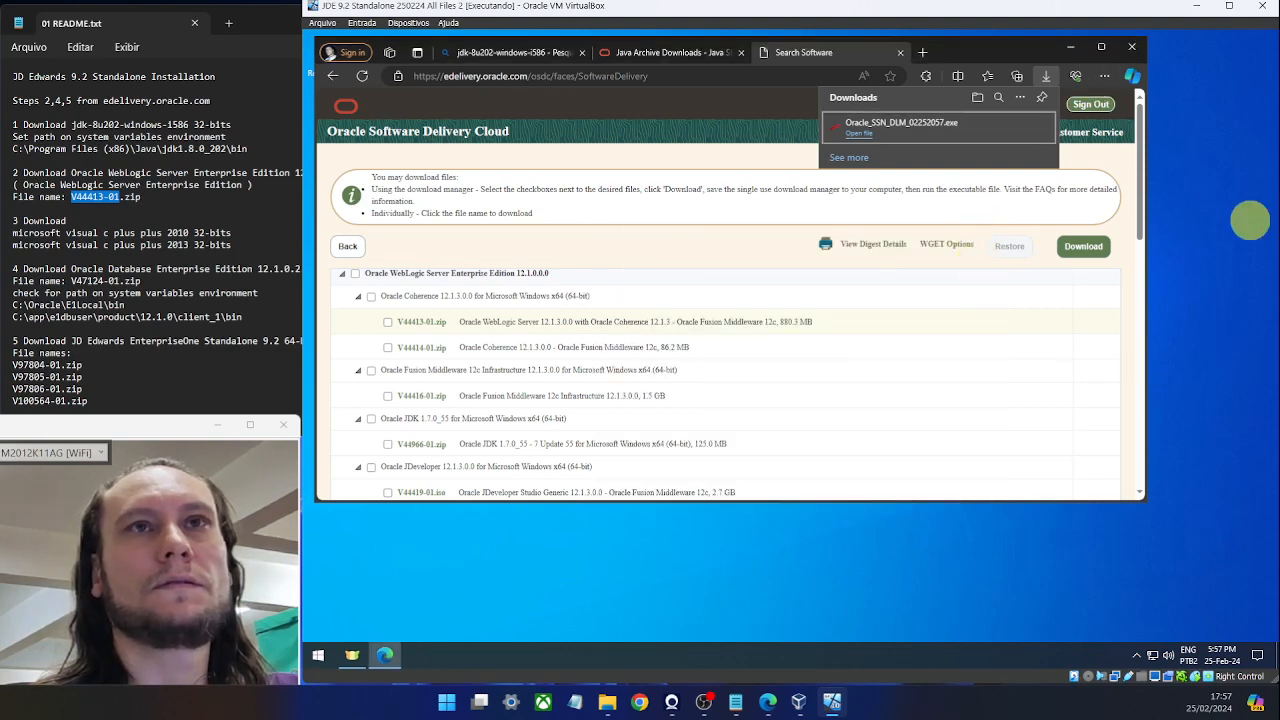
scroll(730, 300, down, 2)
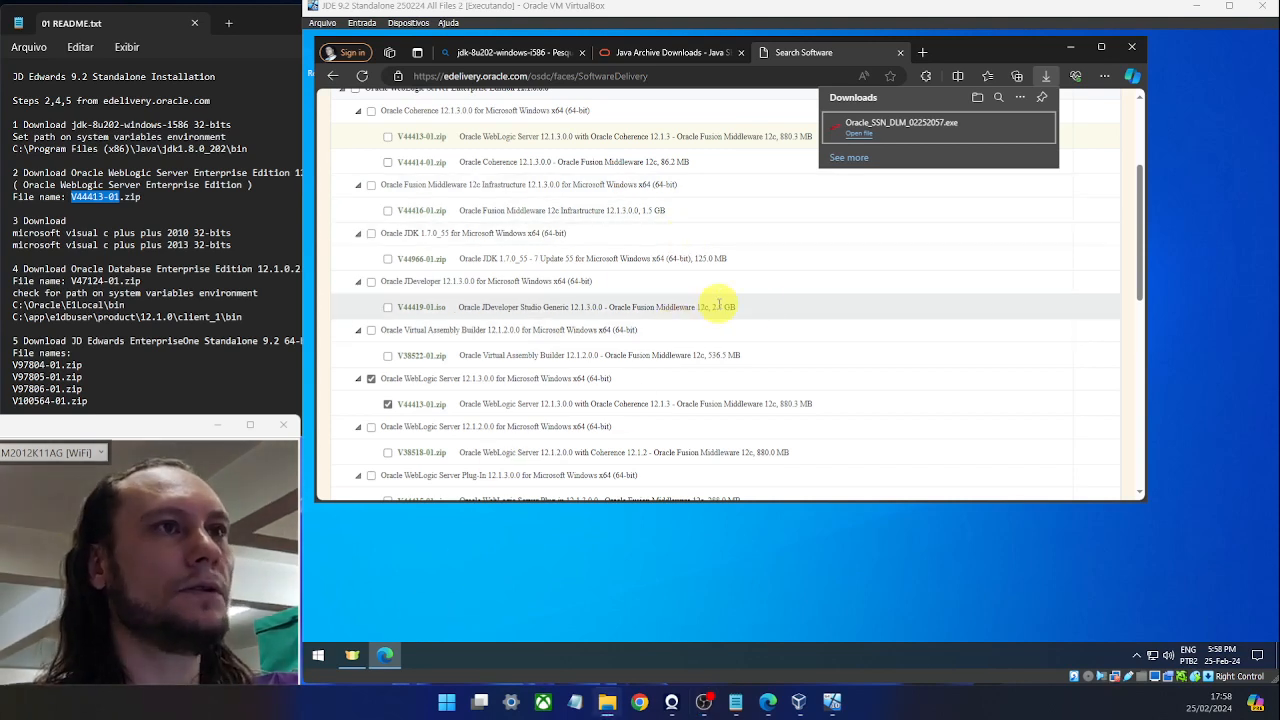
click(720, 567)
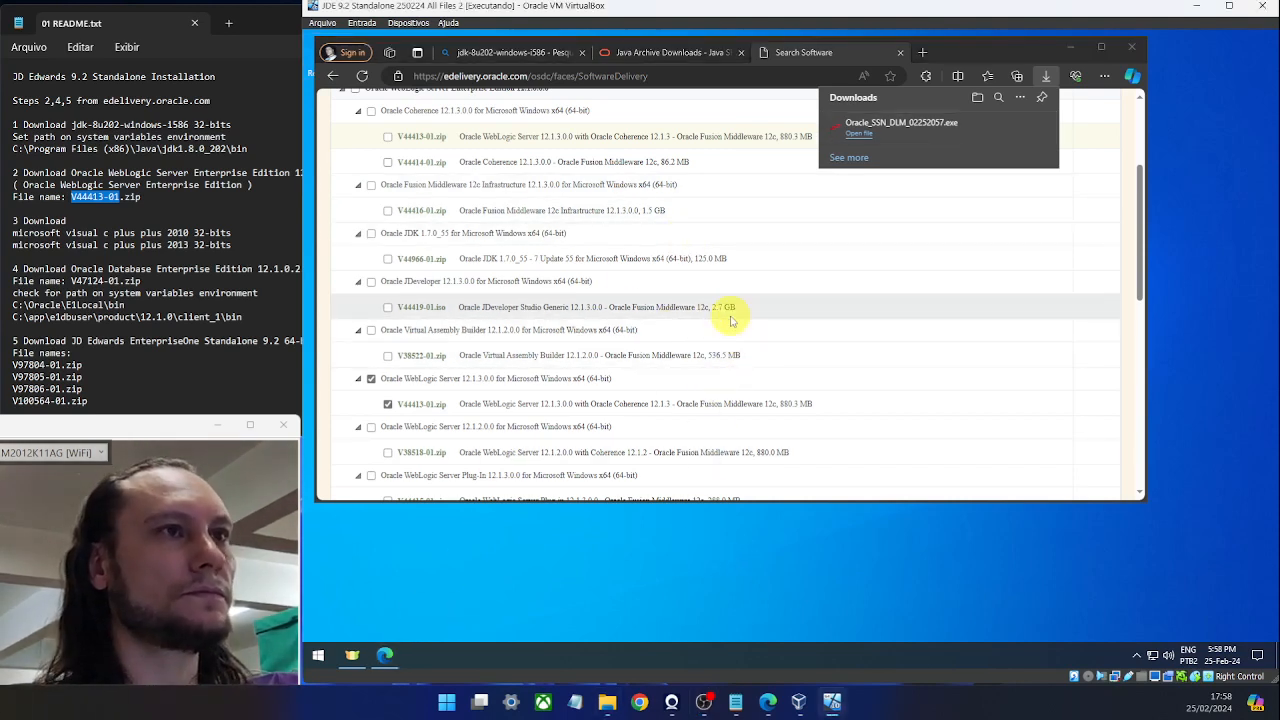
key(super+e)
Extract V44413-01.zip in Downloads and open the extracted V44413-01 folder.
click(490, 207)
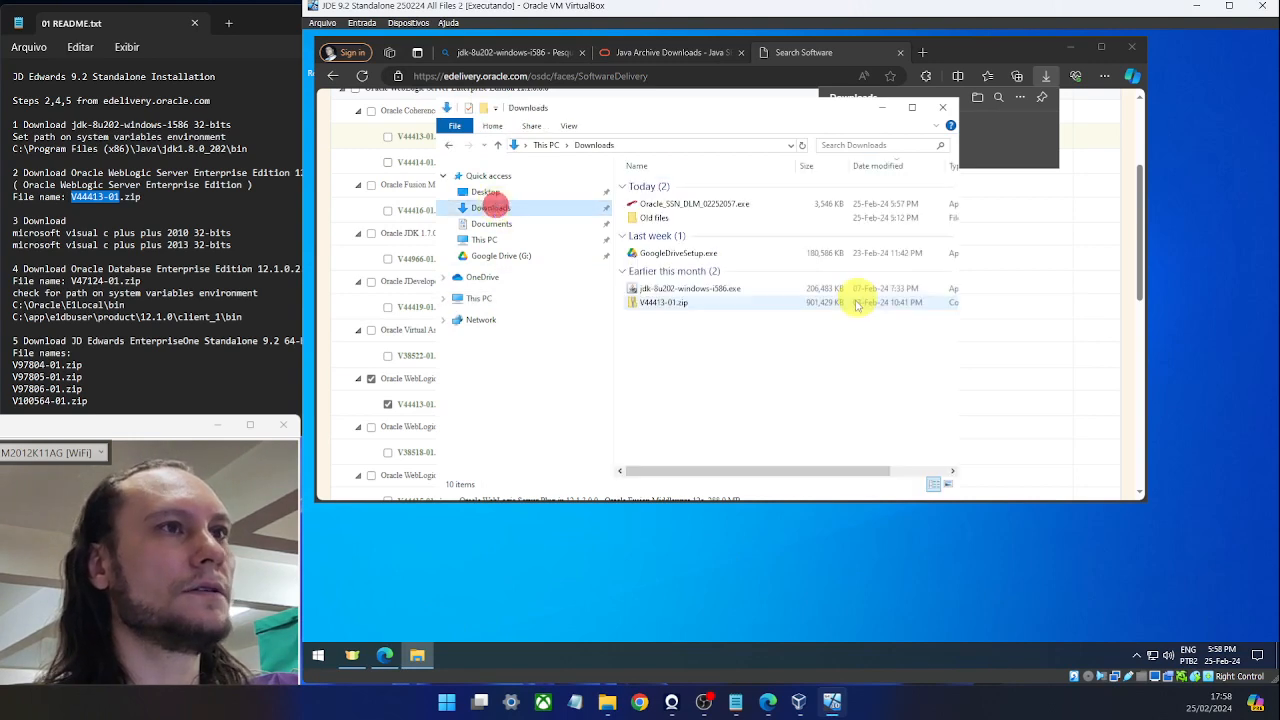
click(673, 303)
drag(673, 303, 676, 362)
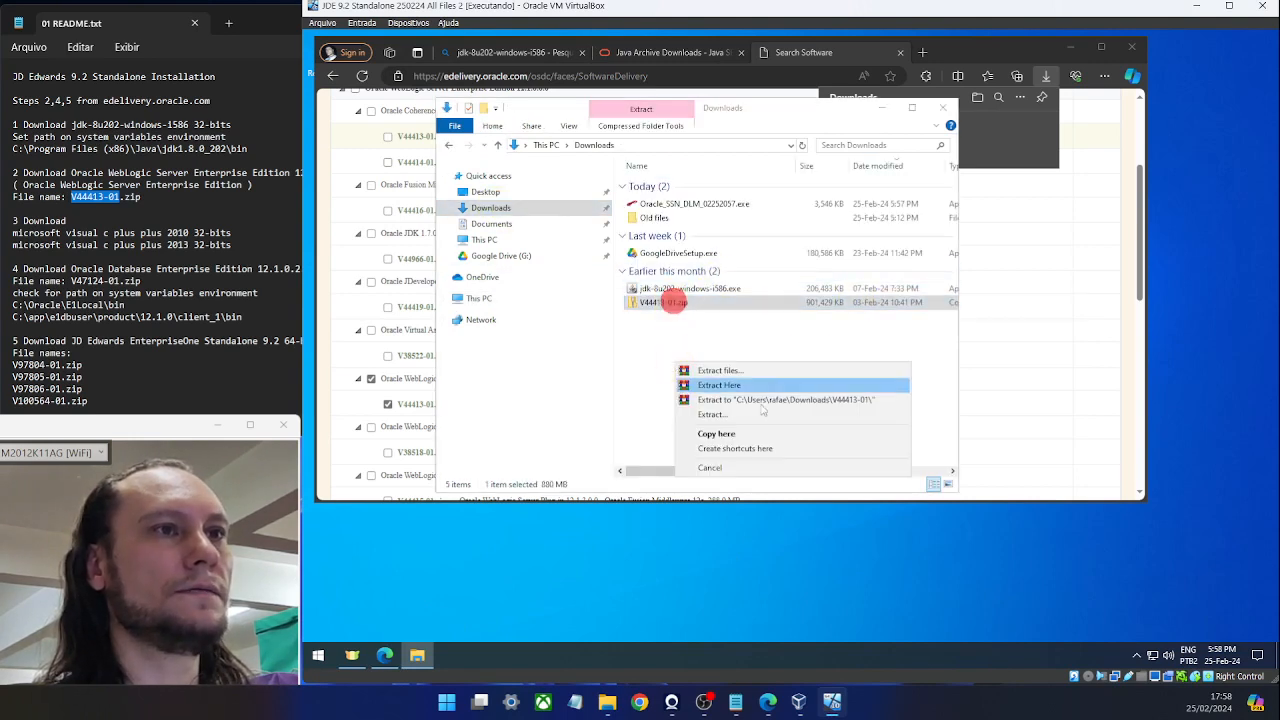
click(775, 387)
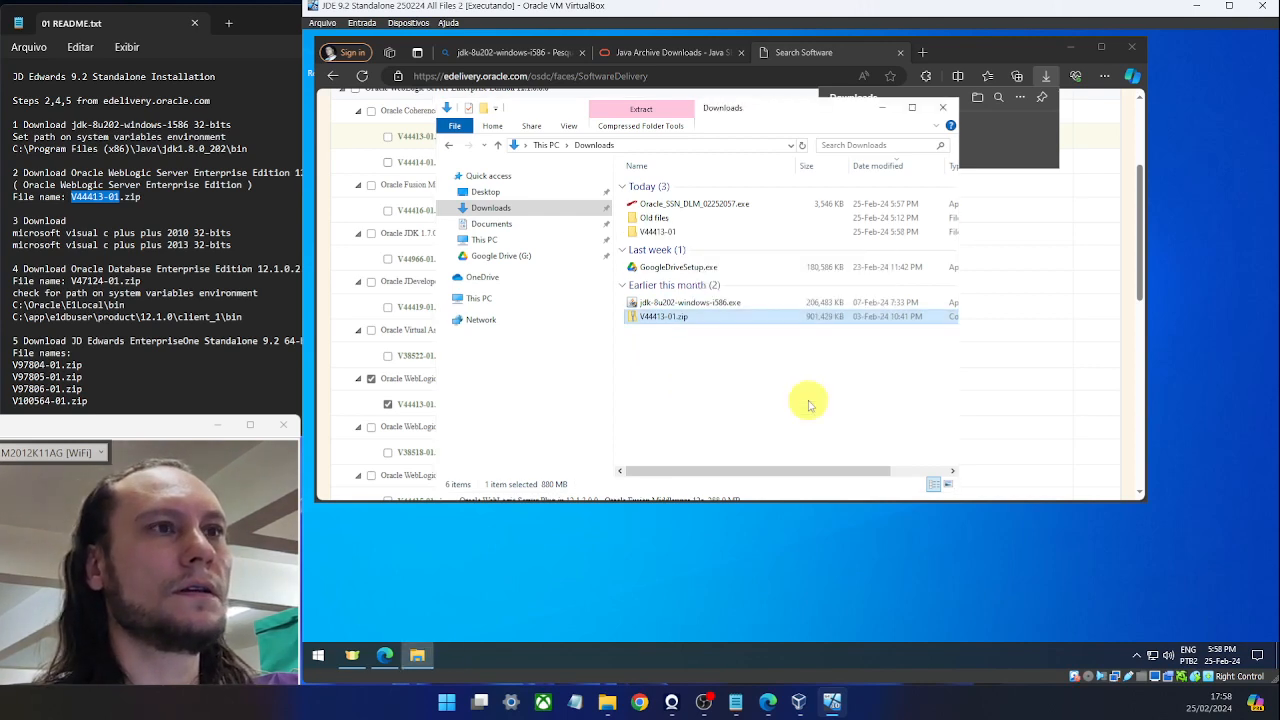
click(782, 397)
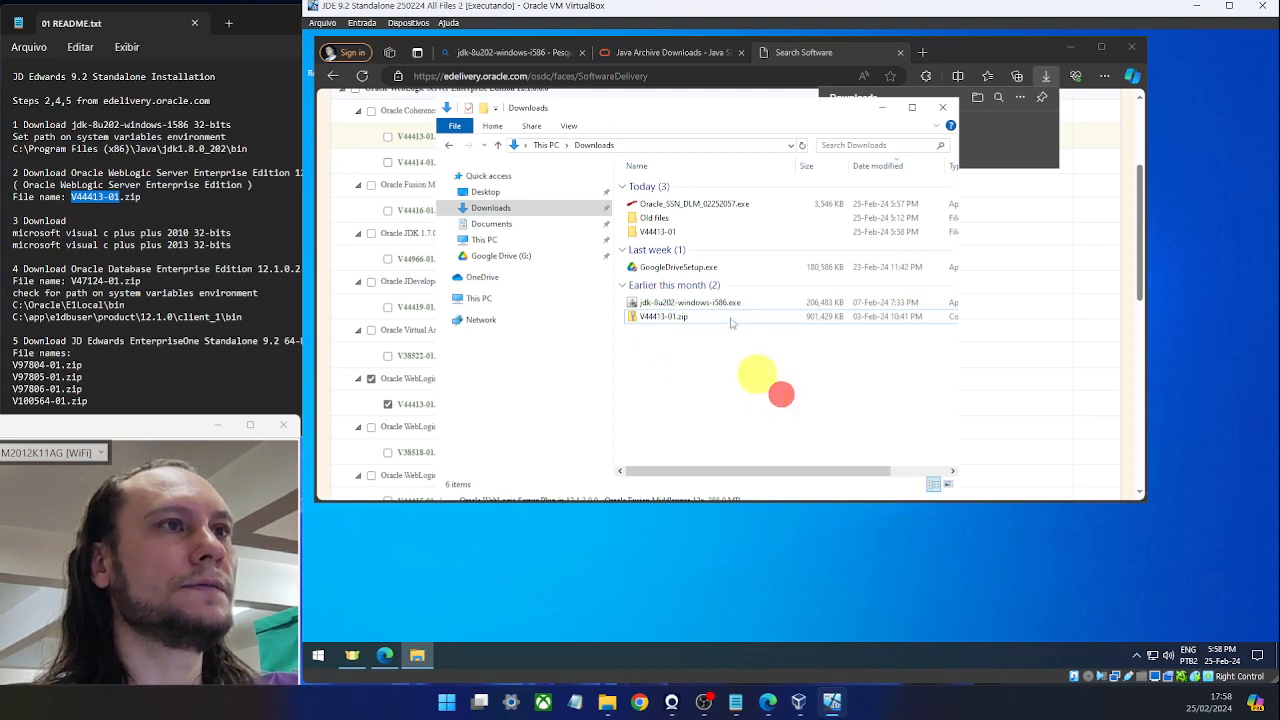
double_click(657, 232)
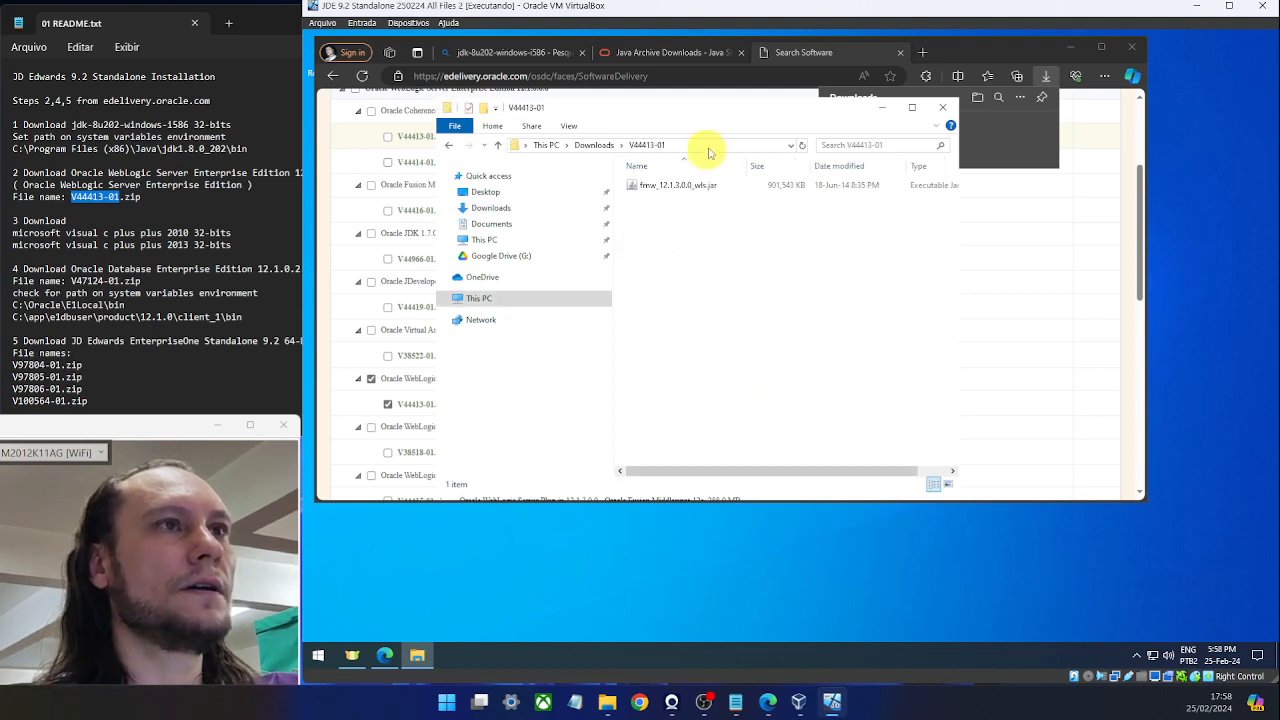
Select the full folder path containing fmw_12.1.3.0.0_wls.jar in the address bar, then go to This PC.
click(692, 145)
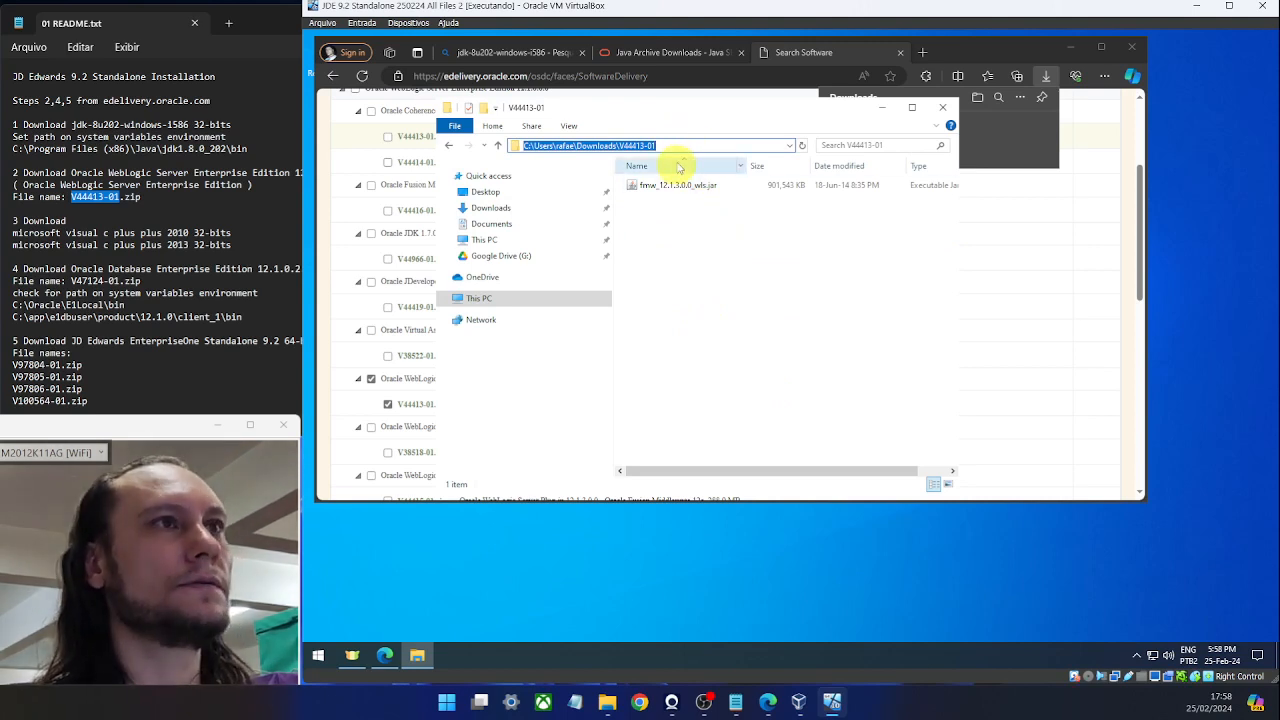
click(683, 145)
click(683, 145)
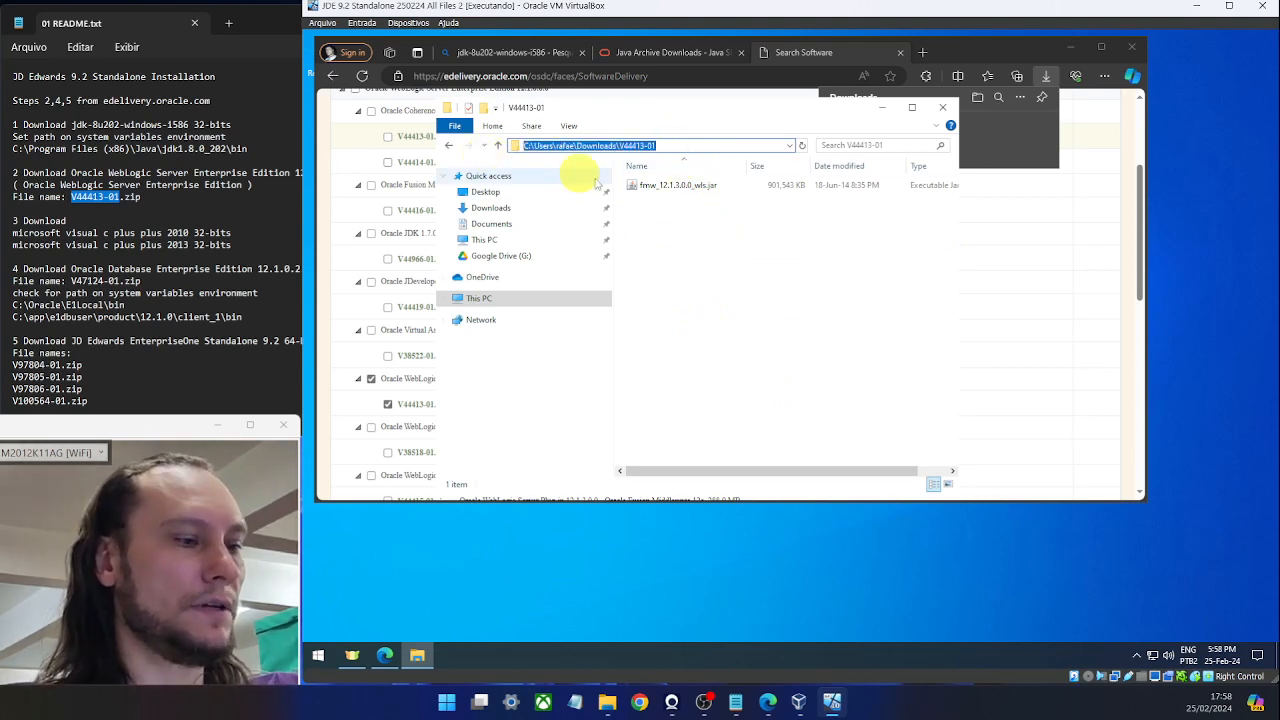
click(733, 300)
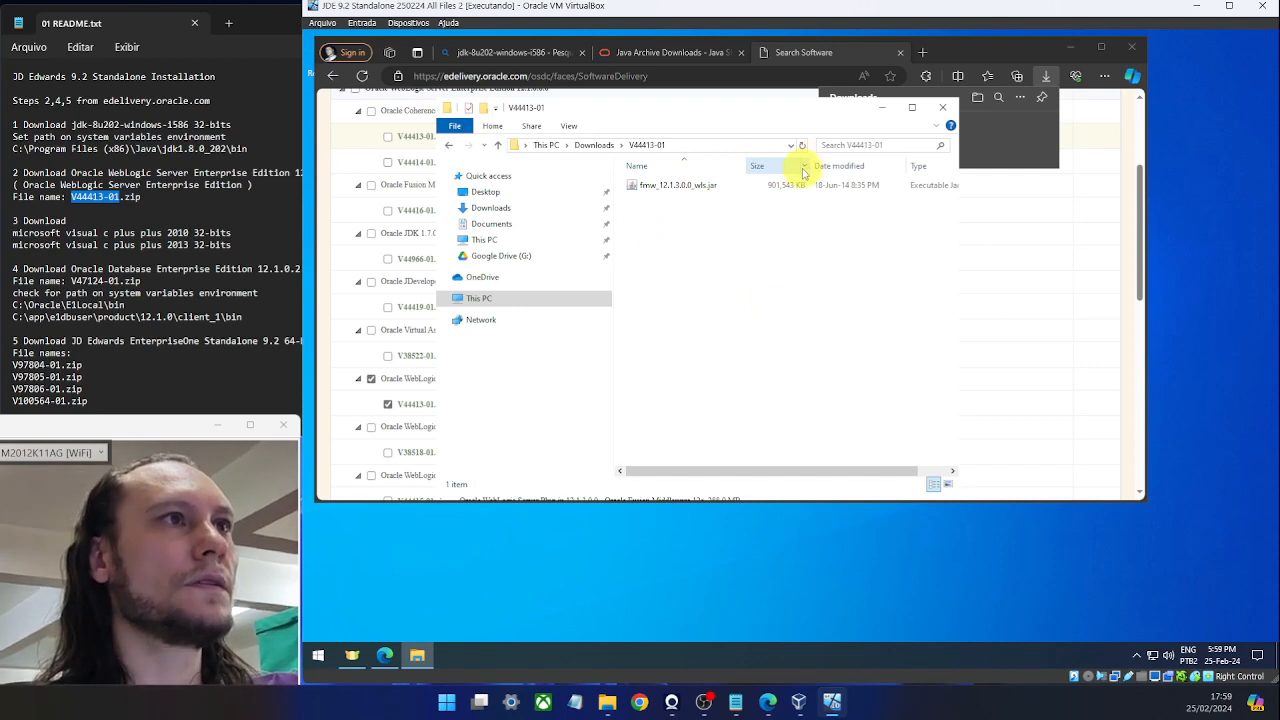
click(721, 146)
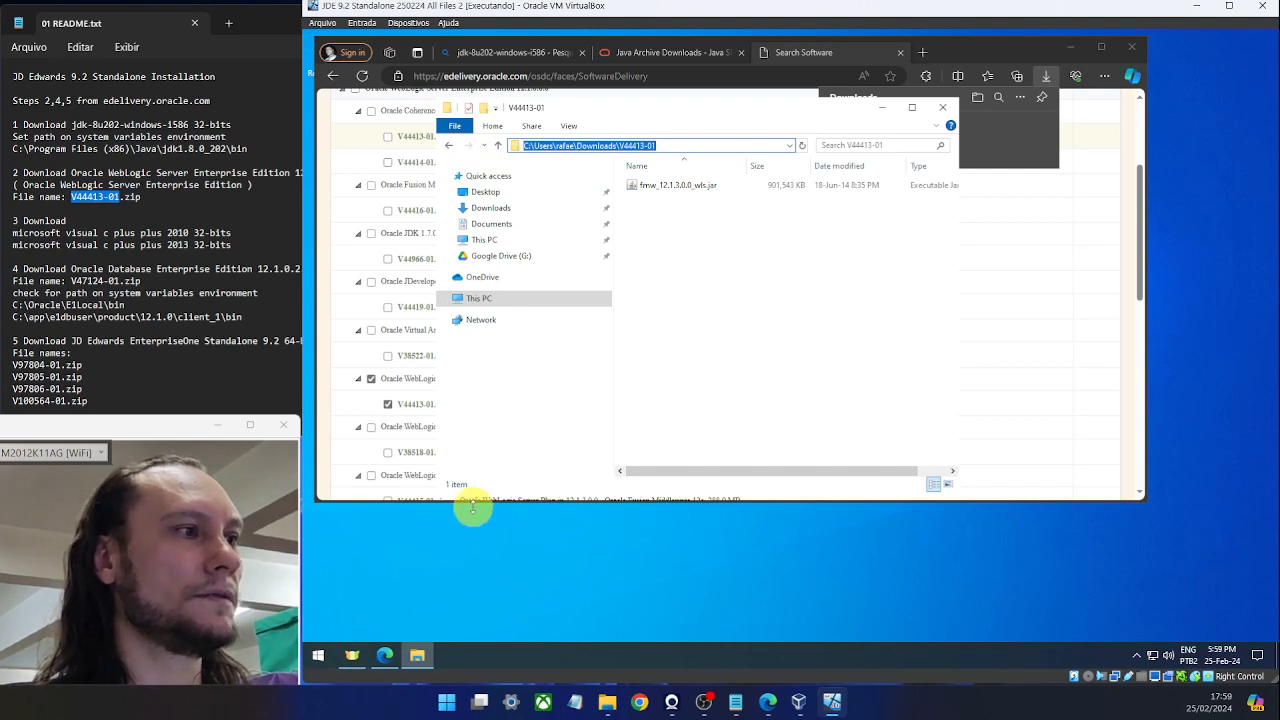
click(815, 318)
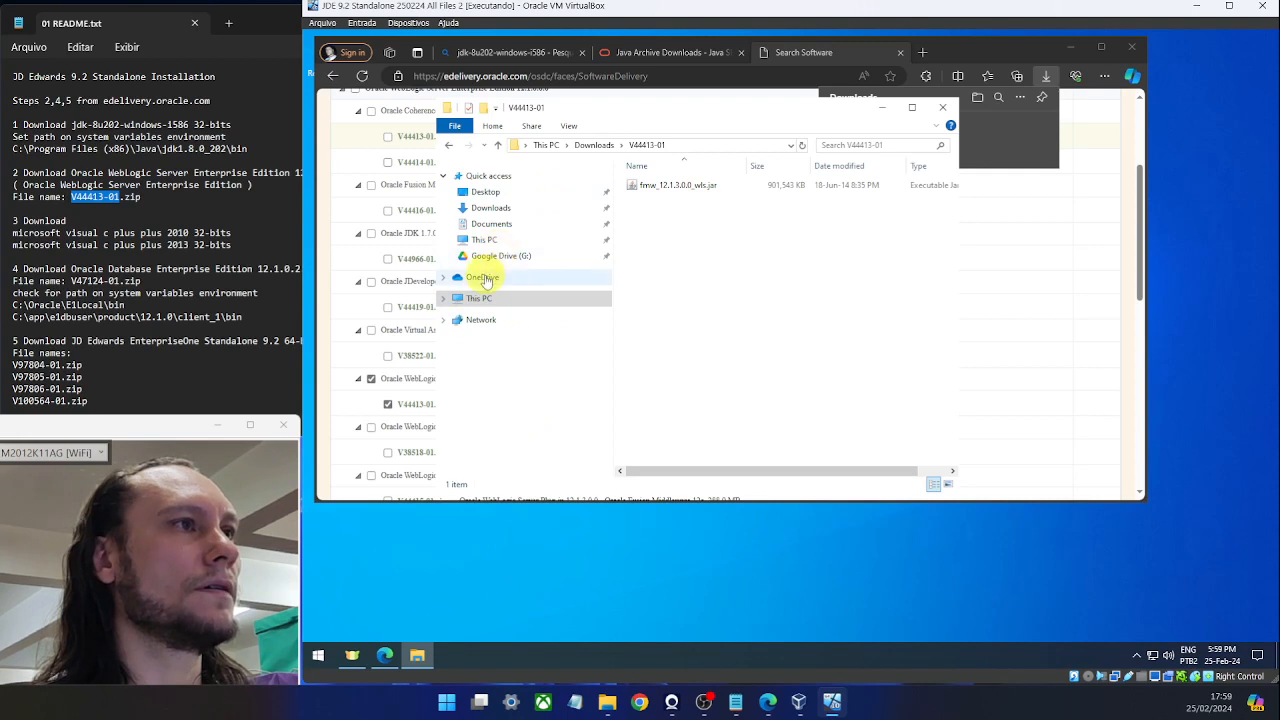
click(480, 297)
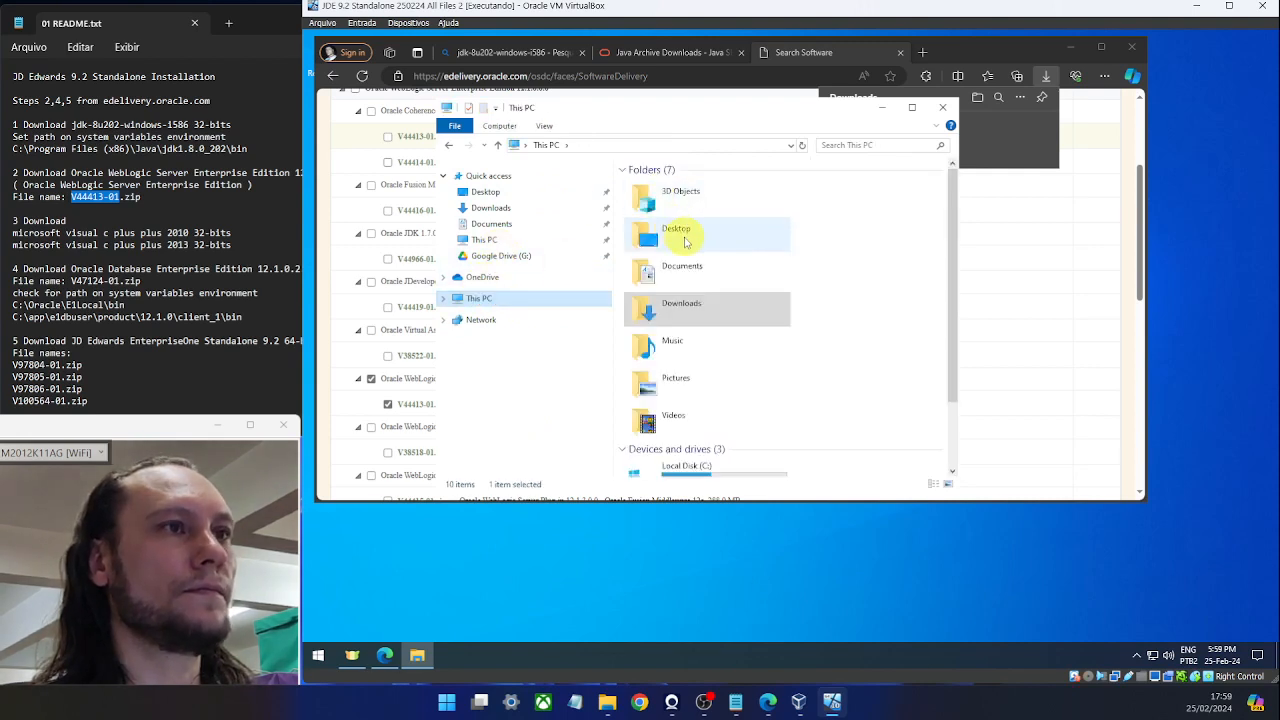
Browse to C:\Windows\System32 and run cmd.exe as administrator.
double_click(690, 470)
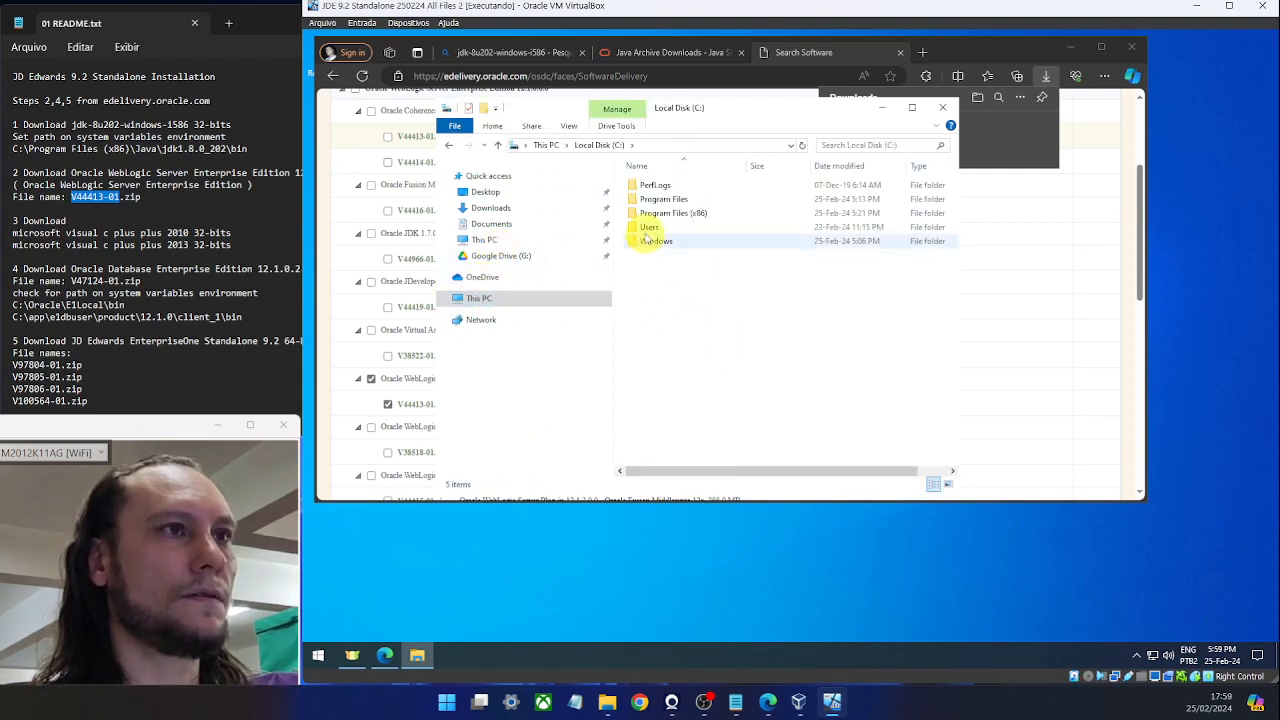
double_click(648, 240)
click(663, 243)
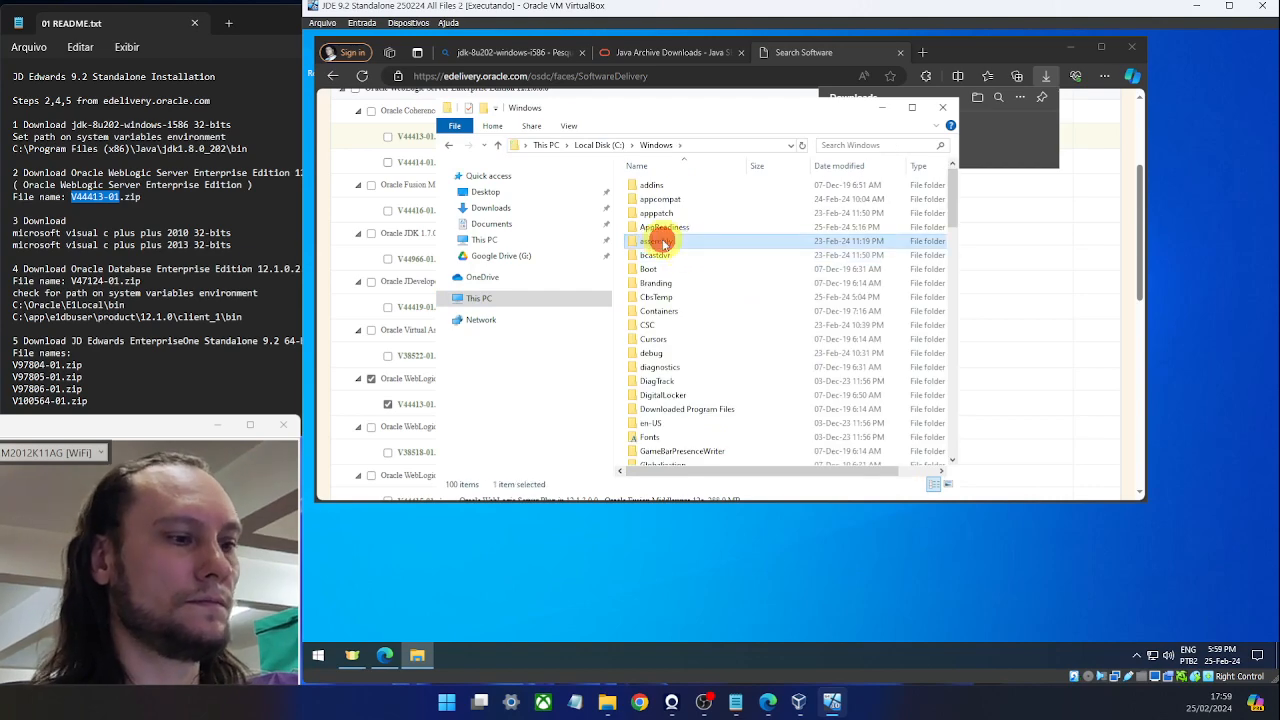
scroll(663, 243, down, 15)
double_click(691, 376)
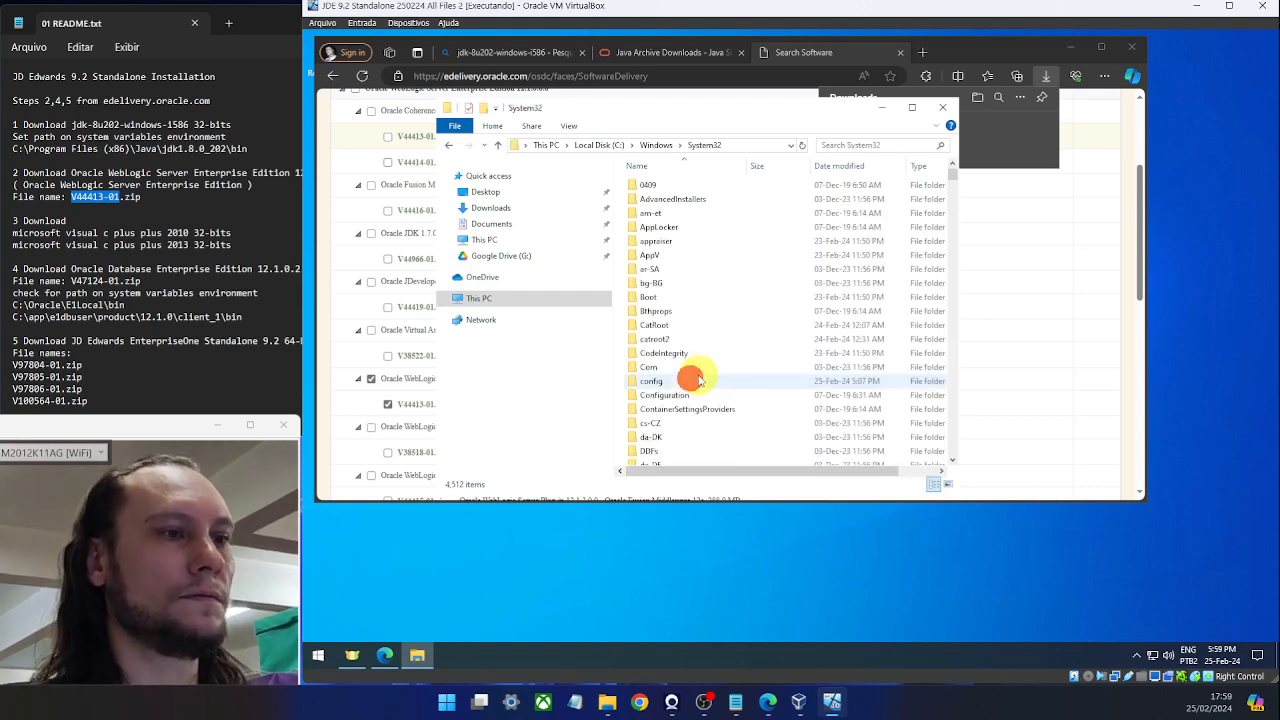
text(md)
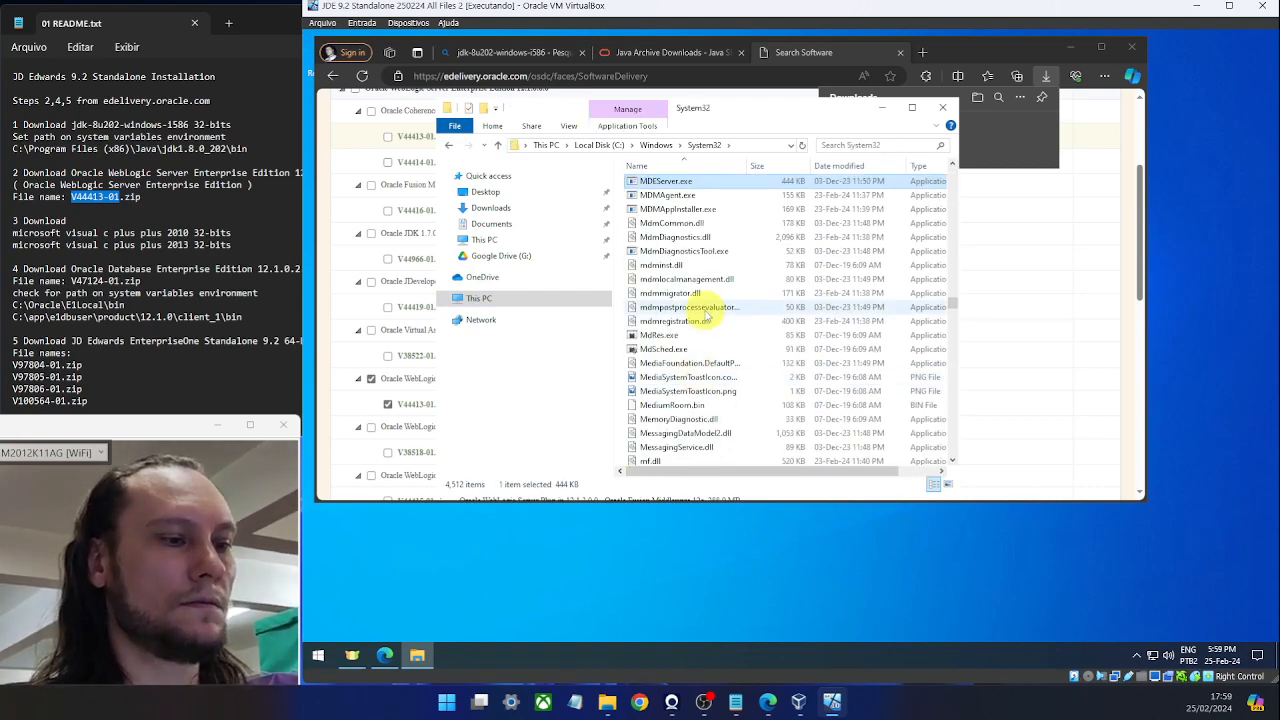
text(cmd)
right_click(648, 195)
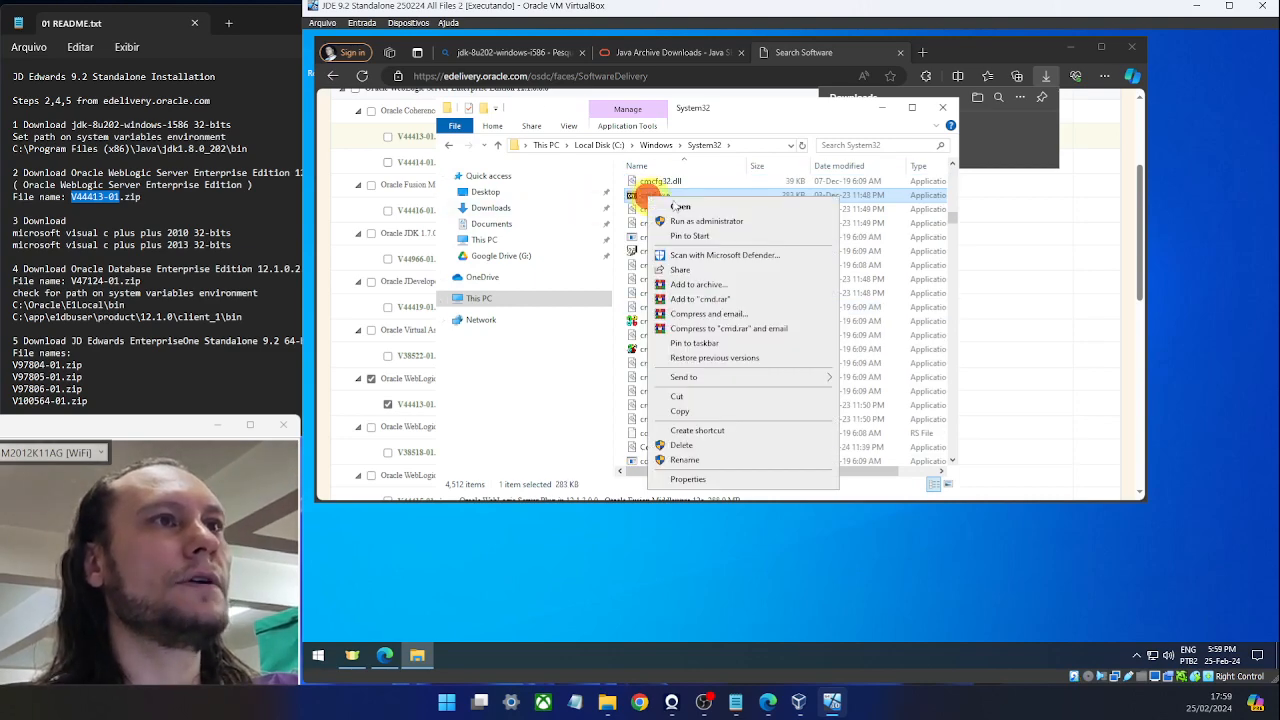
click(776, 222)
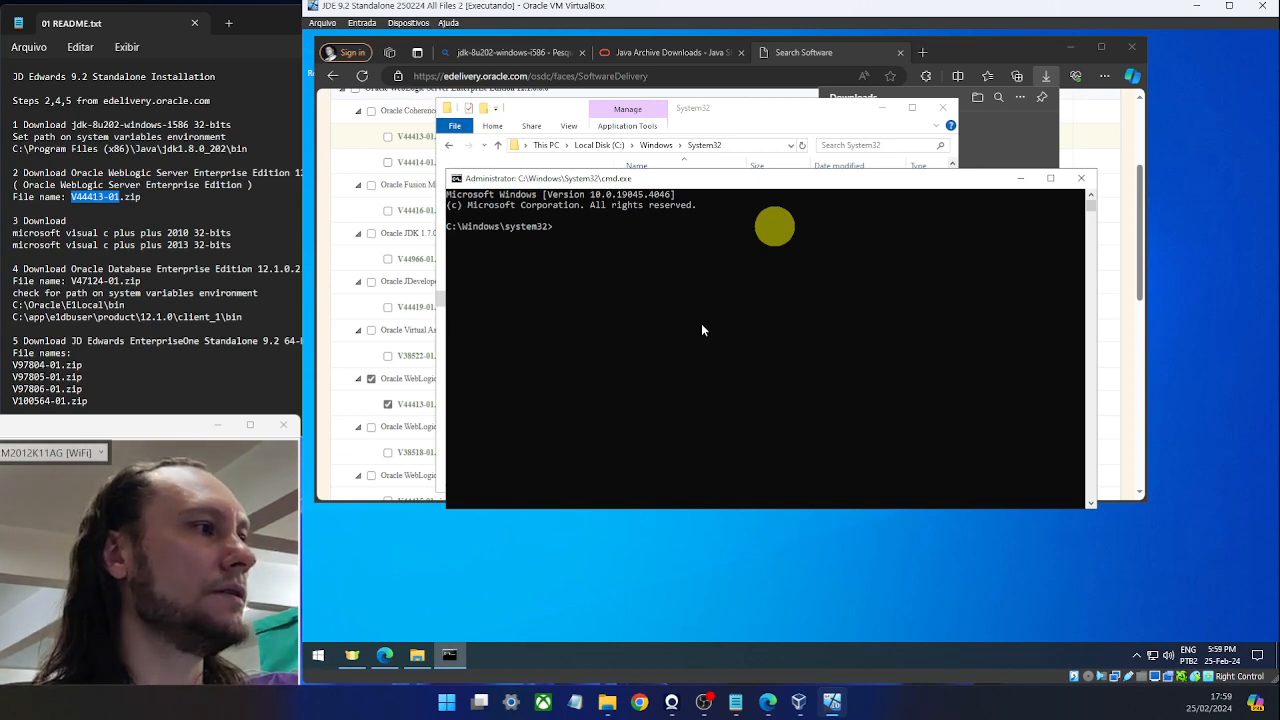
Change the console directory to C:\Program Files (x86)\Java\jdk1.8.0_202\bin with a pasted cd command.
drag(694, 184, 700, 220)
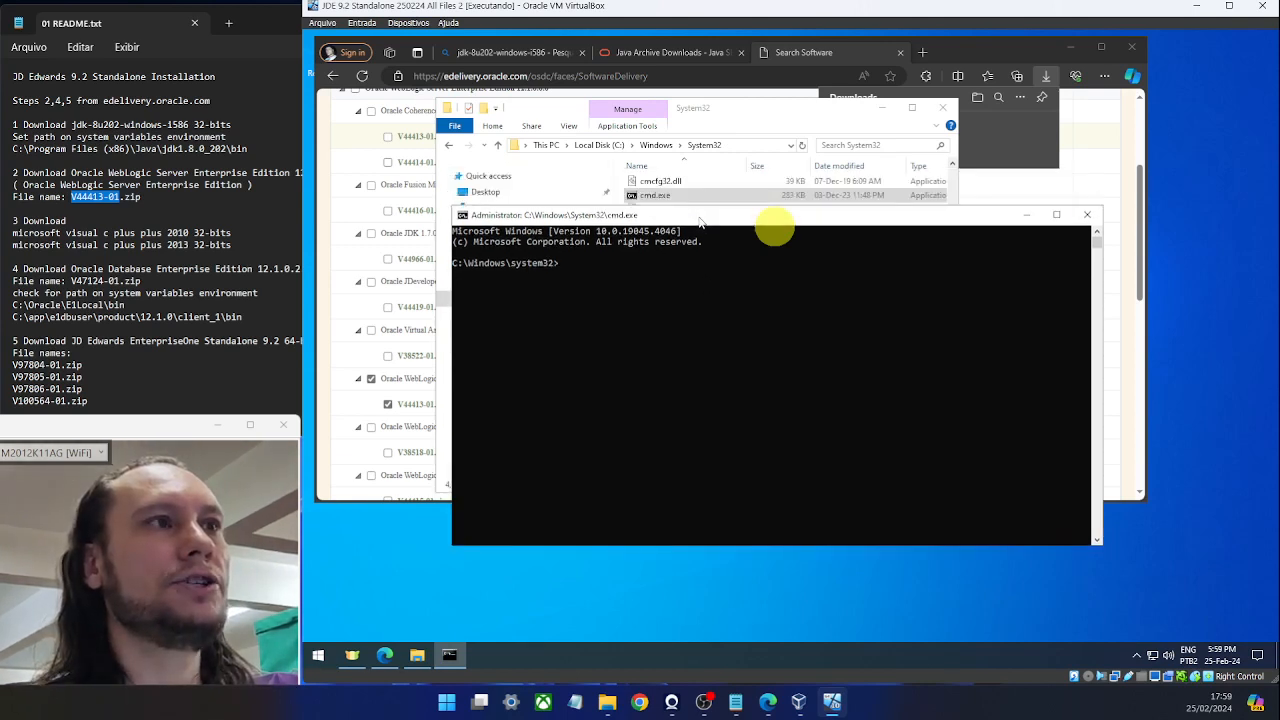
click(192, 200)
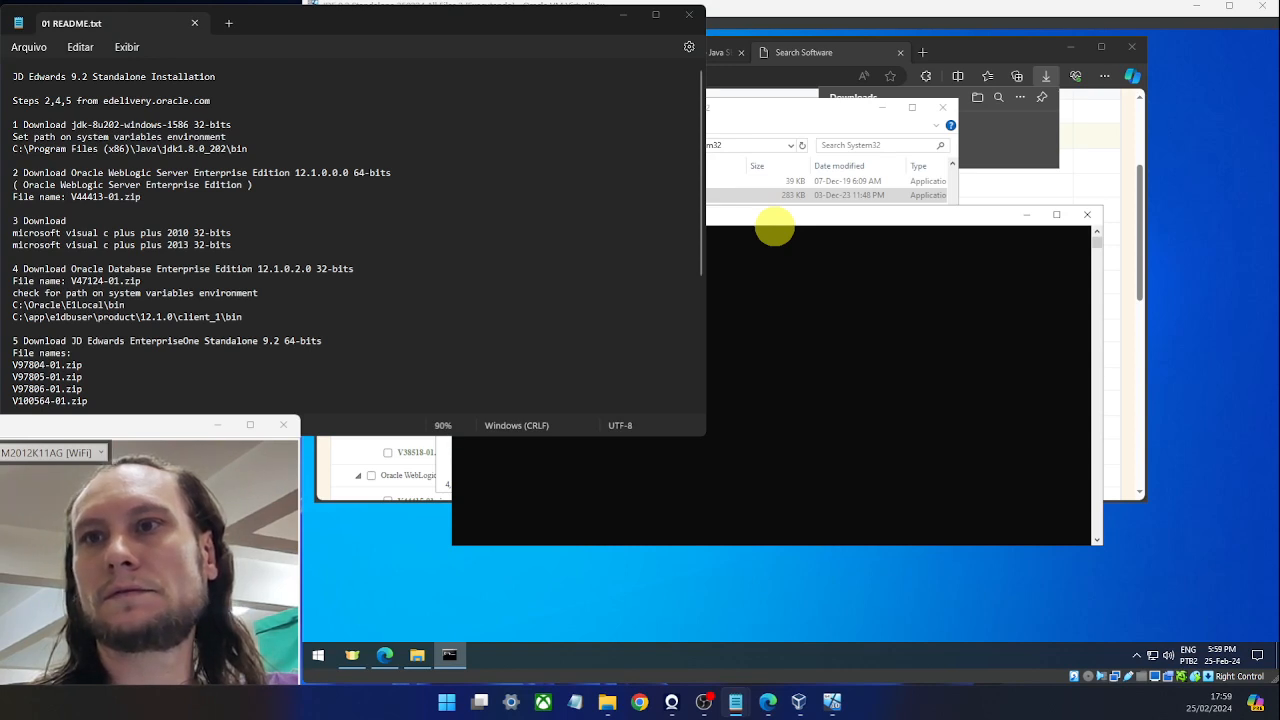
click(945, 339)
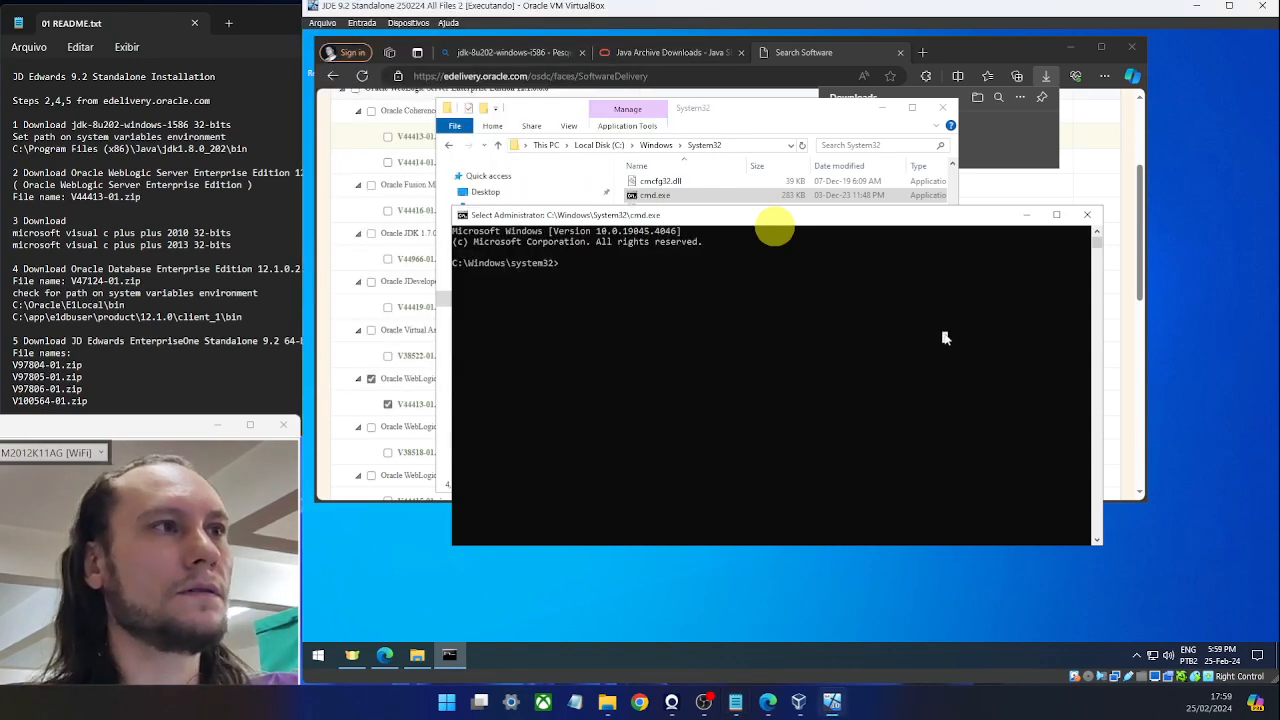
right_click(945, 339)
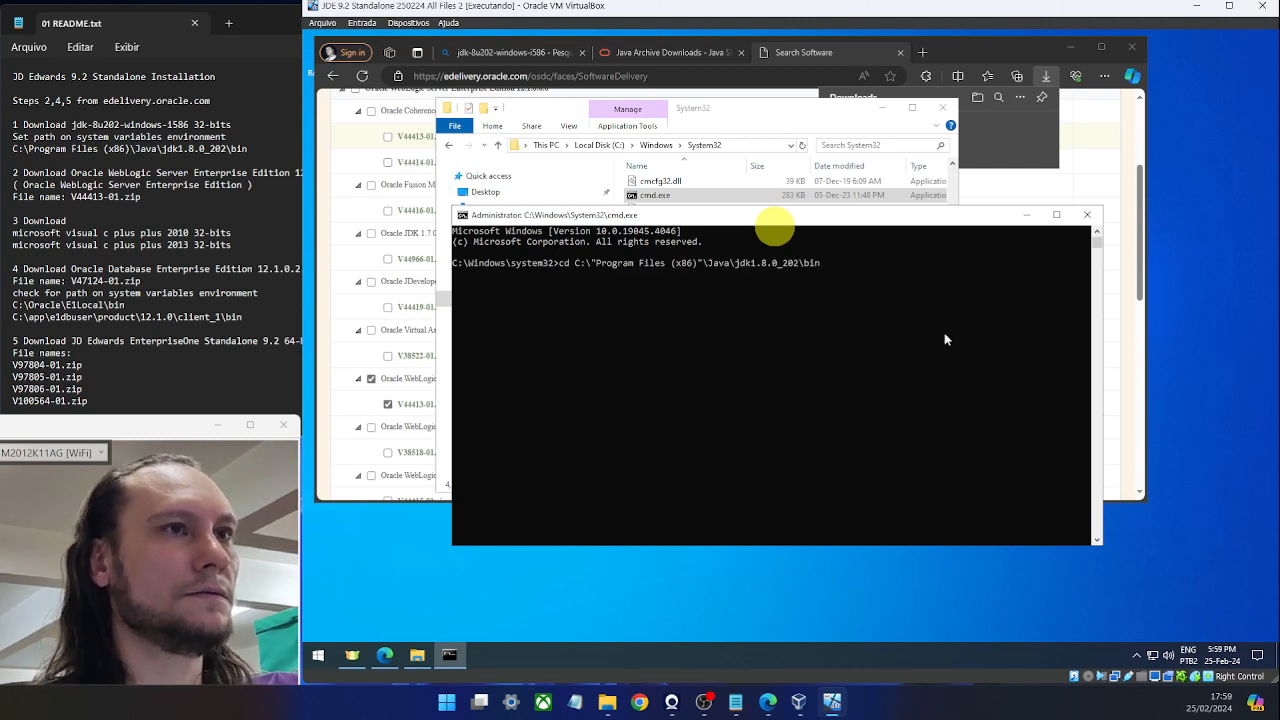
ctrl+scroll(900, 319, up, 4)
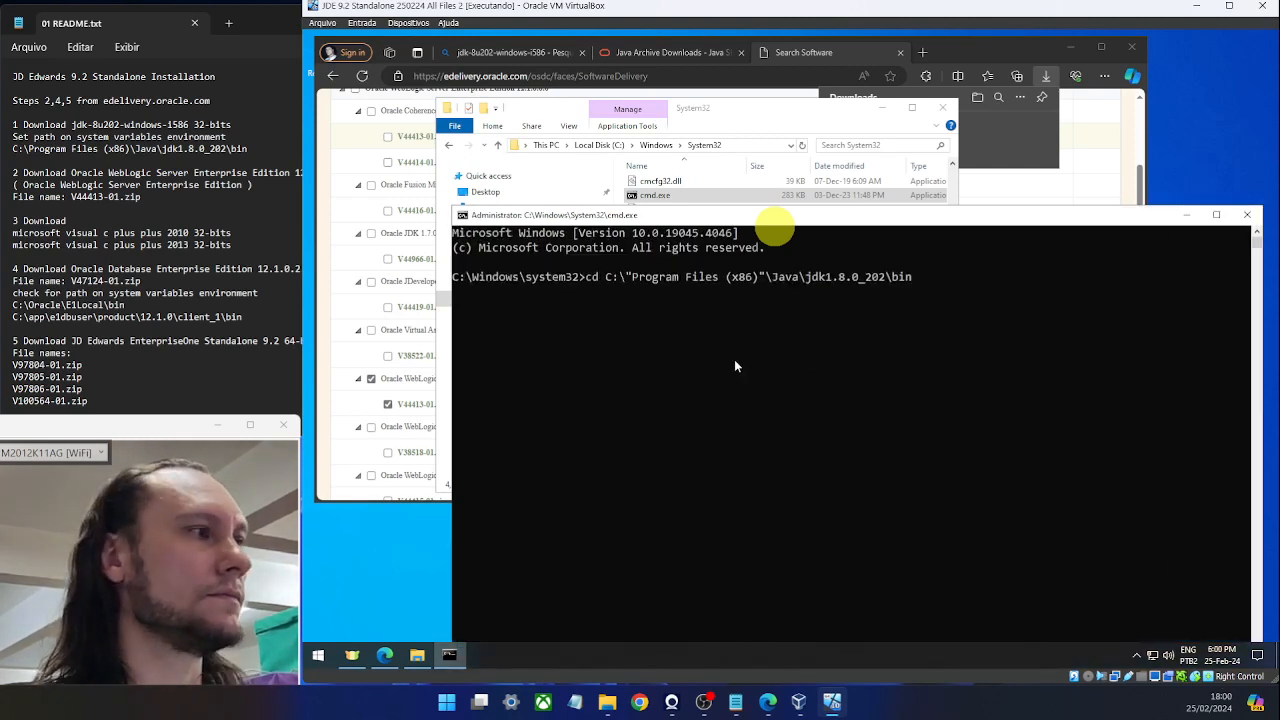
key(Return)
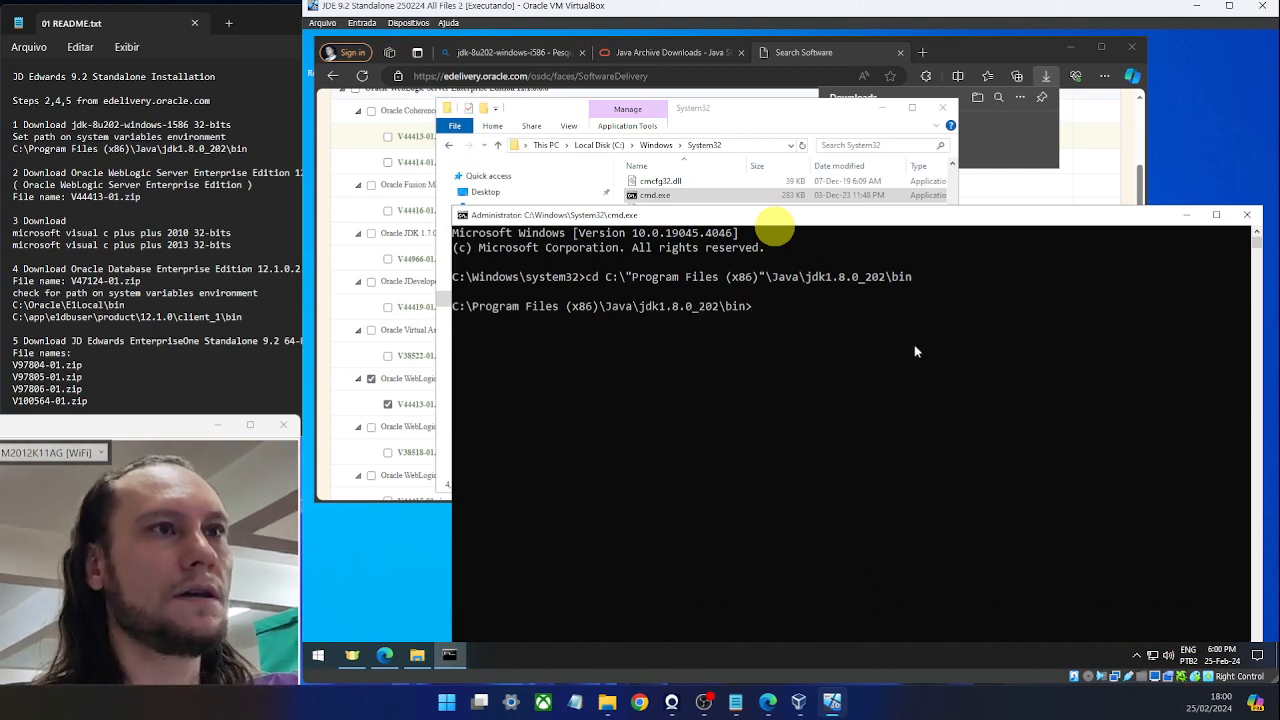
Paste the java -jar command for fmw_12.1.3.0.0_wls.jar at the prompt.
key(alt+Tab)
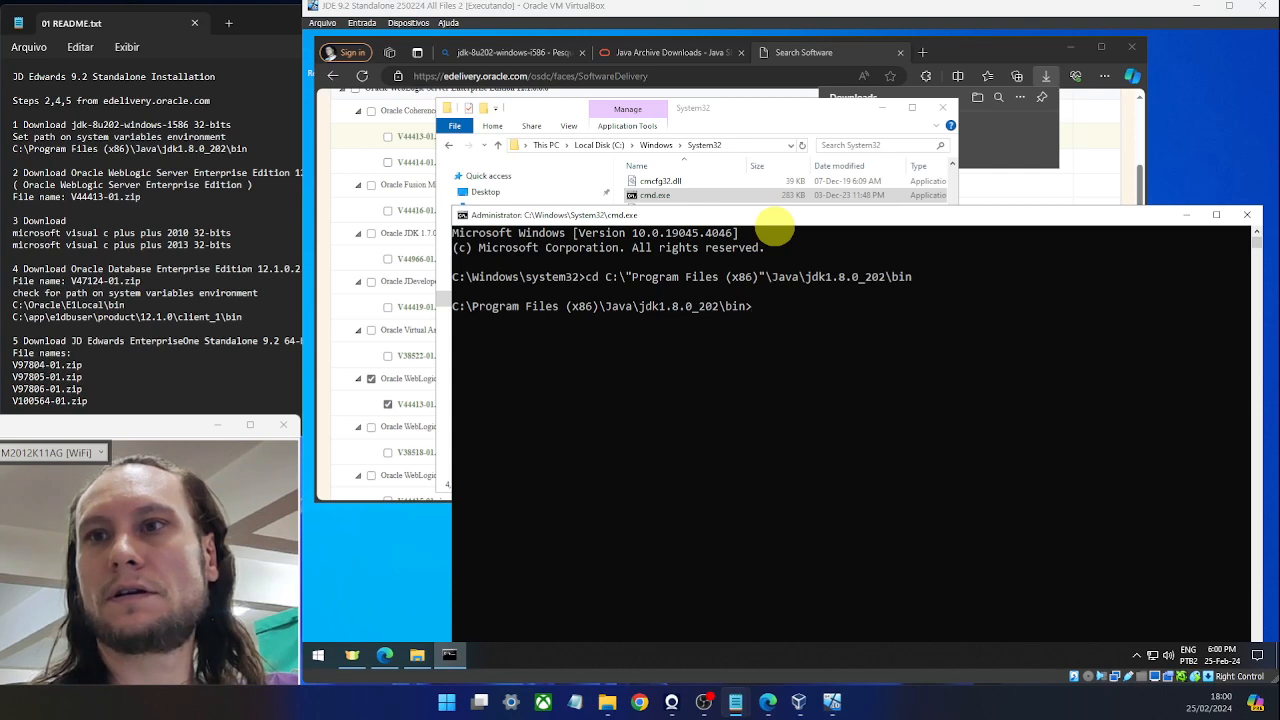
click(941, 322)
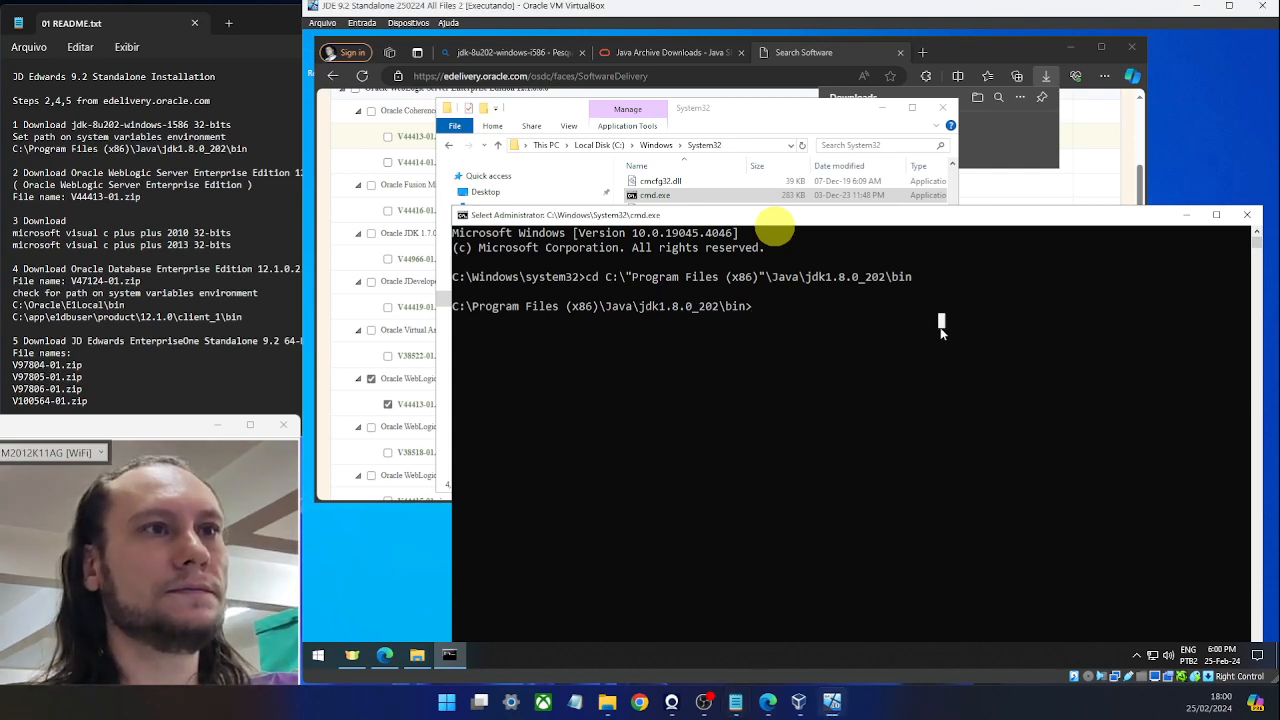
click(754, 308)
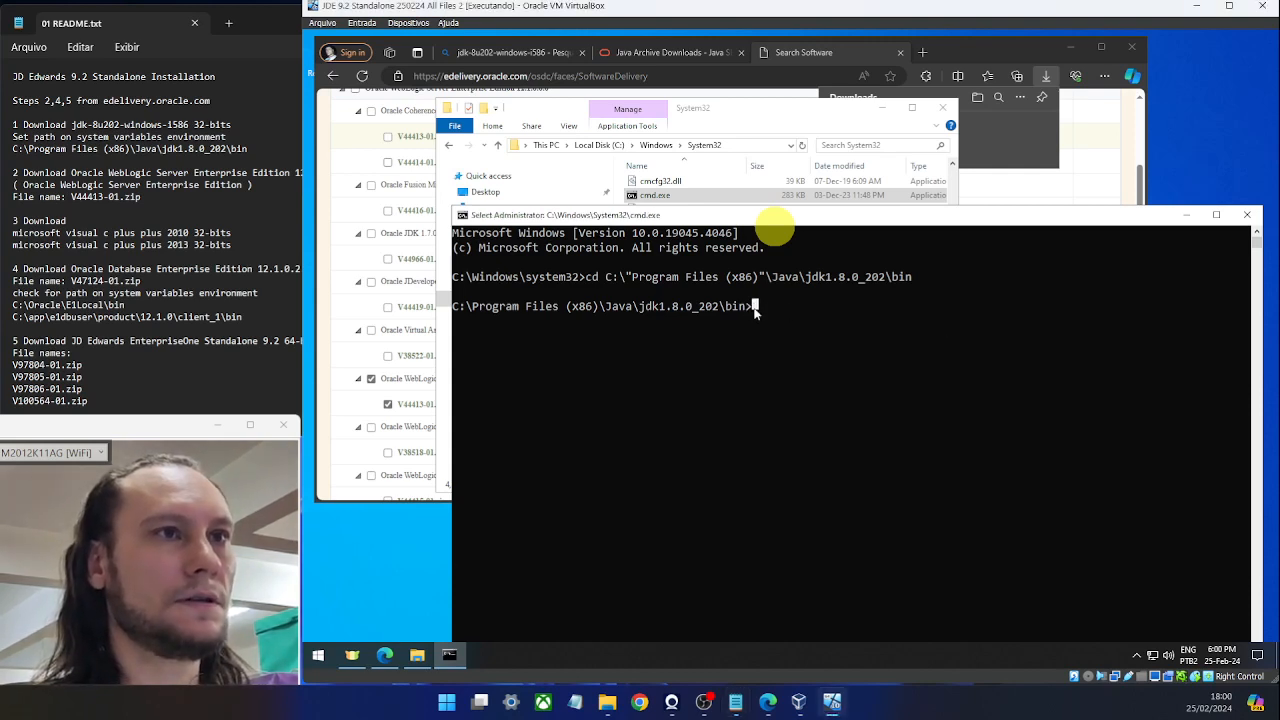
text(java -jar C:\Users\rafae\Downloads\V44413-01\fmw_12.1.3.0.0_wls.jar)
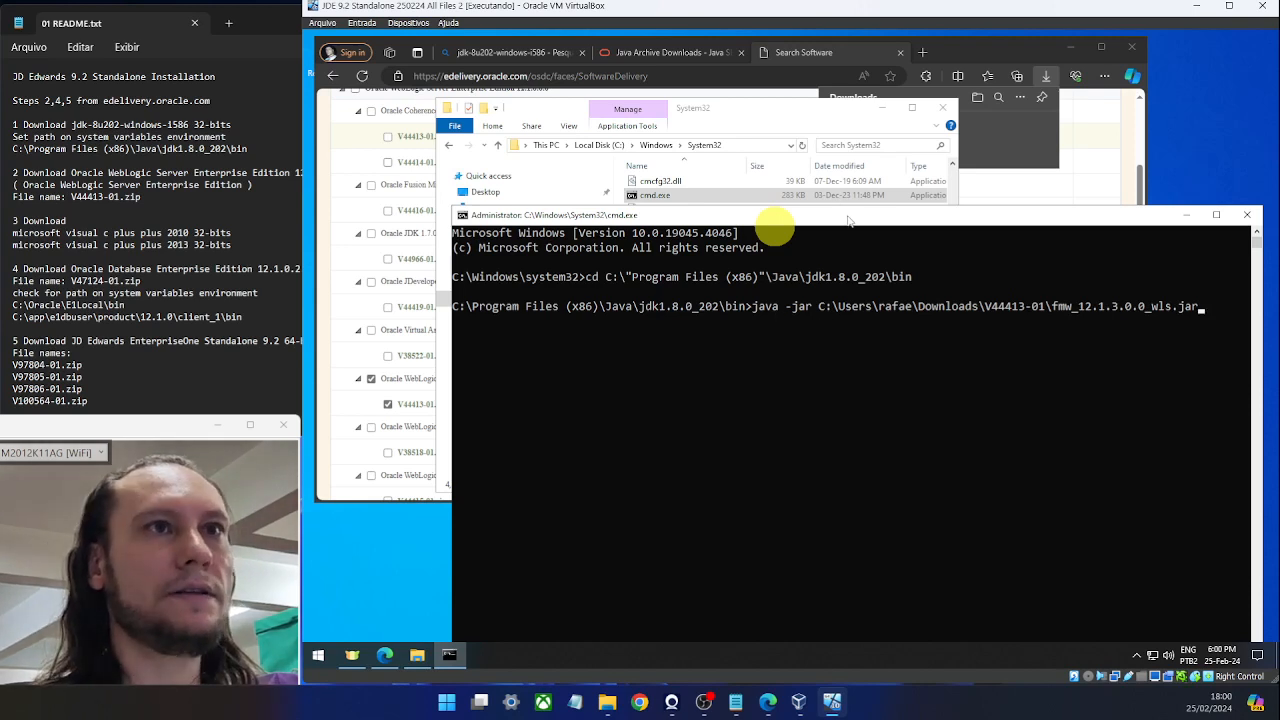
drag(848, 219, 727, 222)
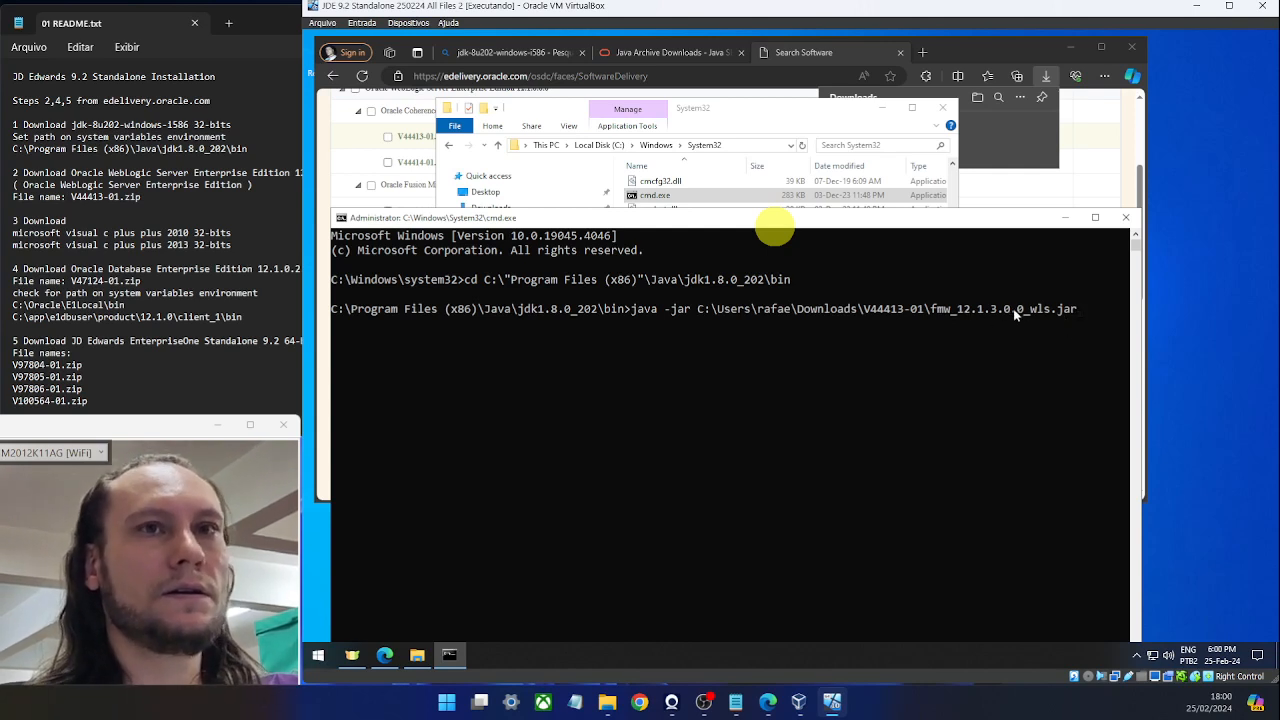
Launch the WebLogic 12.1.3.0.0 installer and install into C:\Oracle\Middleware\Oracle_Home with default settings.
key(Return)
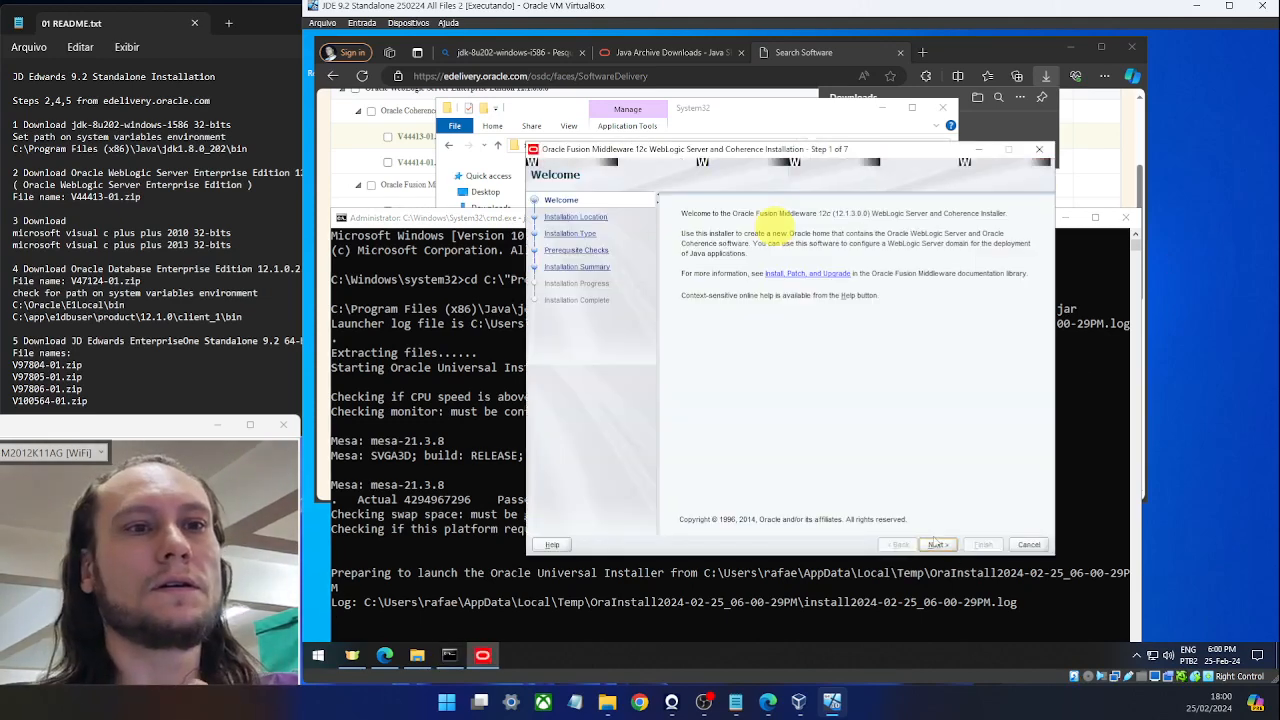
click(938, 545)
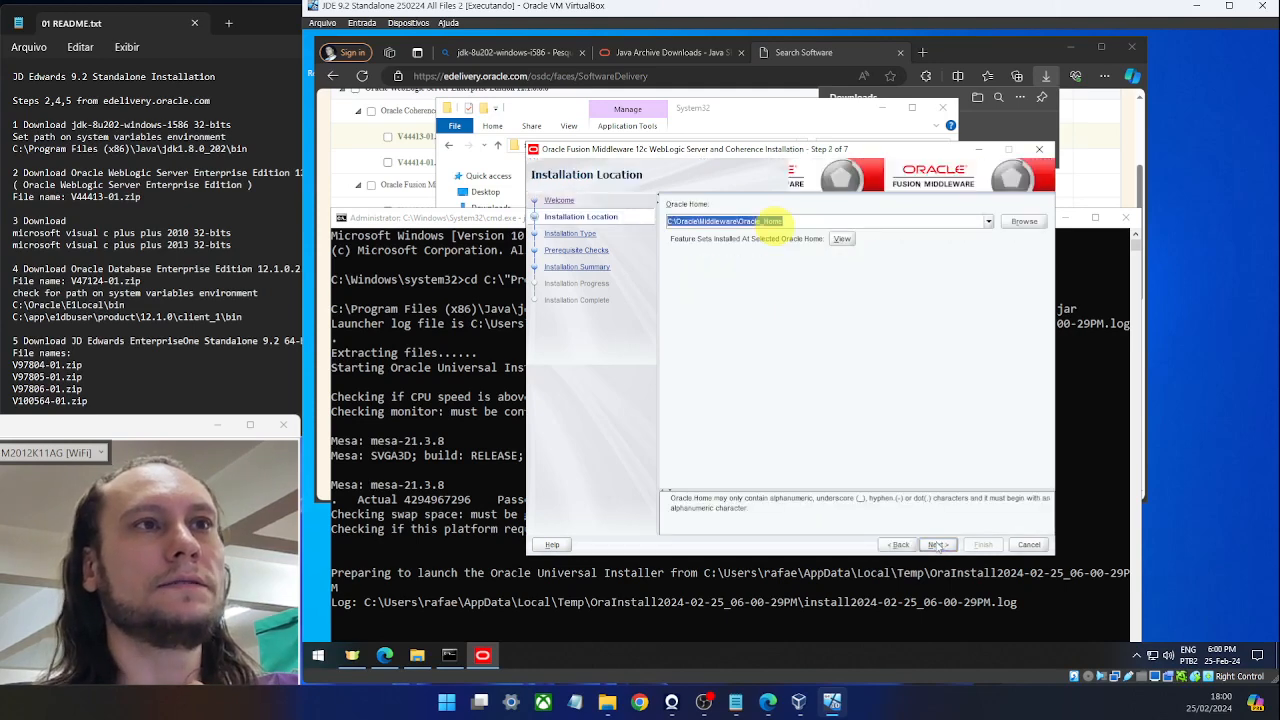
click(938, 545)
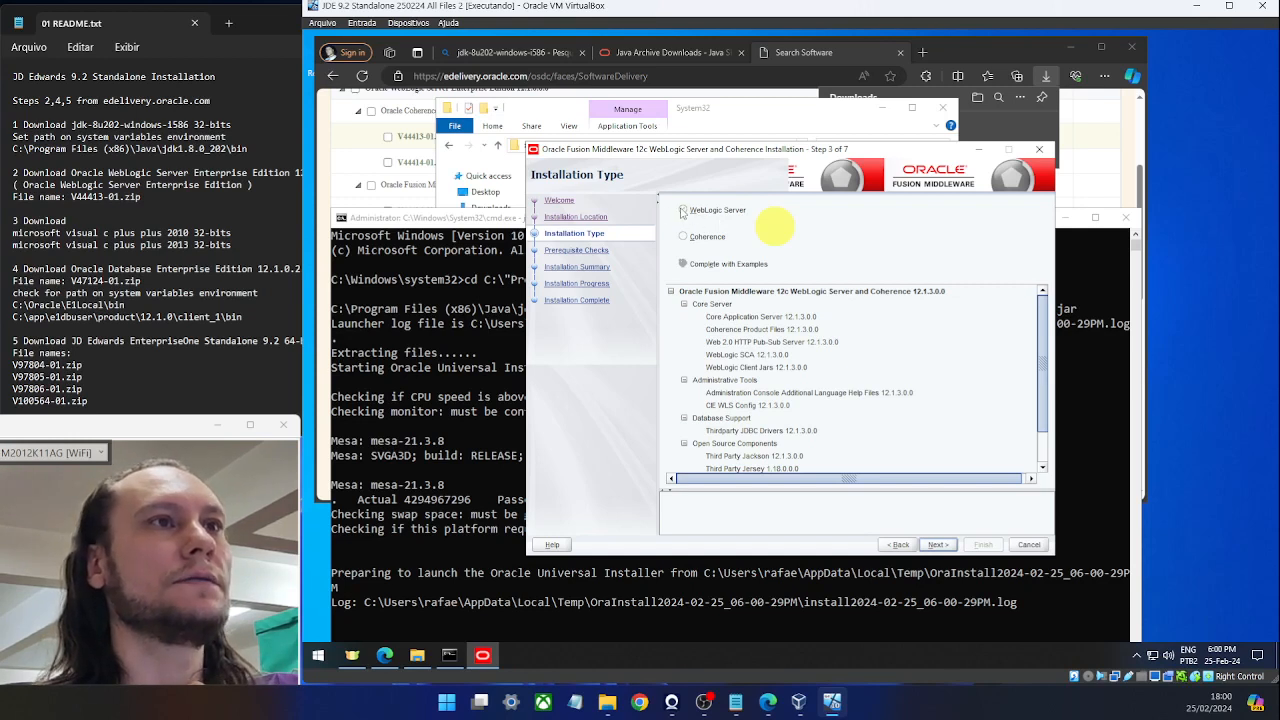
click(935, 545)
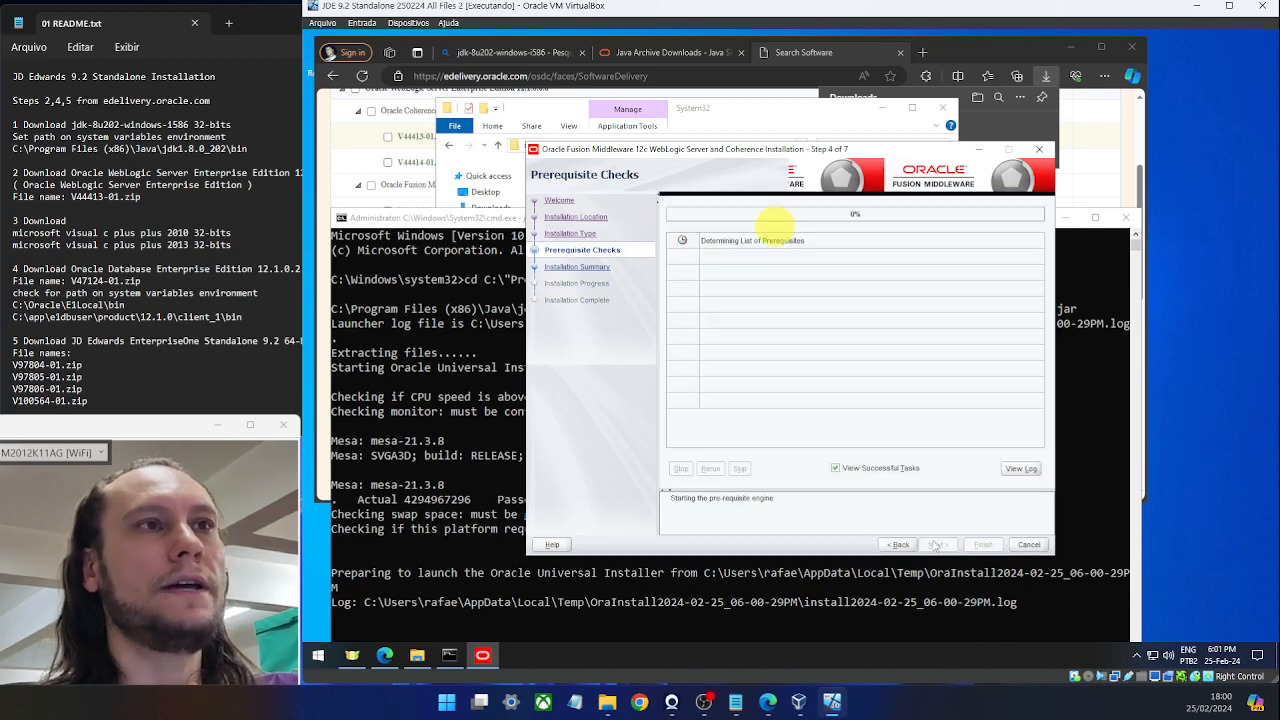
click(937, 545)
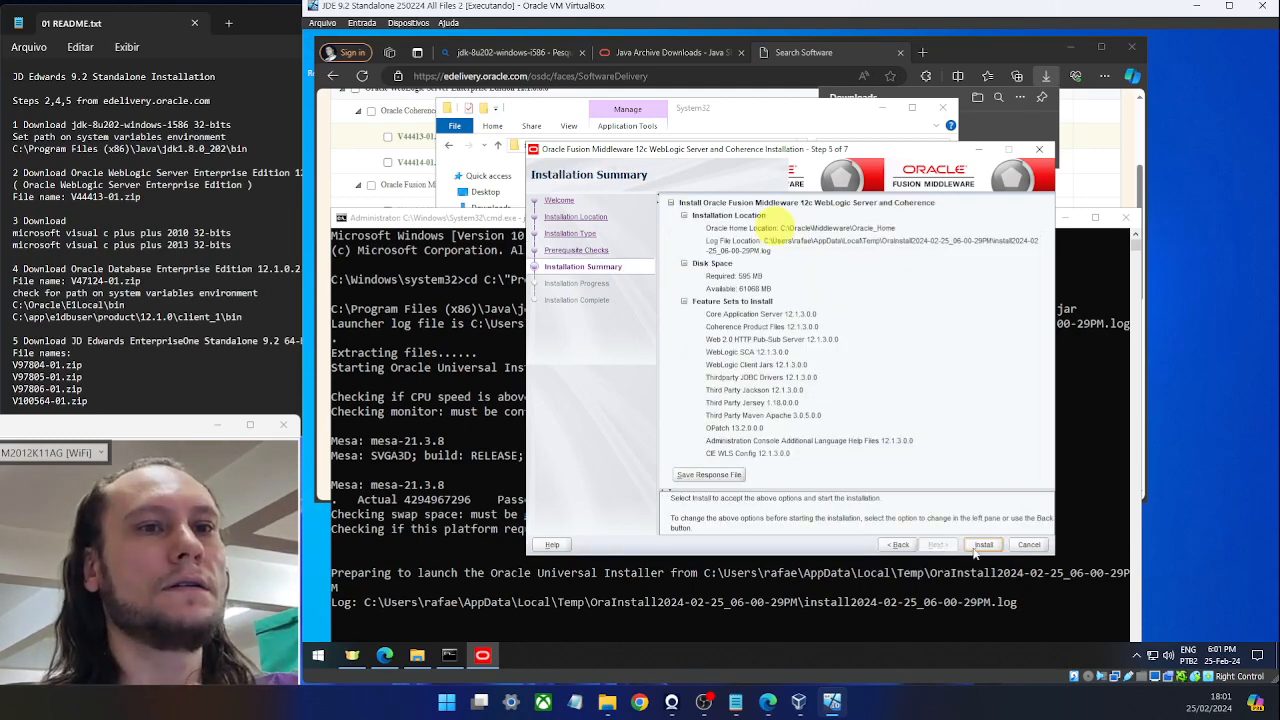
click(984, 545)
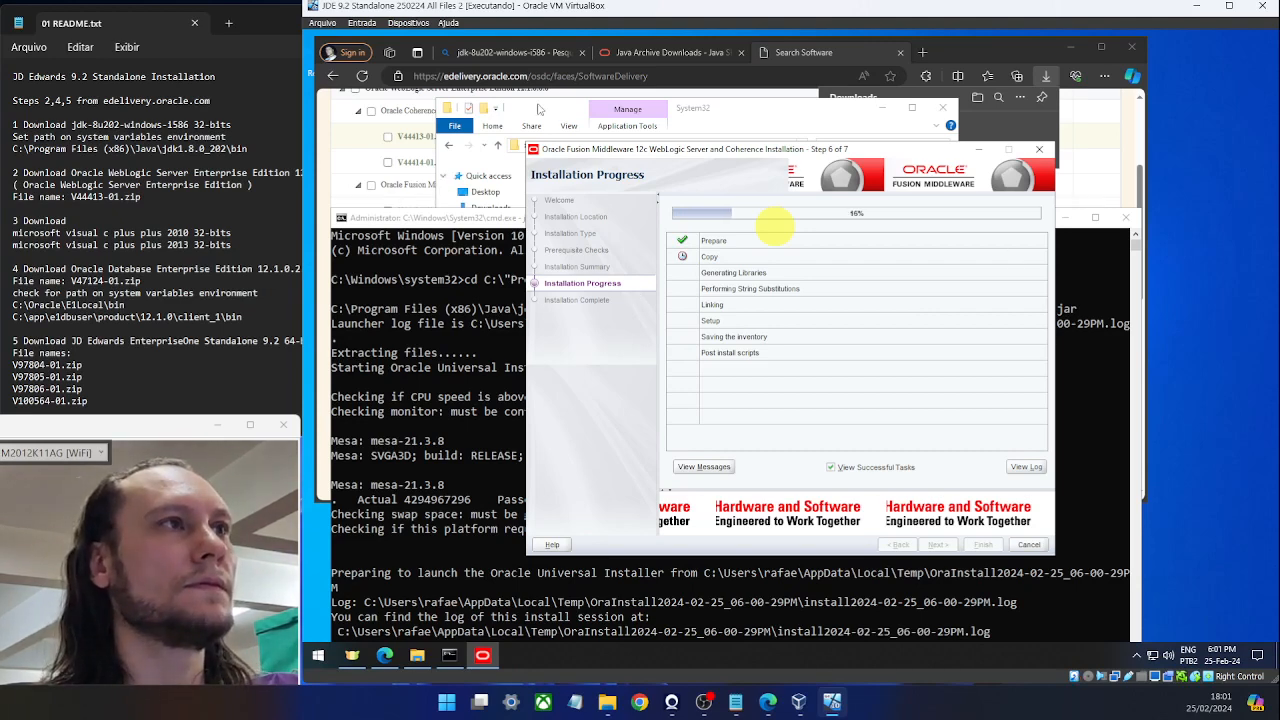
Create a desktop shortcut to cmd.exe from the System32 folder, then close the folder.
click(545, 113)
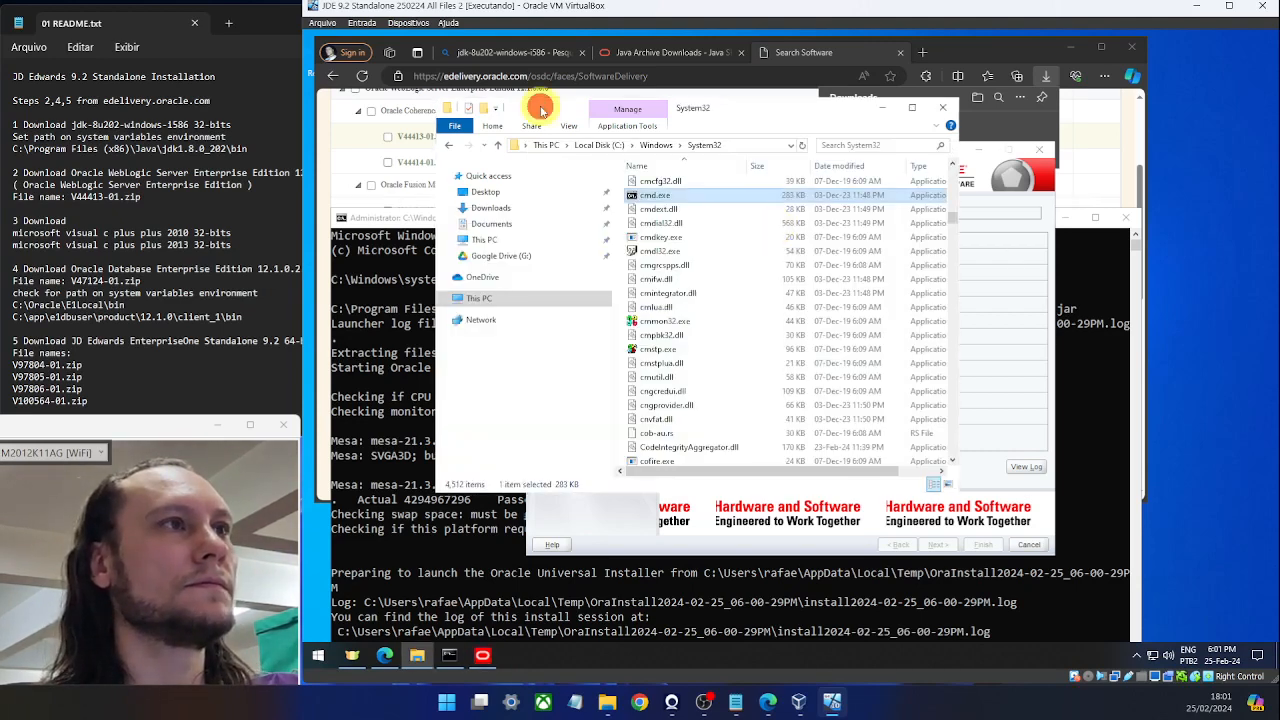
click(657, 195)
drag(1187, 262, 1186, 258)
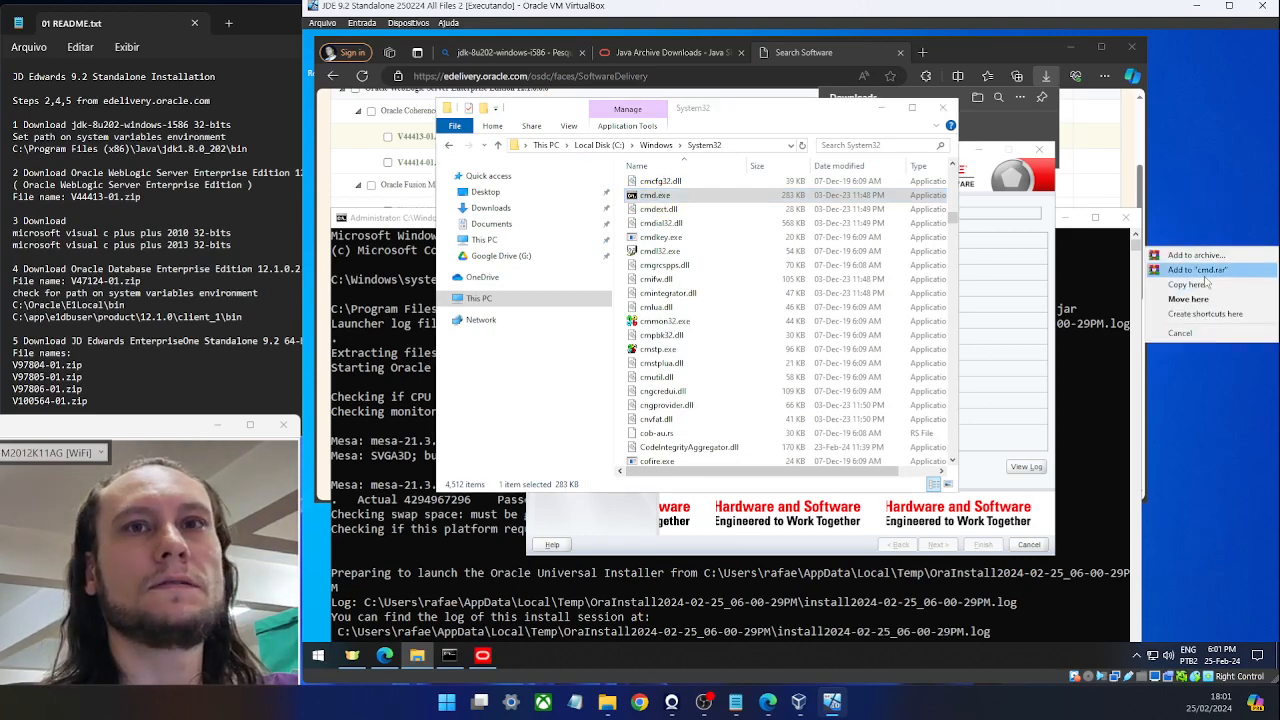
click(1203, 314)
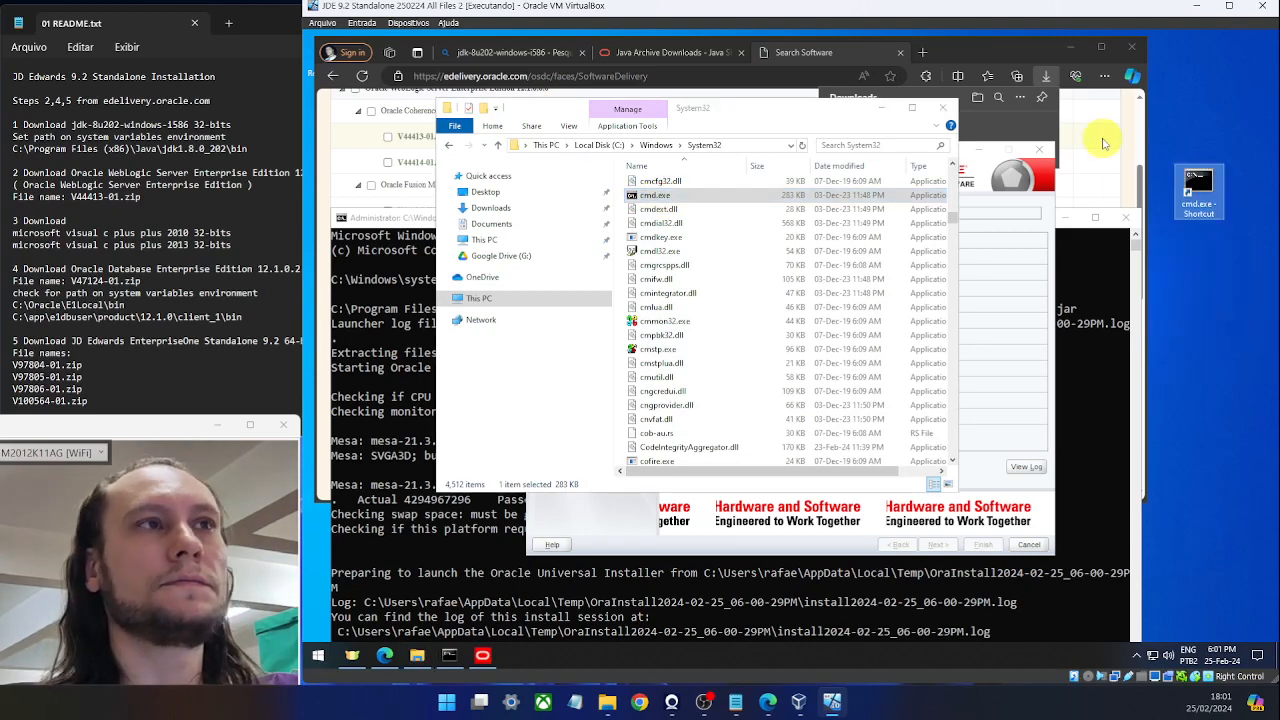
click(942, 107)
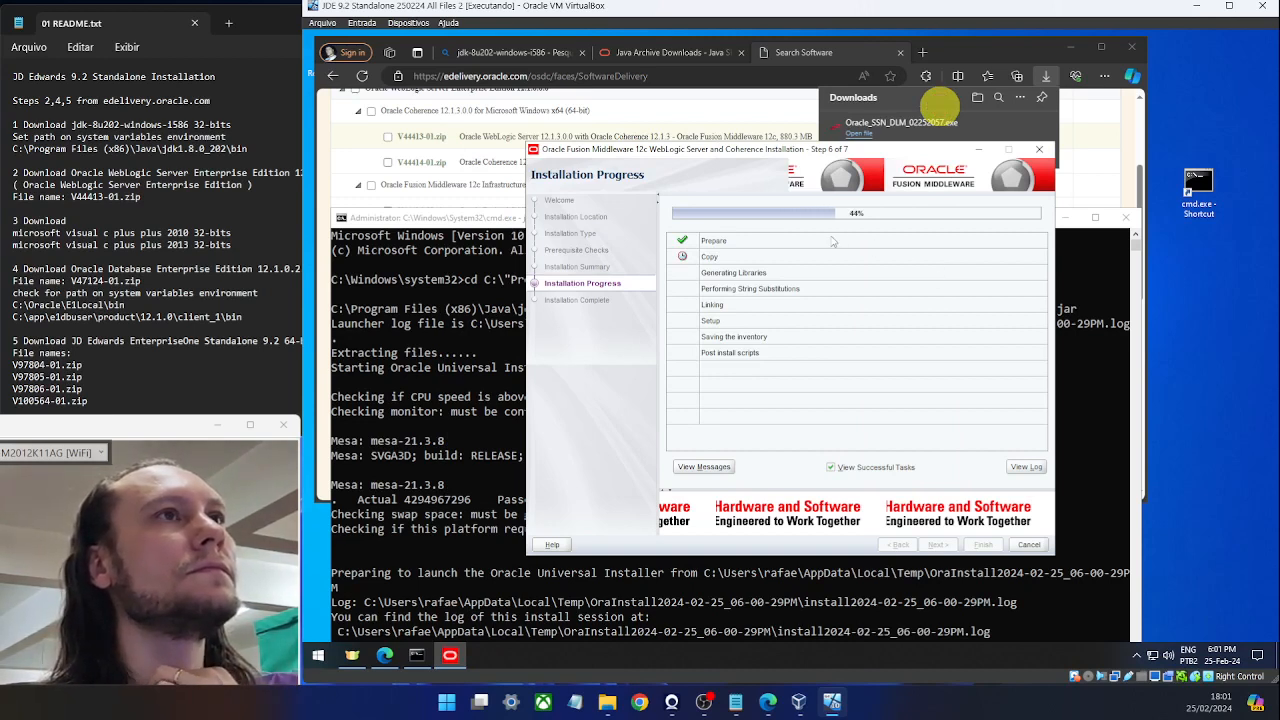
Close the Java Archive Downloads and jdk-8u202 search tabs and return to the WebLogic installer.
click(676, 56)
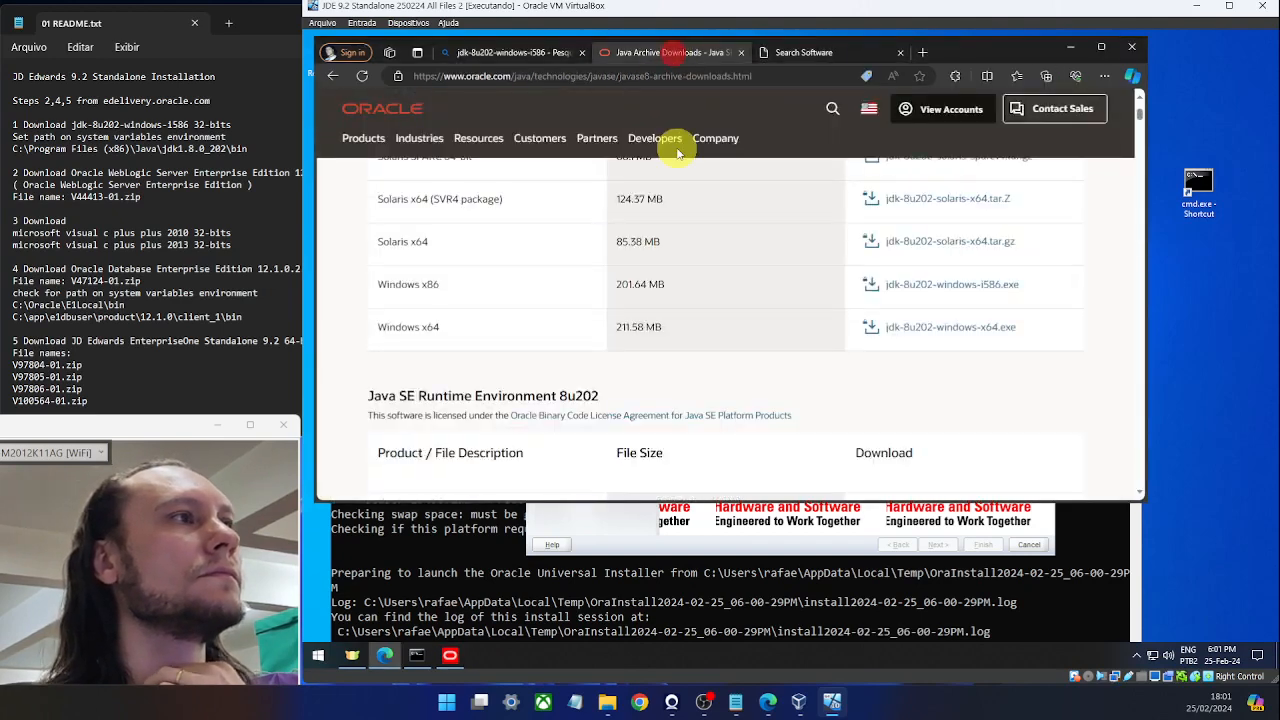
scroll(677, 137, up, 2)
click(742, 53)
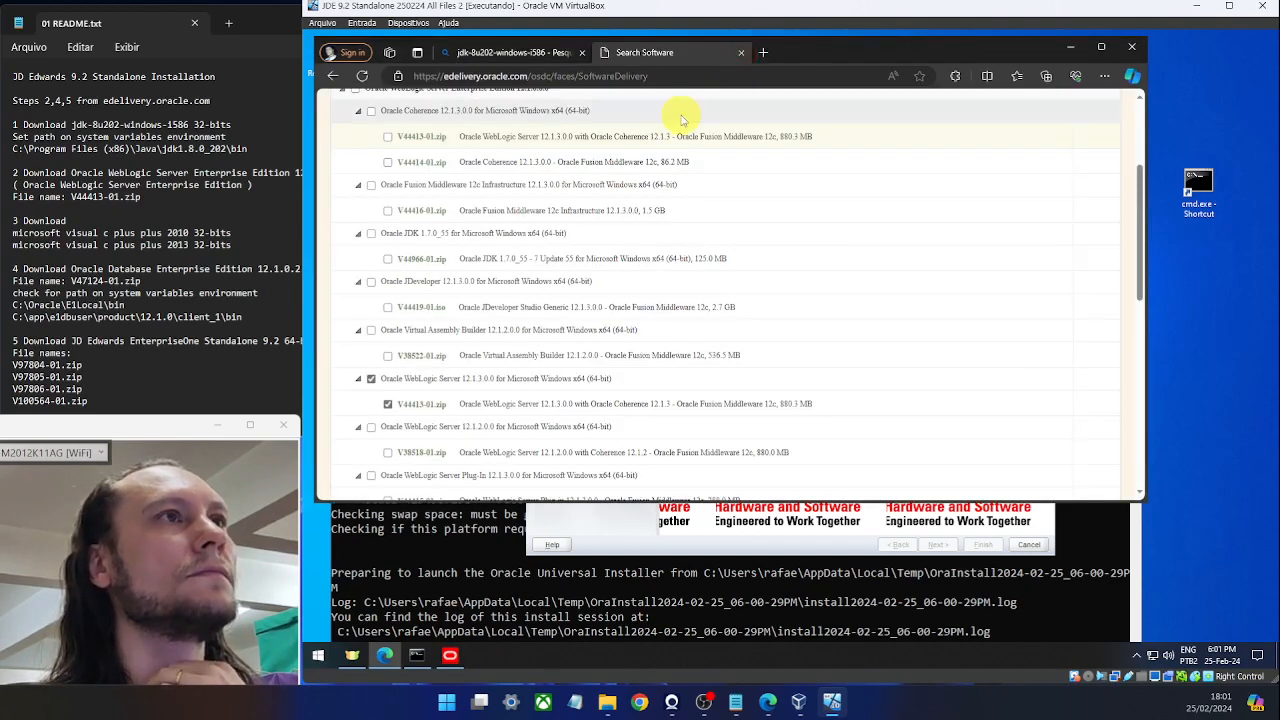
click(582, 52)
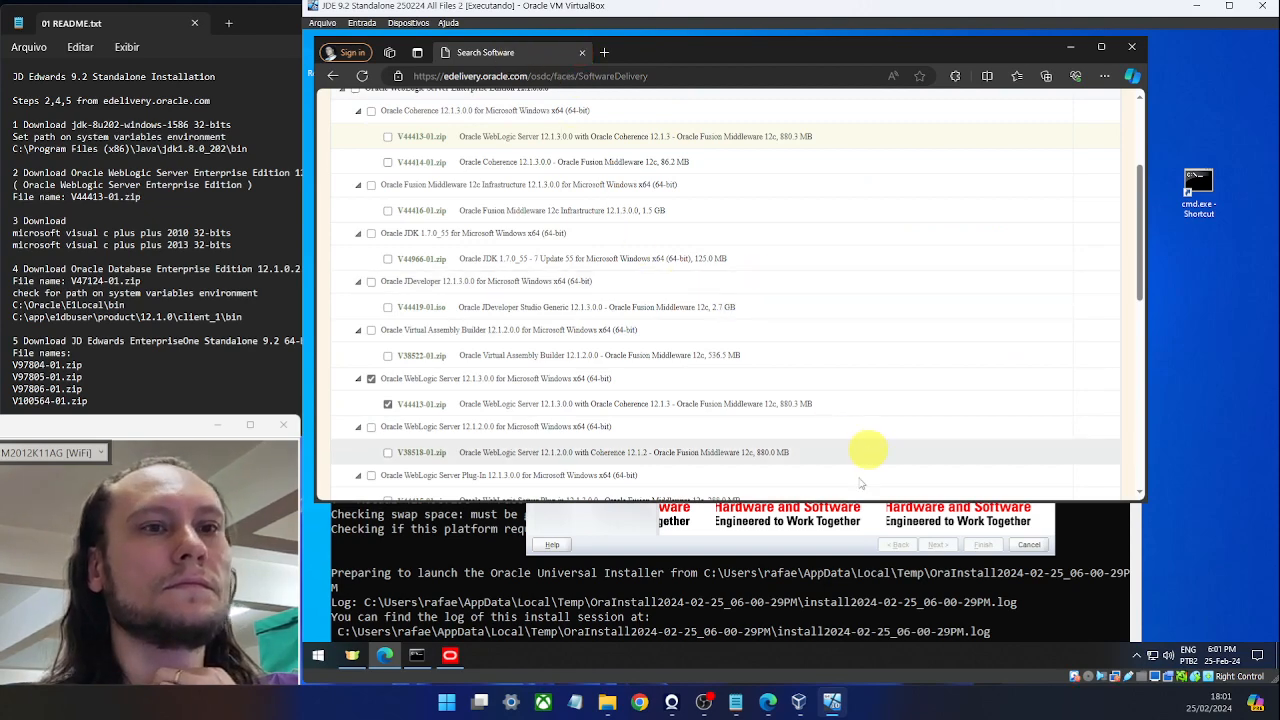
click(613, 528)
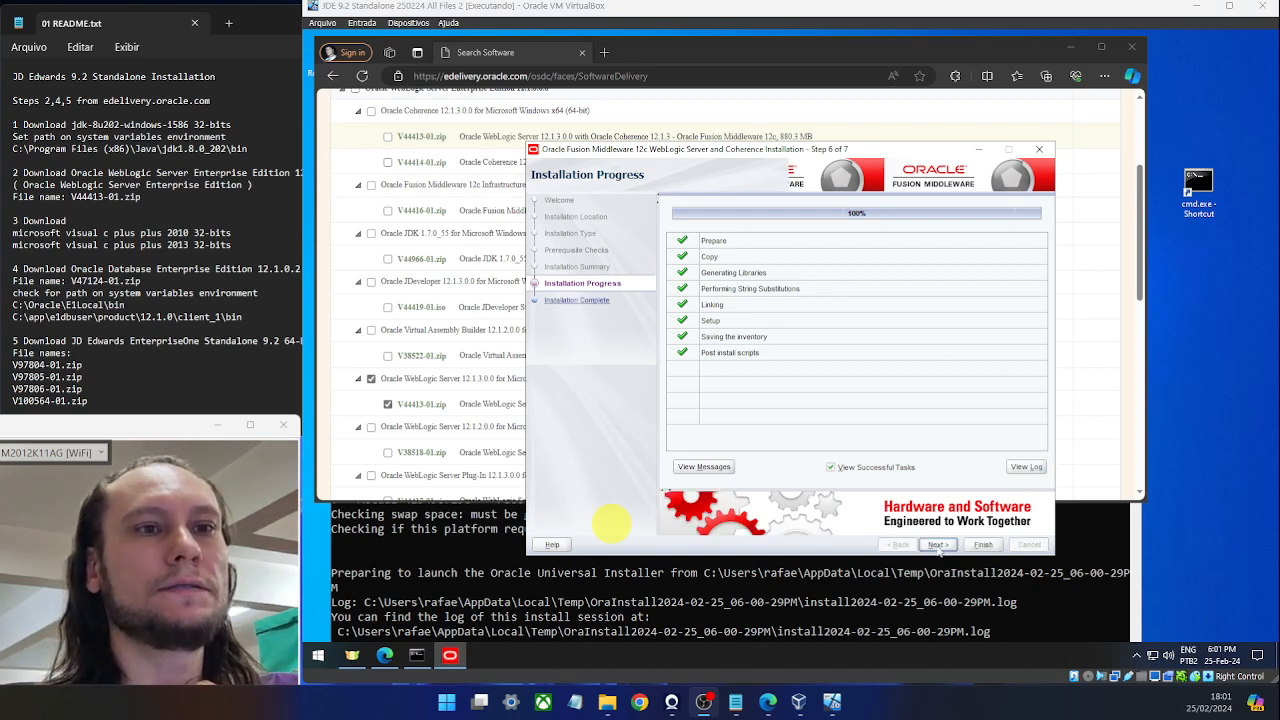
Finish the WebLogic installation with Automatically Launch the Configuration Wizard unticked.
click(937, 545)
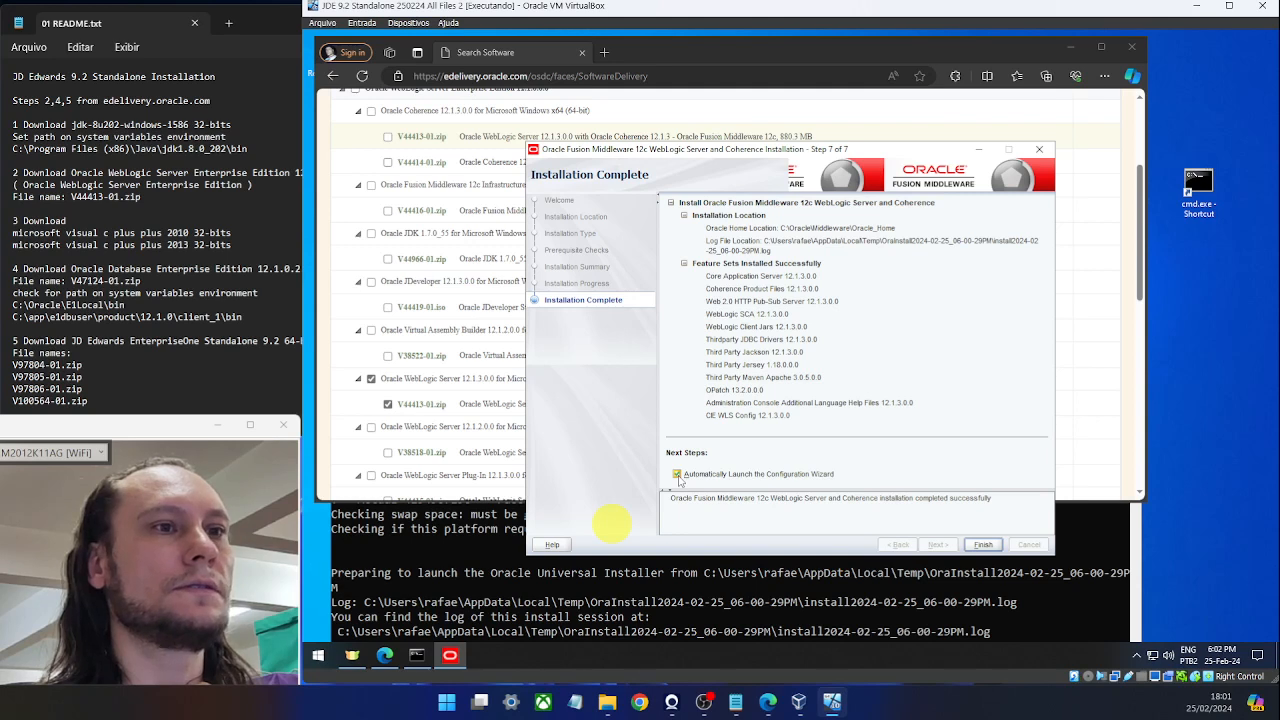
click(678, 477)
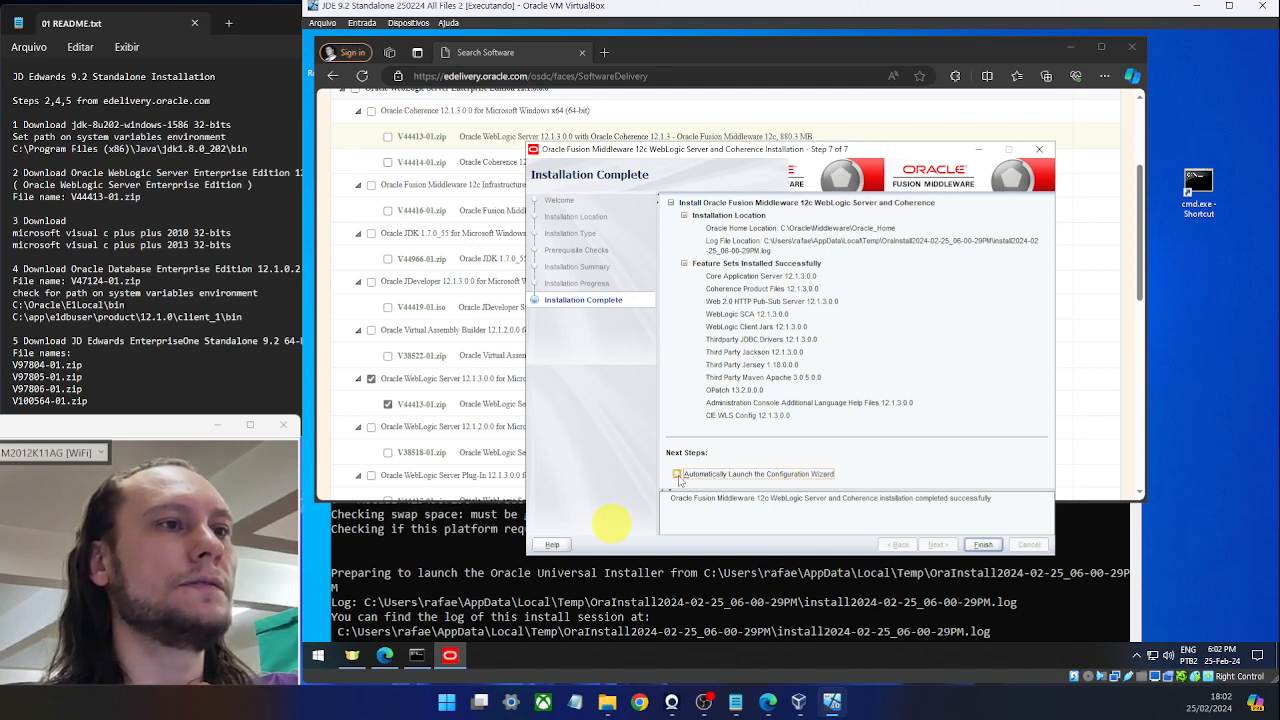
click(974, 546)
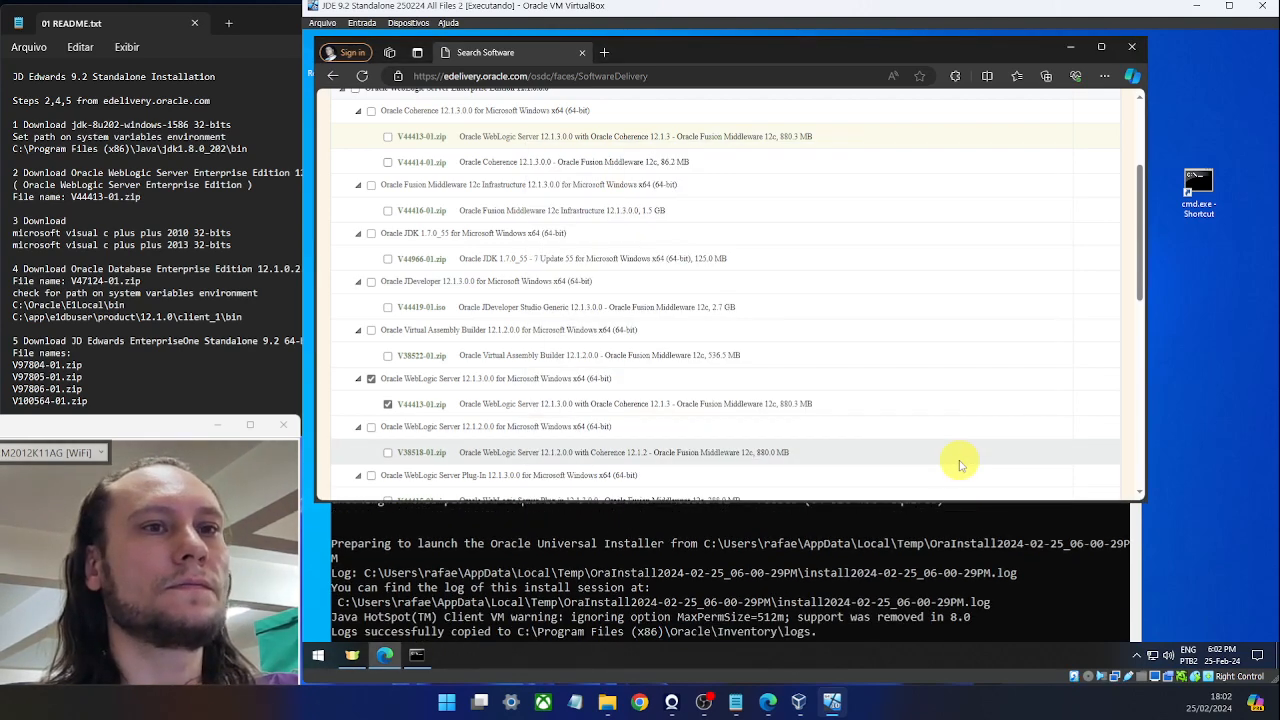
Close the command prompt window and bring the README notes forward.
click(836, 566)
scroll(848, 520, down, 2)
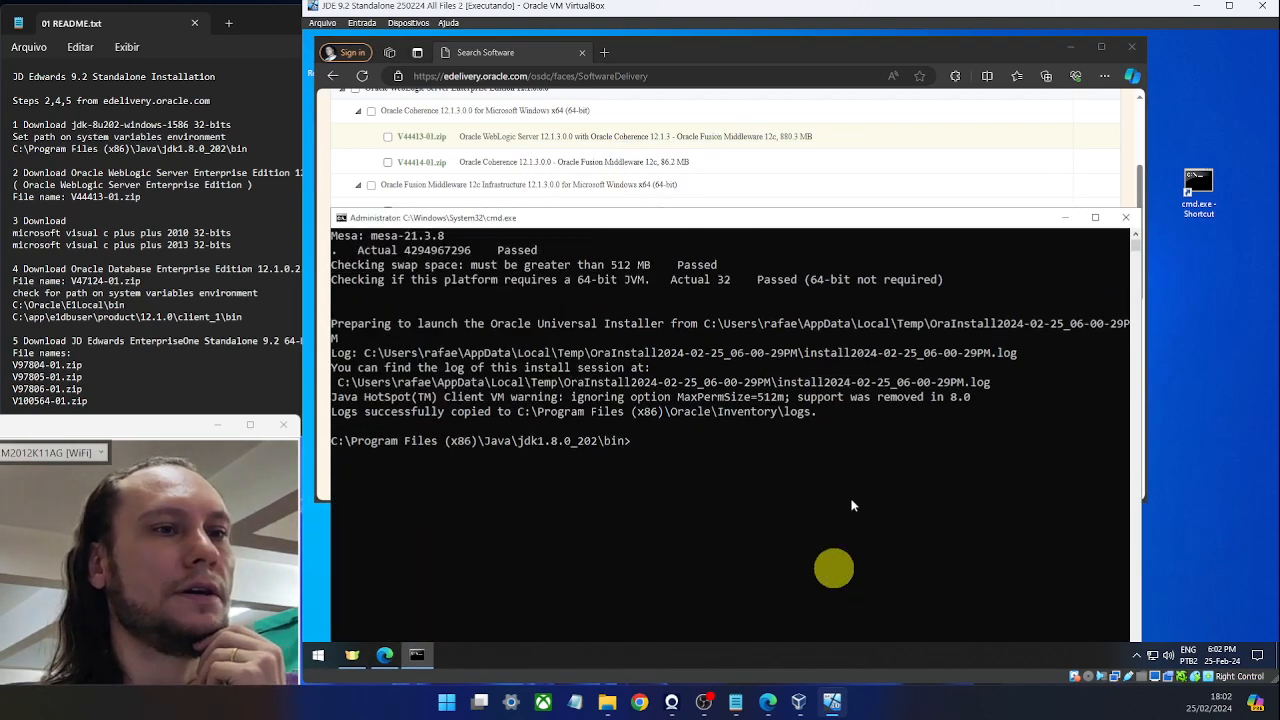
scroll(787, 429, up, 2)
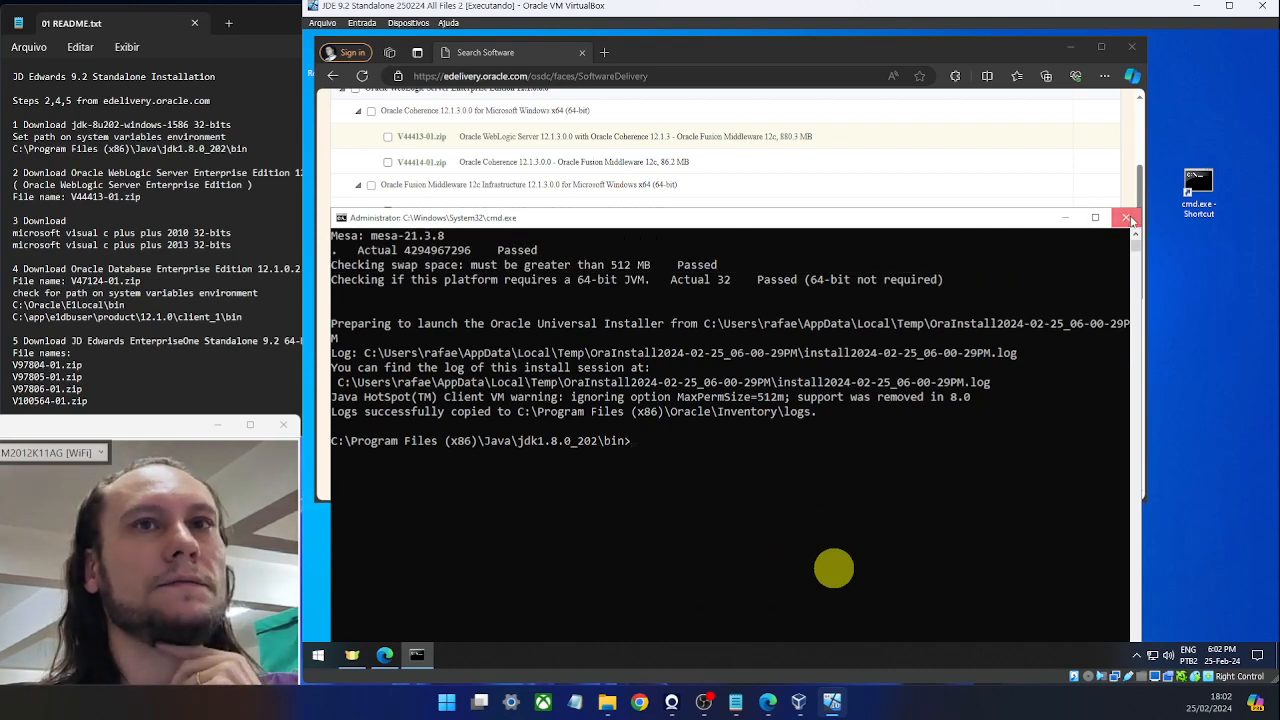
click(1125, 217)
click(160, 198)
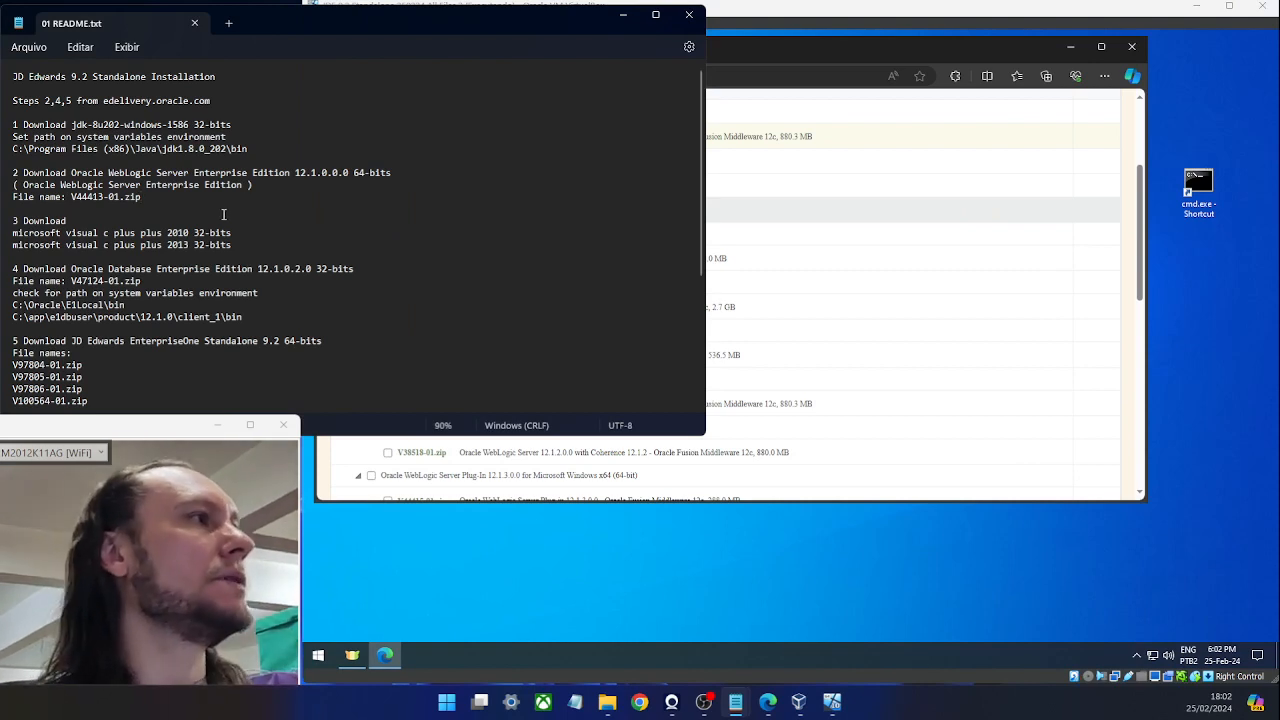
Search Bing in a new tab for 'microsoft visual c plus plus 2010 32 bits' copied from the README.
drag(189, 234, 11, 237)
key(ctrl+c)
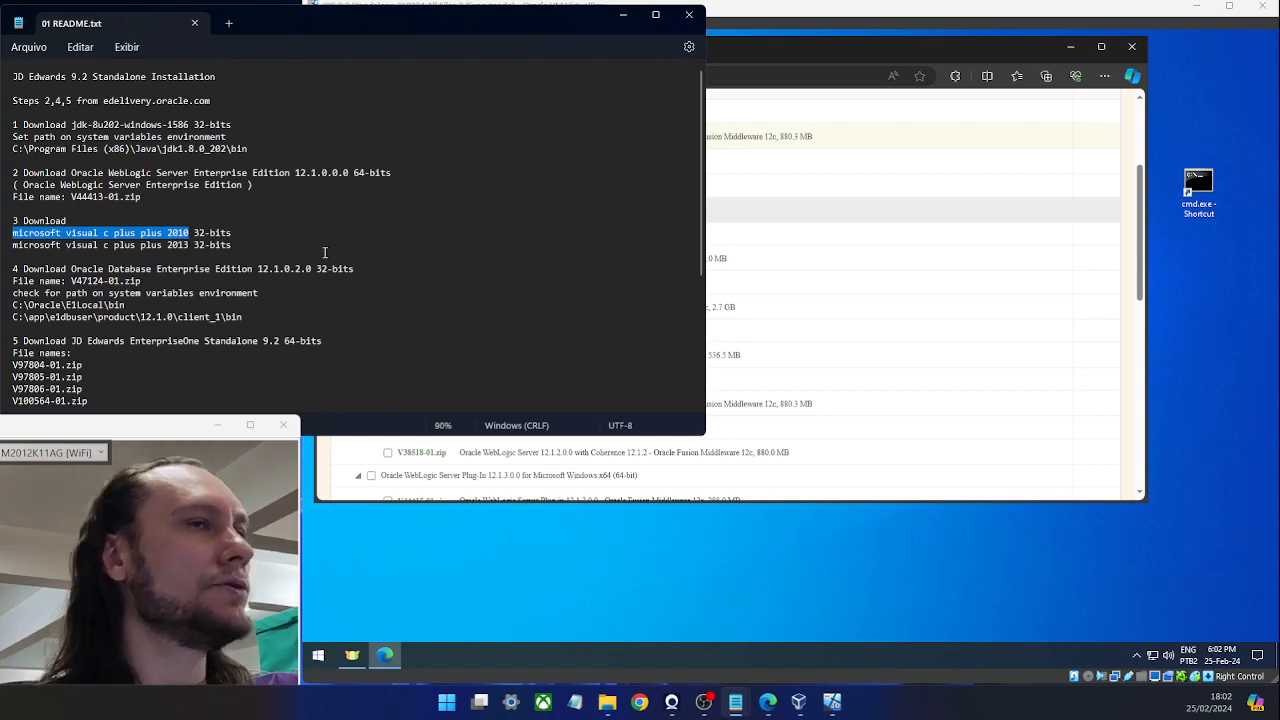
click(803, 49)
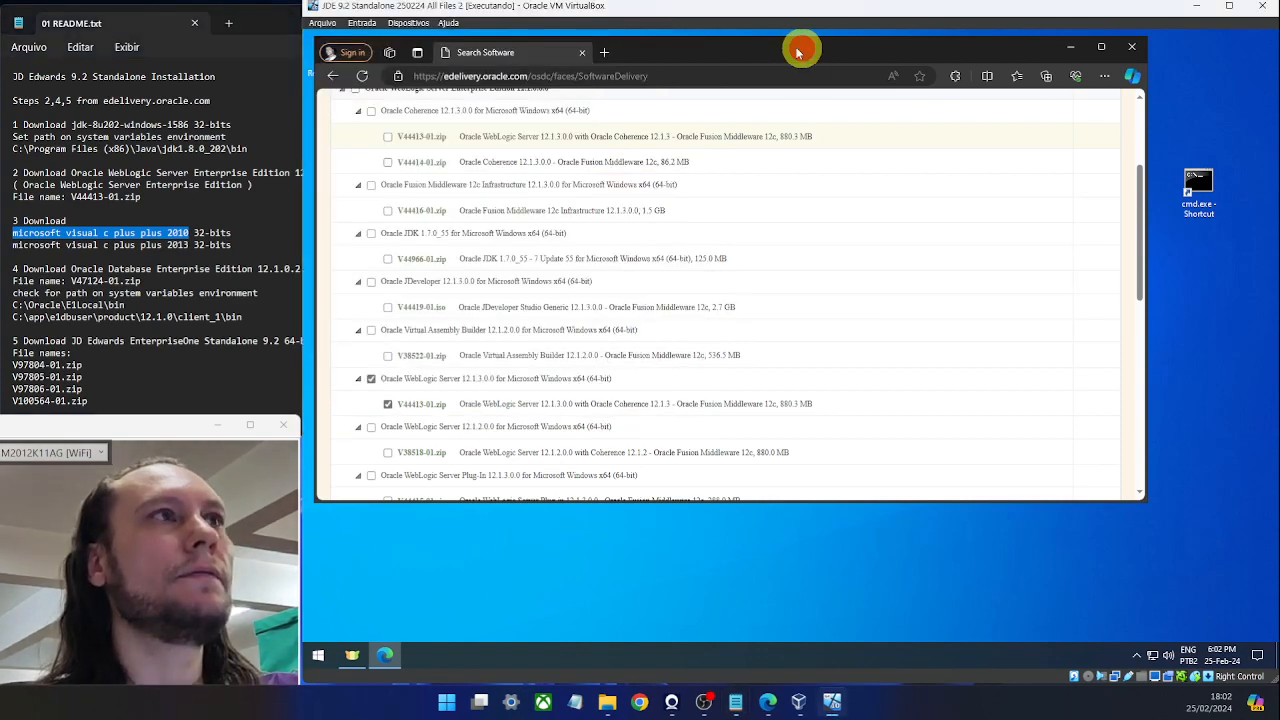
click(604, 52)
key(ctrl+v)
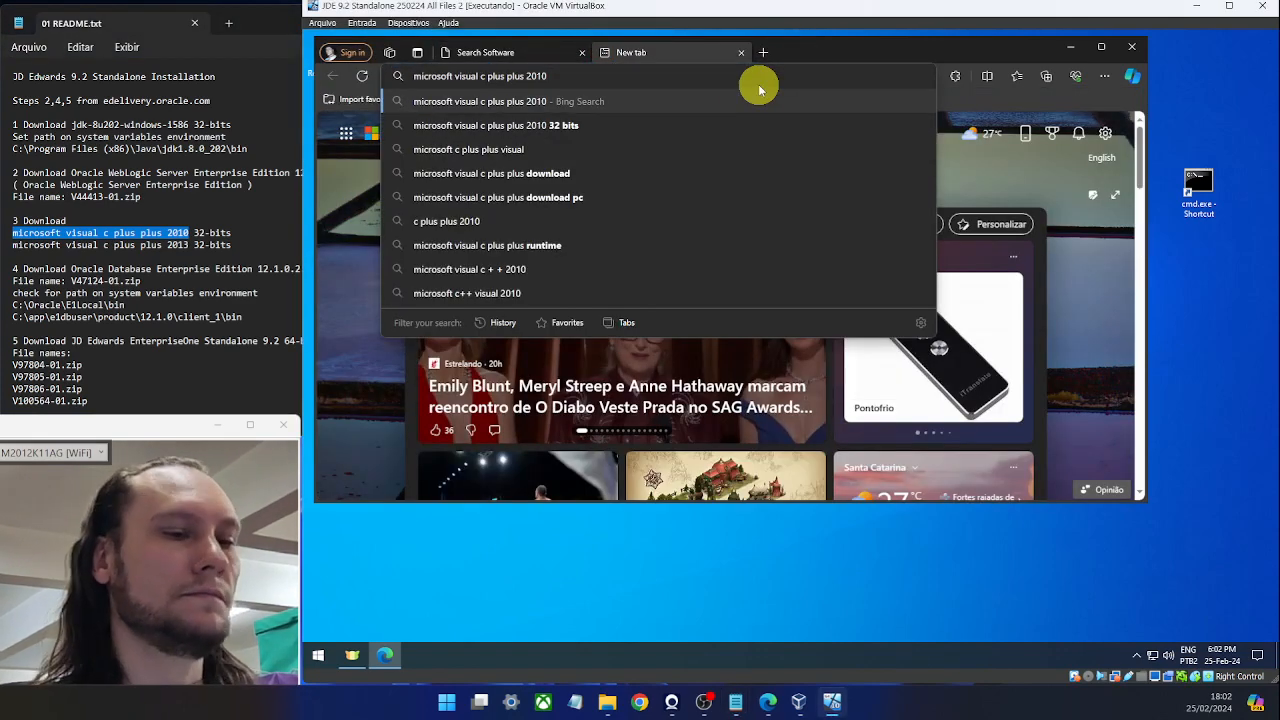
text(32 bits)
key(Return)
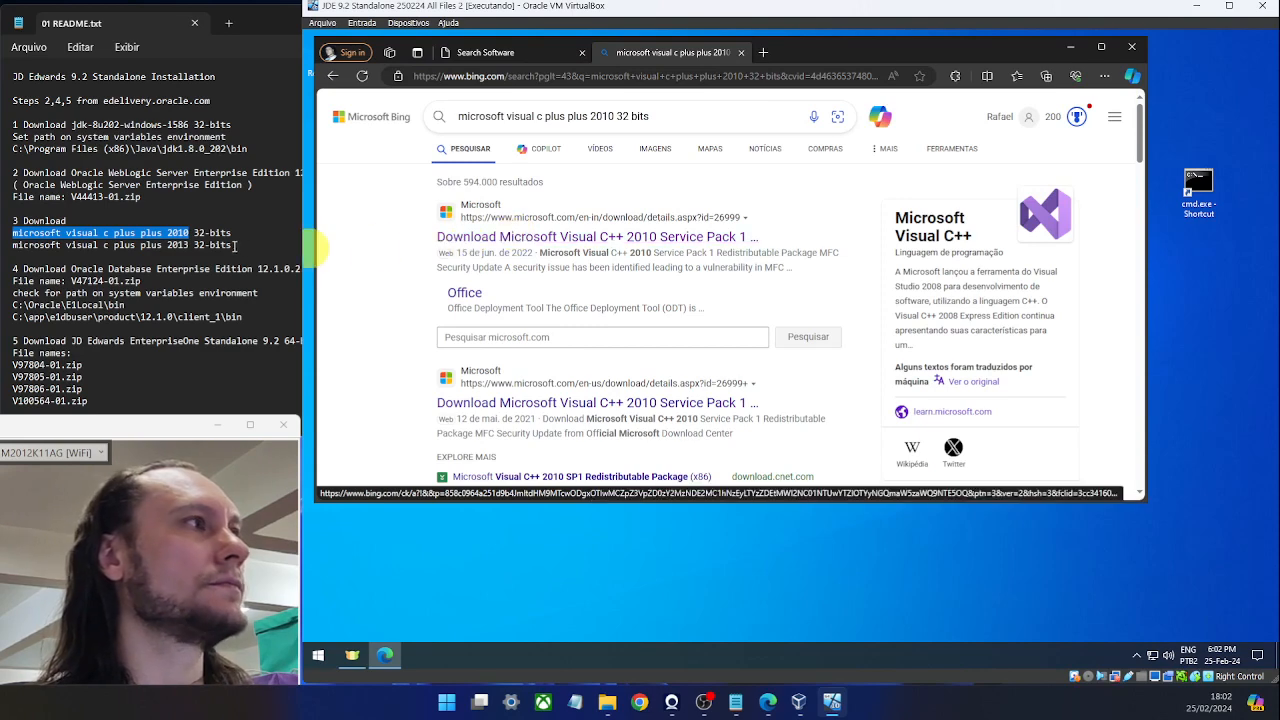
Replace the query with 'microsoft visual c plus plus 2013 32 bits' from the README.
drag(193, 245, 8, 248)
key(ctrl+c)
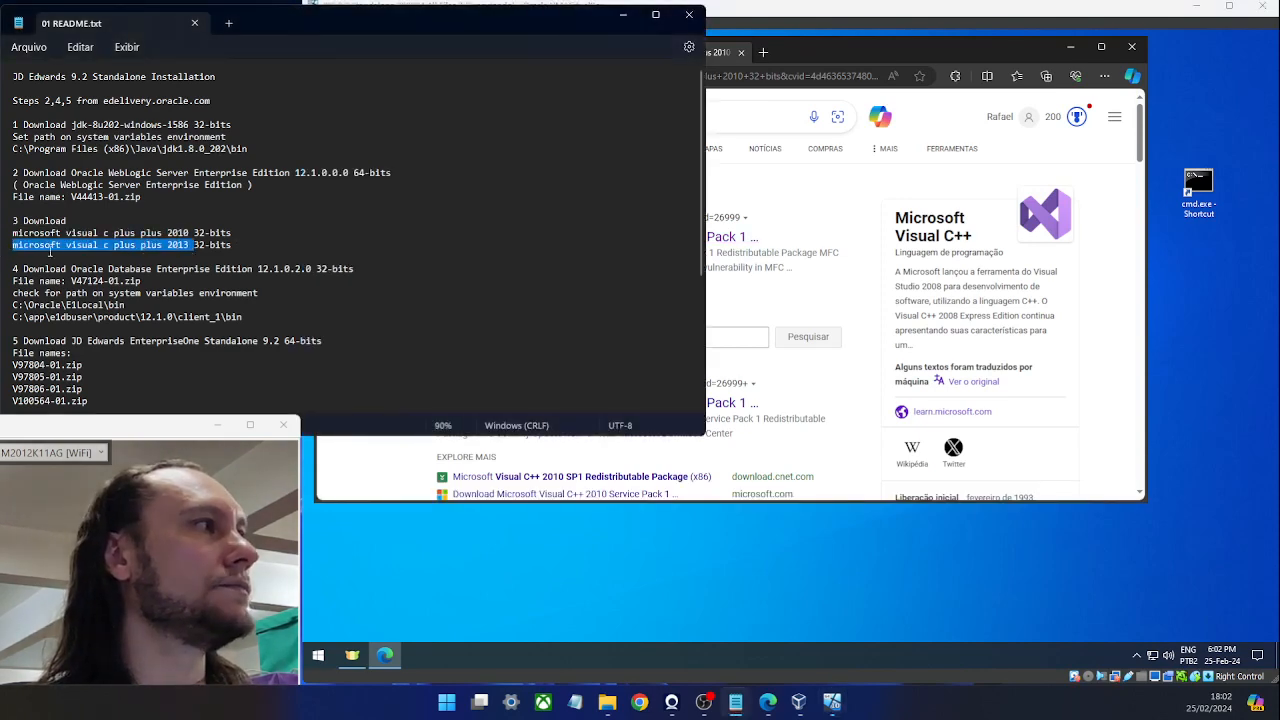
click(823, 51)
click(672, 116)
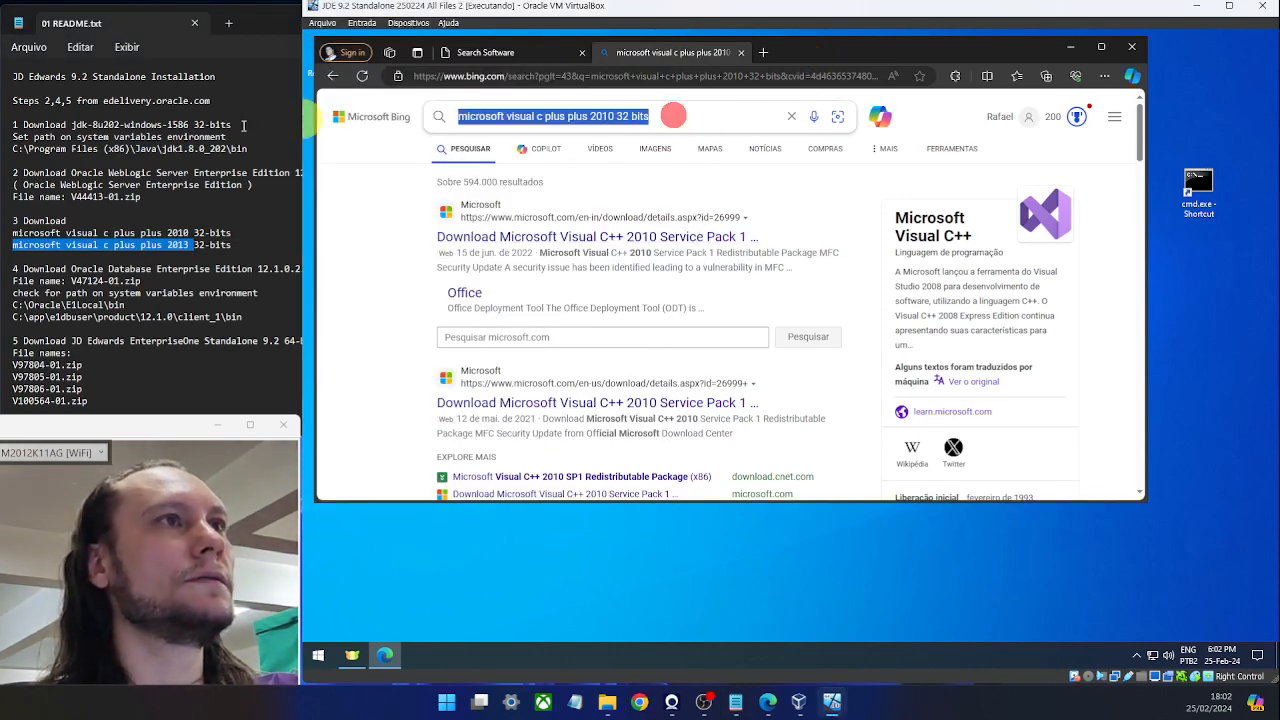
key(ctrl+v)
key(Tab)
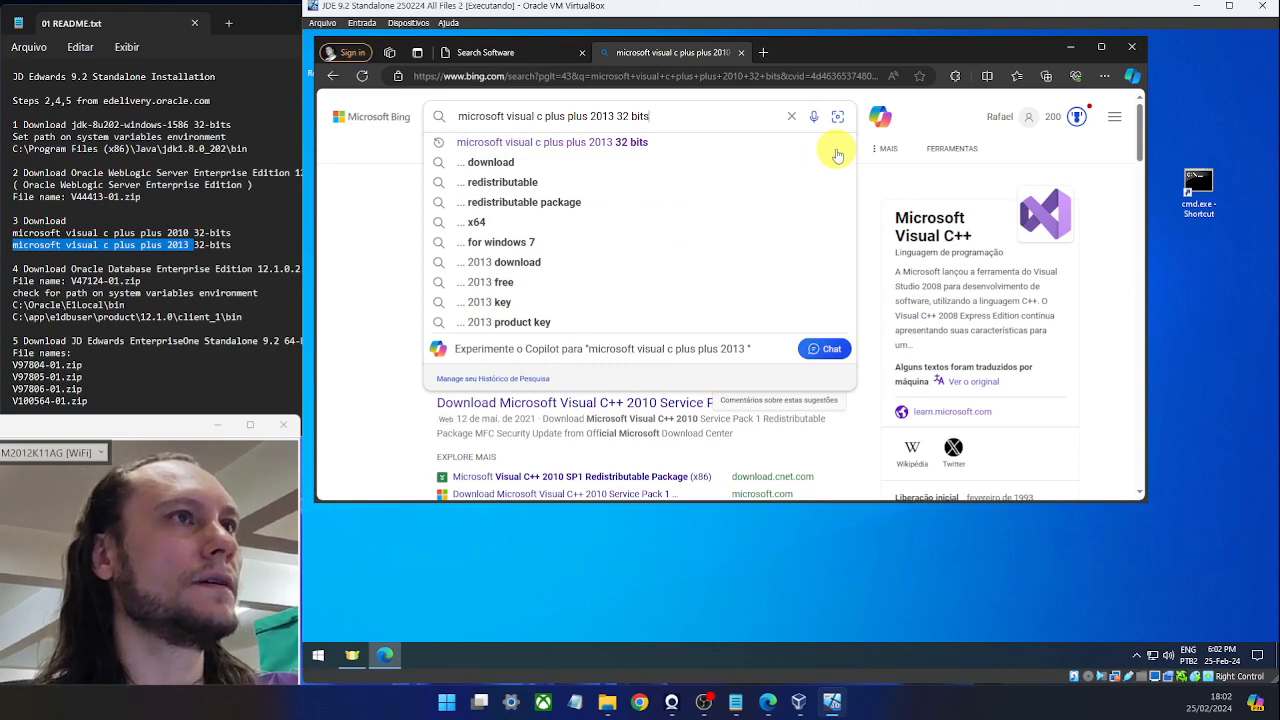
key(Return)
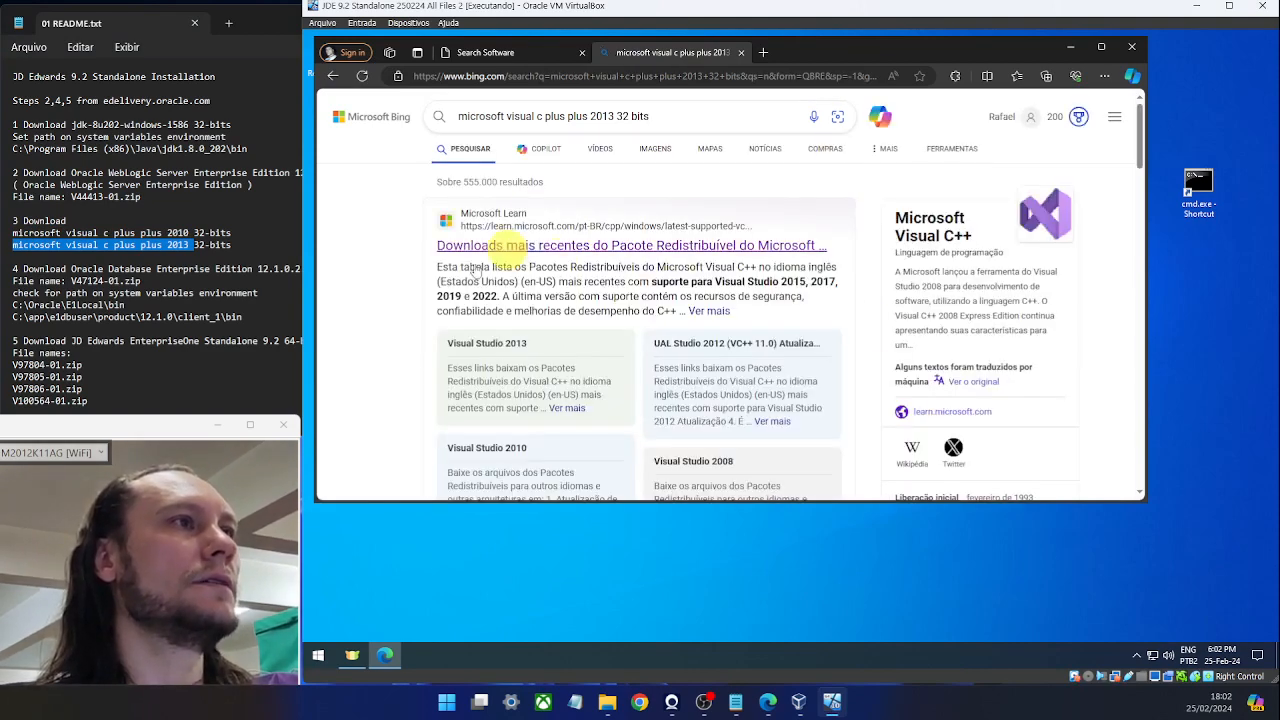
Trim the query to 'microsoft visual c plus plus 2013' and search again.
click(681, 116)
key(BackSpace)
key(BackSpace)
key(BackSpace)
key(BackSpace)
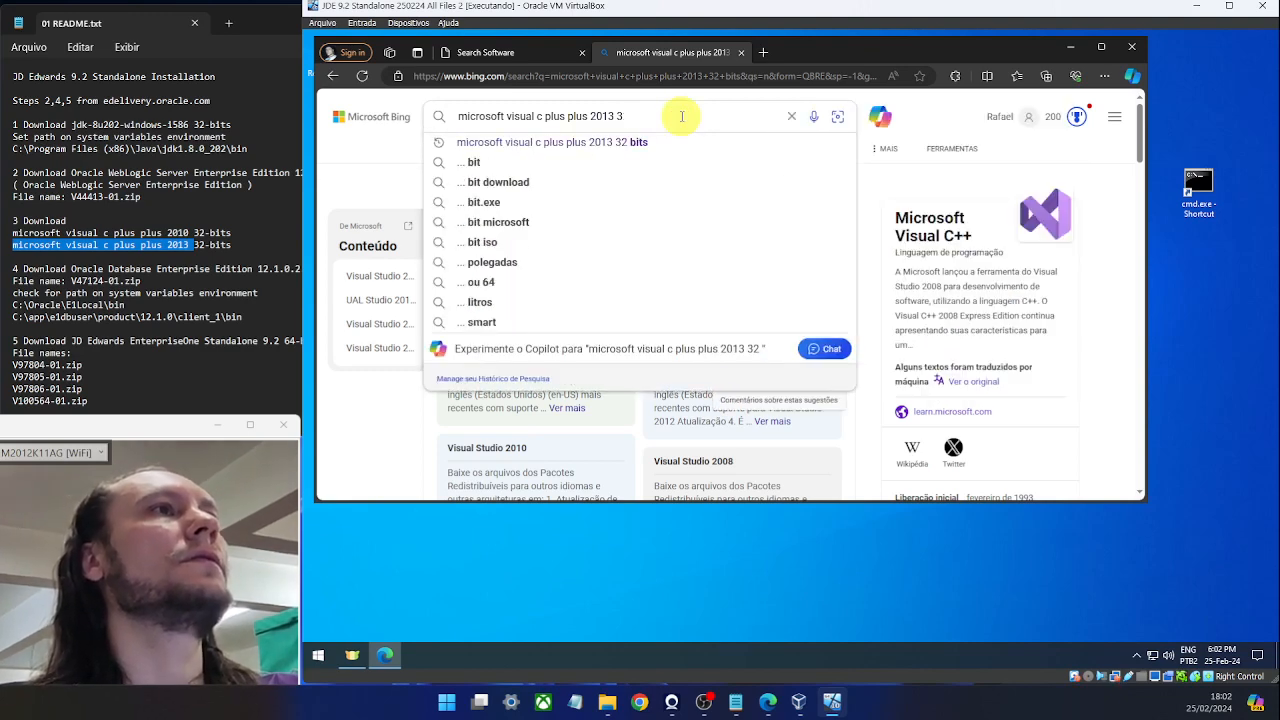
key(BackSpace)
key(BackSpace)
key(Return)
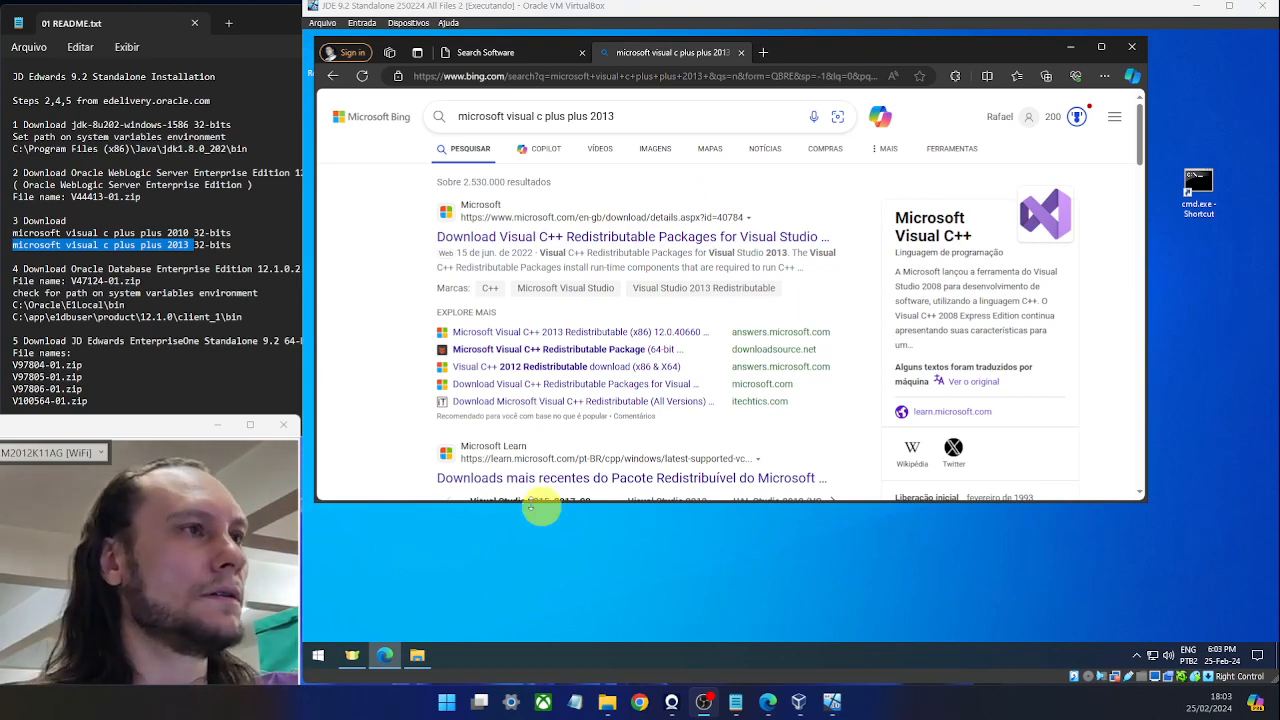
Install the Visual C++ 2010 32-bit redistributable from the Downloads folder.
click(417, 660)
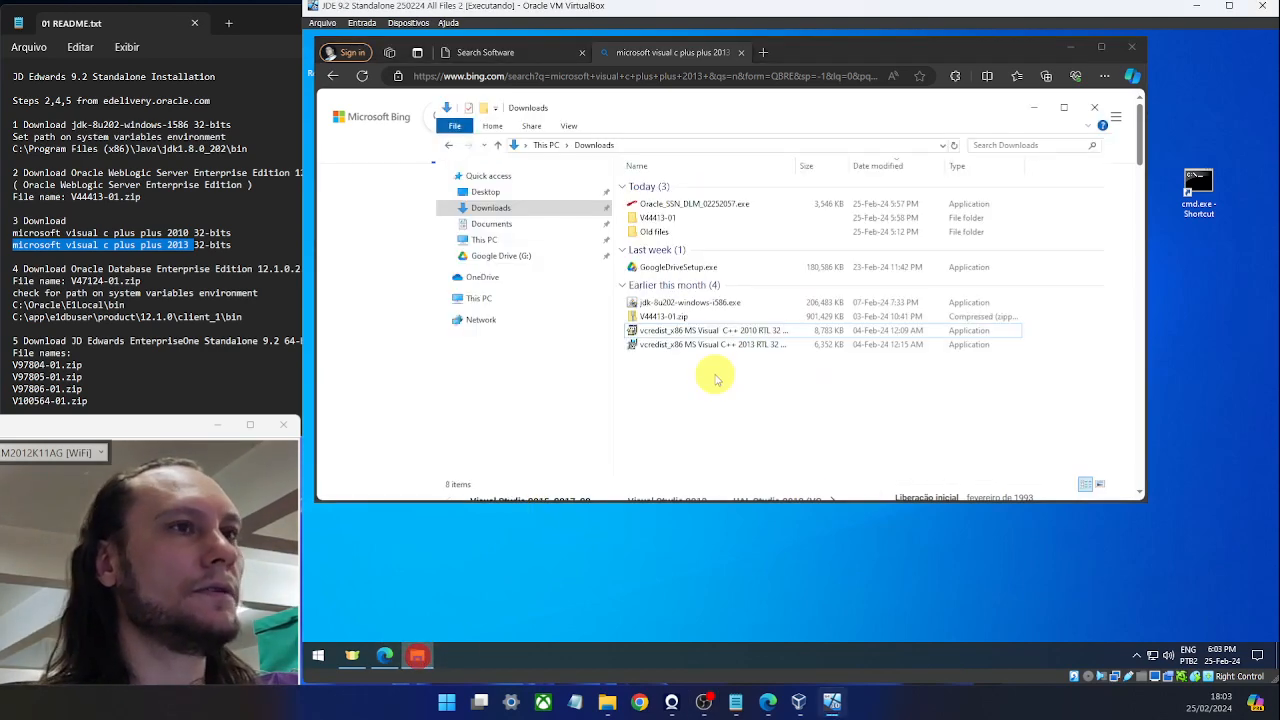
click(736, 390)
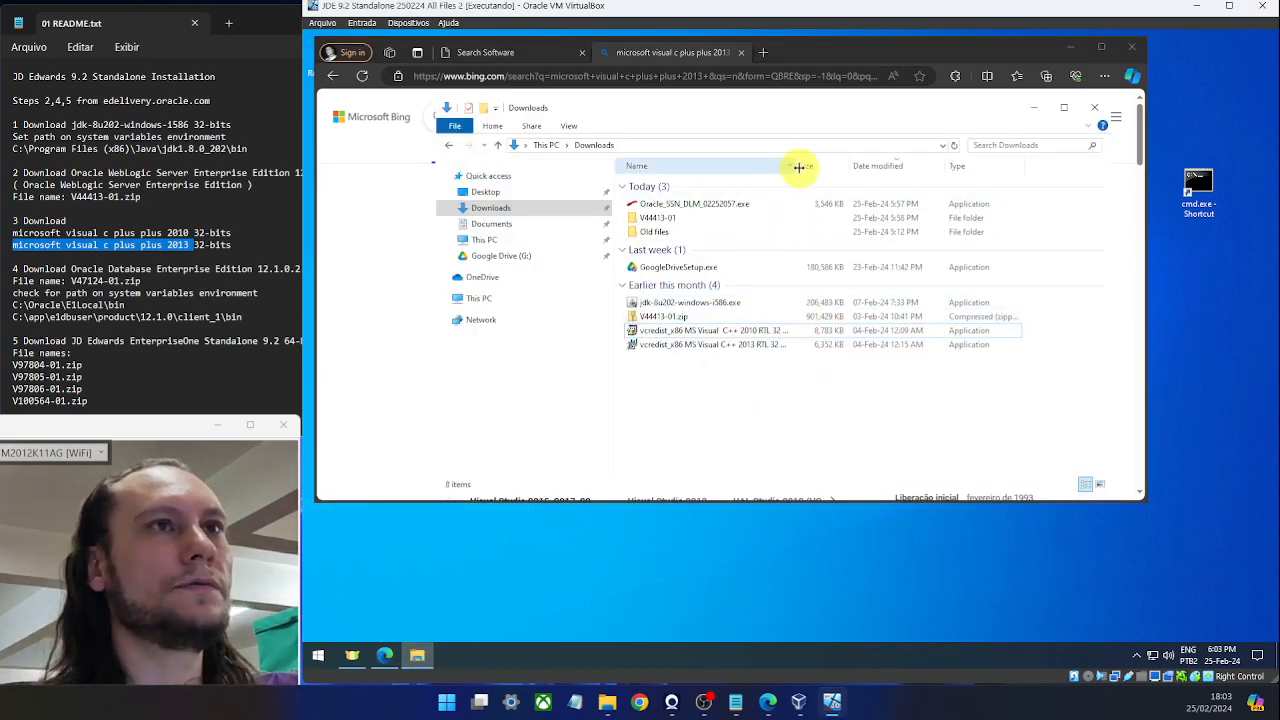
drag(800, 166, 889, 168)
click(757, 330)
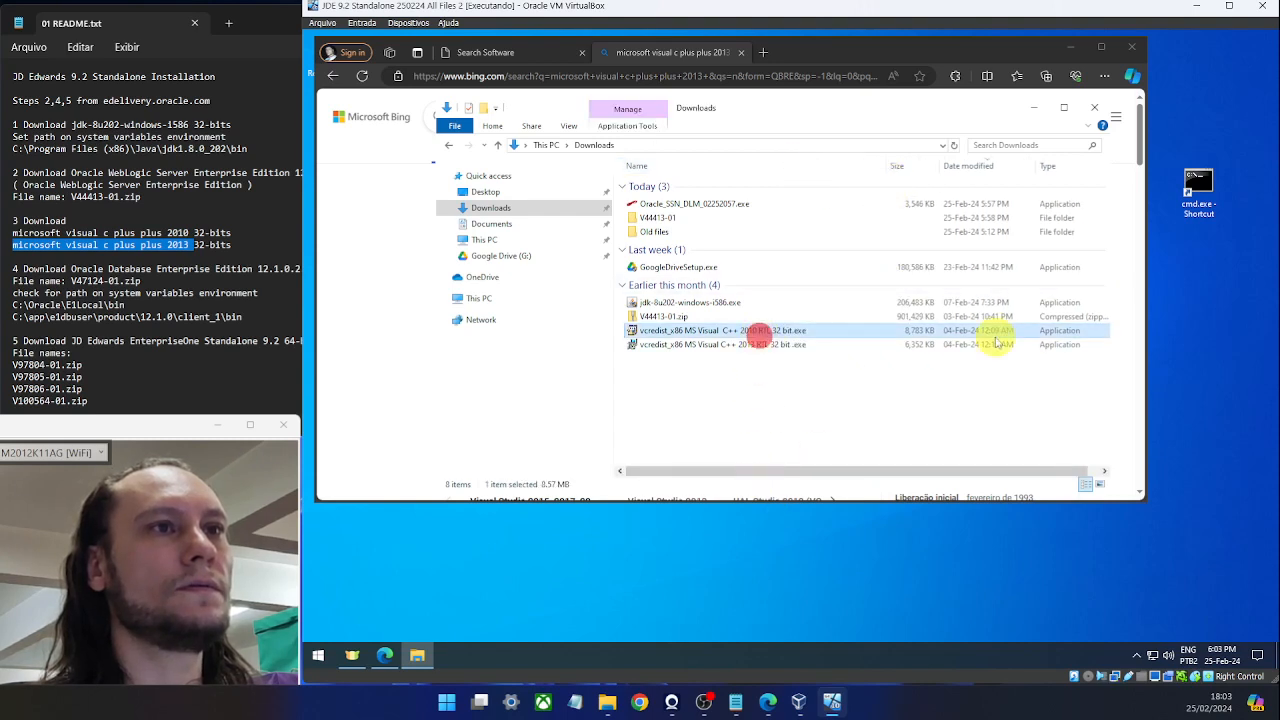
key(Return)
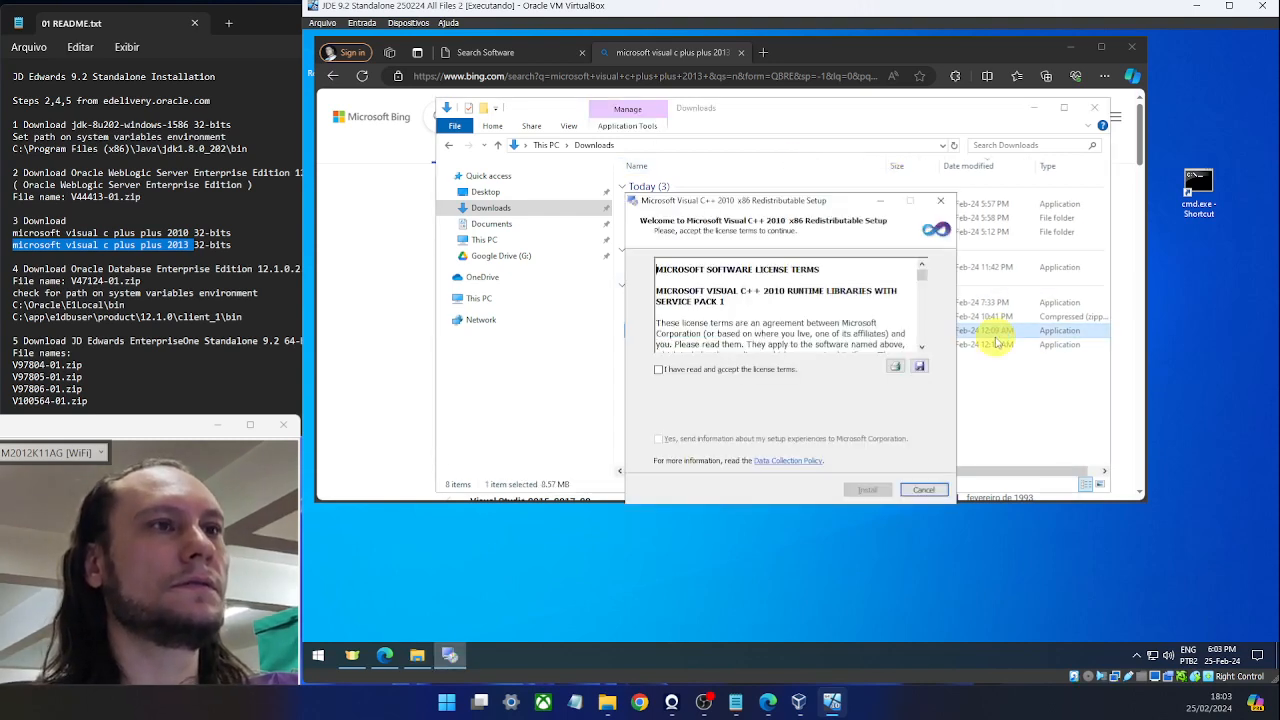
click(705, 370)
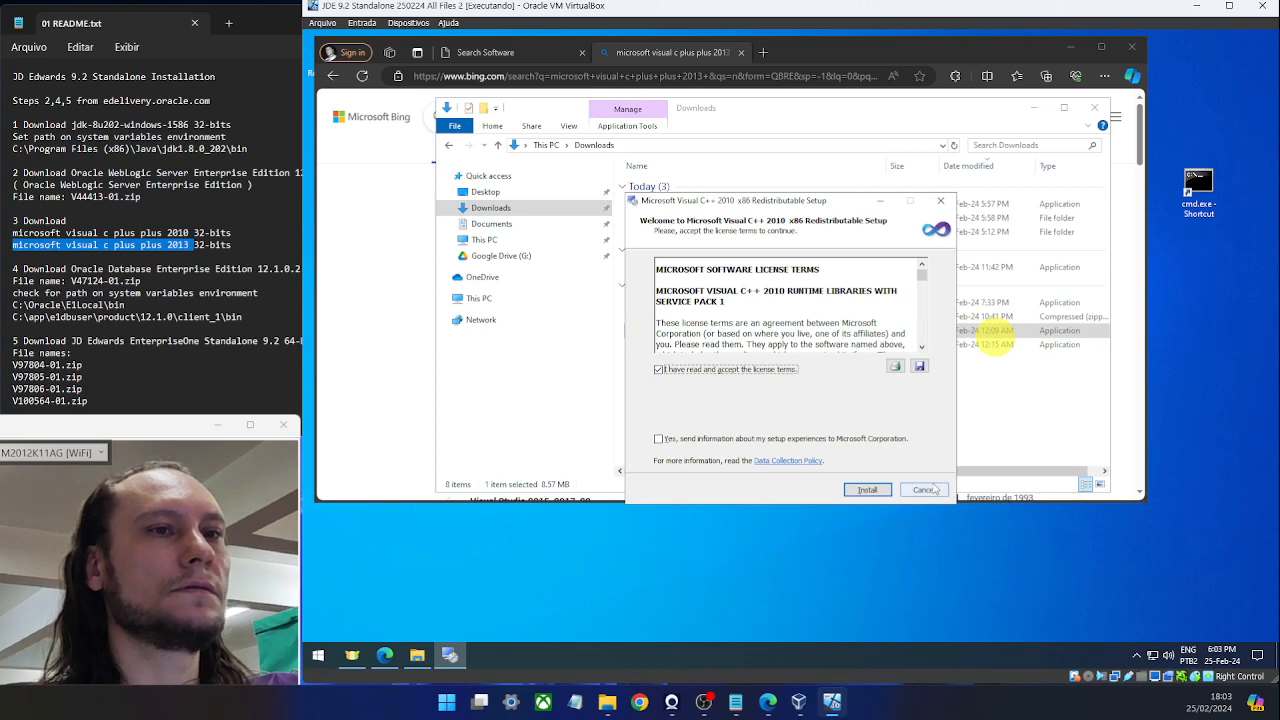
click(869, 490)
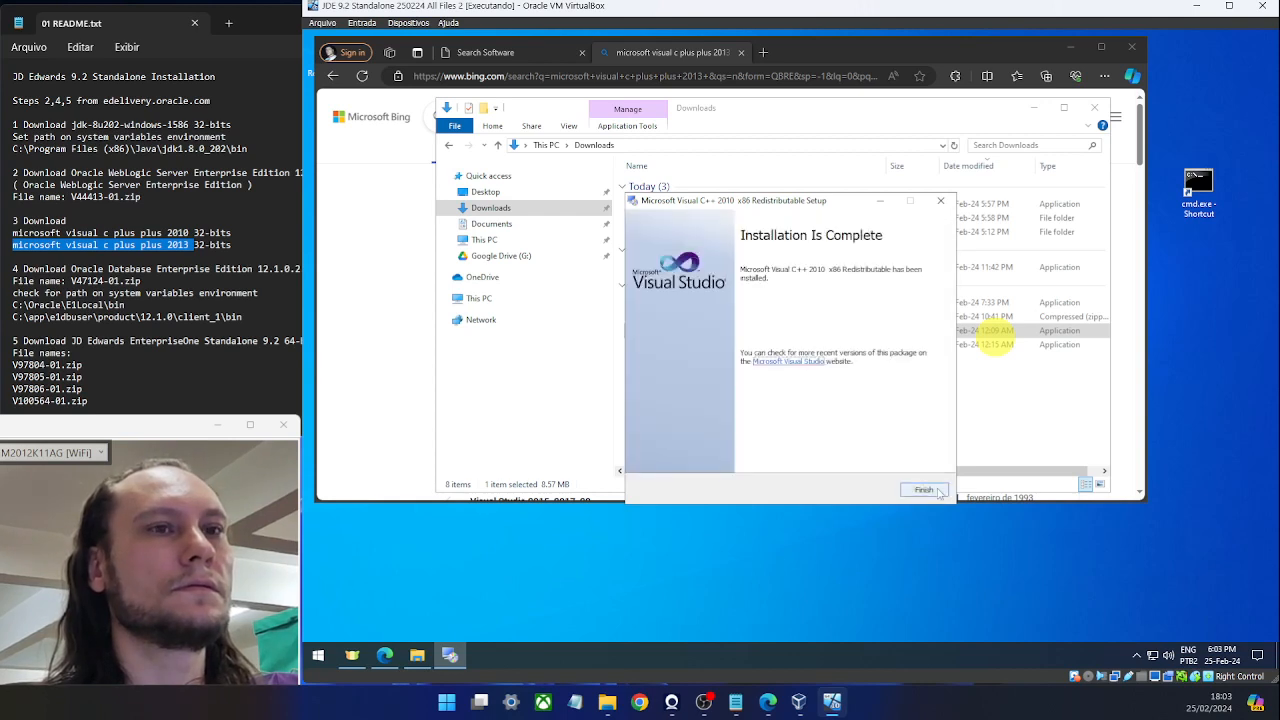
click(916, 489)
Install the Visual C++ 2013 x86 redistributable and return to the README notes.
click(705, 345)
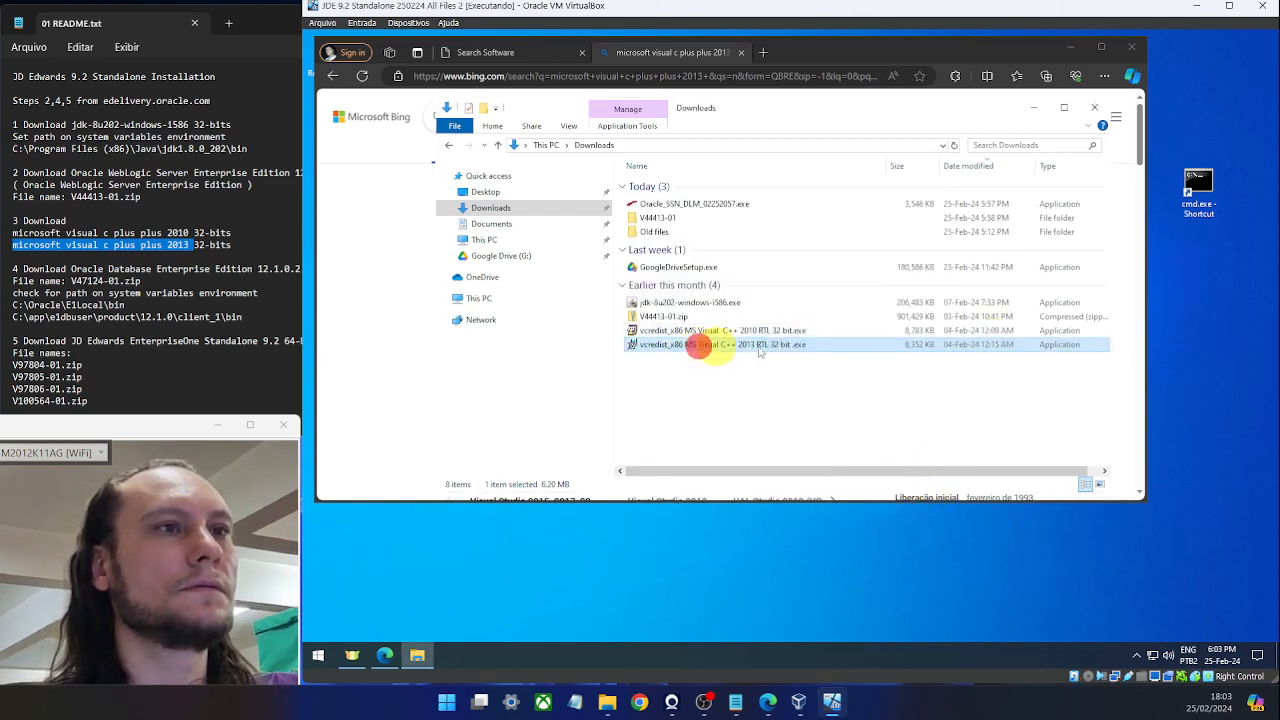
double_click(857, 346)
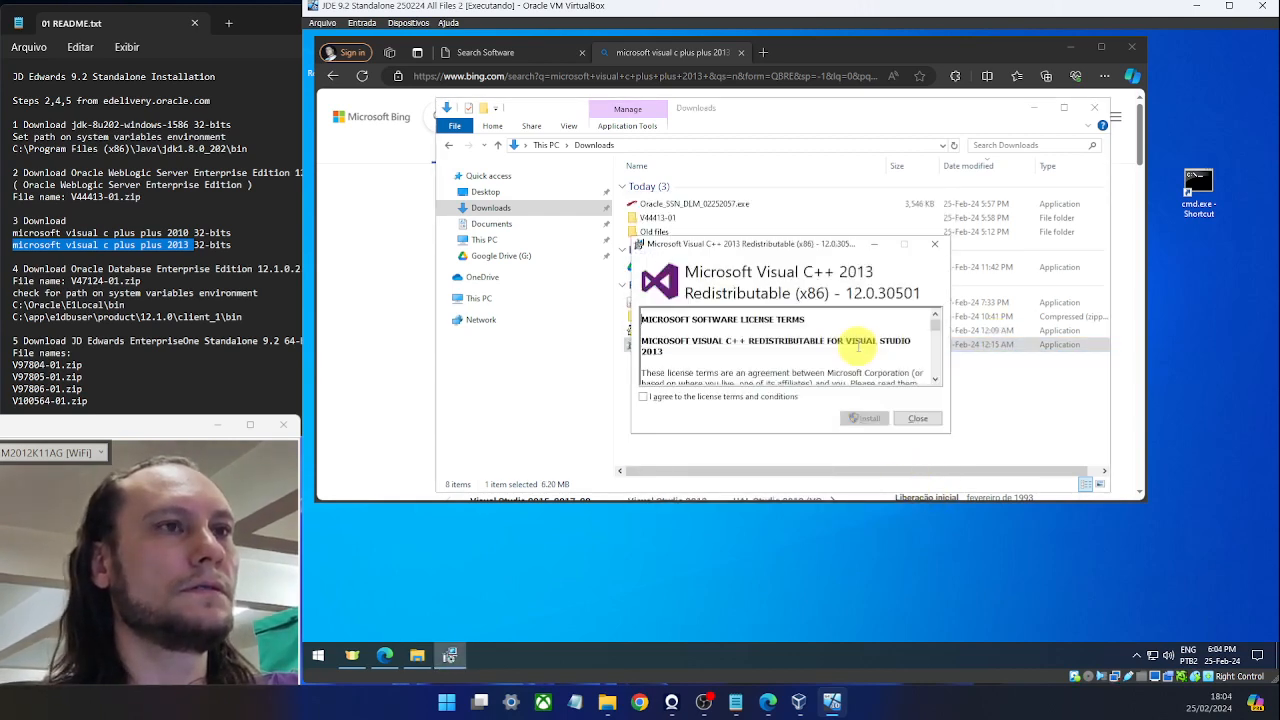
click(643, 396)
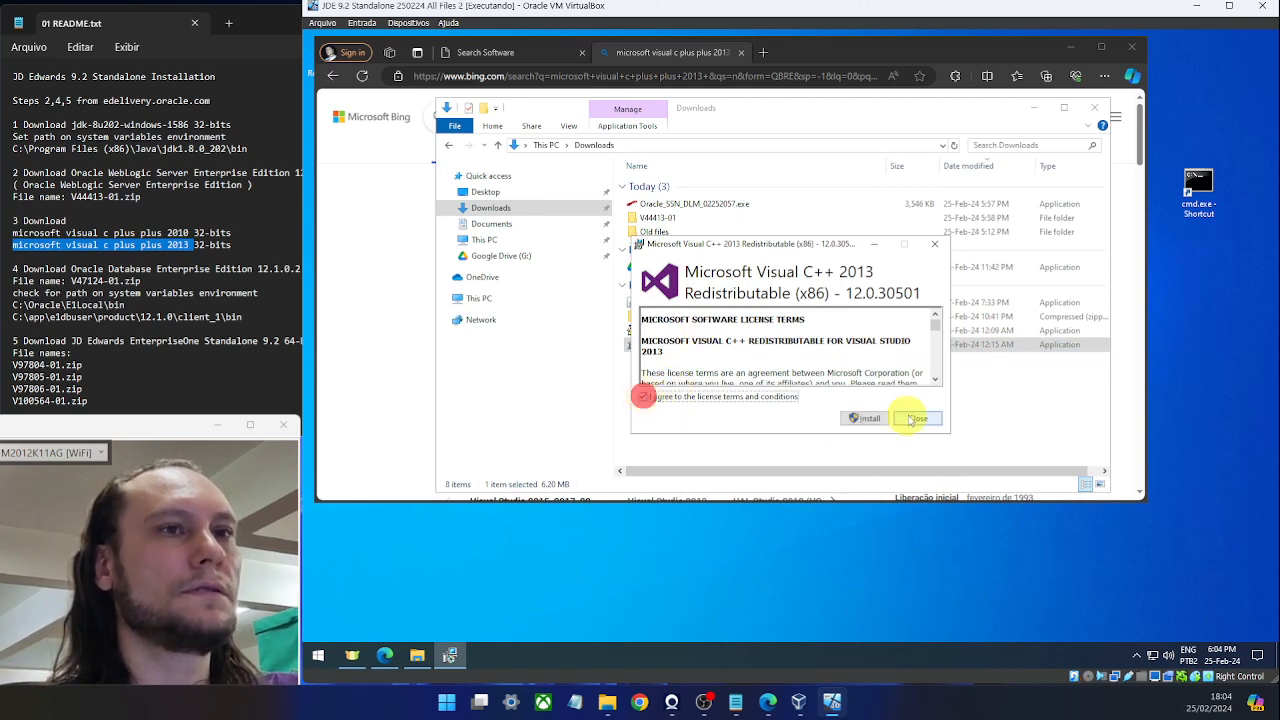
click(868, 418)
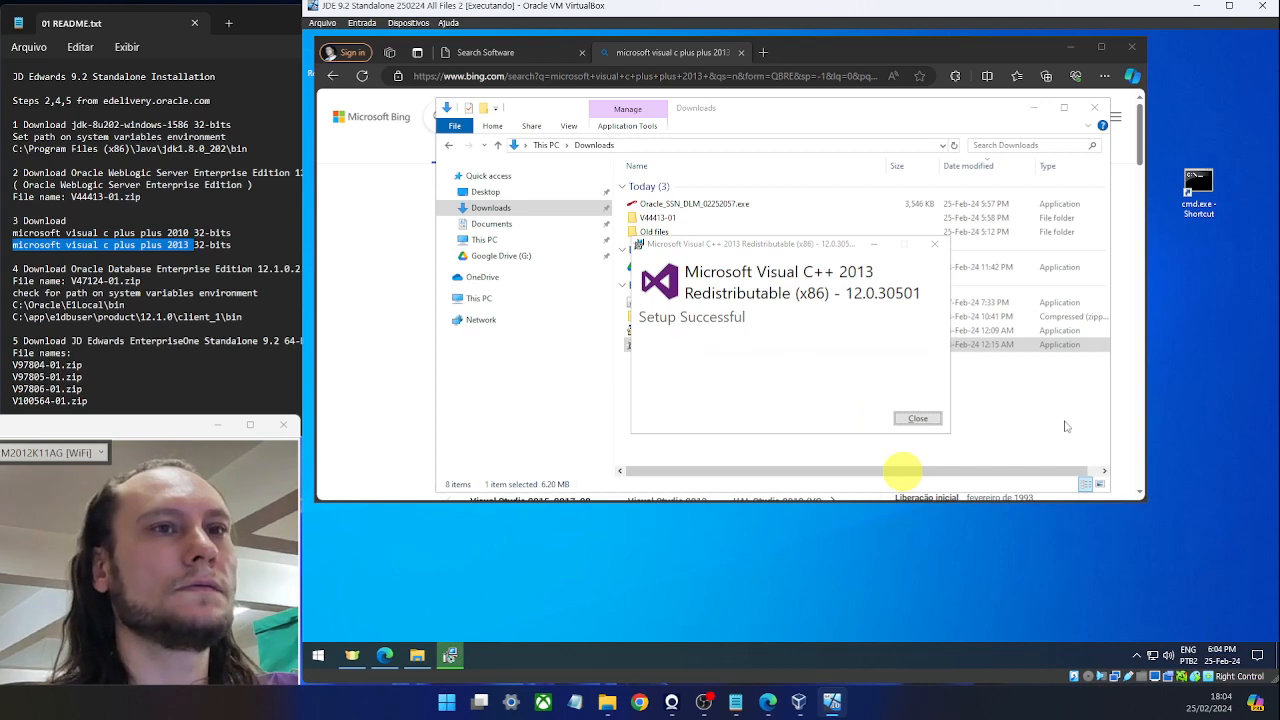
click(918, 418)
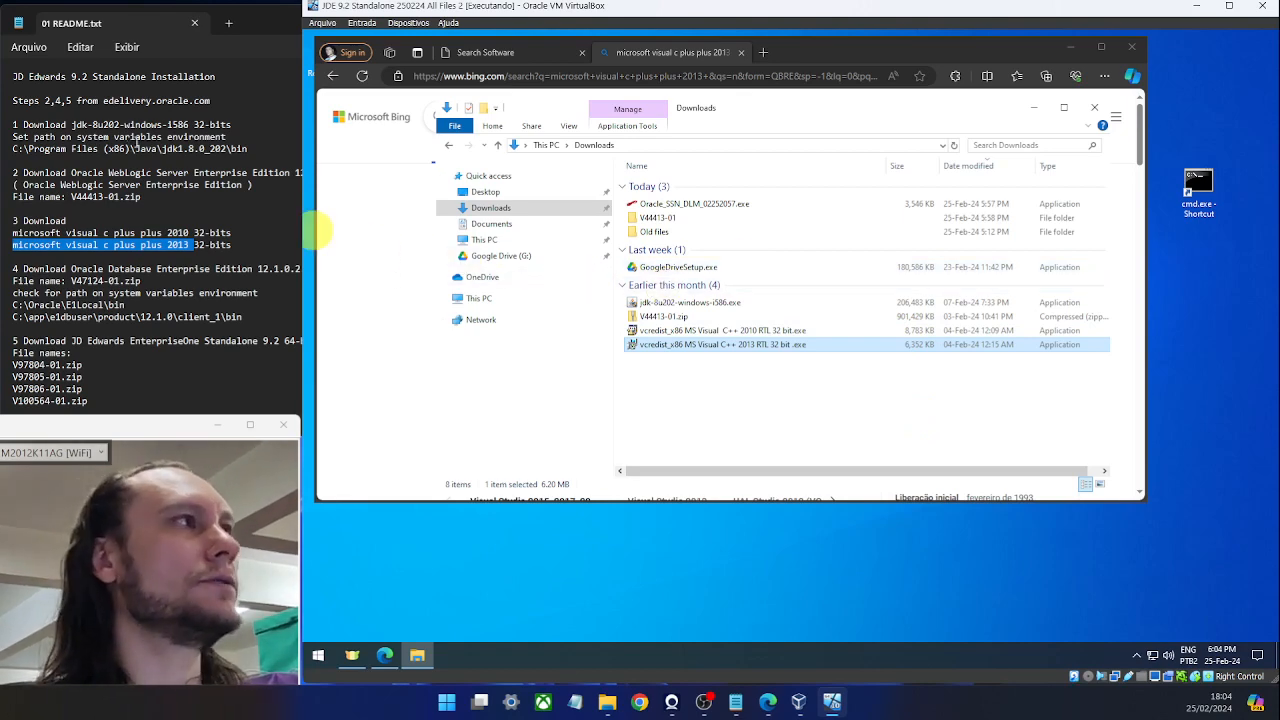
click(146, 196)
Search Oracle Software Delivery Cloud for 'Oracle Database Enterprise Edition' copied from the README.
scroll(171, 208, down, 2)
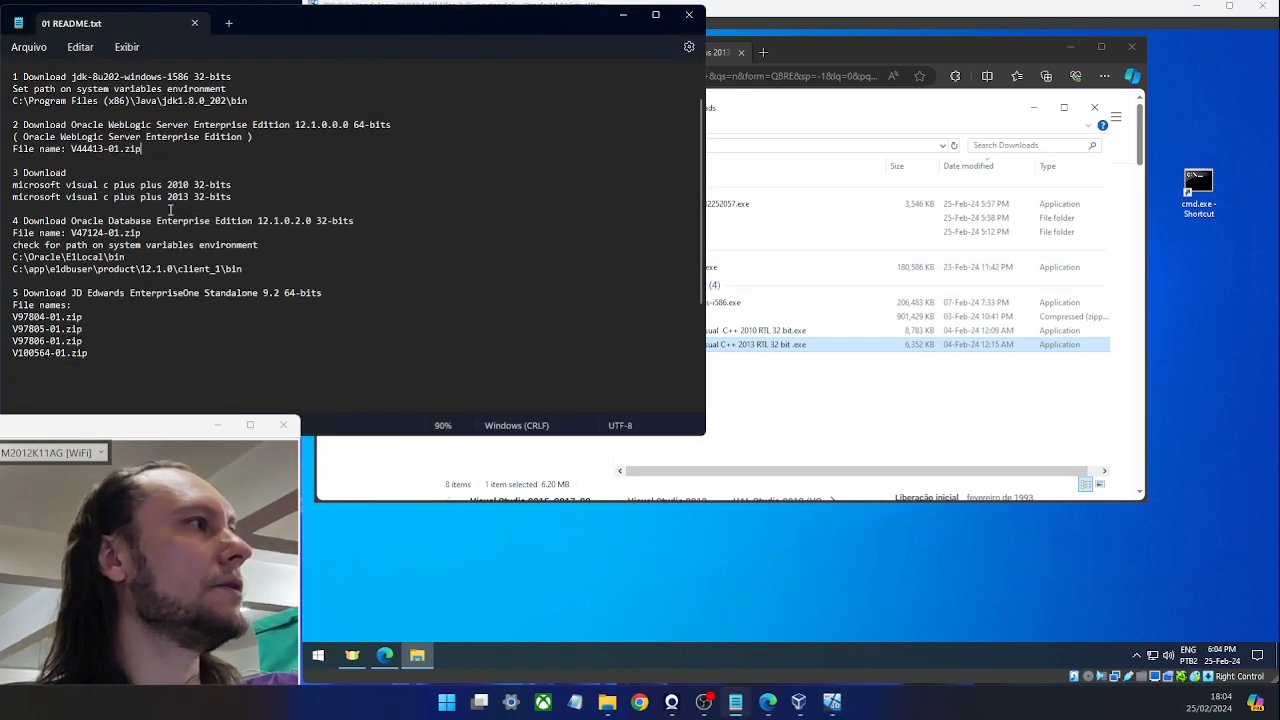
drag(71, 220, 257, 222)
key(ctrl+c)
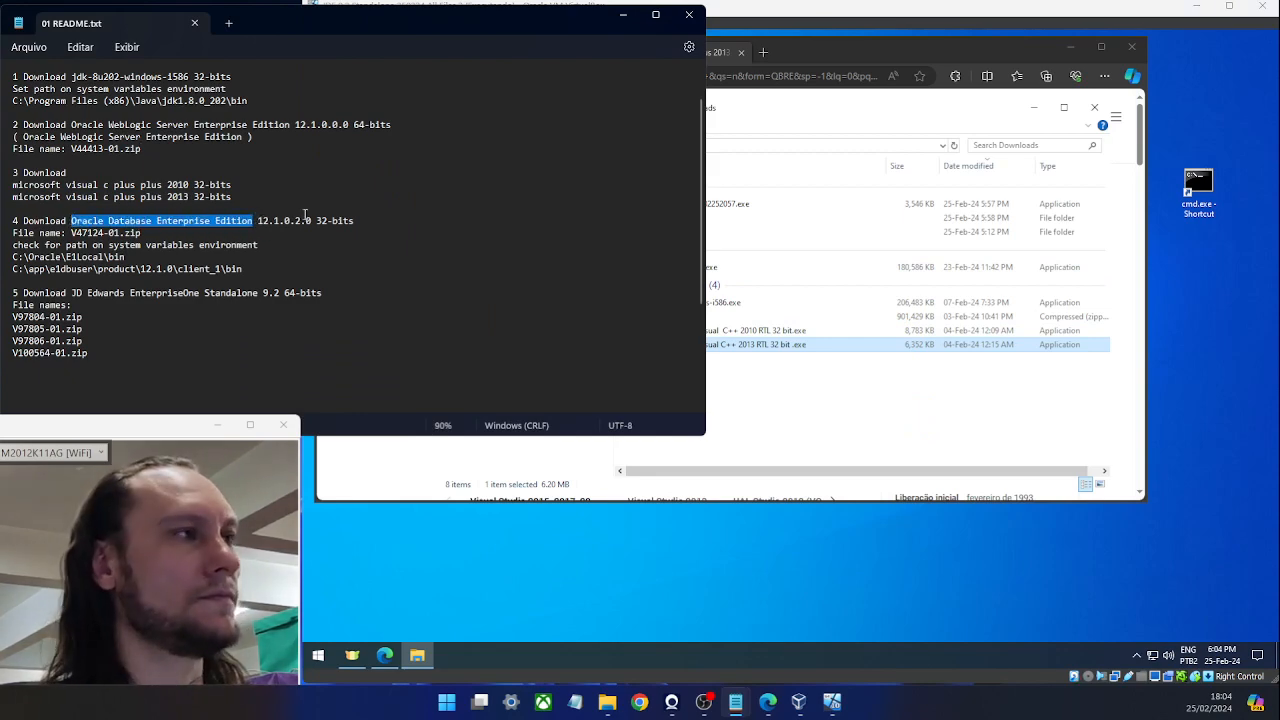
click(808, 46)
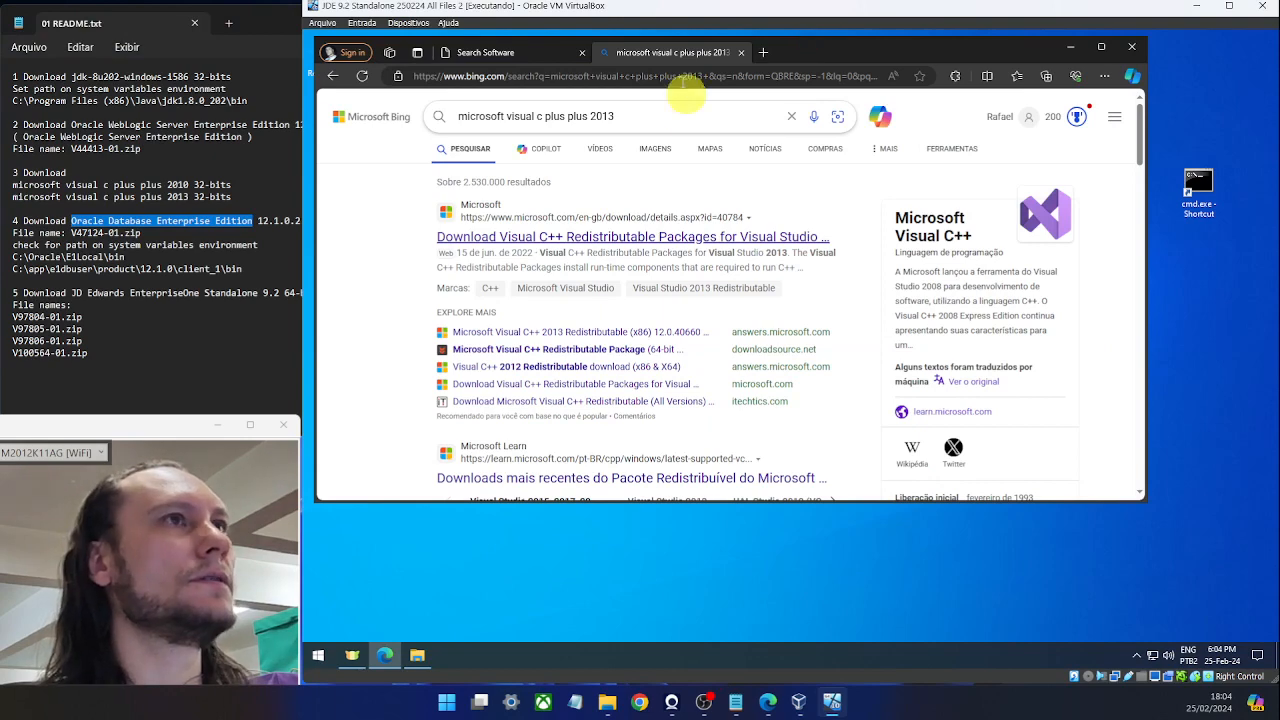
click(527, 51)
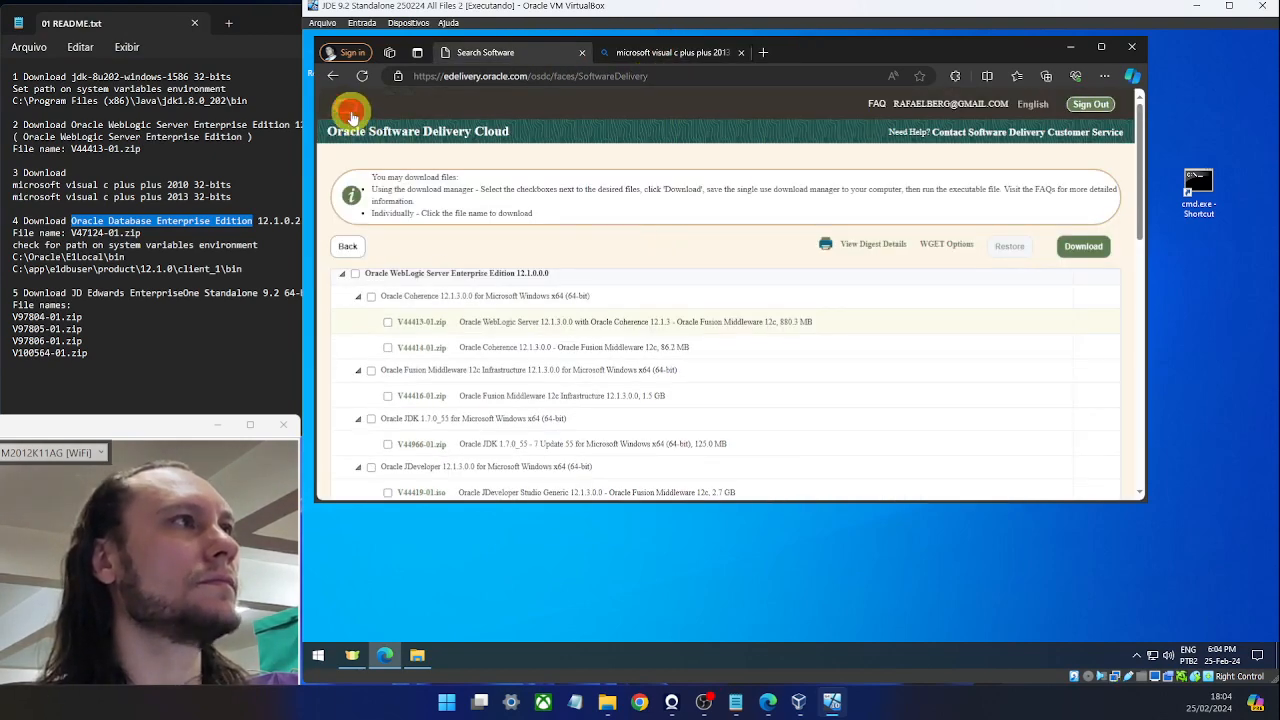
click(350, 110)
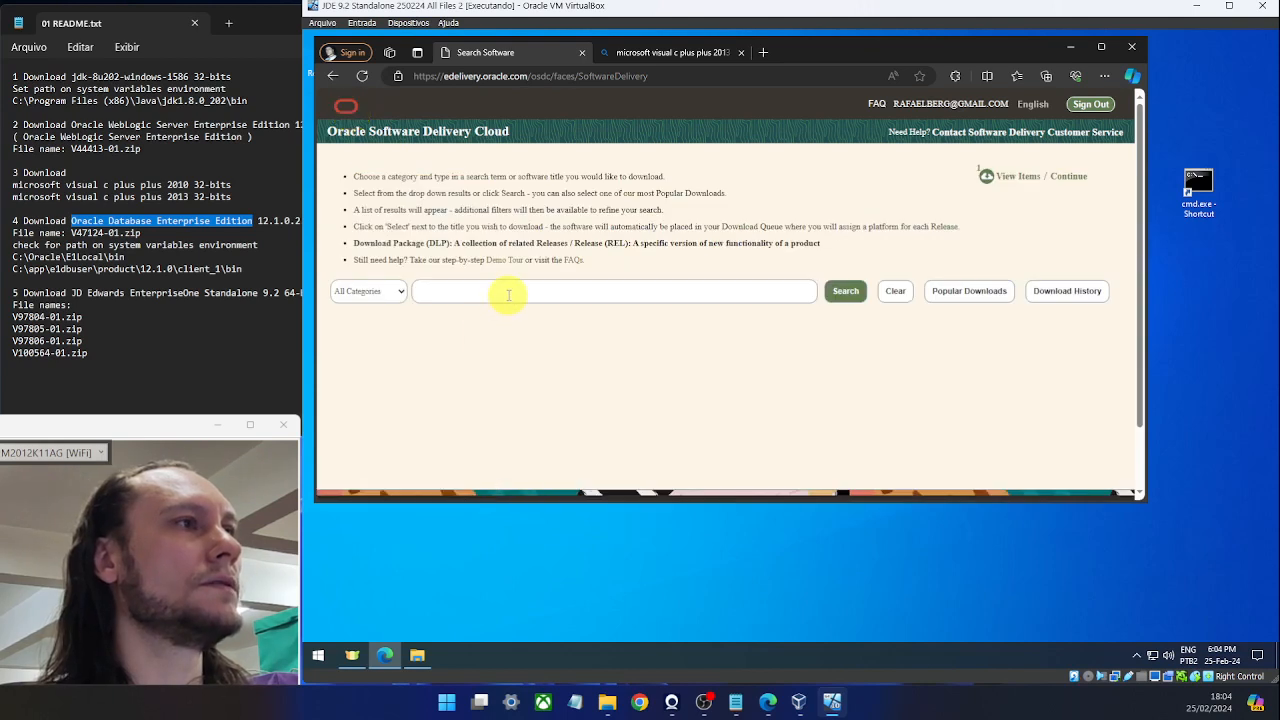
click(508, 293)
key(ctrl+v)
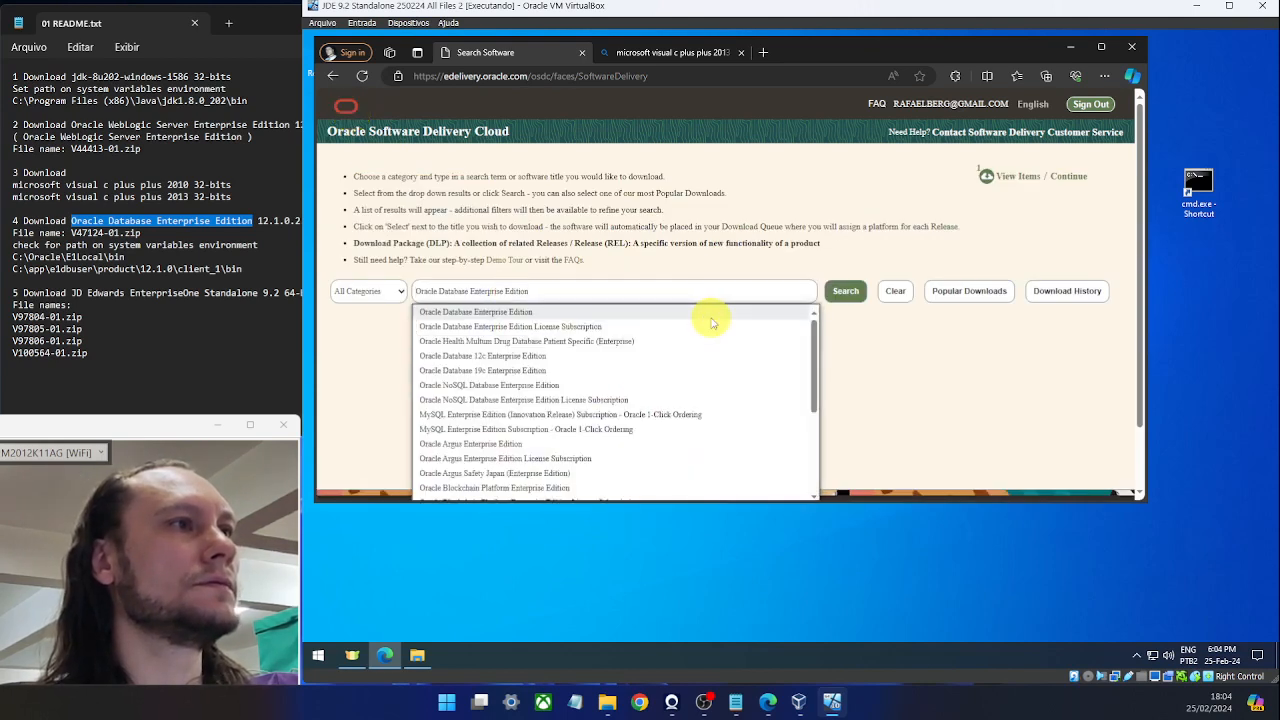
click(544, 312)
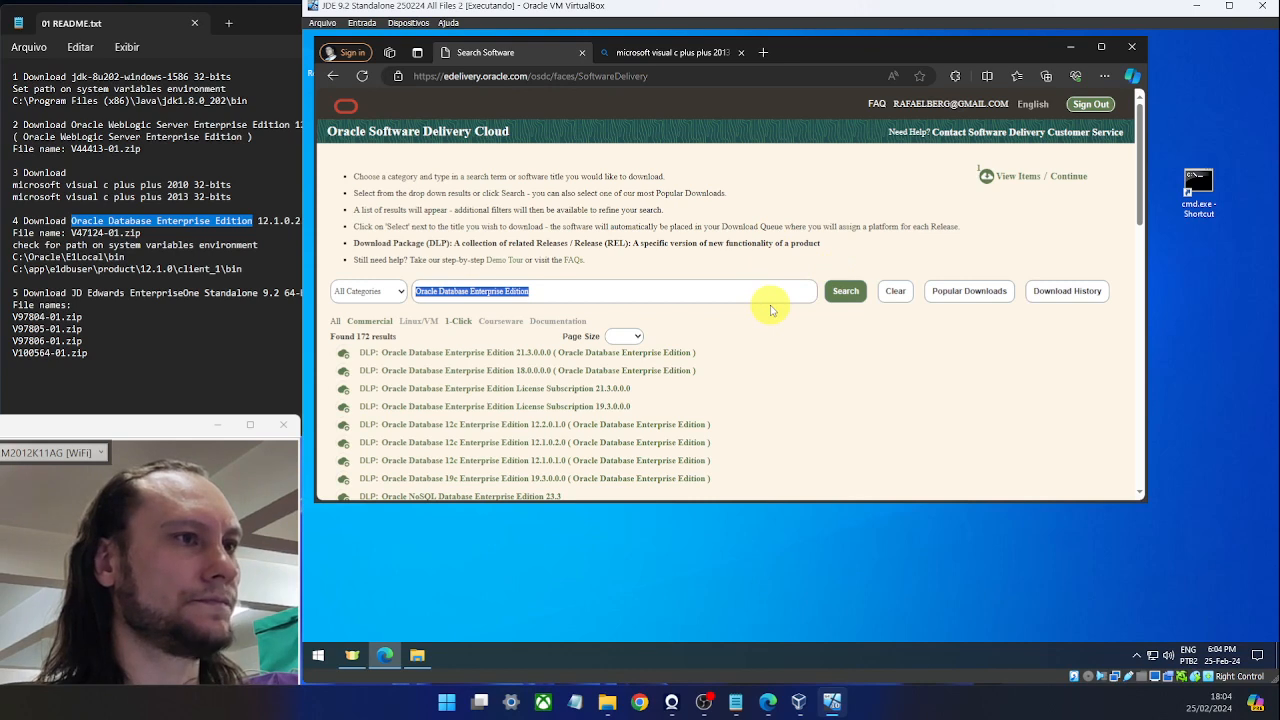
Queue Oracle Database 12c Enterprise Edition 12.1.0.2.0, remove WebLogic from the queue, and continue.
scroll(748, 369, down, 1)
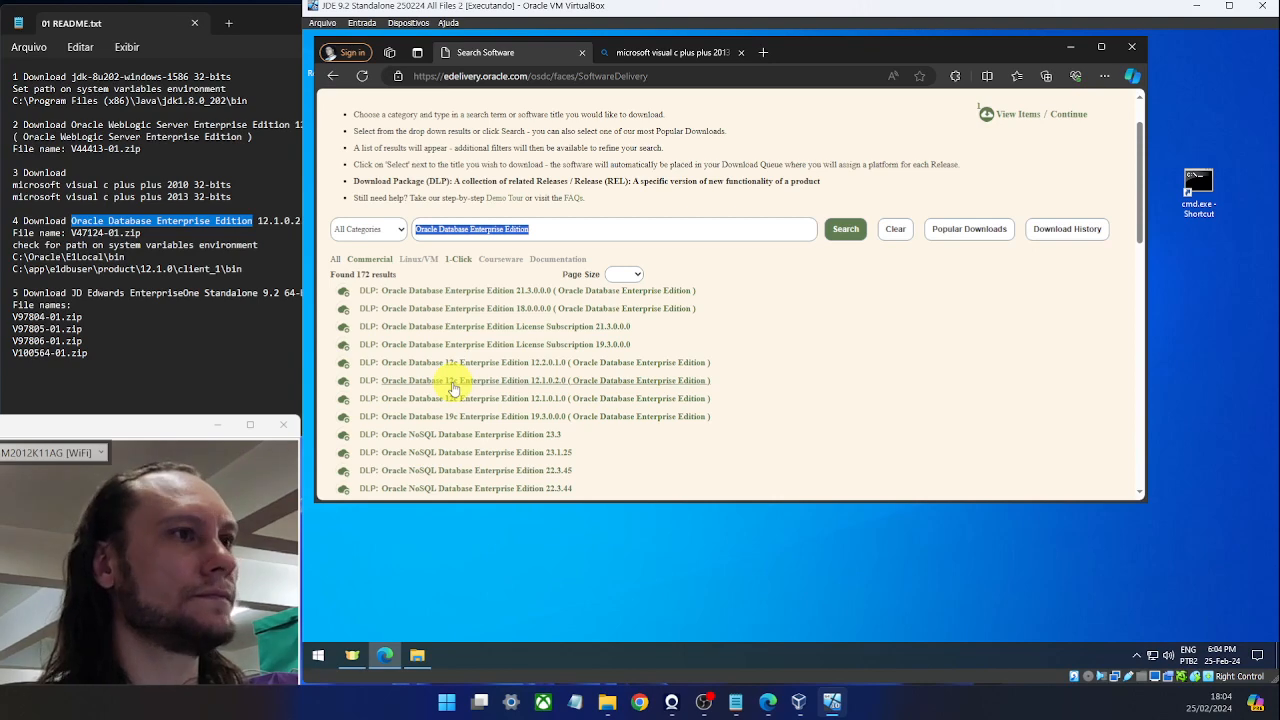
click(453, 386)
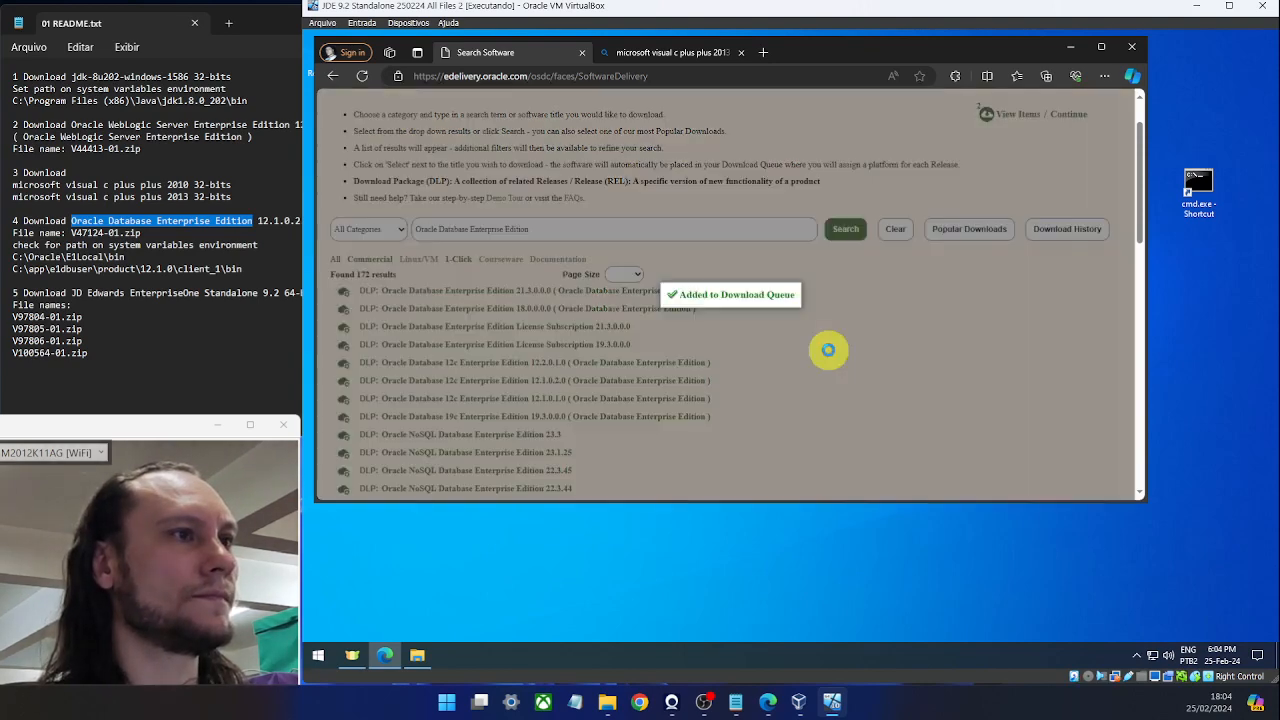
scroll(853, 333, down, 1)
scroll(853, 333, up, 2)
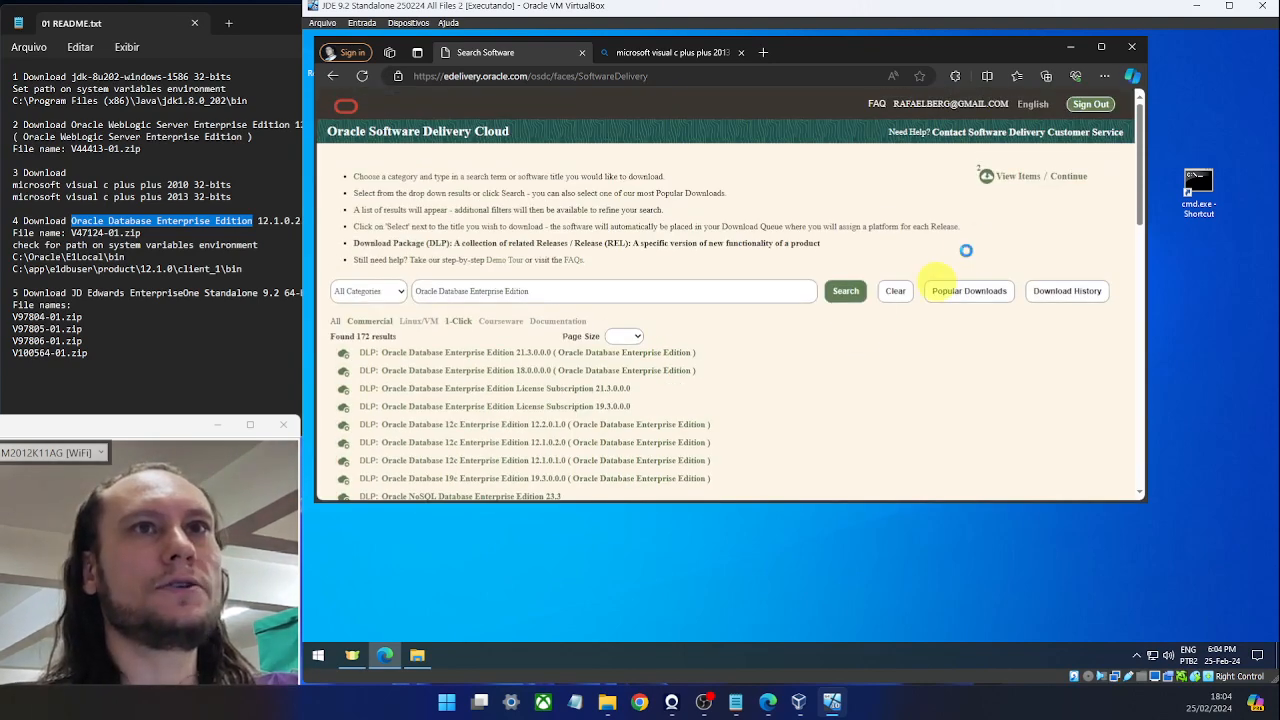
click(1015, 175)
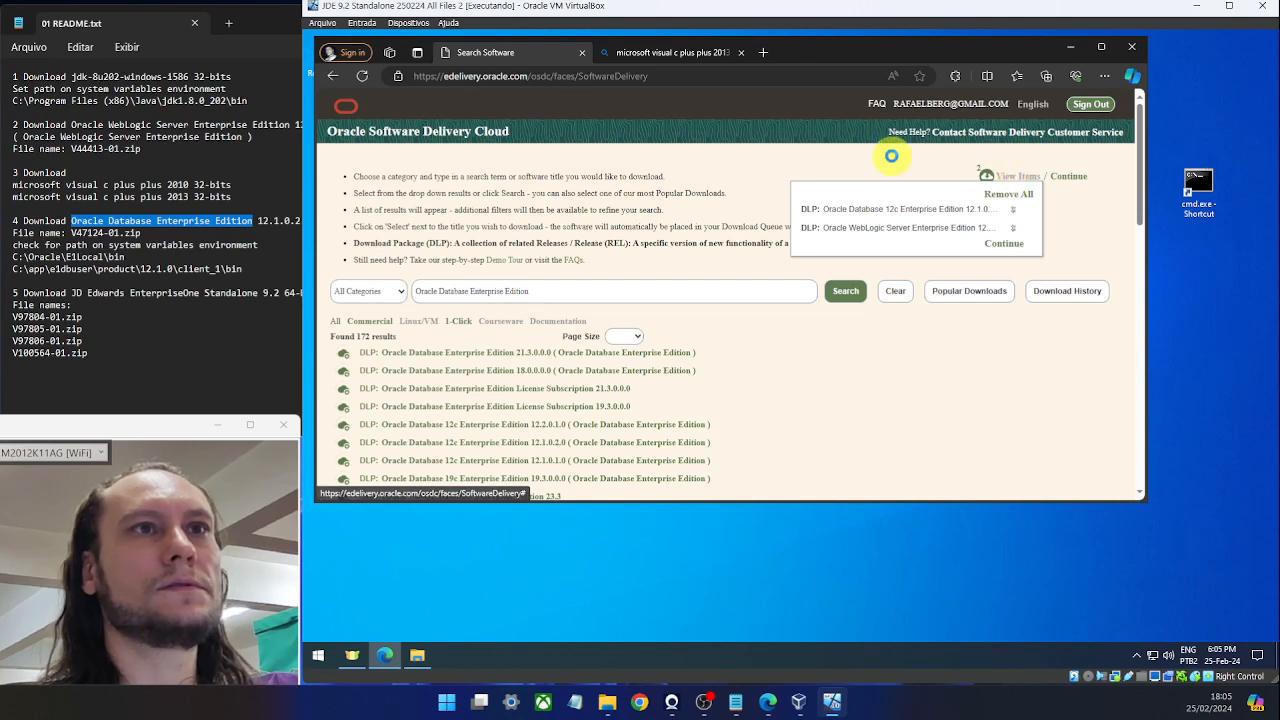
click(1022, 180)
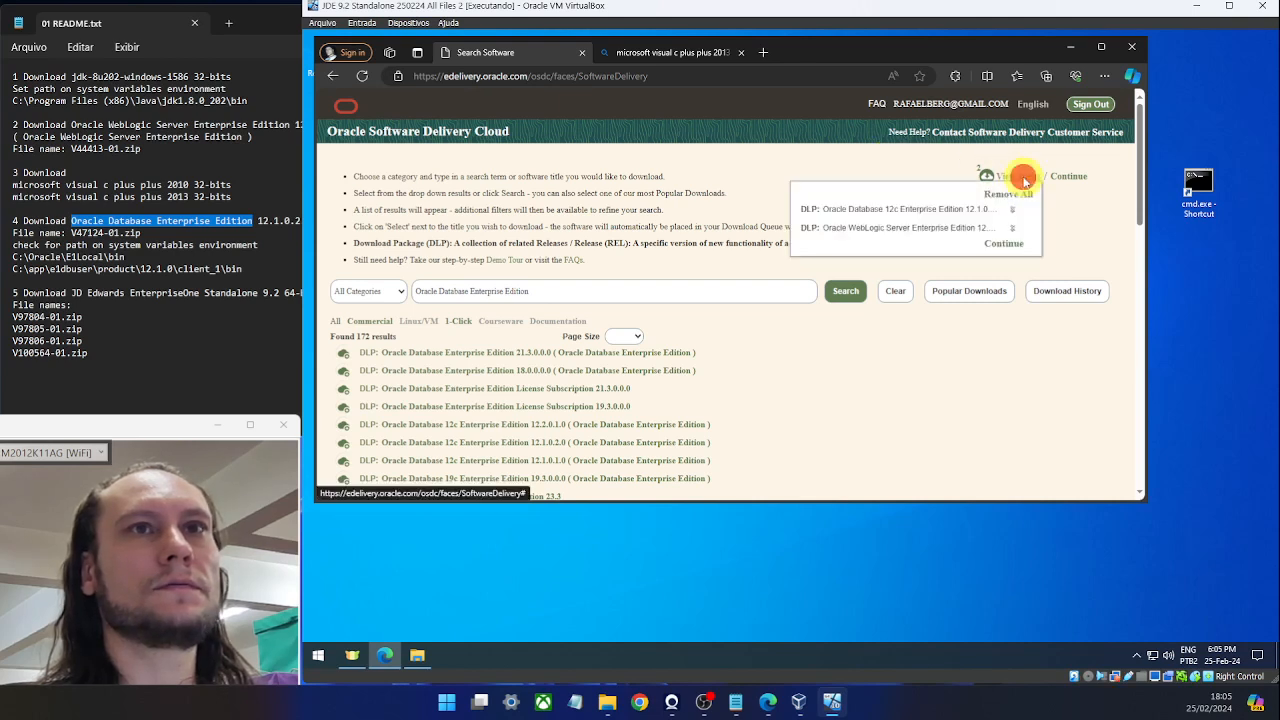
click(1014, 230)
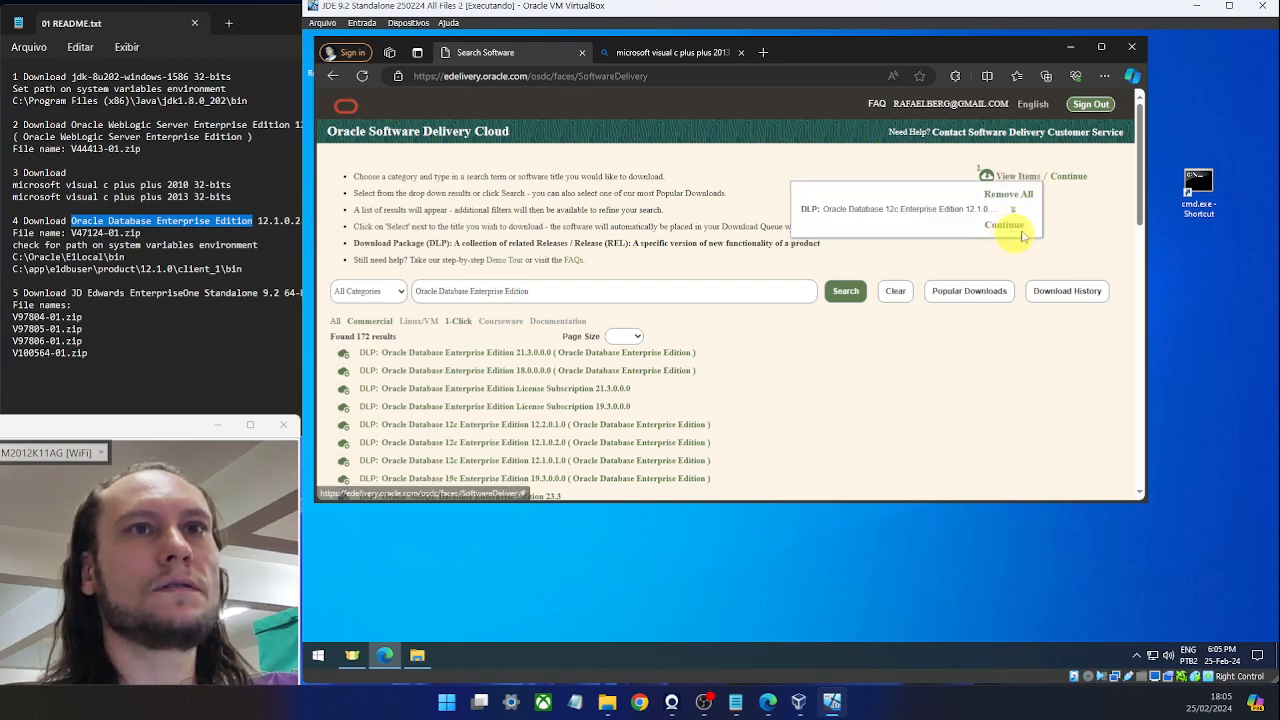
click(1065, 176)
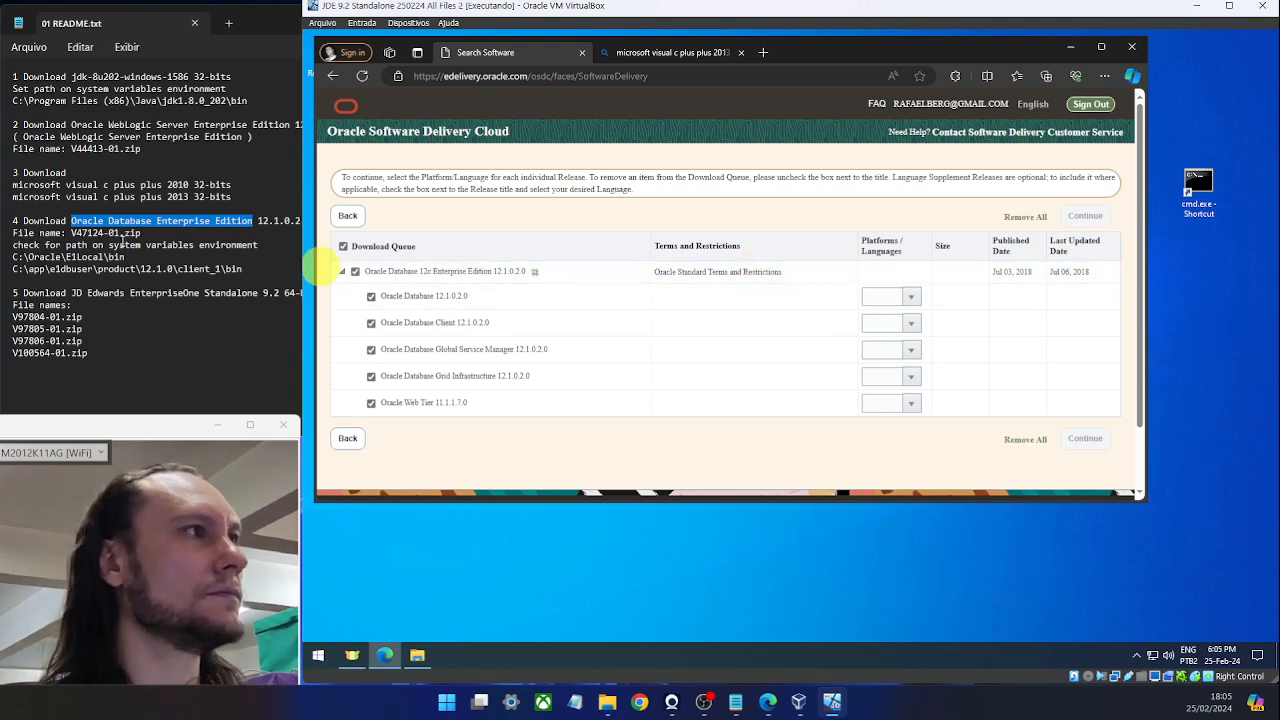
Set the platform for all releases to Microsoft Windows x64 (64-bit).
click(911, 296)
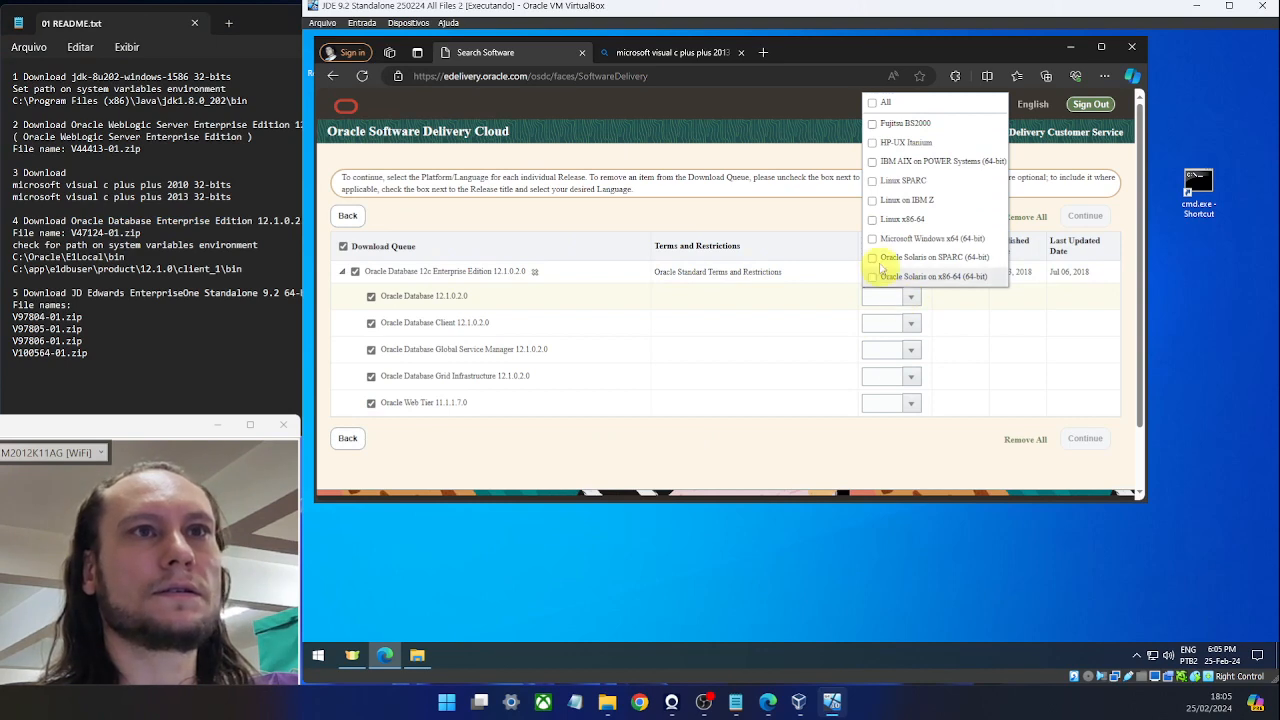
click(873, 239)
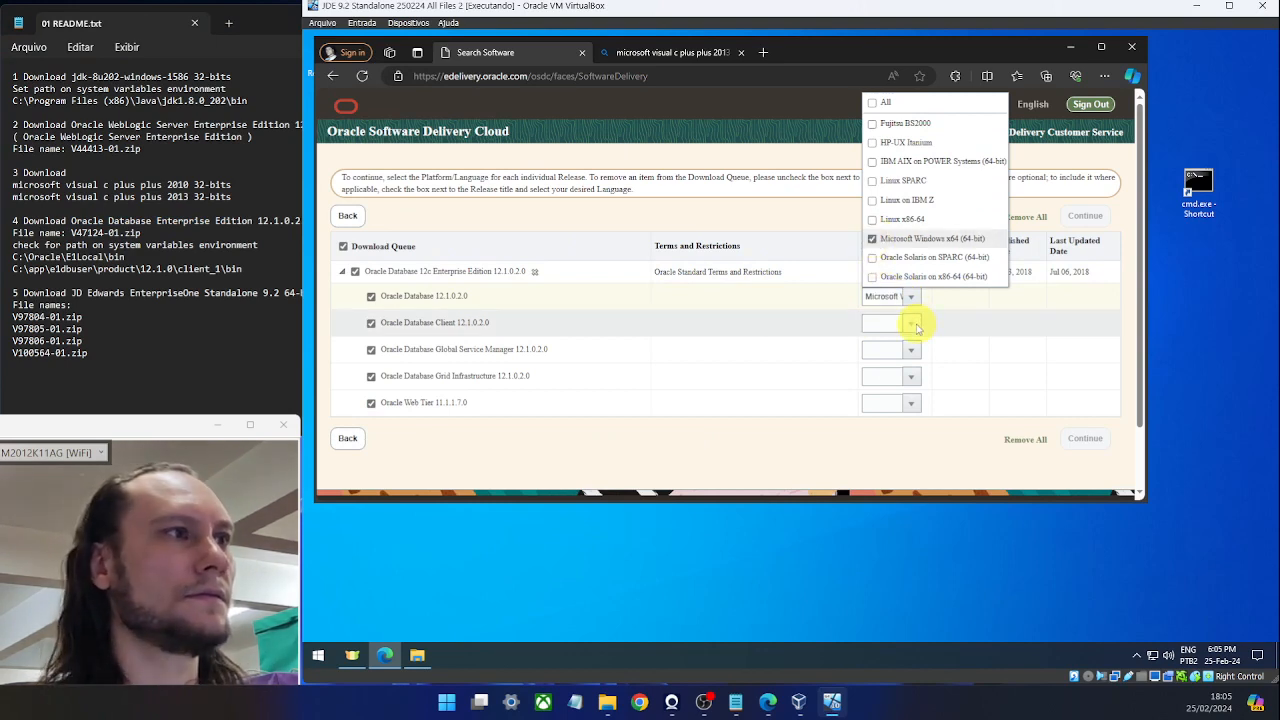
click(913, 323)
click(920, 364)
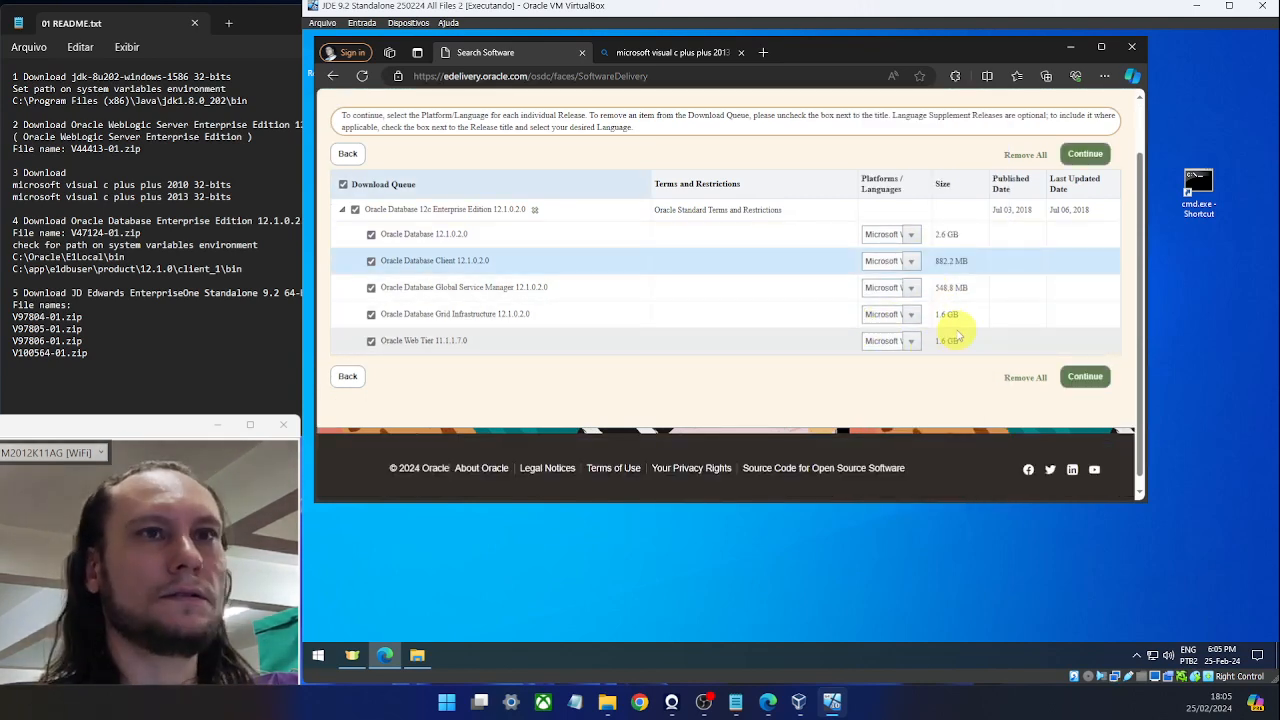
click(912, 288)
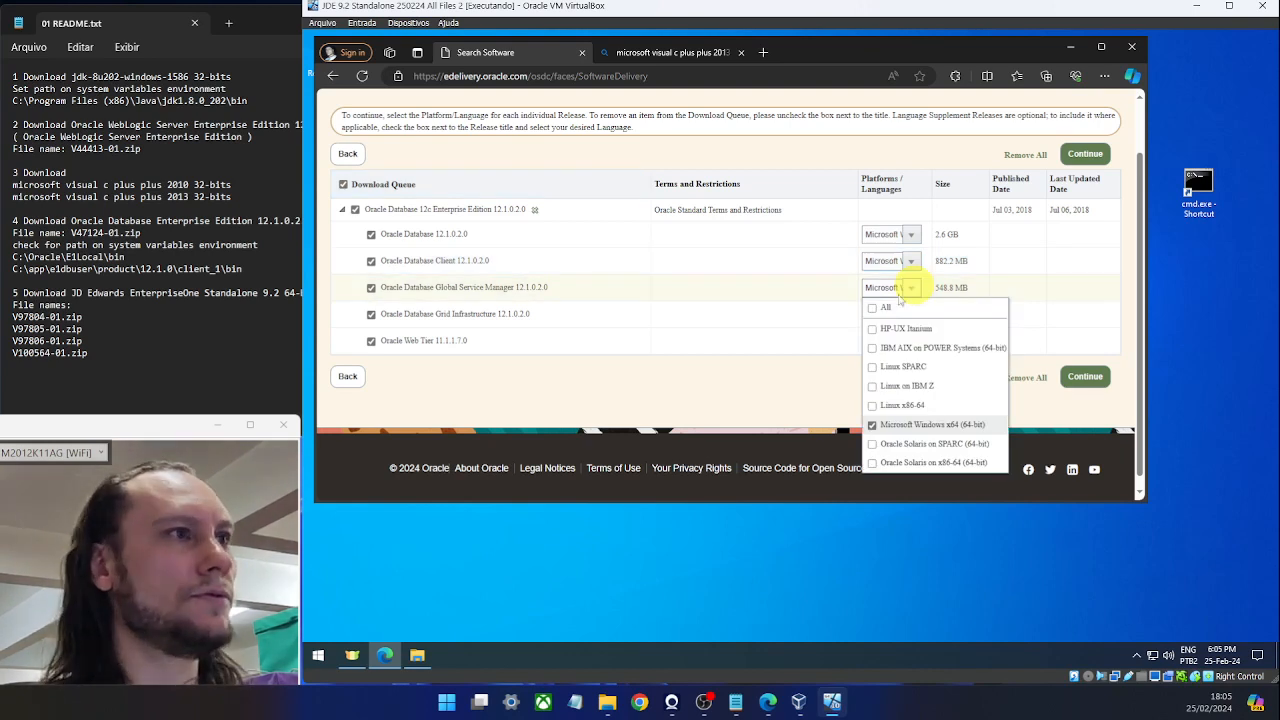
click(765, 388)
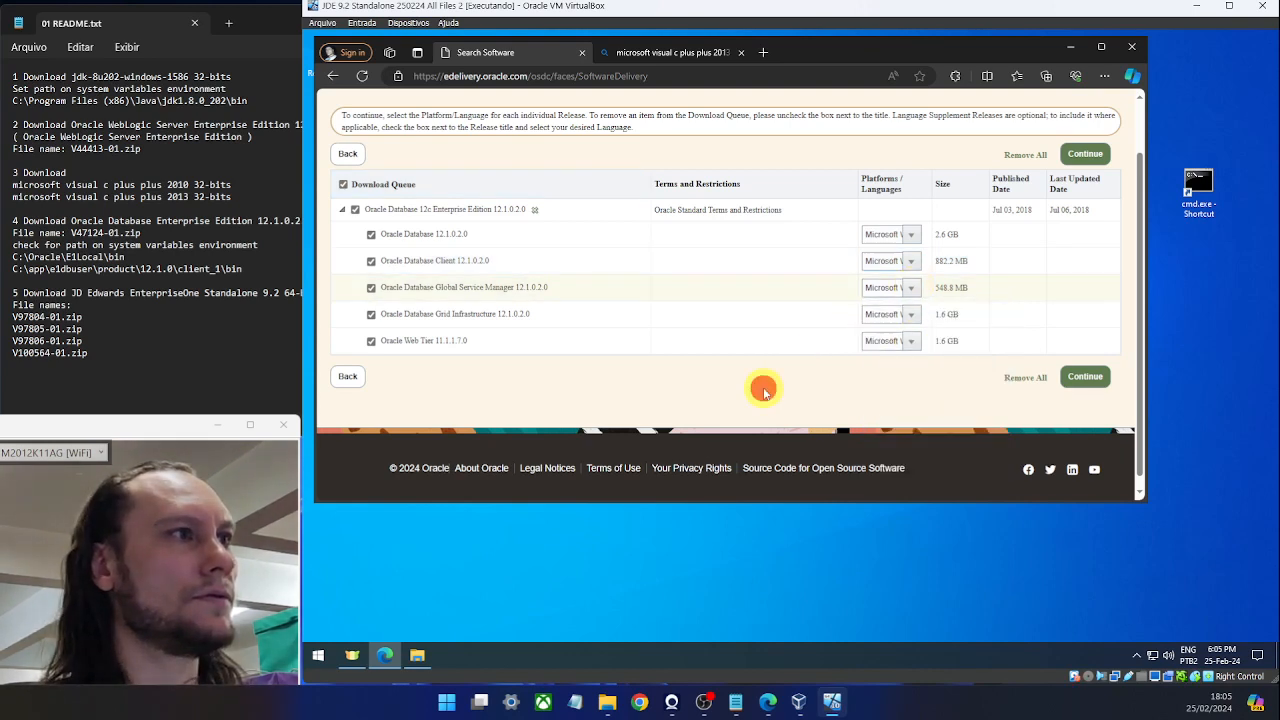
Switch the Database Client platform to Microsoft Windows (32-bit) only and continue.
click(911, 262)
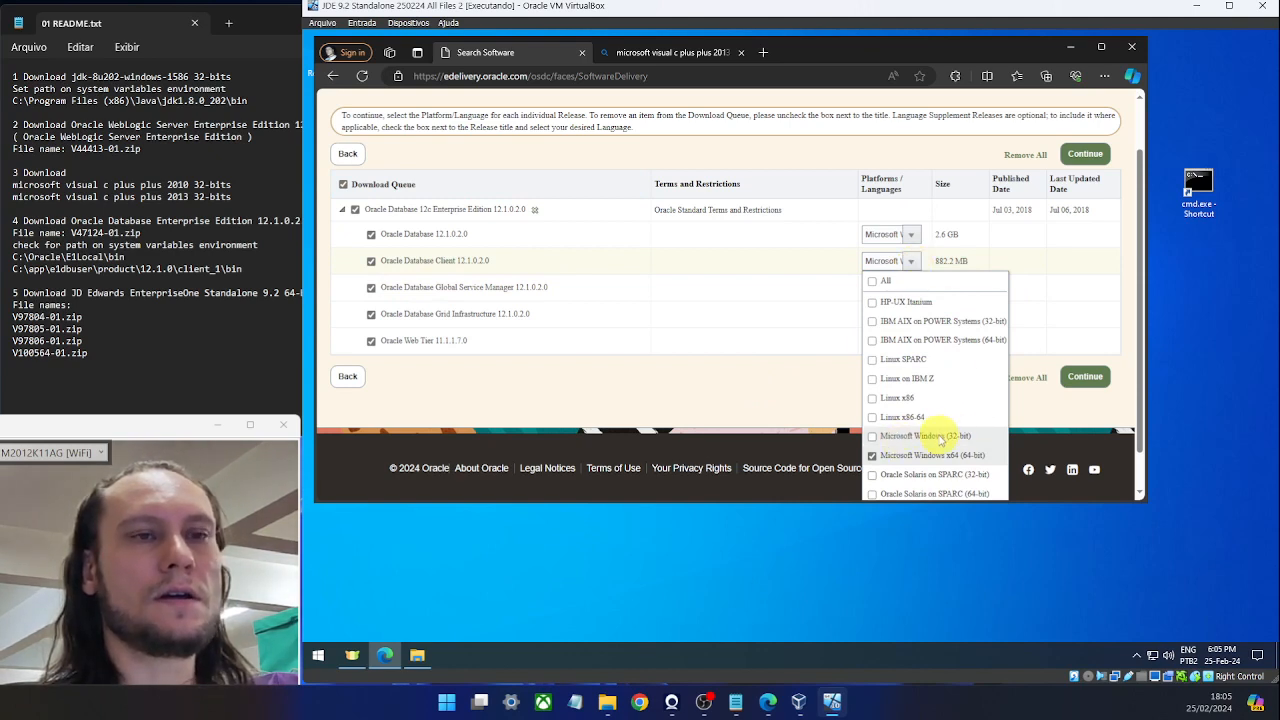
click(872, 437)
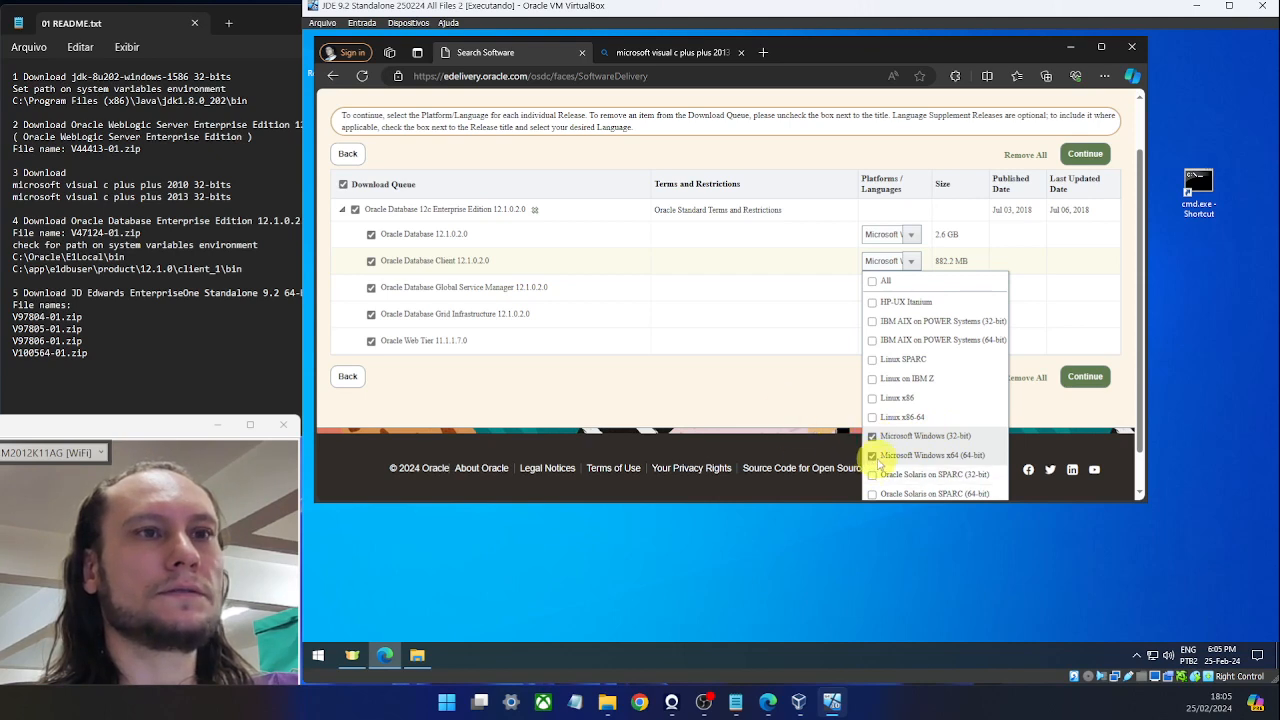
click(872, 456)
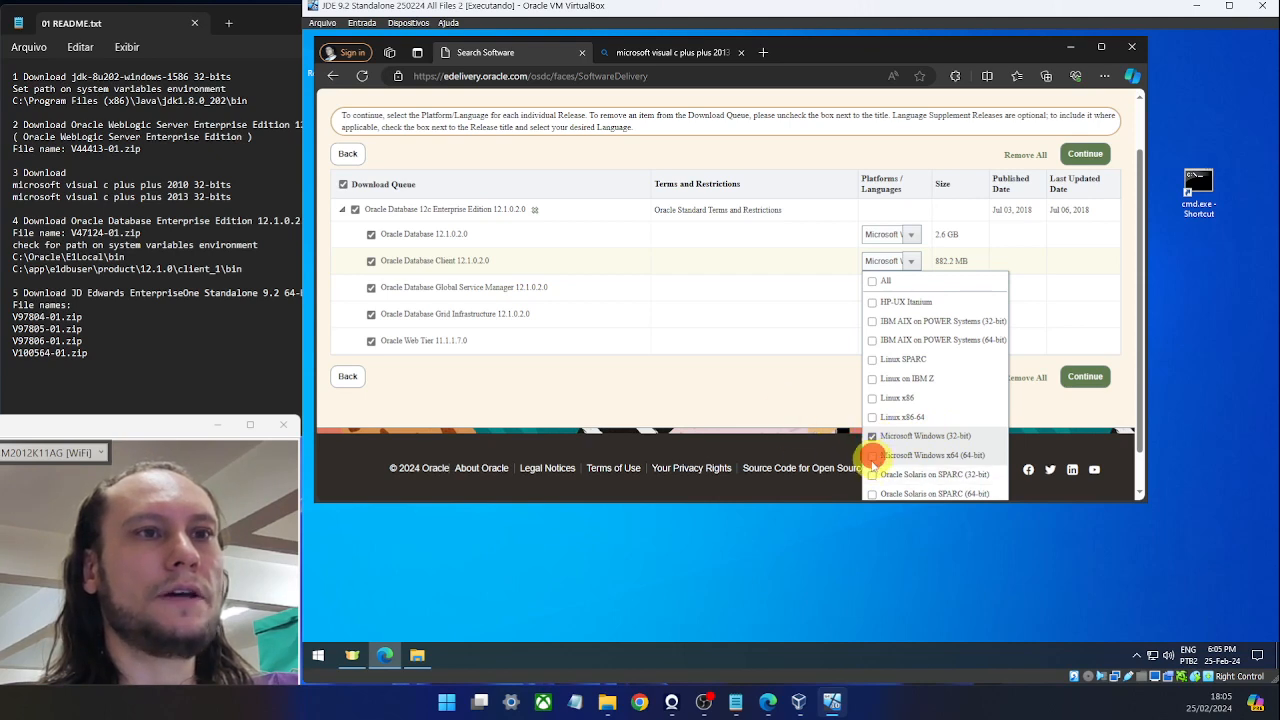
click(771, 400)
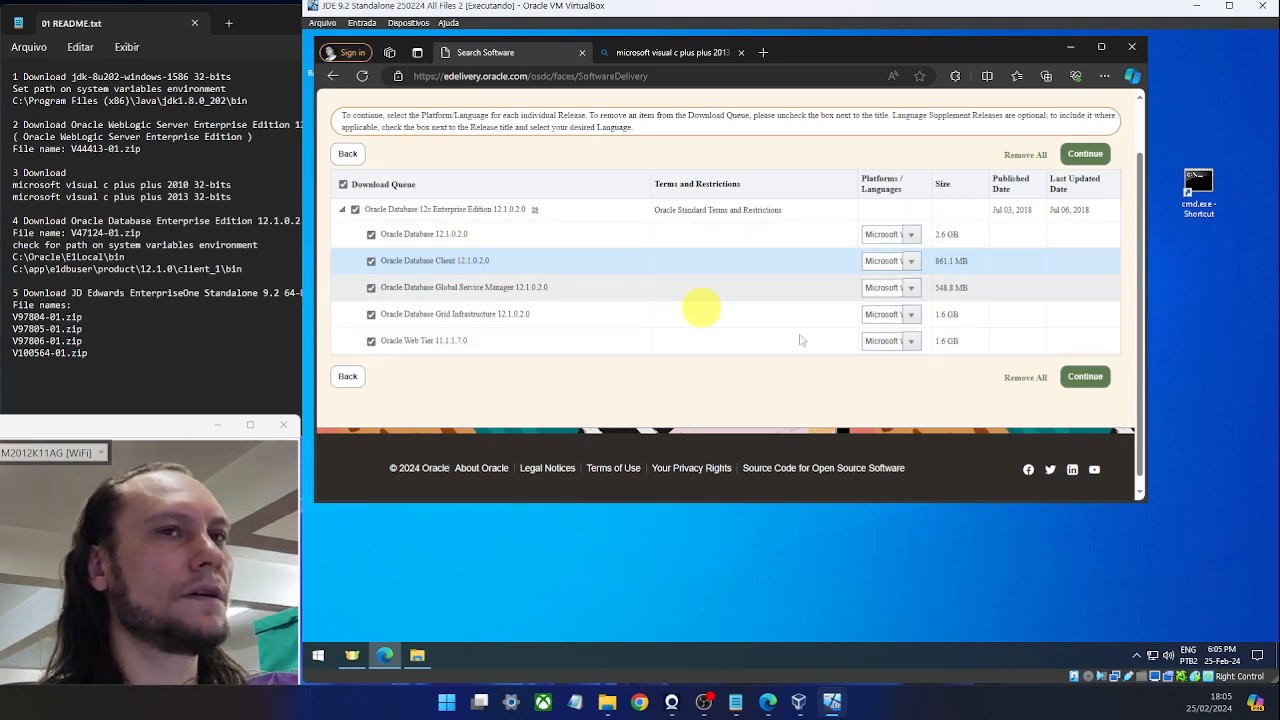
click(1078, 378)
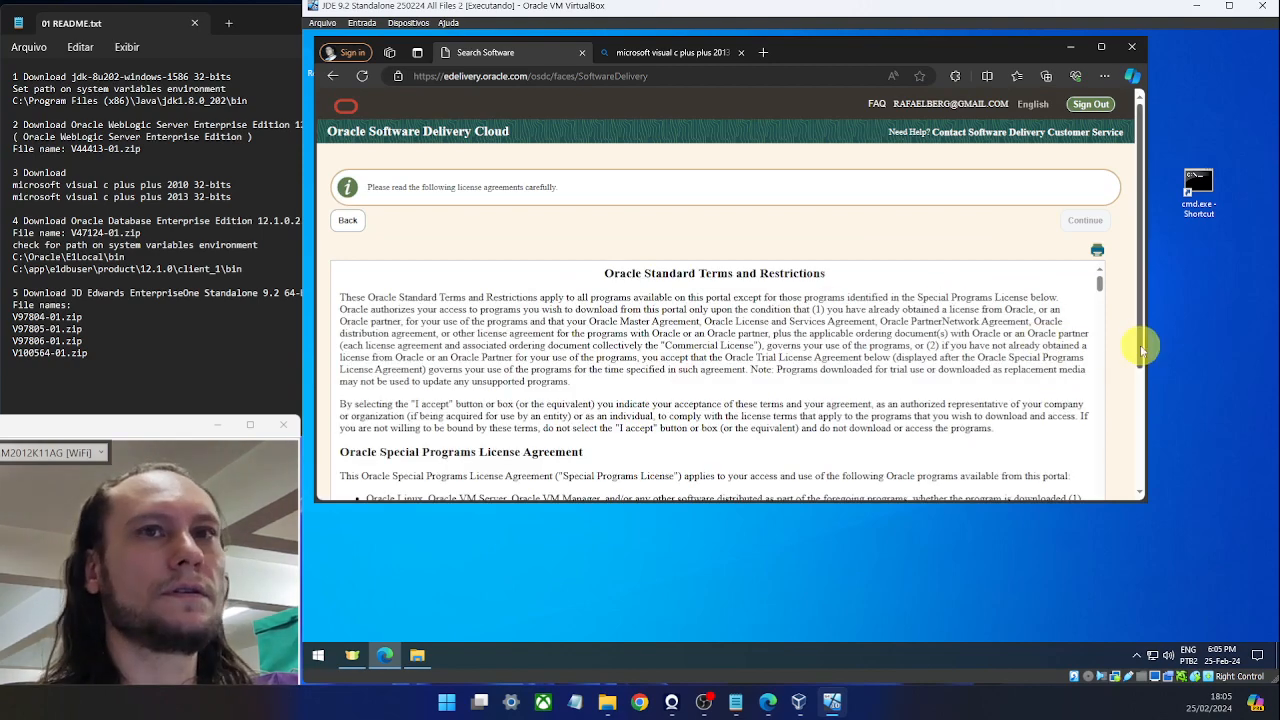
Accept the Oracle License Agreement and continue to the file list.
scroll(1050, 330, down, 3)
click(338, 357)
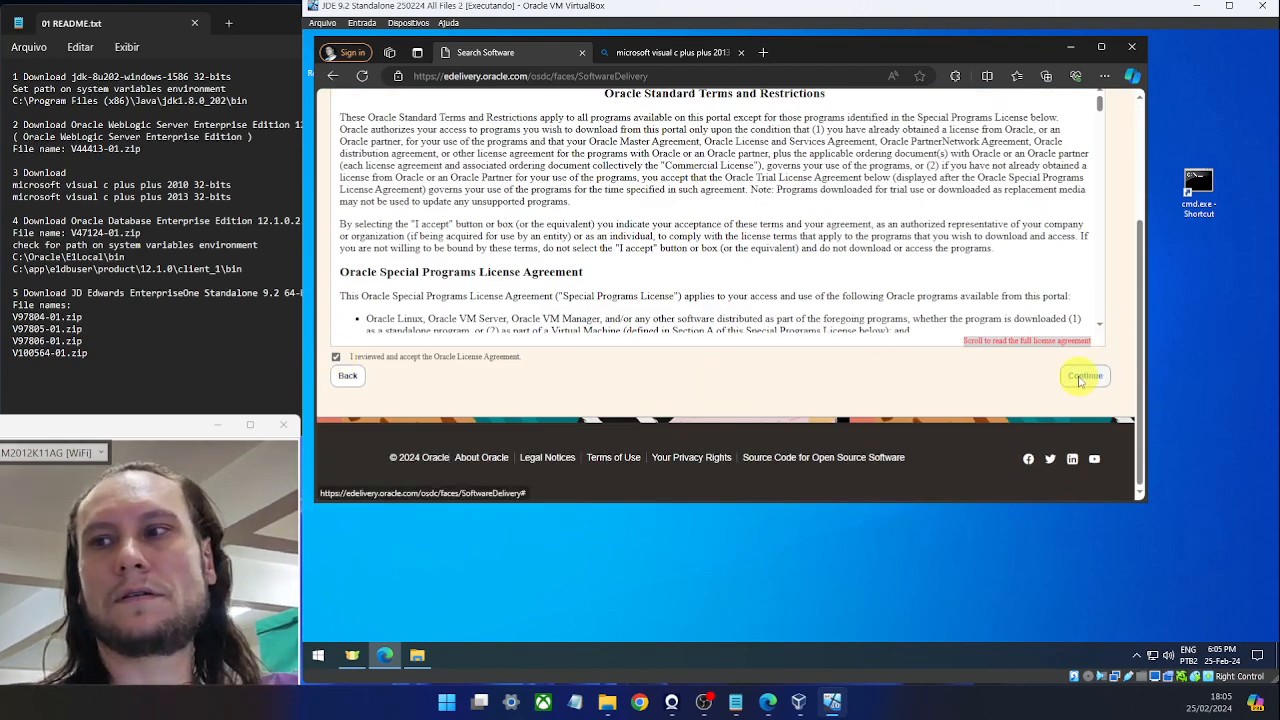
click(1082, 377)
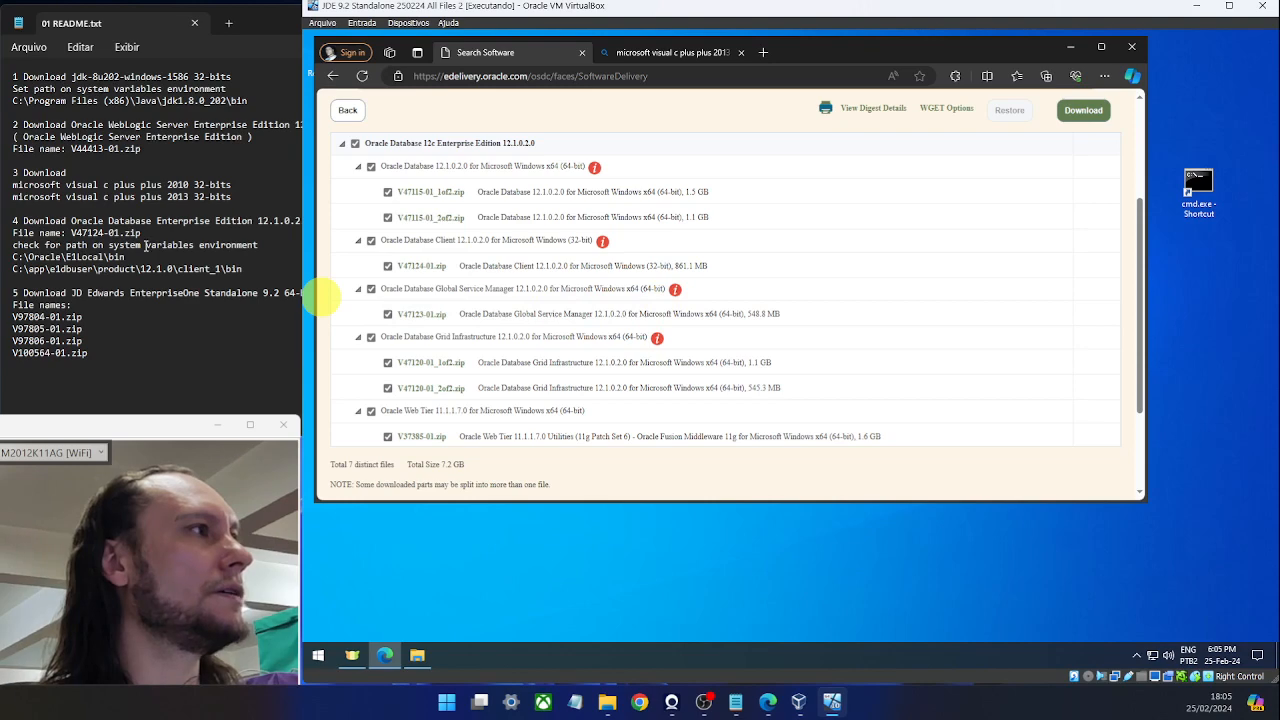
Tick only the Database Client 32-bit file V47124-01.zip and download it.
drag(72, 234, 141, 236)
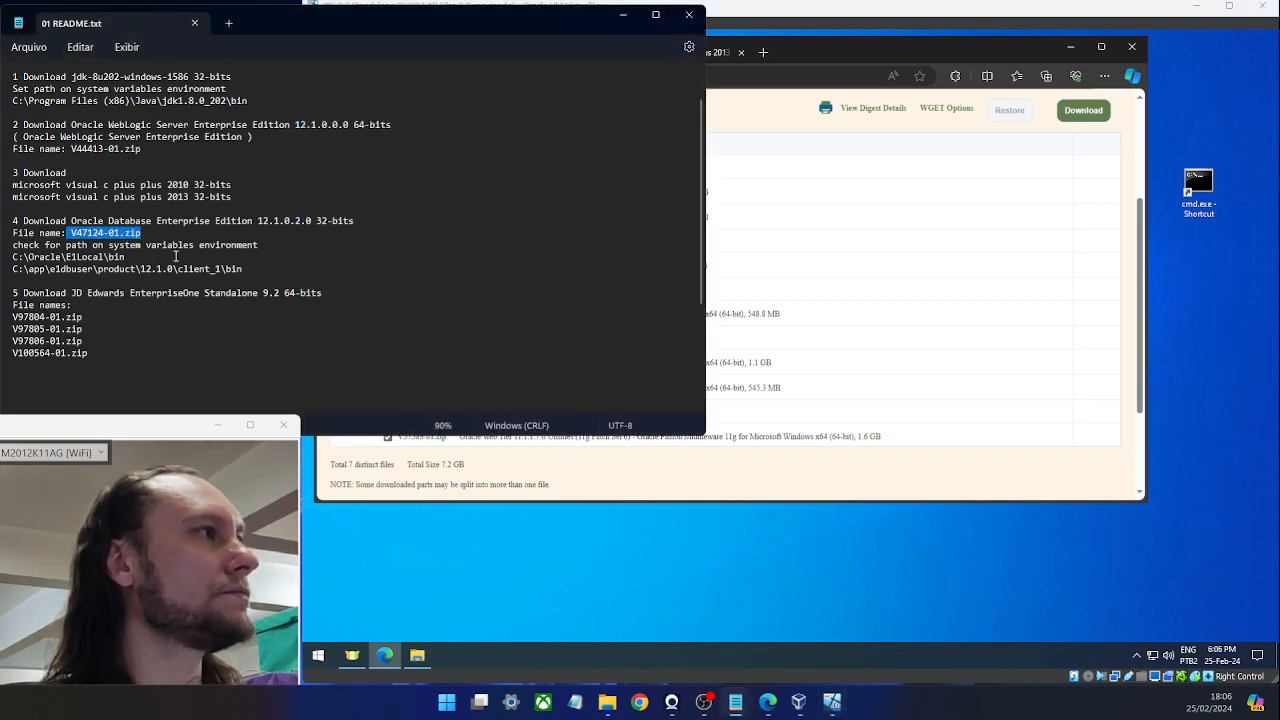
ctrl+scroll(203, 268, up, 3)
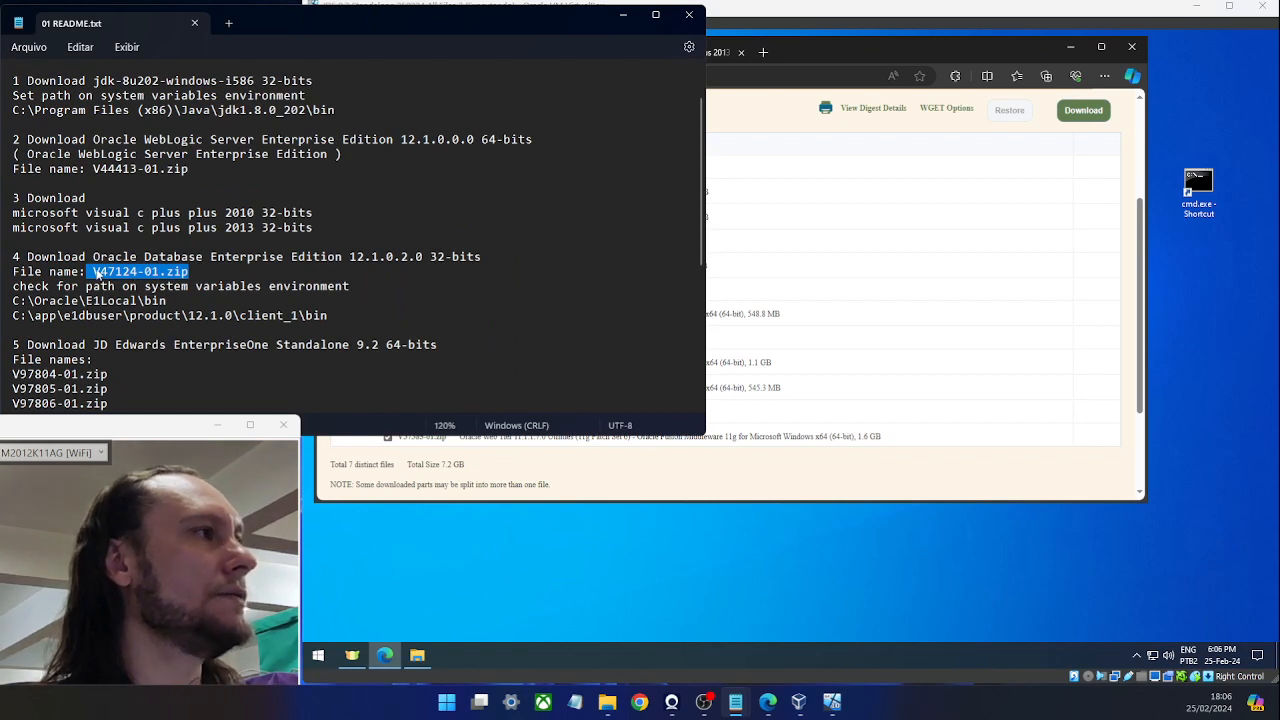
click(835, 52)
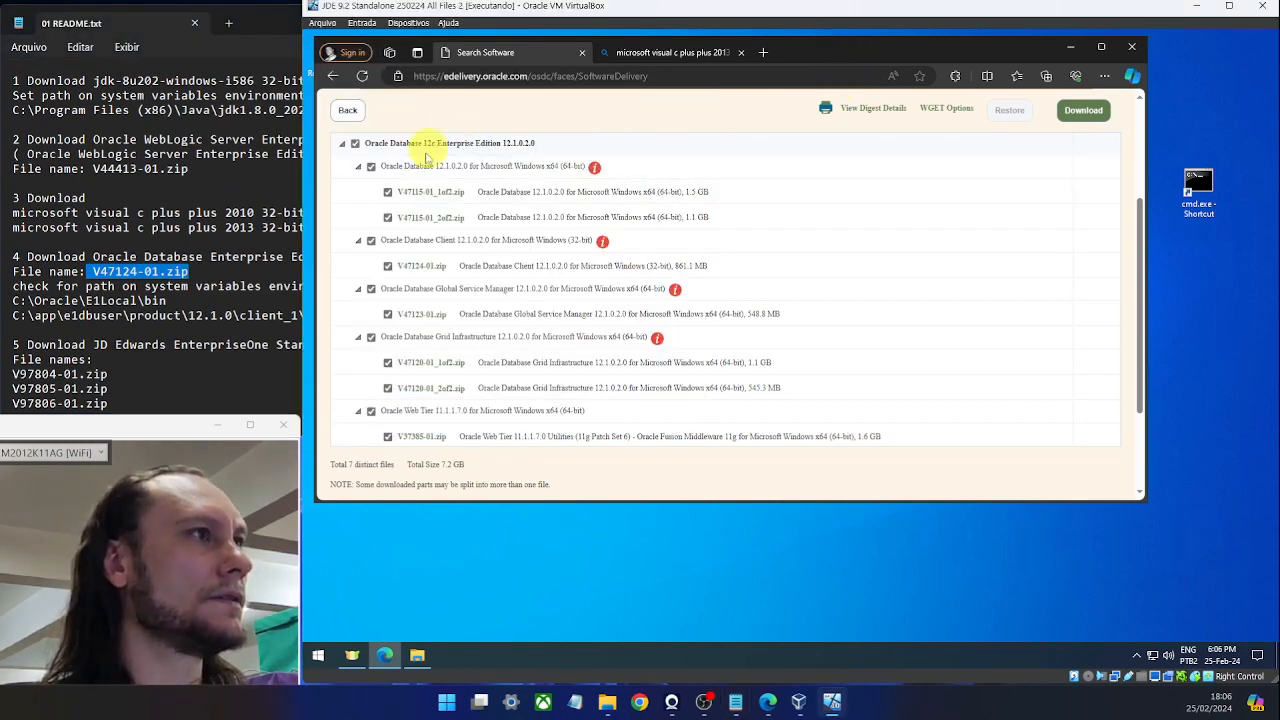
click(355, 144)
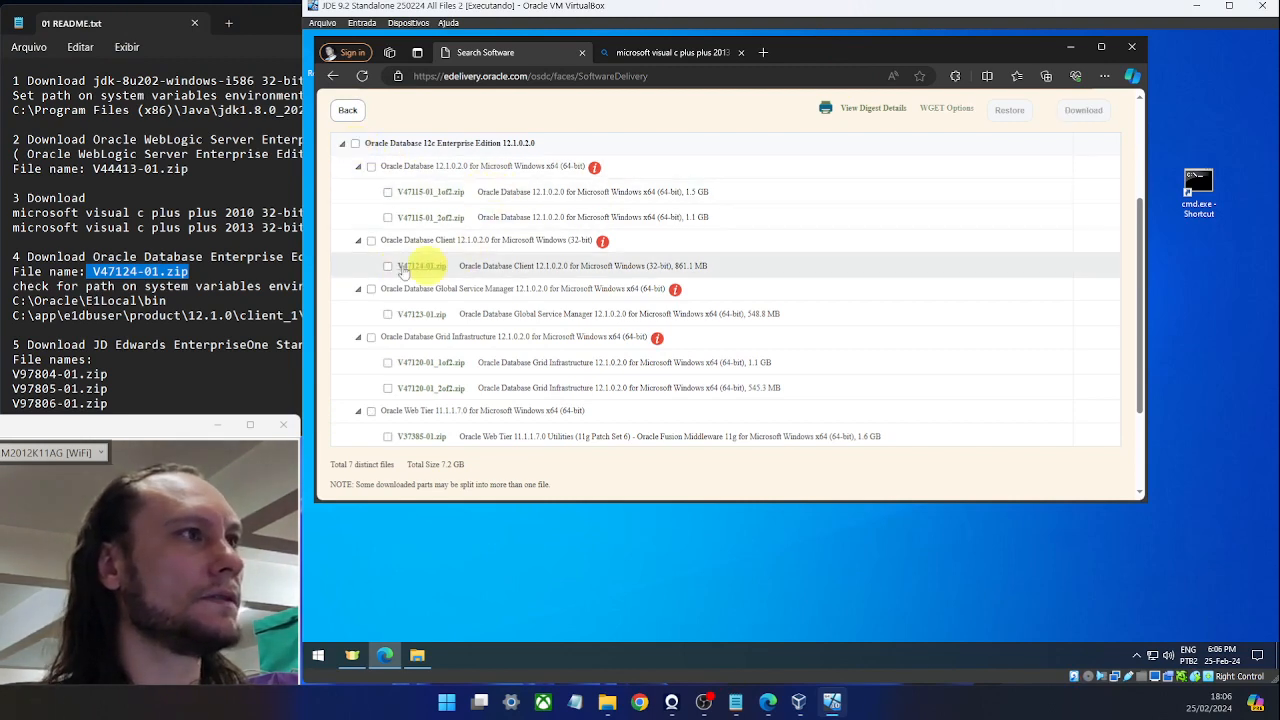
click(371, 243)
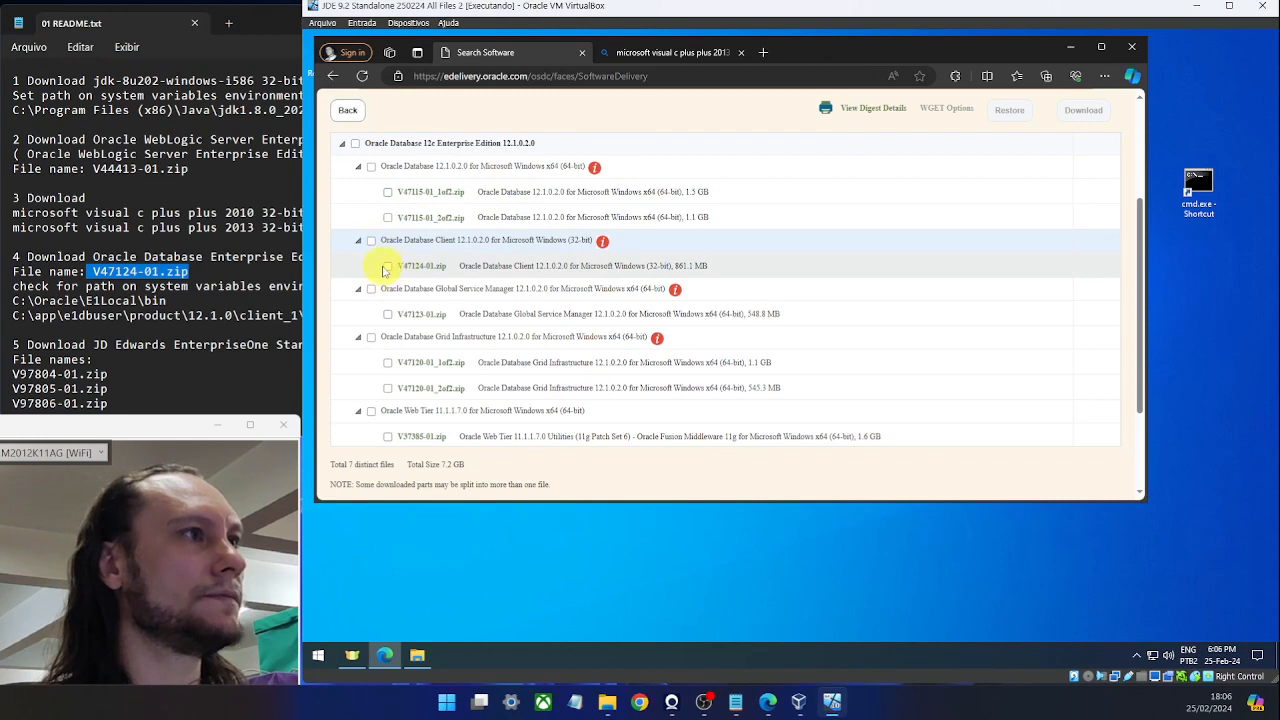
click(389, 263)
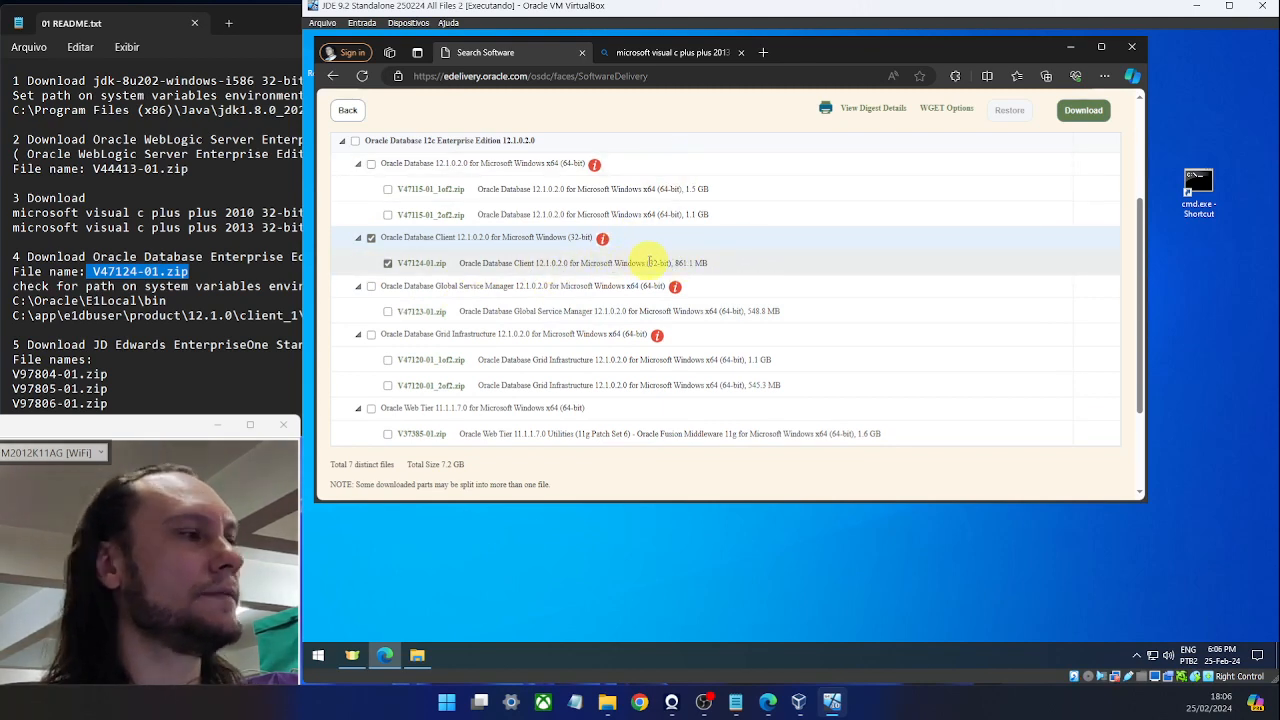
click(1085, 114)
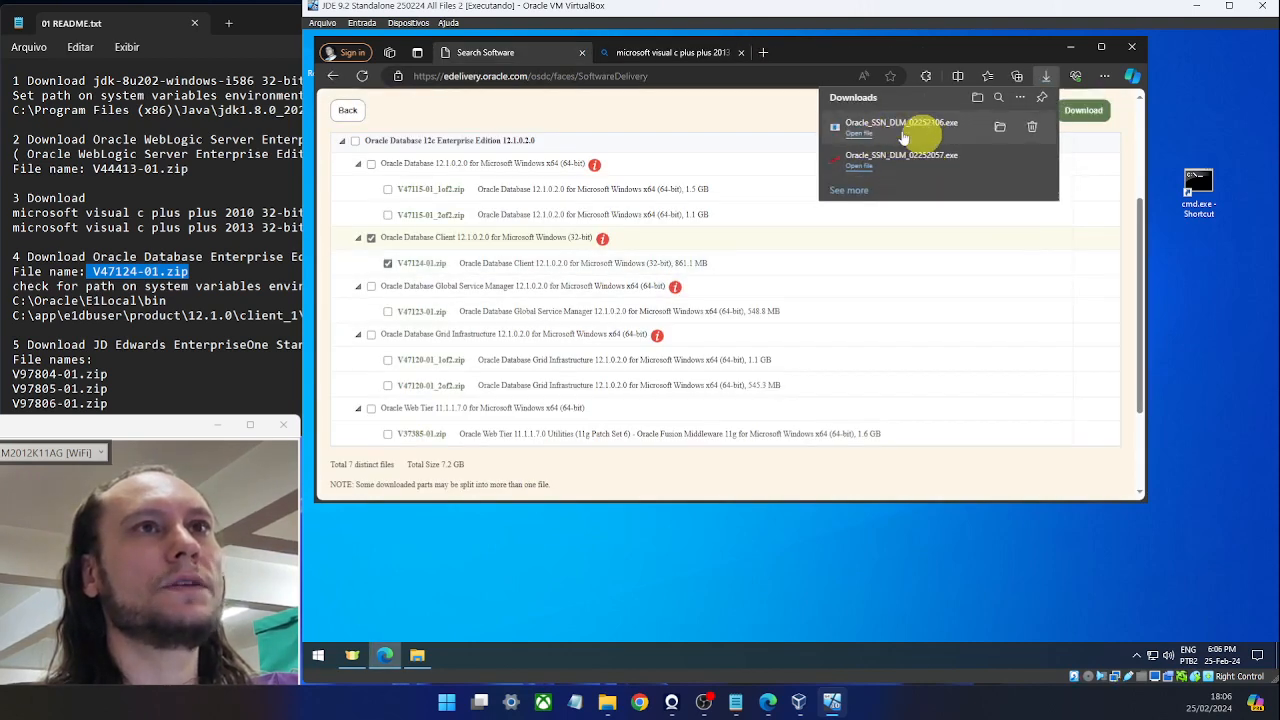
Run the downloaded download manager, then extract V47124-01.zip into a V47124-01 folder.
click(911, 140)
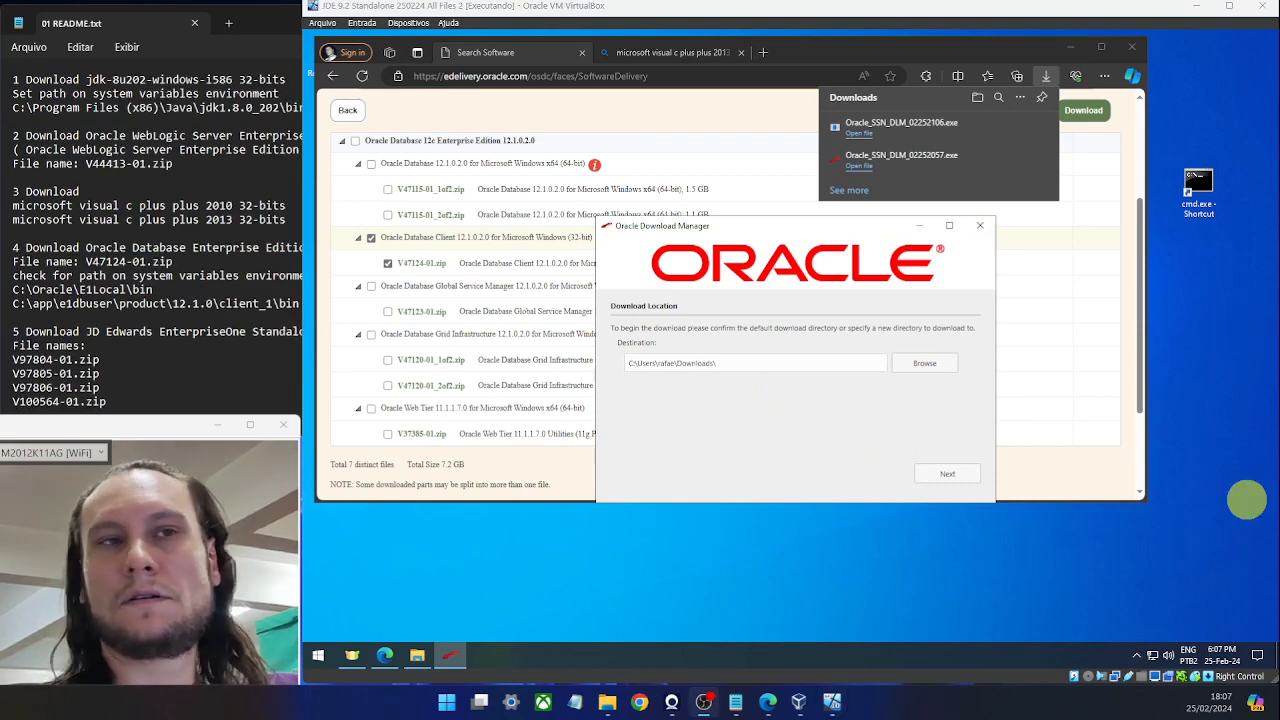
click(978, 228)
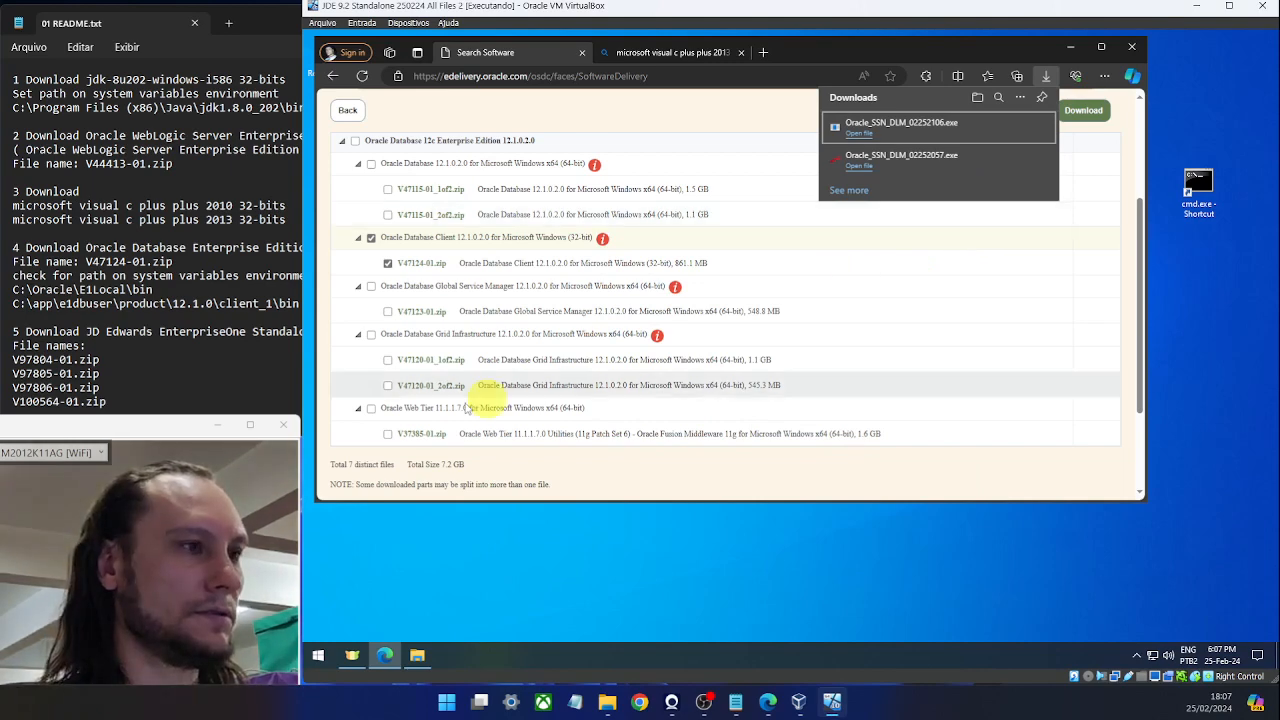
click(417, 655)
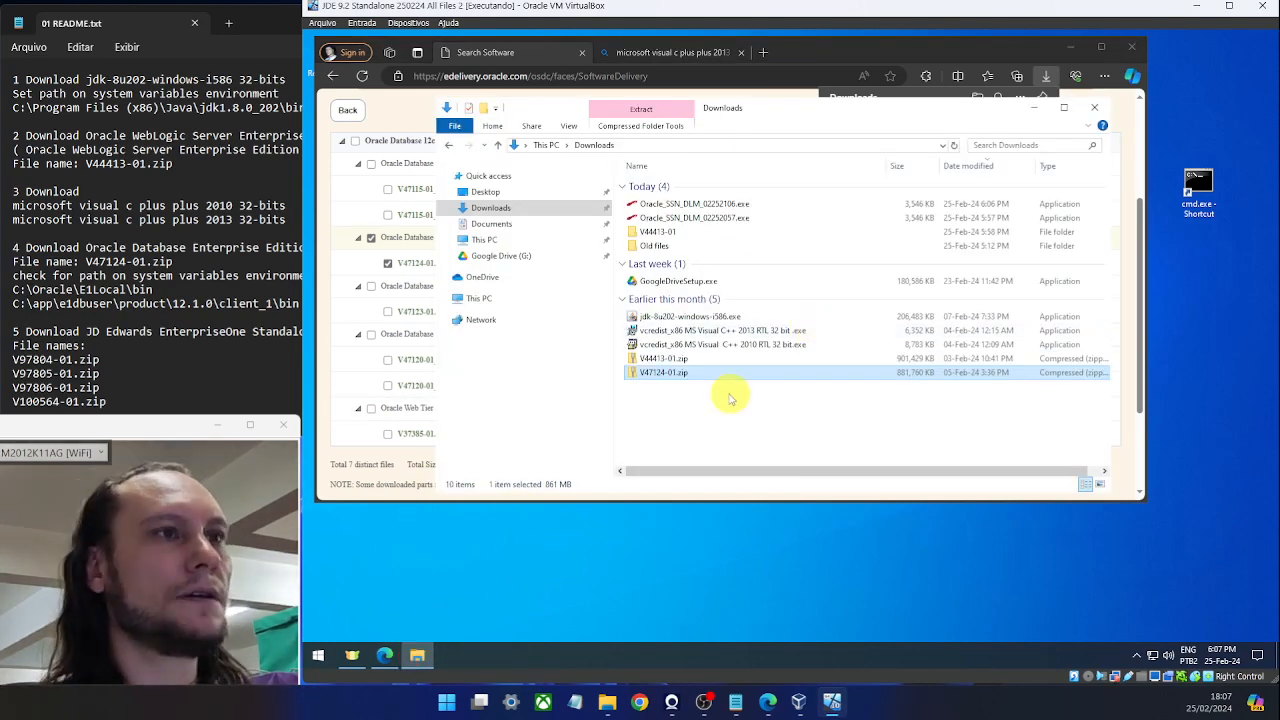
right_click(688, 373)
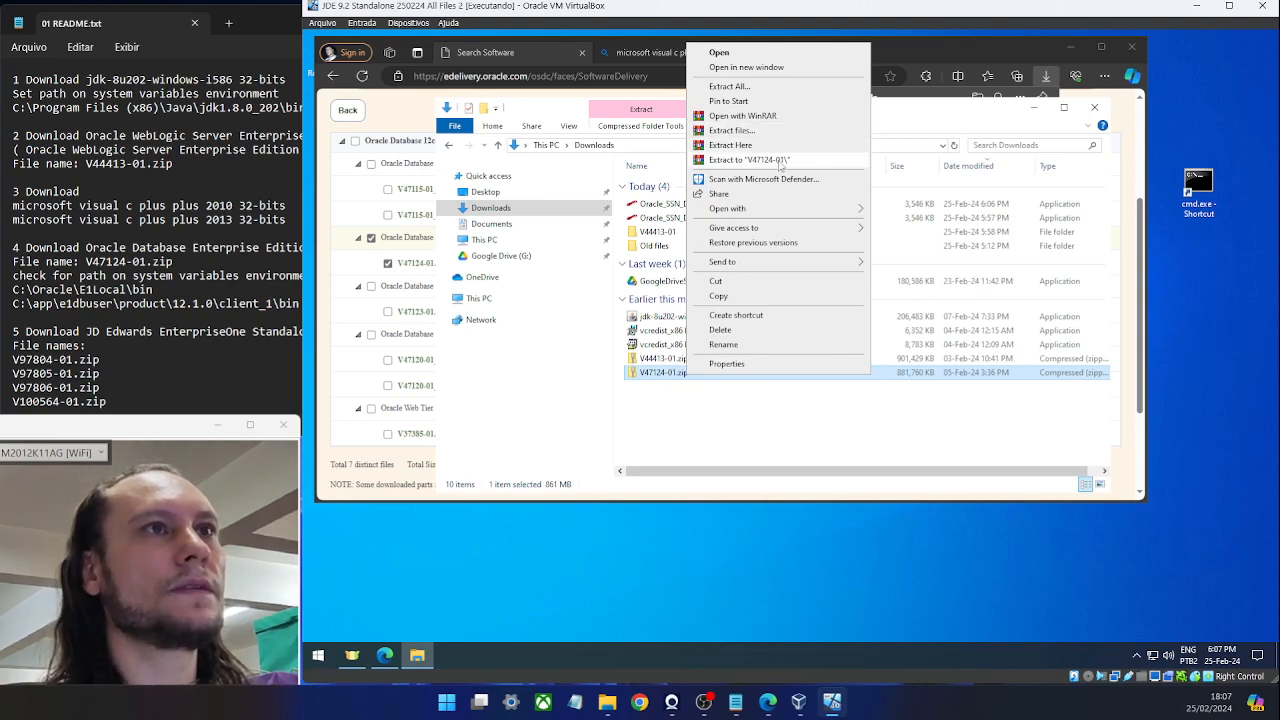
click(779, 160)
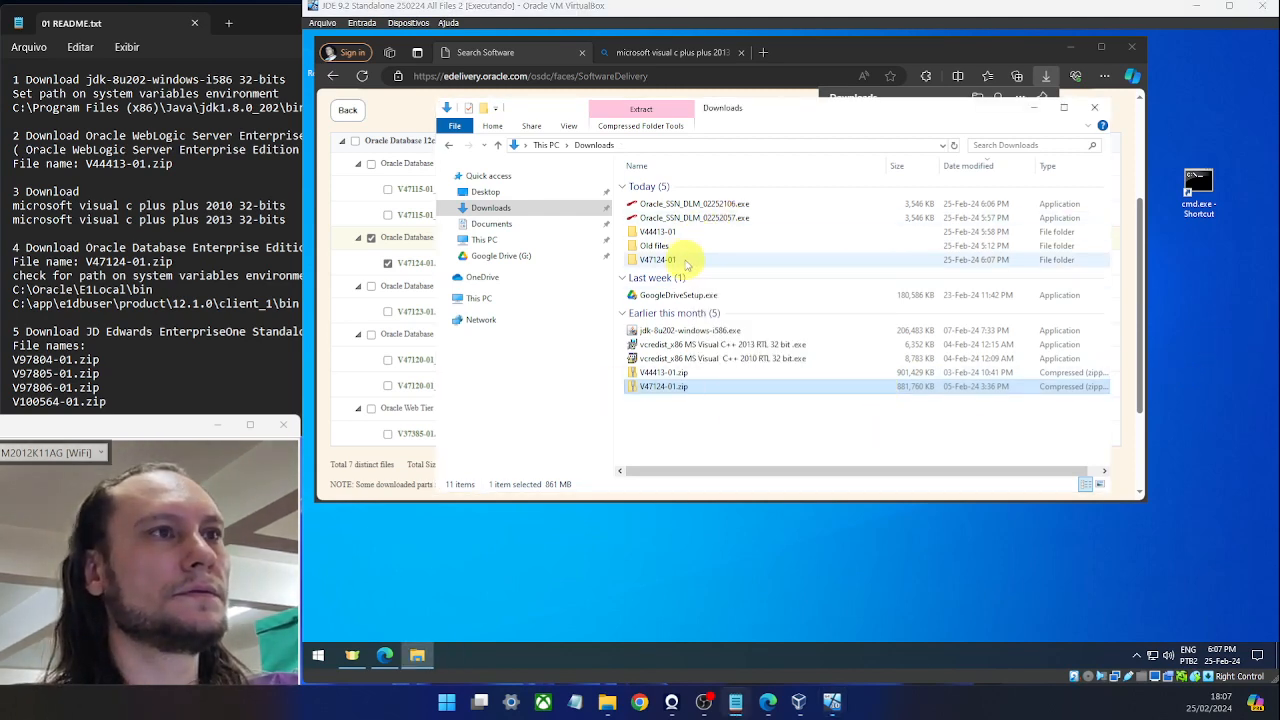
Run setup.exe from V47124-01\client32 as administrator.
double_click(686, 262)
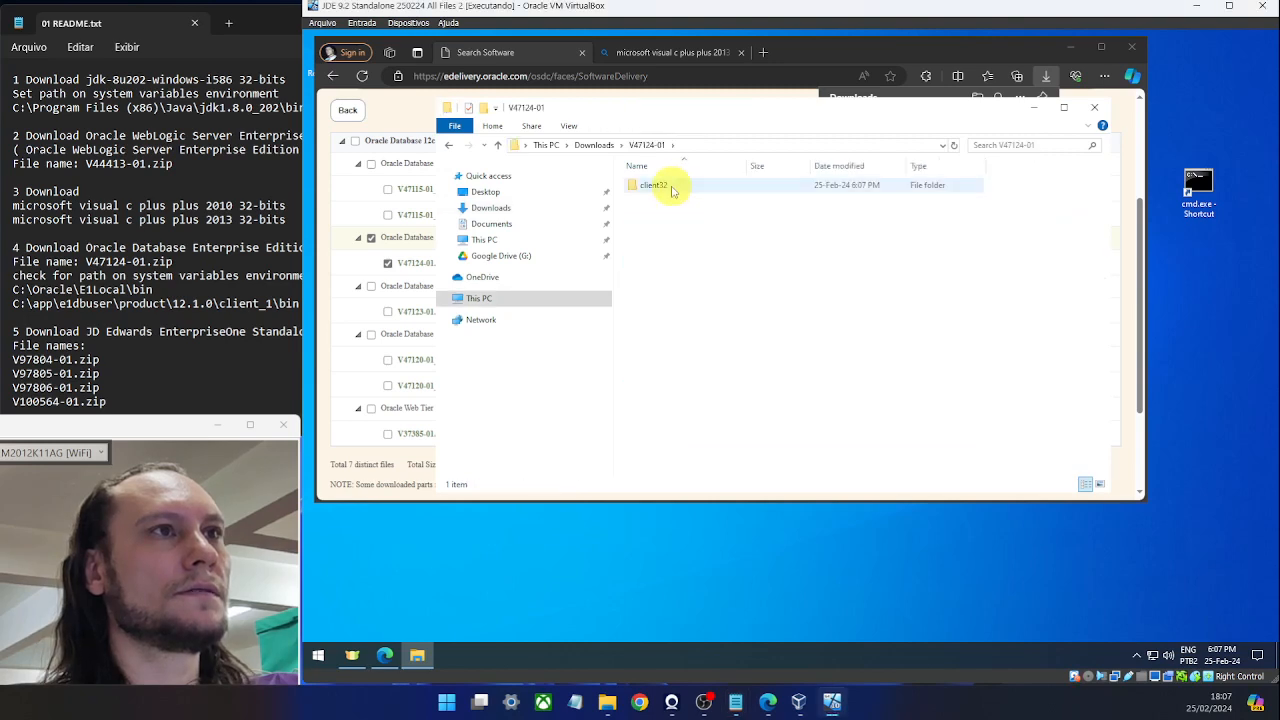
double_click(673, 188)
click(652, 230)
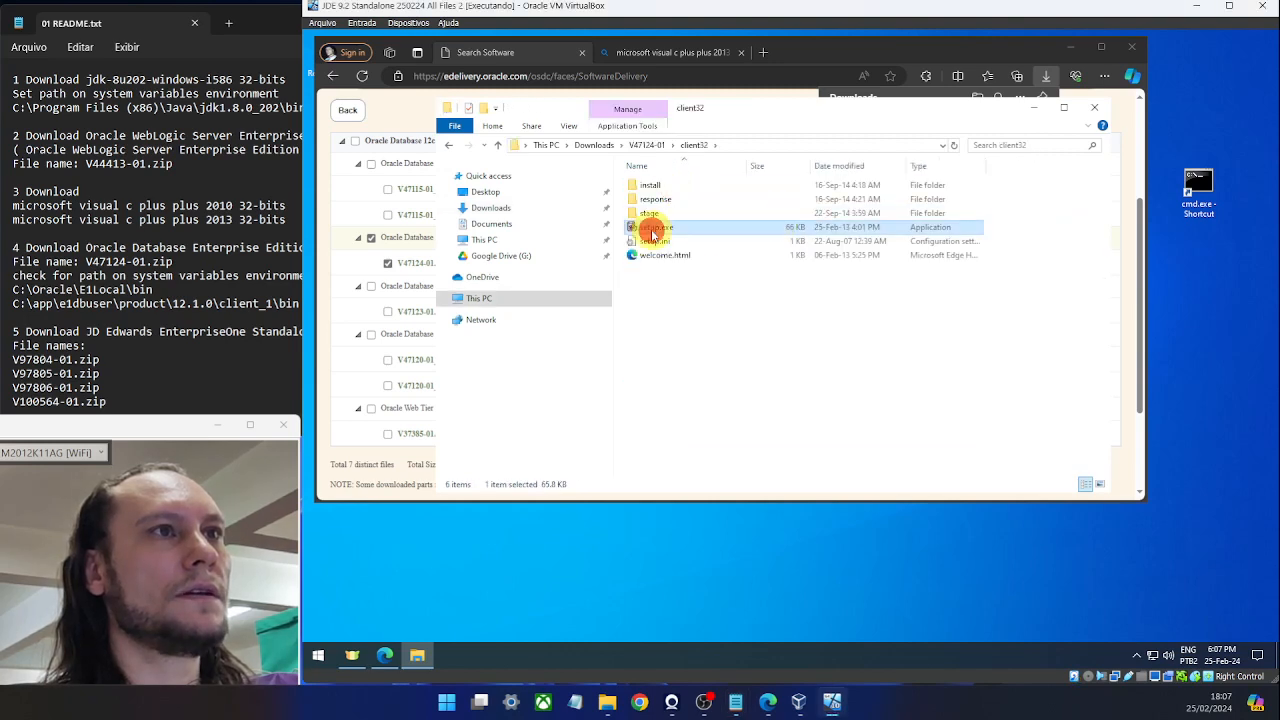
right_click(665, 231)
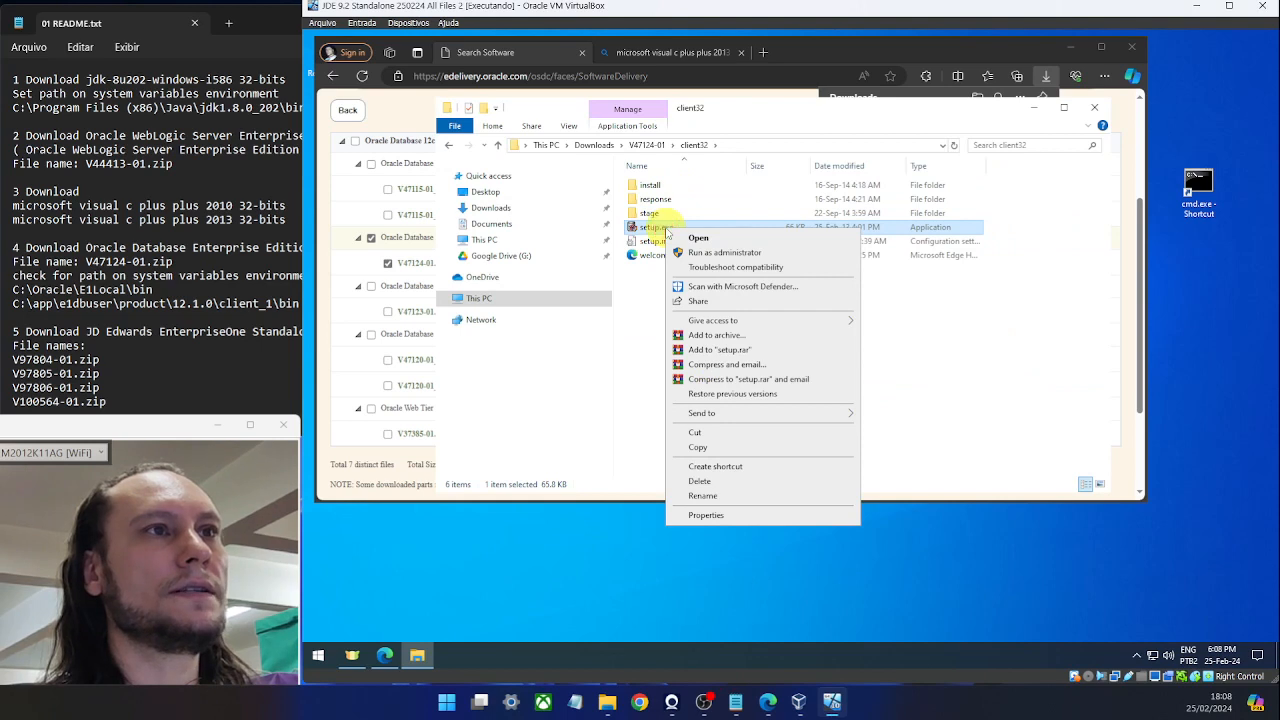
click(729, 253)
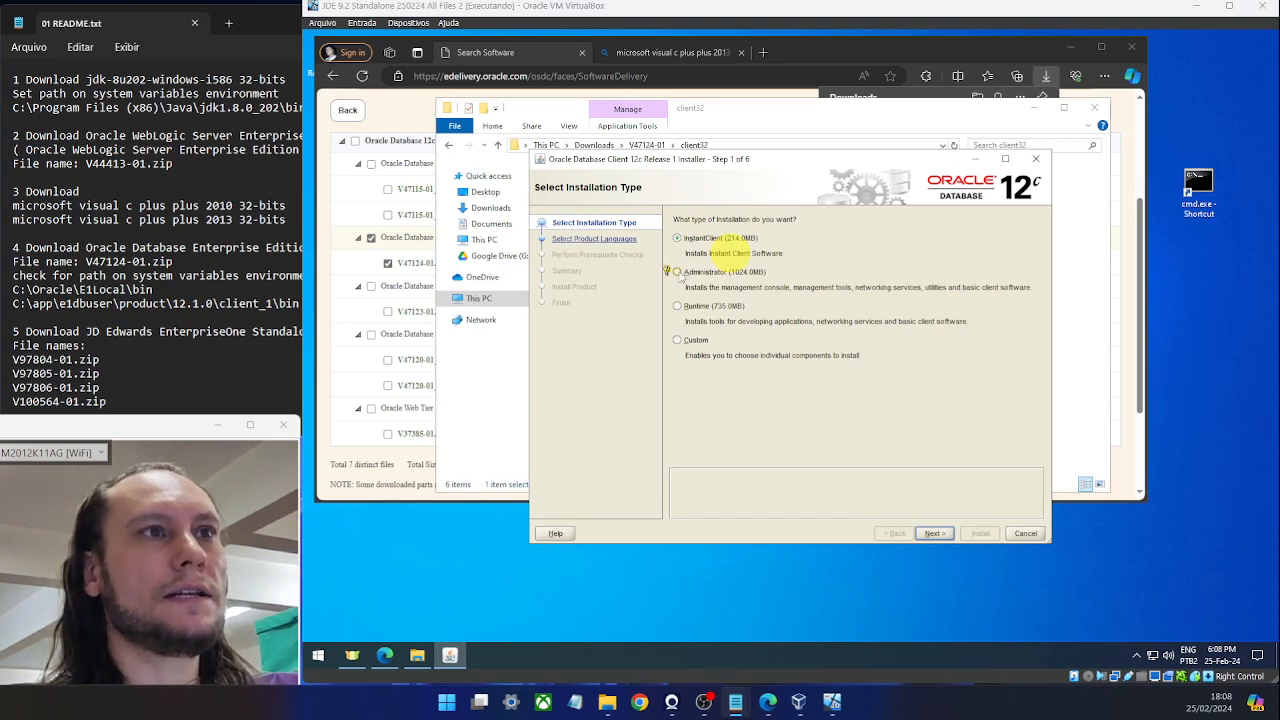
Choose an Administrator install with English, the built-in Windows account and default locations.
click(677, 272)
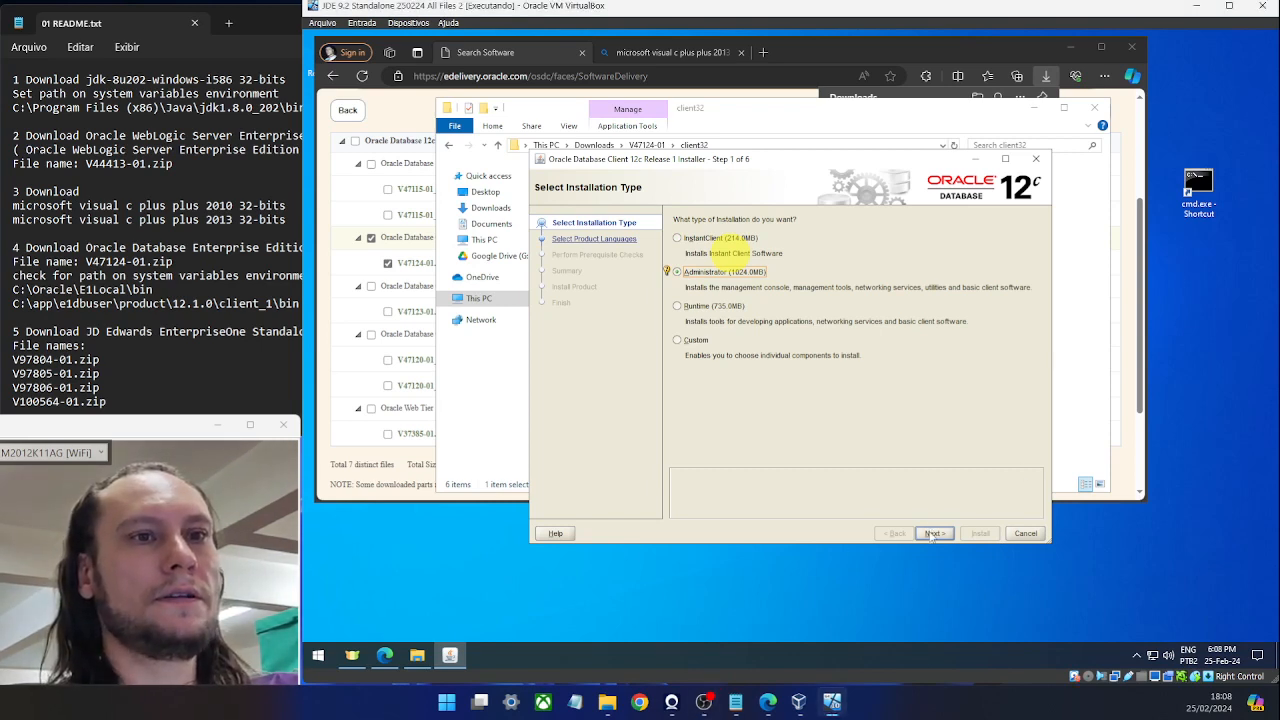
click(932, 532)
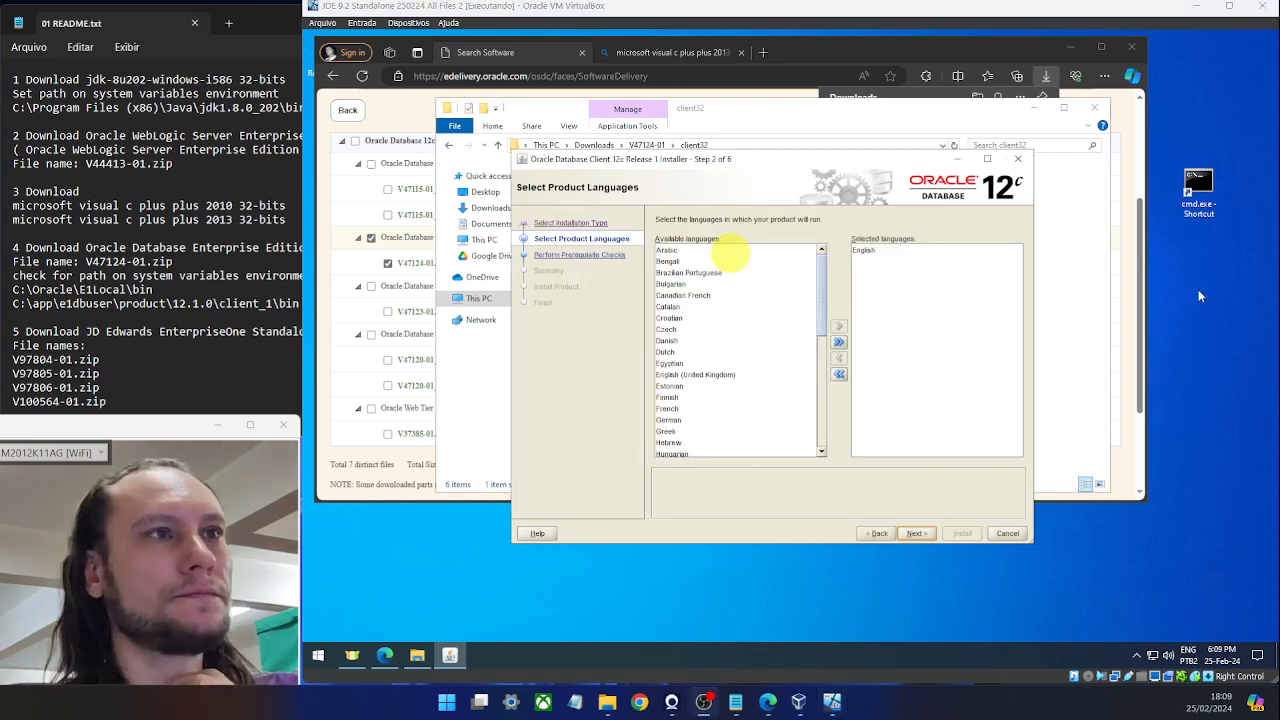
click(918, 534)
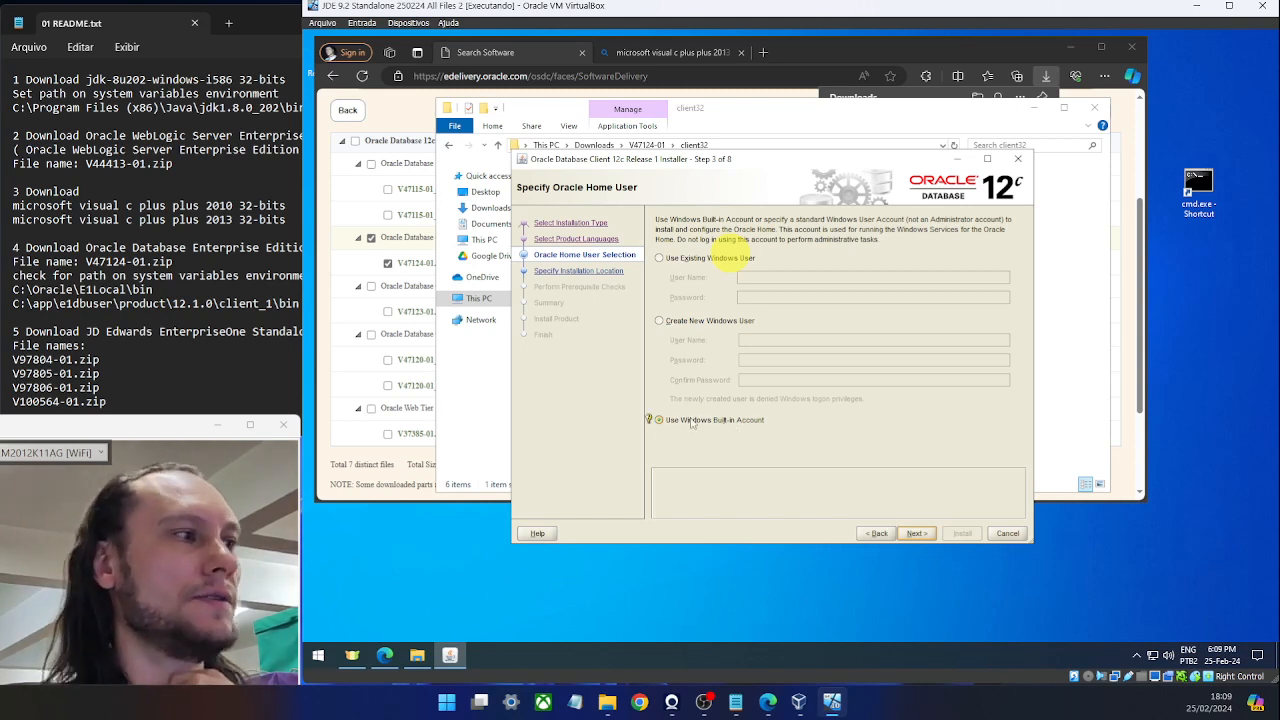
click(917, 533)
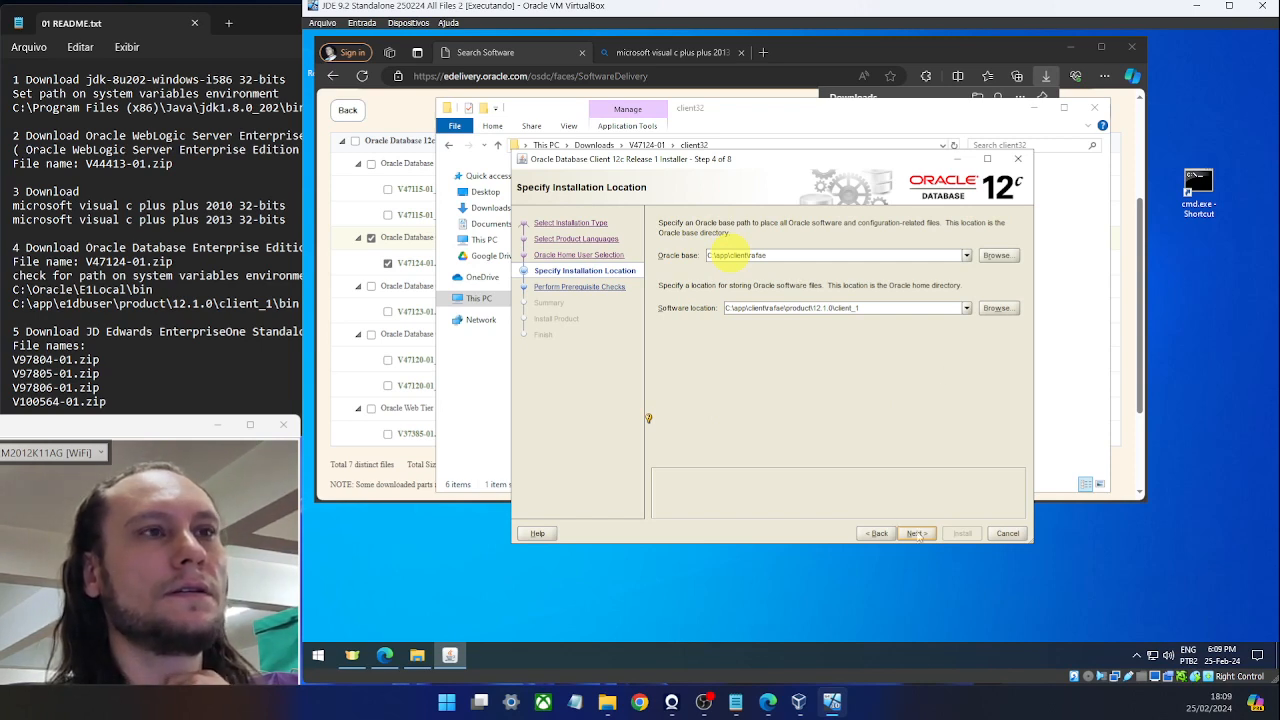
click(728, 254)
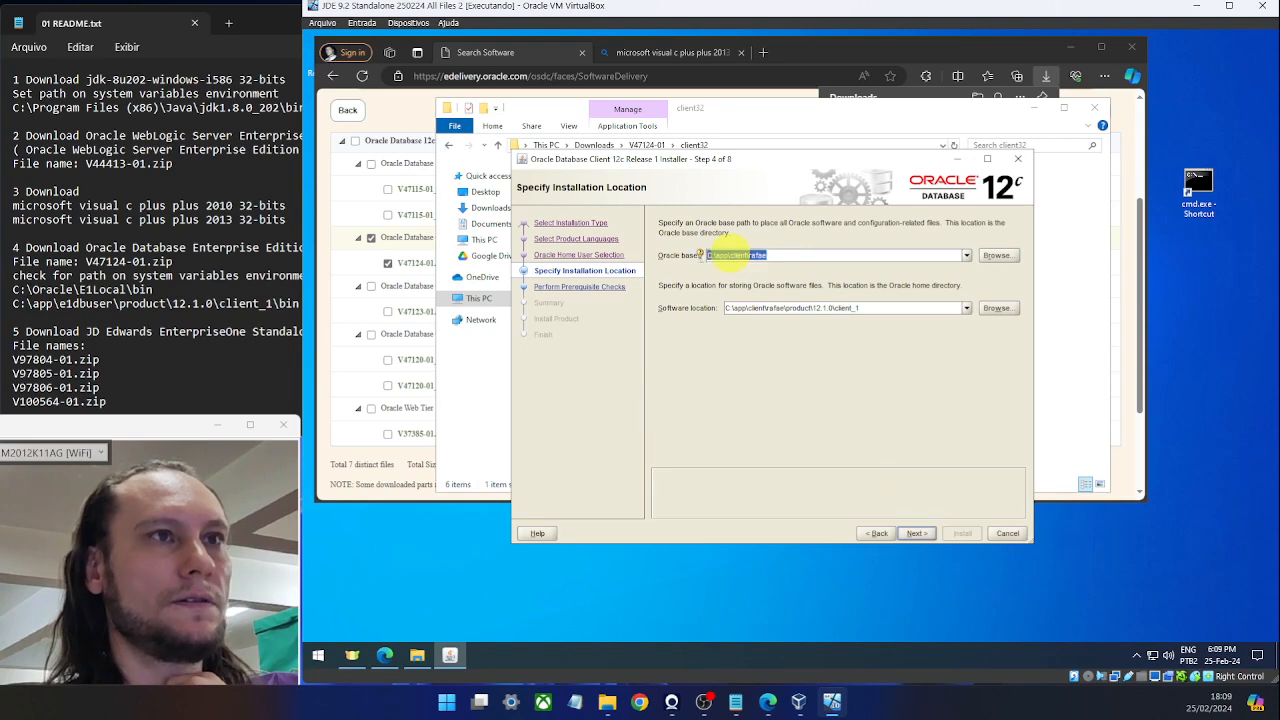
click(881, 307)
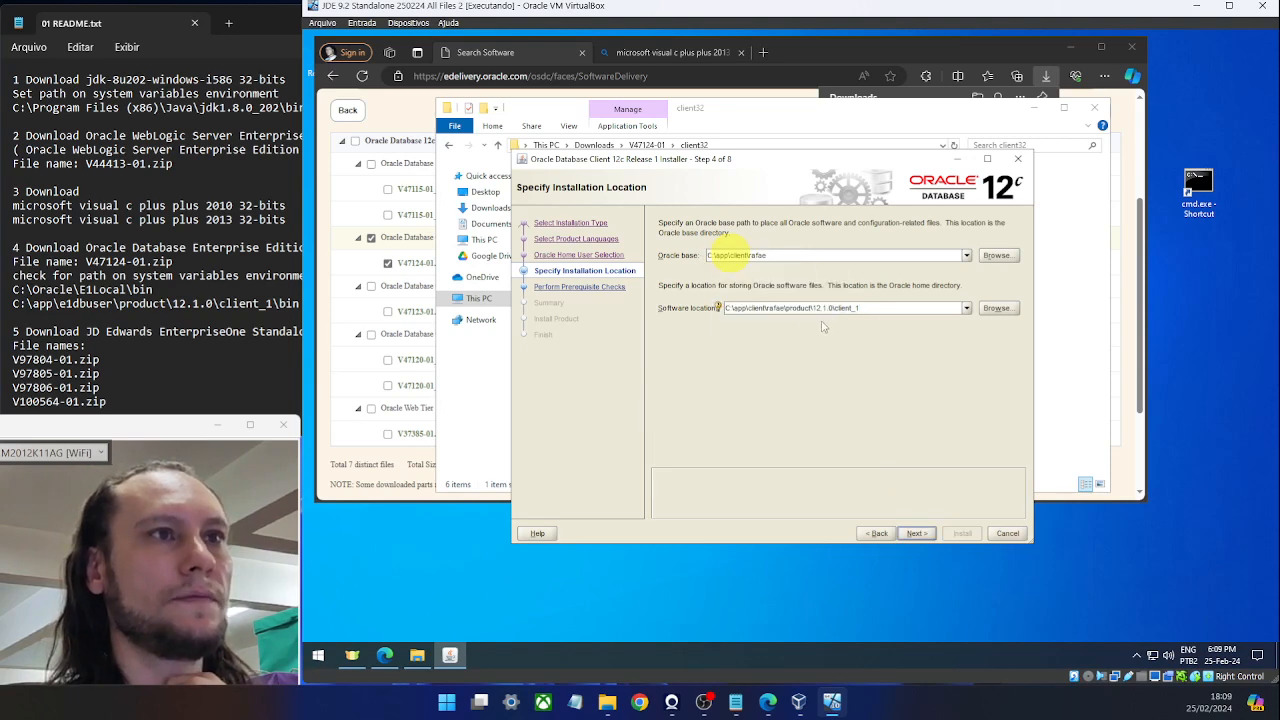
click(915, 534)
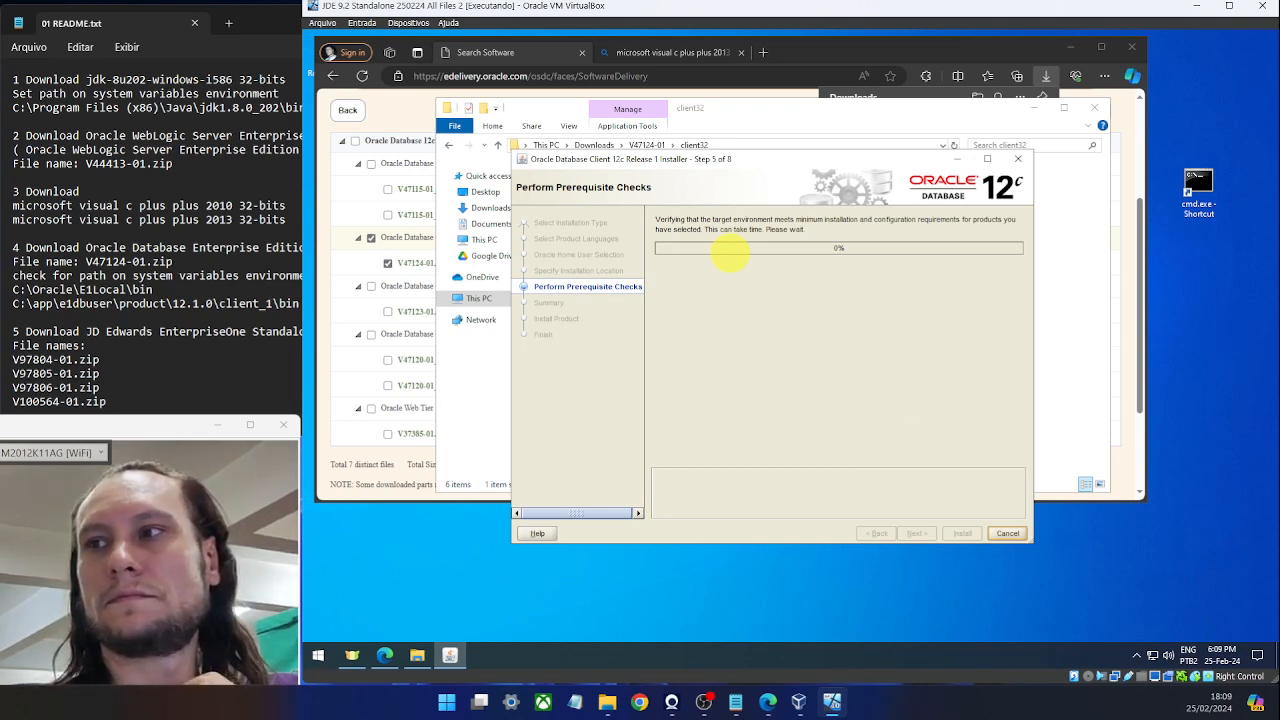
key(alt+Tab)
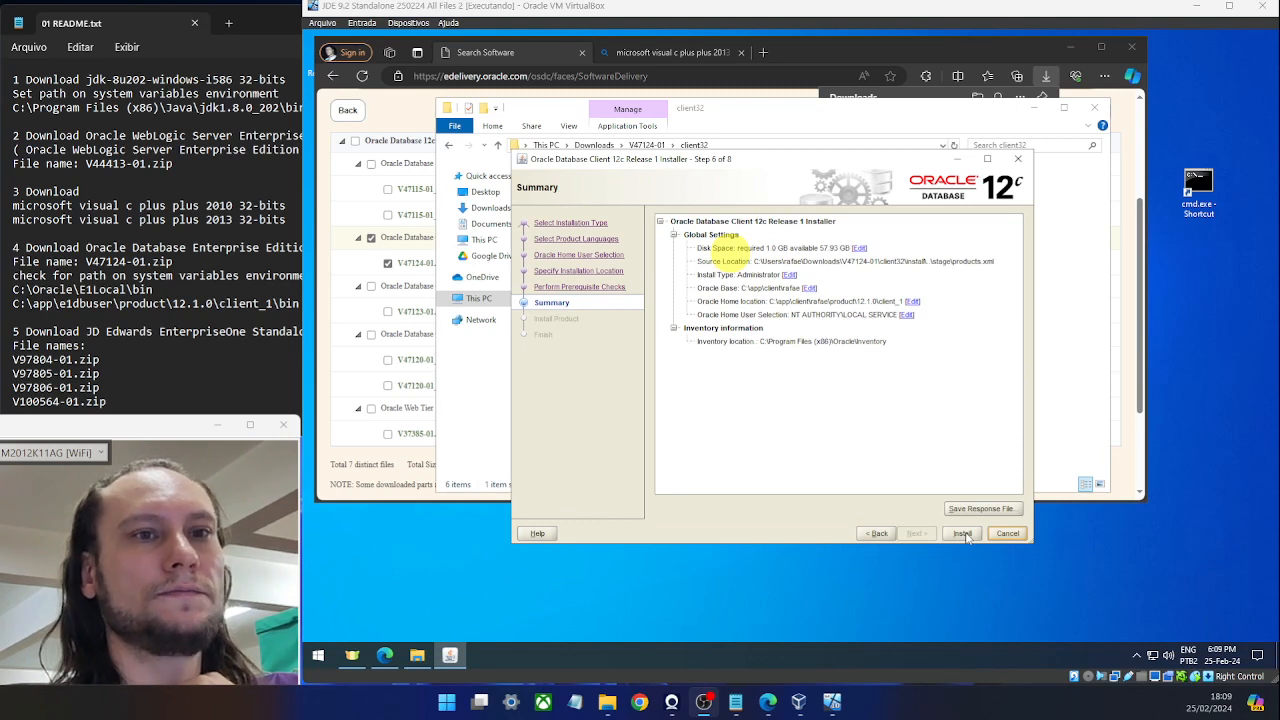
Start the Database Client installation and minimize the client32 folder window to watch progress.
click(963, 533)
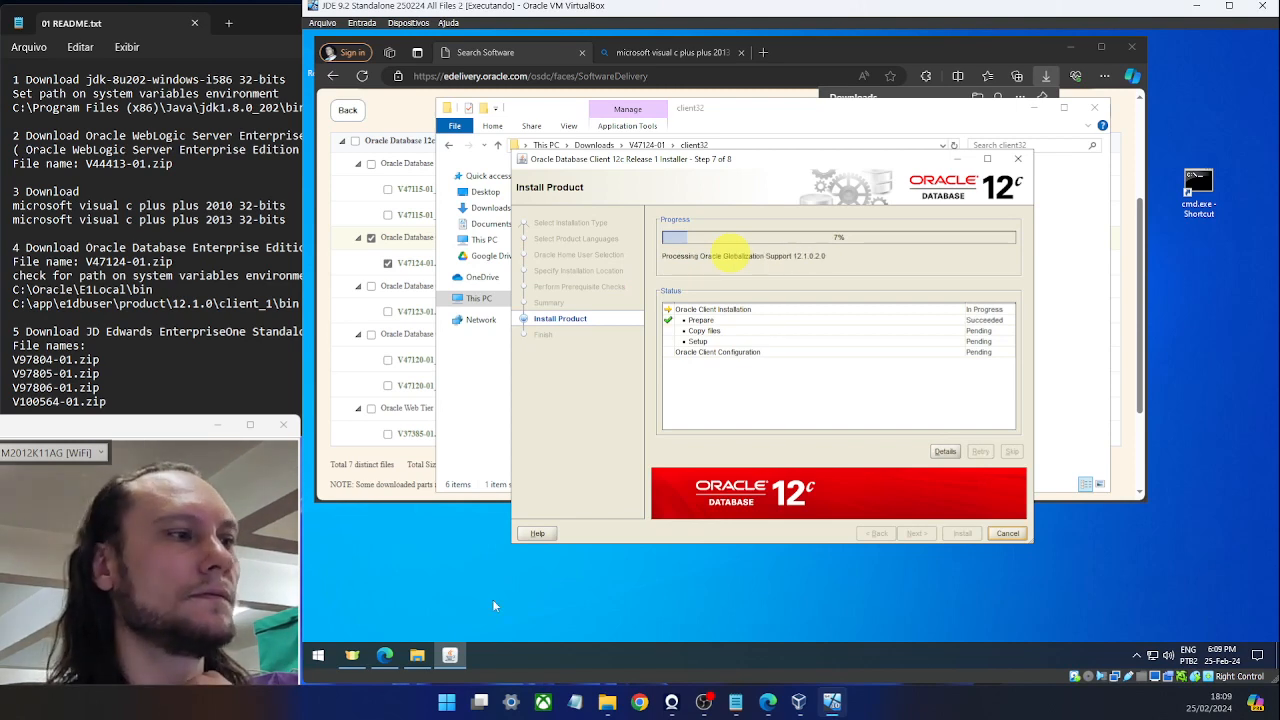
click(417, 656)
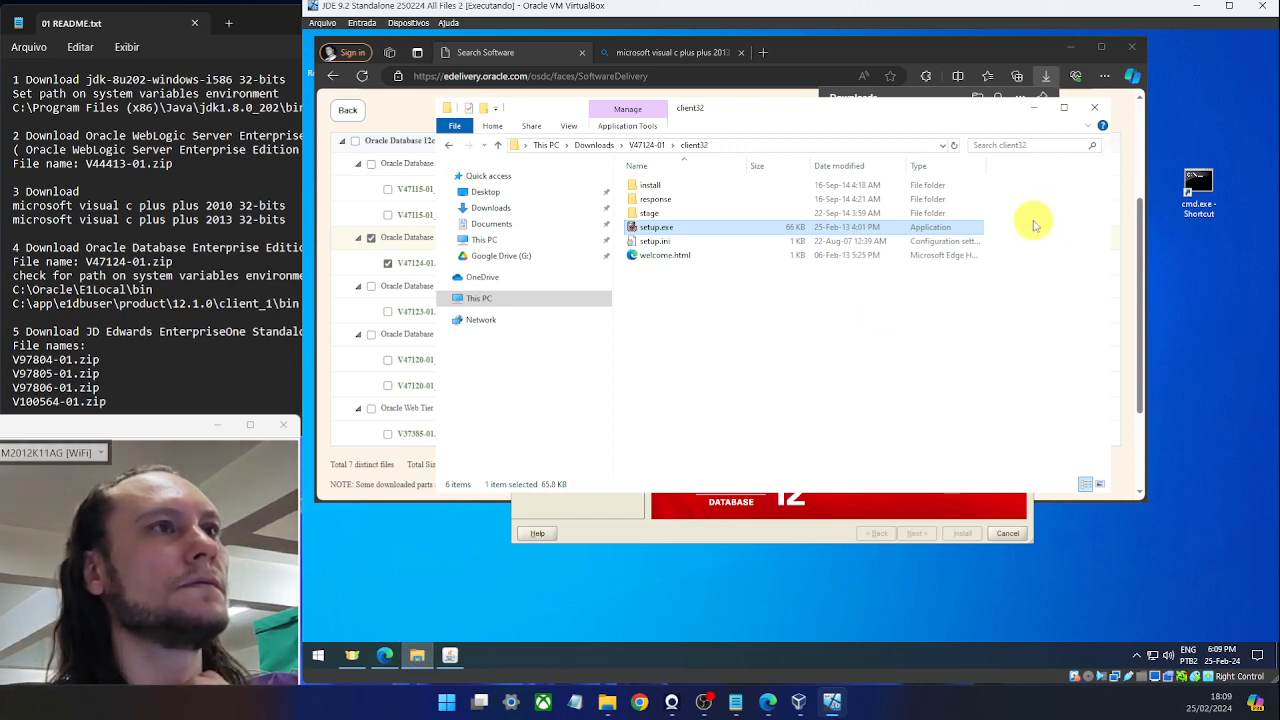
click(1032, 107)
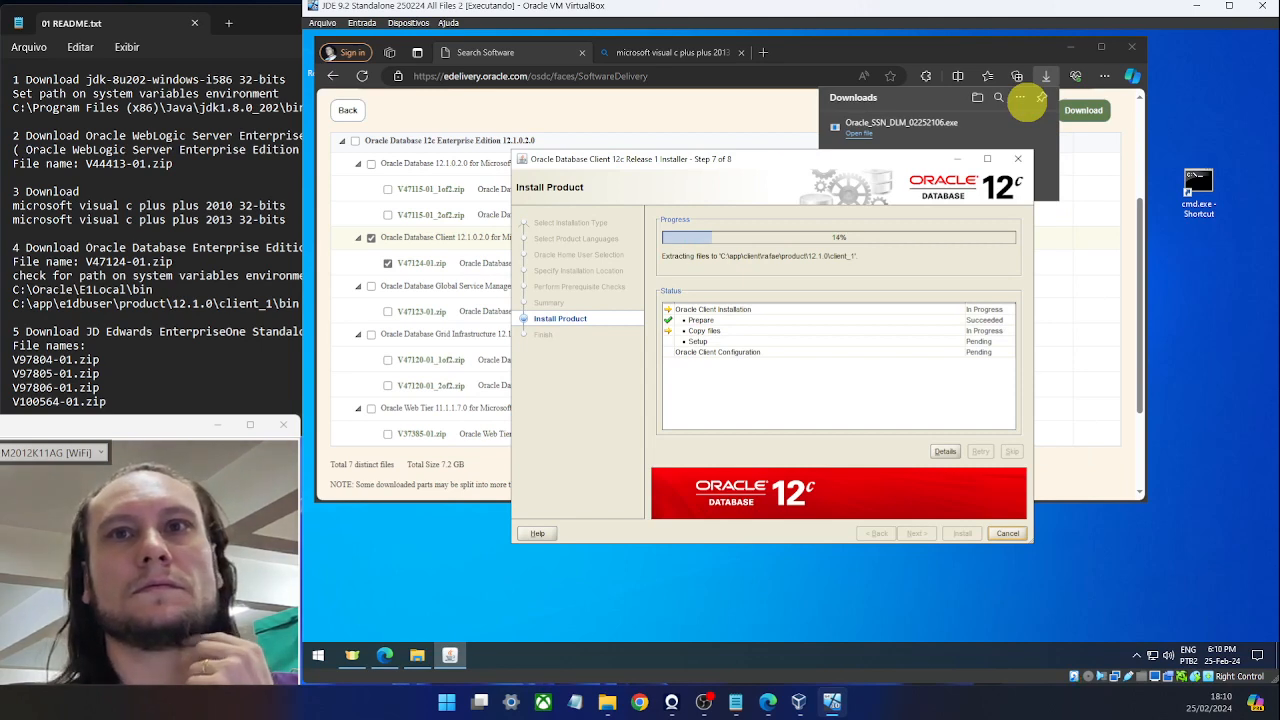
key(alt+Tab)
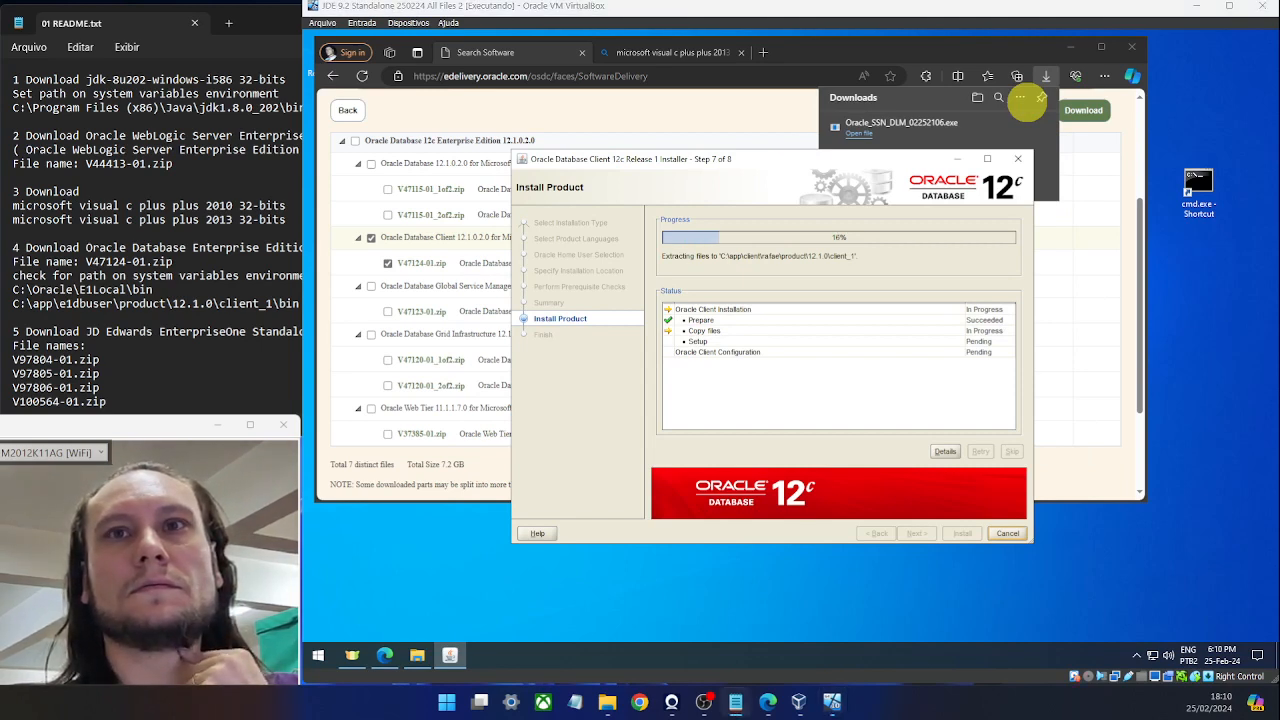
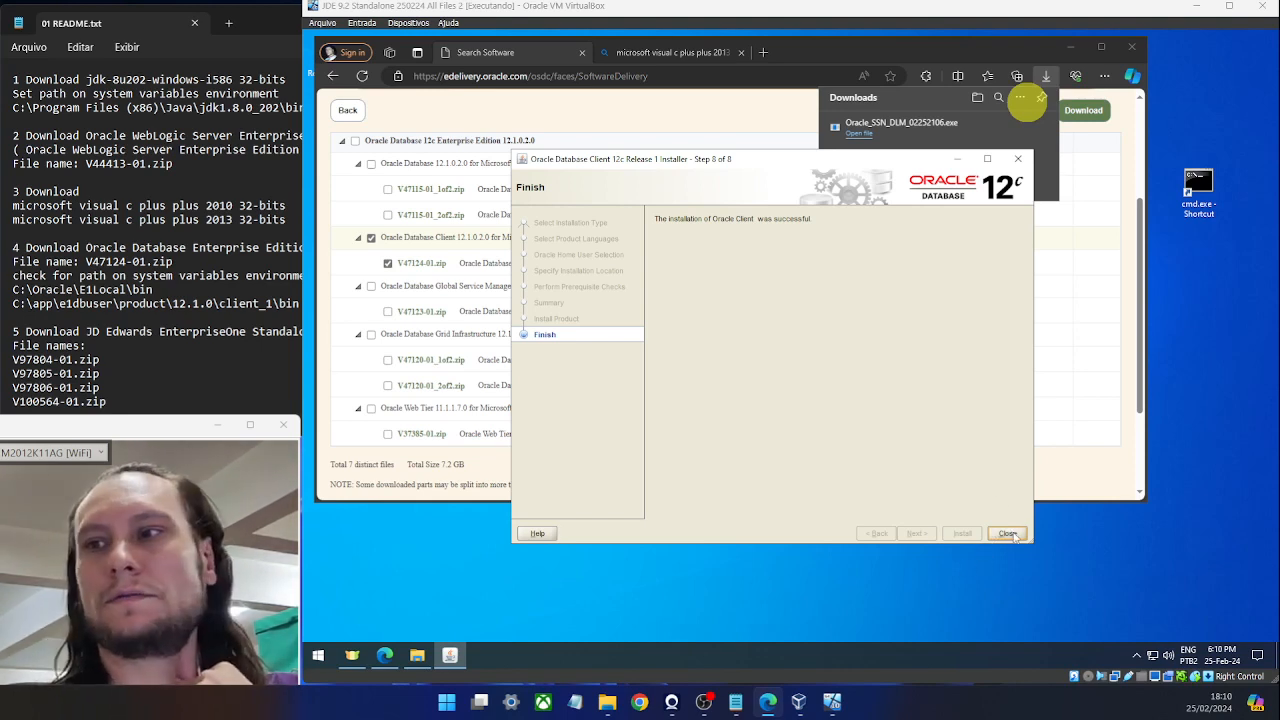
Close the finished Oracle Client installer and copy 'JD Edwards EnterpriseOne Standalone' from the readme.
click(1008, 533)
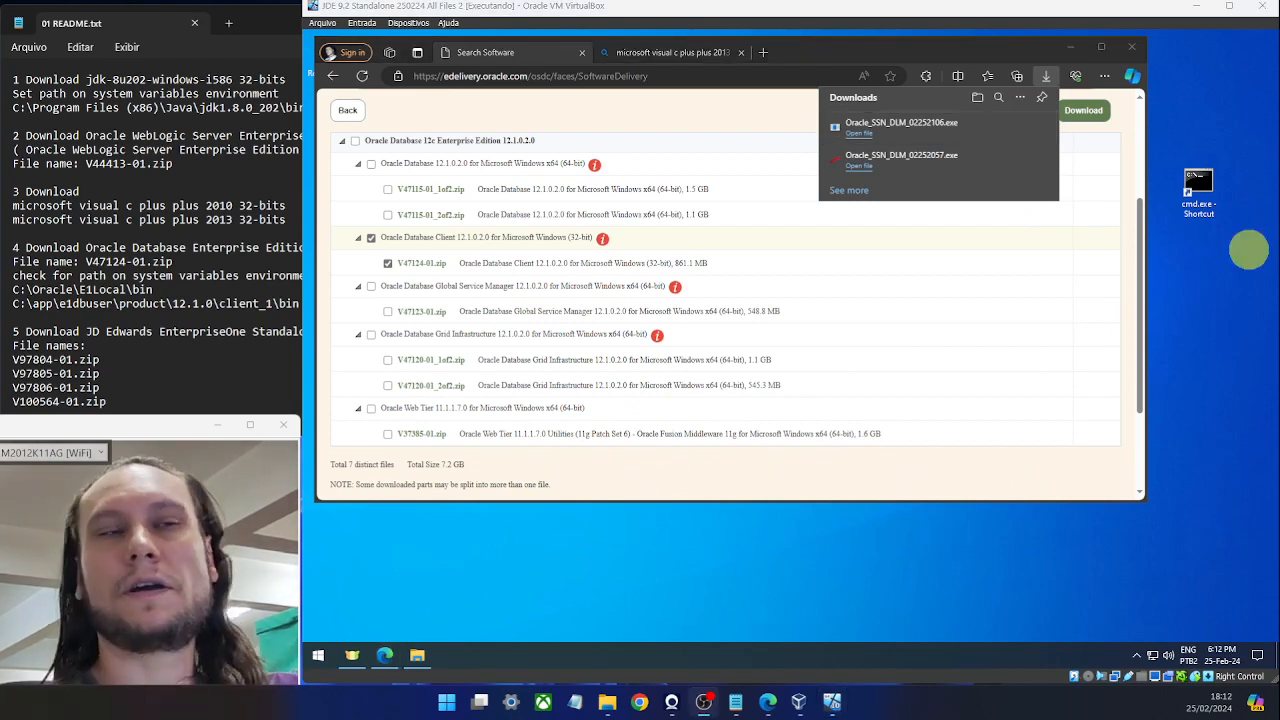
click(188, 303)
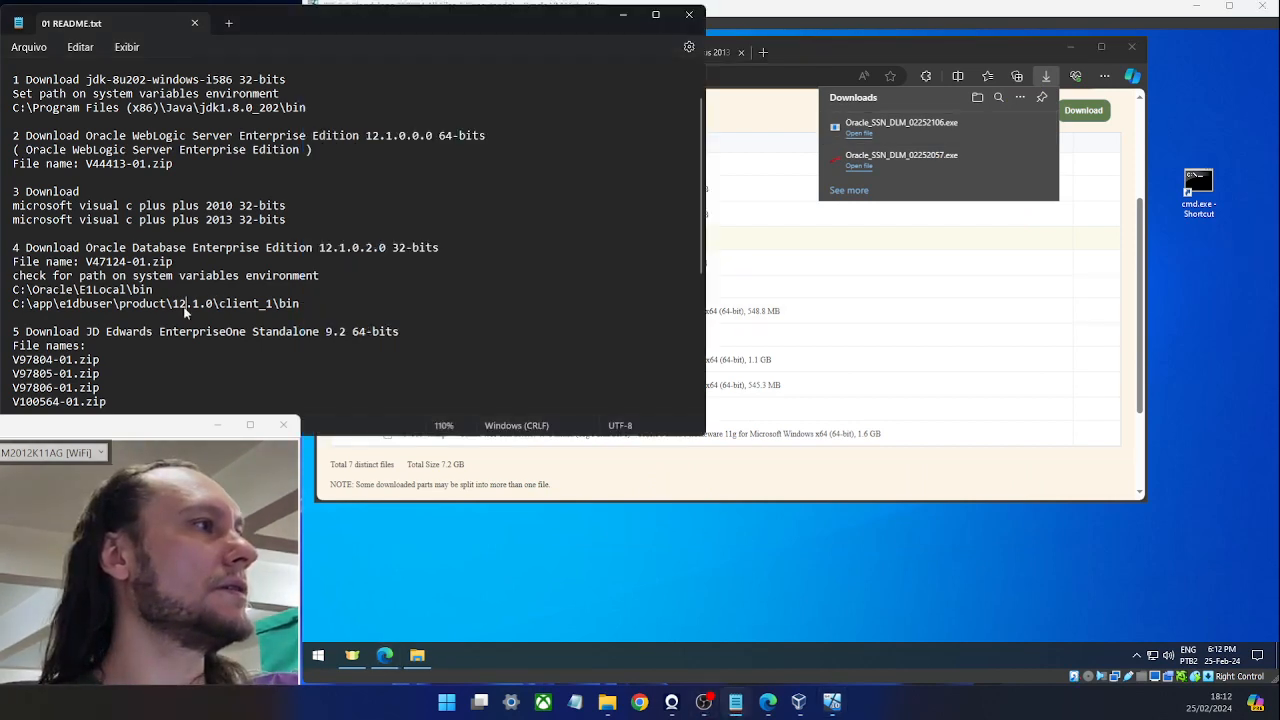
scroll(189, 225, down, 1)
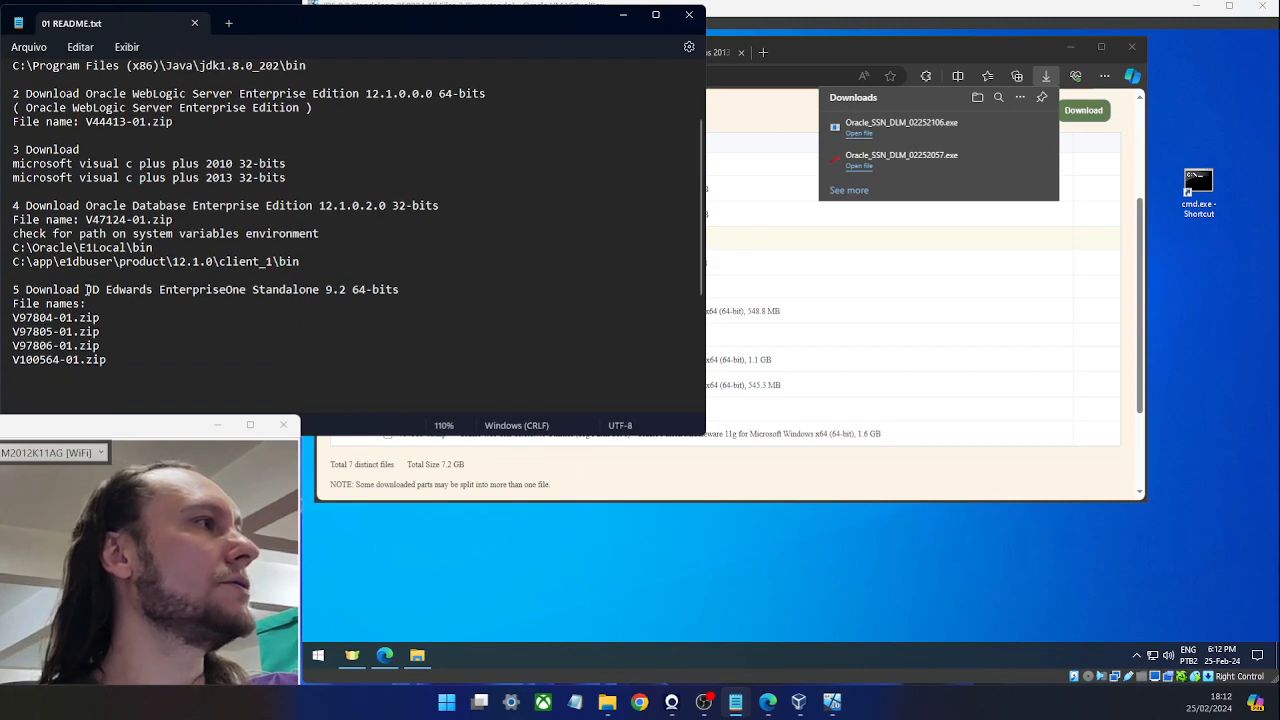
drag(87, 290, 323, 294)
key(ctrl+c)
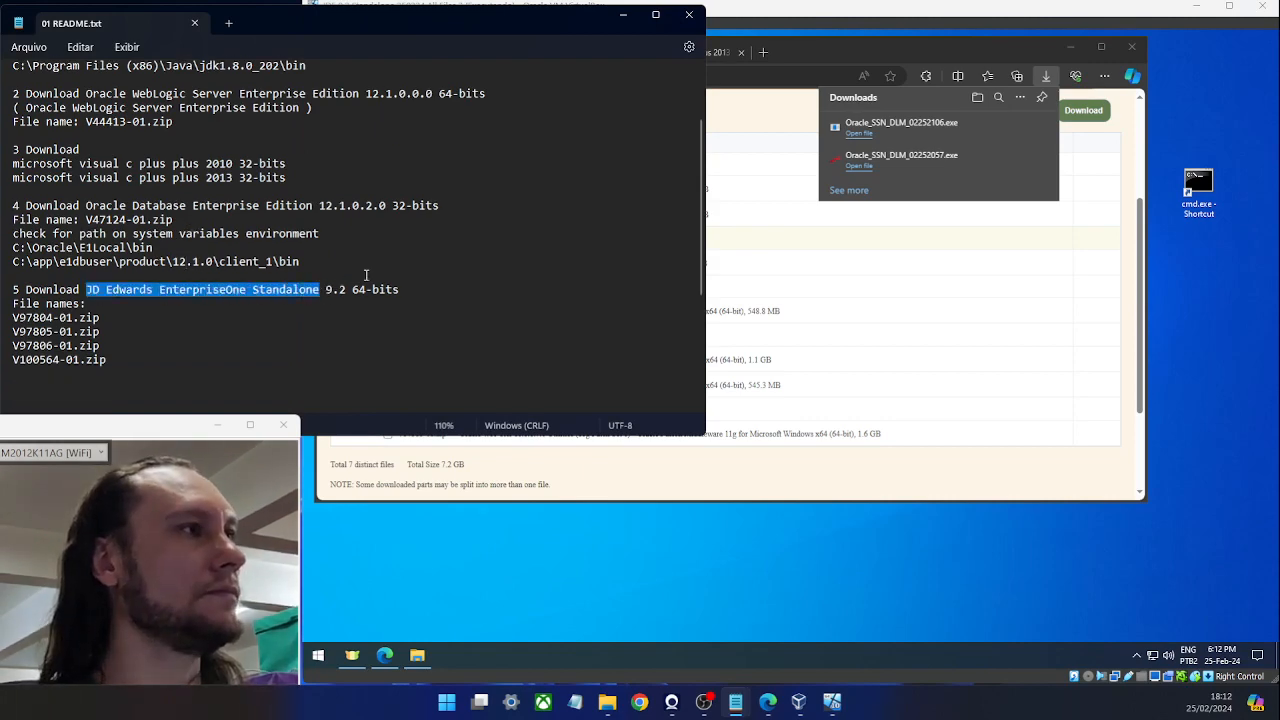
click(851, 46)
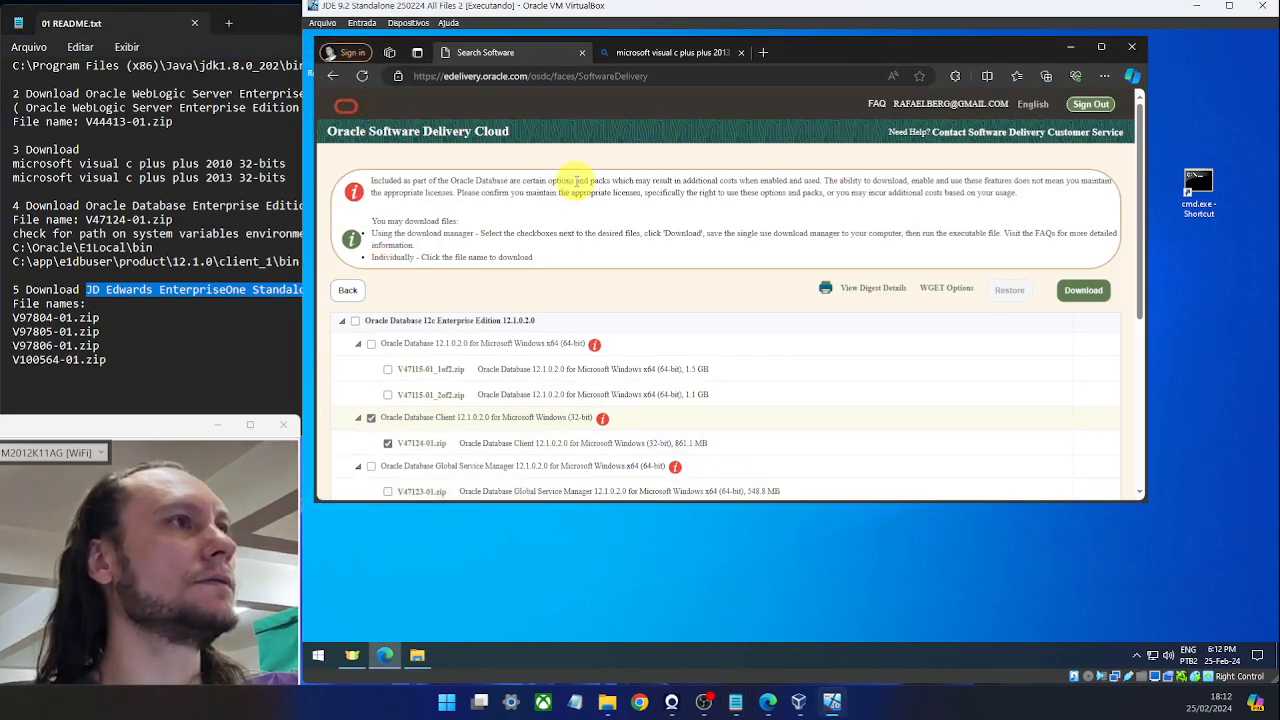
Search Software Delivery Cloud for 'JD Edwards EnterpriseOne Standalone 9.2'.
click(507, 291)
key(ctrl+v)
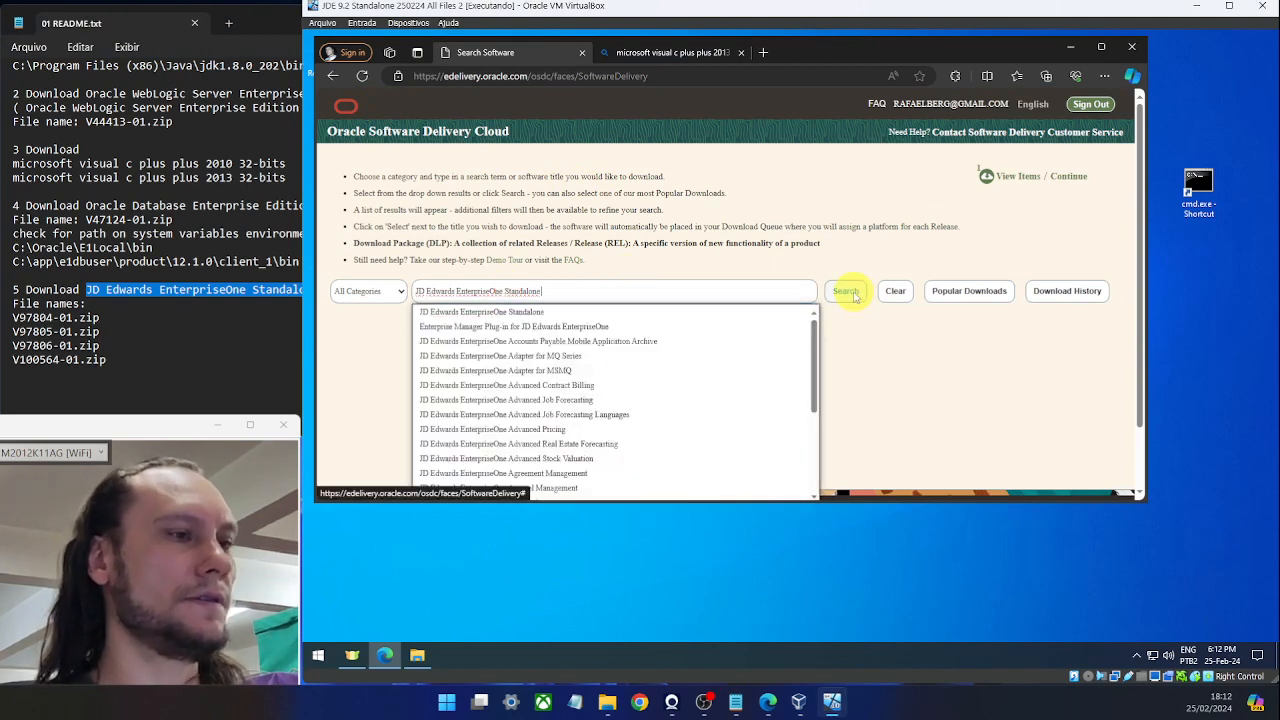
text(9.2)
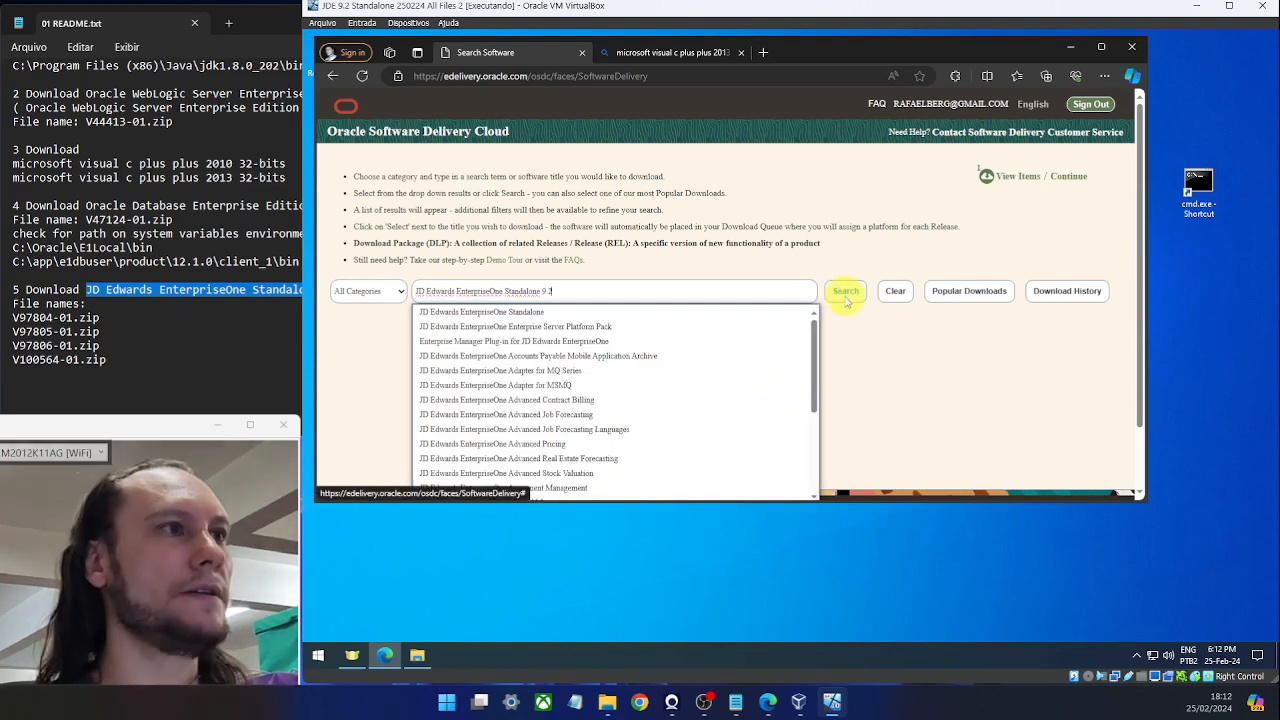
click(850, 291)
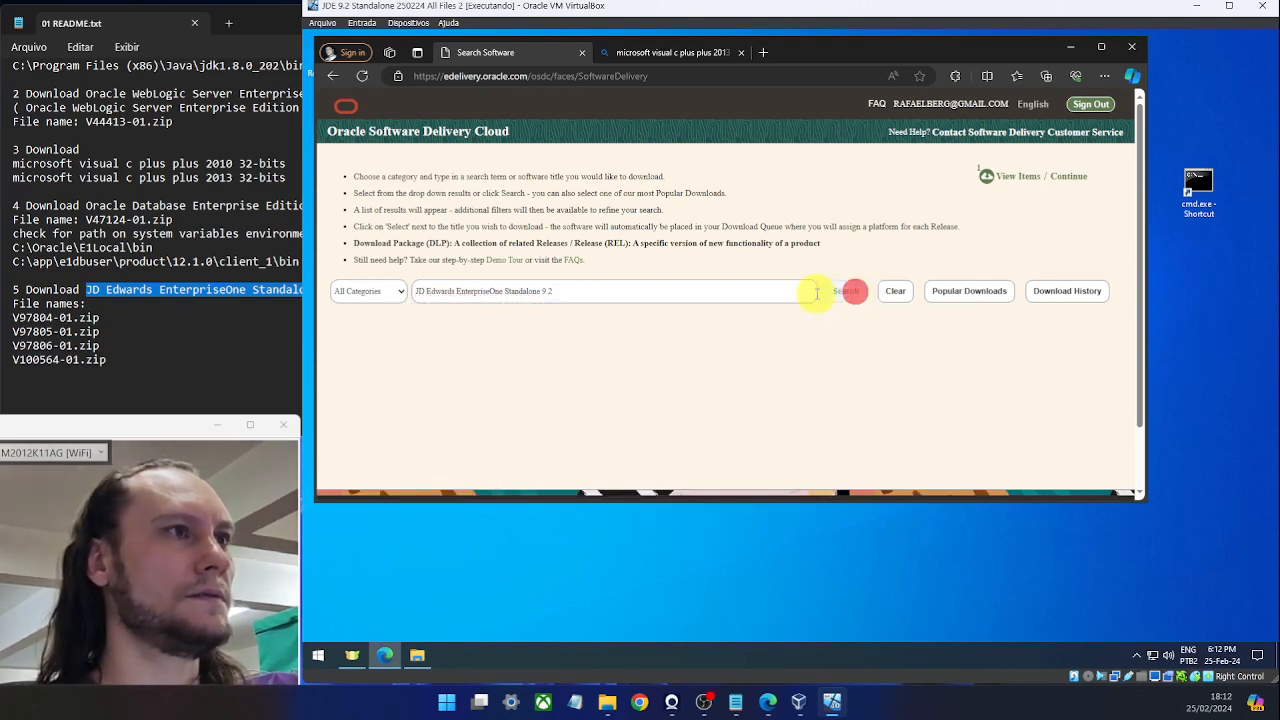
scroll(790, 283, down, 1)
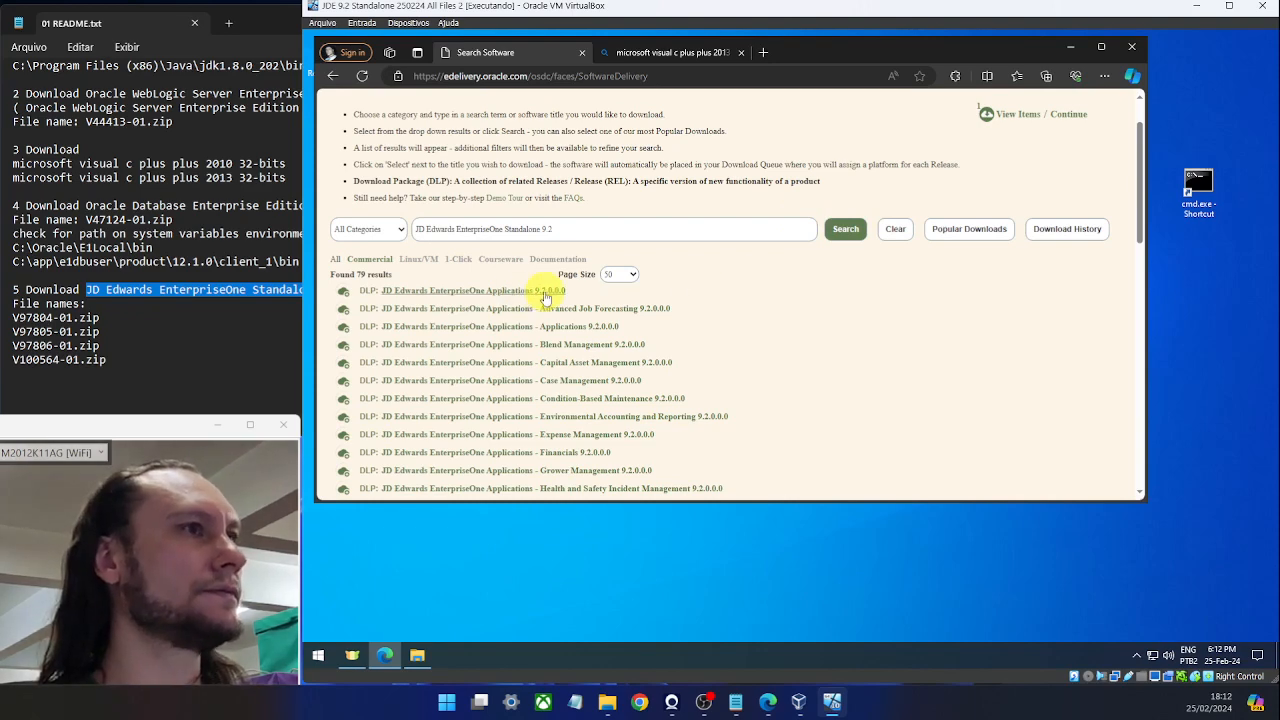
click(247, 289)
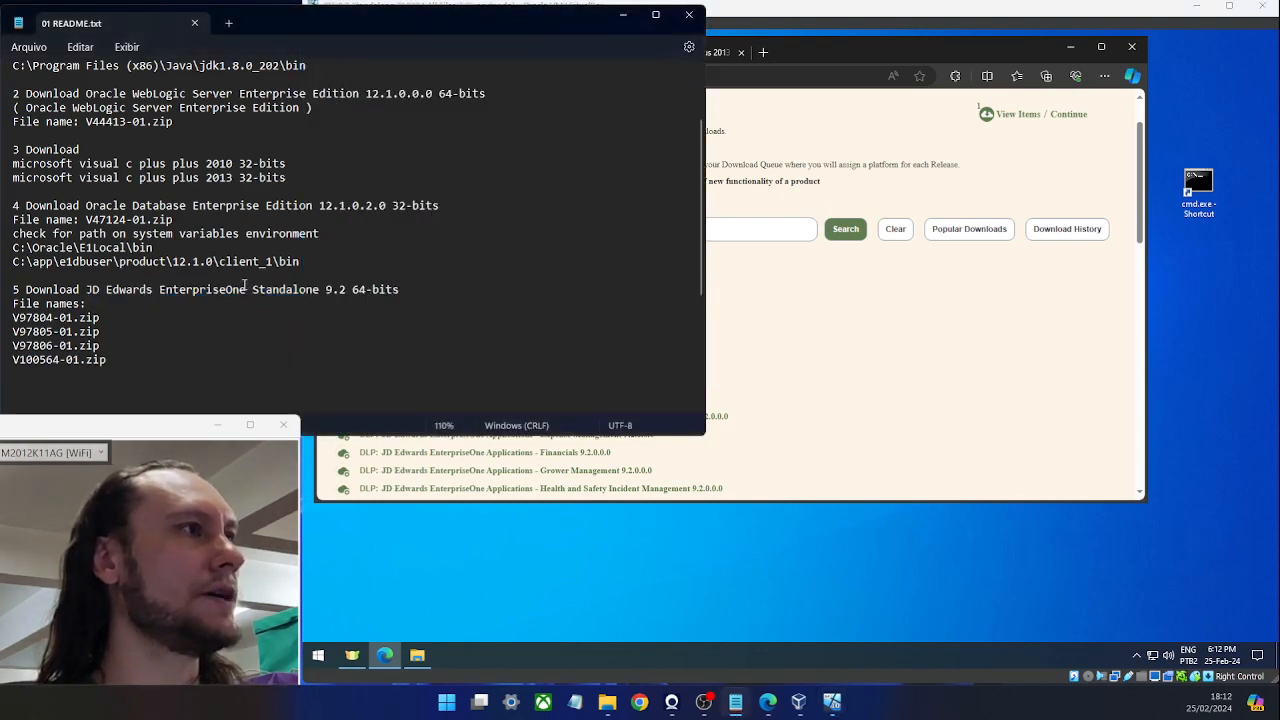
click(823, 316)
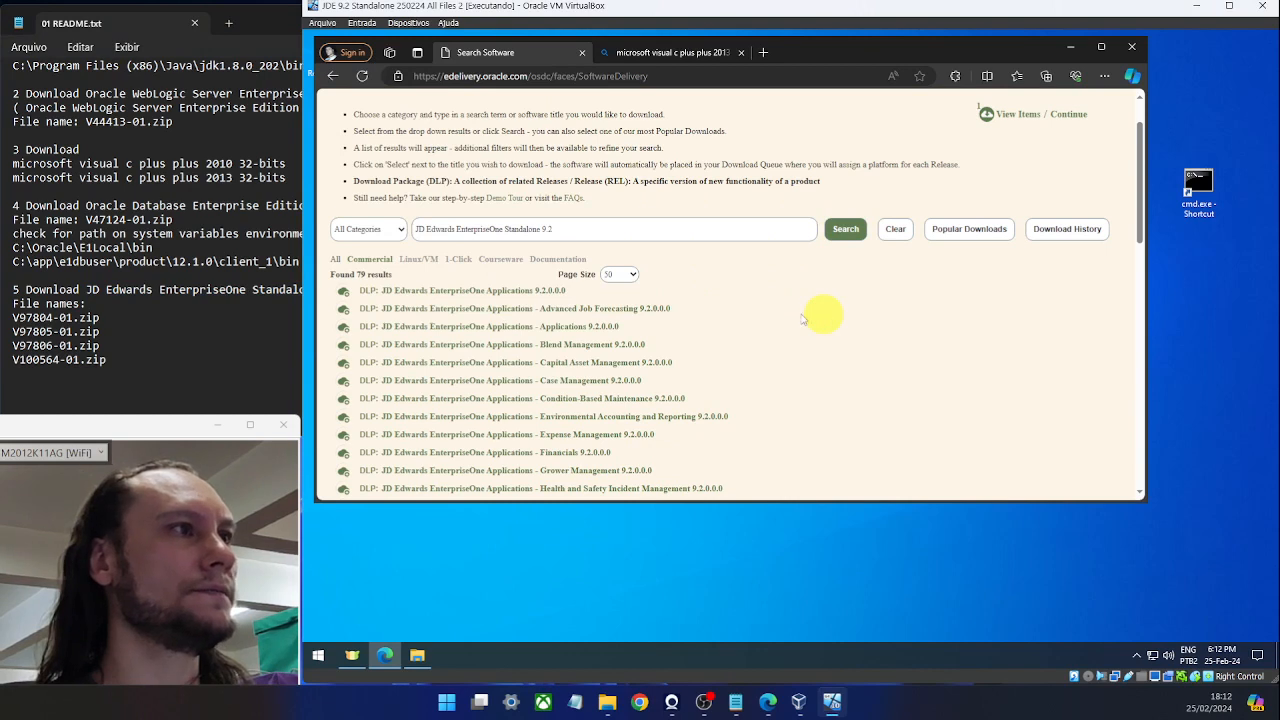
Queue JD Edwards EnterpriseOne Applications 9.2.0.0.0, remove Oracle Database 12c, and continue.
click(525, 297)
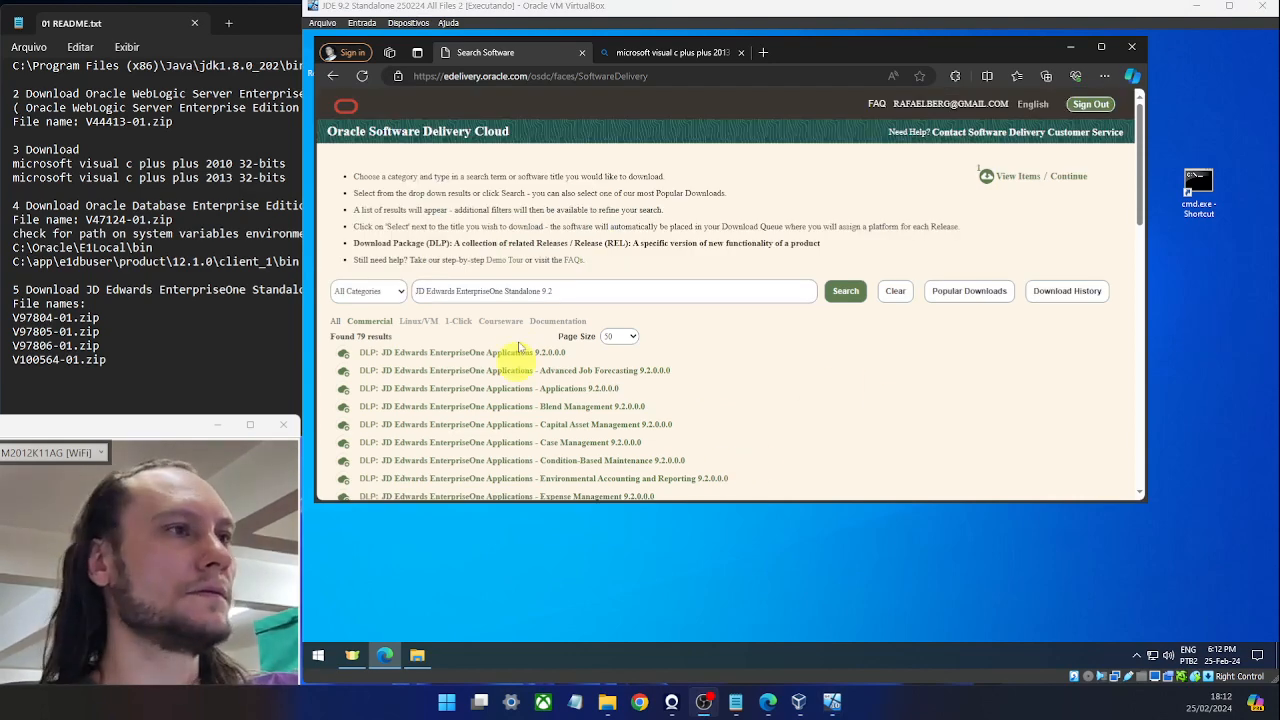
click(511, 354)
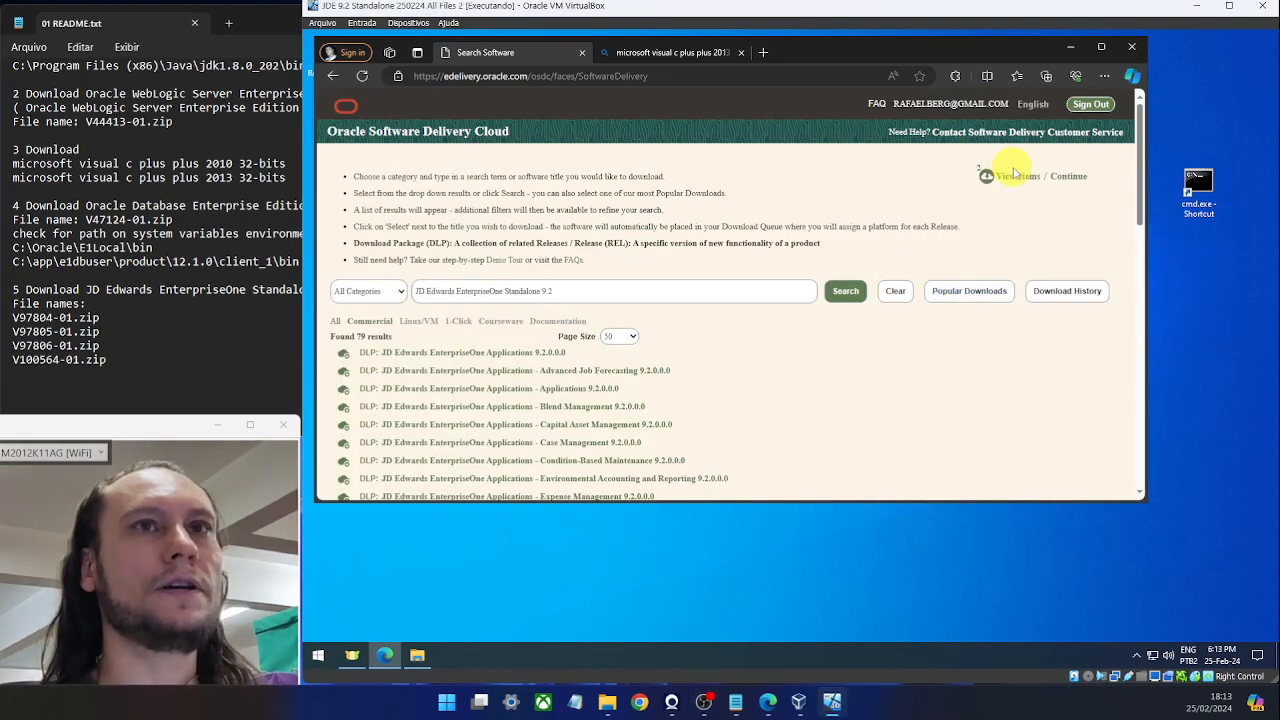
click(1018, 176)
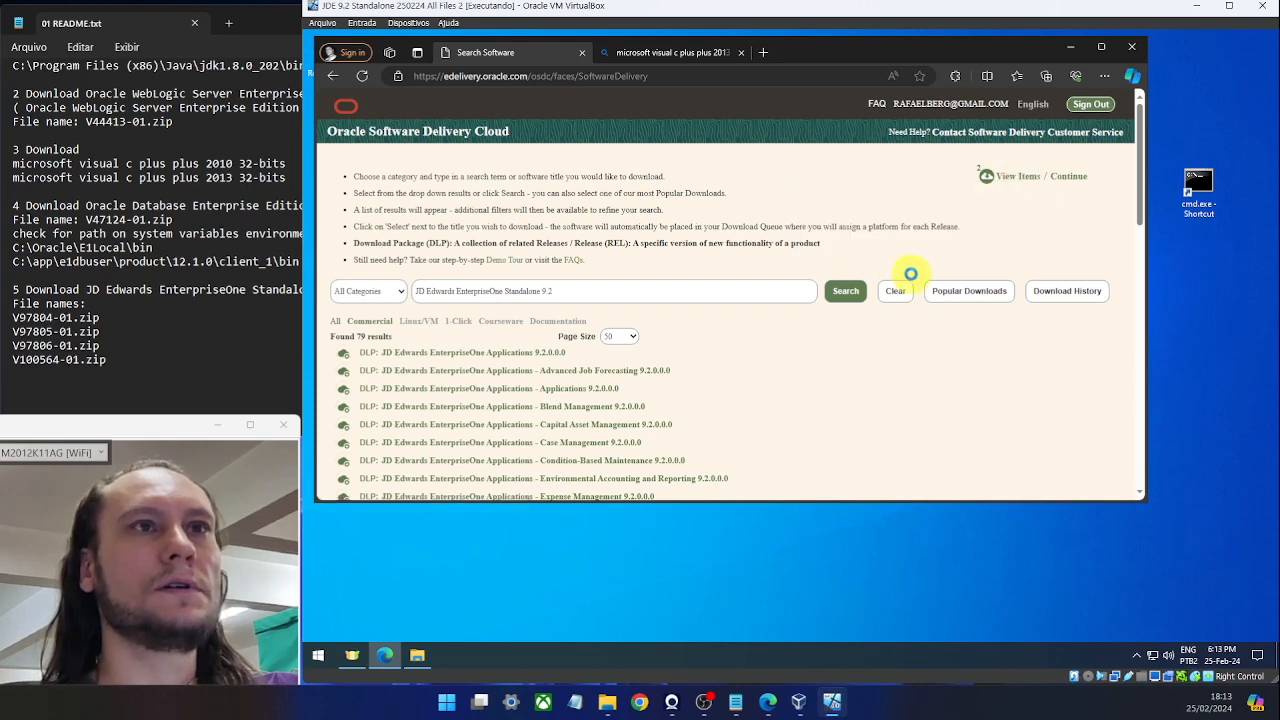
click(1014, 180)
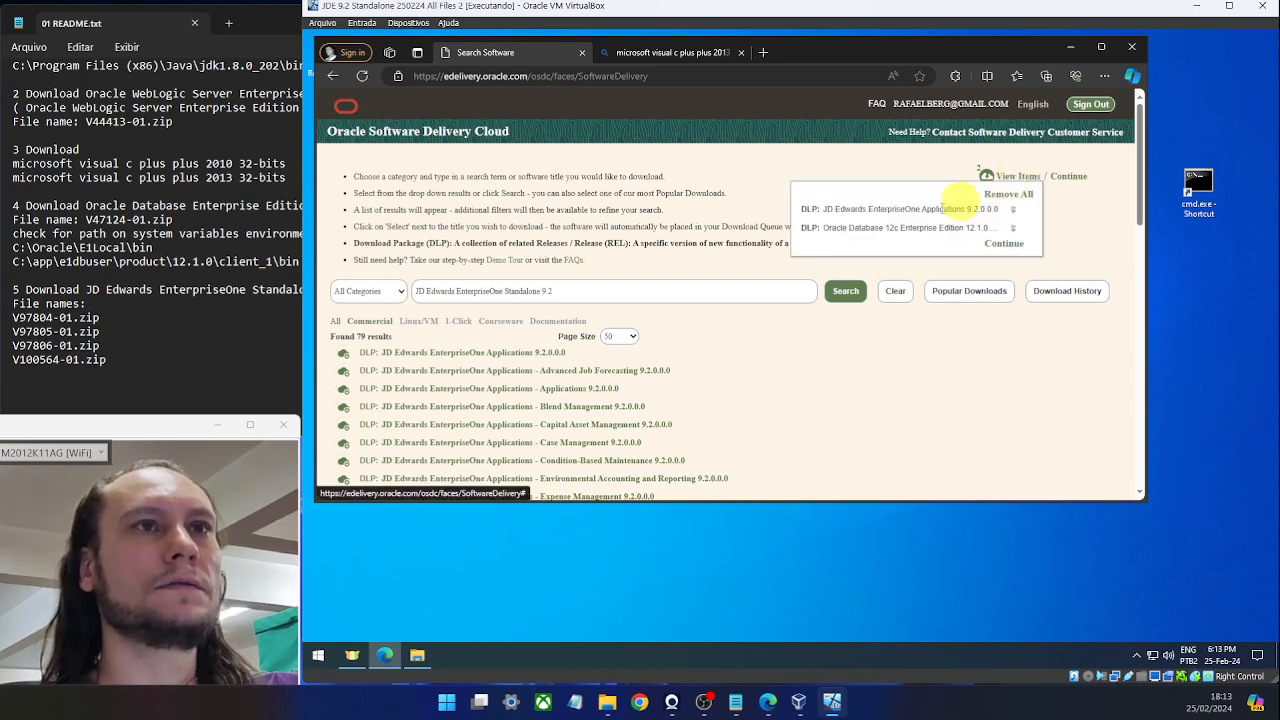
click(1013, 229)
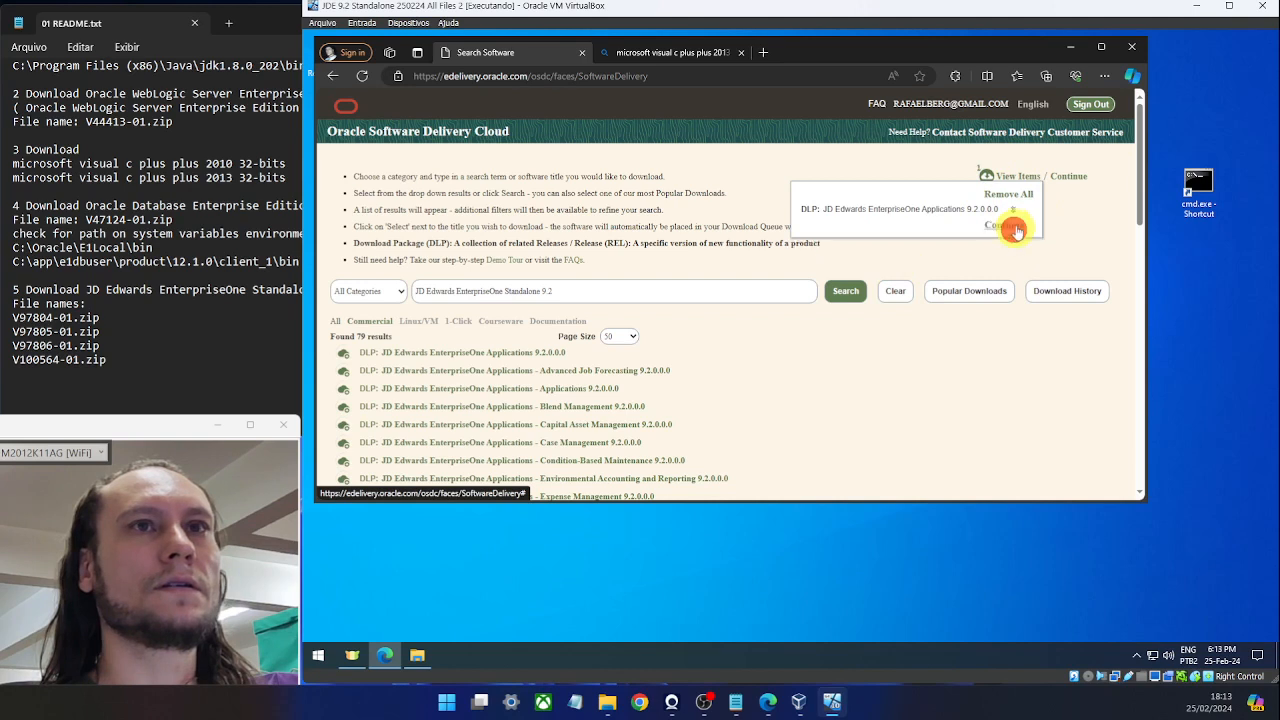
click(1076, 171)
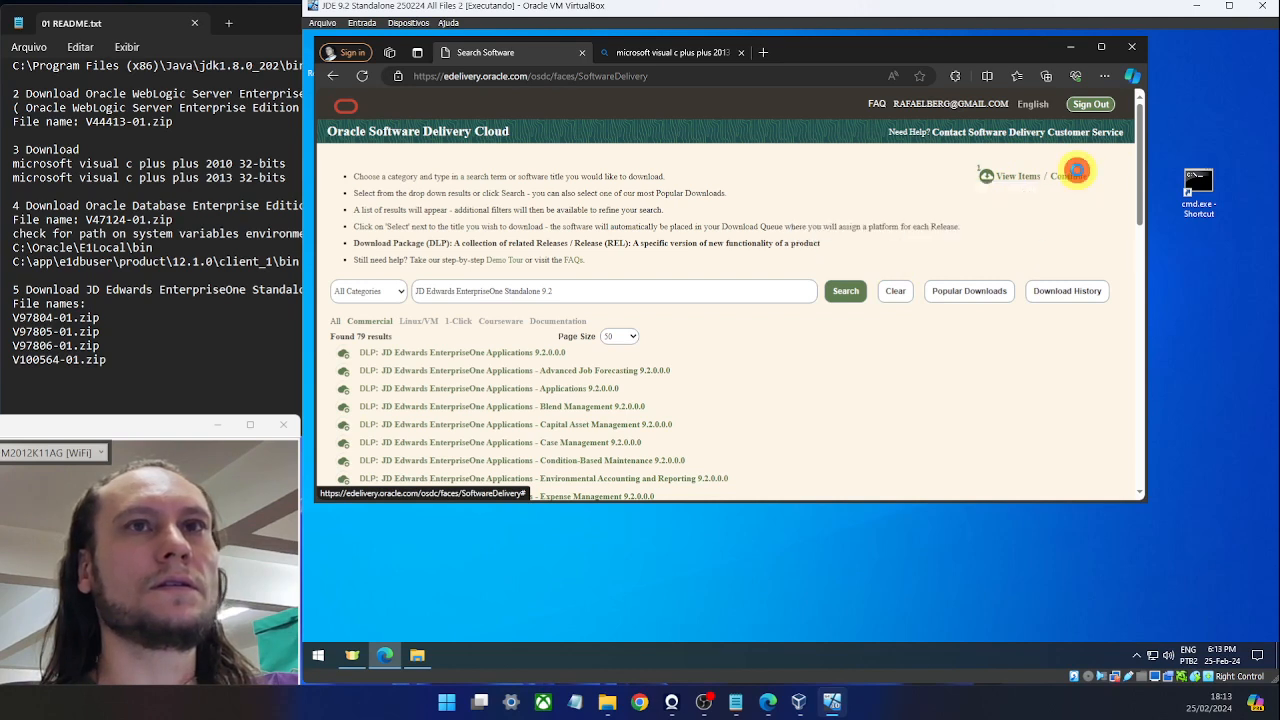
click(1074, 176)
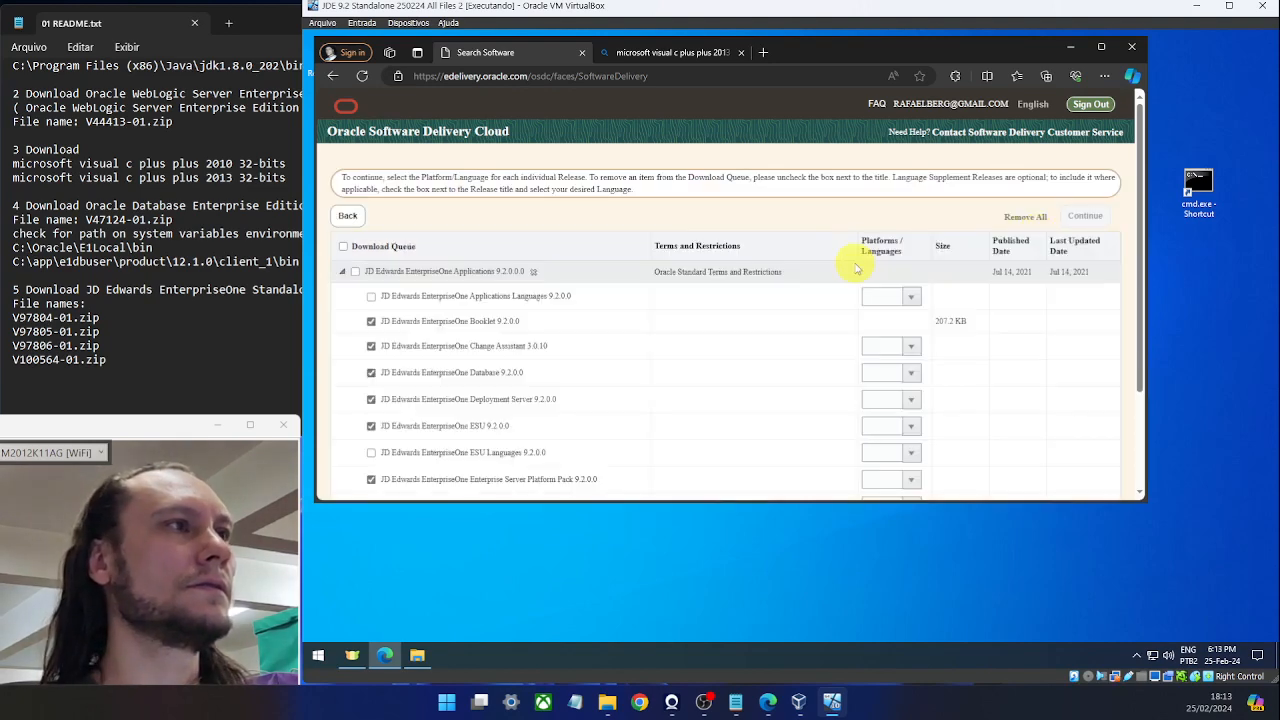
Uncheck every queued package except JD Edwards EnterpriseOne Standalone 9.2.0.0.
scroll(820, 254, down, 2)
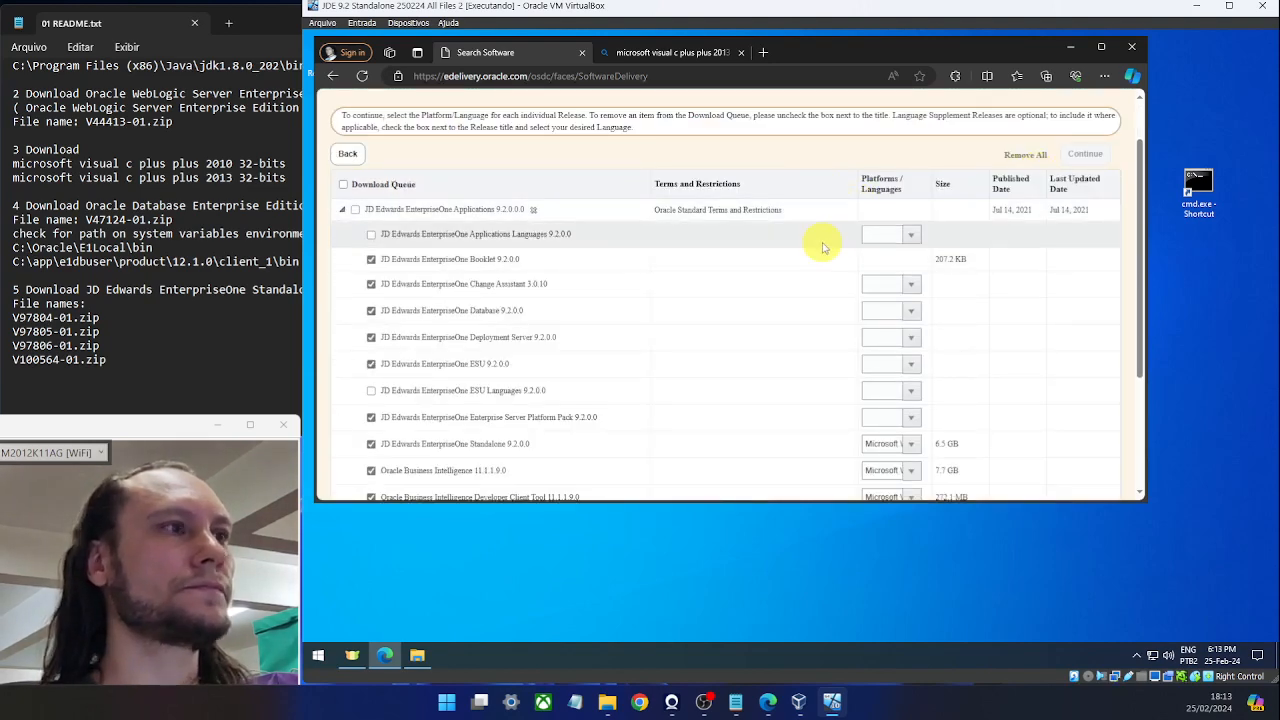
scroll(738, 230, down, 1)
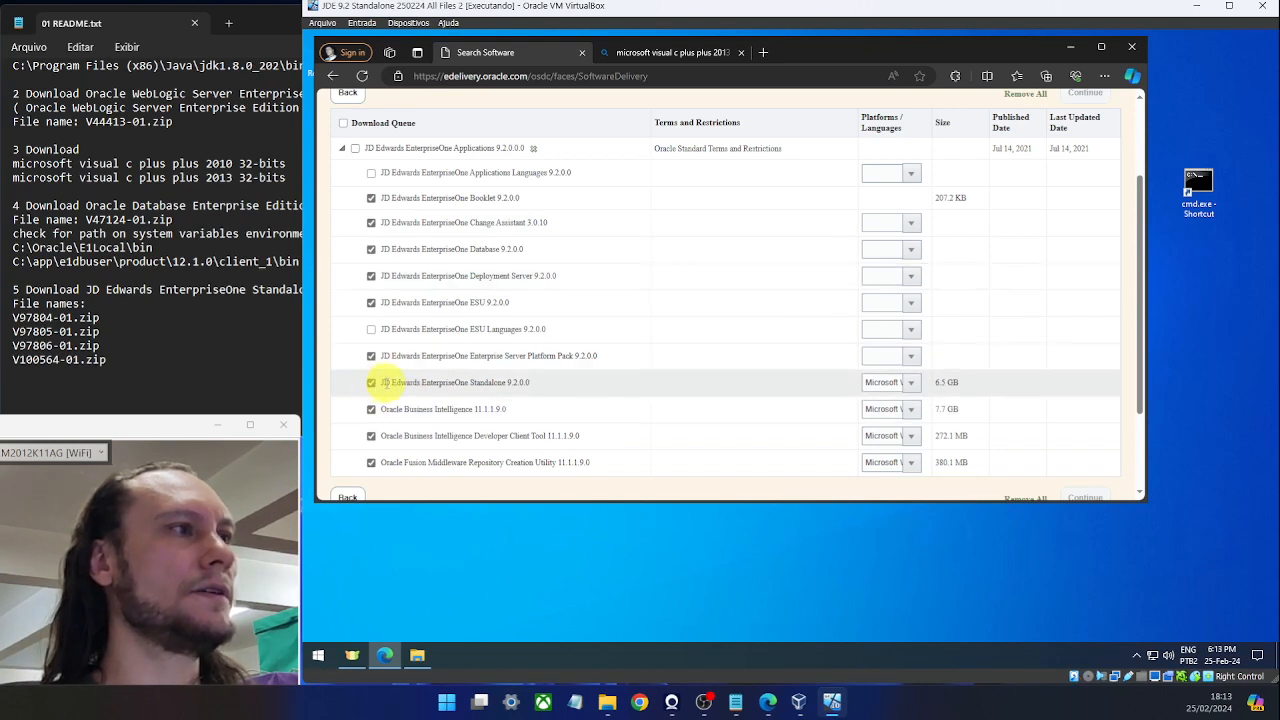
click(537, 382)
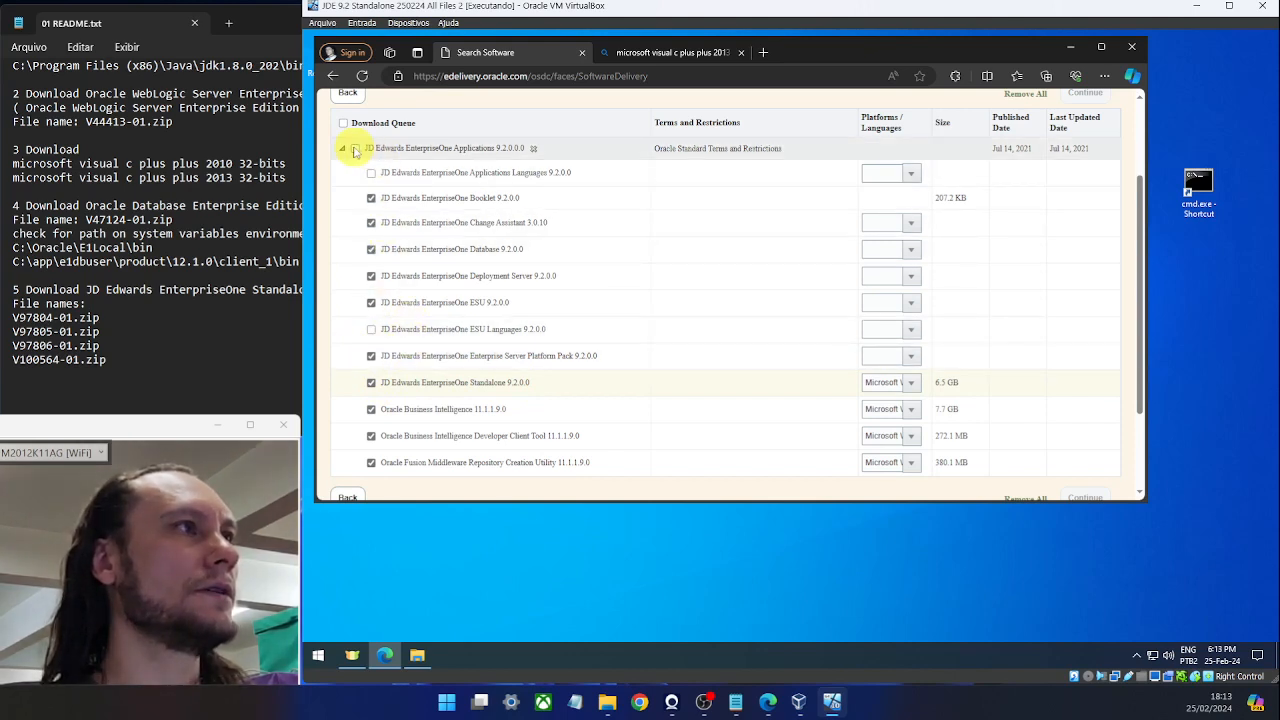
click(371, 198)
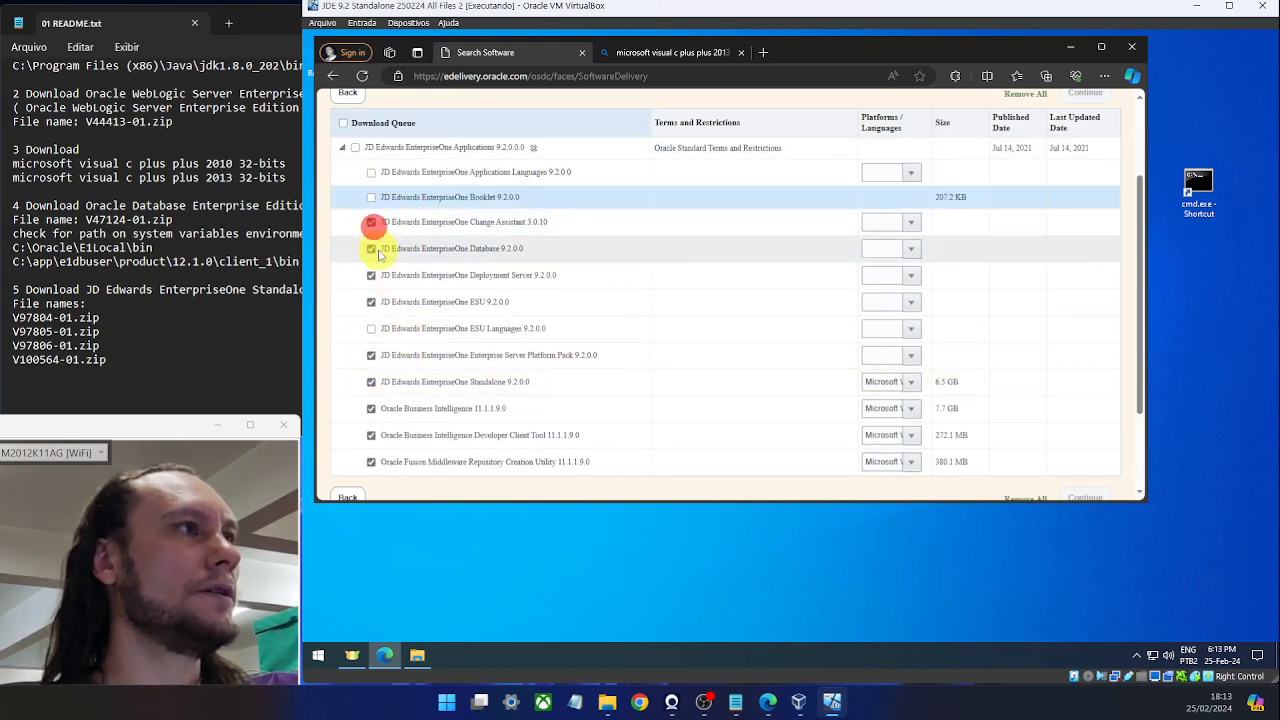
click(371, 249)
click(371, 276)
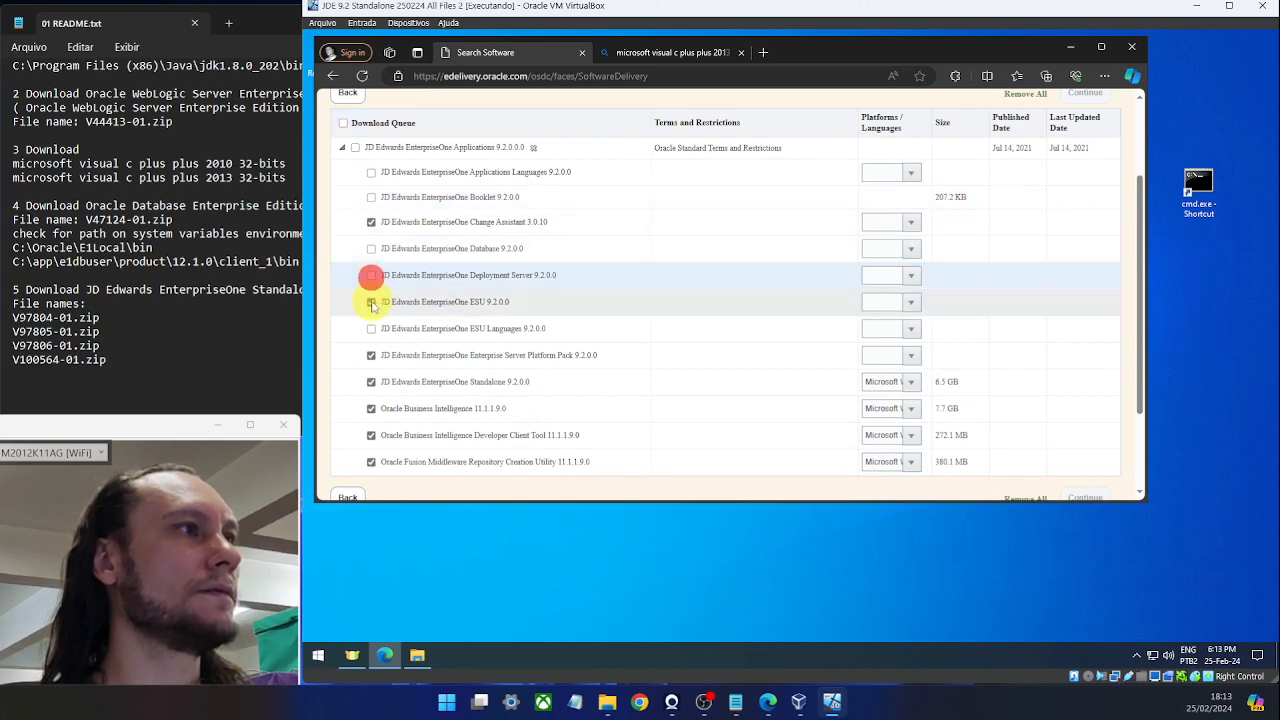
click(371, 302)
click(371, 222)
click(371, 356)
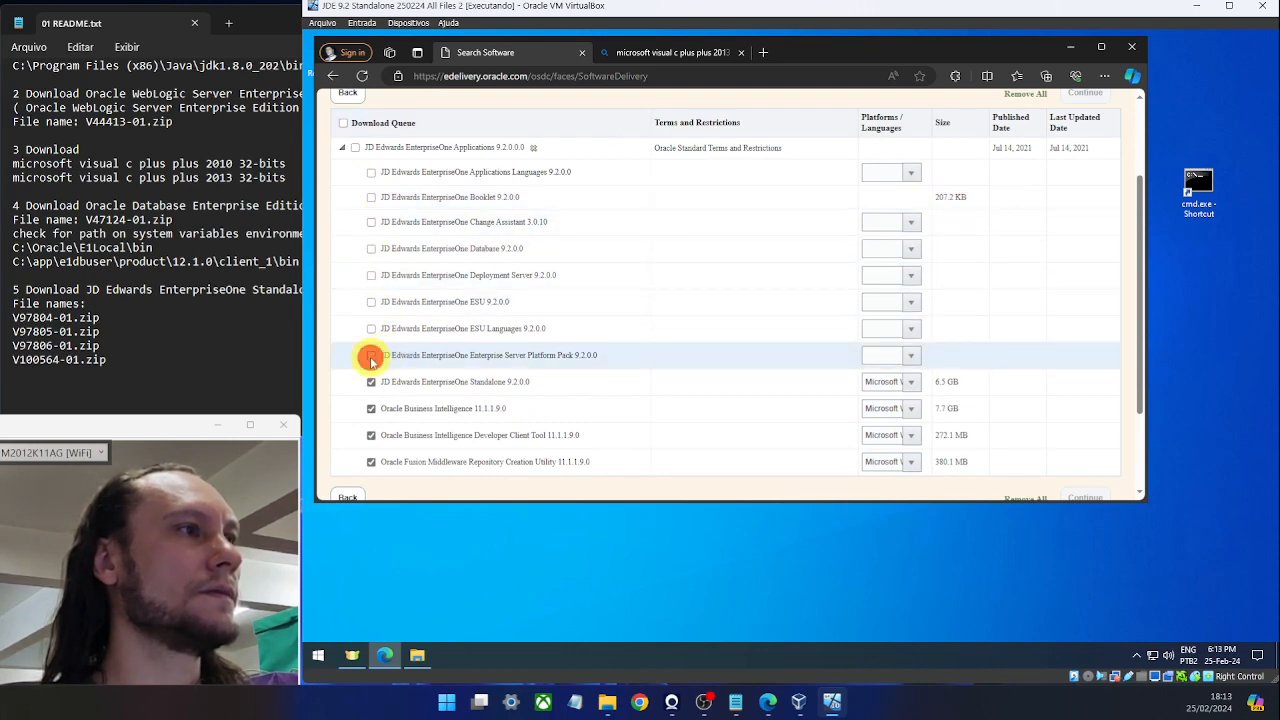
click(371, 409)
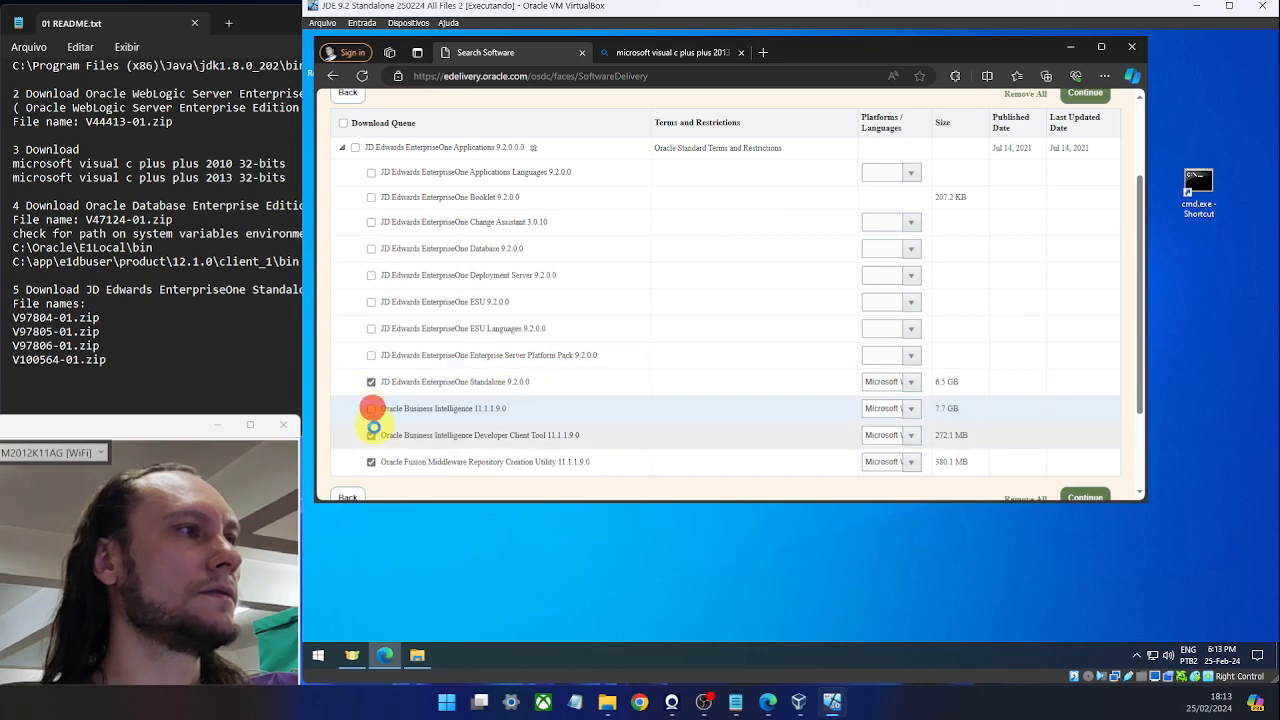
click(371, 436)
click(370, 463)
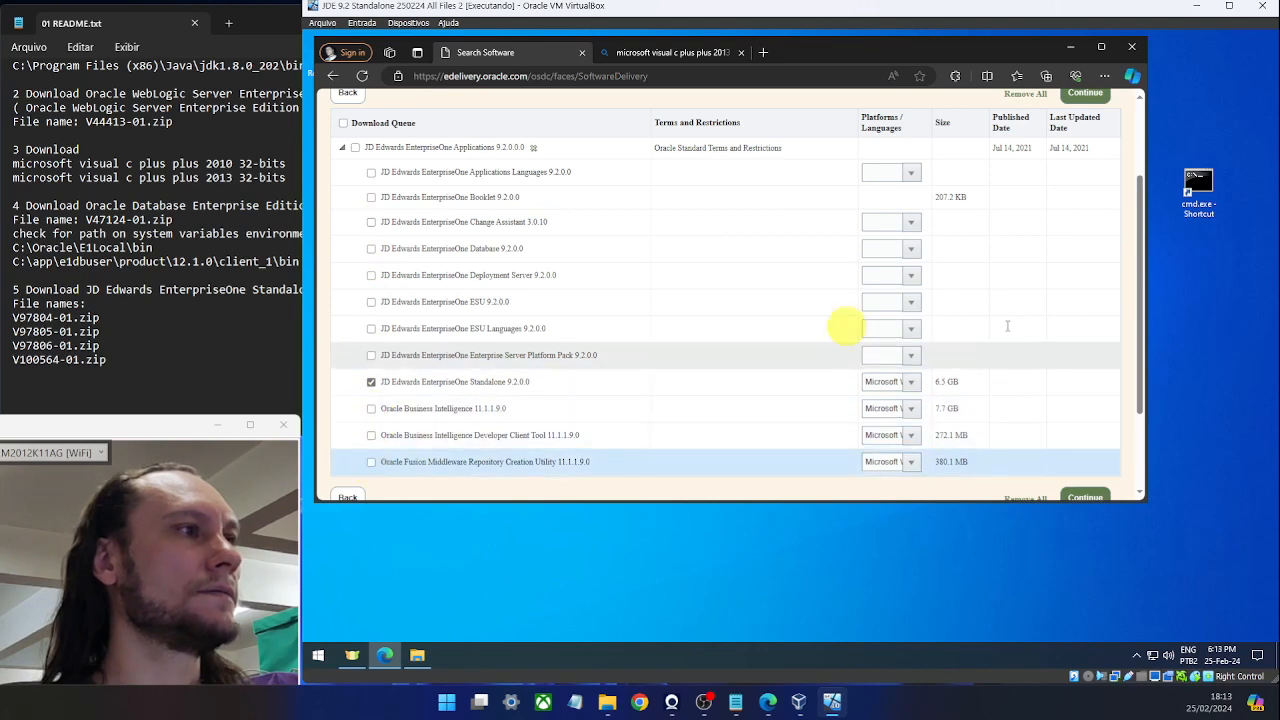
Keep Microsoft Windows x64 (64-bit) as the Standalone platform and continue to the license page.
click(910, 382)
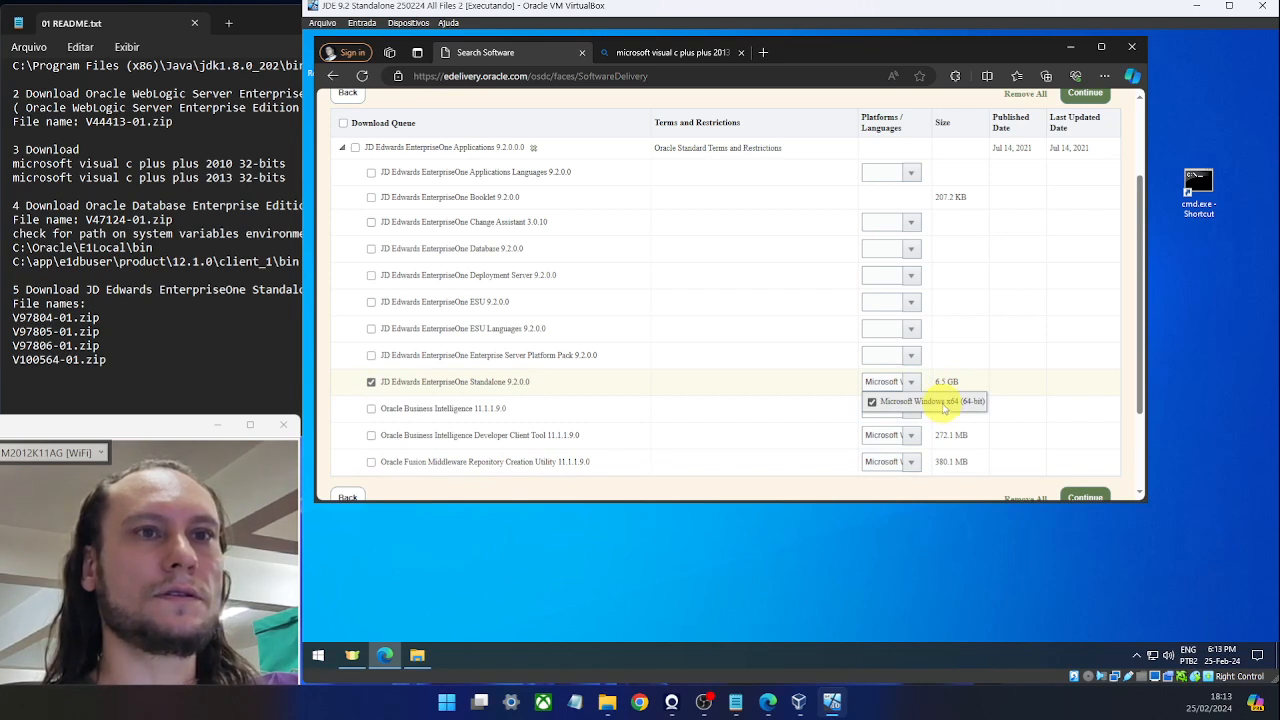
click(943, 406)
click(871, 401)
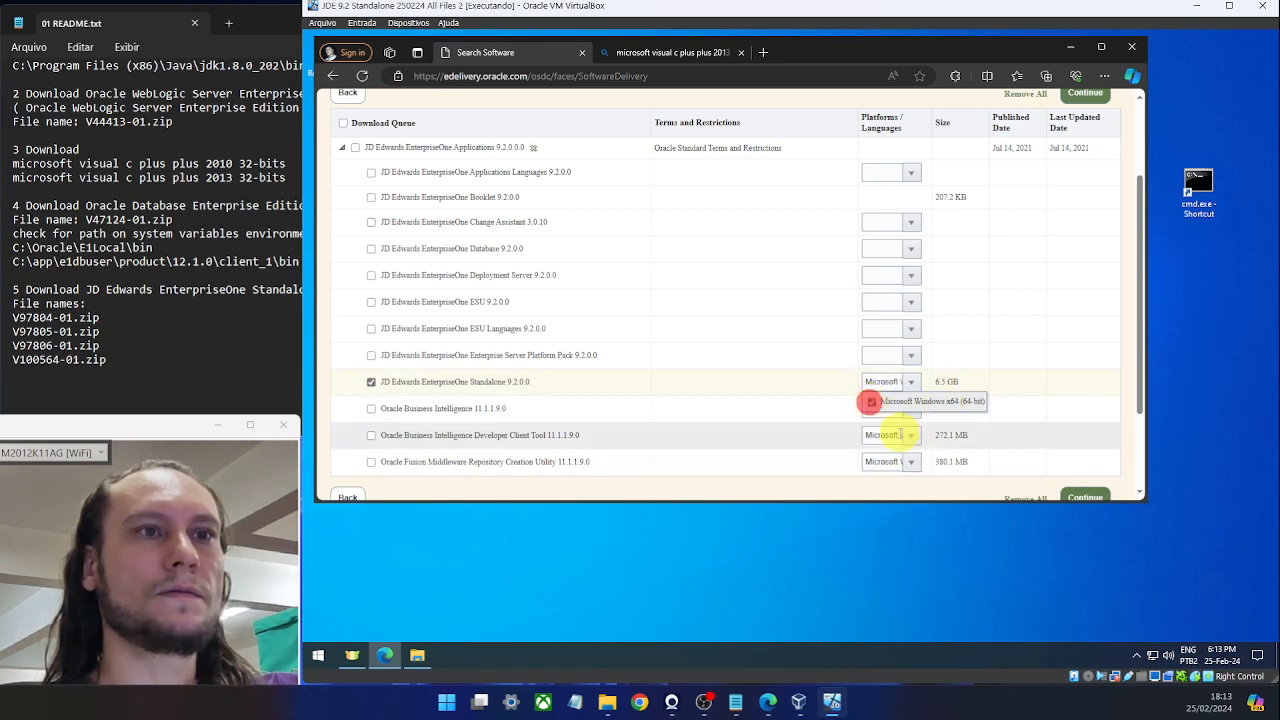
click(1082, 97)
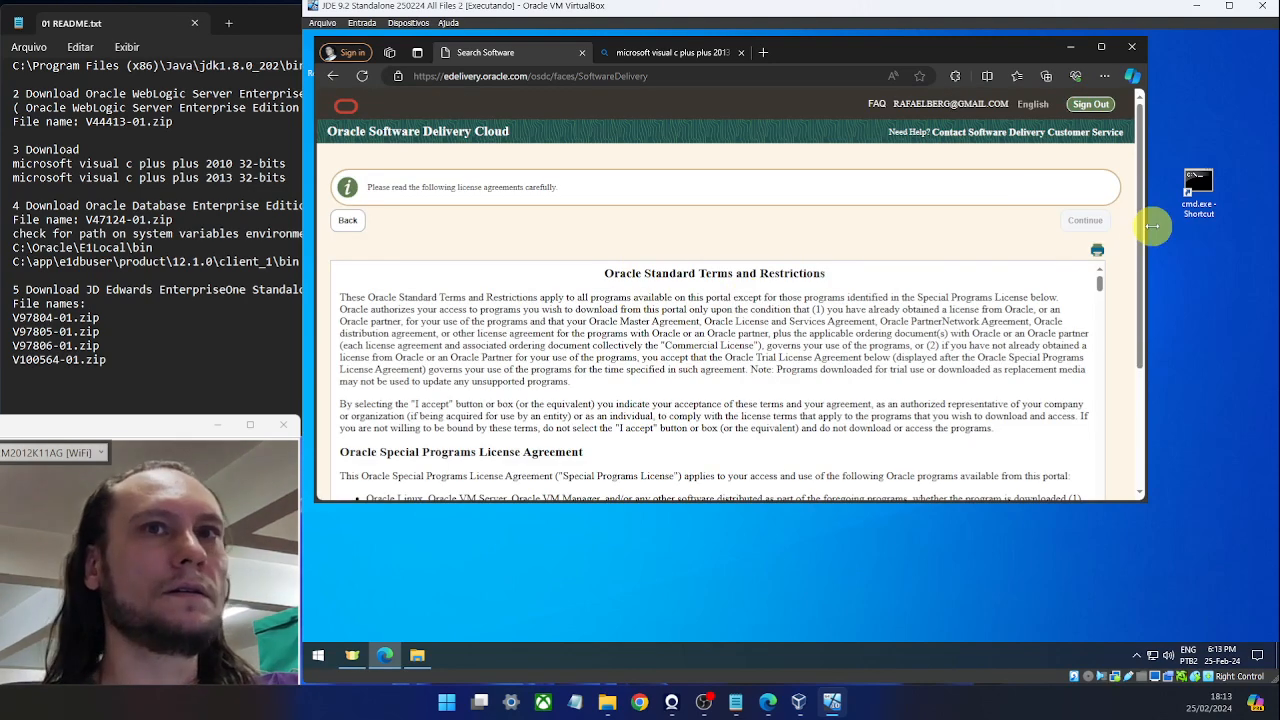
Accept the Oracle license and list the four Standalone 9.2 zip files totalling 6.5 GB.
scroll(1130, 240, down, 3)
click(336, 356)
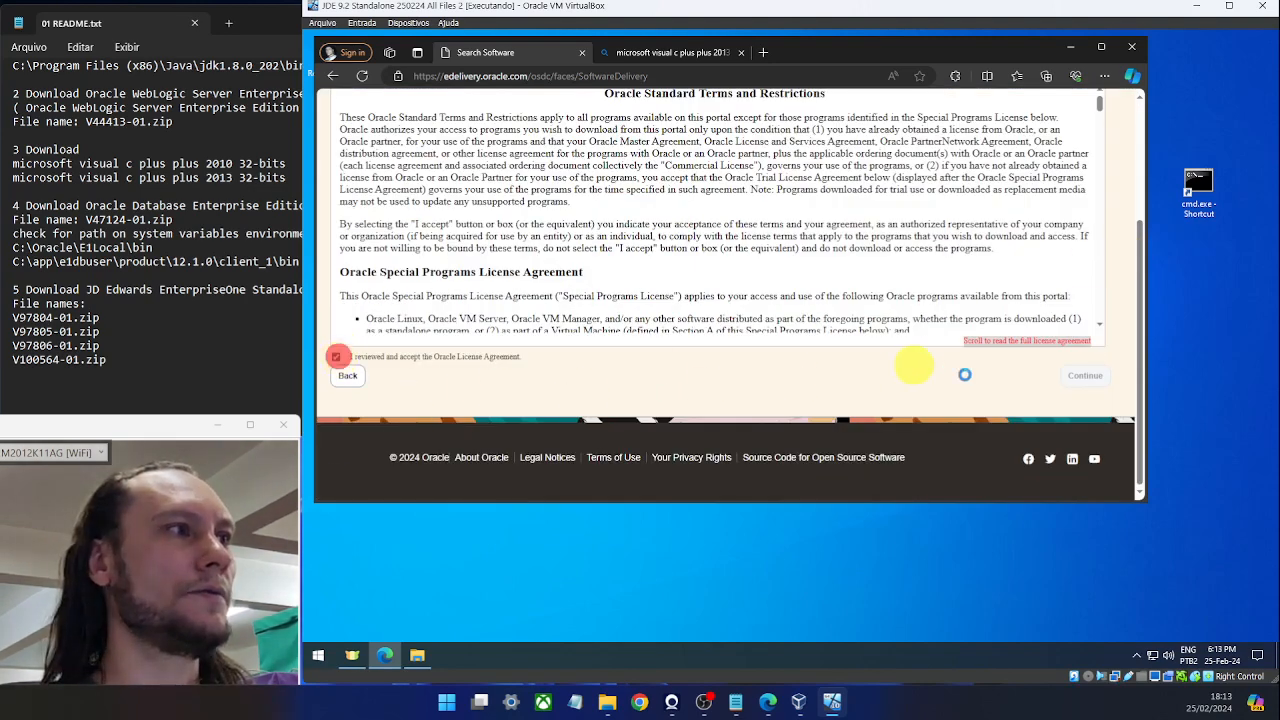
click(1080, 377)
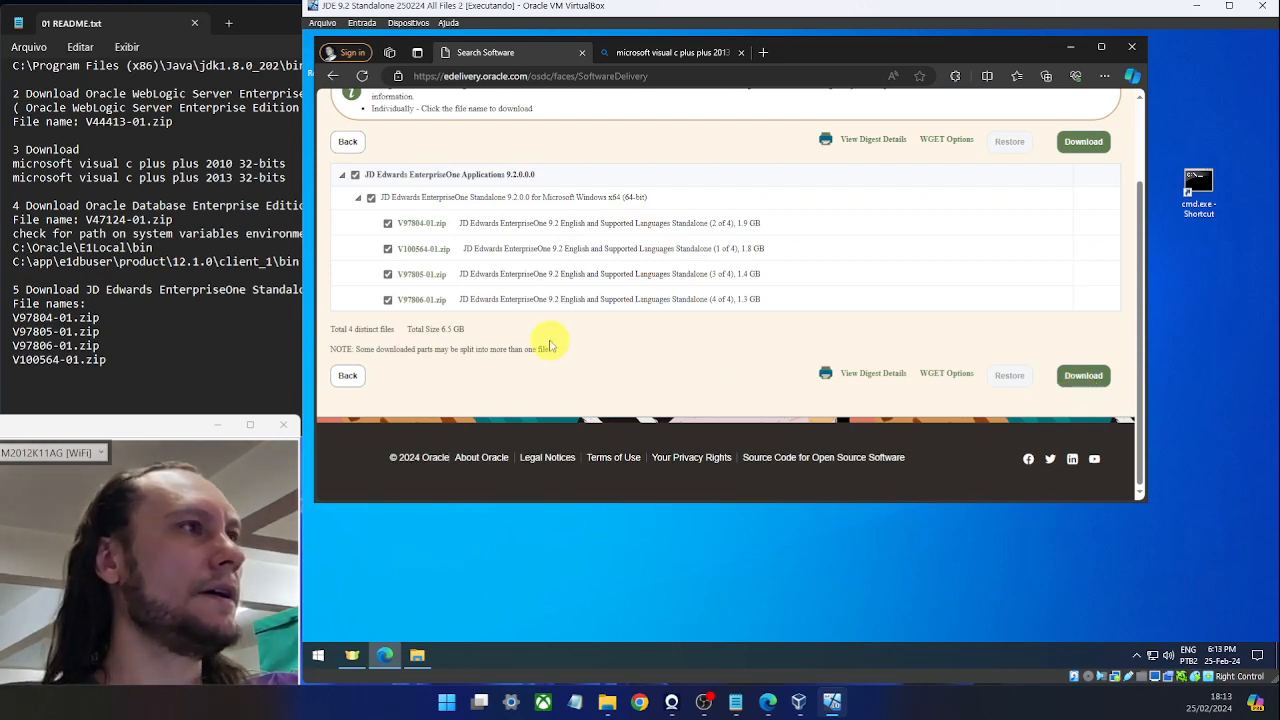
click(367, 223)
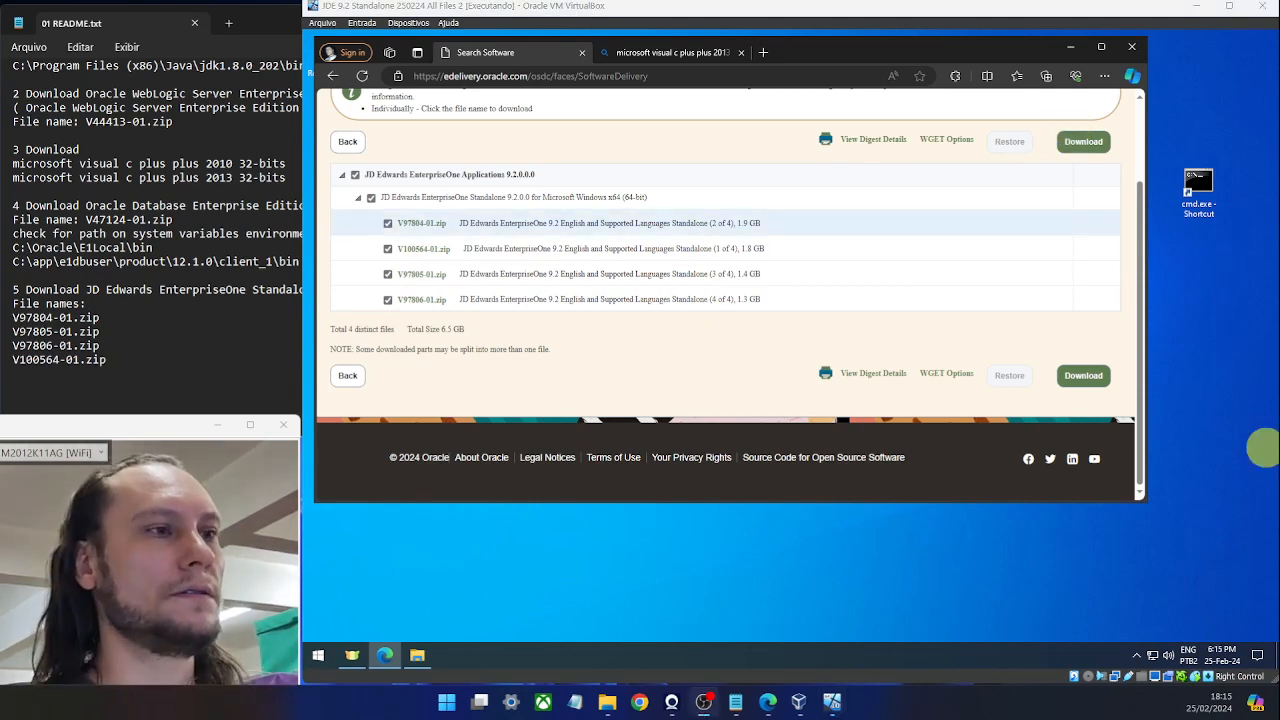
Extract V97804-01.zip in 05 JDE 9.2 Standalone into its own V97804-01 folder.
click(418, 659)
double_click(680, 275)
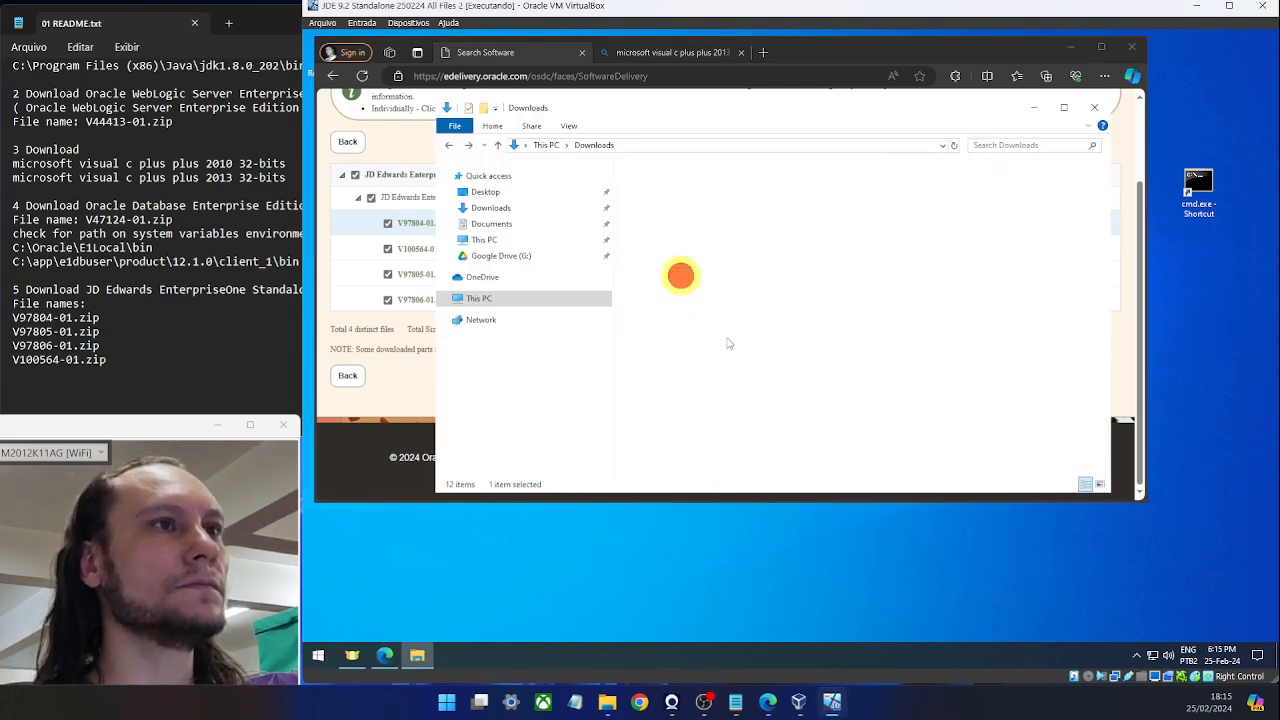
click(665, 185)
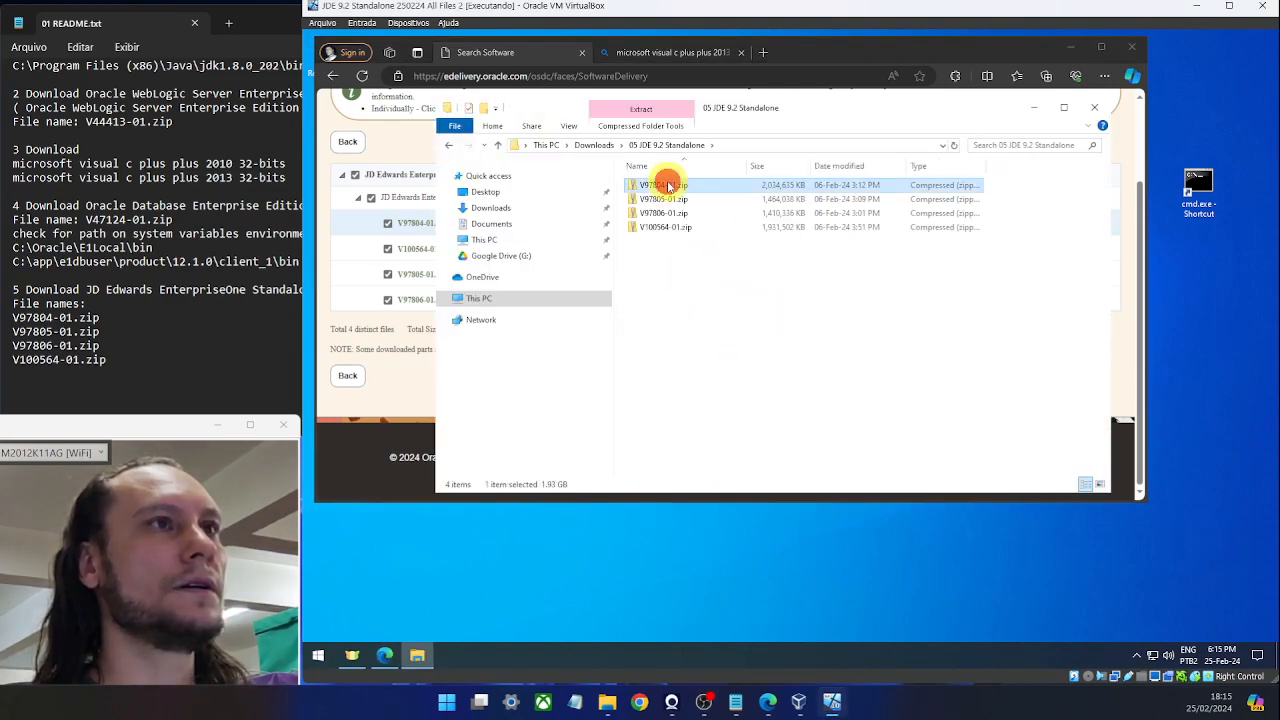
right_click(668, 187)
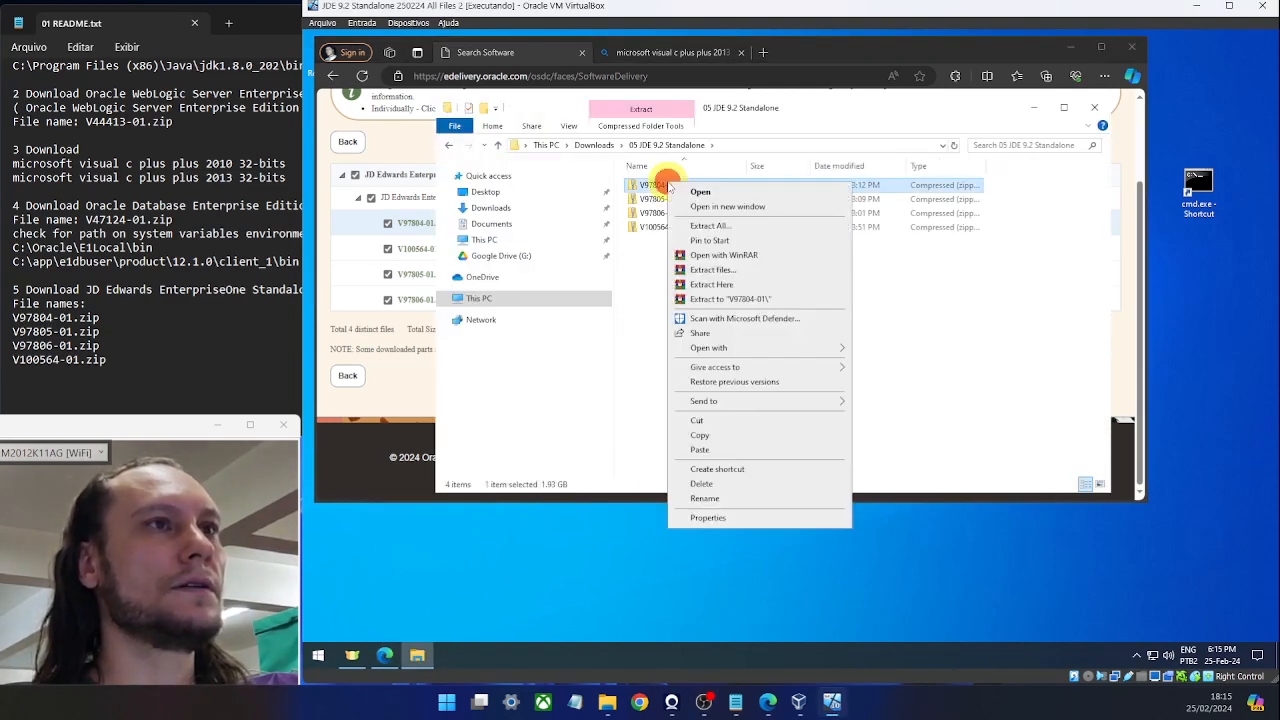
click(766, 299)
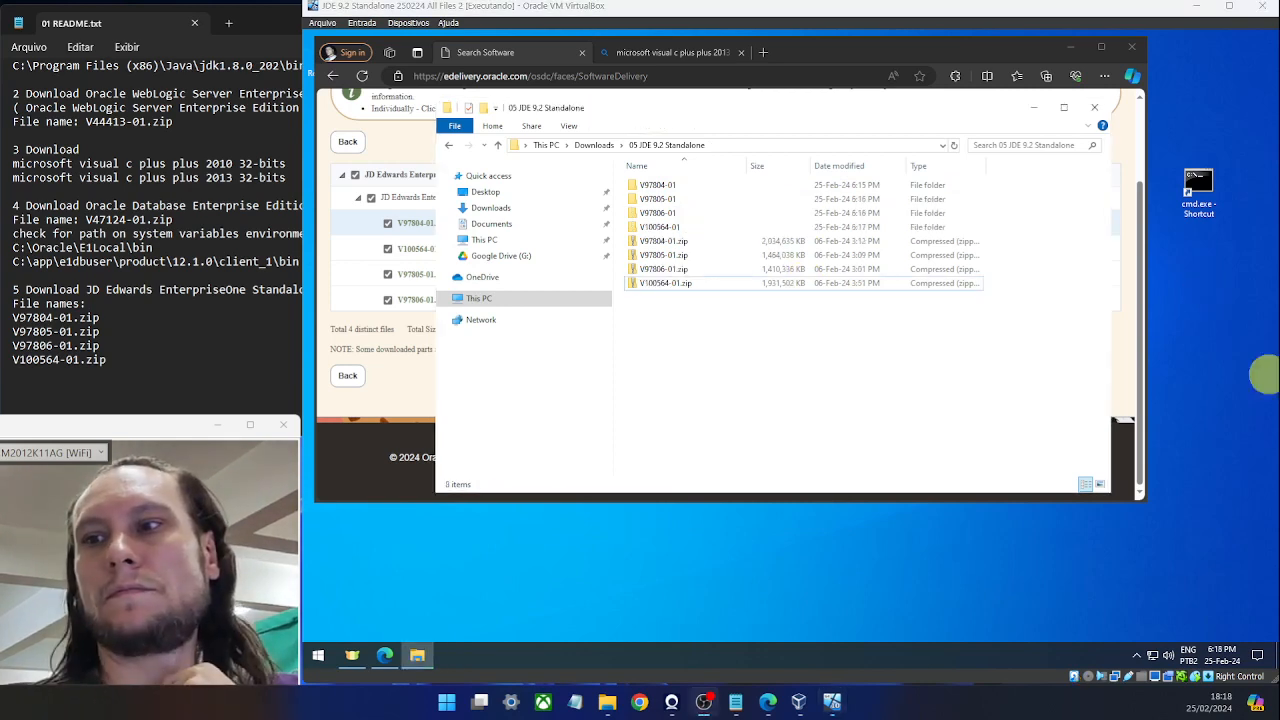
Copy the DEMO folder from V97804-01 into V100564-01.
double_click(690, 185)
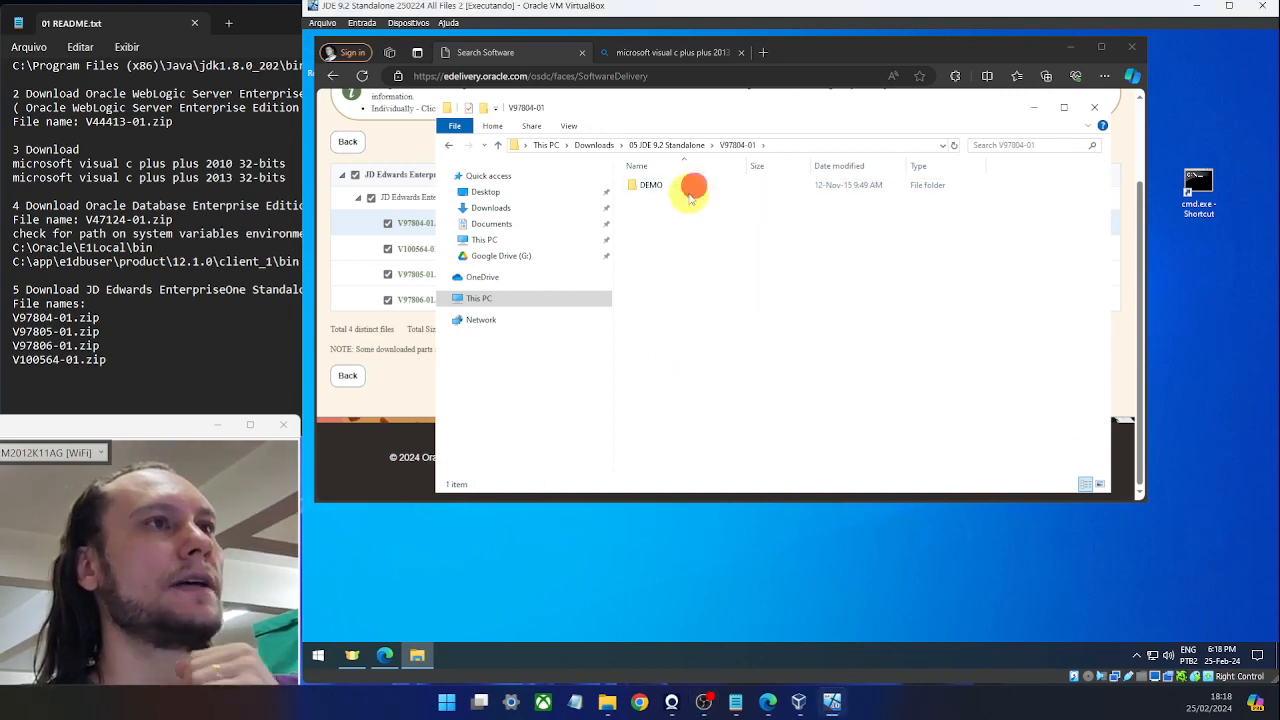
click(648, 187)
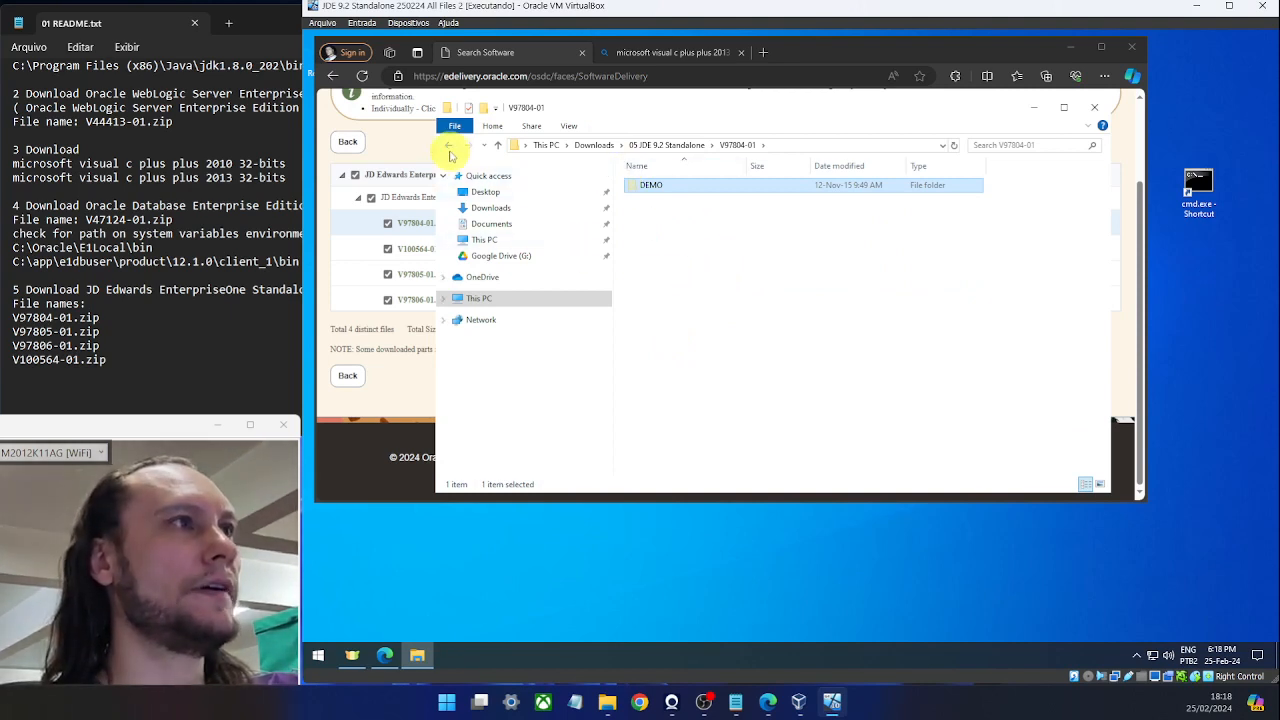
click(450, 147)
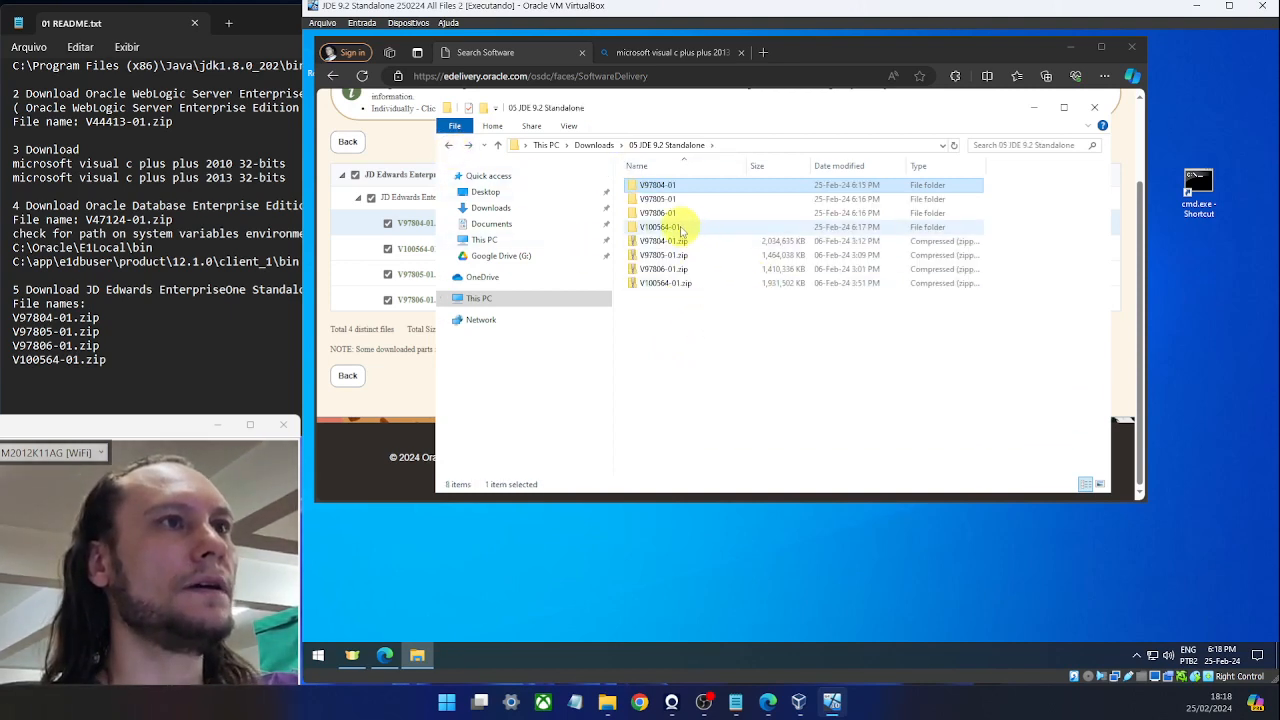
double_click(680, 227)
click(705, 437)
key(ctrl+v)
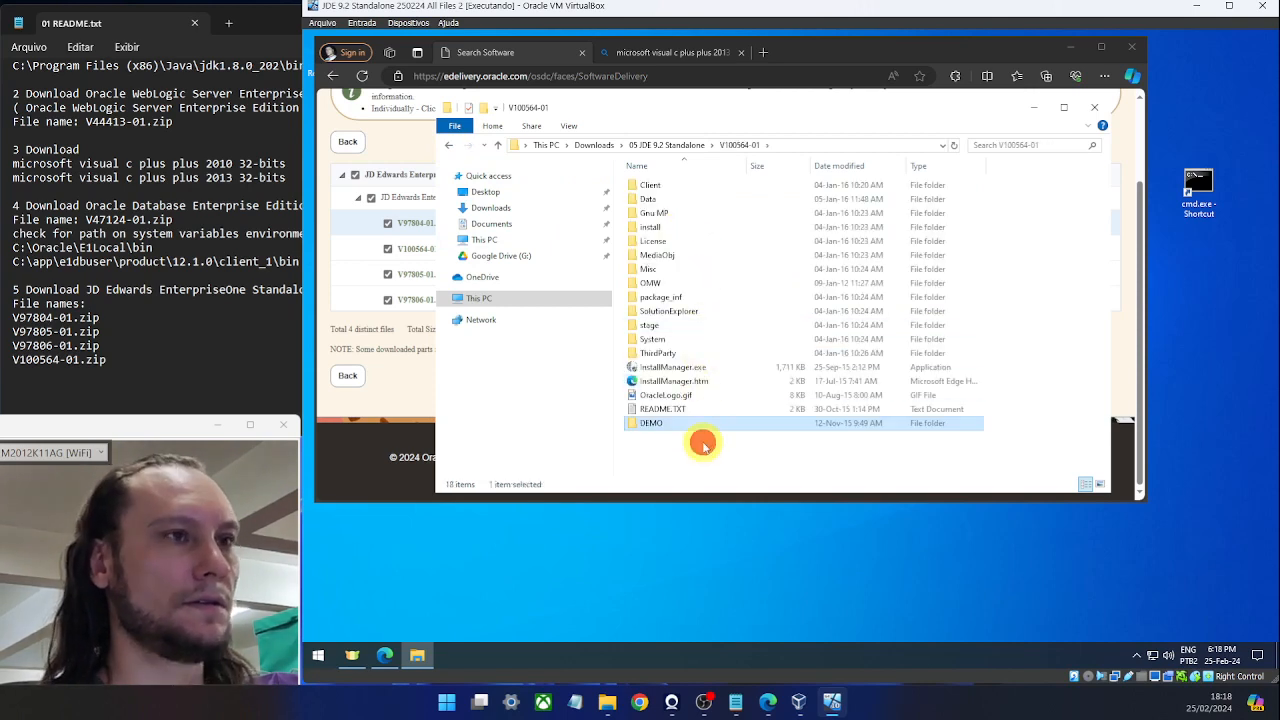
click(449, 144)
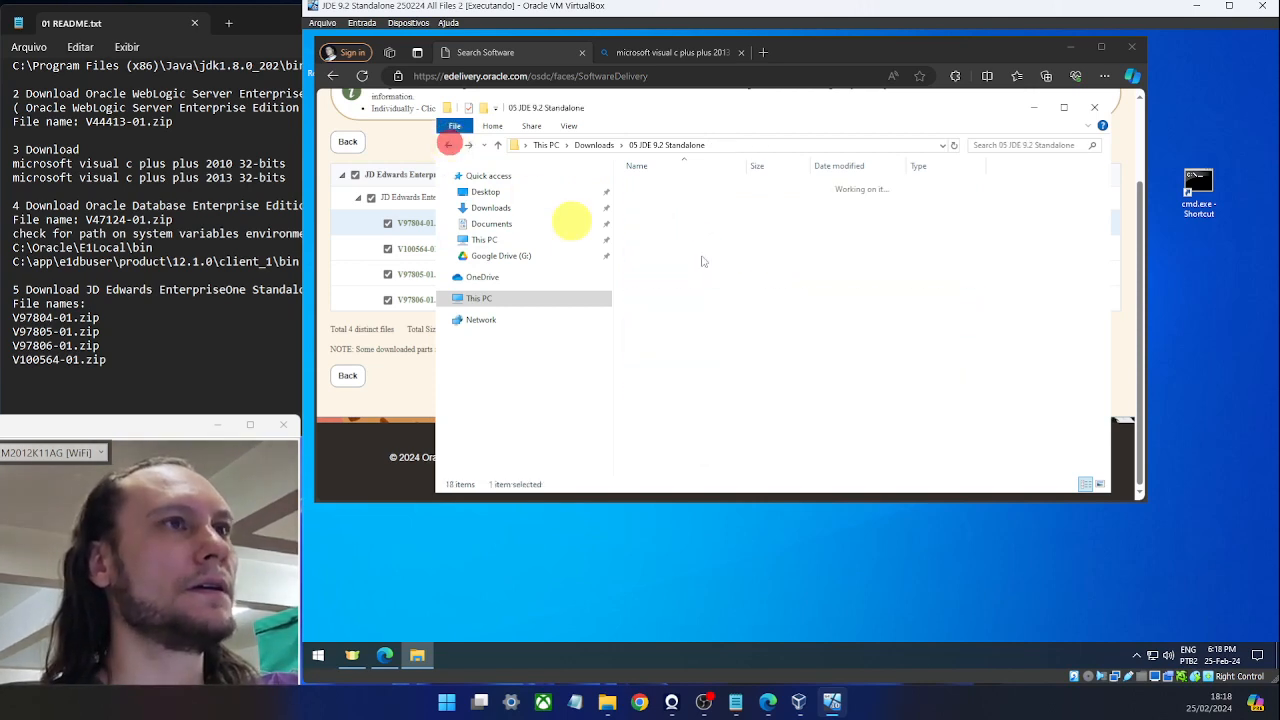
Copy the ten CAB files from V97805-01 into V97806-01.
double_click(705, 198)
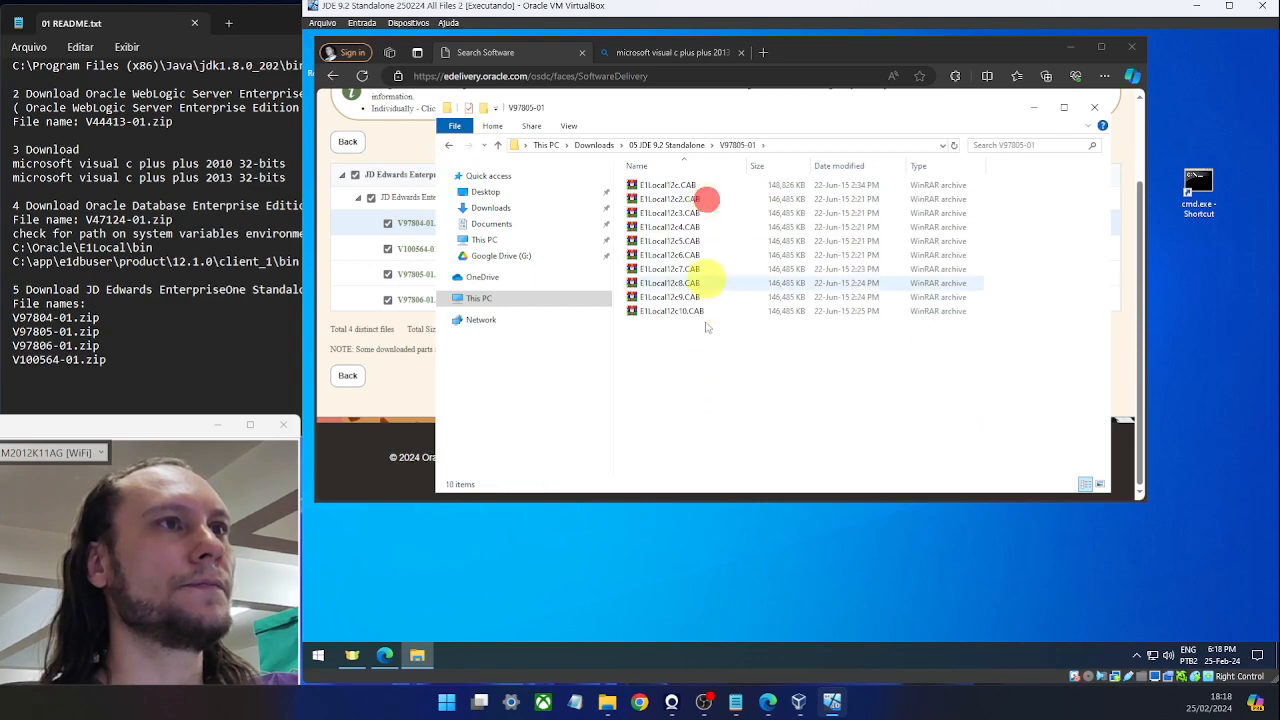
drag(733, 352, 636, 158)
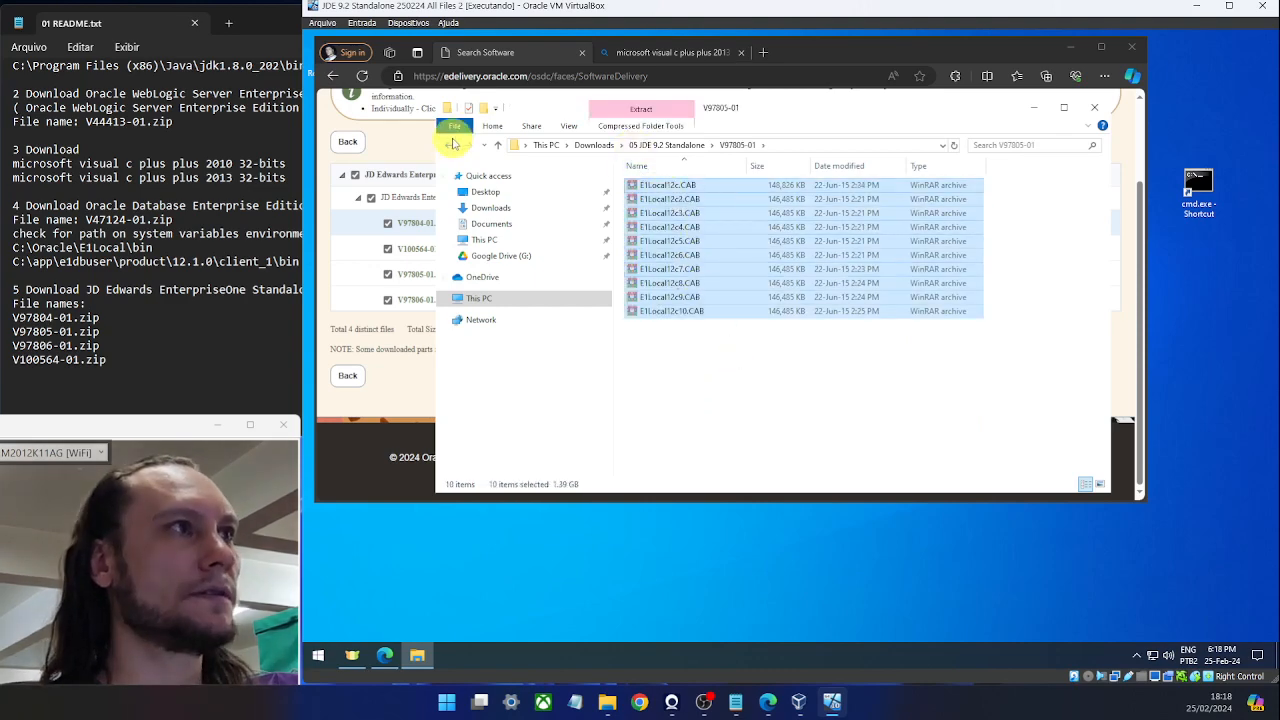
click(451, 143)
double_click(654, 210)
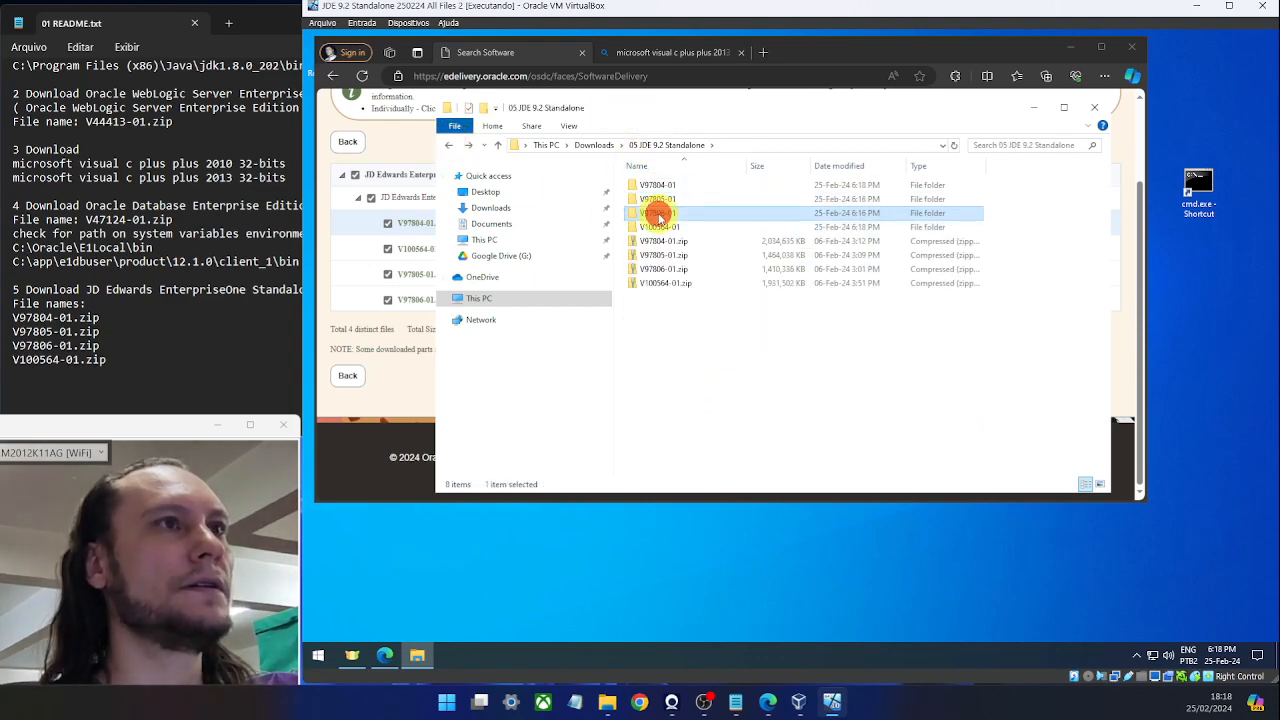
click(716, 409)
key(ctrl+v)
click(1057, 369)
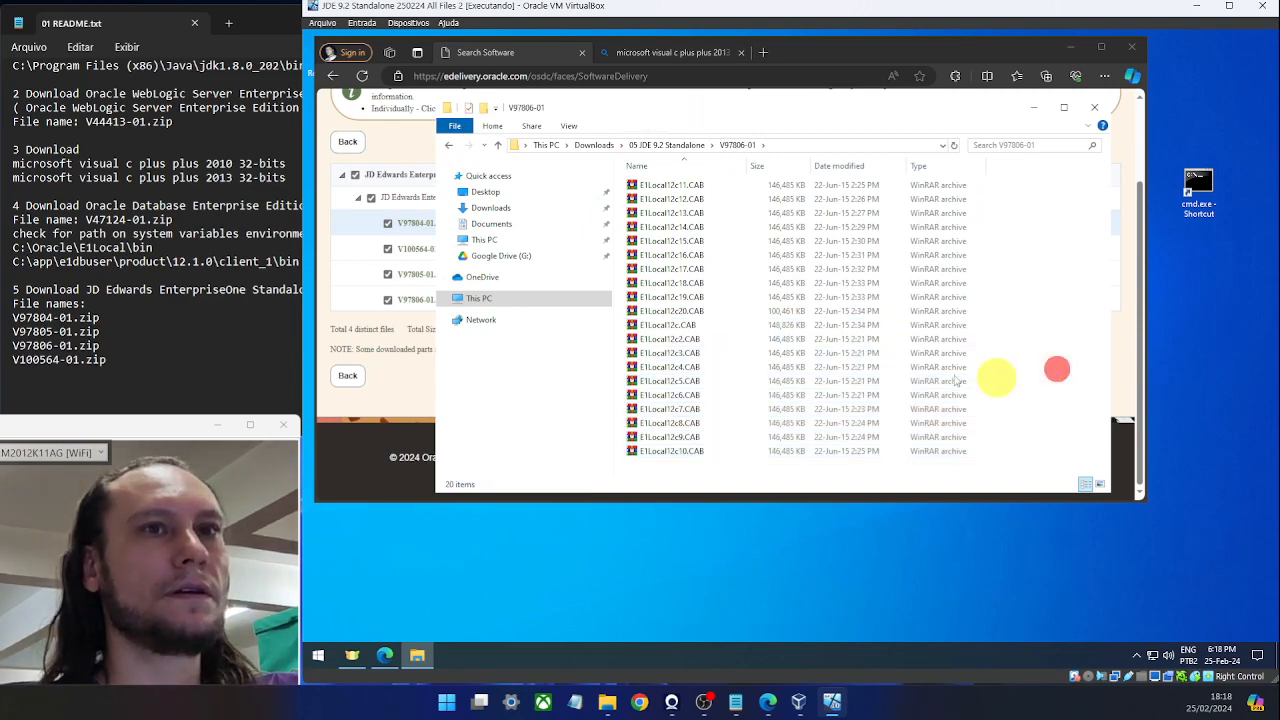
Paste all 20 E1Local12c CAB files into V100564-01\ThirdParty\ORACLE.
key(ctrl+a)
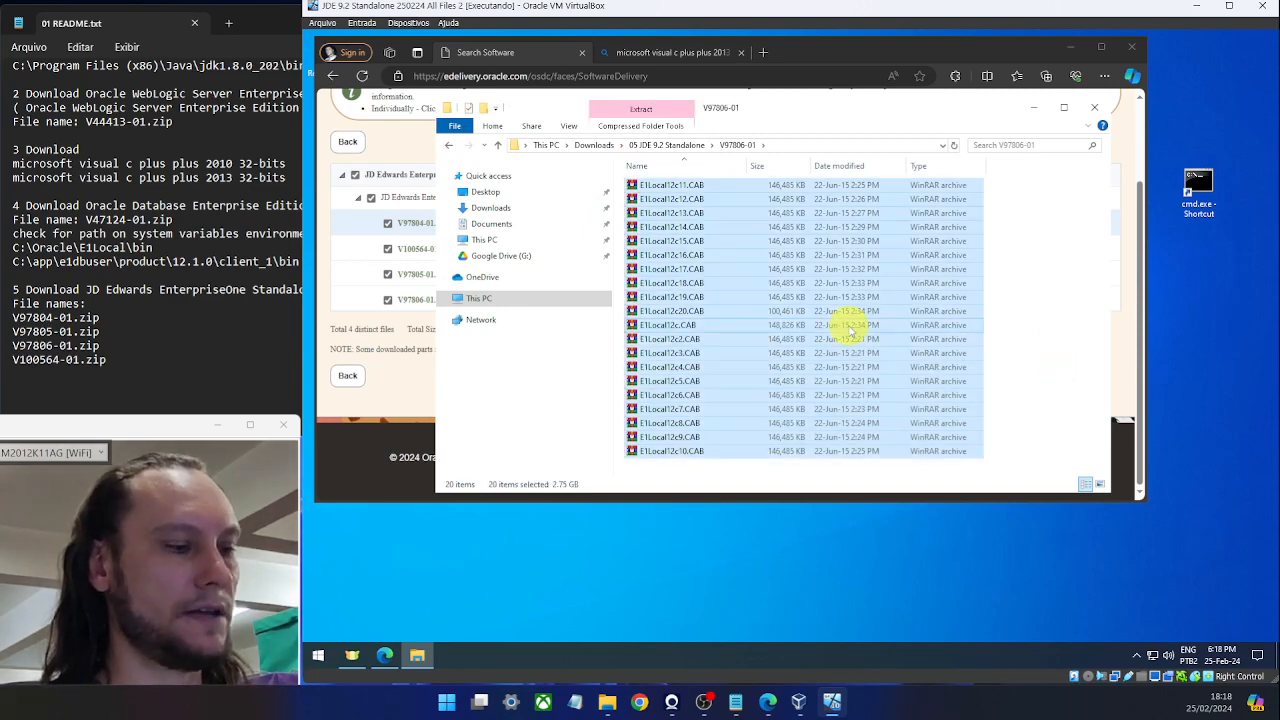
click(449, 144)
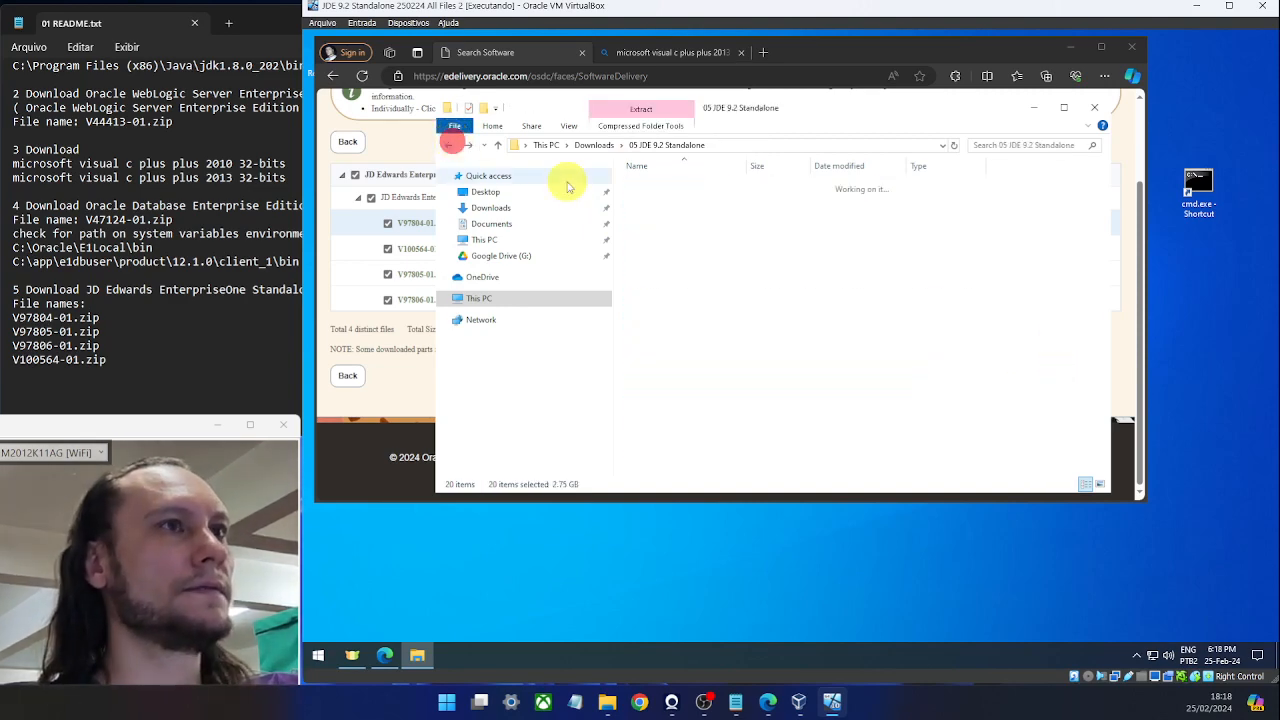
double_click(683, 228)
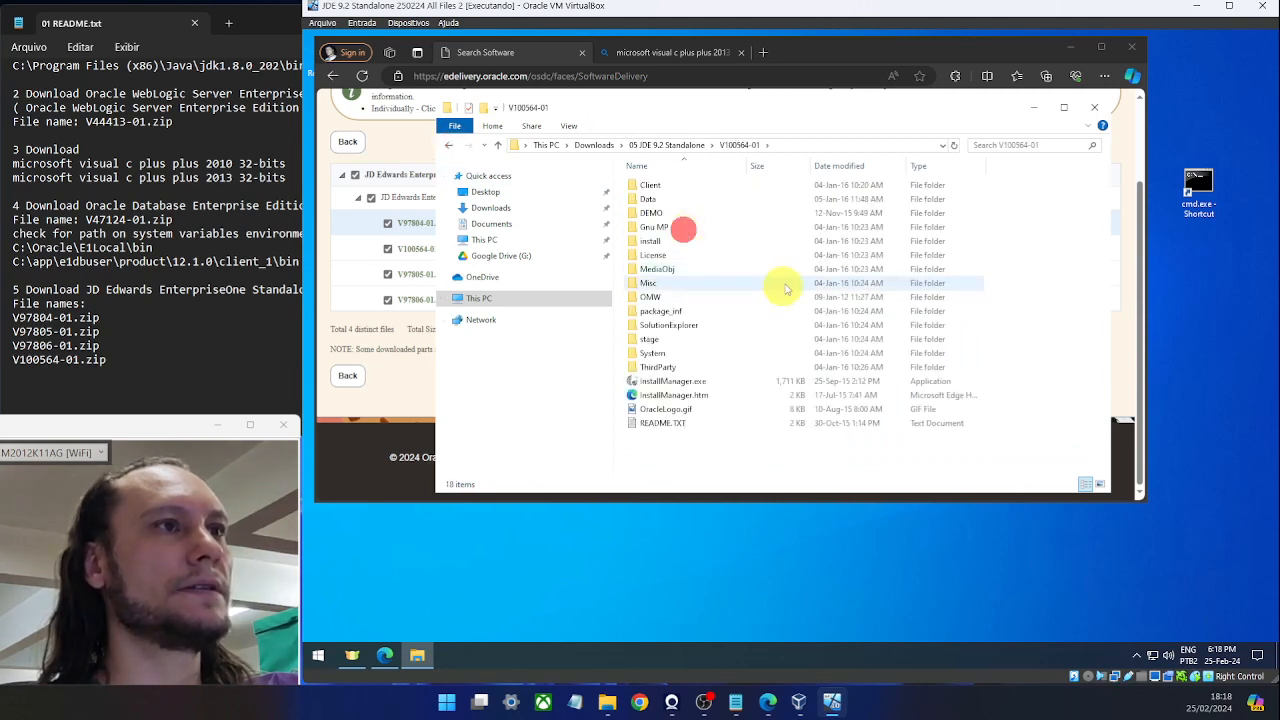
click(679, 369)
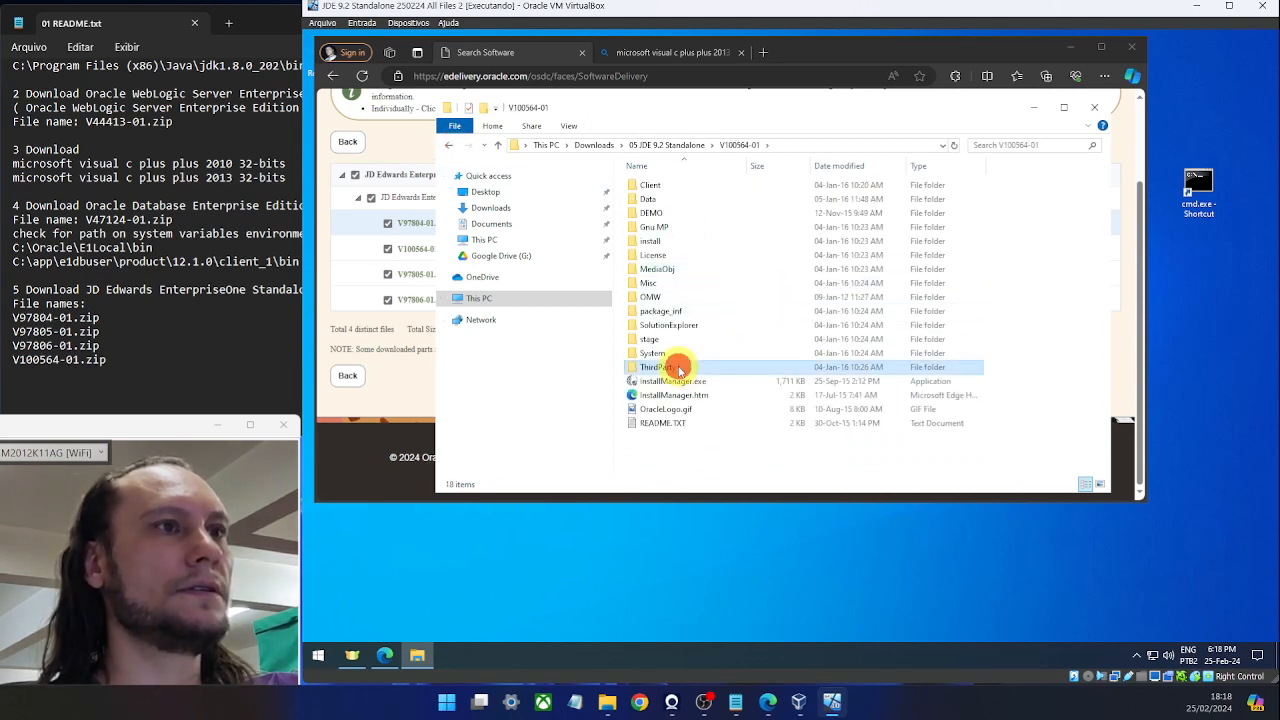
double_click(679, 369)
double_click(686, 184)
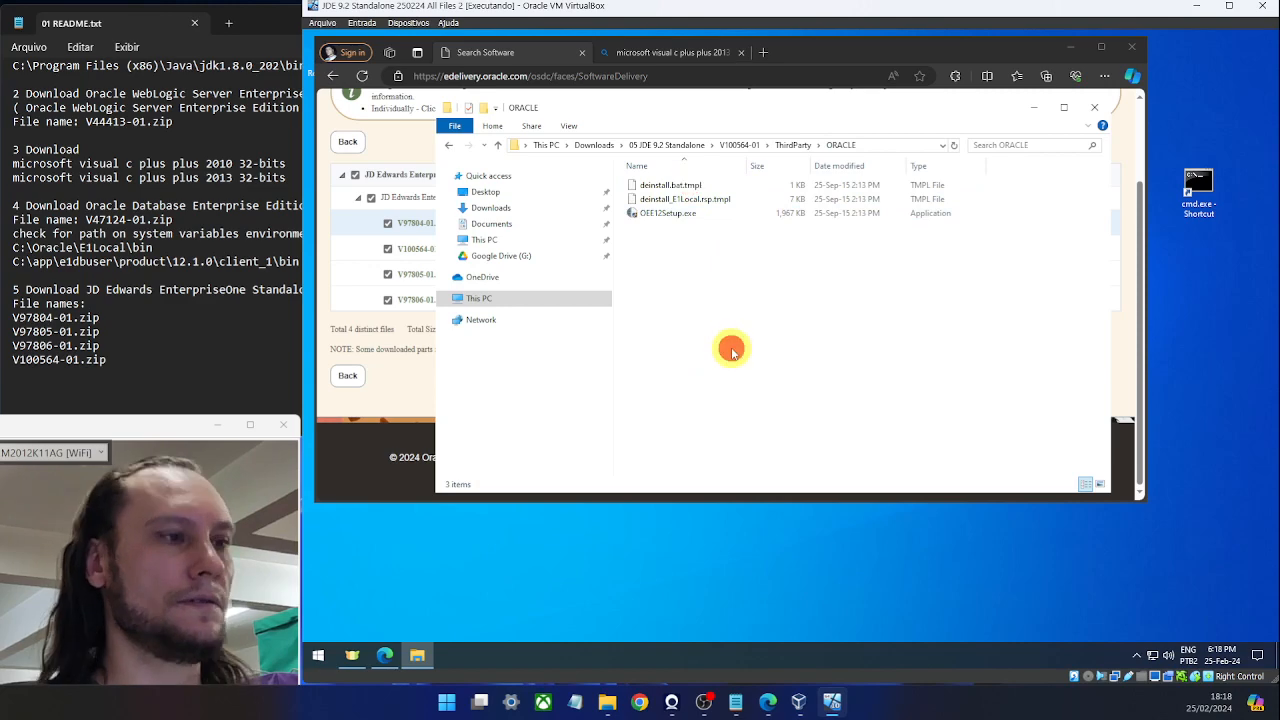
key(ctrl+v)
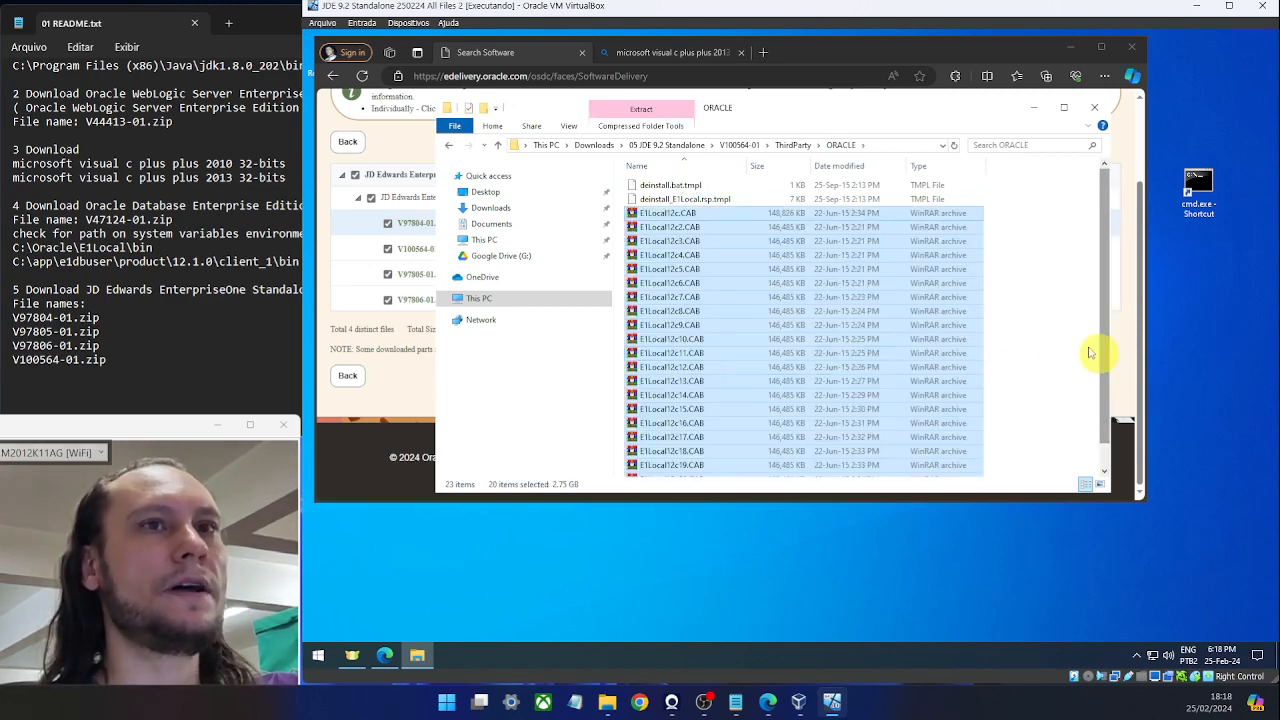
click(1018, 336)
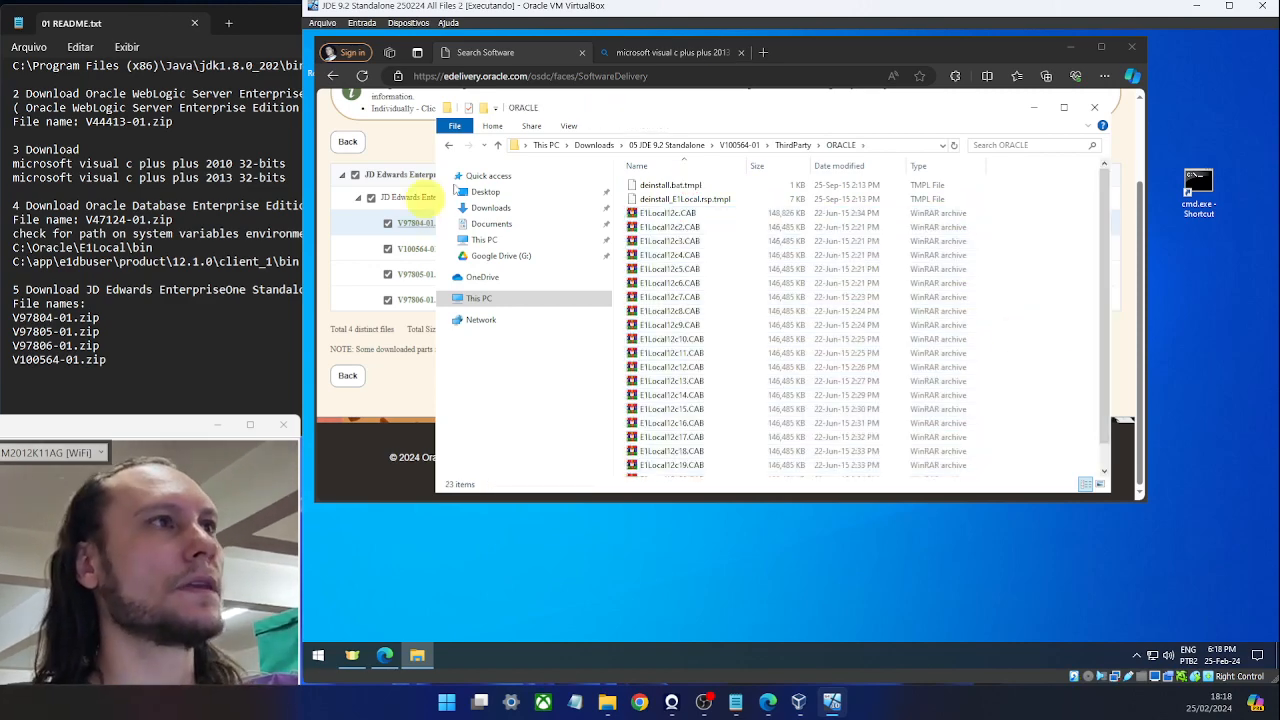
click(450, 146)
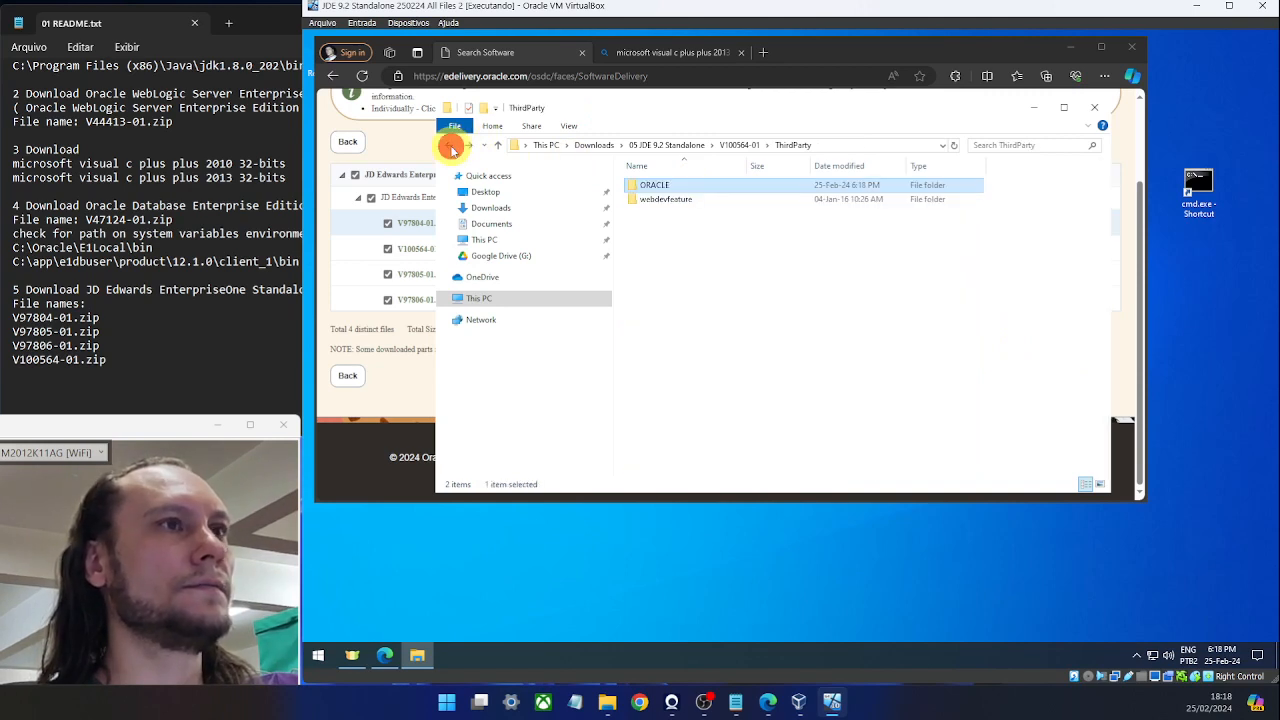
click(450, 146)
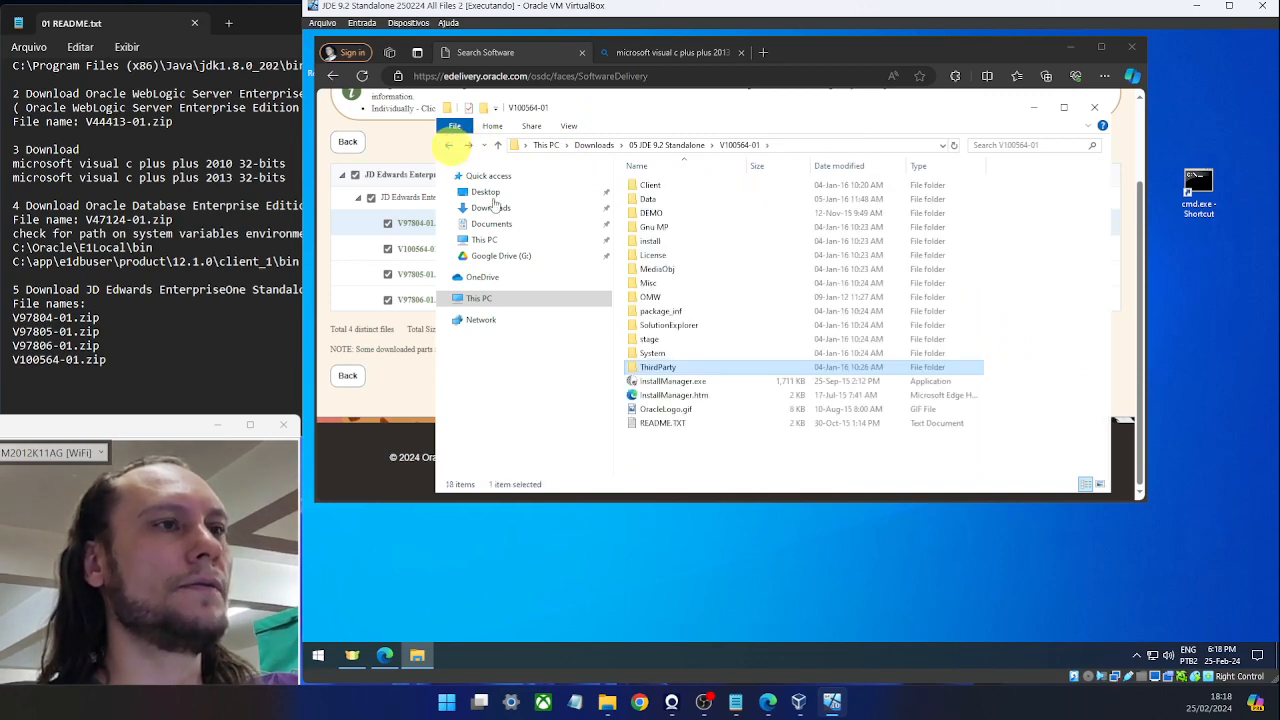
click(689, 383)
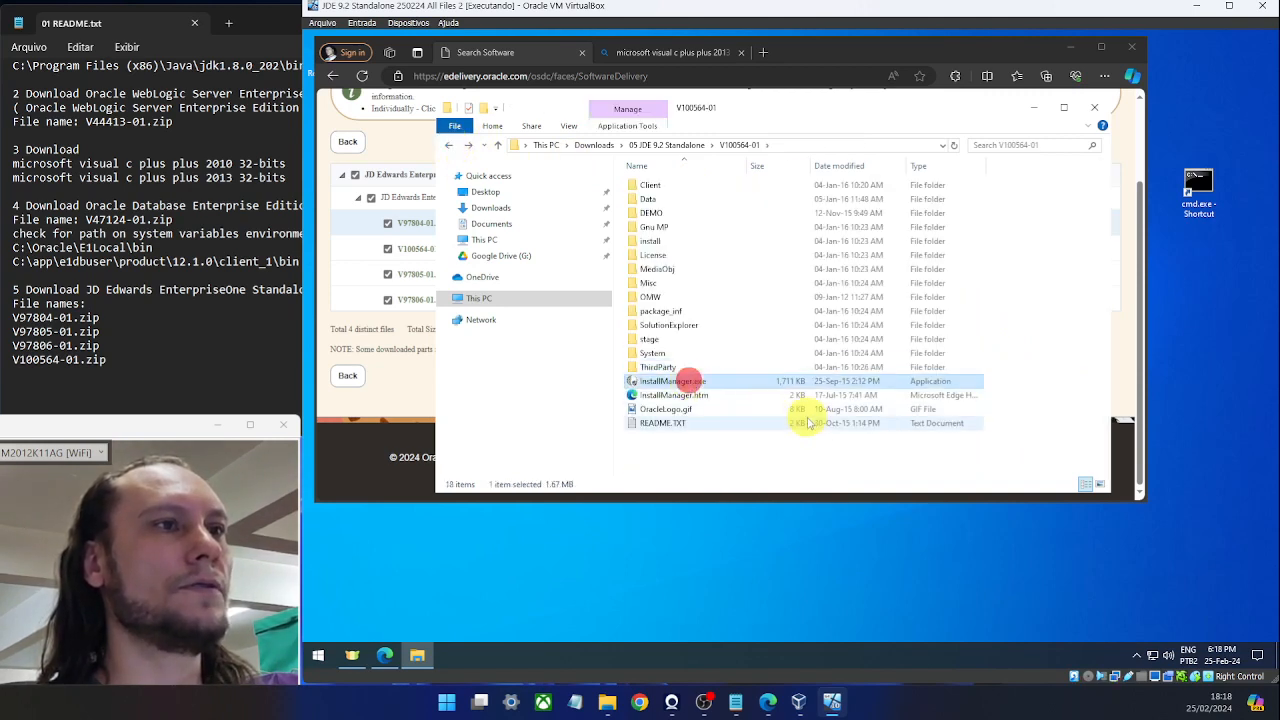
Run InstallManager.exe as administrator and confirm Oracle setup with the Windows built-in account.
right_click(668, 386)
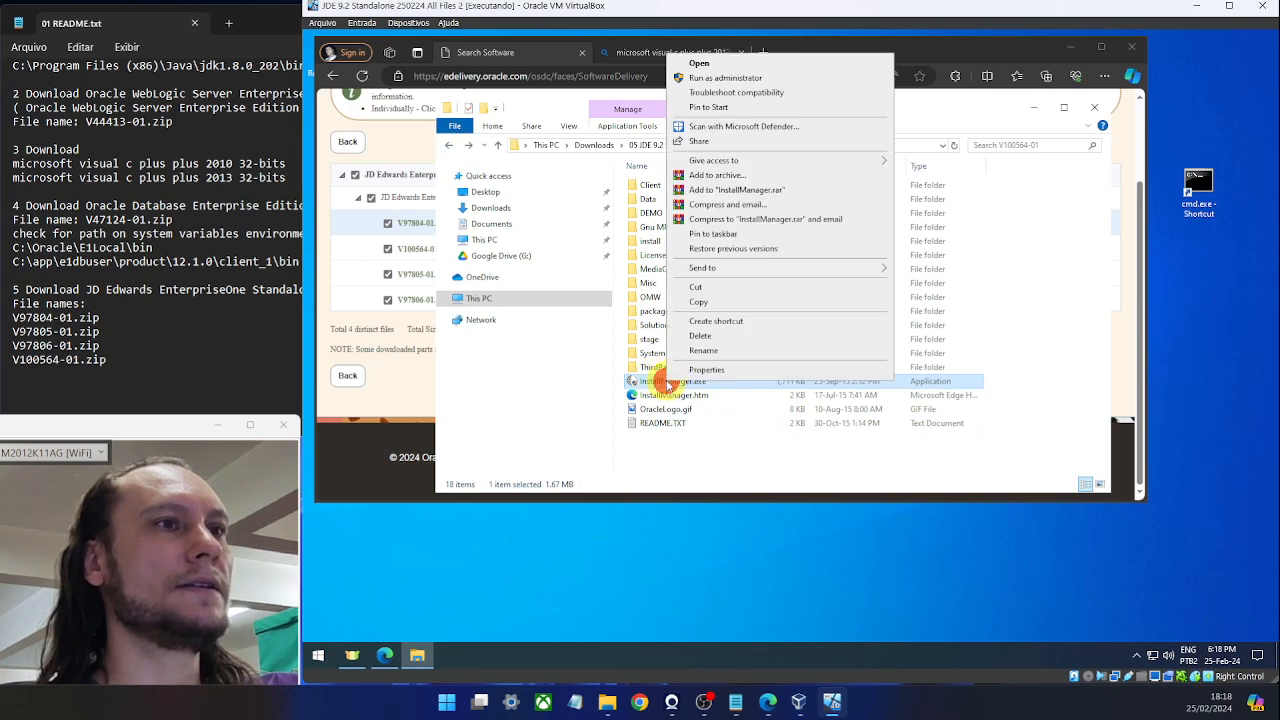
click(748, 79)
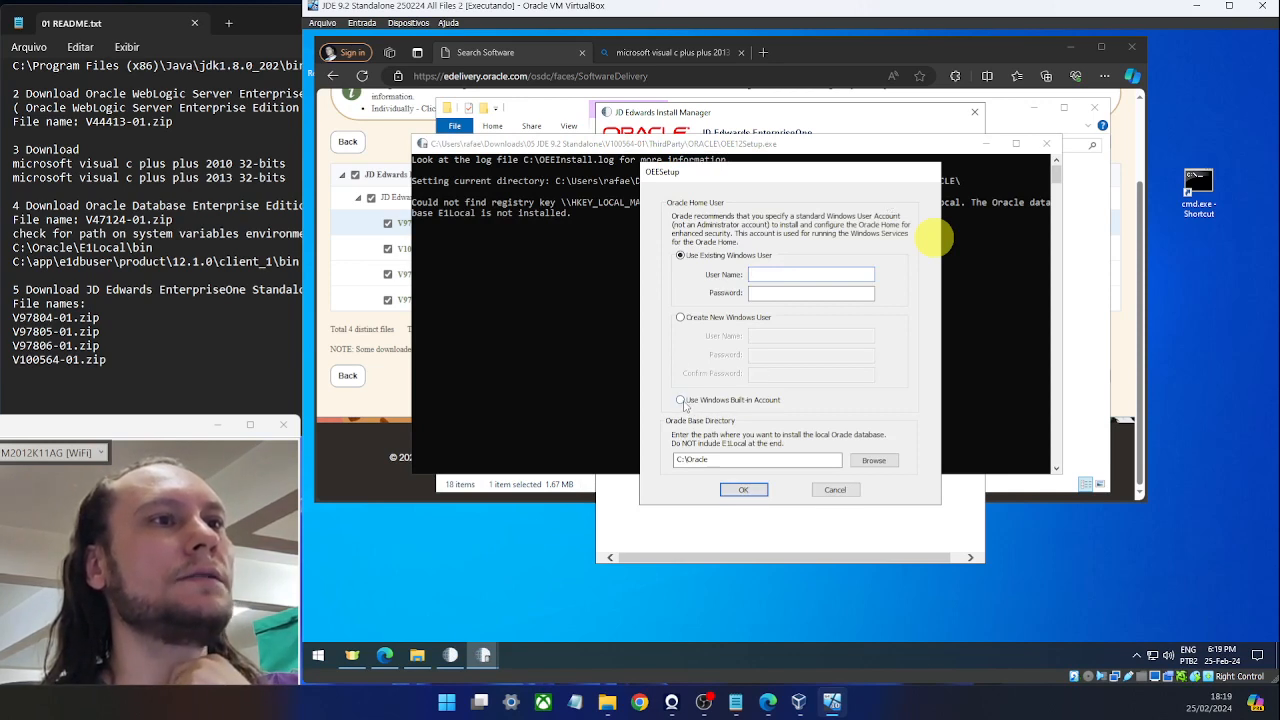
click(682, 401)
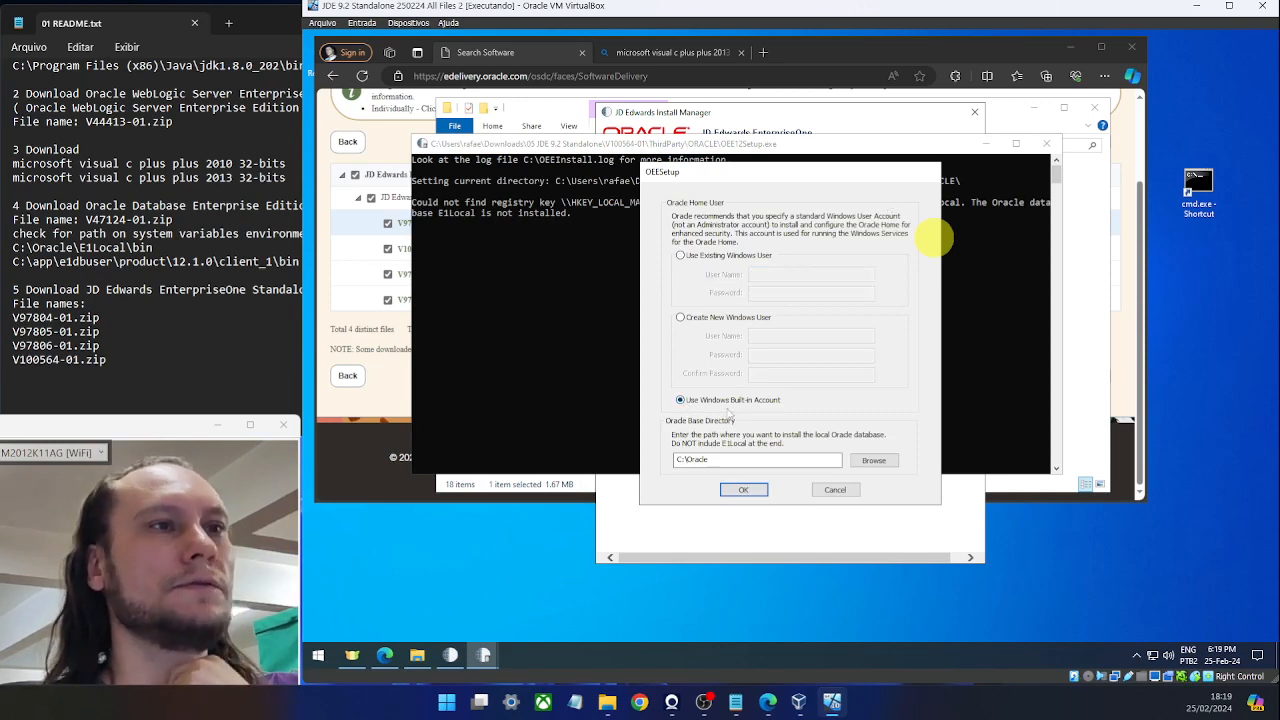
click(742, 489)
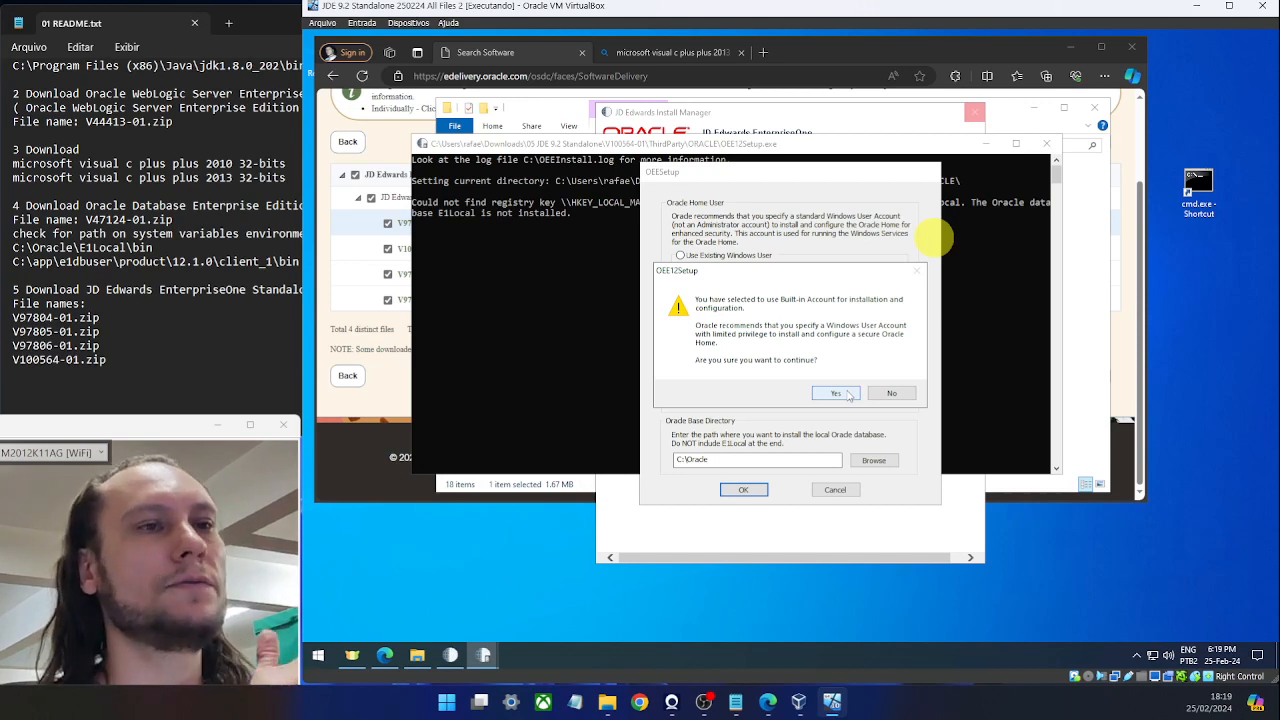
click(848, 395)
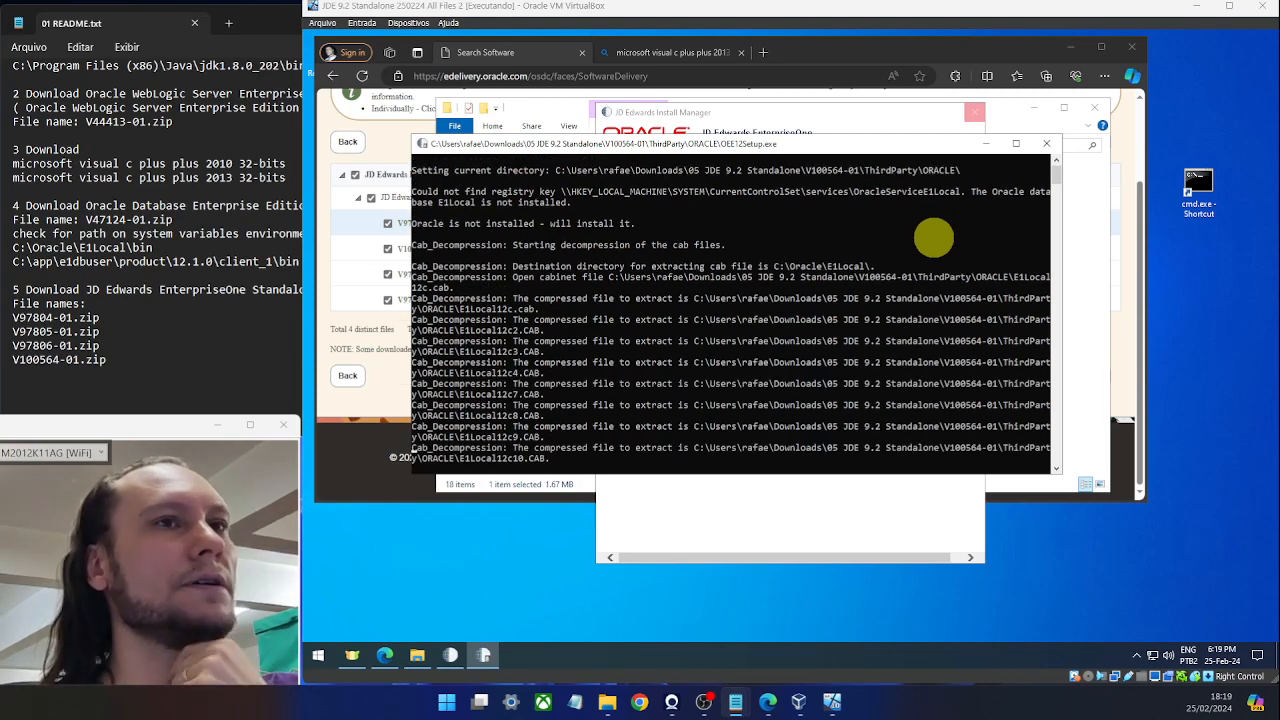
Delete the two step-4 path lines from the README while OEESetup creates the instance.
scroll(878, 278, down, 7)
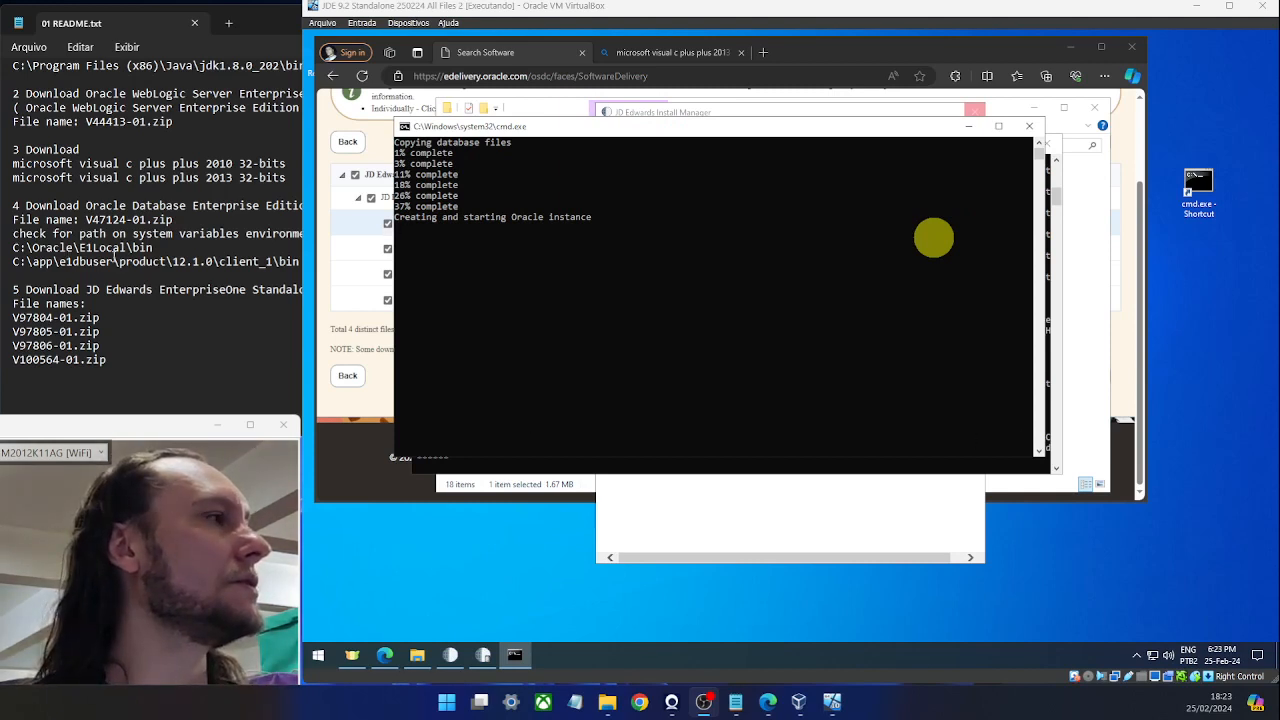
click(60, 265)
drag(310, 262, 4, 254)
key(Delete)
key(Delete)
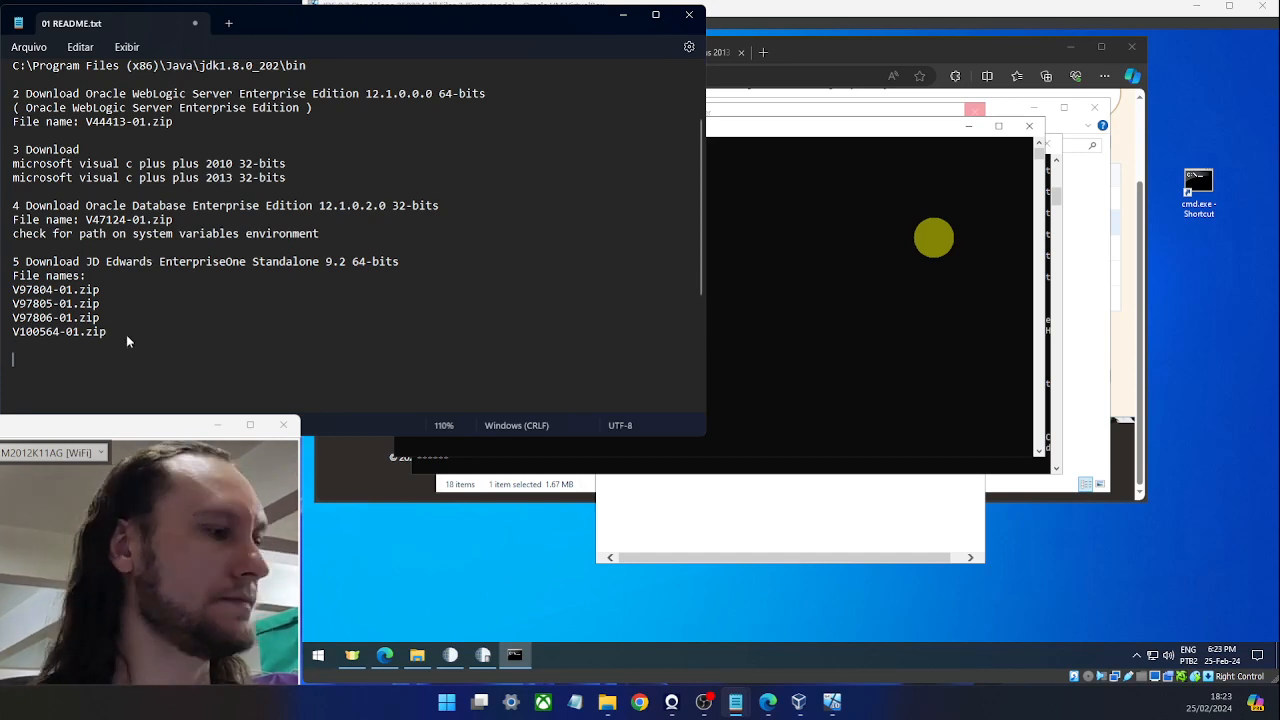
Restore the two deleted README path lines and return to the virtual machine.
key(ctrl+z)
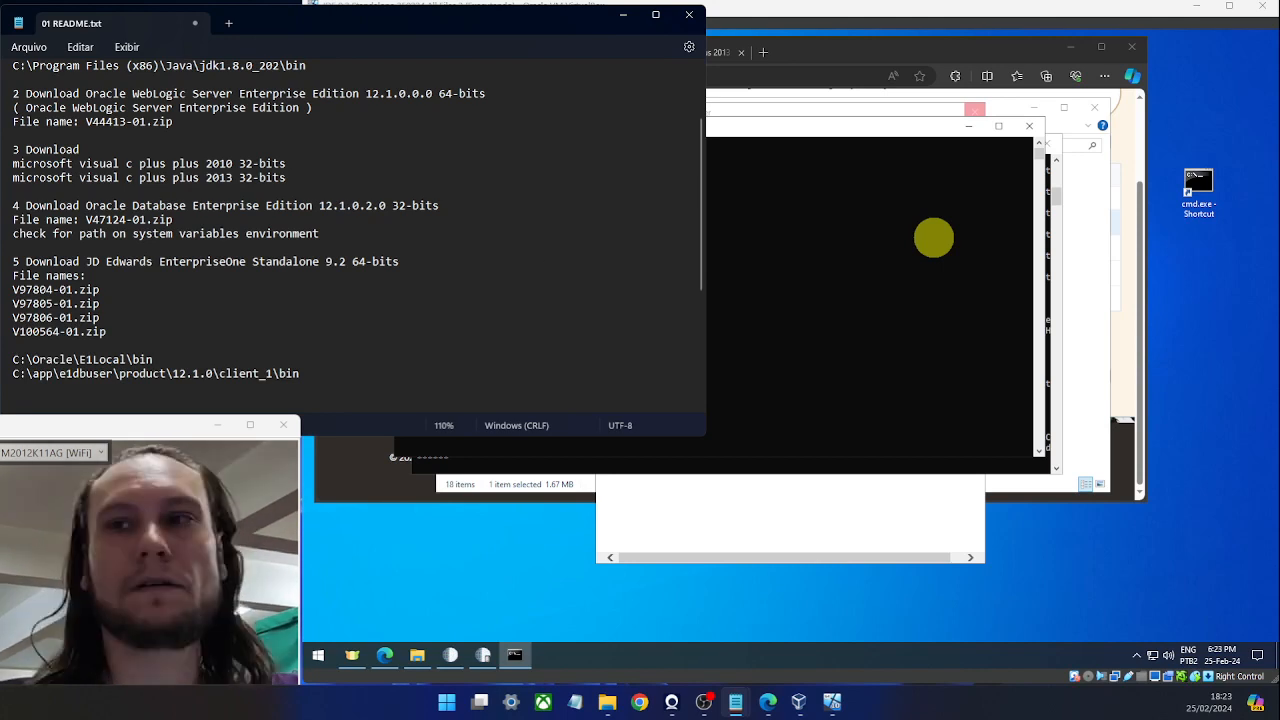
click(892, 312)
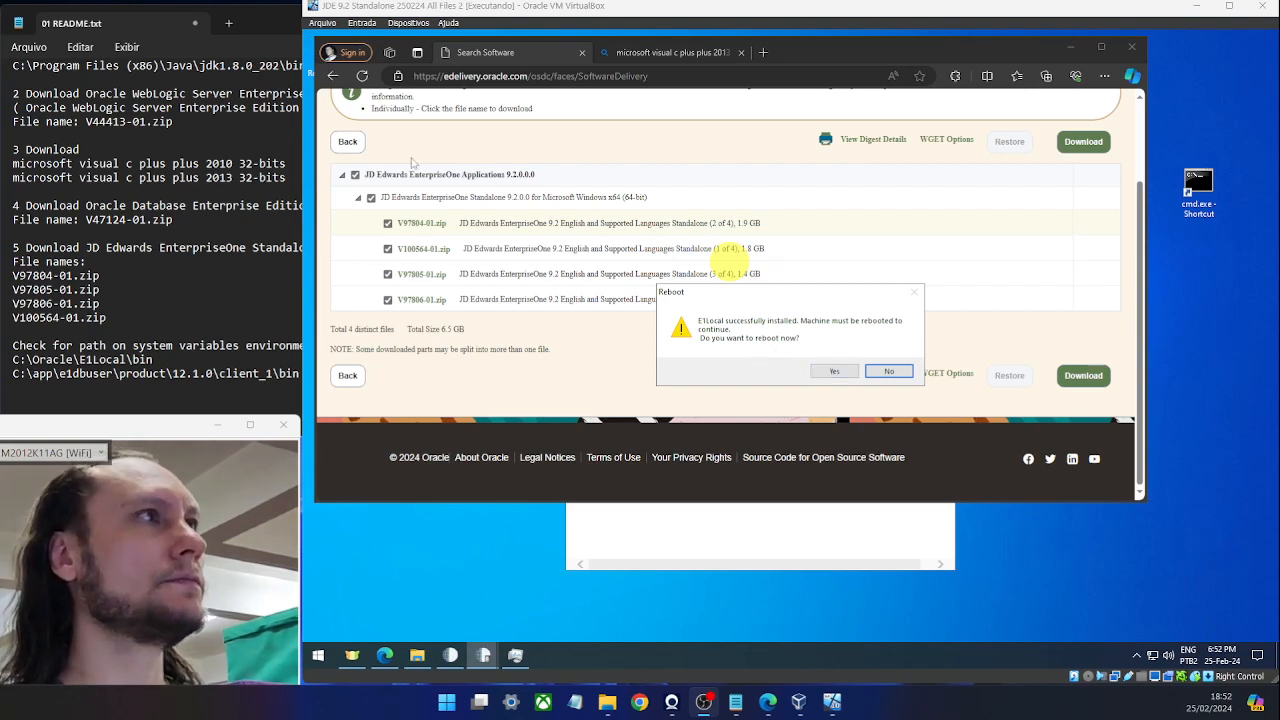
Close Edge and Task Manager, then reboot the guest after the E1Local install.
click(1131, 47)
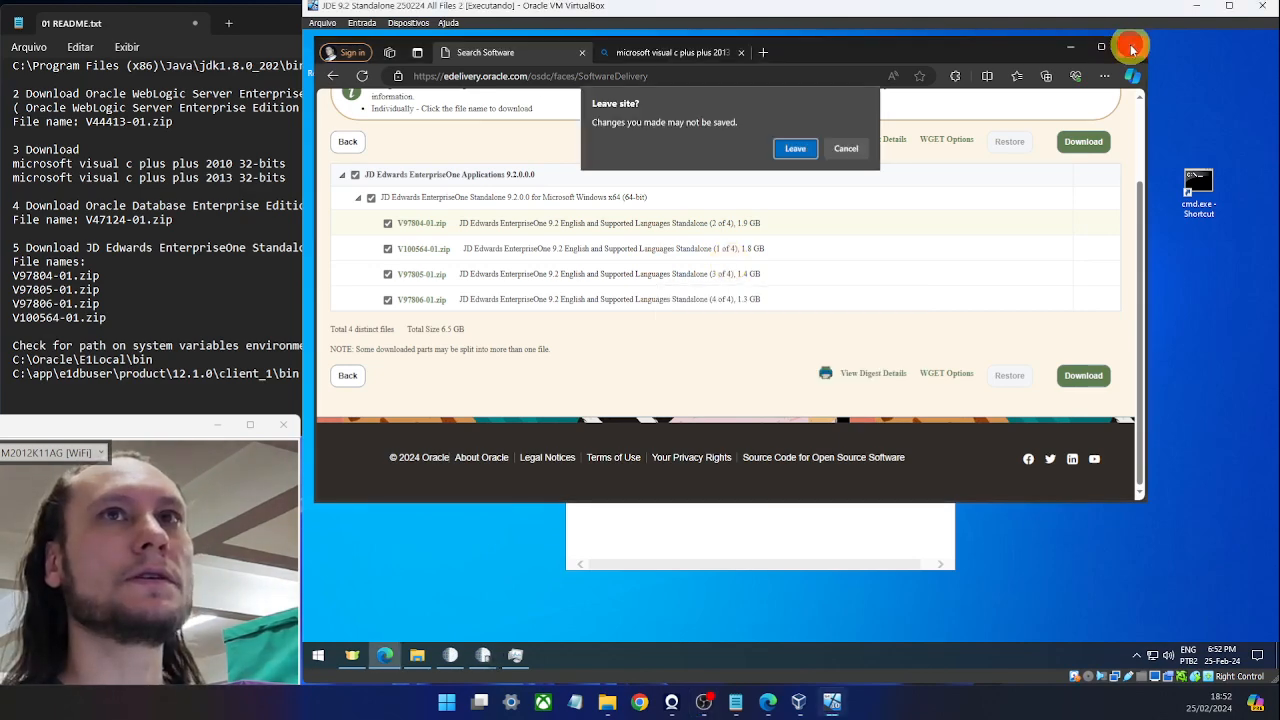
click(789, 150)
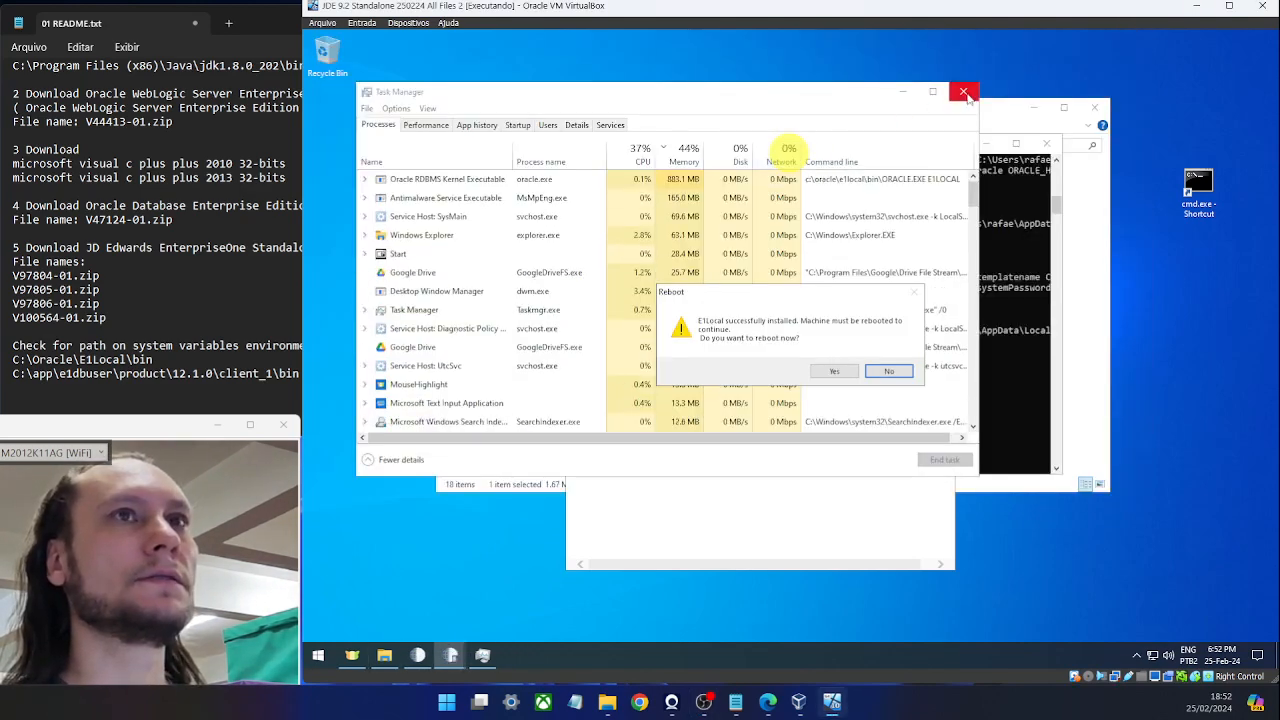
click(964, 92)
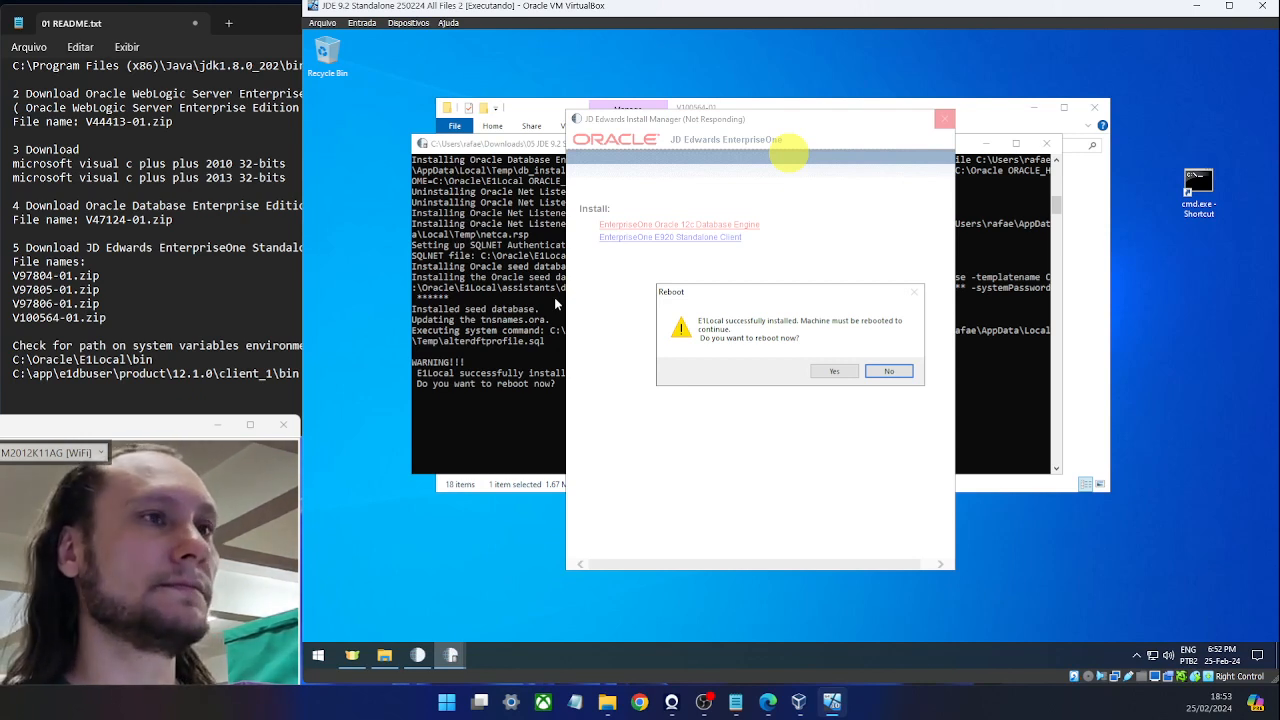
click(833, 372)
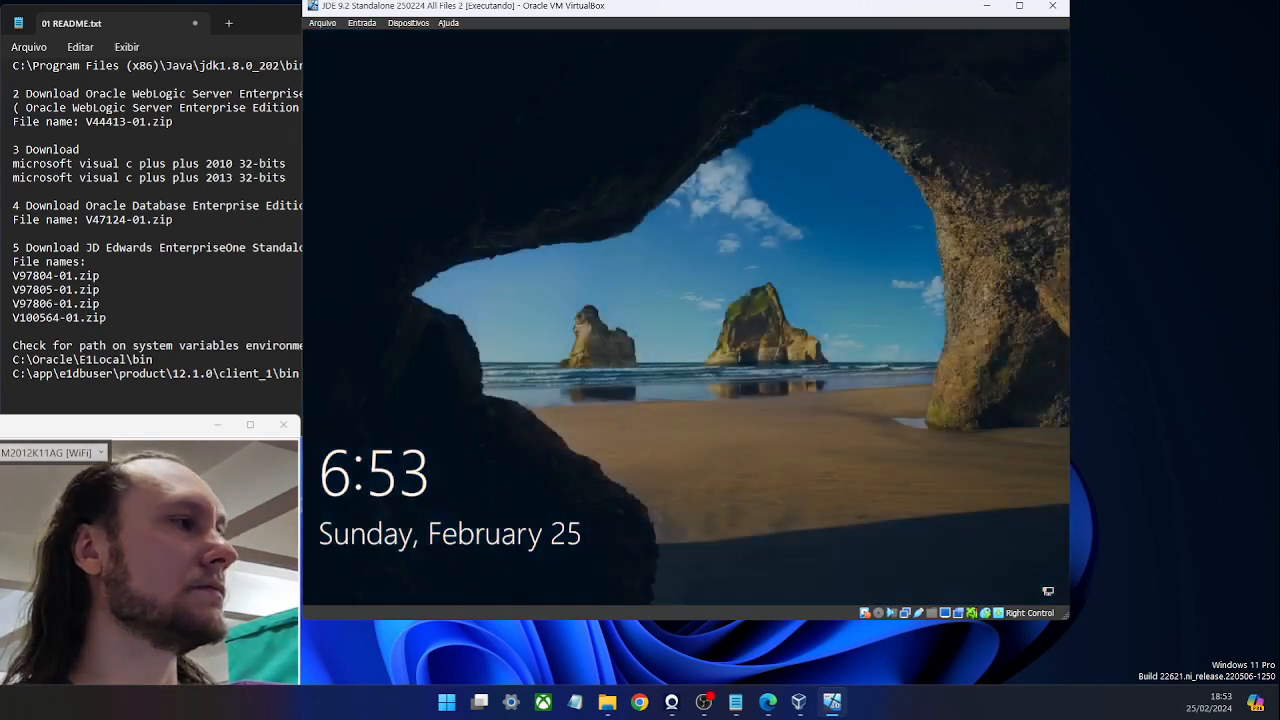
Sign in to the guest with the PIN and enlarge the VM window to fill the right side.
click(598, 274)
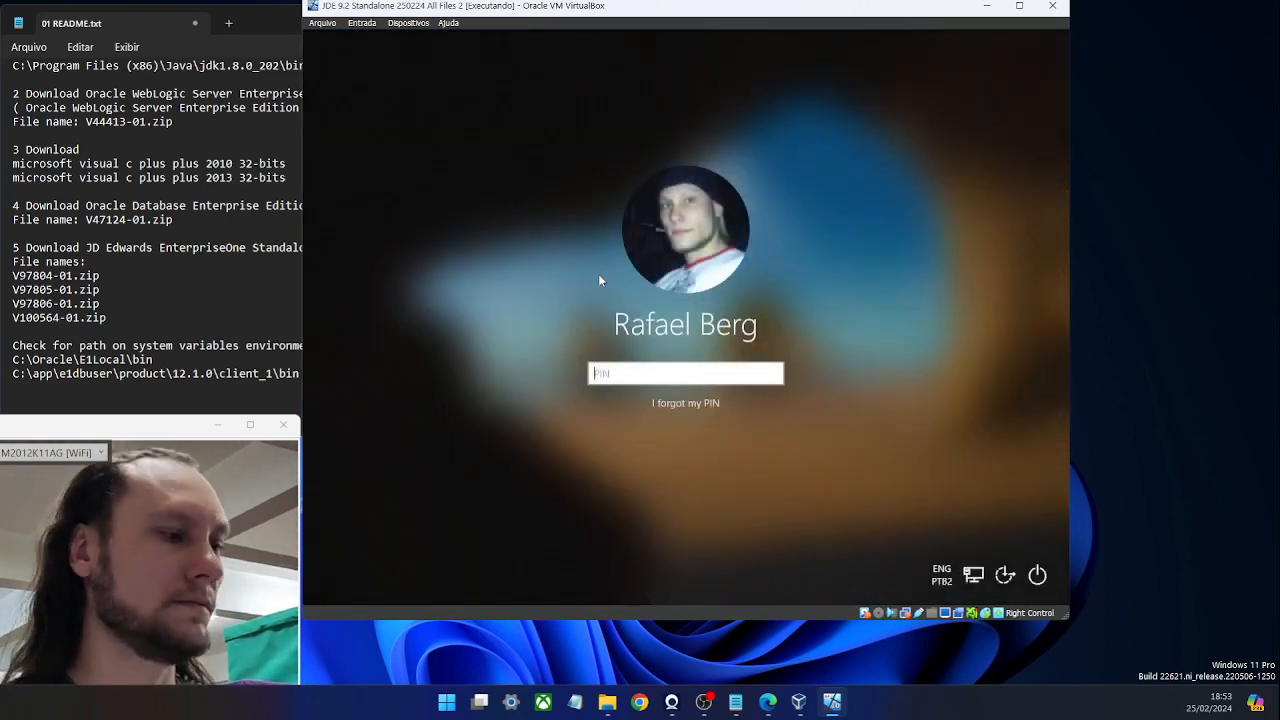
text(*****)
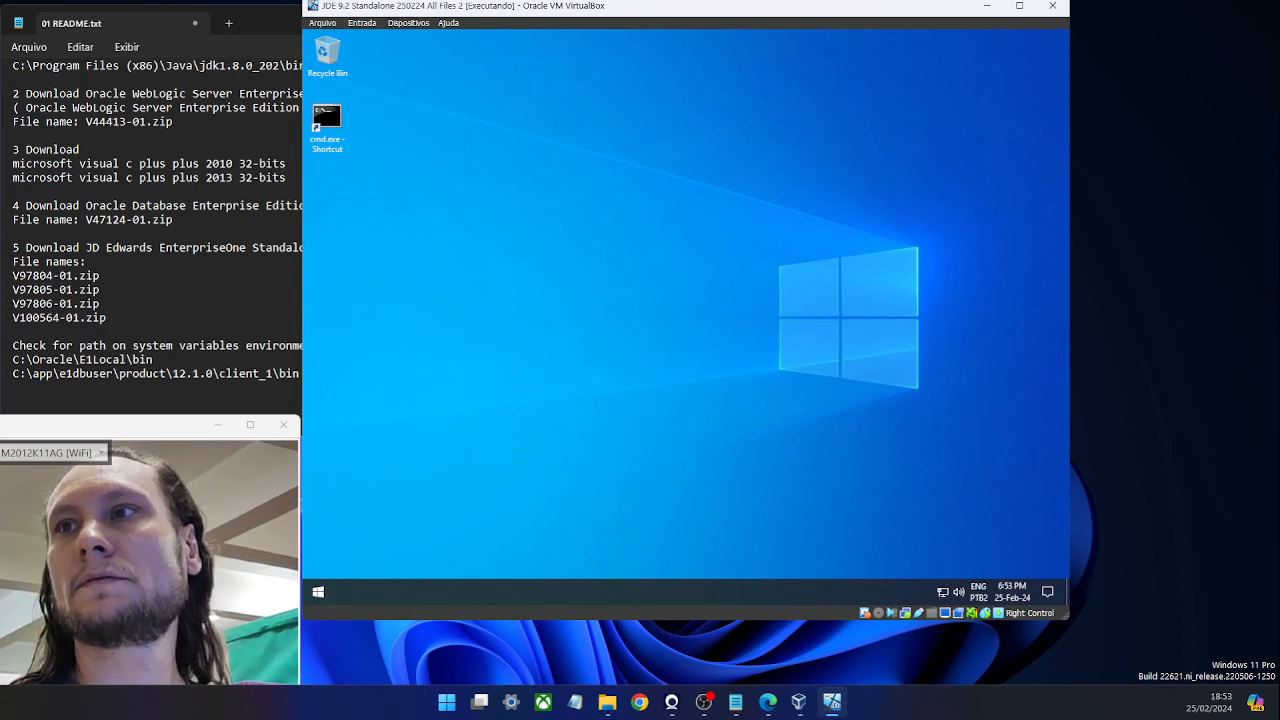
click(767, 702)
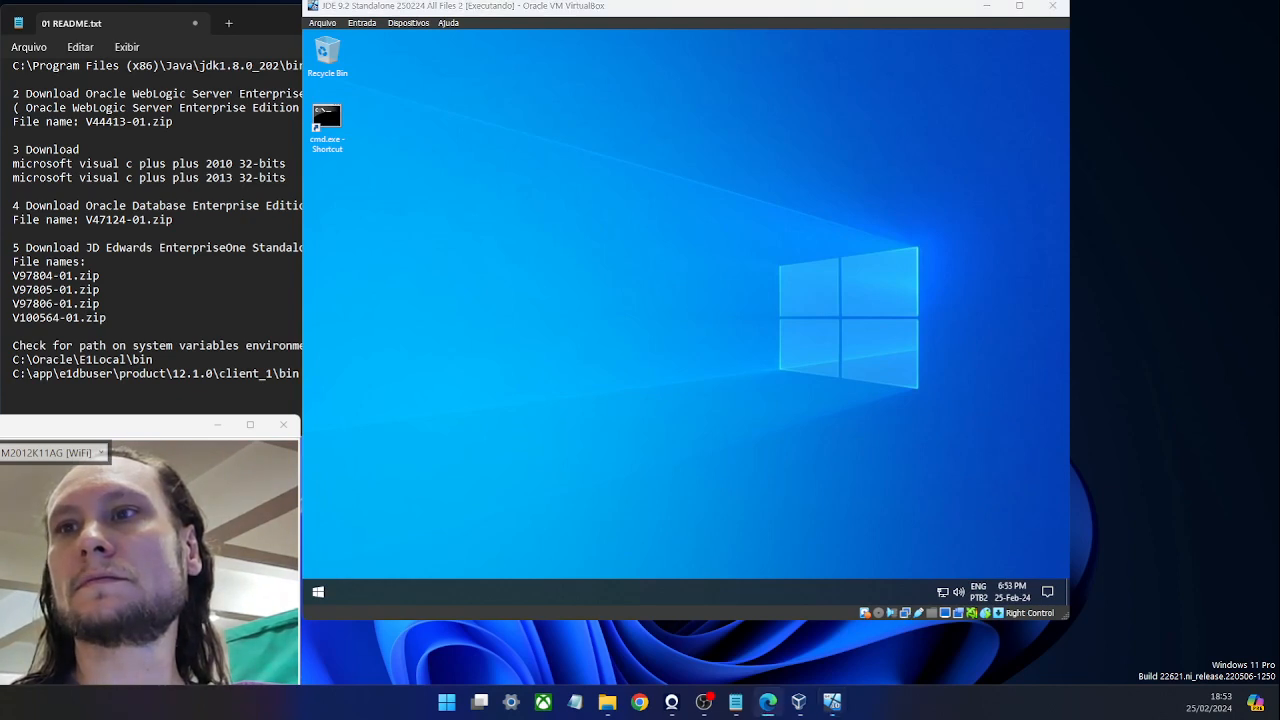
click(987, 468)
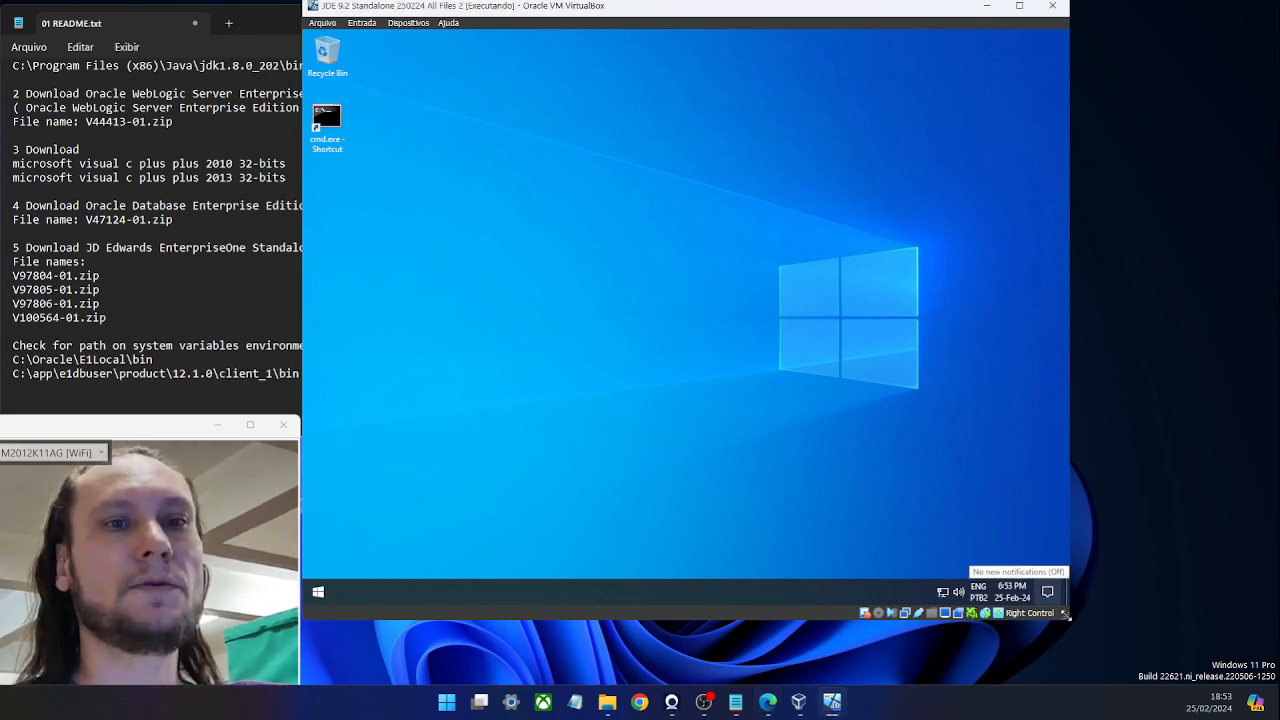
drag(1066, 616, 1274, 677)
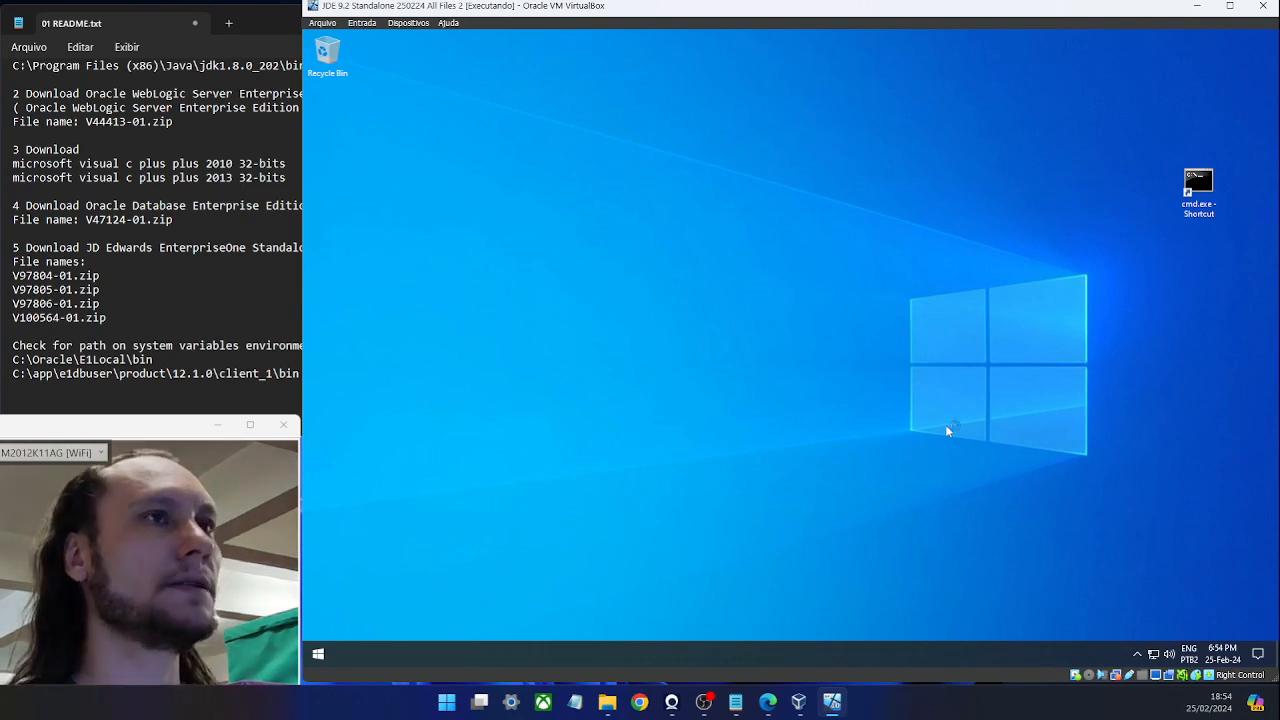
Open the system Path variable's editor through System About, Advanced system settings and Environment Variables.
right_click(318, 657)
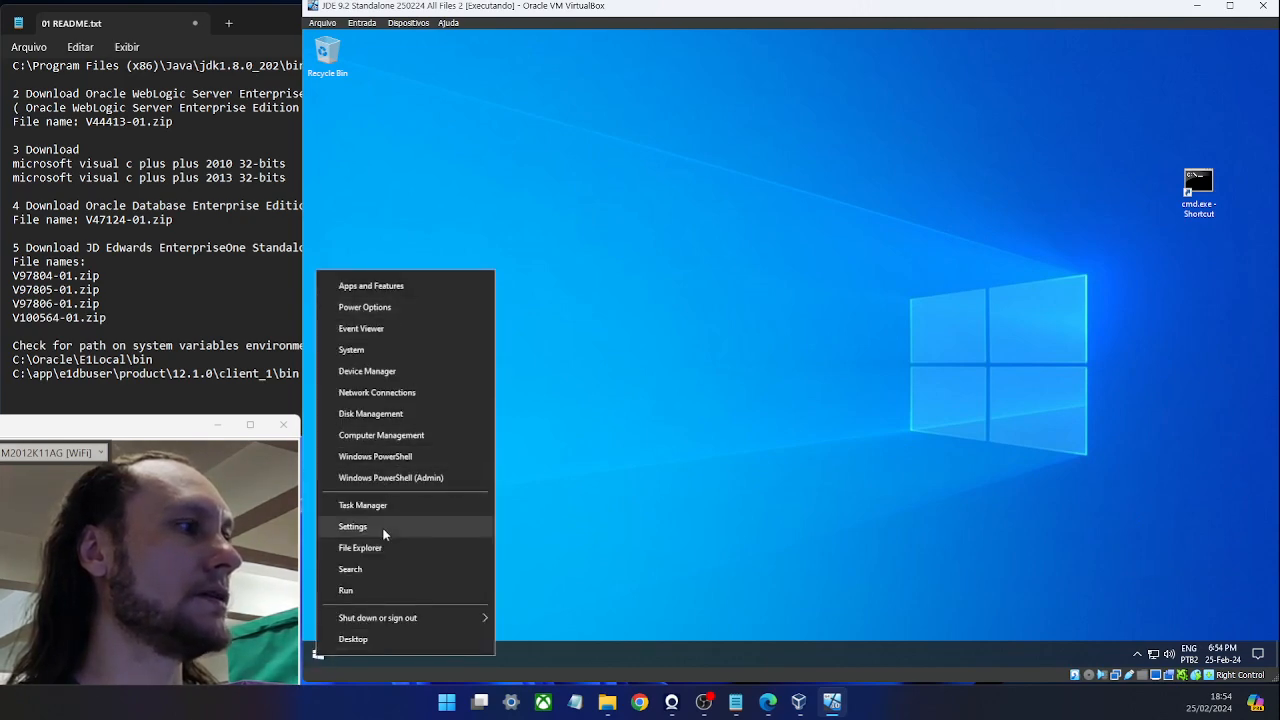
click(353, 527)
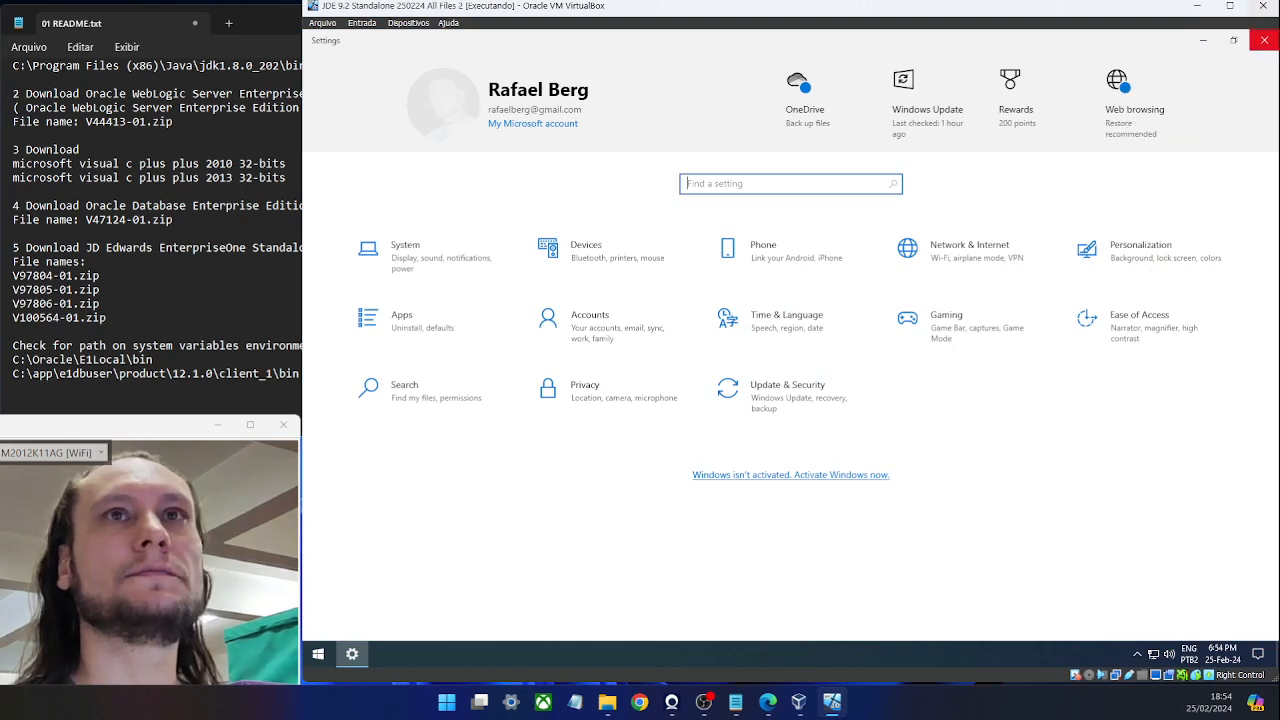
click(1264, 40)
right_click(319, 654)
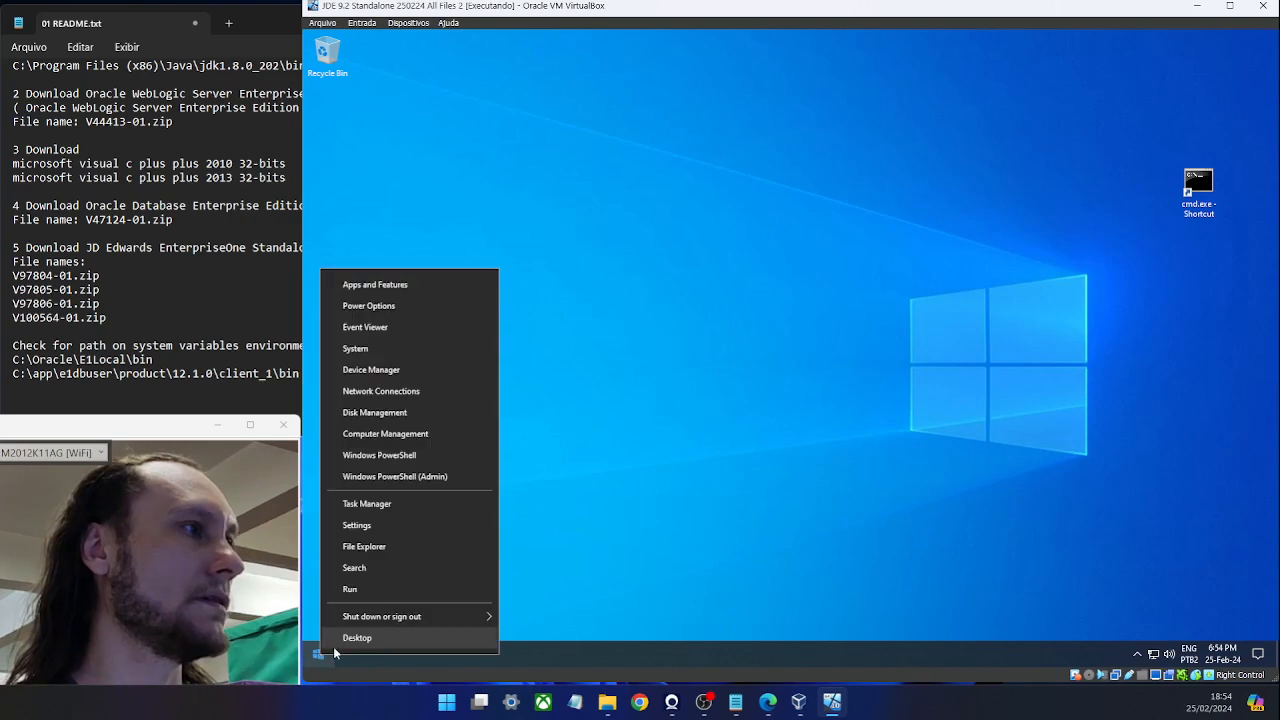
click(366, 349)
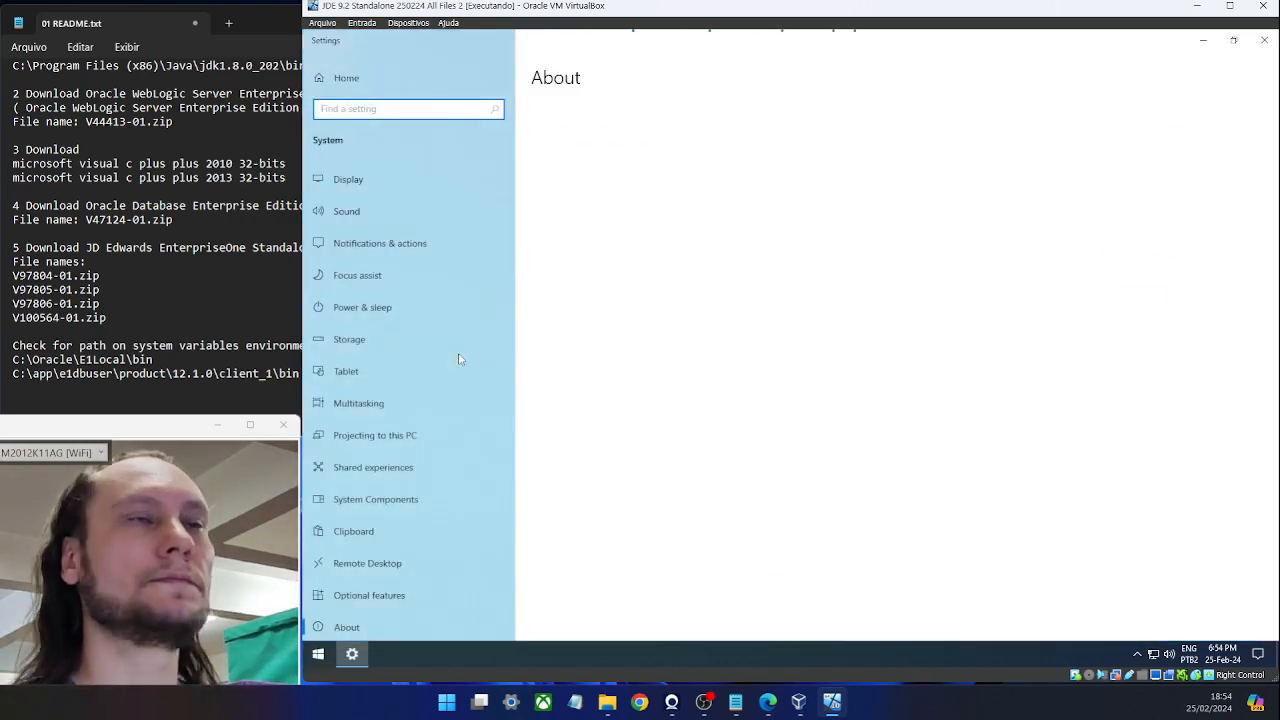
drag(652, 13, 648, 20)
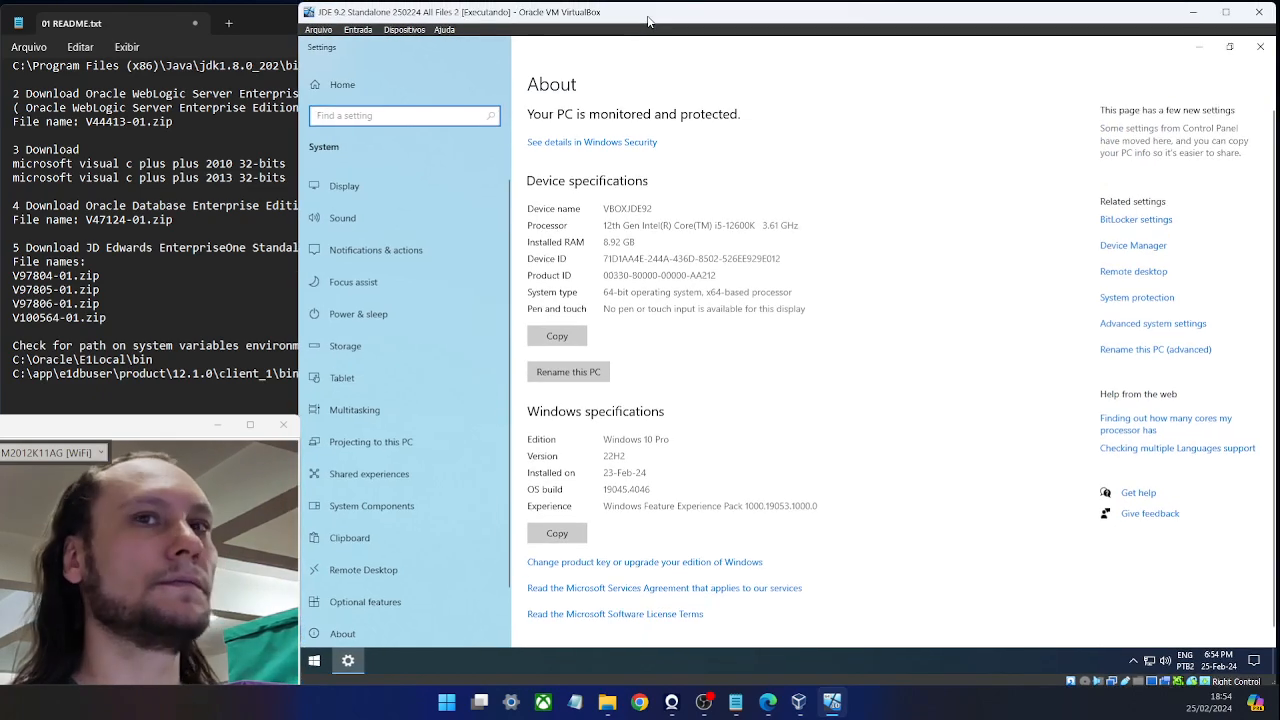
click(1136, 324)
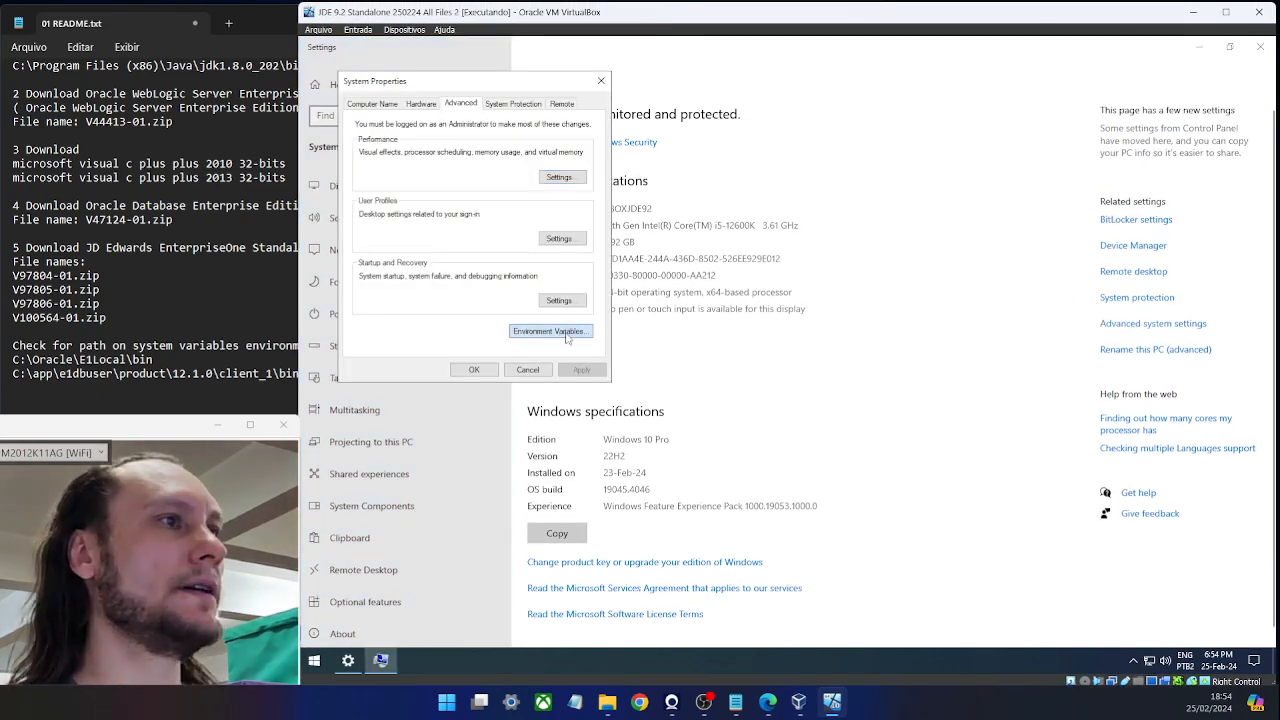
click(567, 336)
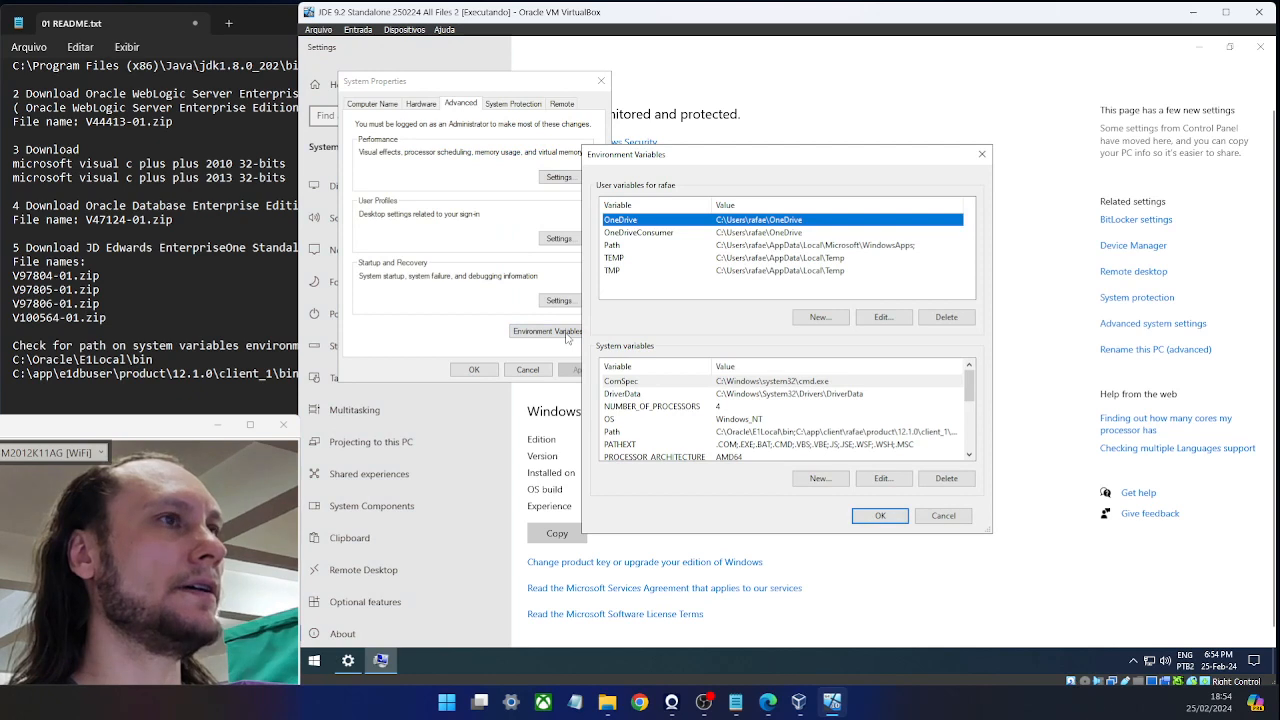
double_click(638, 434)
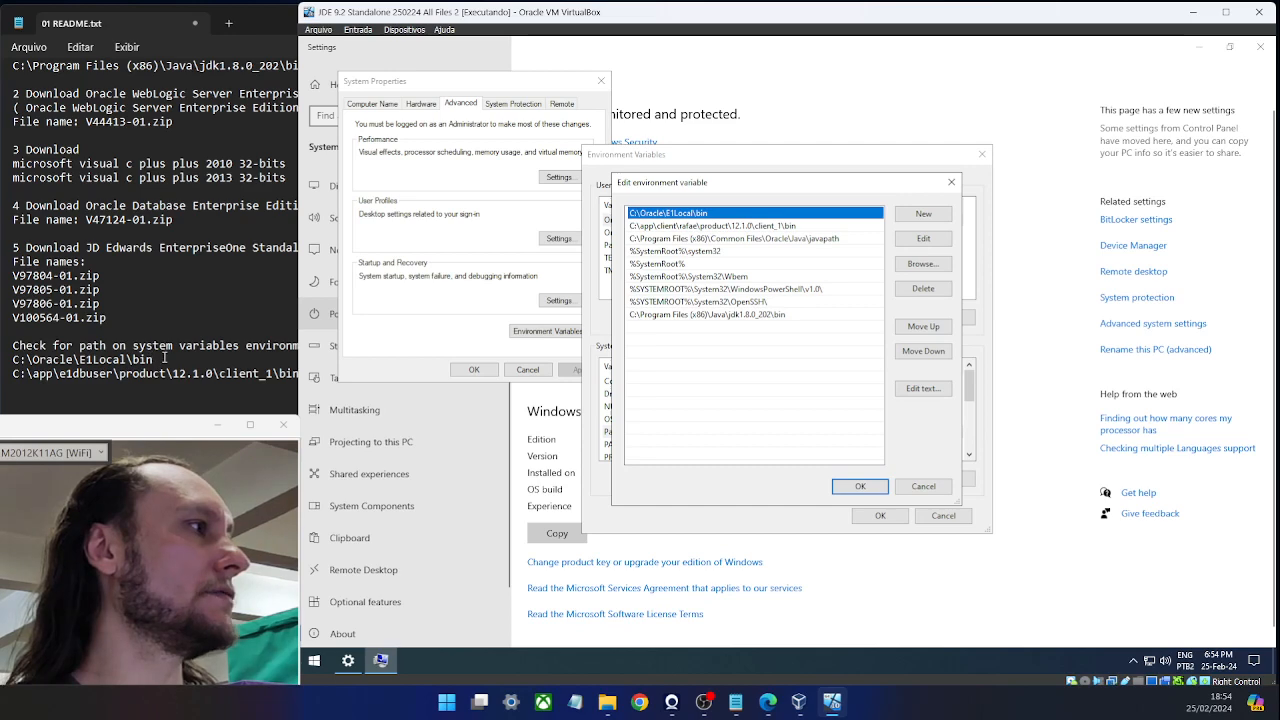
Check the Path entries against the README's C:\Oracle\E1Local\bin and Oracle client_1\bin lines.
drag(164, 357, 12, 359)
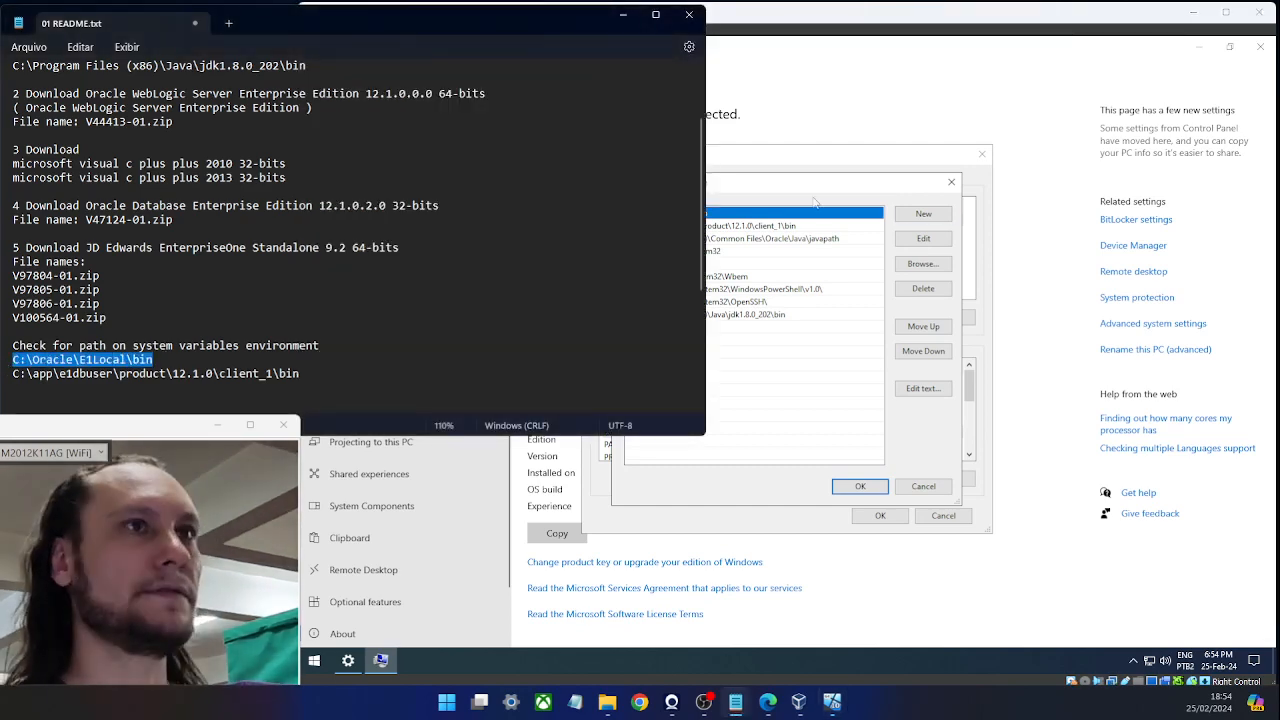
click(815, 203)
click(221, 339)
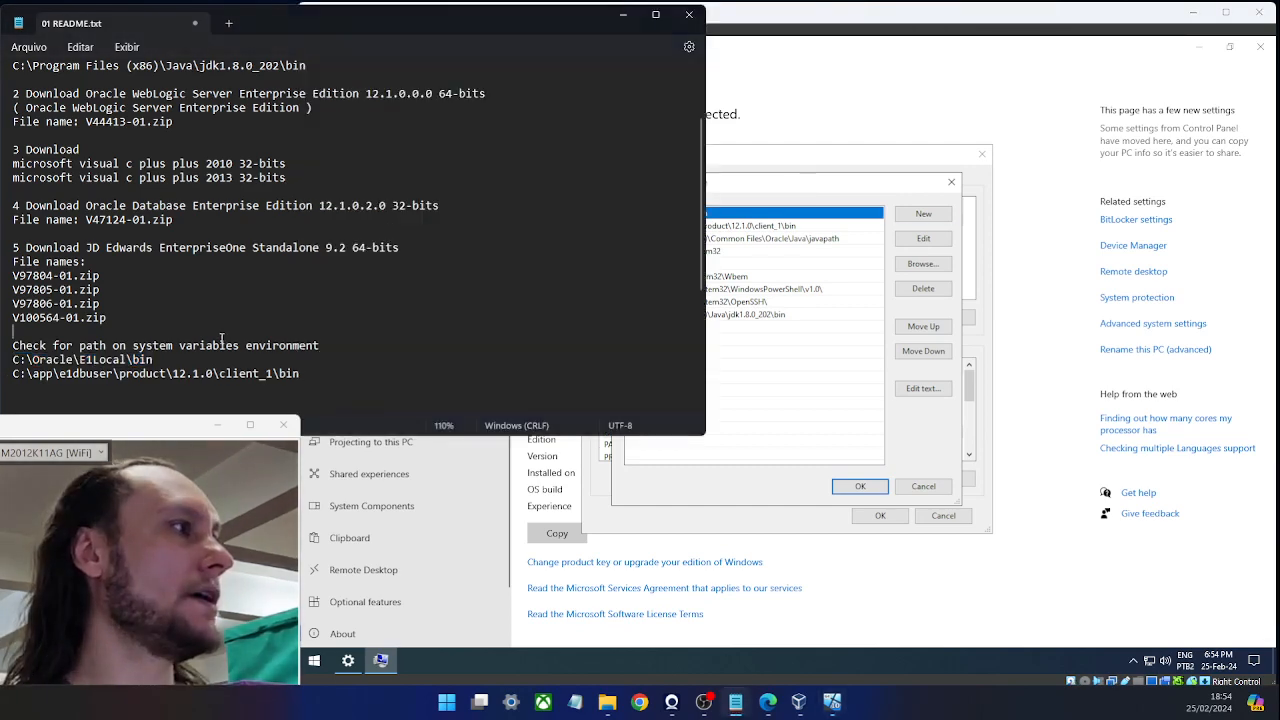
drag(300, 373, 12, 374)
click(765, 178)
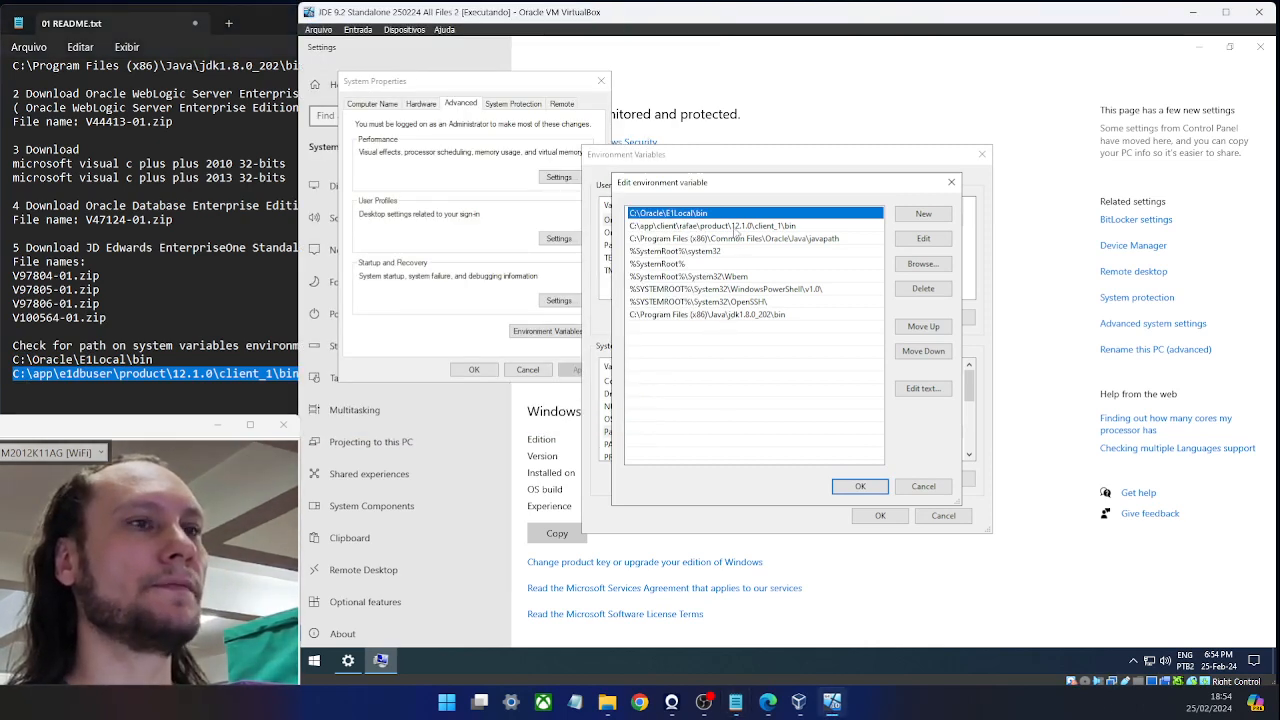
Cancel the Path editor, Environment Variables and System Properties dialogs without changes, then close Settings.
click(904, 489)
click(941, 518)
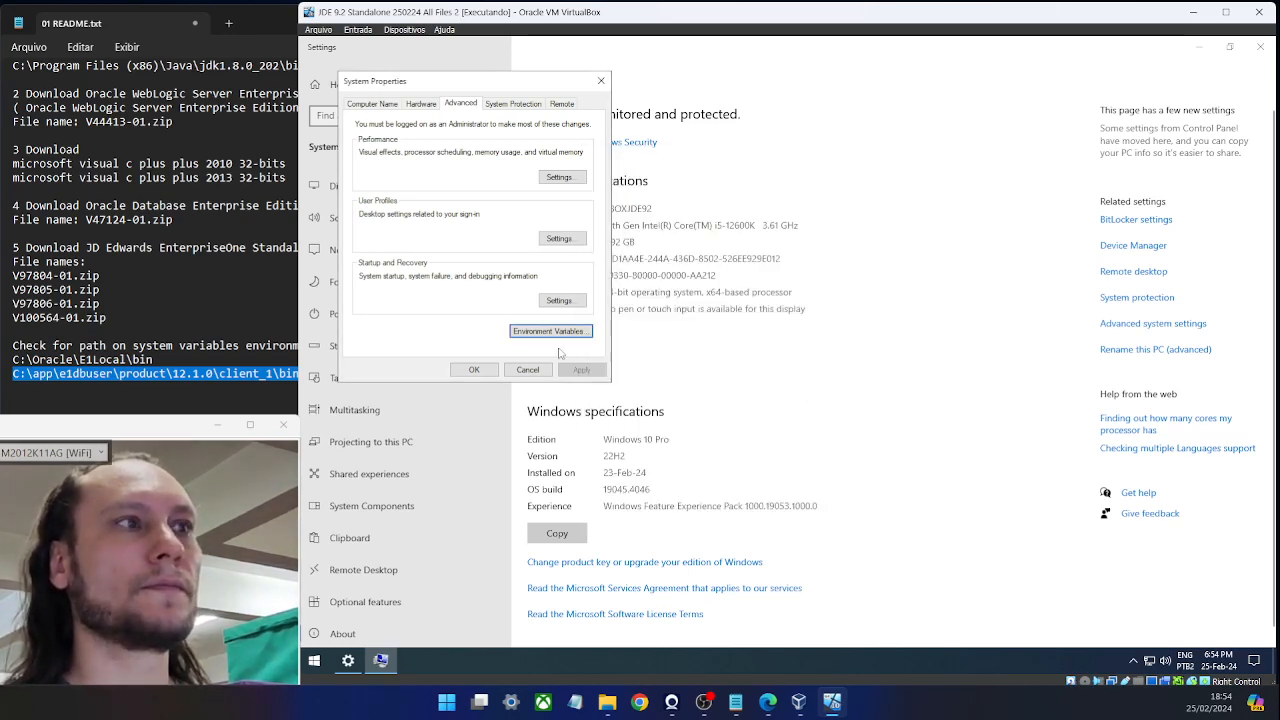
click(525, 372)
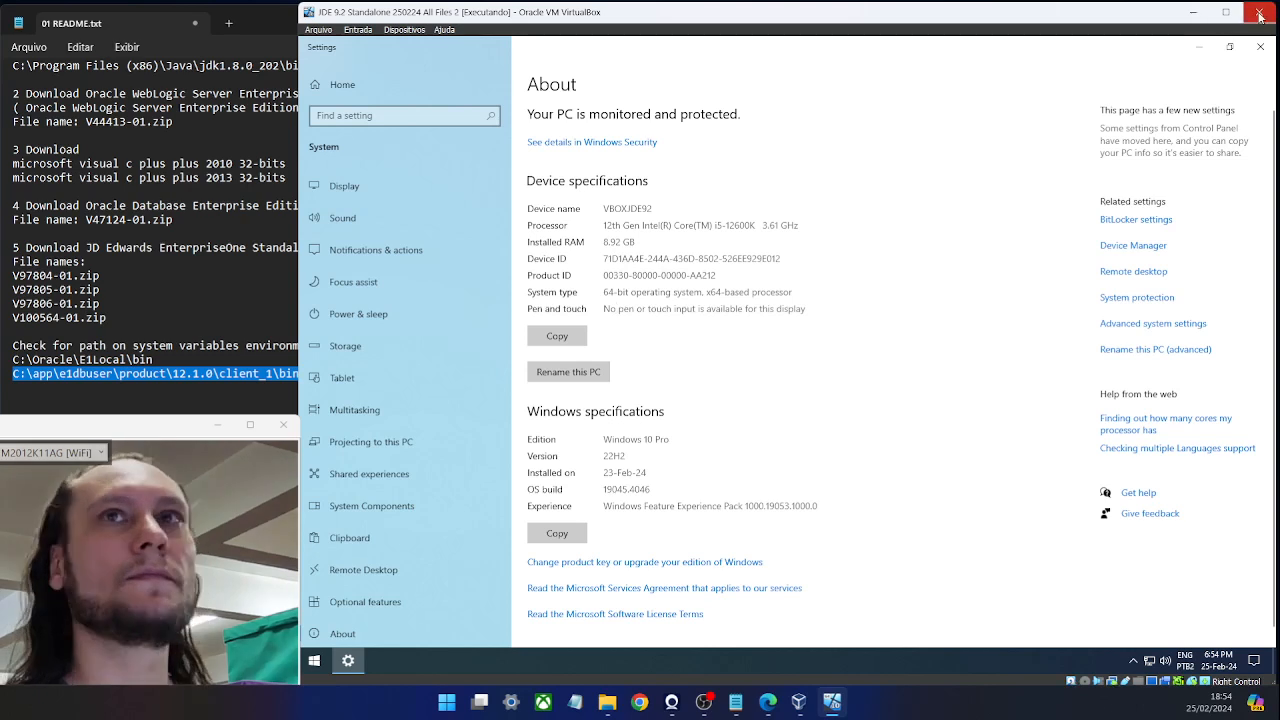
click(1260, 47)
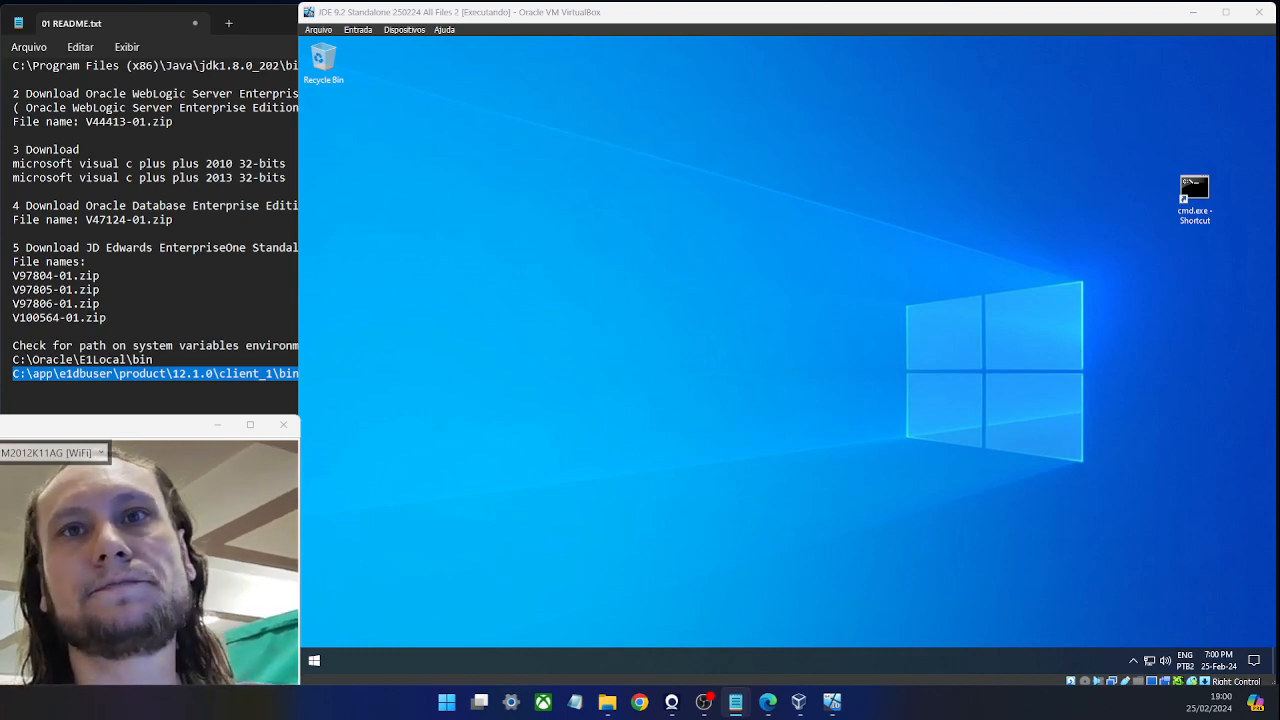
Copy the Oracle client bin path from the README and try it in a new File Explorer's address bar.
click(216, 314)
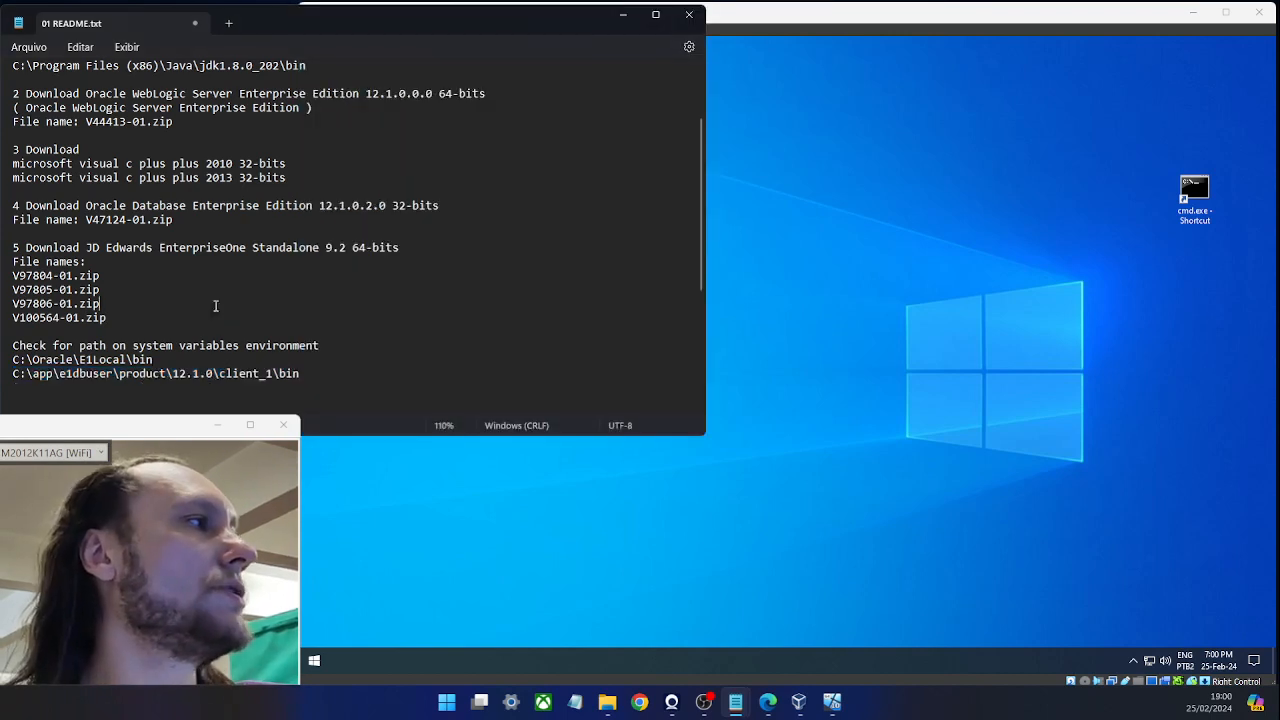
drag(302, 373, 2, 377)
key(ctrl+c)
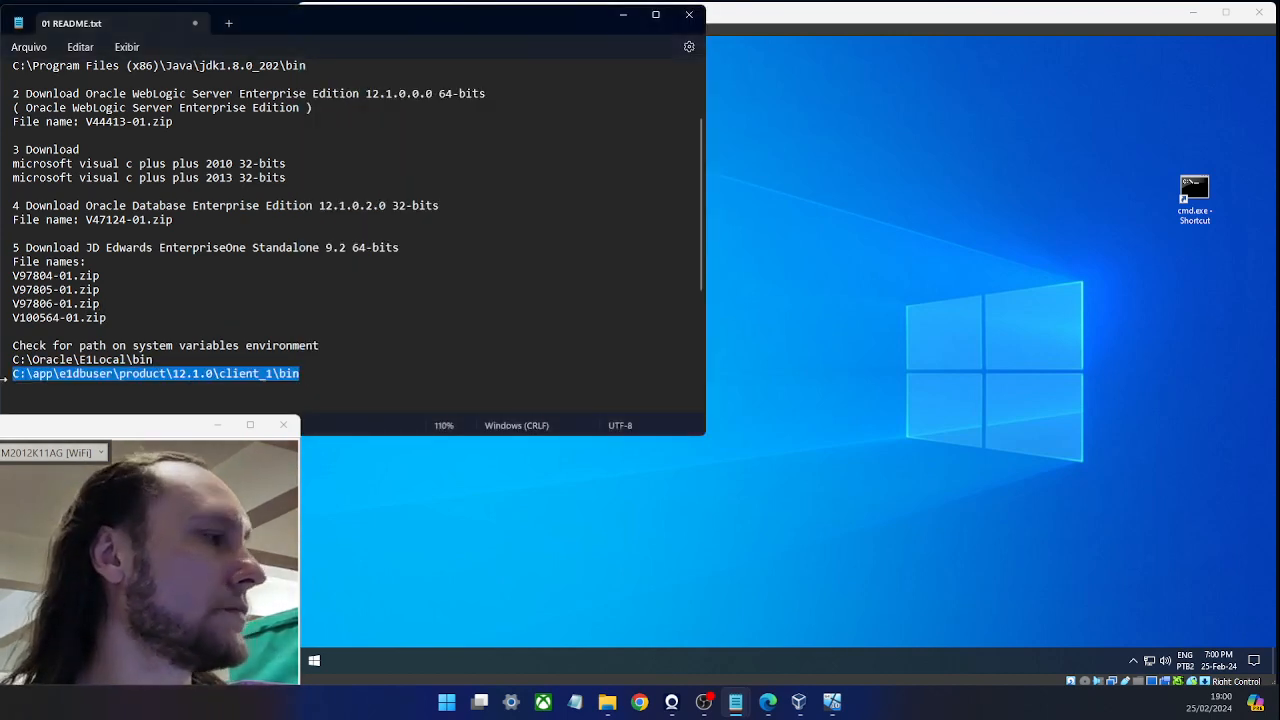
click(609, 551)
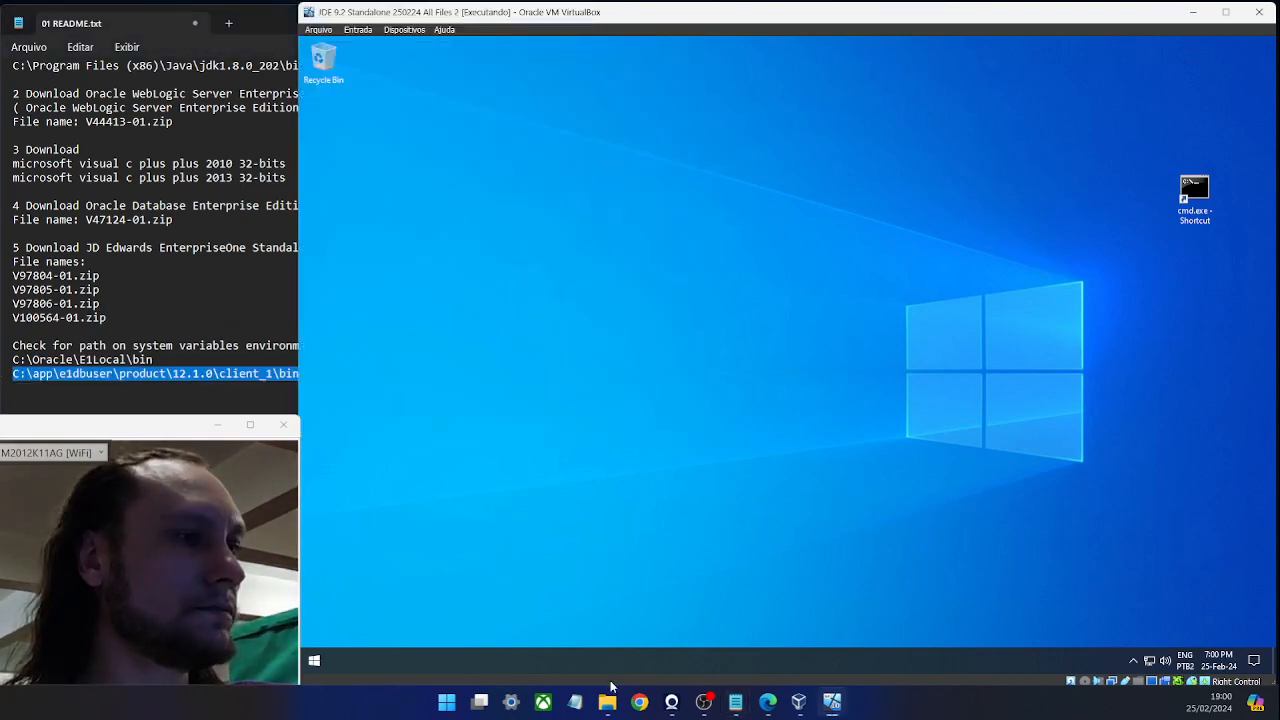
mouse_move(607, 700)
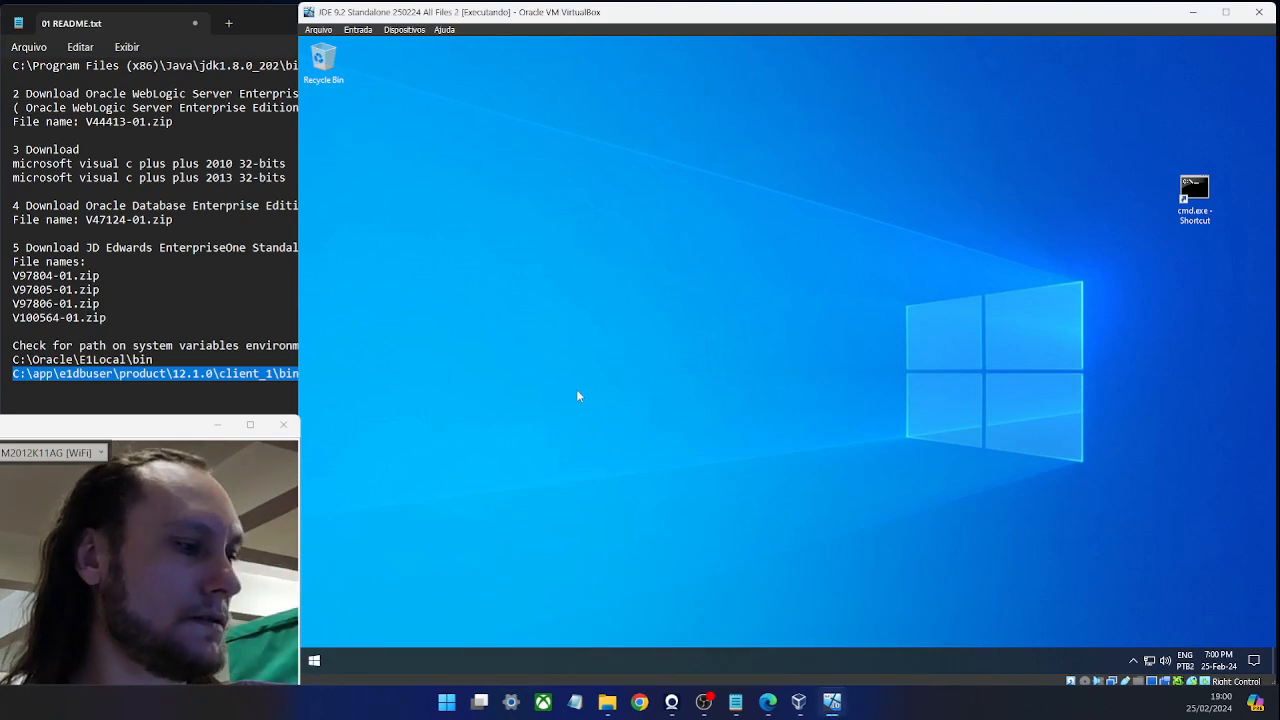
key(super+e)
click(745, 199)
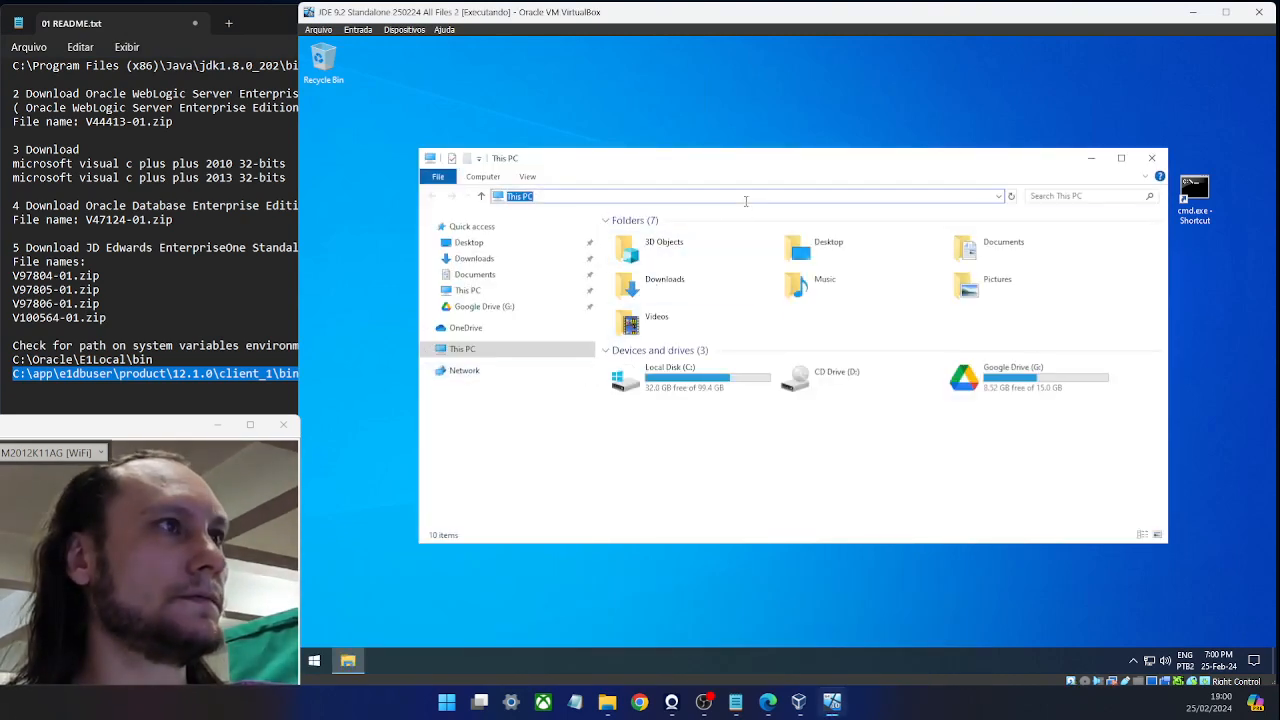
key(ctrl+v)
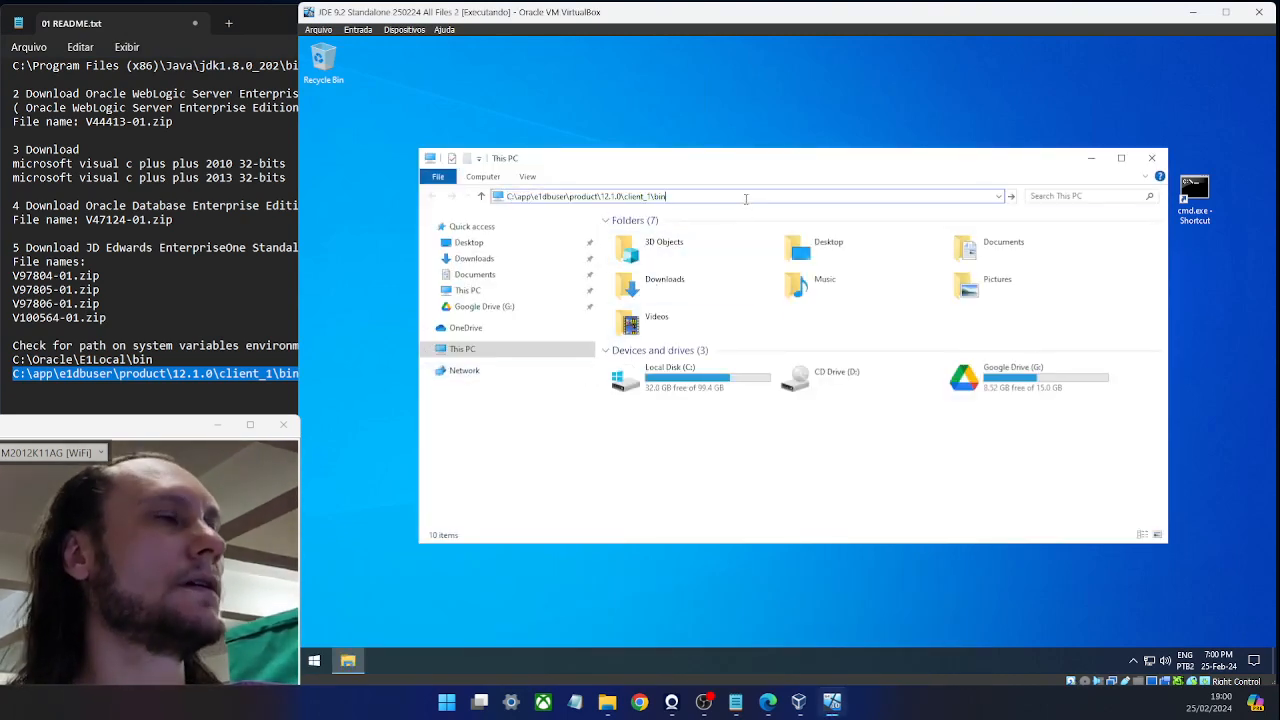
key(Return)
key(Return)
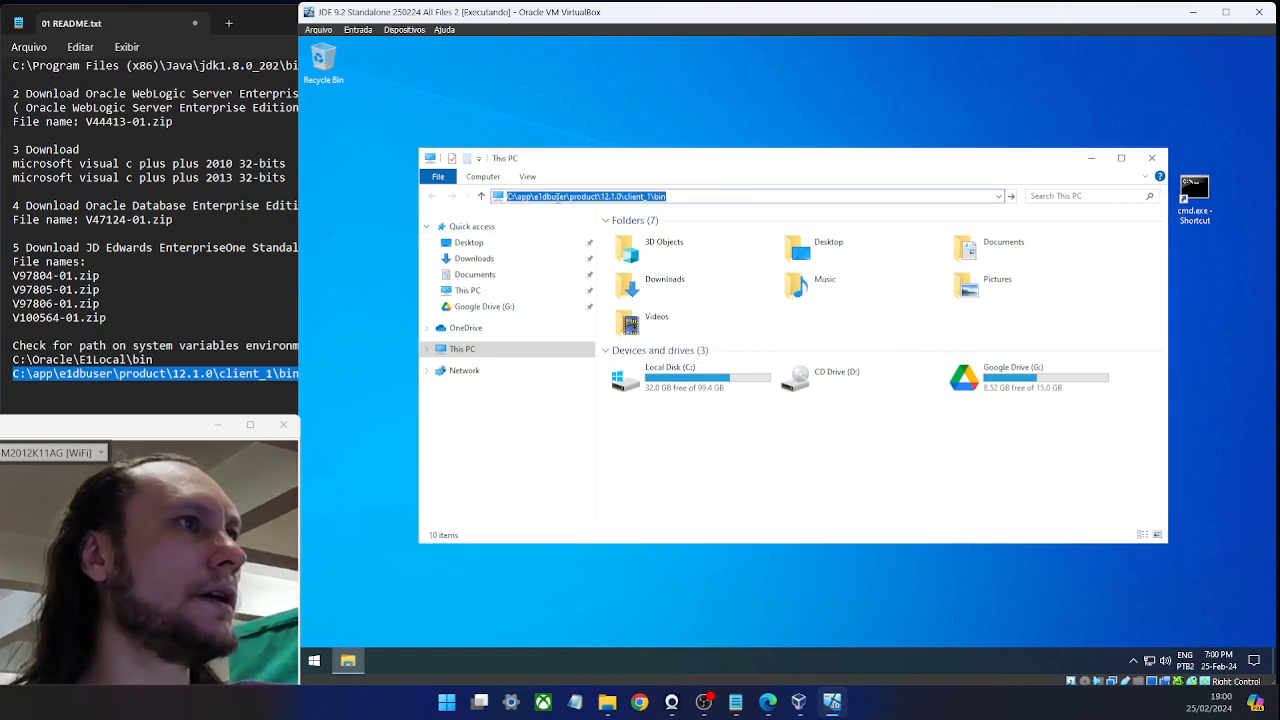
click(558, 197)
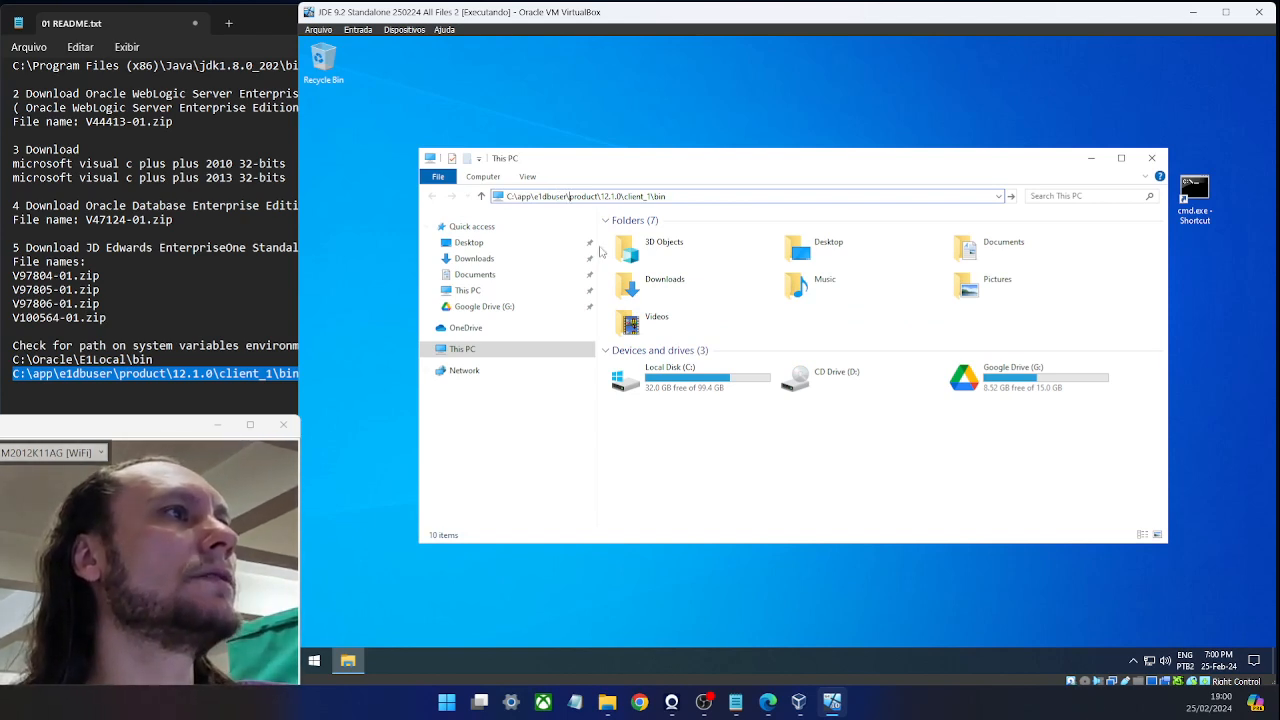
key(Escape)
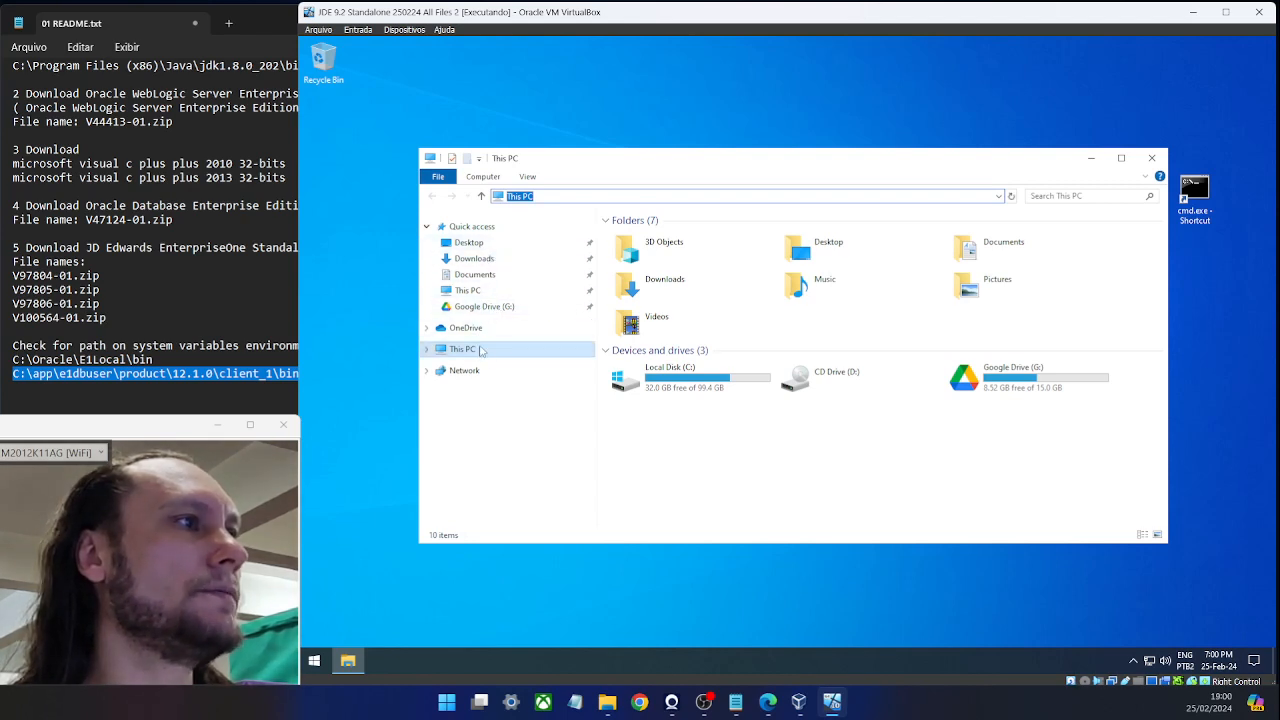
Browse from This PC through C:\app\client, the user folder, product and 12.1.0 into client_1.
click(481, 349)
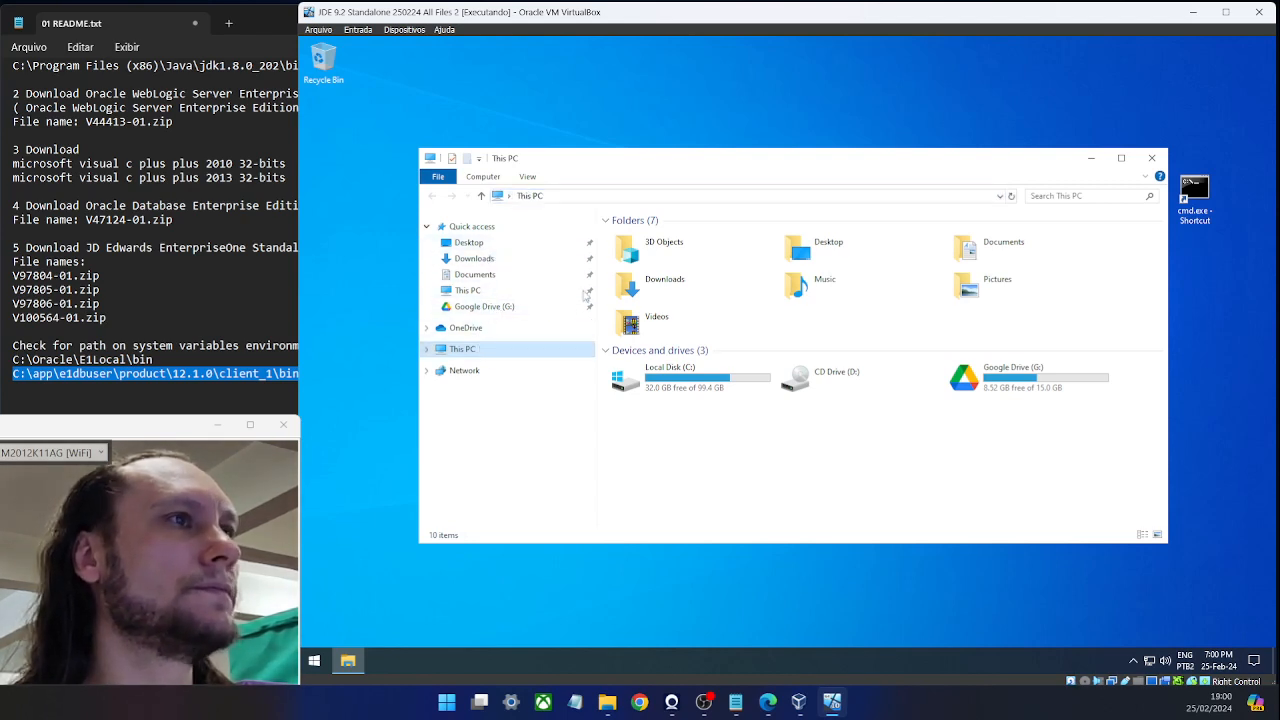
double_click(695, 388)
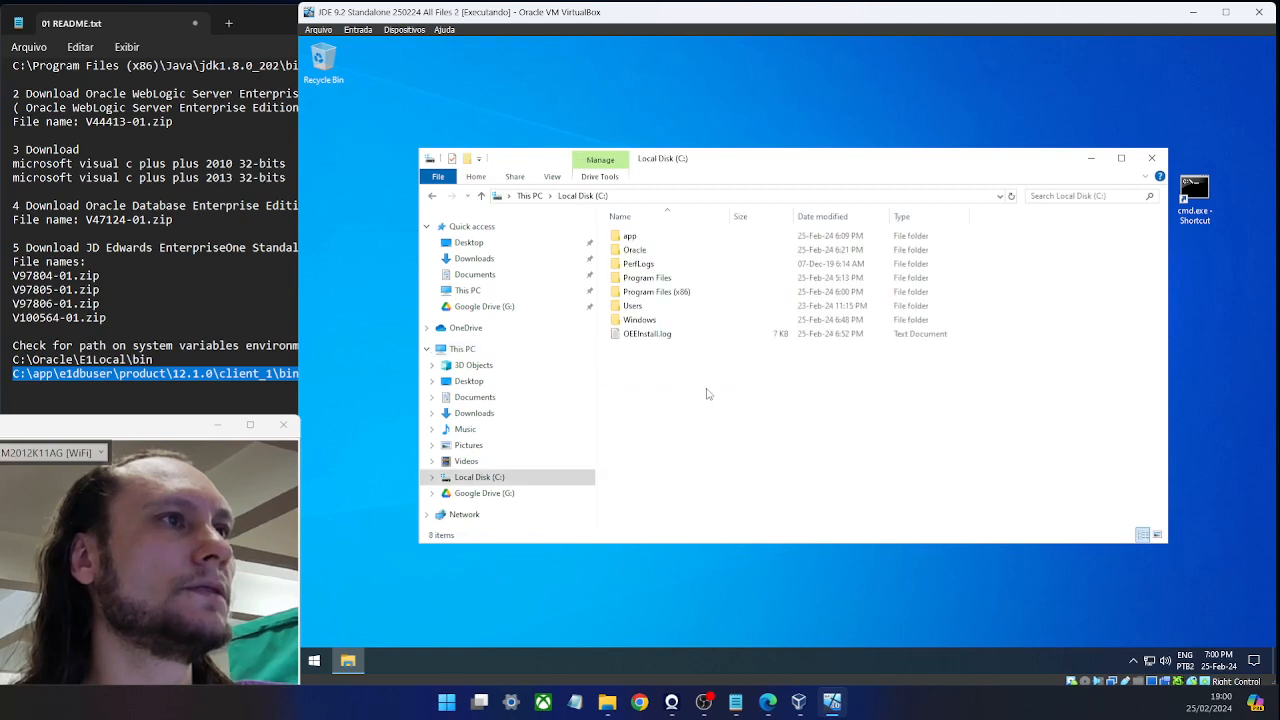
double_click(652, 238)
double_click(690, 242)
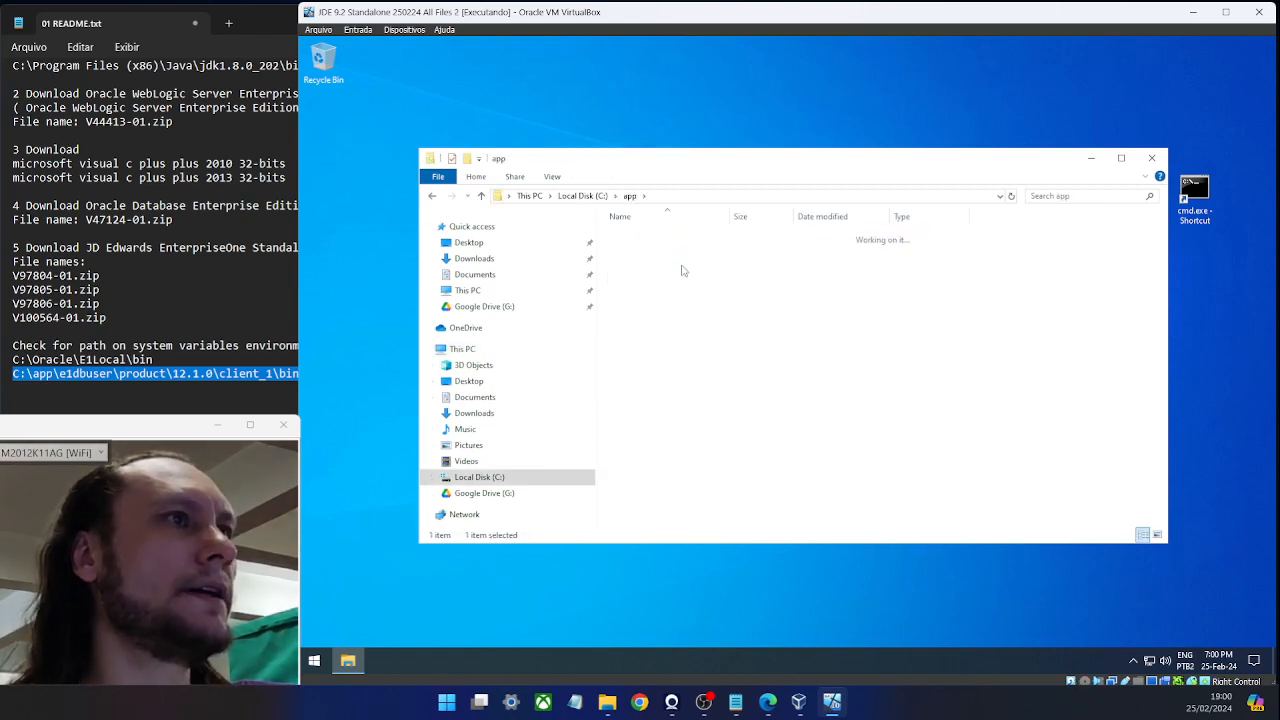
double_click(655, 238)
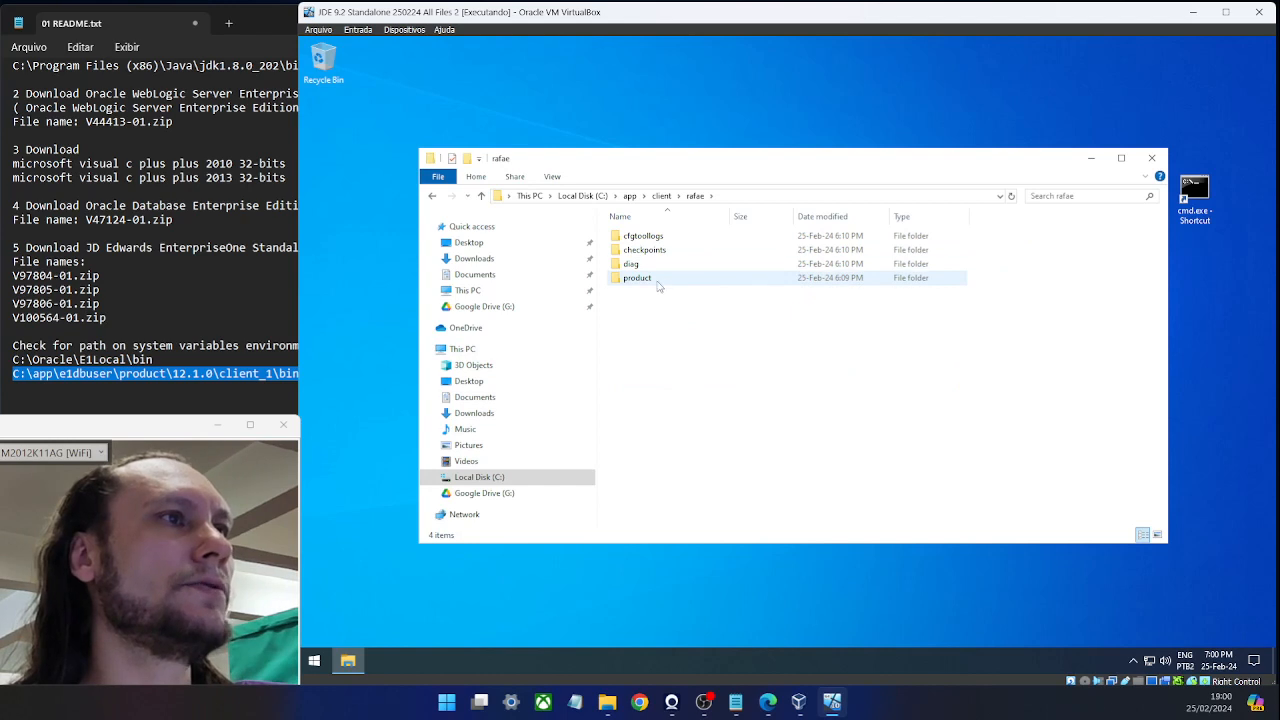
double_click(655, 280)
double_click(640, 237)
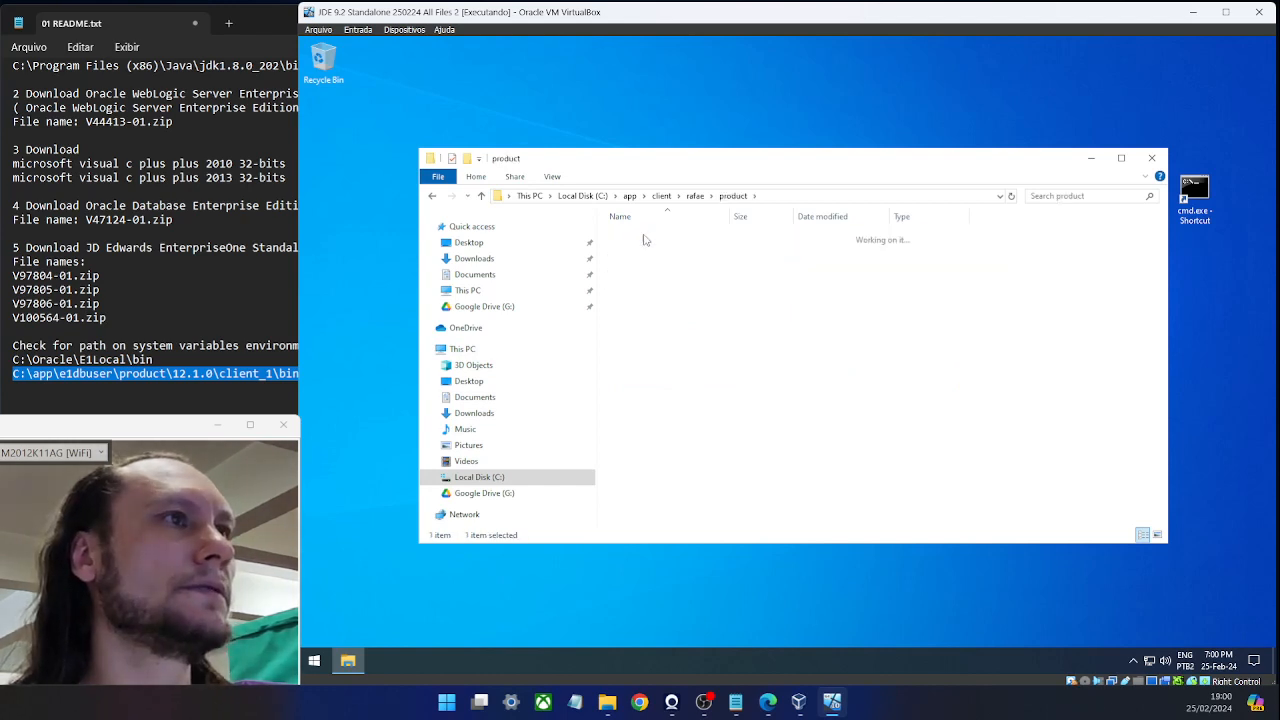
drag(694, 164, 788, 163)
double_click(731, 240)
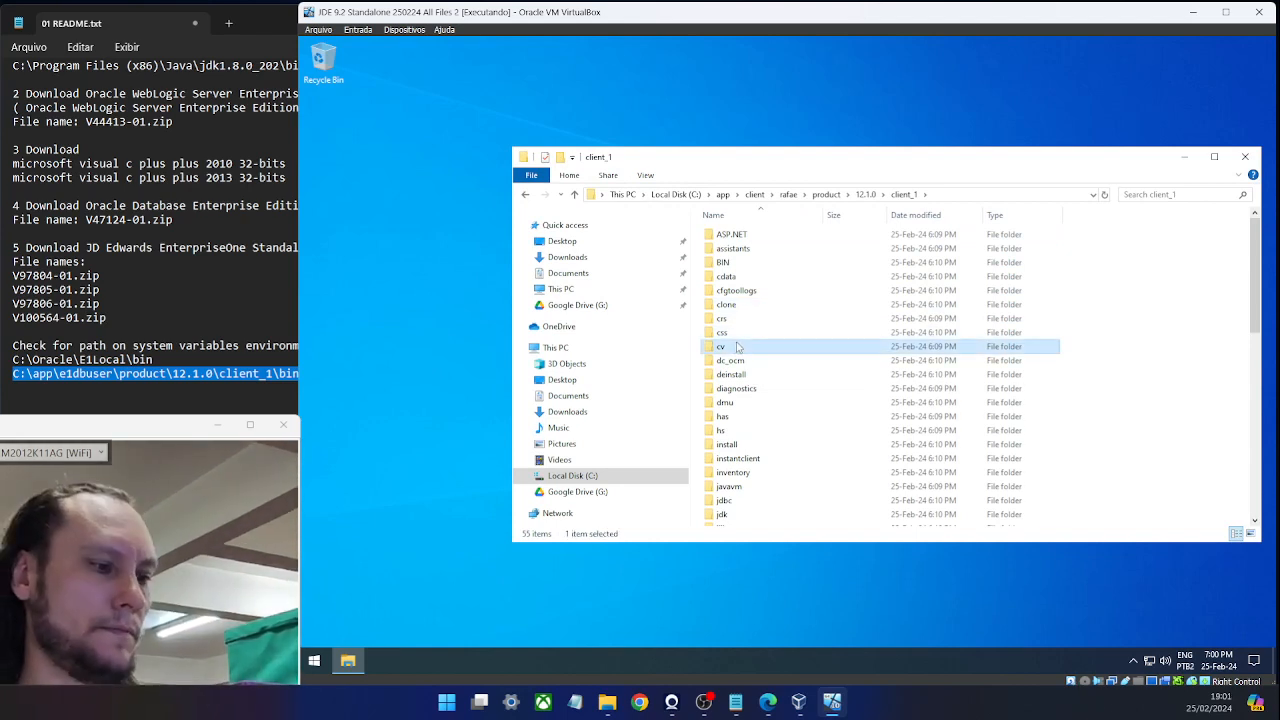
Open the BIN folder and sort its files by name in reverse order.
key(b)
key(Return)
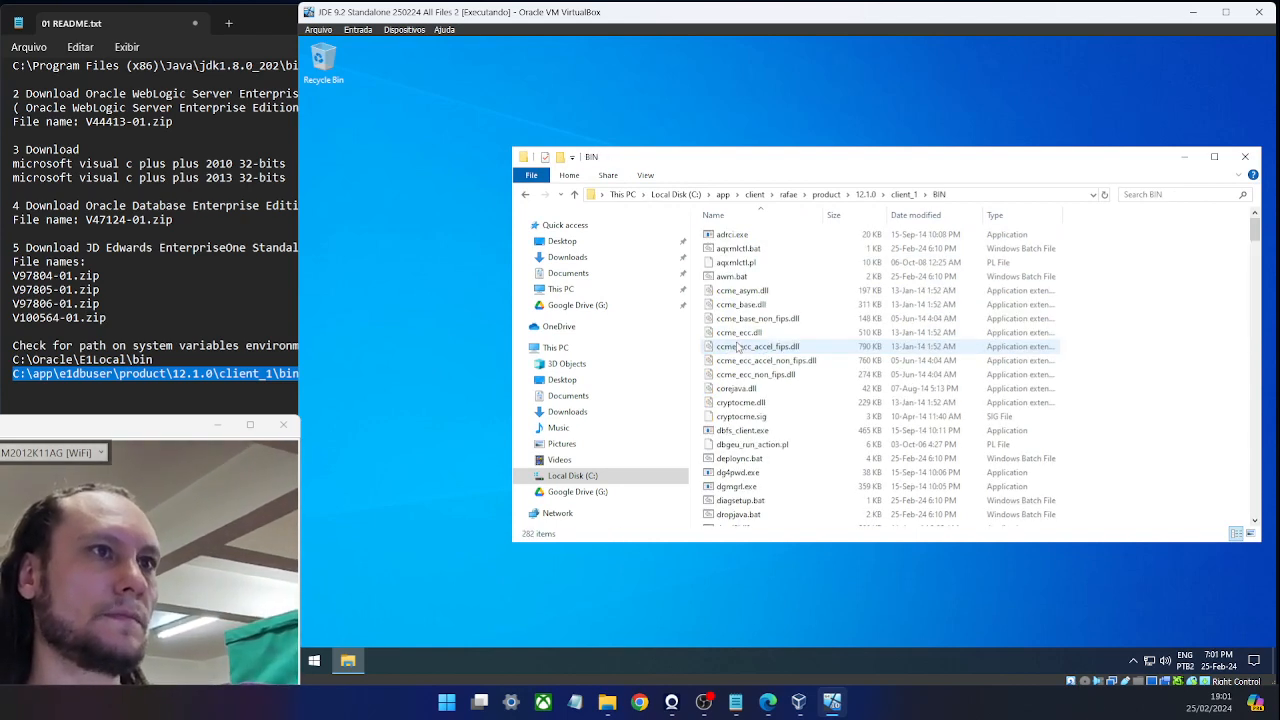
click(750, 216)
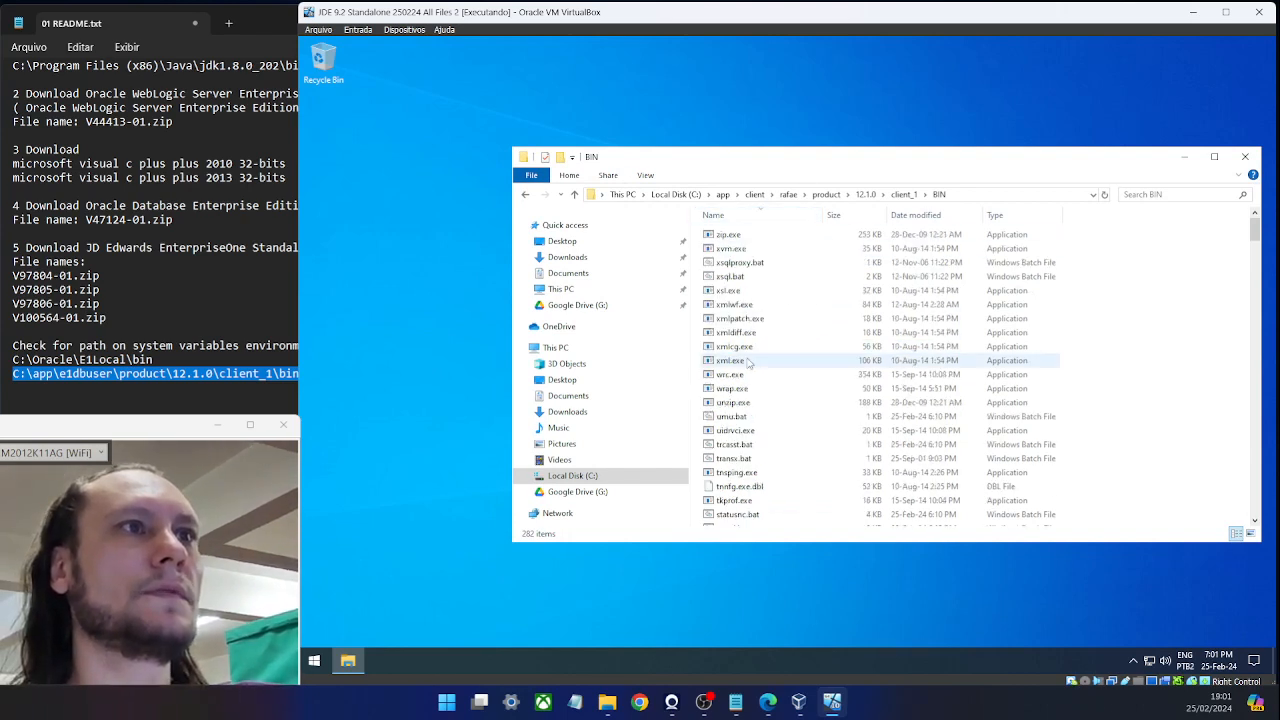
key(alt+Tab)
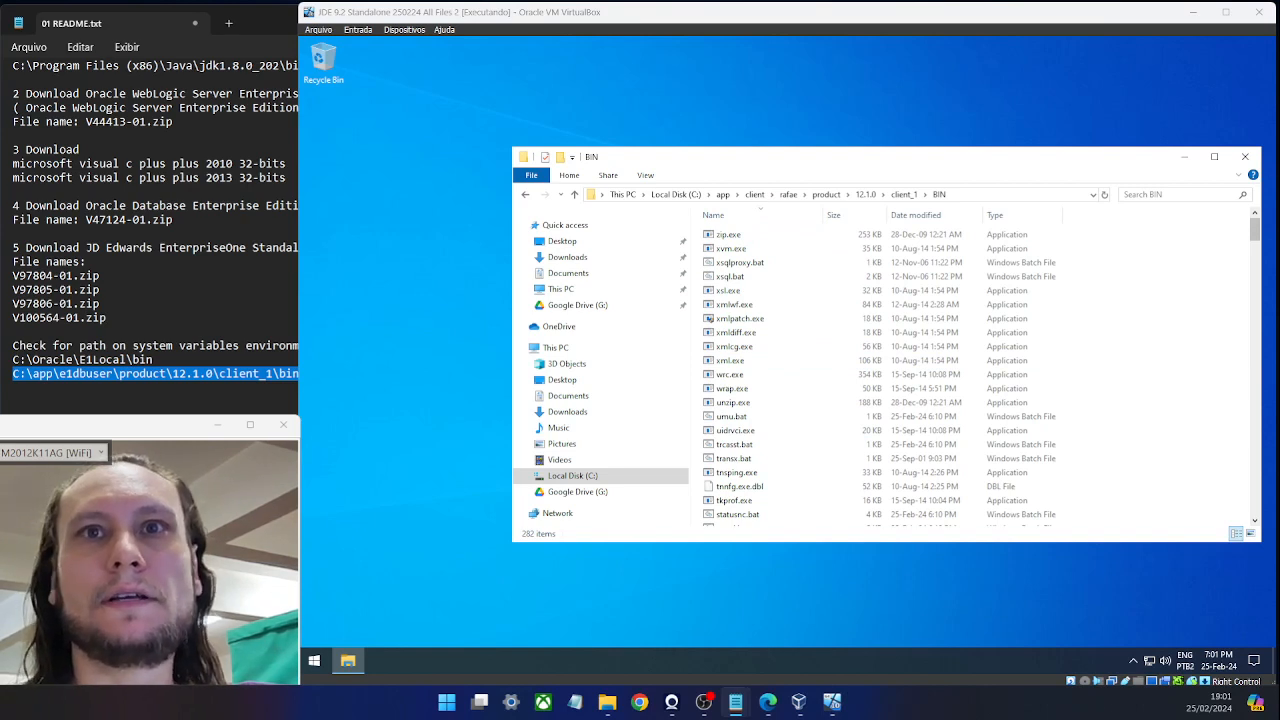
Rename impdp.exe to impdp.exe.bak, accepting the extension change warning.
click(882, 266)
key(i)
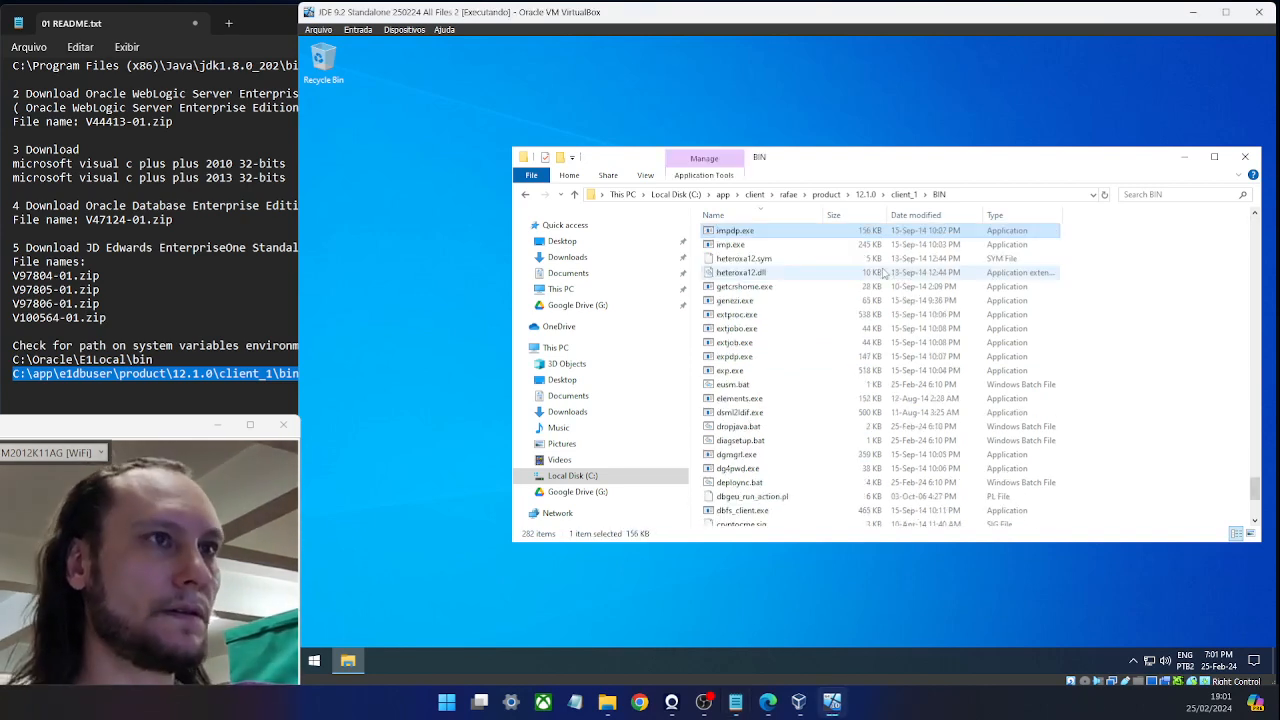
click(744, 232)
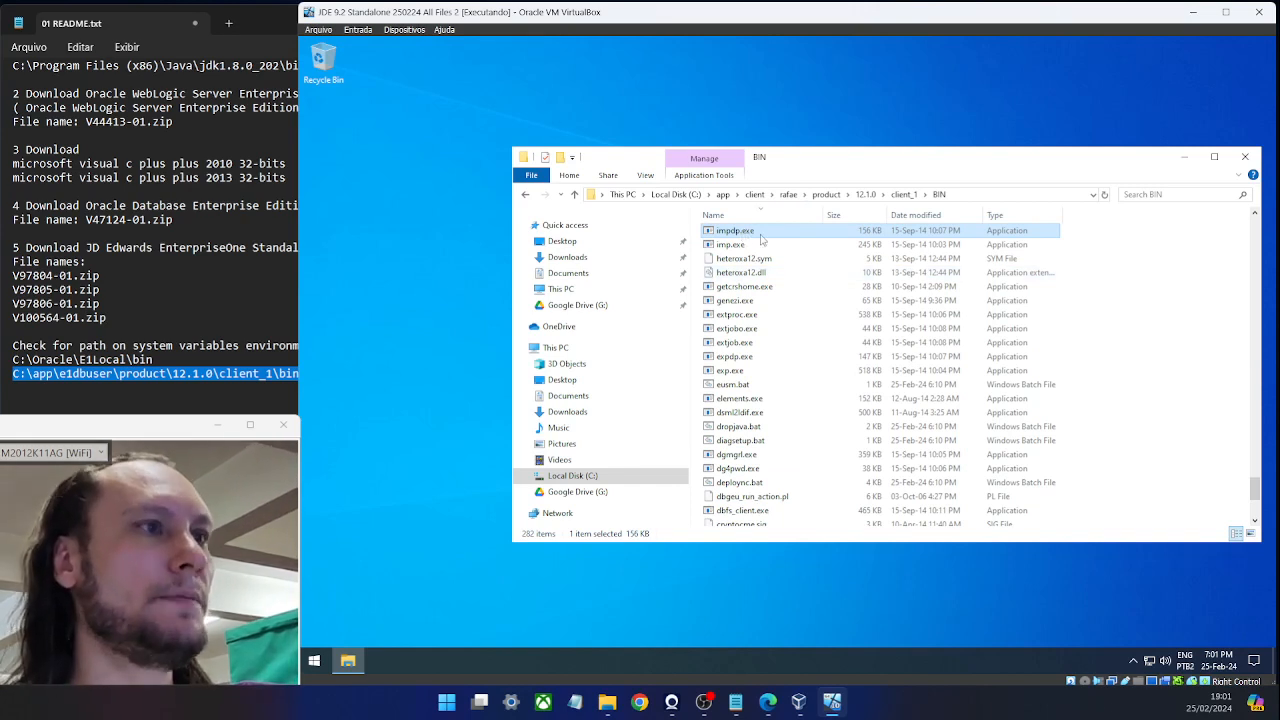
click(763, 233)
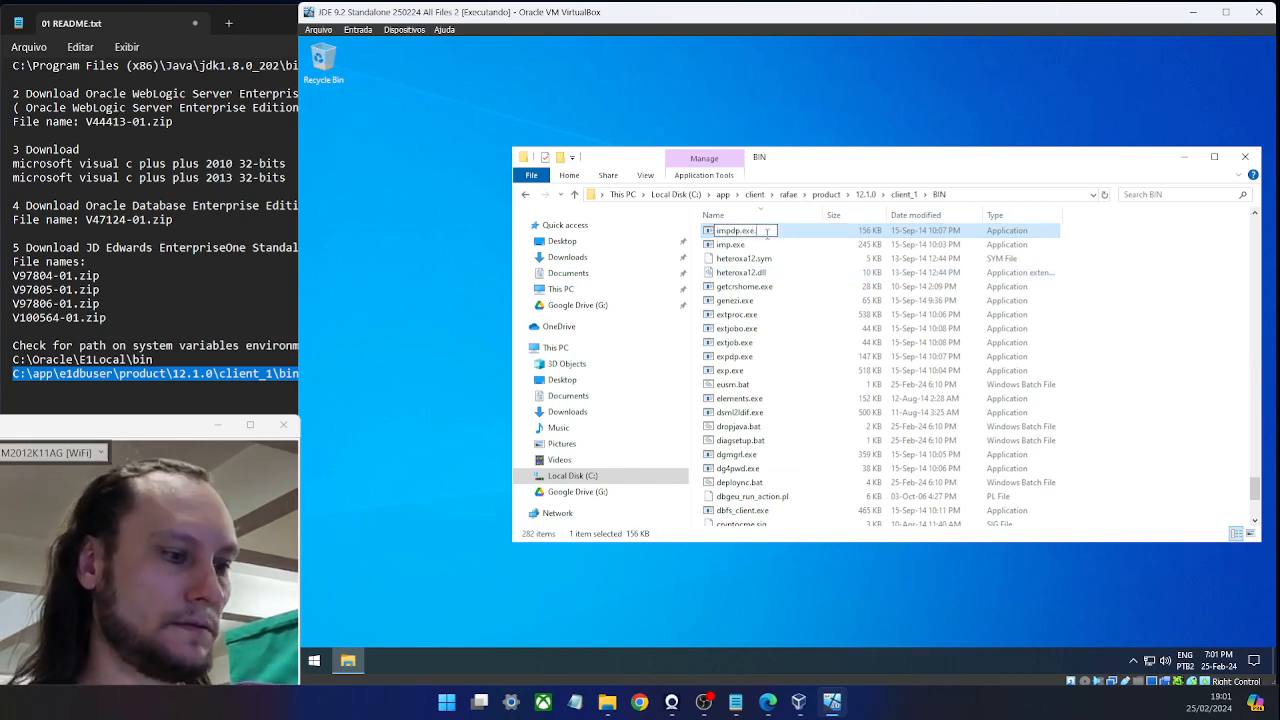
text(.bat)
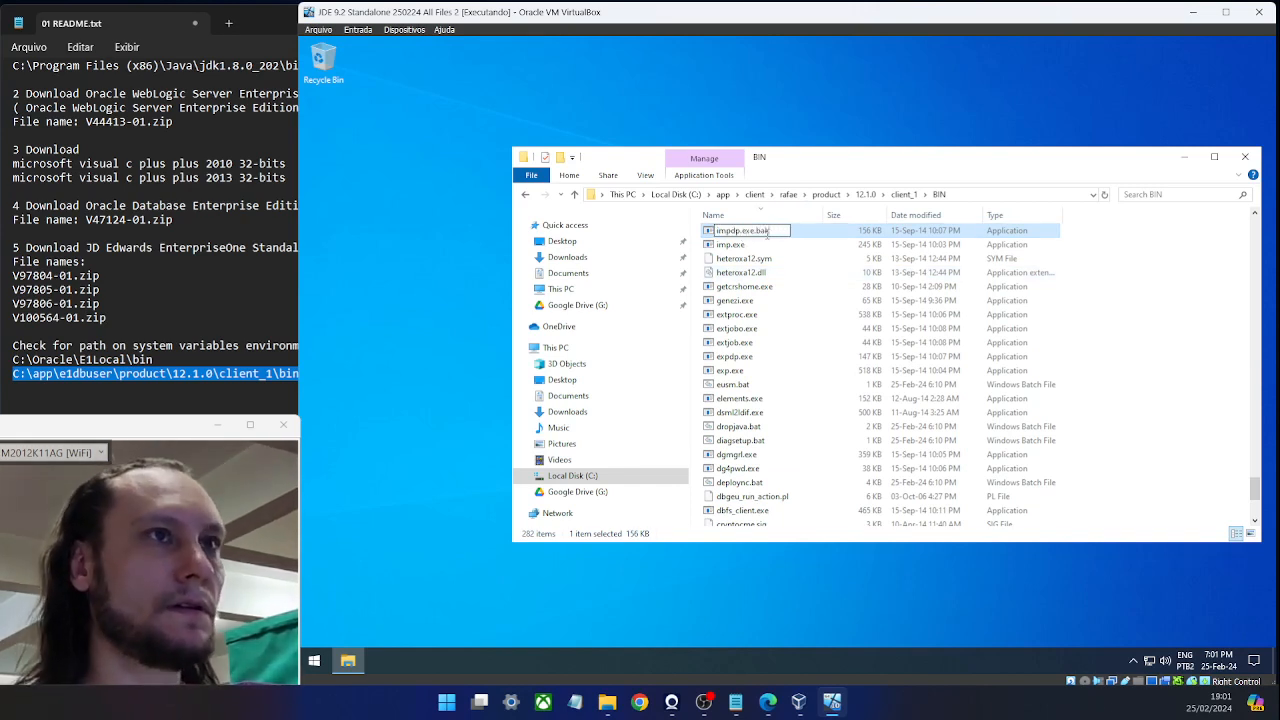
key(Return)
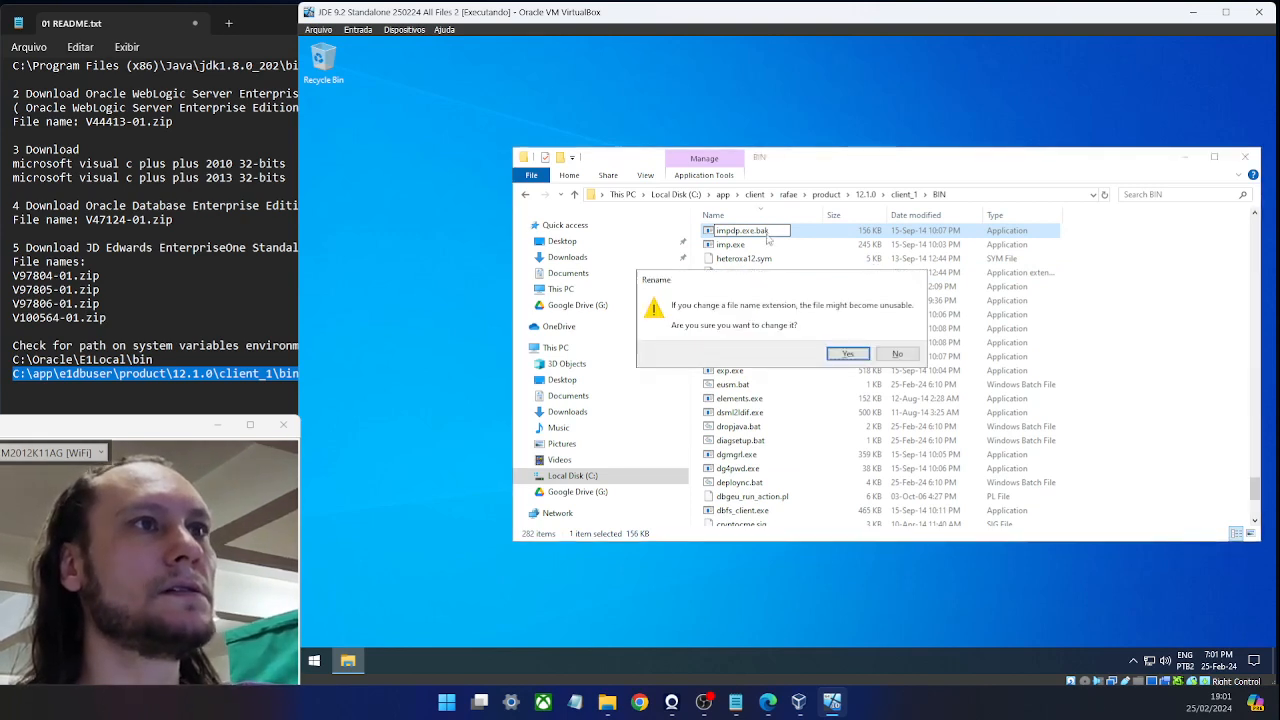
key(Return)
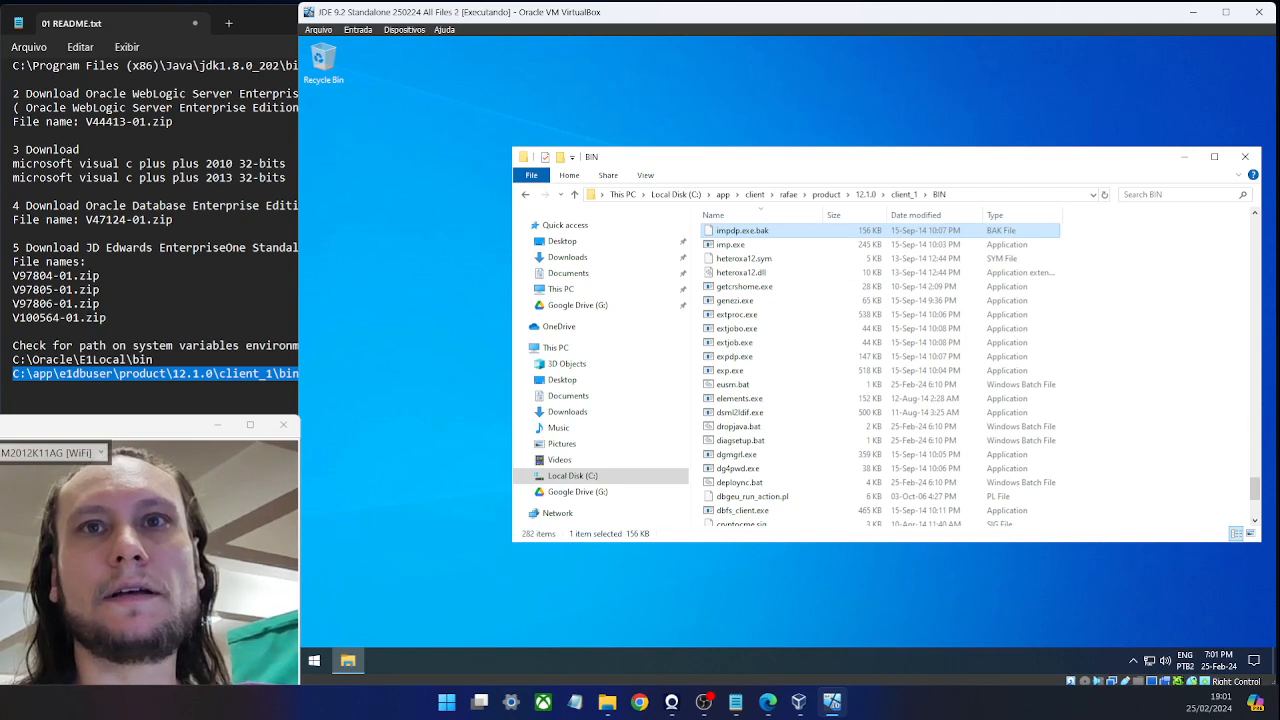
Rename expdp.exe to expdp.exe.bak, accepting the extension change warning.
click(817, 306)
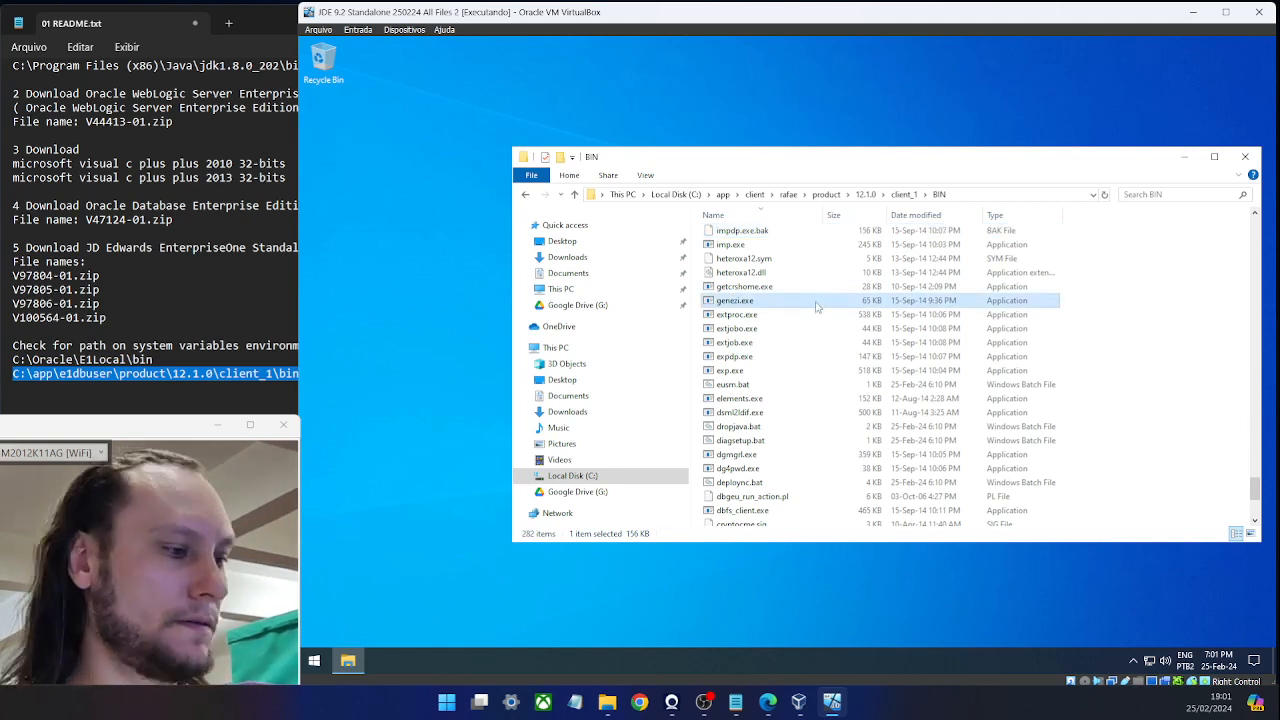
text(exp)
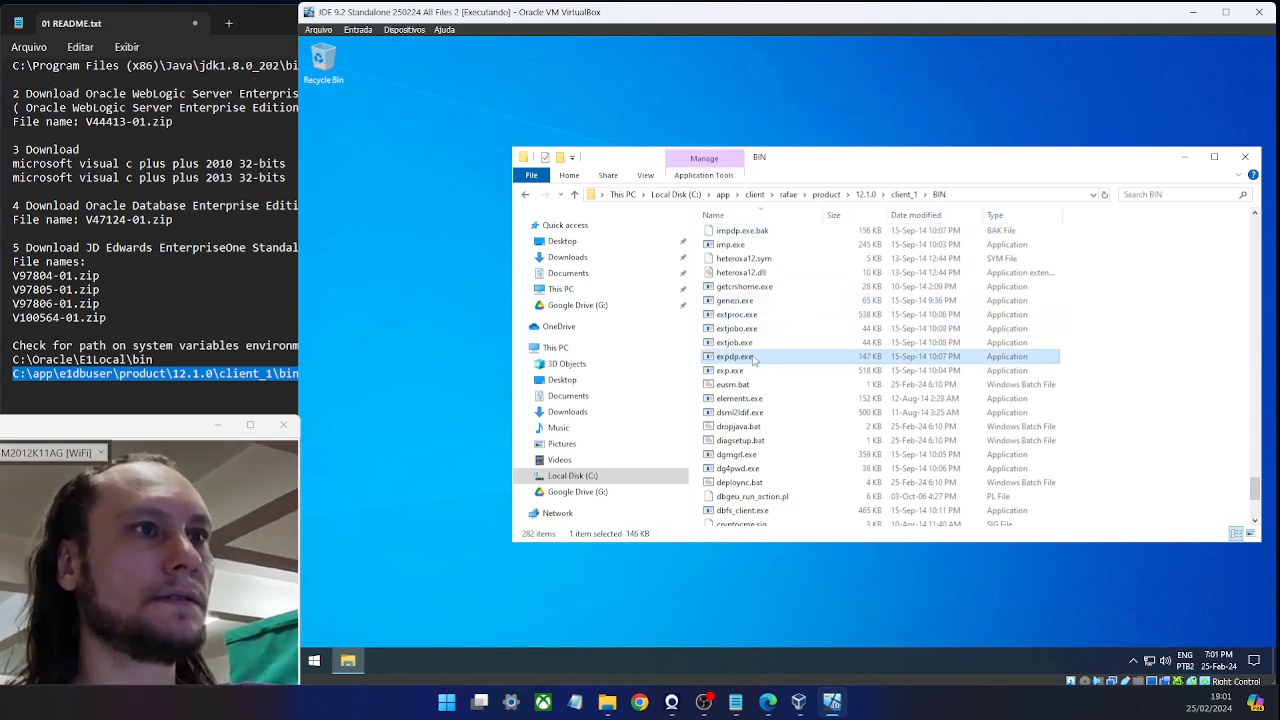
click(758, 358)
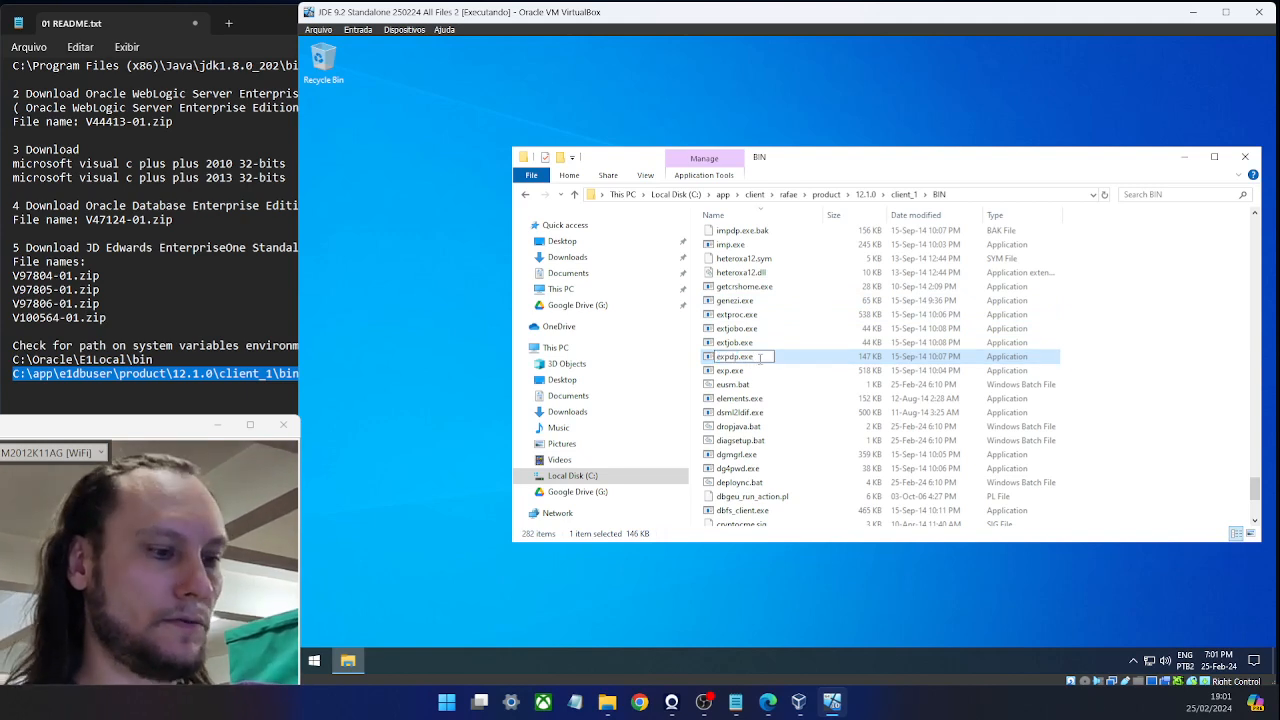
text(.bak)
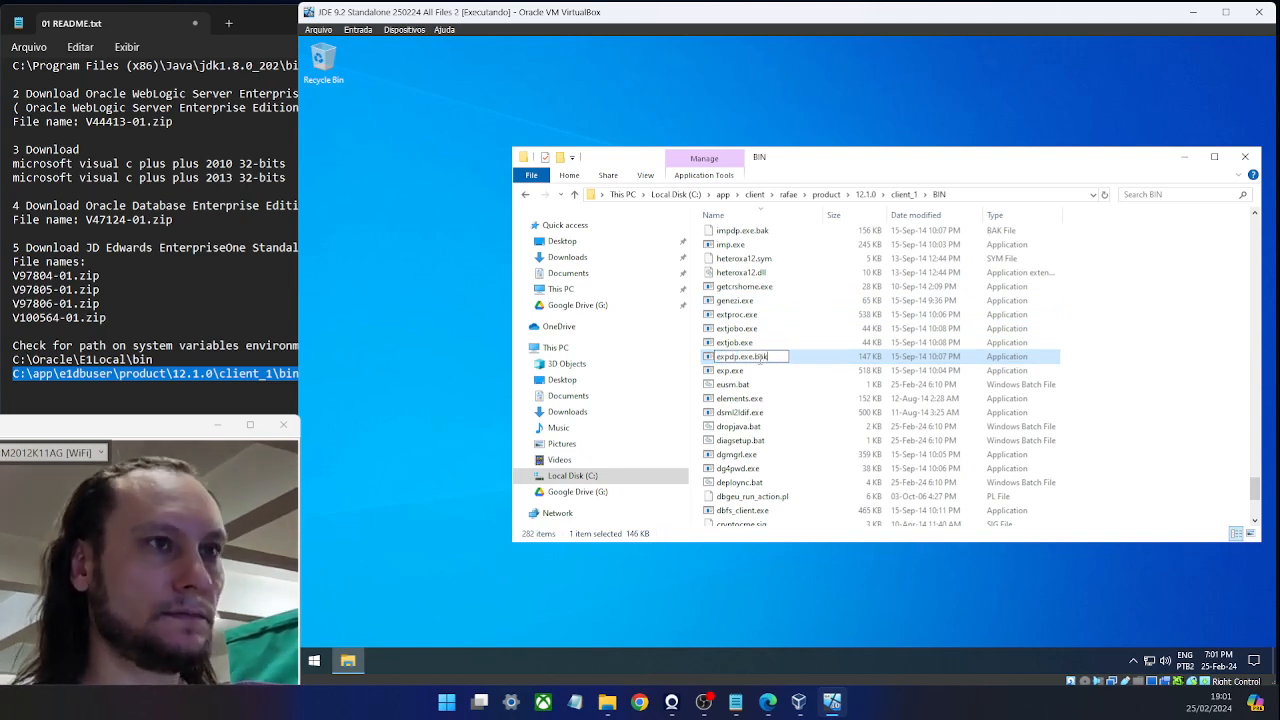
key(Return)
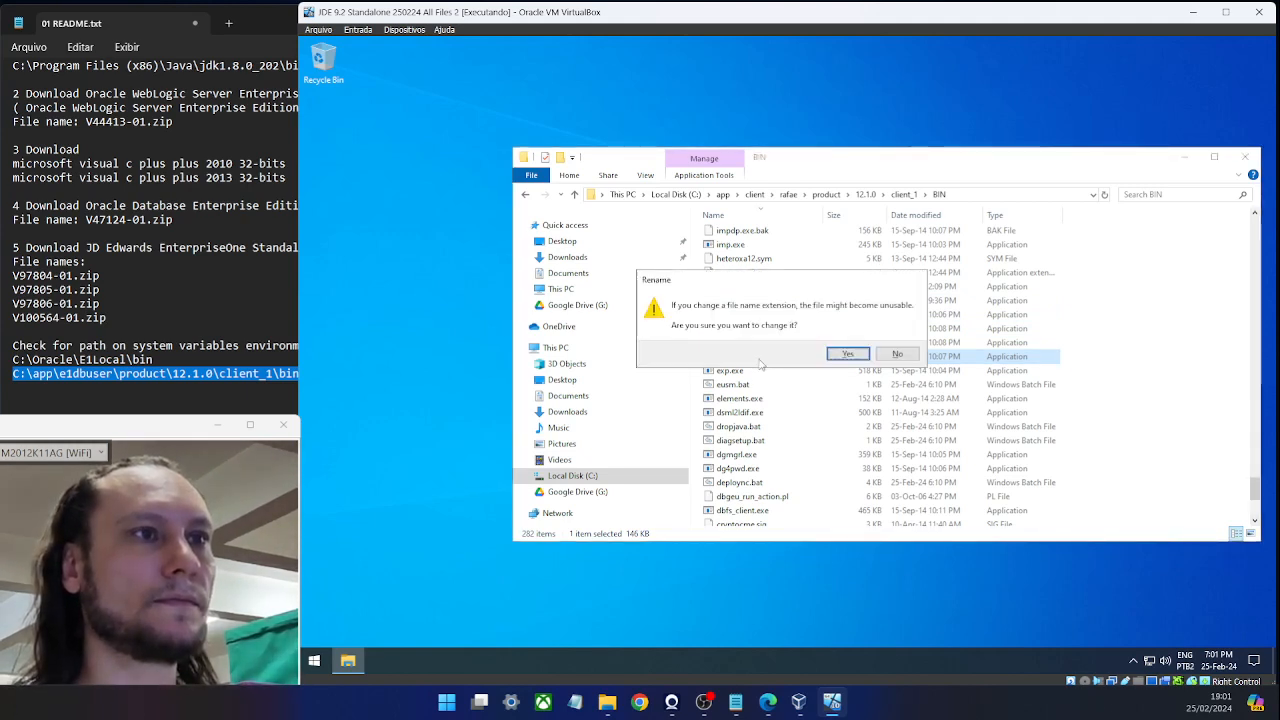
key(Return)
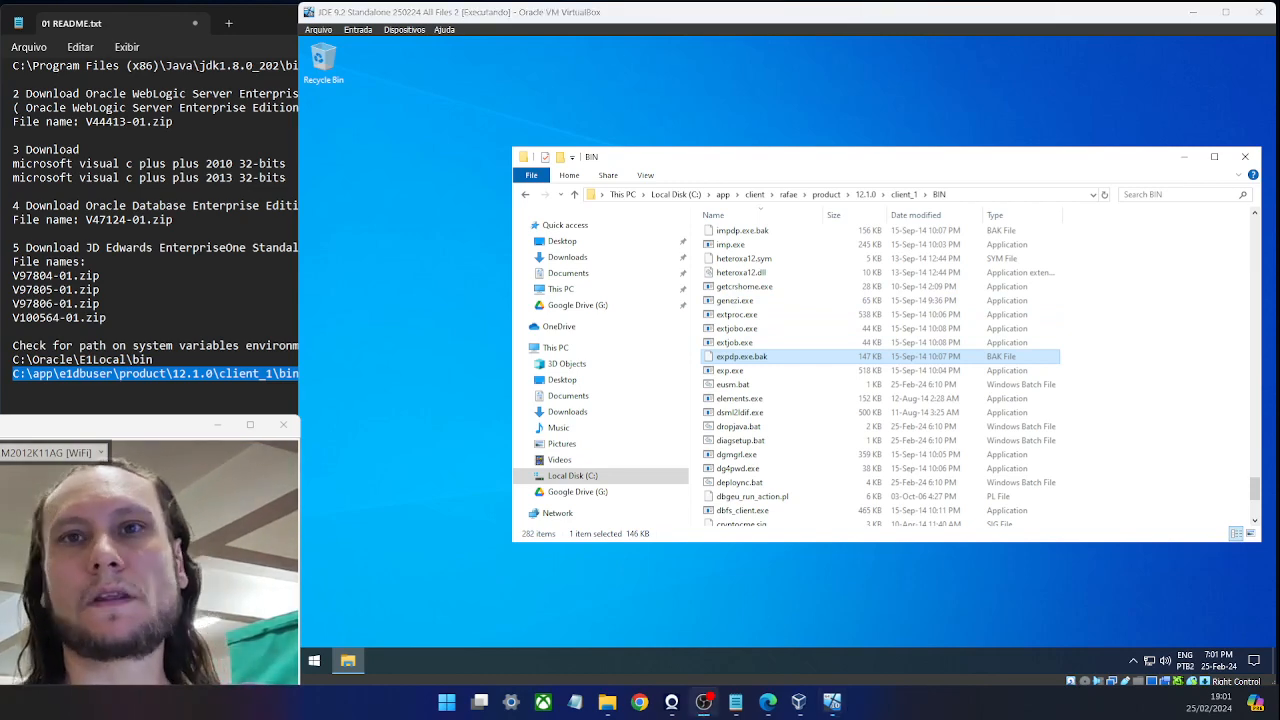
drag(720, 164, 615, 129)
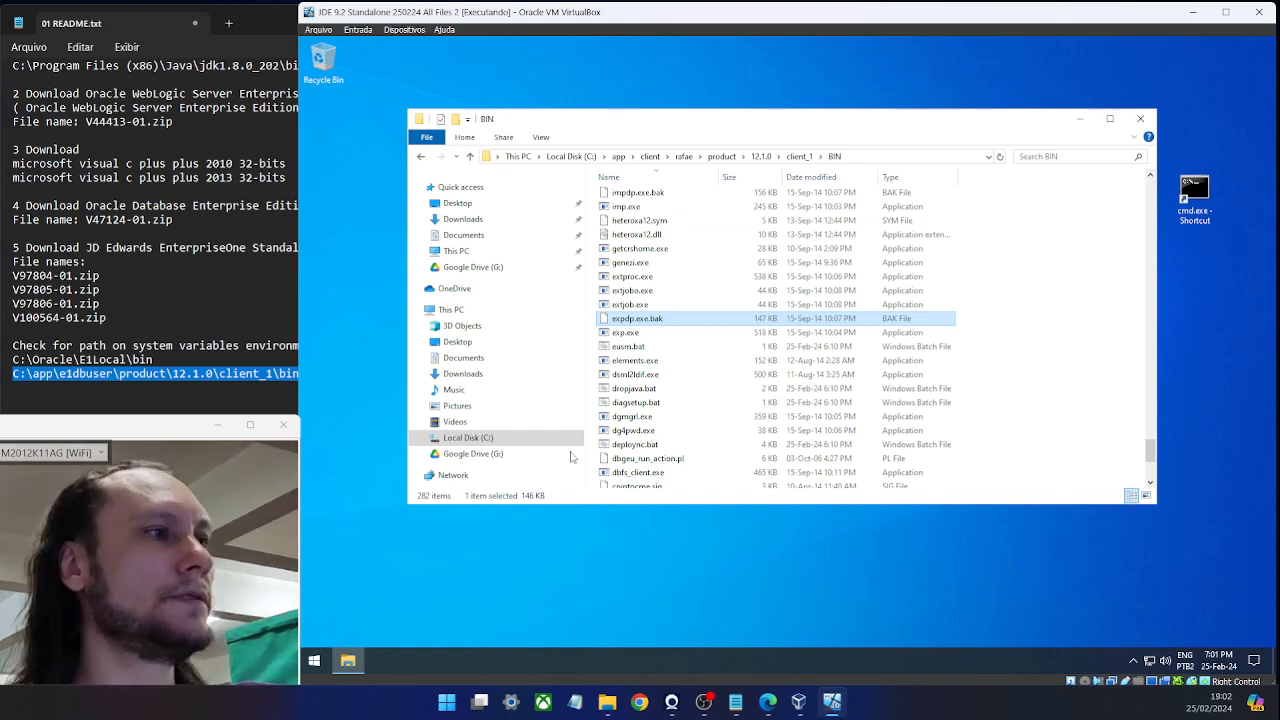
Run installManager.exe from Downloads\05 JDE 9.2 Standalone\V100564-01 as administrator.
click(500, 438)
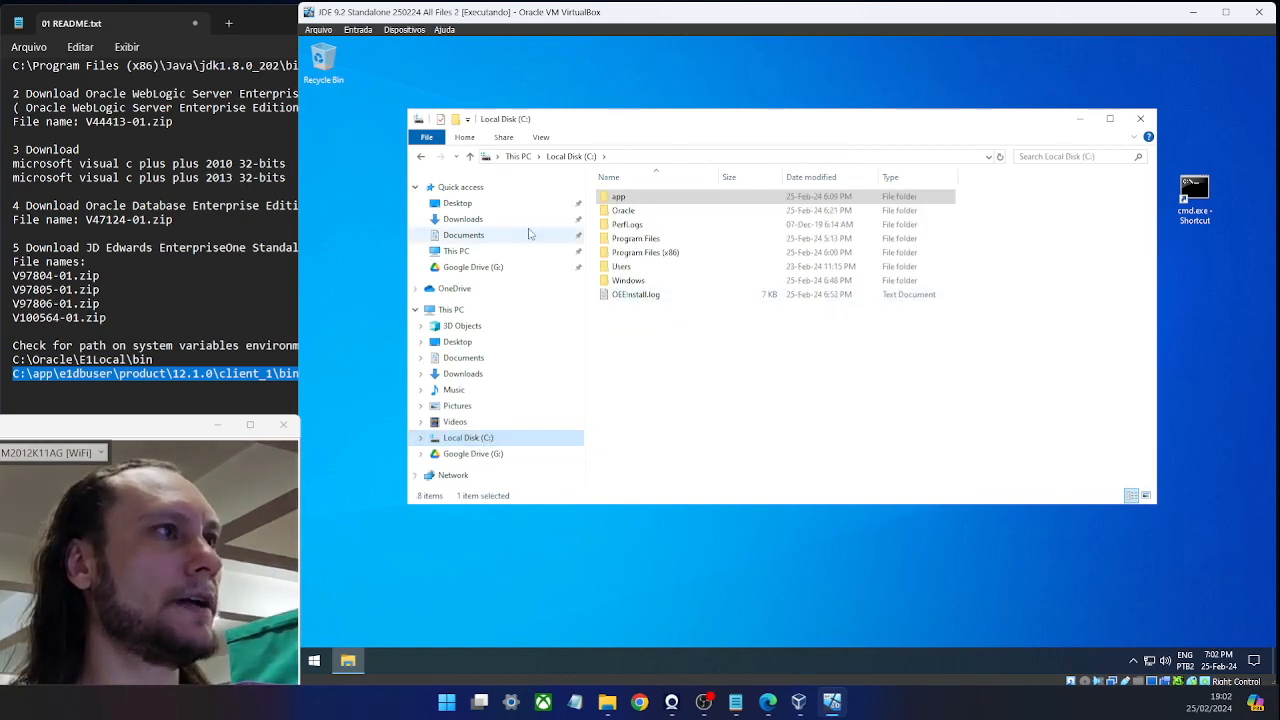
click(478, 219)
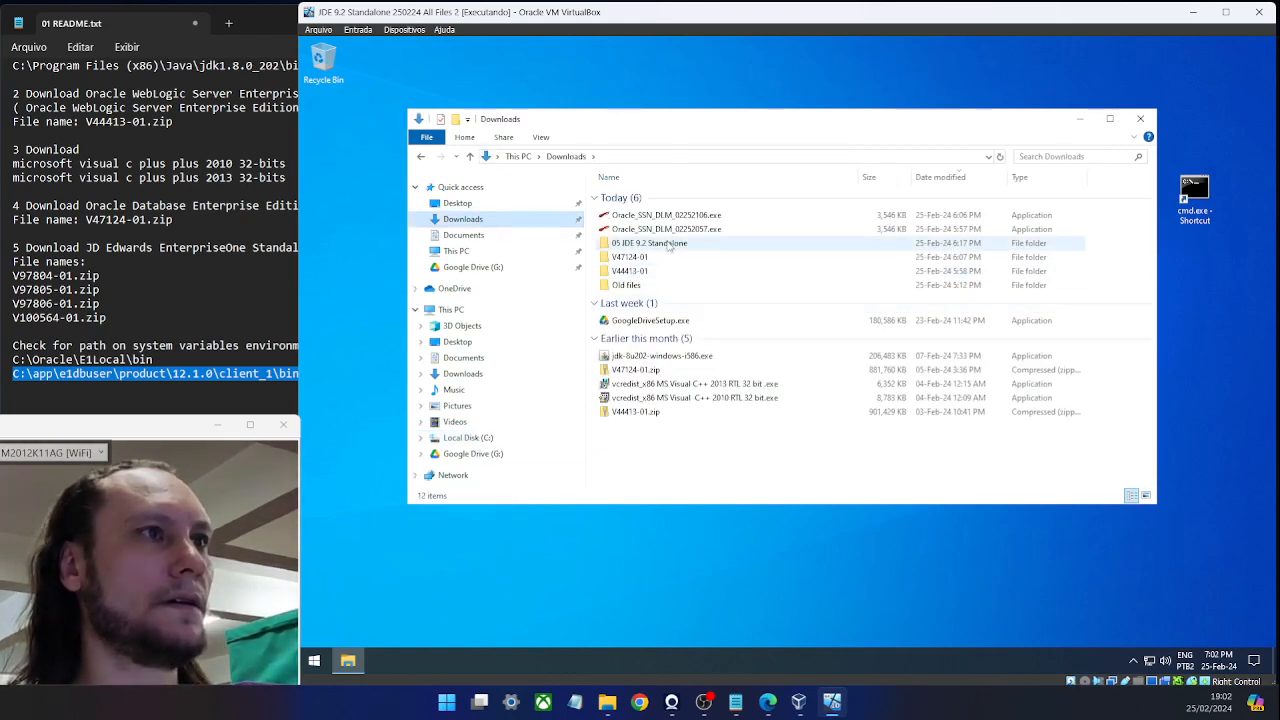
double_click(669, 246)
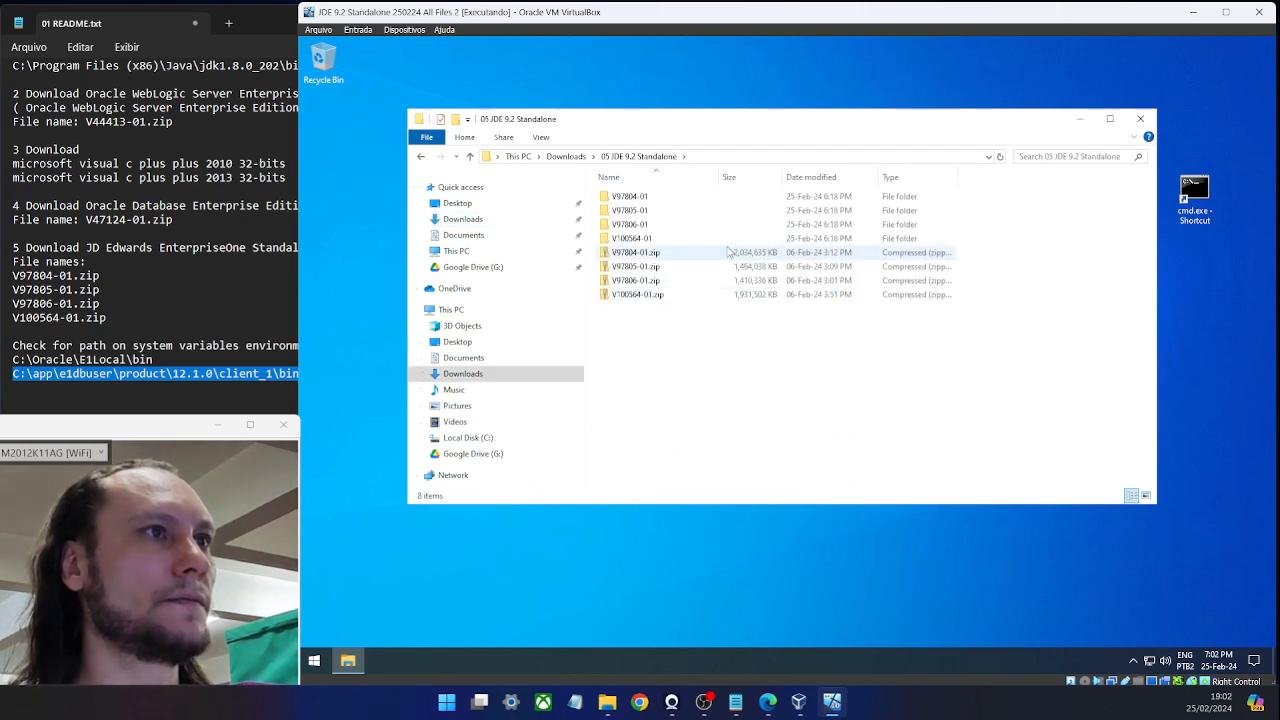
double_click(670, 238)
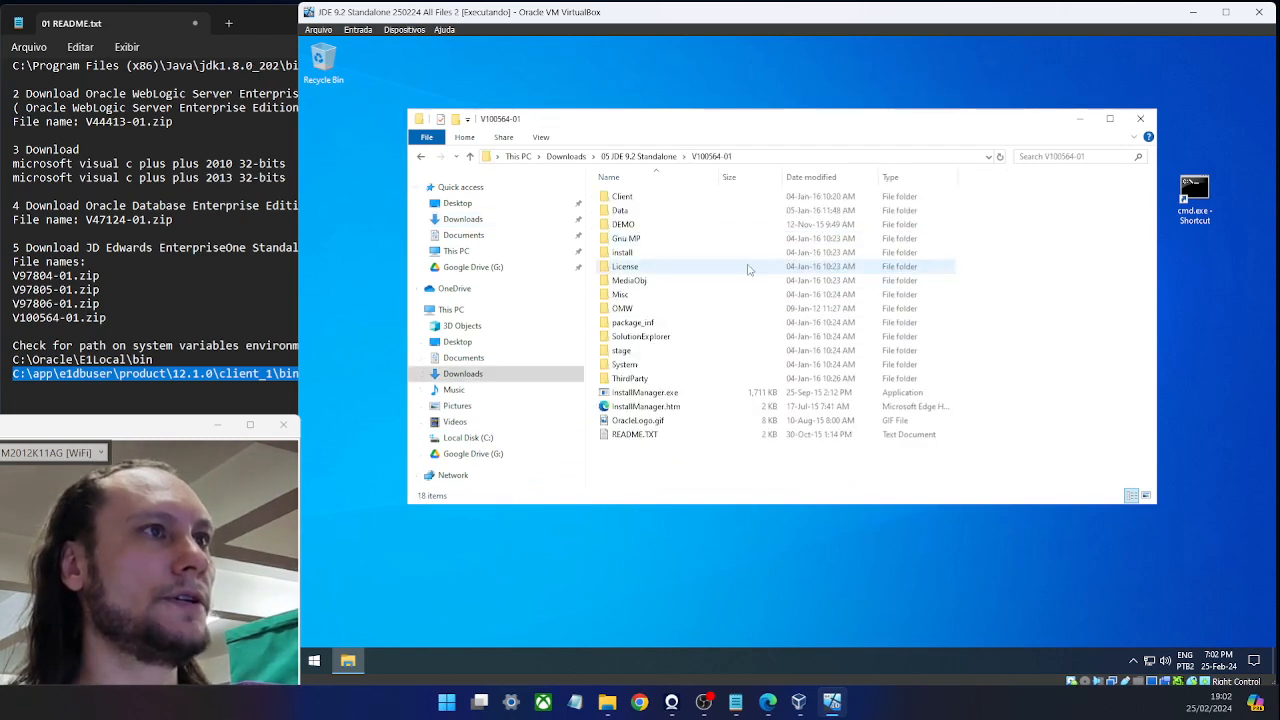
click(650, 395)
right_click(650, 397)
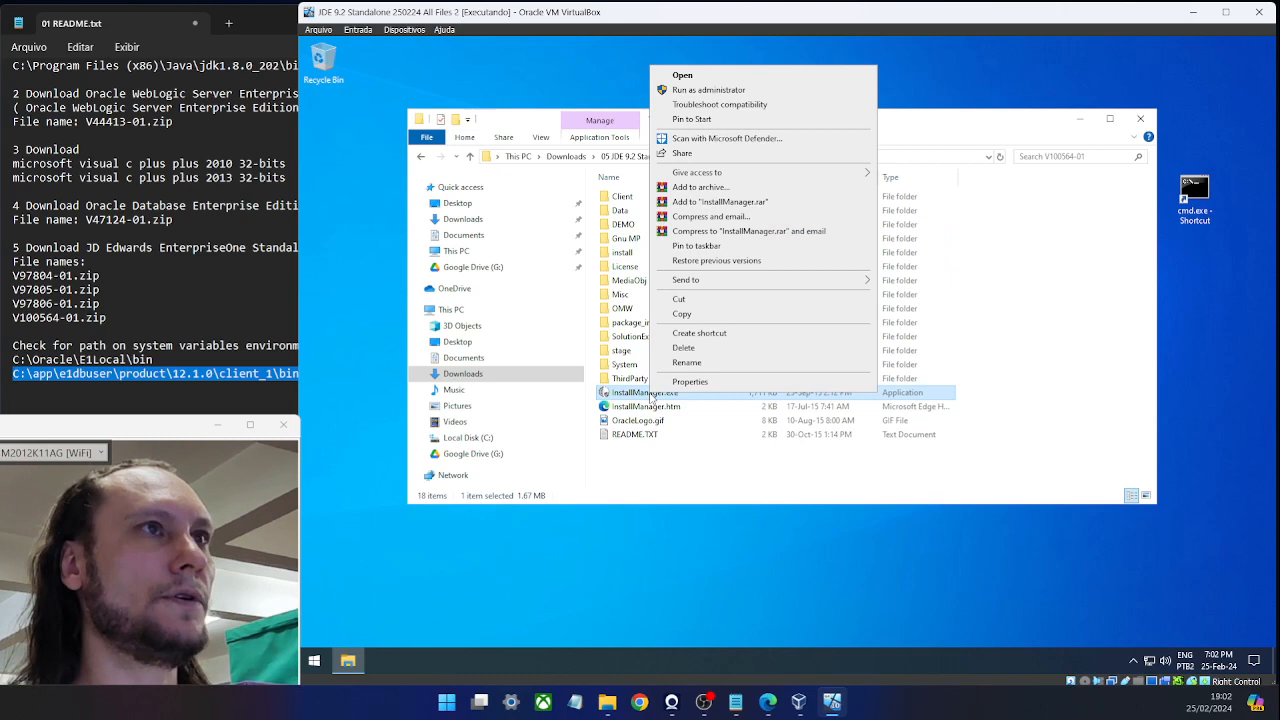
click(735, 93)
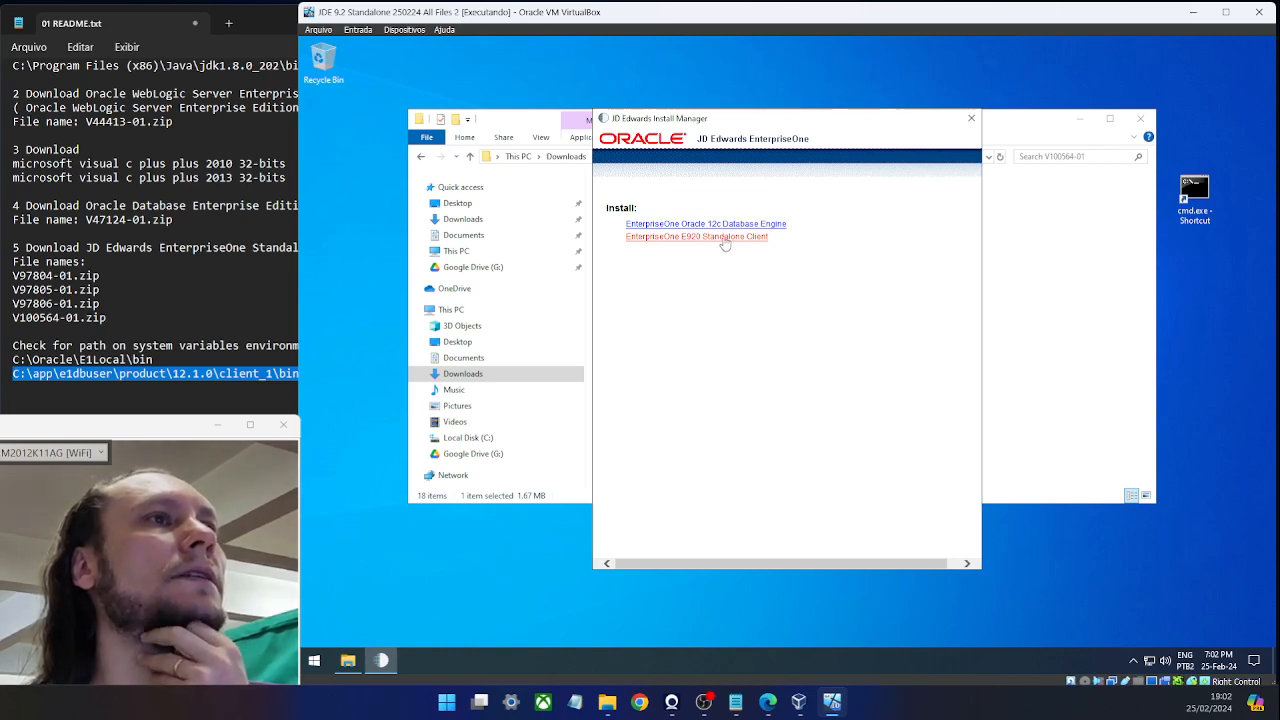
Choose the EnterpriseOne E920 Standalone Client install and start it from the Summary page.
click(641, 238)
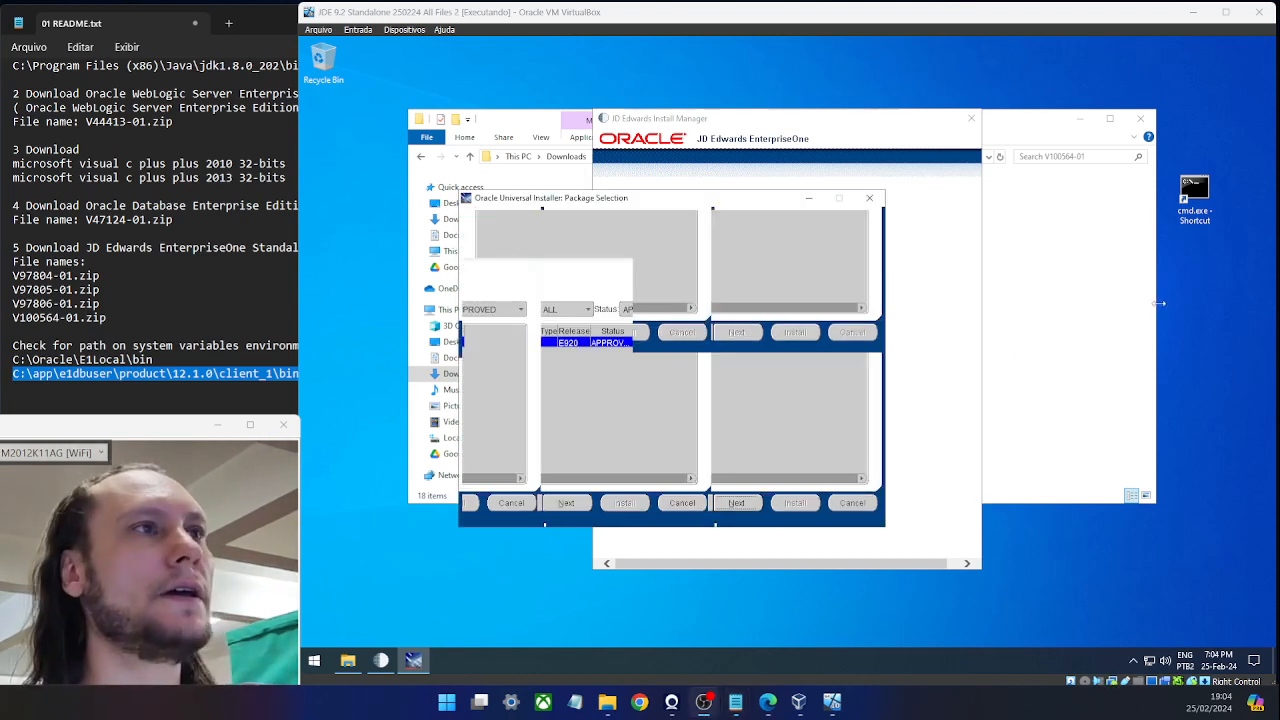
drag(607, 202, 636, 185)
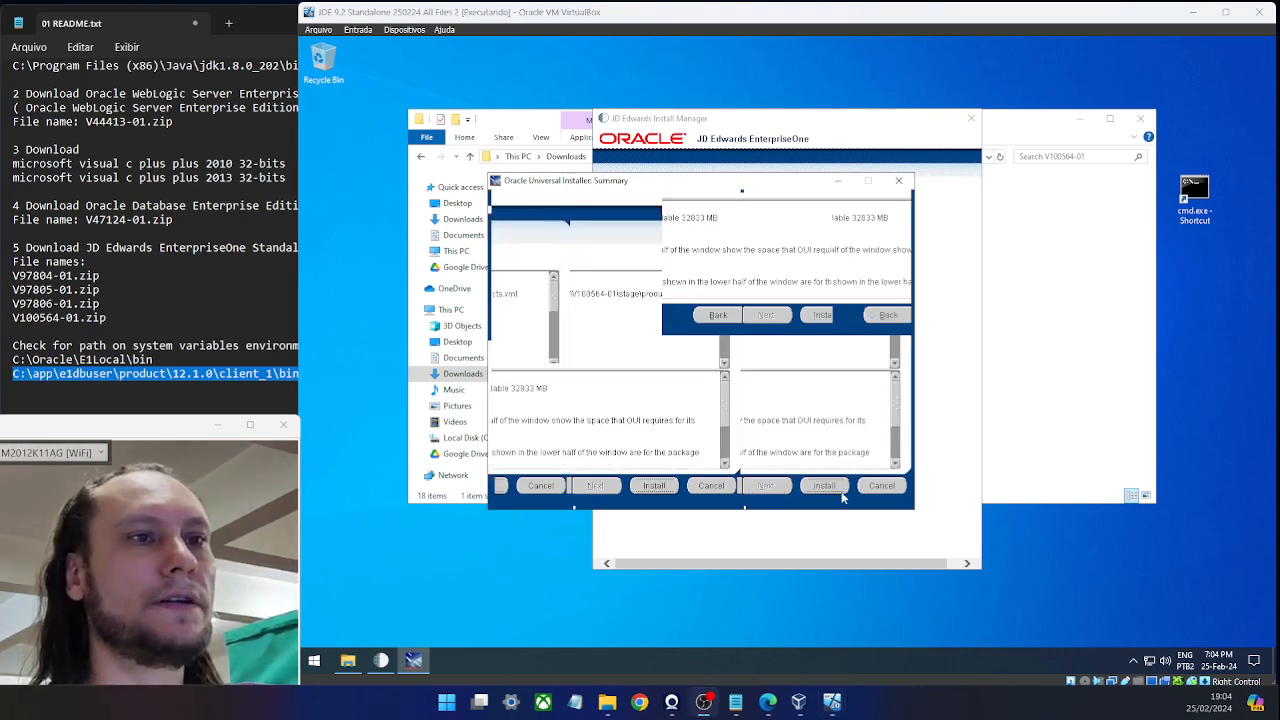
click(821, 491)
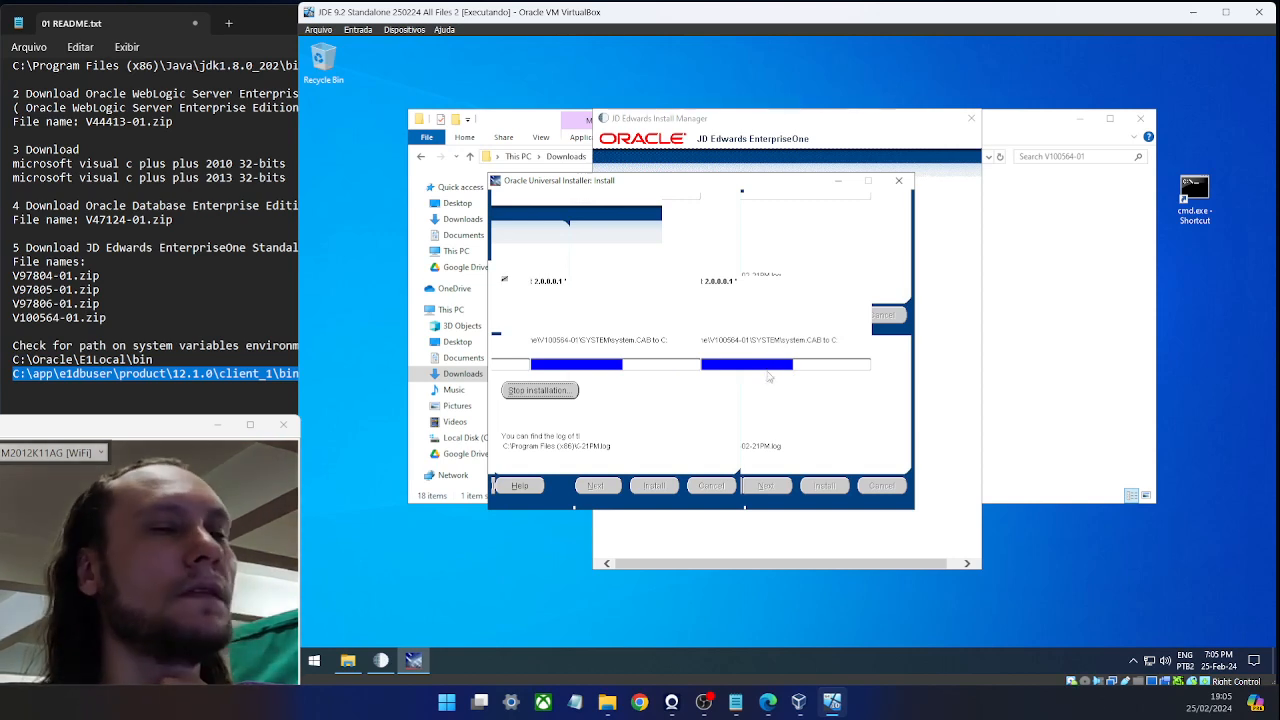
Switch to the host's README notes while the standalone client installation finishes.
key(alt+Tab)
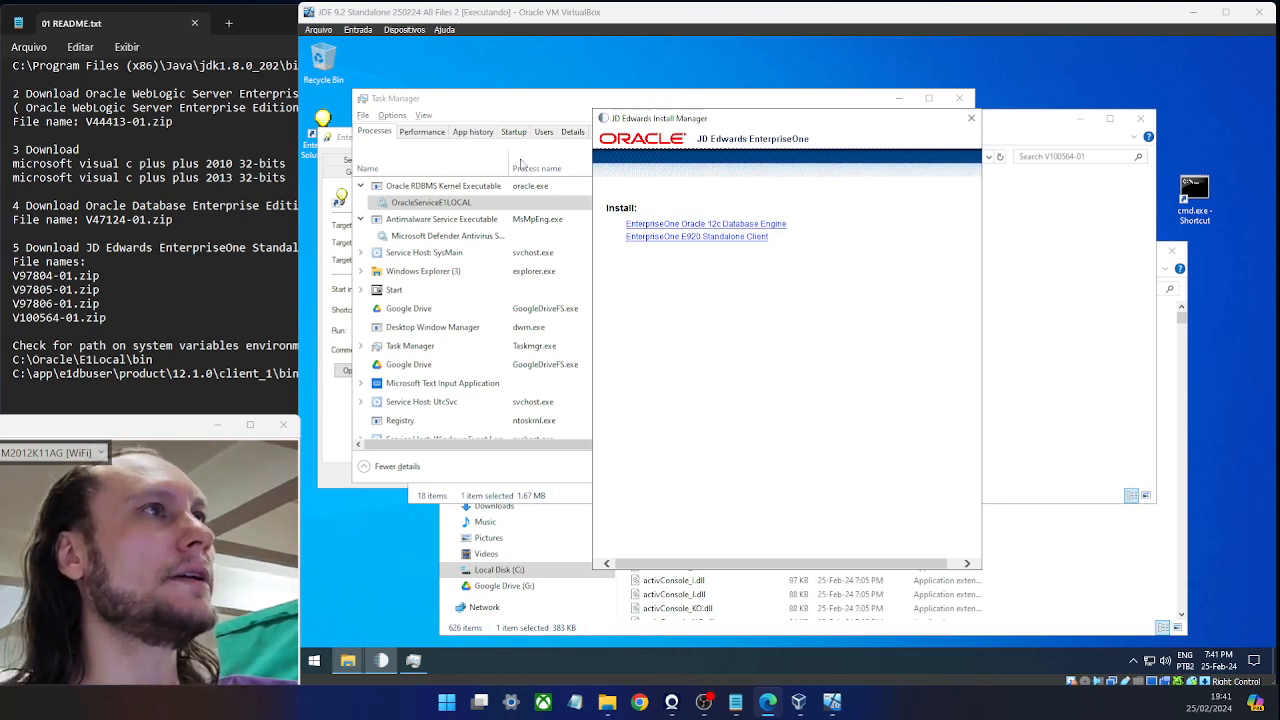
Close Task Manager, the JD Edwards Install Manager, the installer and bin32 folder windows, and the shortcut properties.
click(491, 114)
click(959, 97)
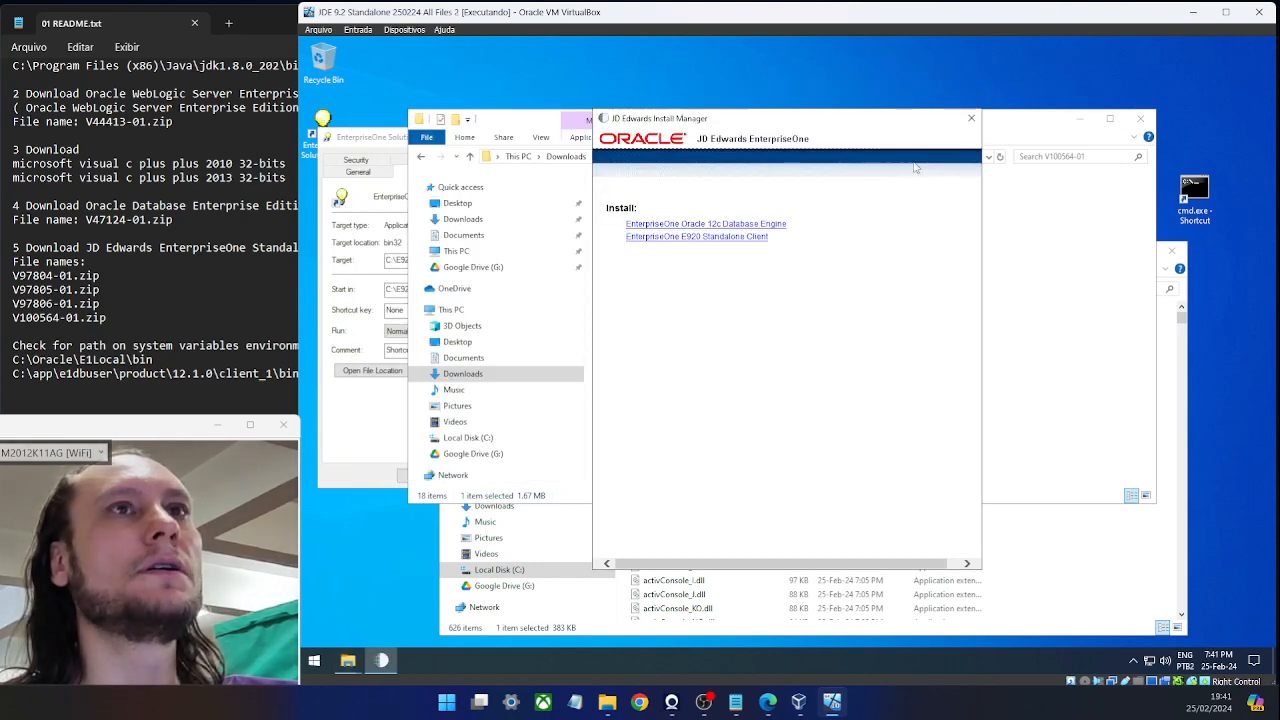
click(970, 120)
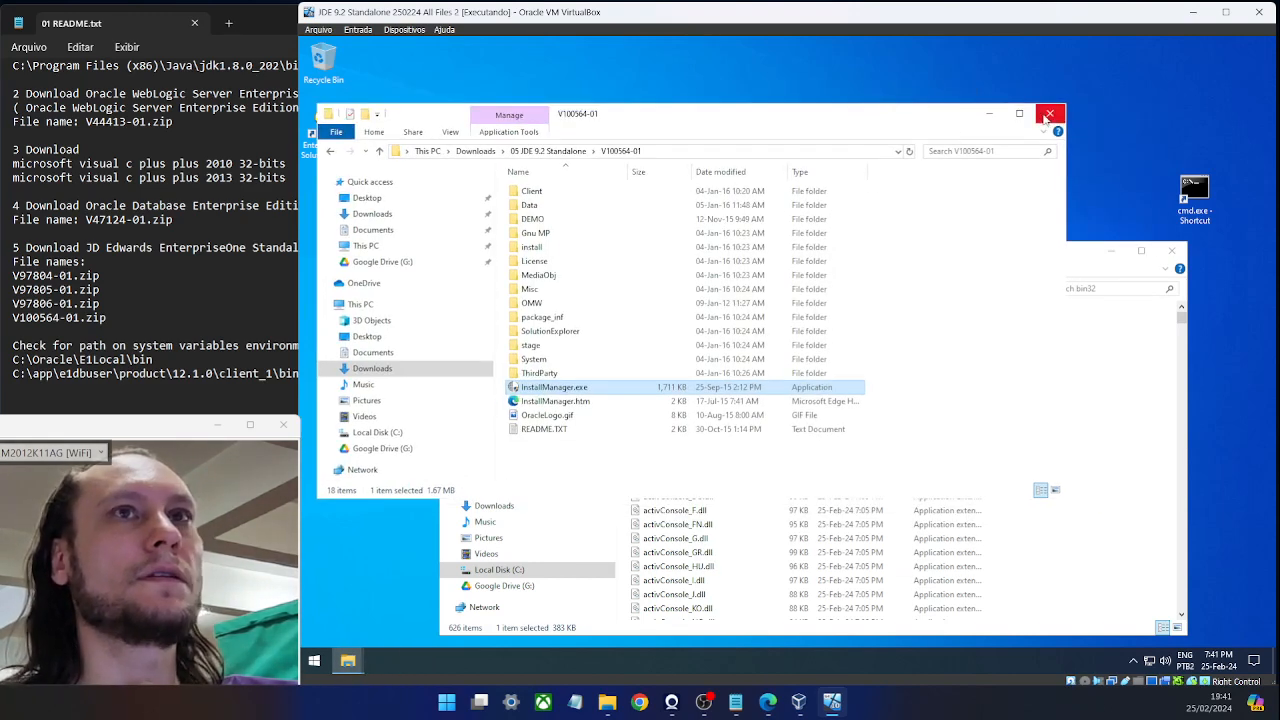
click(1051, 116)
drag(935, 262, 721, 224)
click(957, 213)
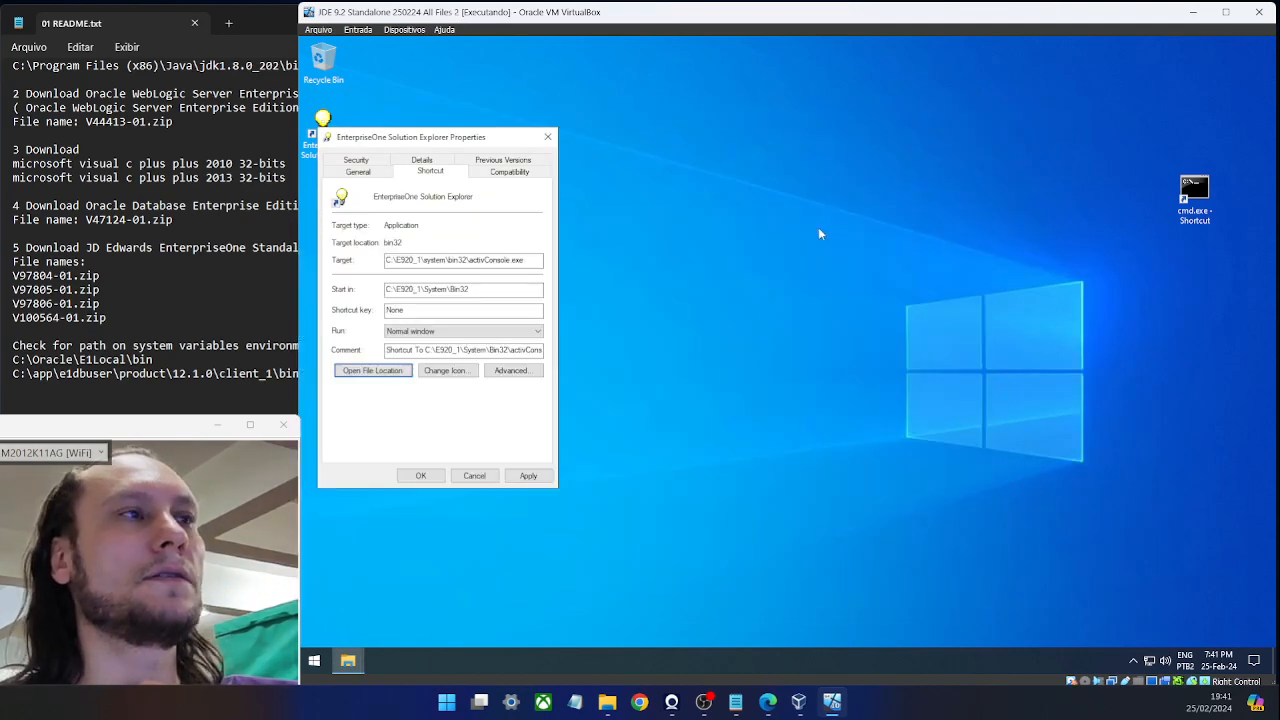
click(548, 137)
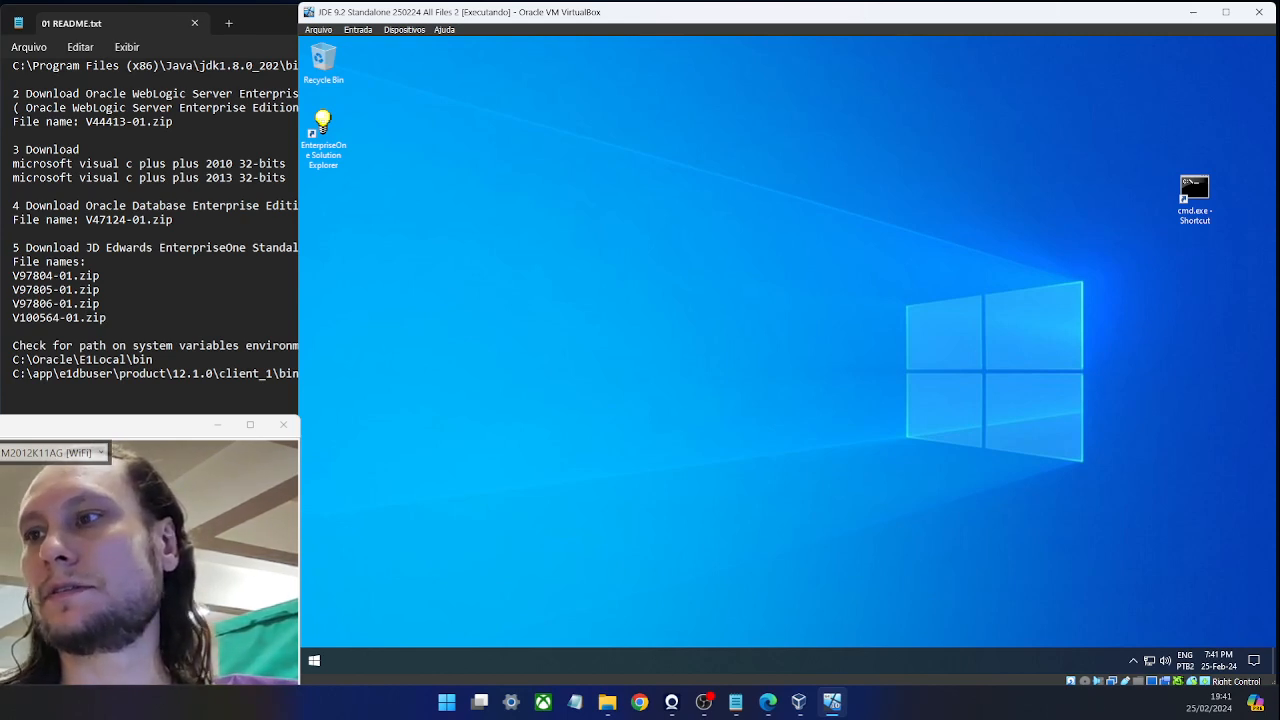
Open a new File Explorer and browse to C:\Oracle\E1Local\NETWORK\ADMIN.
key(alt+Tab)
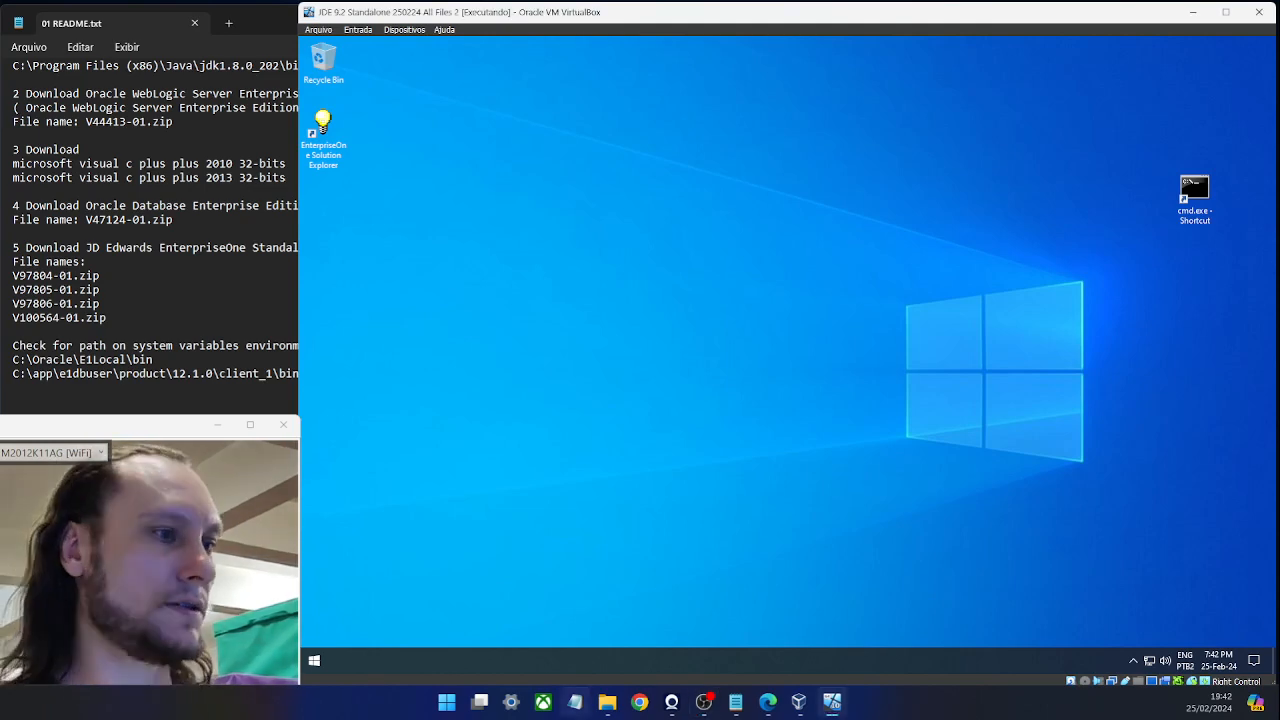
mouse_move(607, 702)
key(super+e)
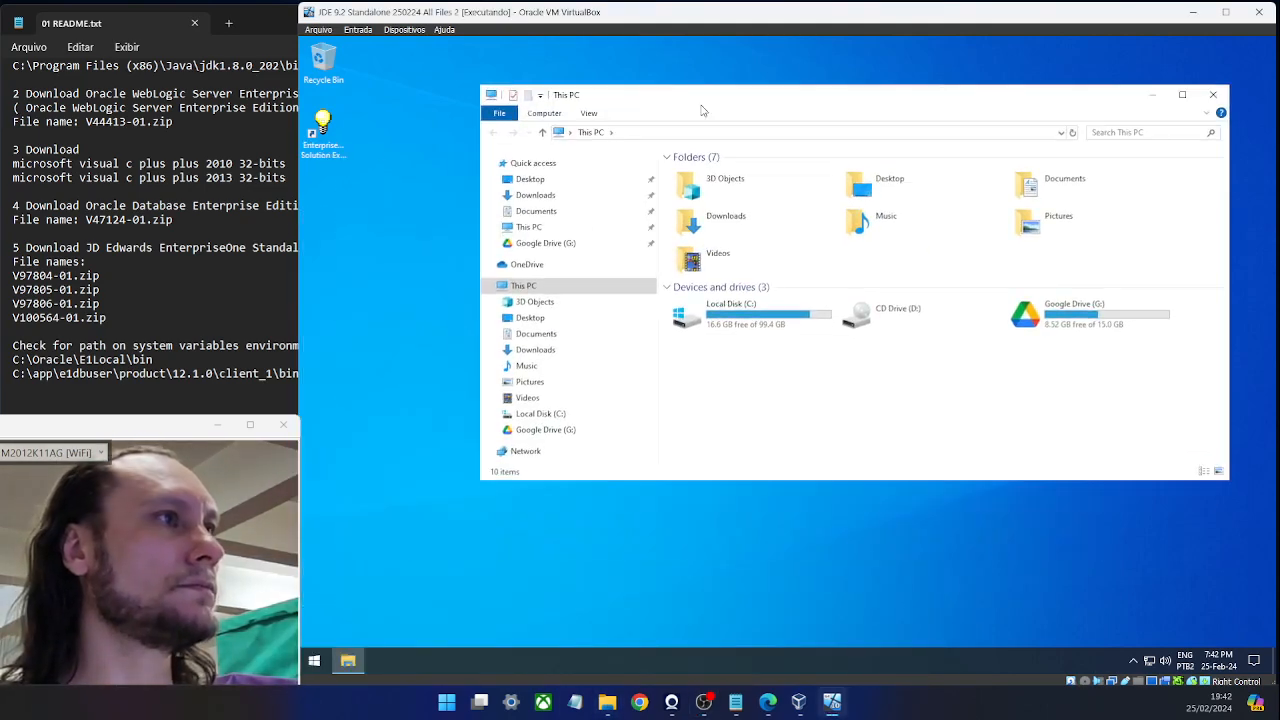
click(512, 416)
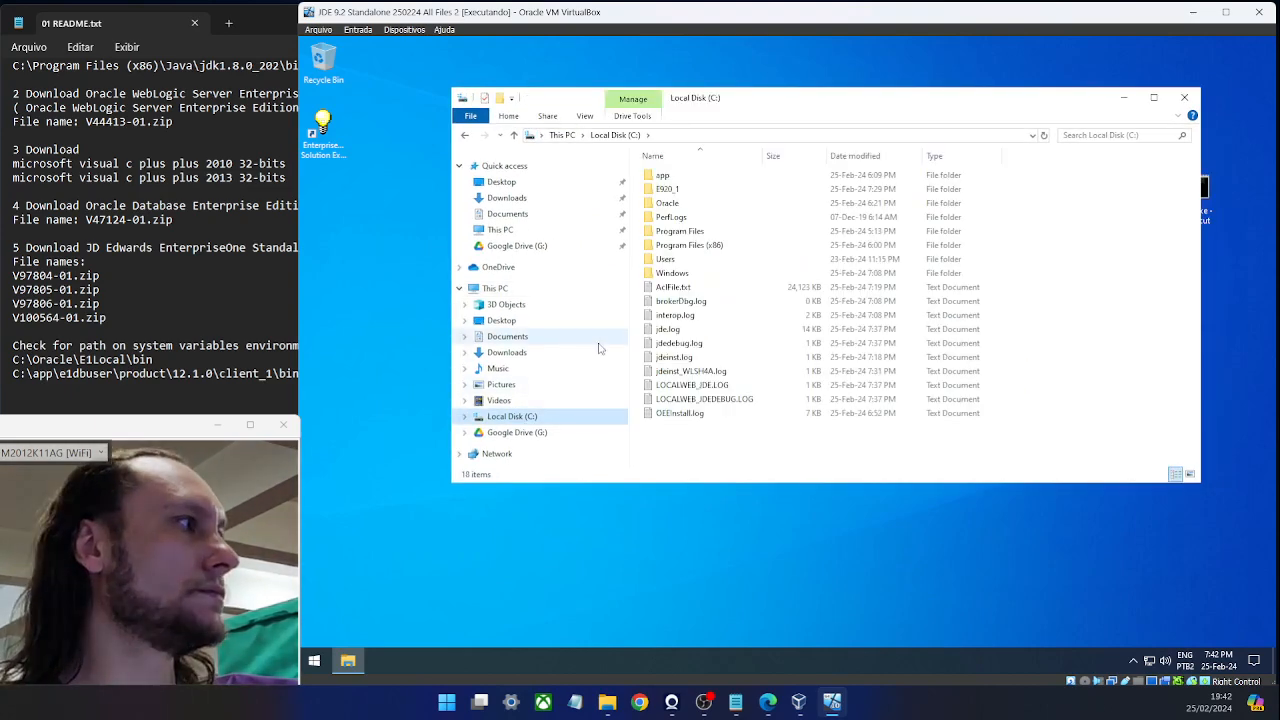
double_click(688, 204)
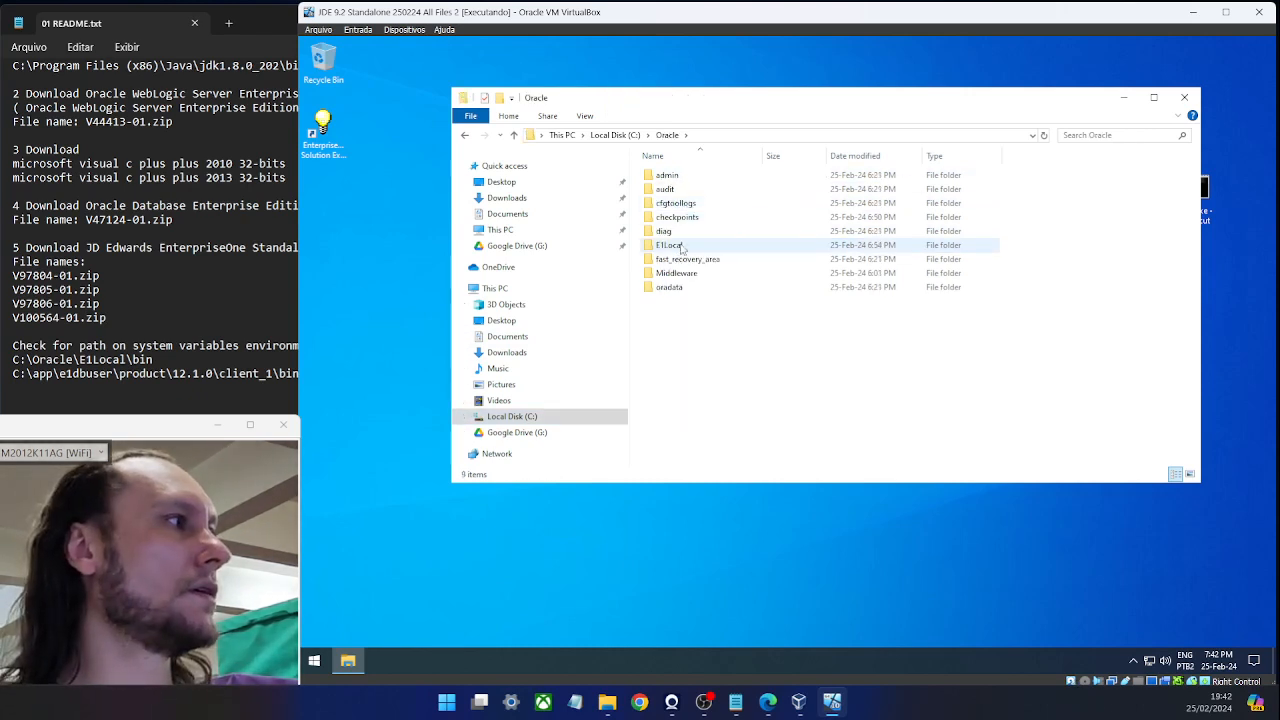
mouse_move(682, 247)
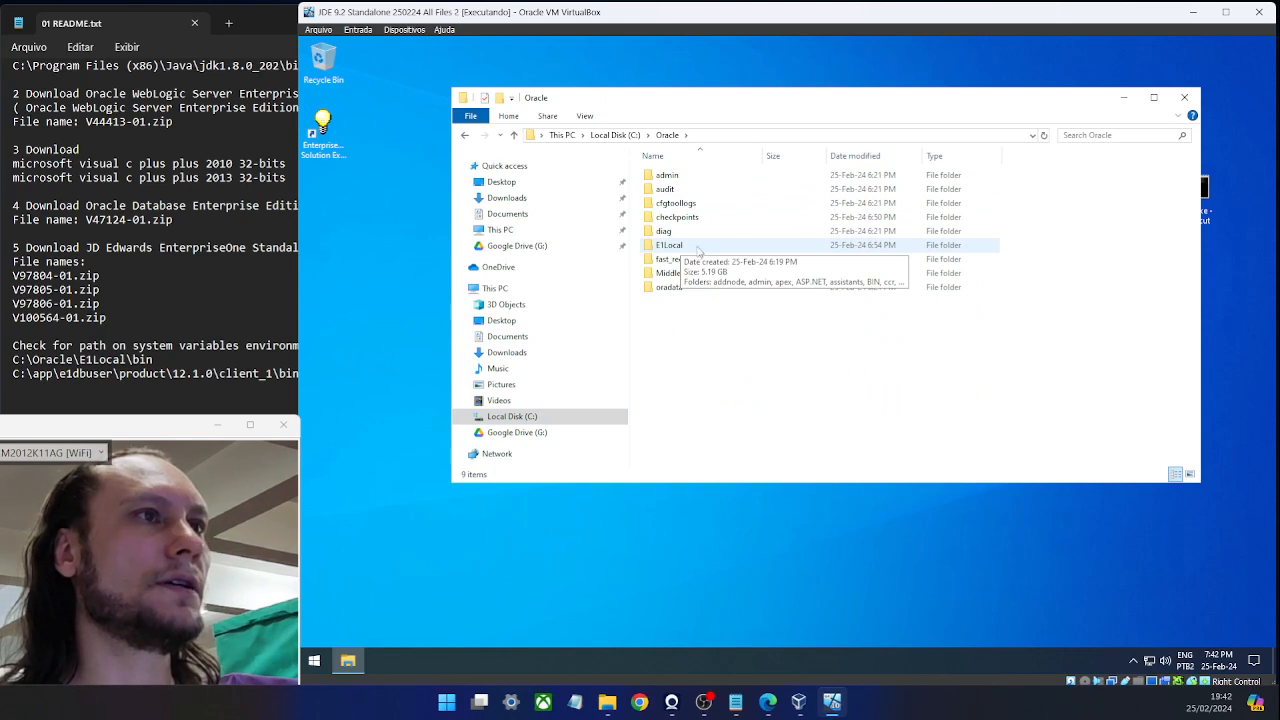
double_click(697, 249)
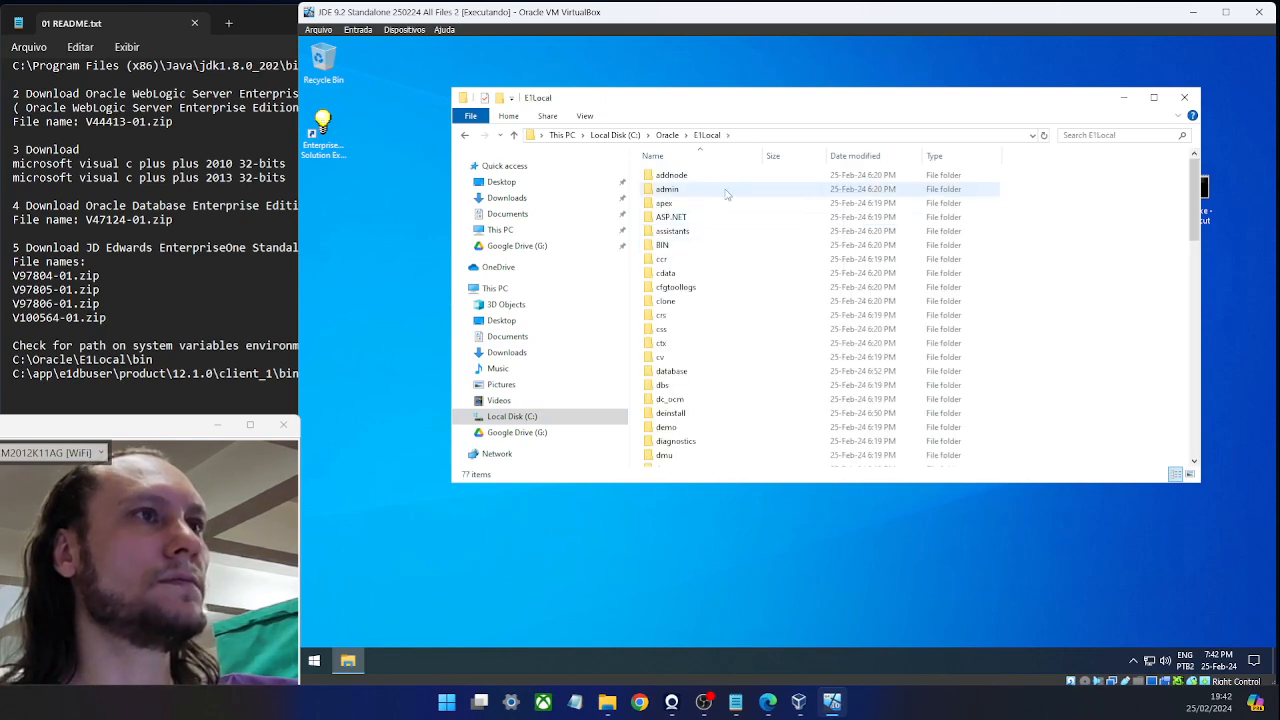
click(726, 189)
key(n)
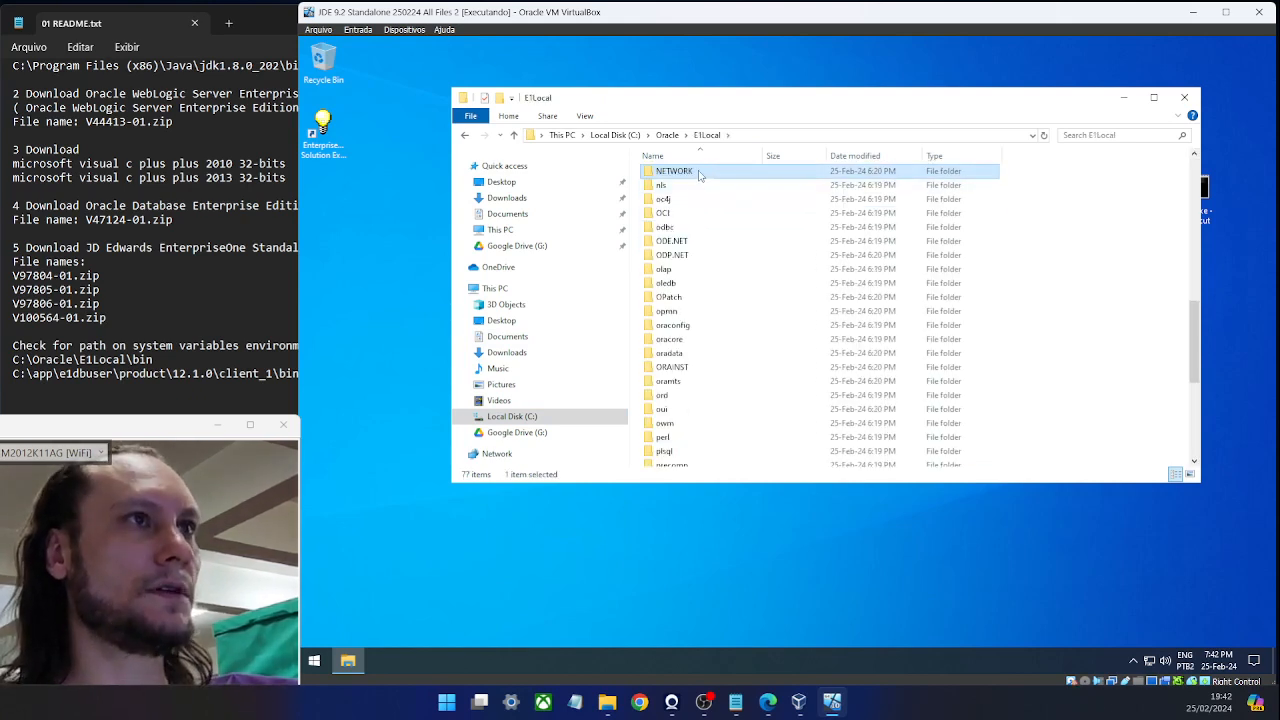
double_click(700, 176)
double_click(700, 176)
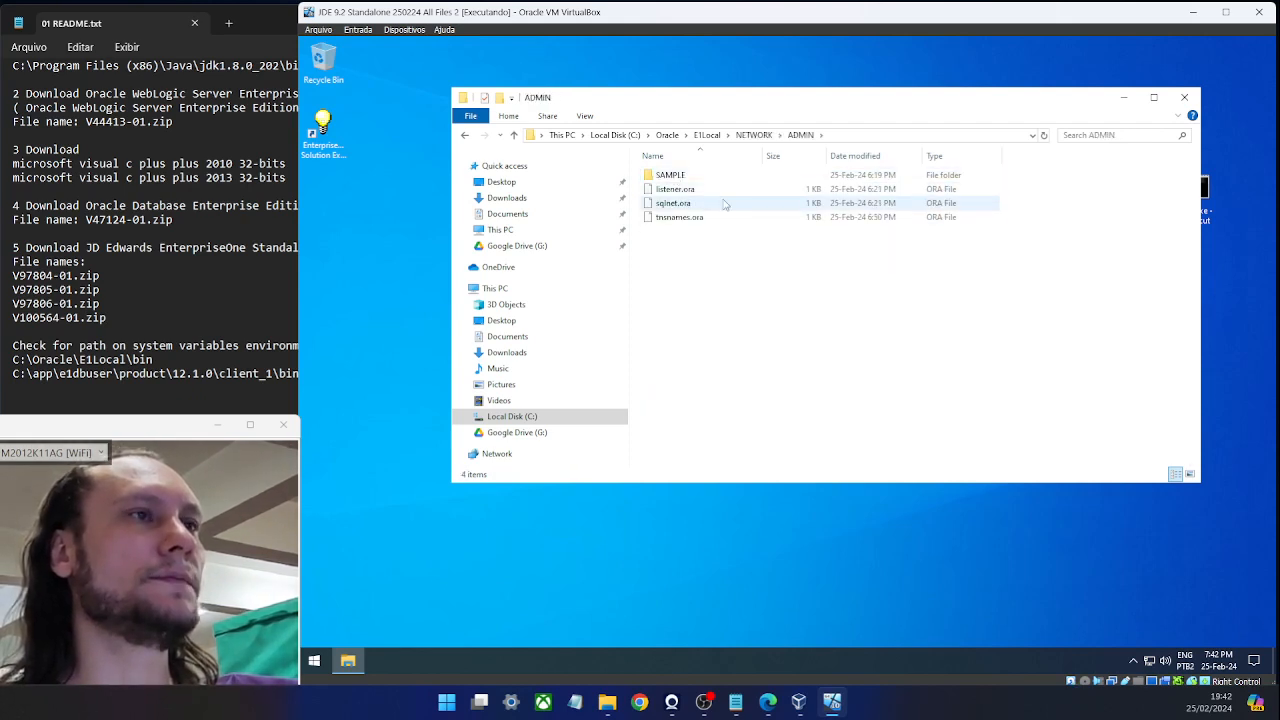
Copy tnsnames.ora and return to the Local Disk (C:) root.
click(695, 220)
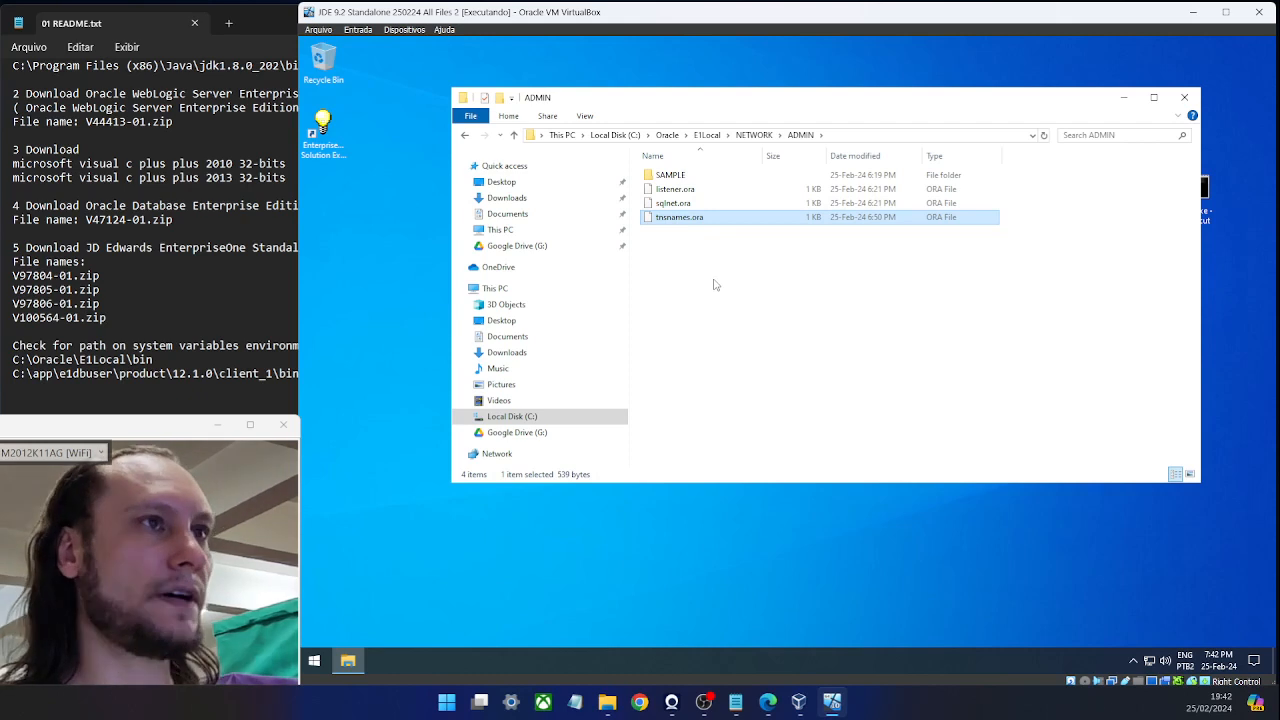
right_click(694, 224)
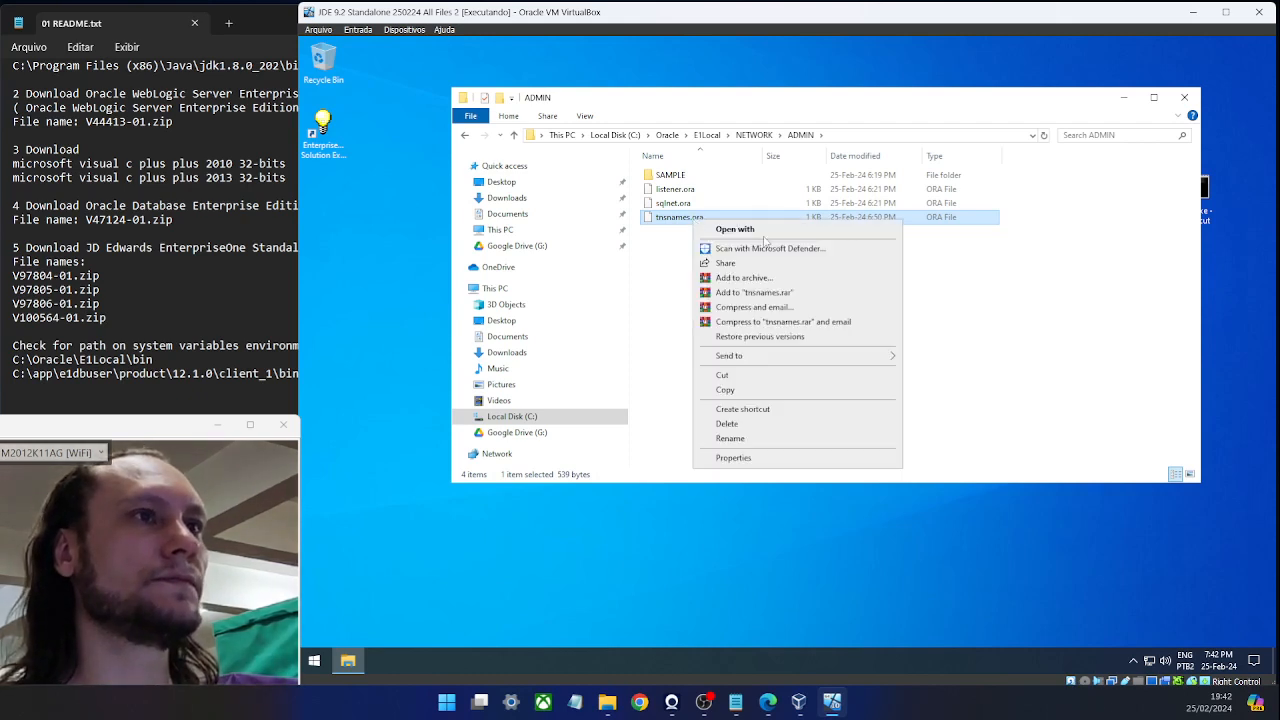
click(753, 397)
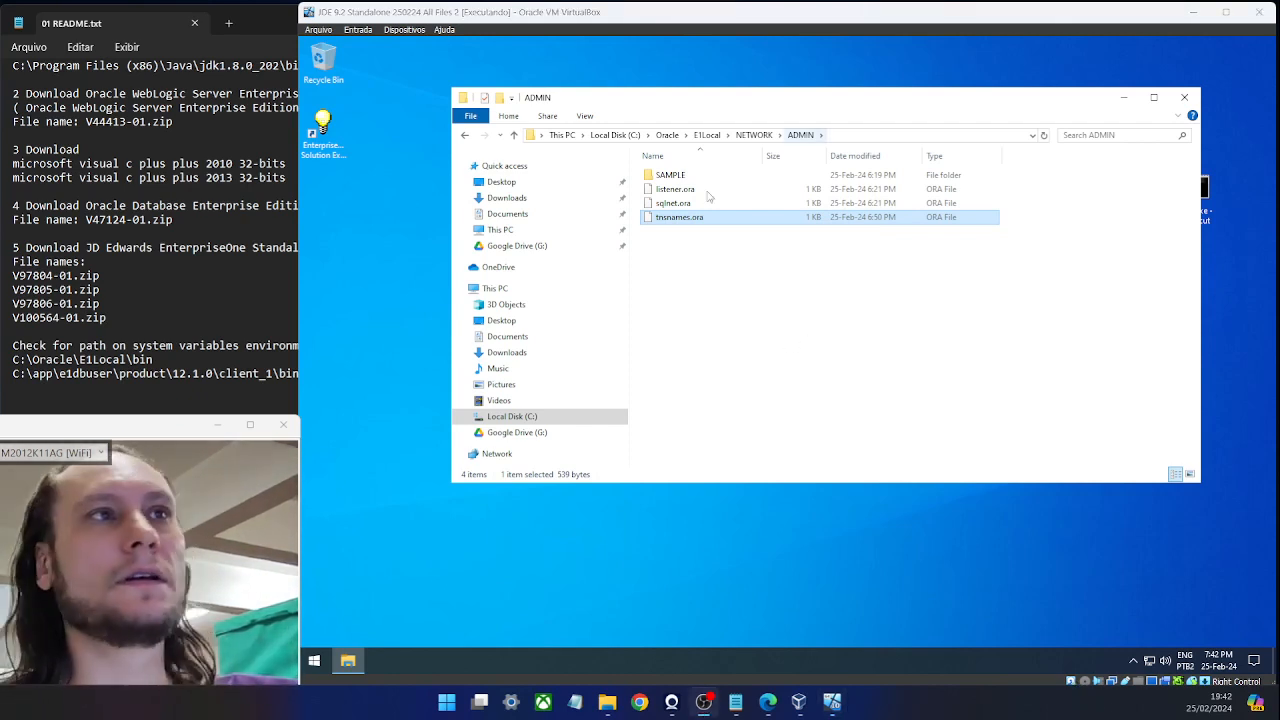
click(464, 137)
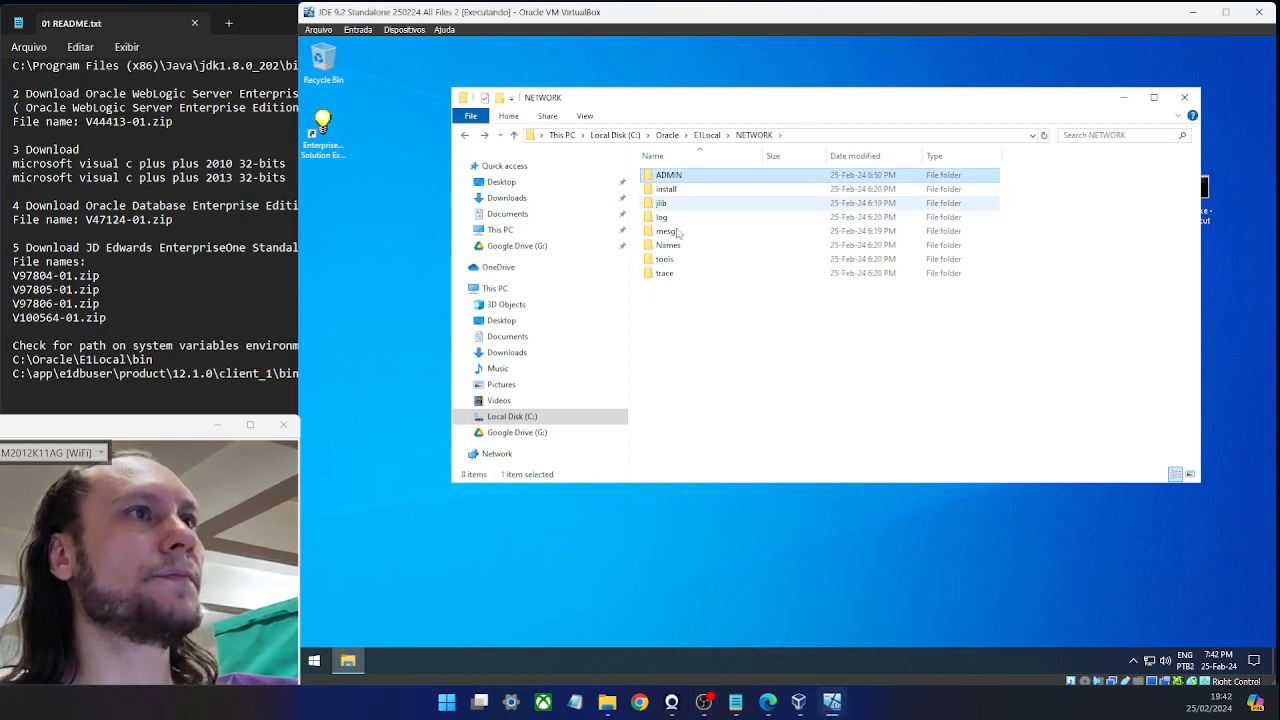
click(527, 418)
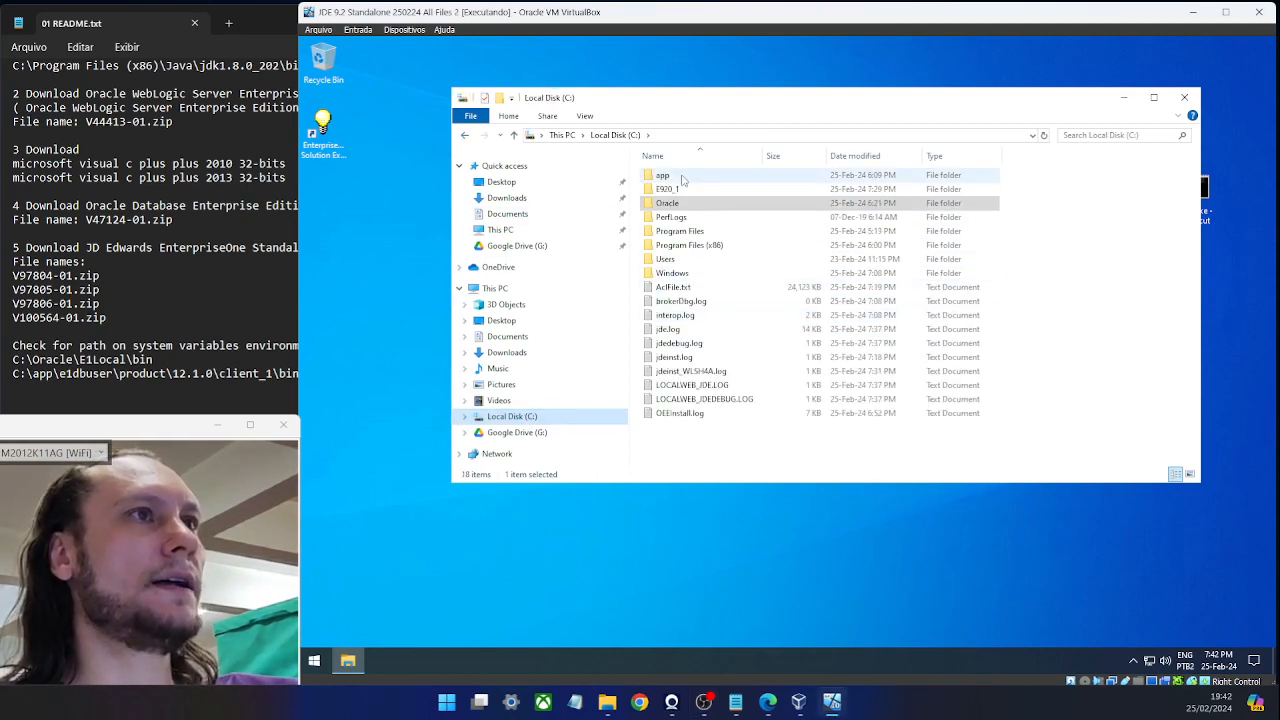
Drill down through app, client, user, product and 12.1.0 into client_1.
double_click(683, 178)
double_click(683, 176)
double_click(683, 176)
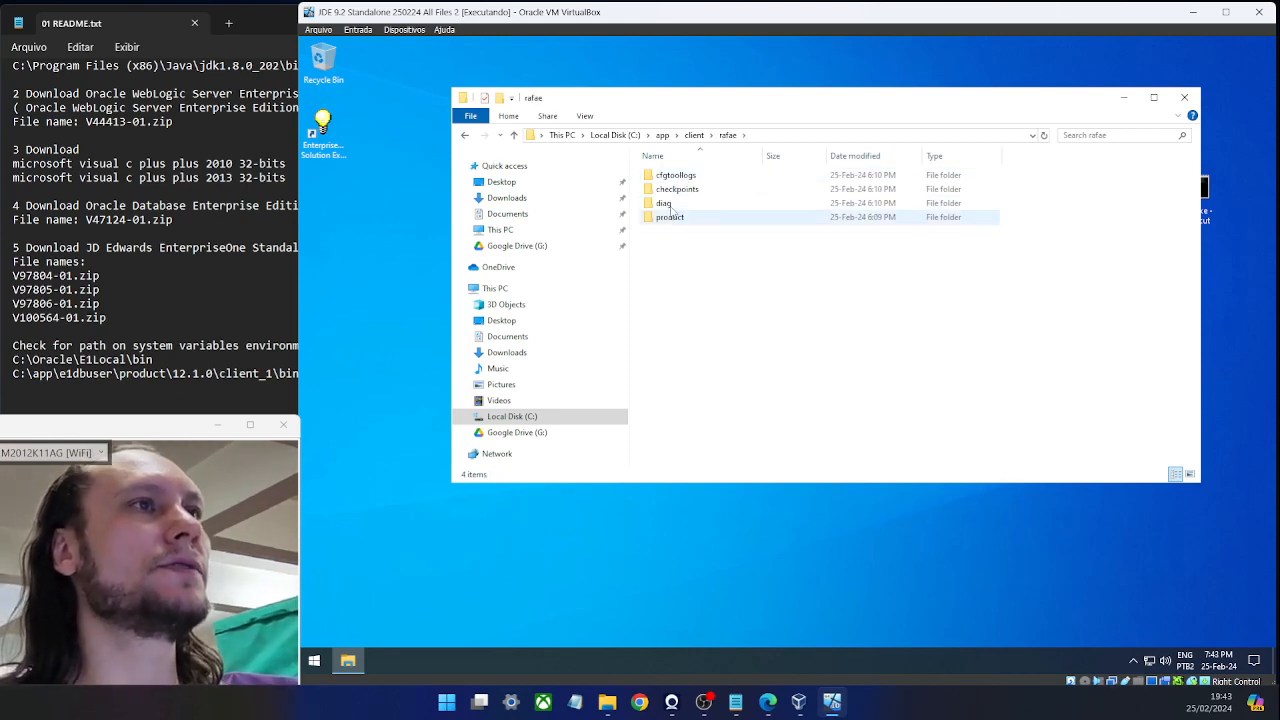
double_click(690, 217)
double_click(780, 185)
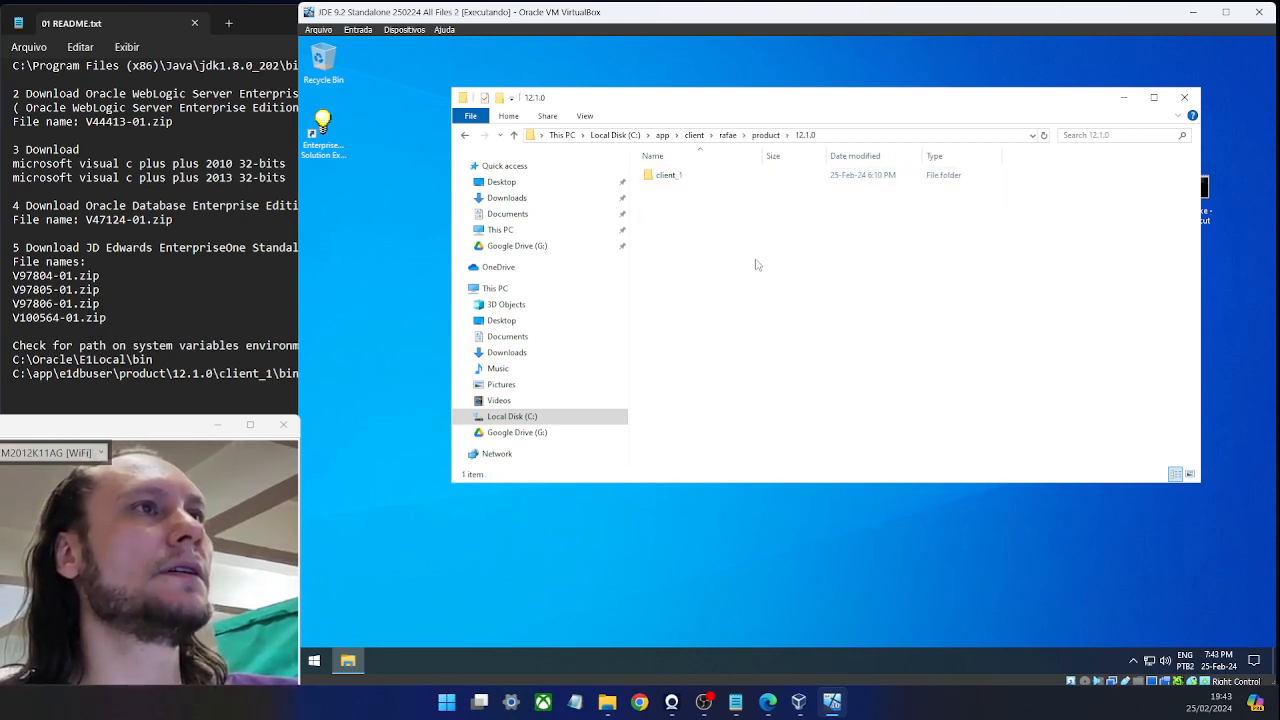
double_click(690, 176)
Paste tnsnames.ora into client_1\network\admin, then minimize the Explorer window.
click(686, 205)
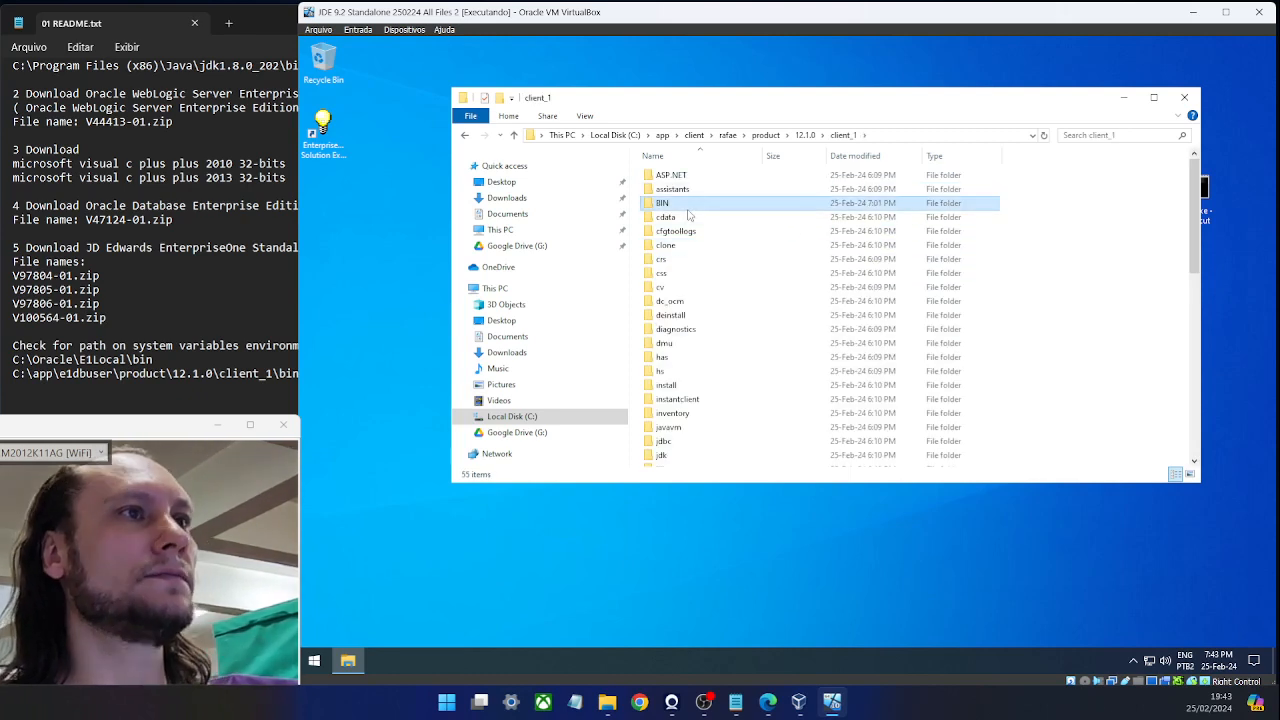
key(Home)
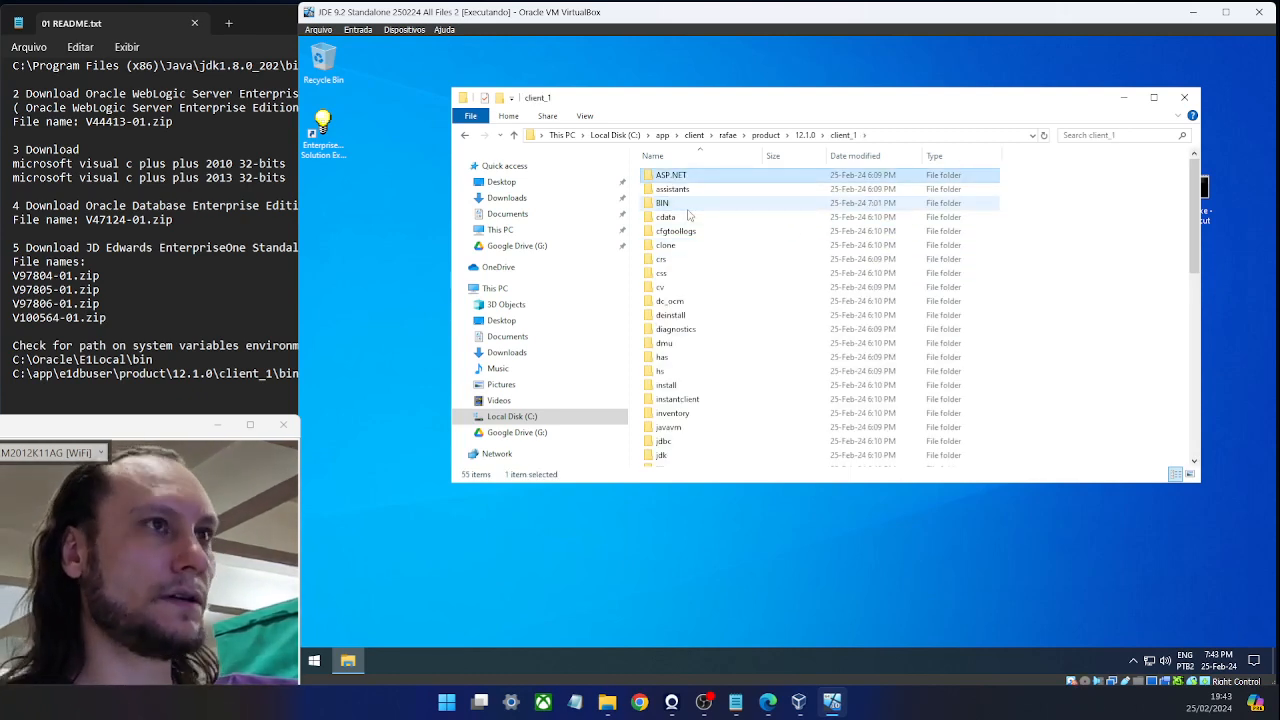
click(688, 205)
key(n)
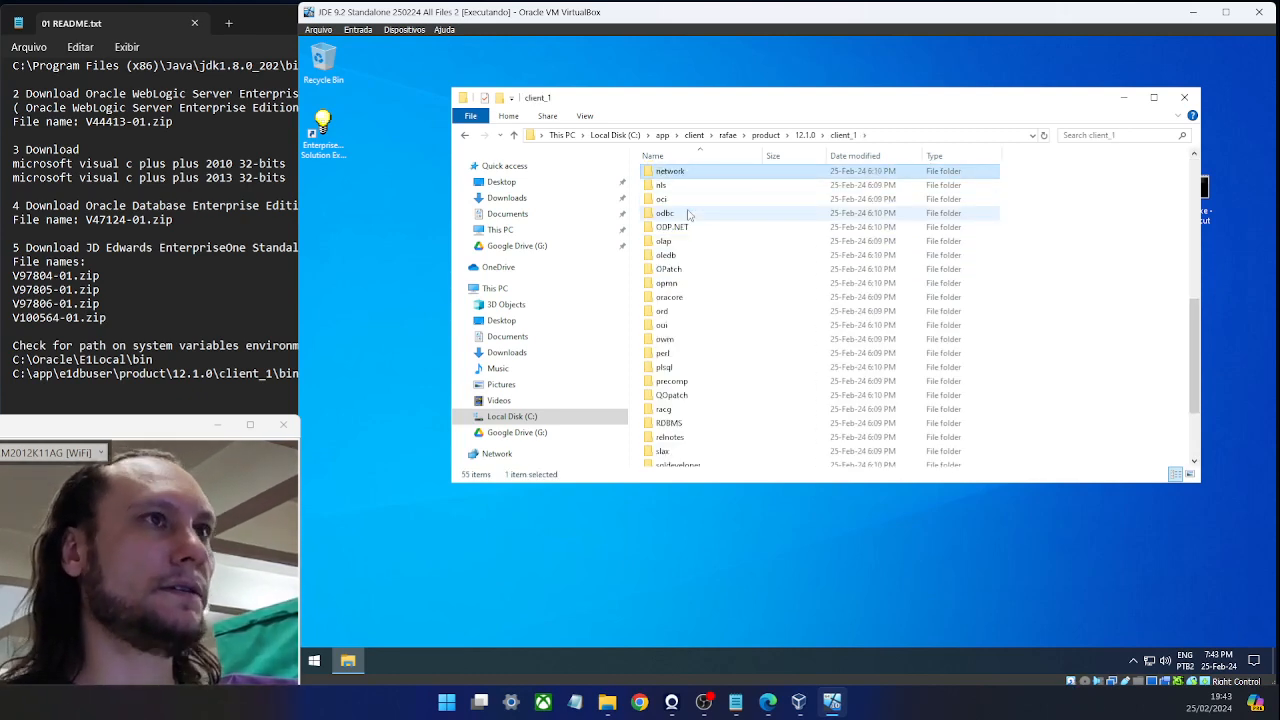
key(Return)
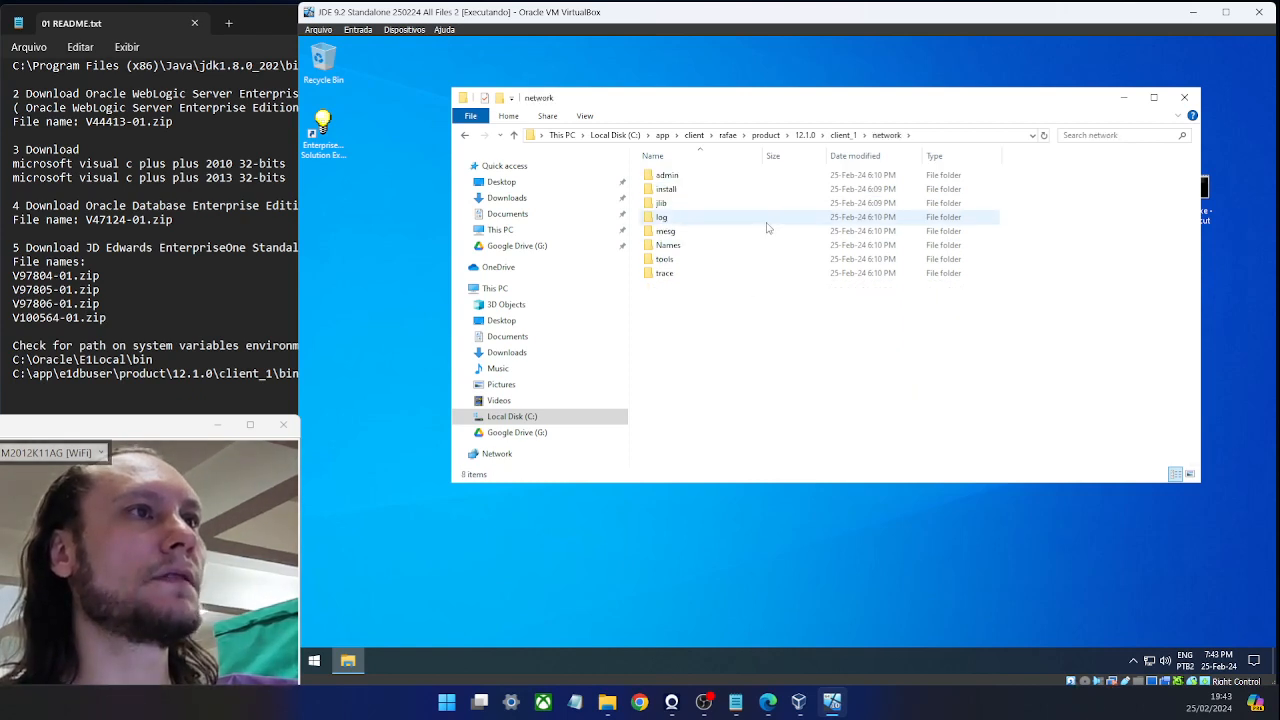
double_click(680, 176)
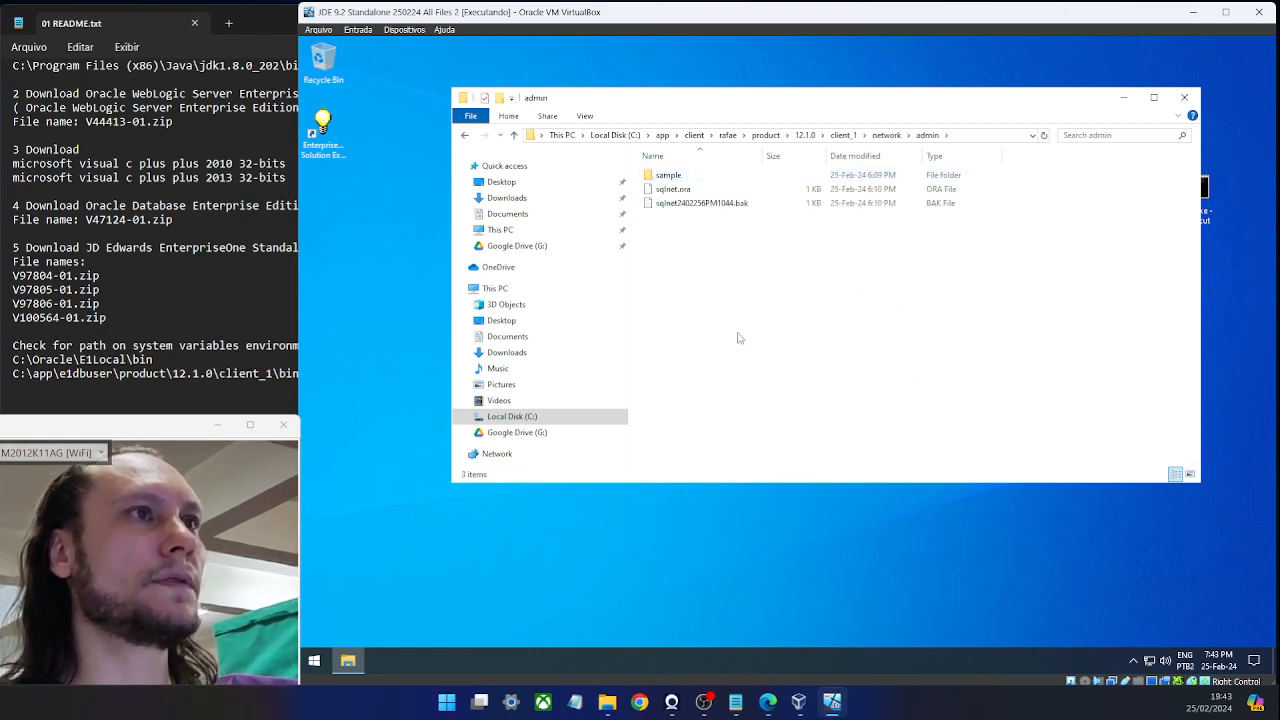
key(ctrl+v)
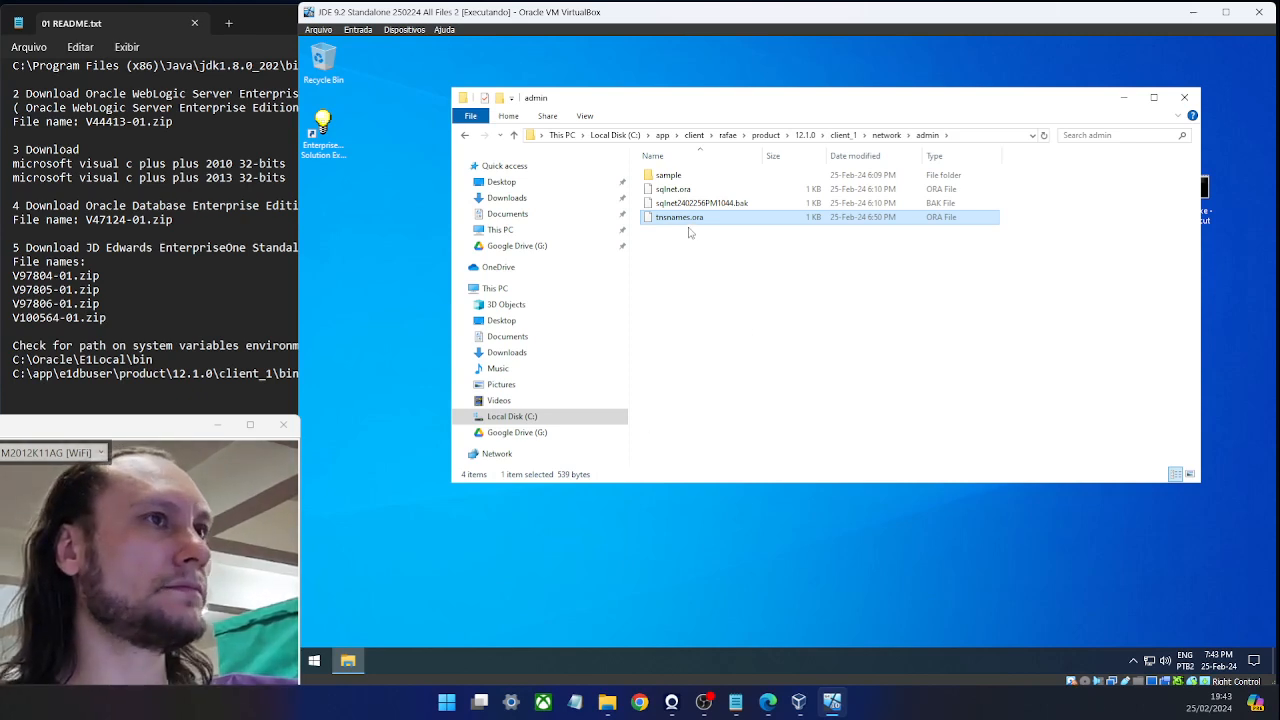
drag(852, 99, 776, 148)
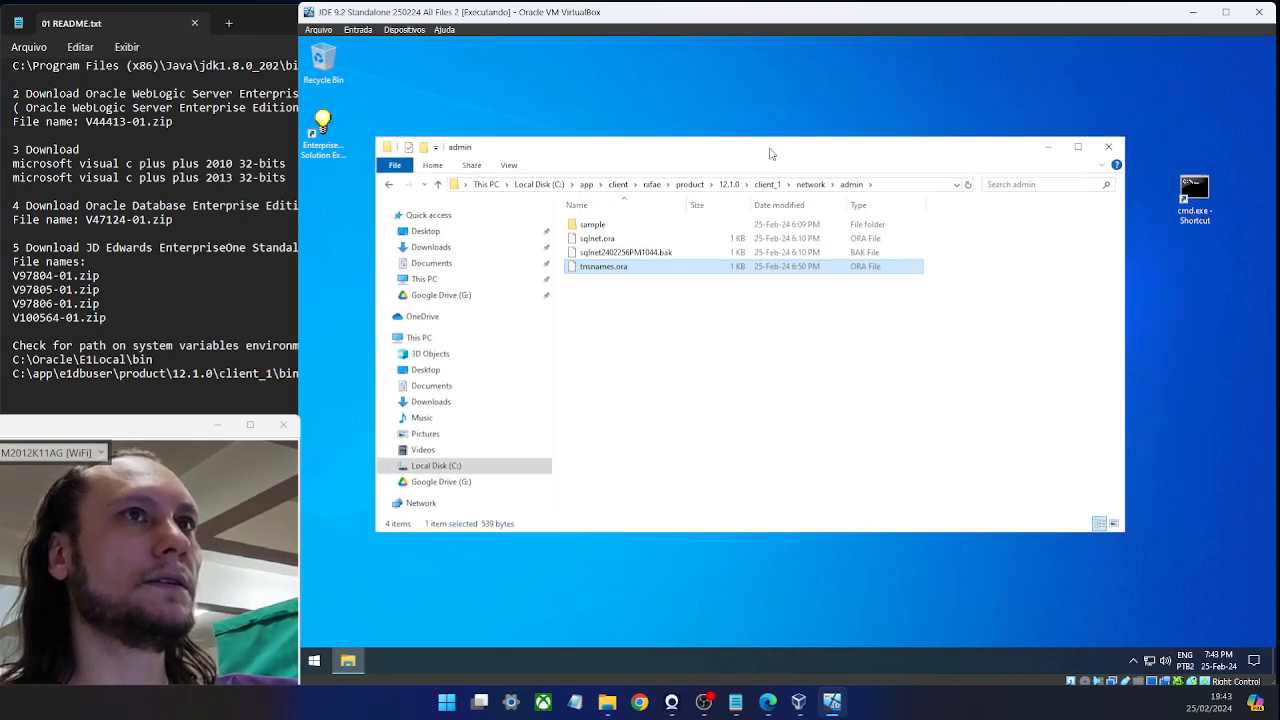
click(1048, 150)
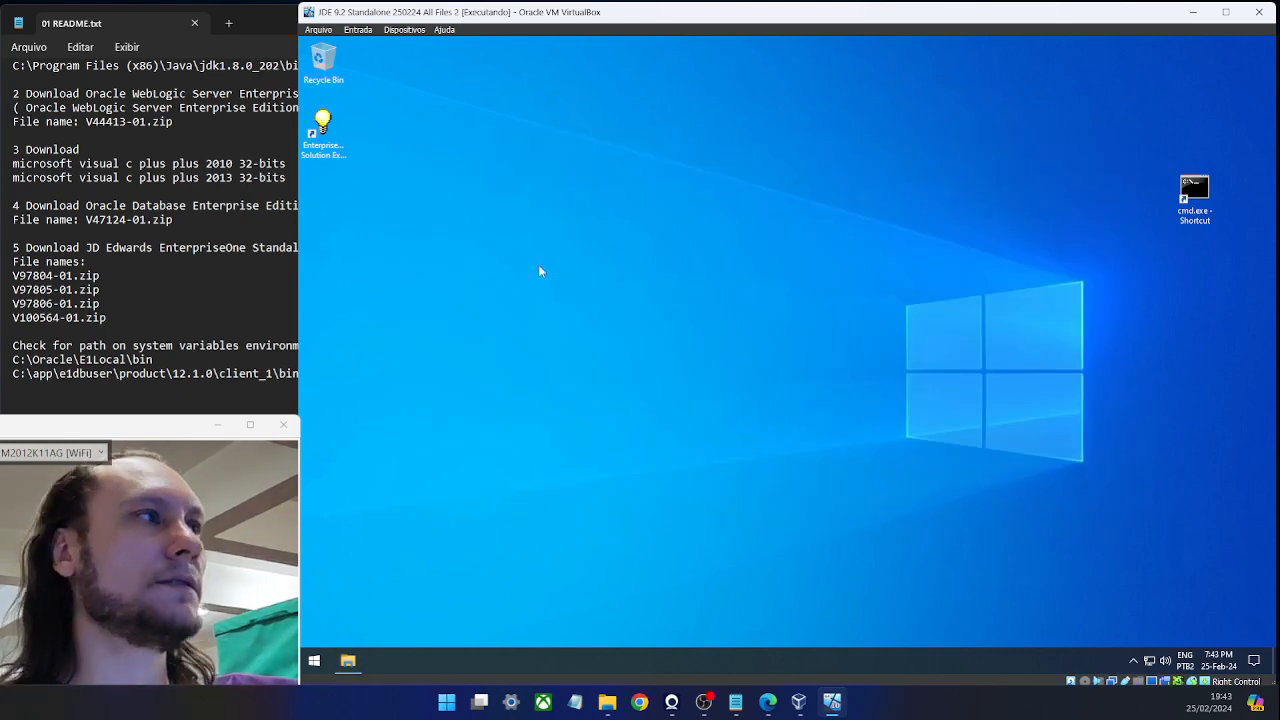
Run Solution Explorer as administrator and sign in as DEMO to DEMO920 with the password.
right_click(331, 130)
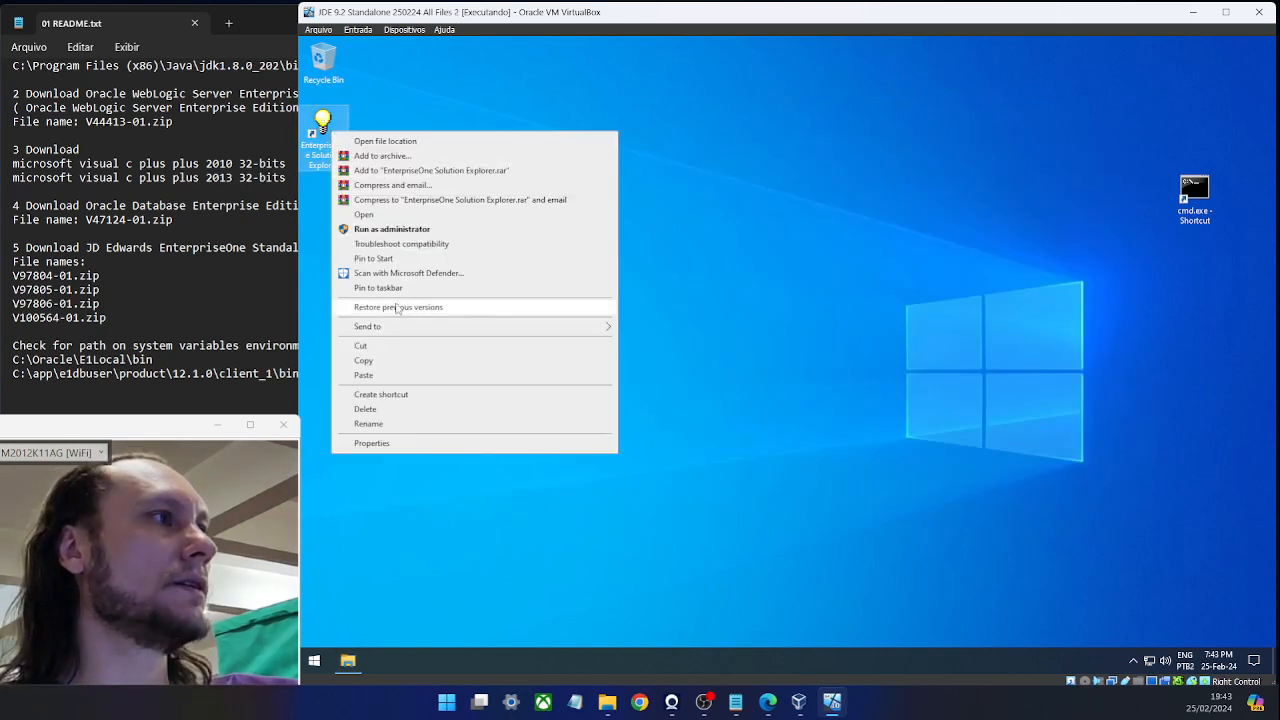
click(320, 127)
right_click(320, 127)
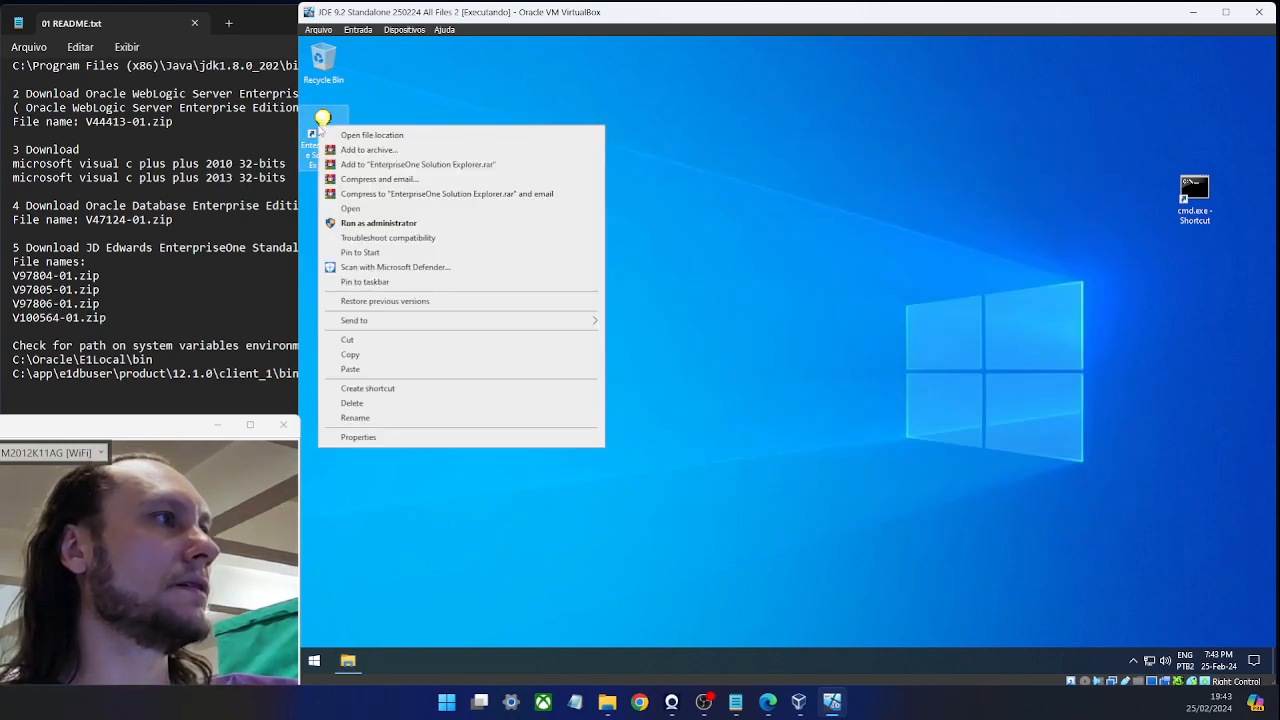
click(383, 224)
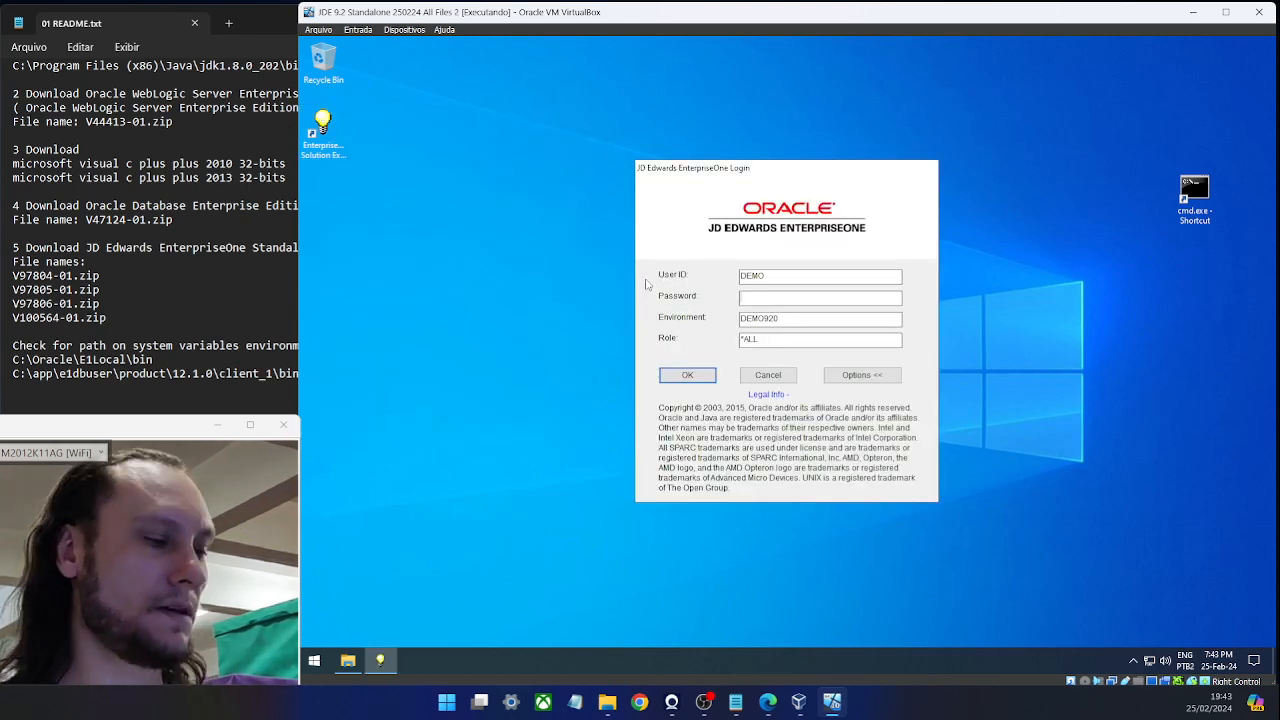
text(de)
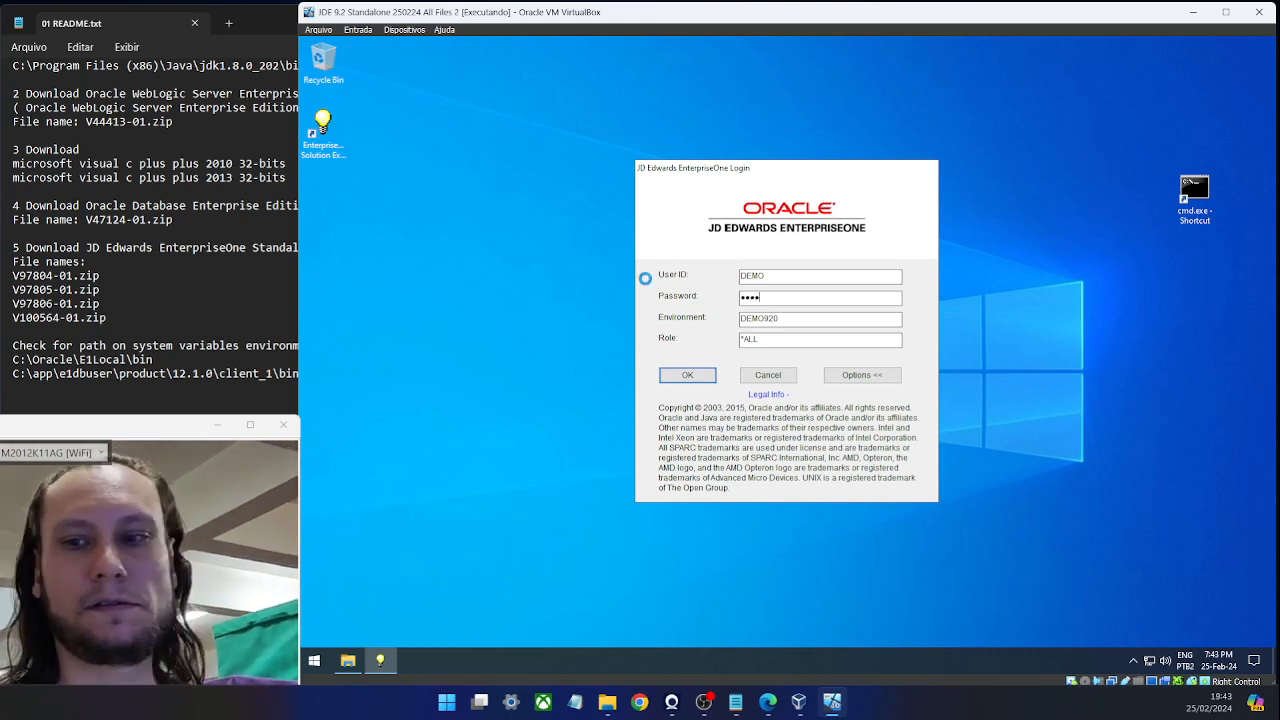
key(Return)
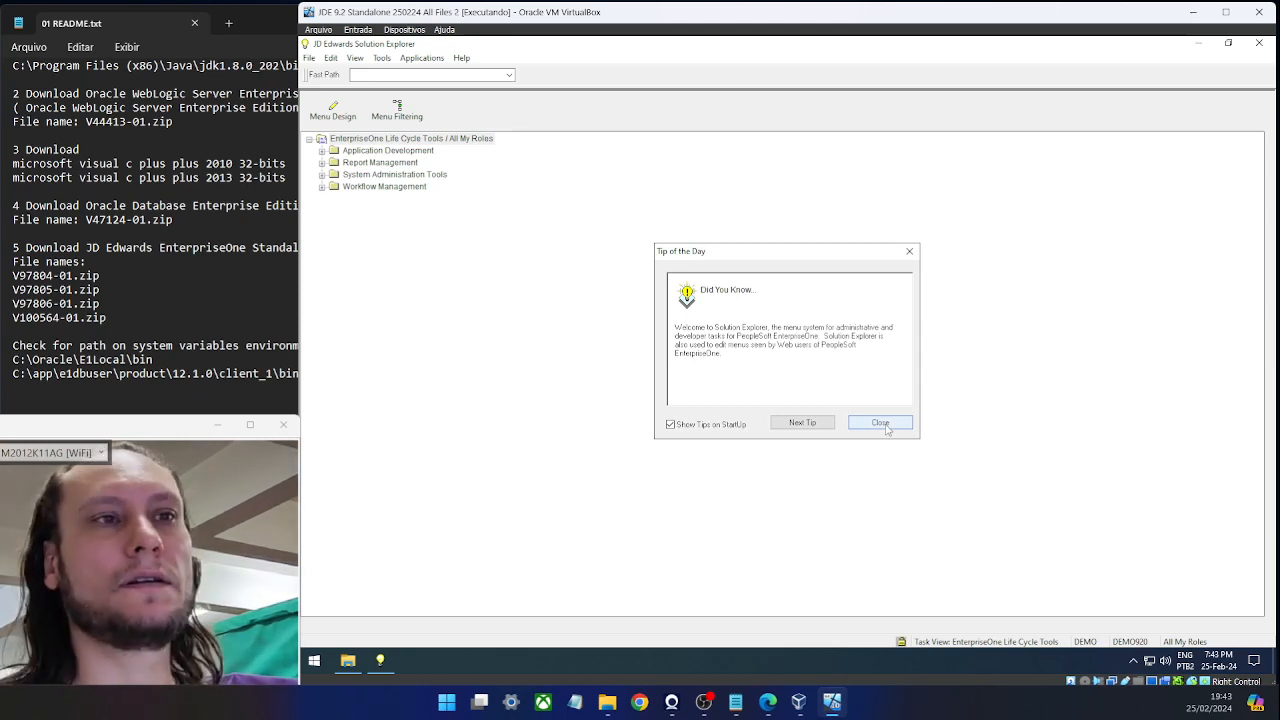
Dismiss Tip of the Day and launch the web client via Tools > EnterpriseOne Menu.
click(880, 424)
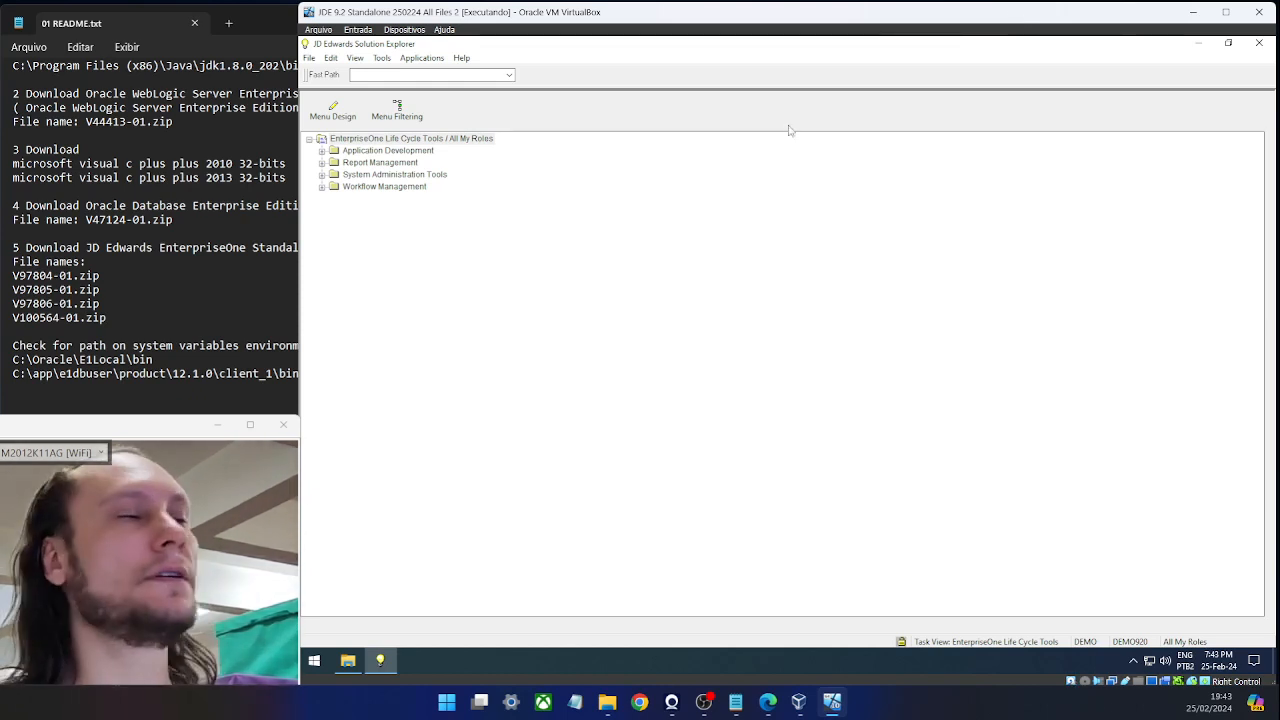
click(461, 75)
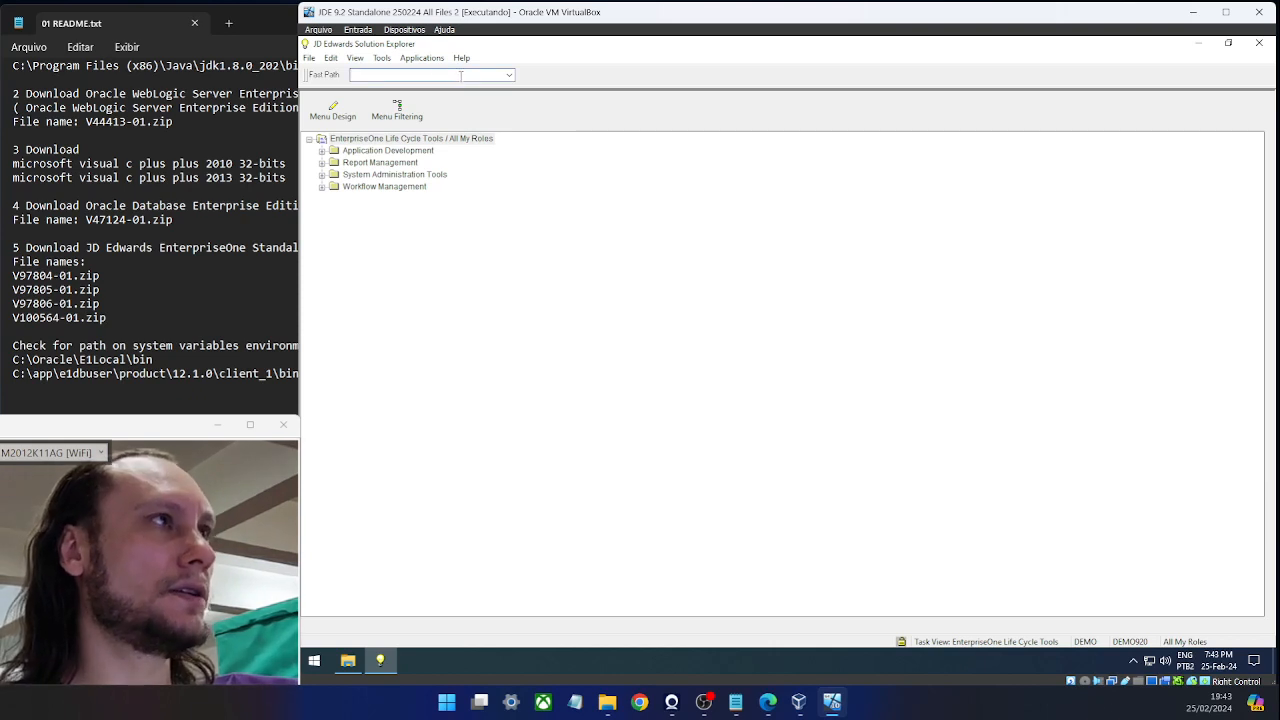
click(381, 57)
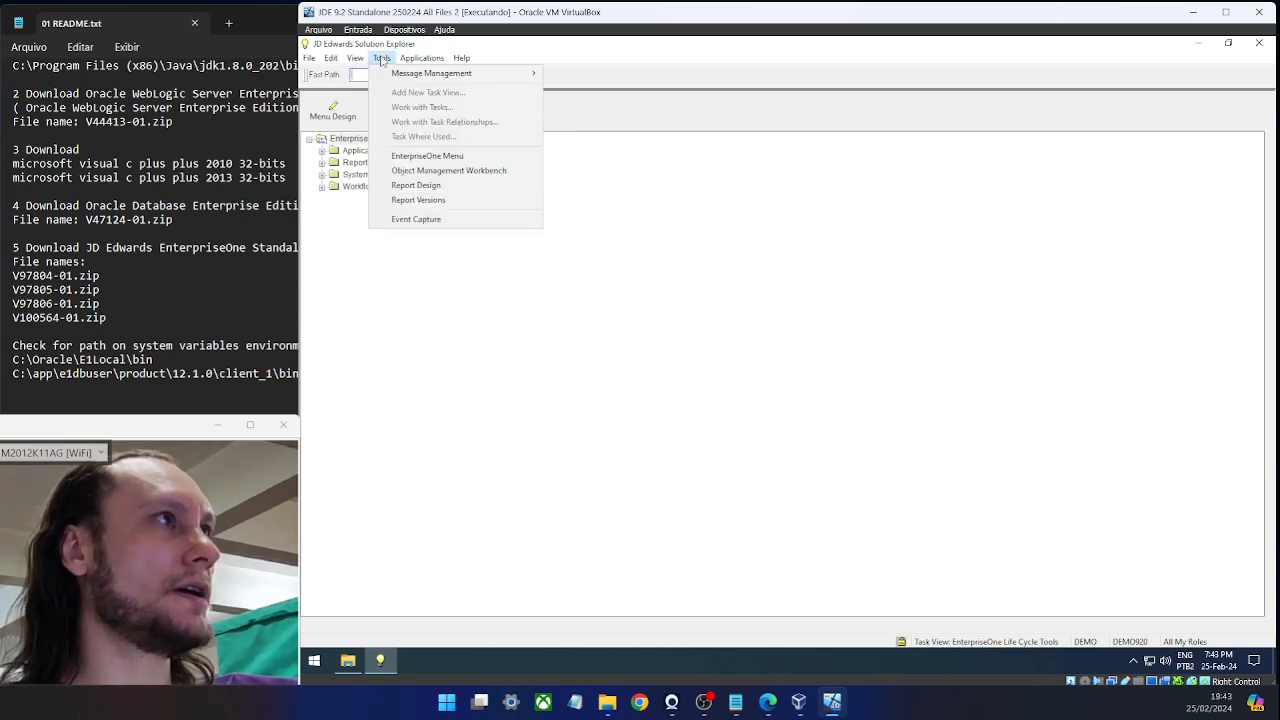
click(436, 158)
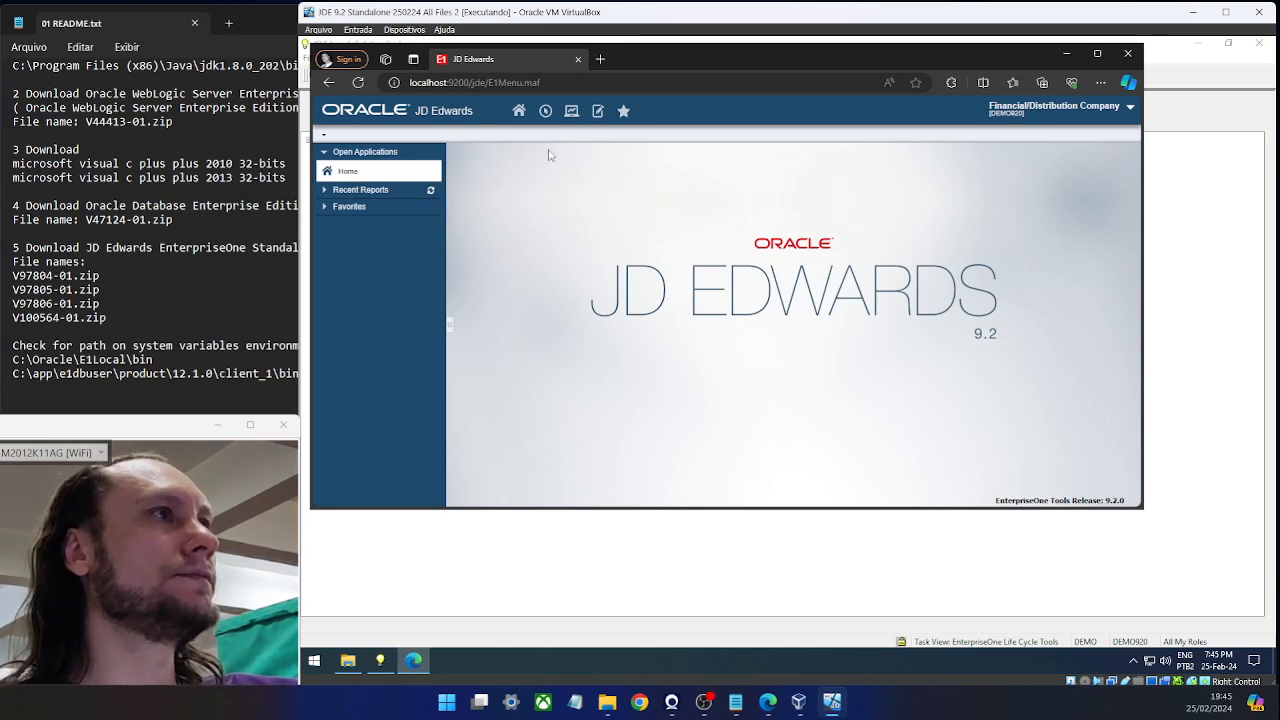
From the Navigator menu, enter P4210 into the Fast Path field.
click(545, 111)
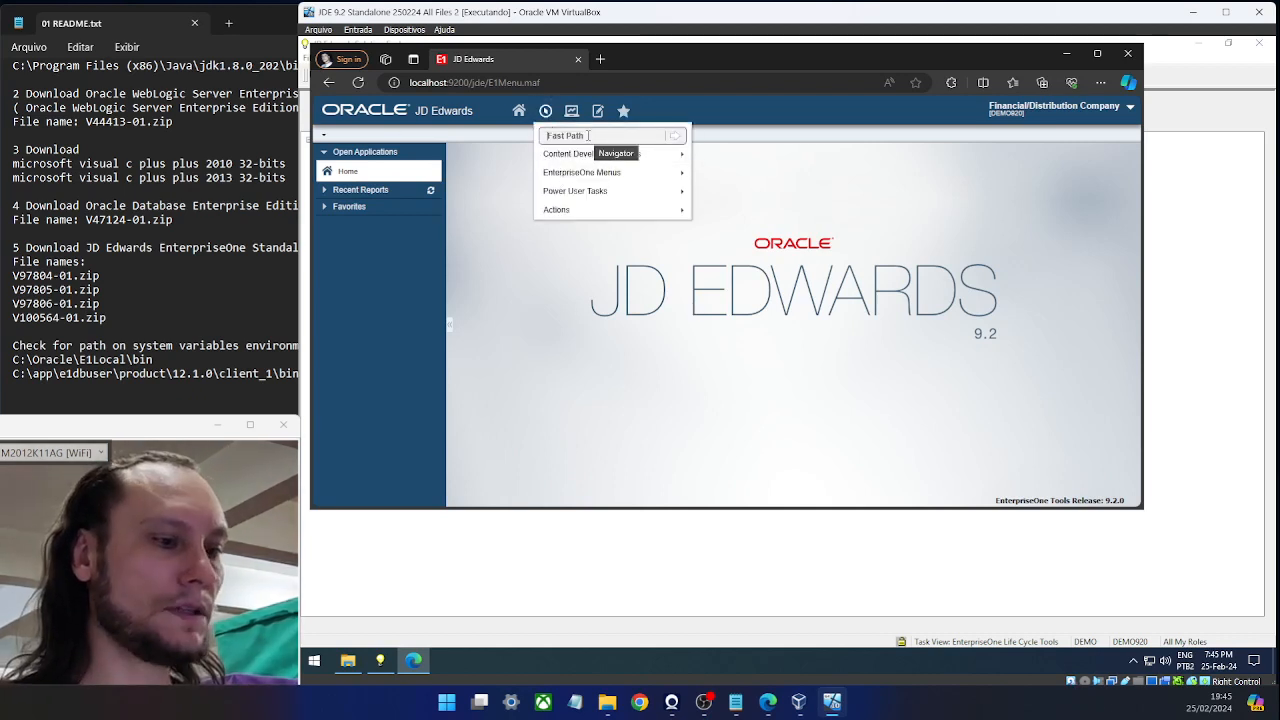
text(O)
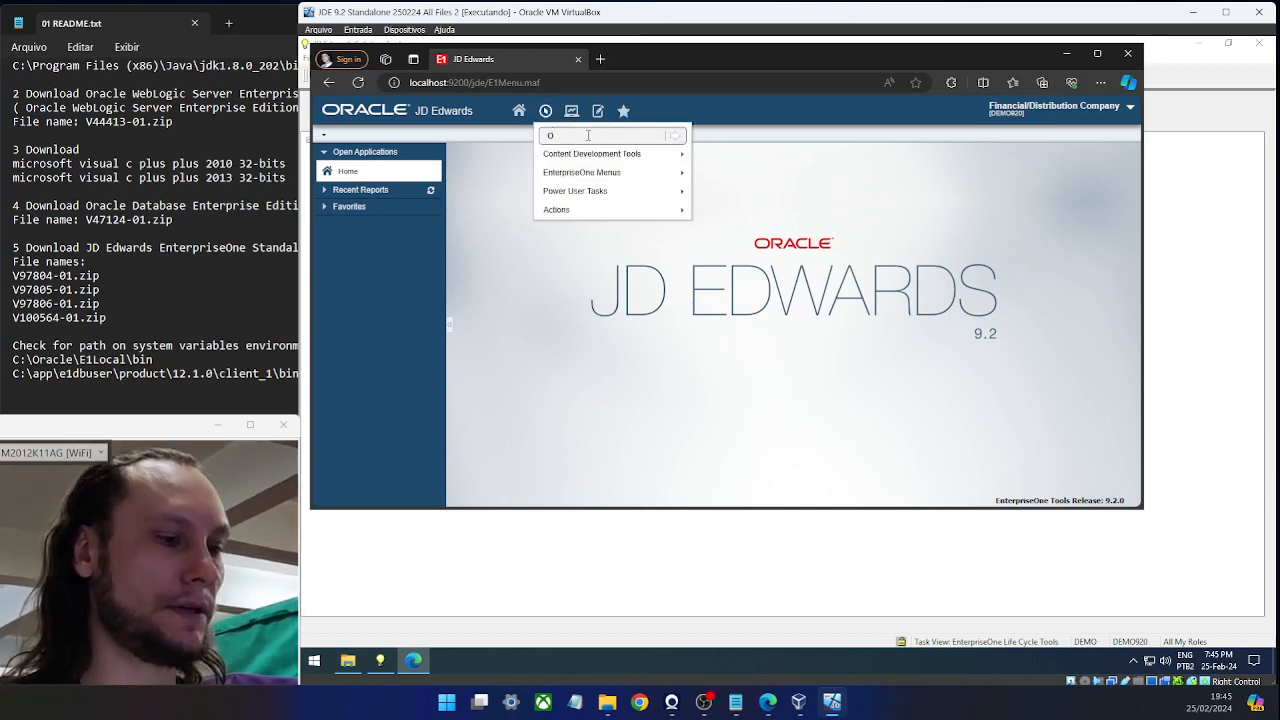
key(BackSpace)
text(P4)
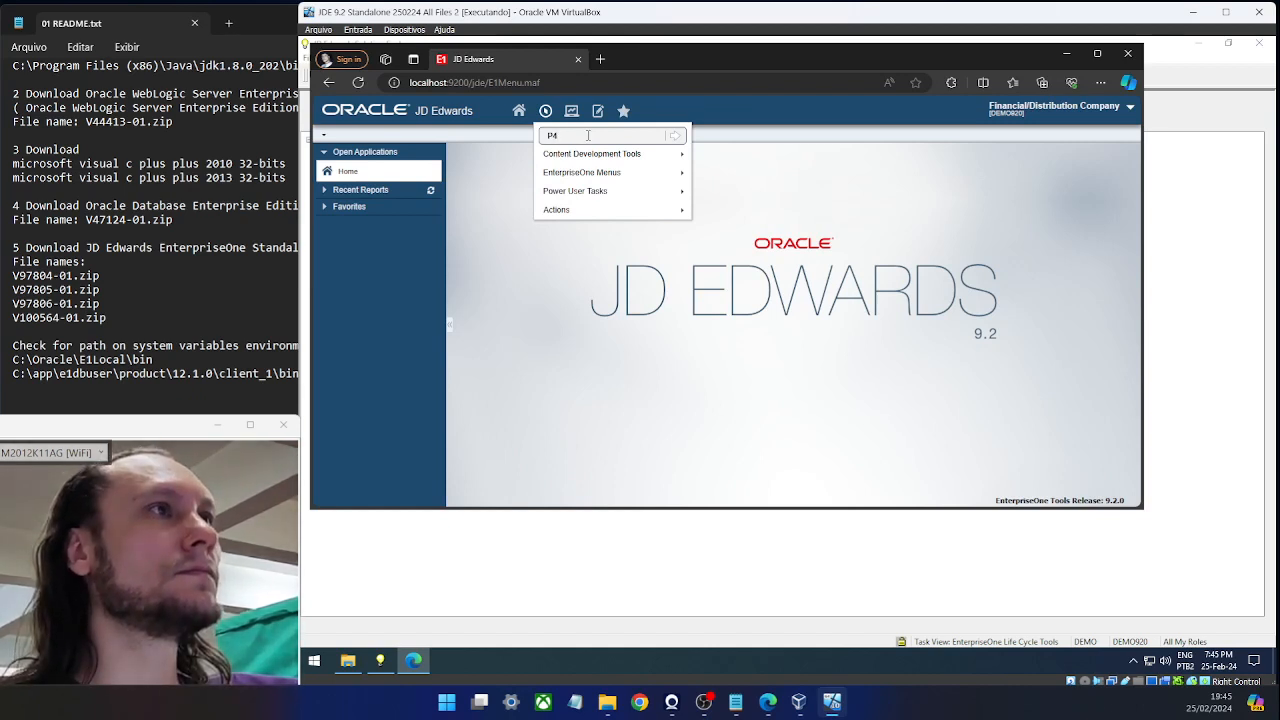
text(2101)
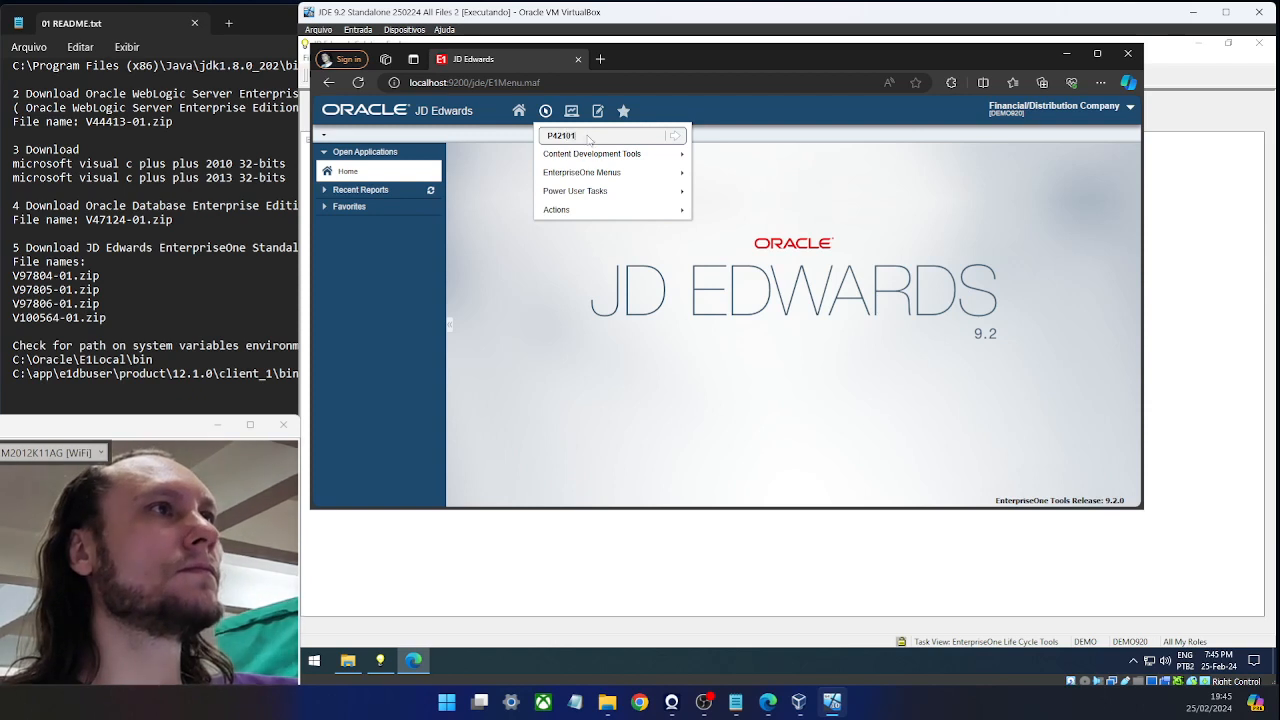
Launch P42101 from Fast Path, check its Java window, then return to Solution Explorer's fast path.
key(Return)
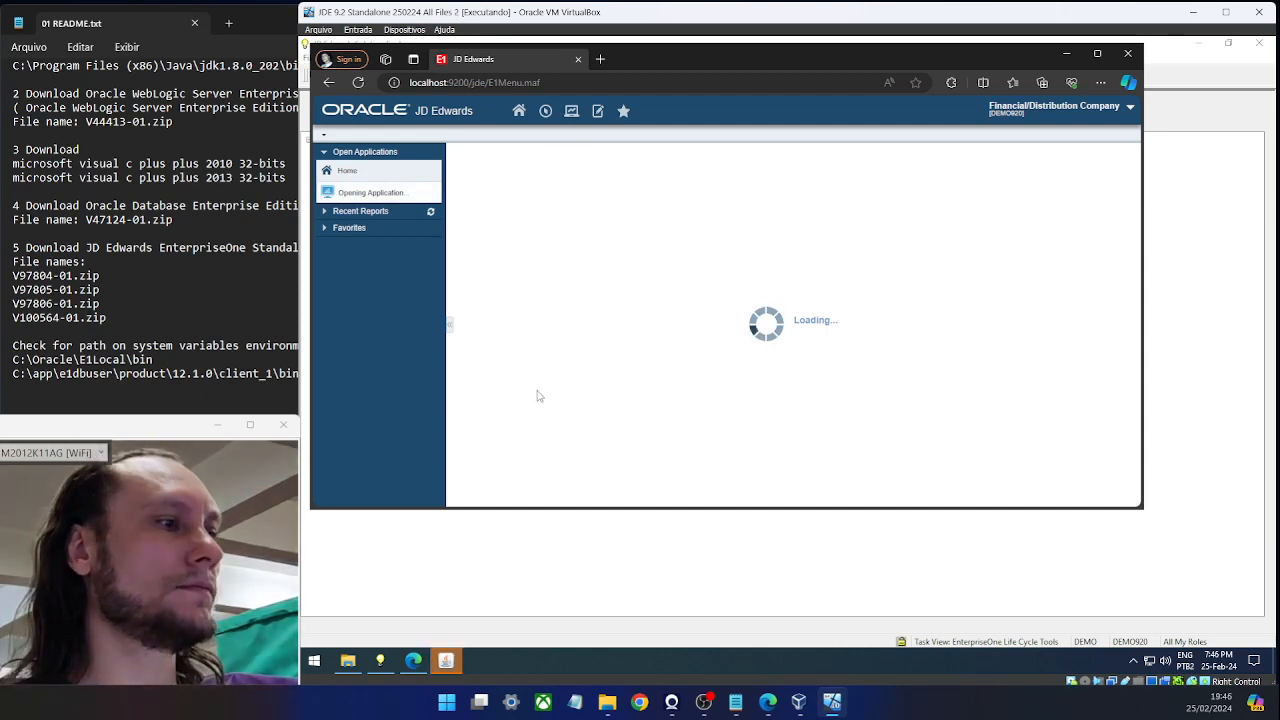
click(447, 662)
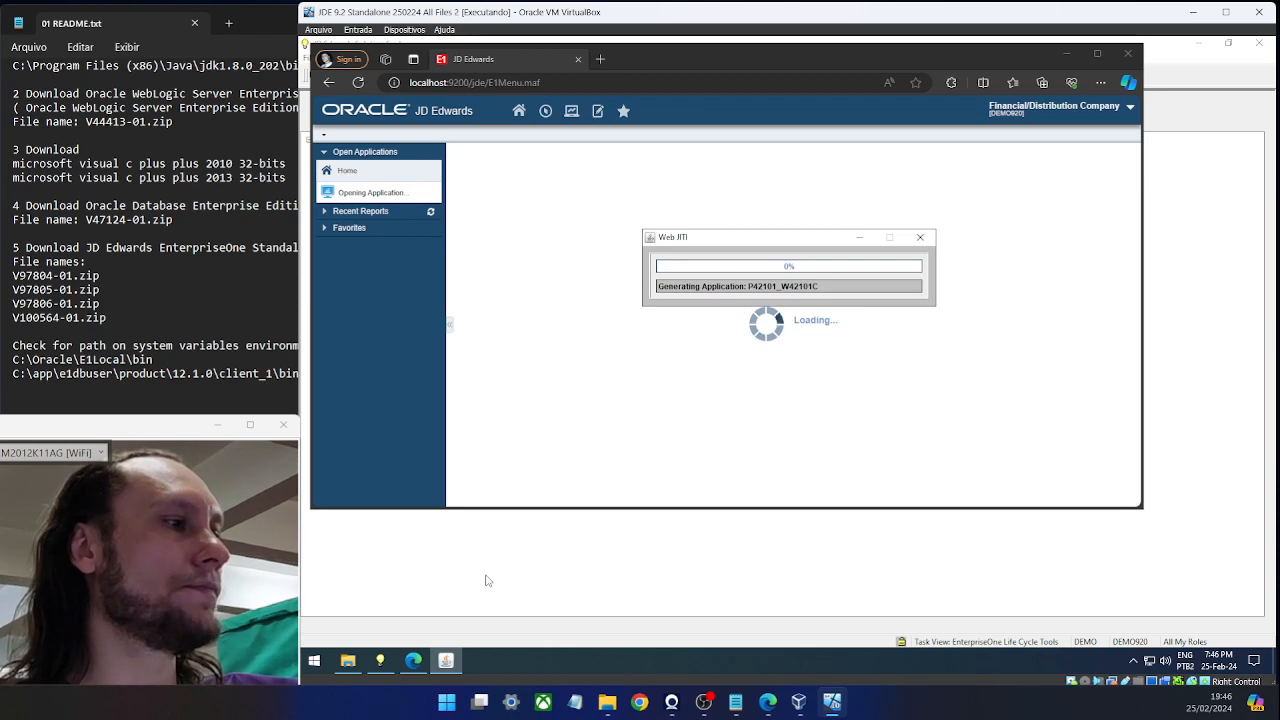
click(382, 660)
click(416, 74)
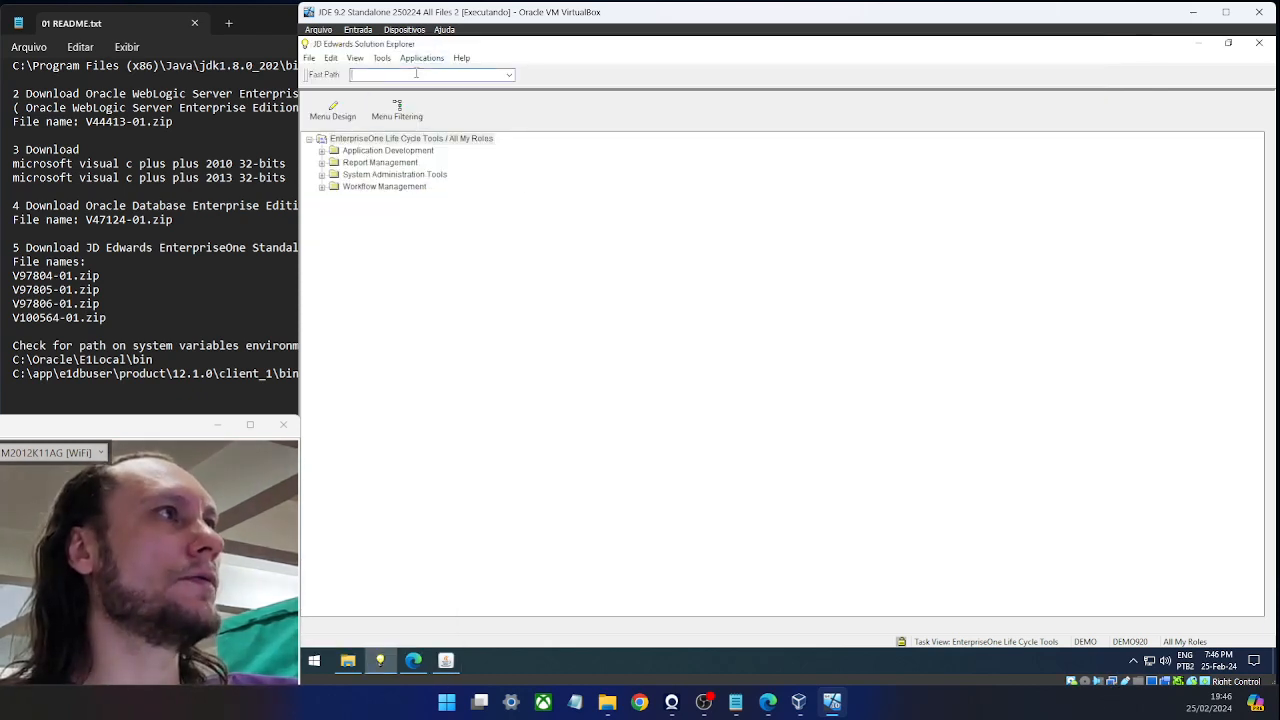
Enter OMW as the Solution Explorer fast path to launch Object Management Workbench.
text(WM)
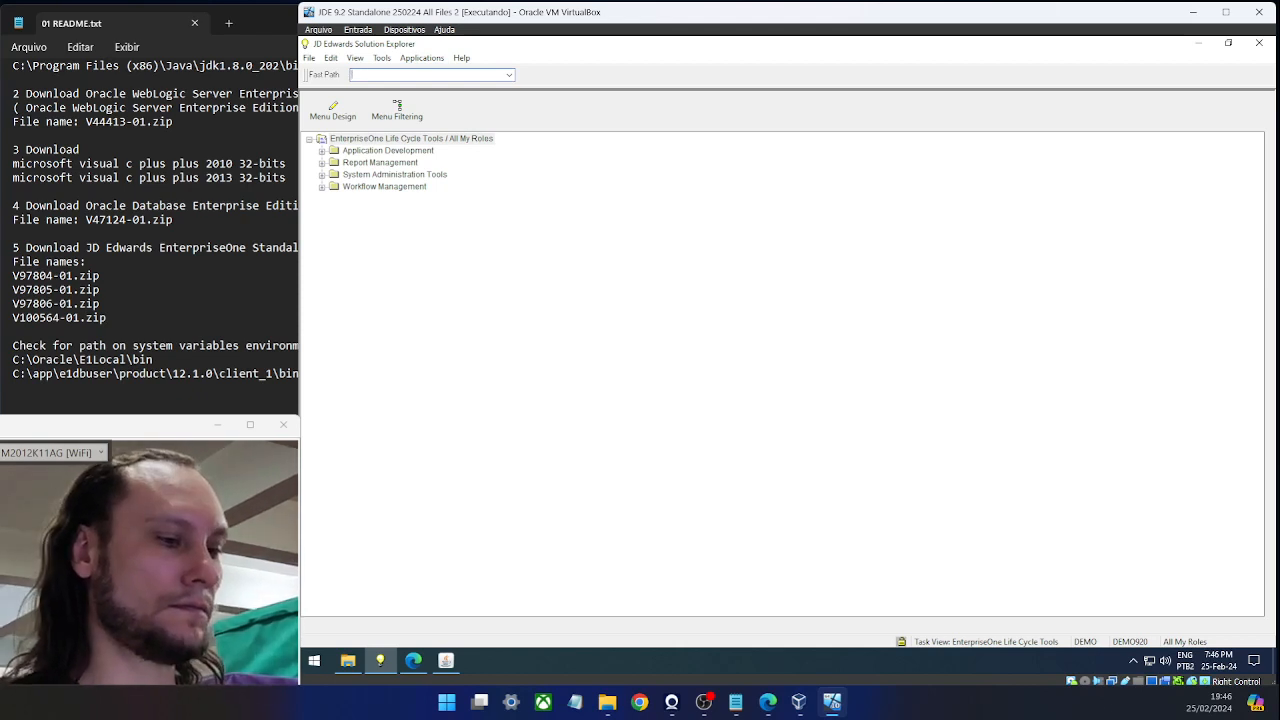
text(W)
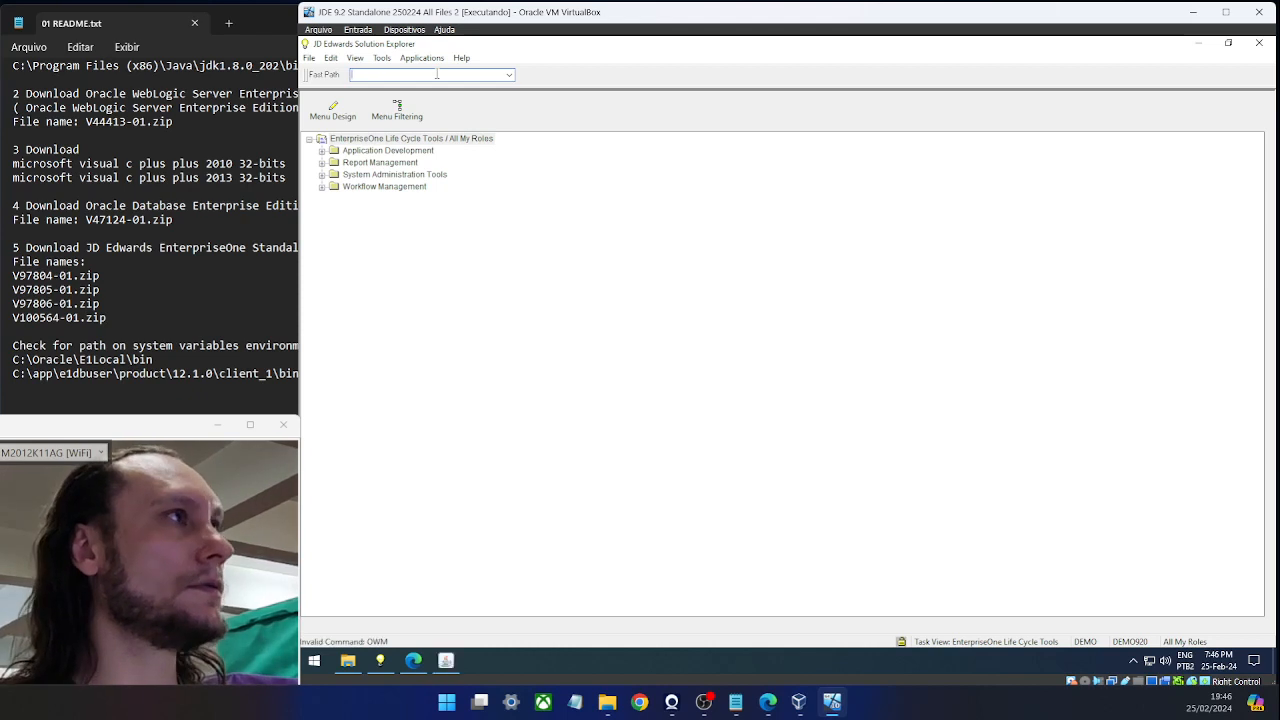
text(OMW)
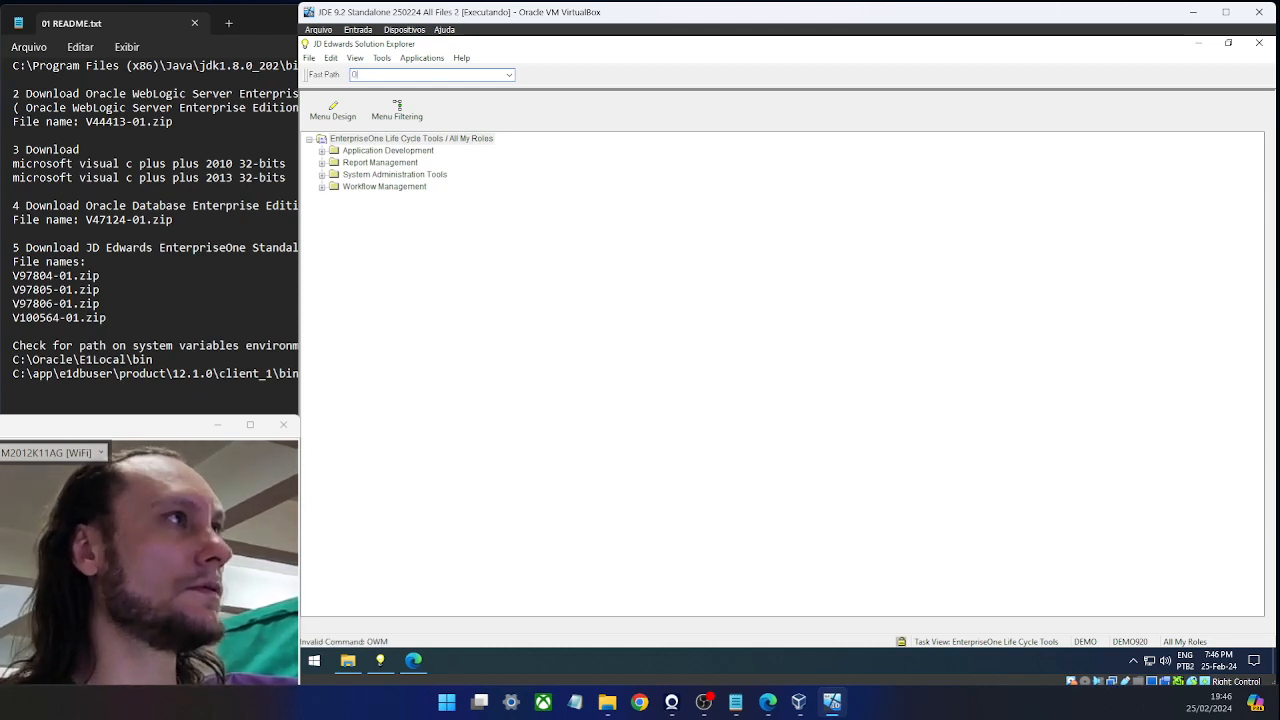
key(Return)
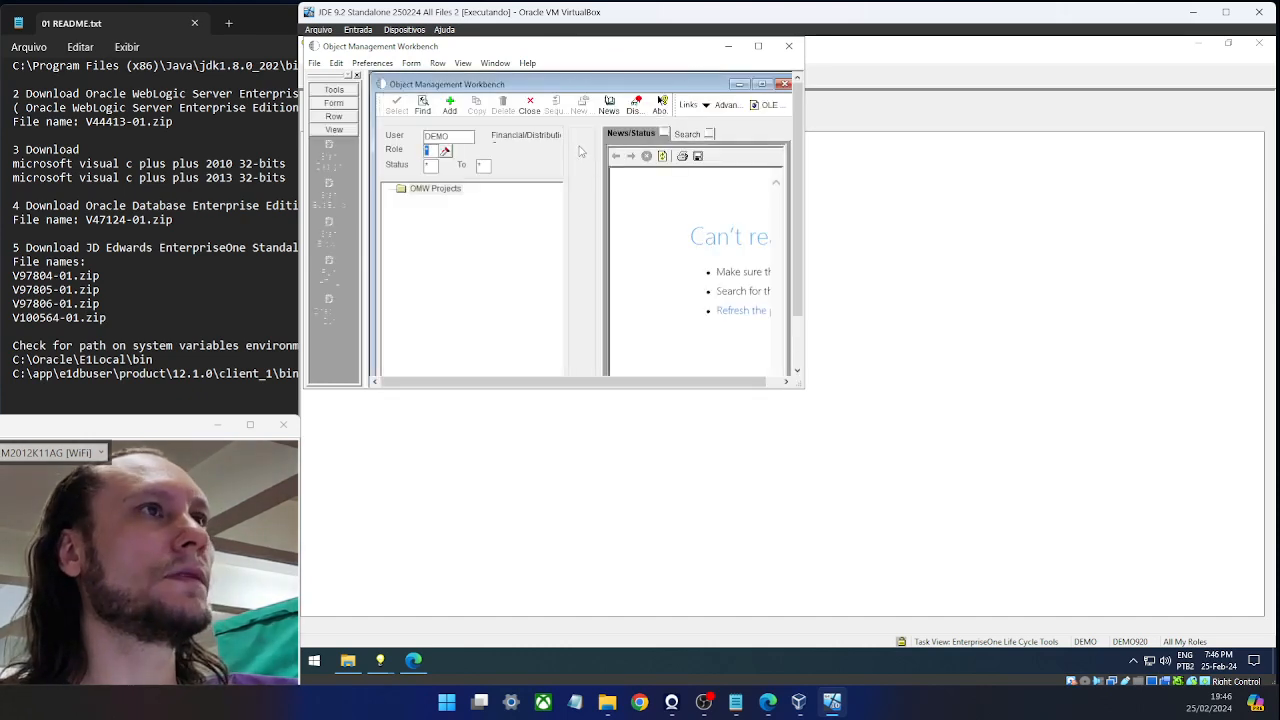
Maximize the workbench and list the user's OMW projects under OMW Projects.
click(761, 84)
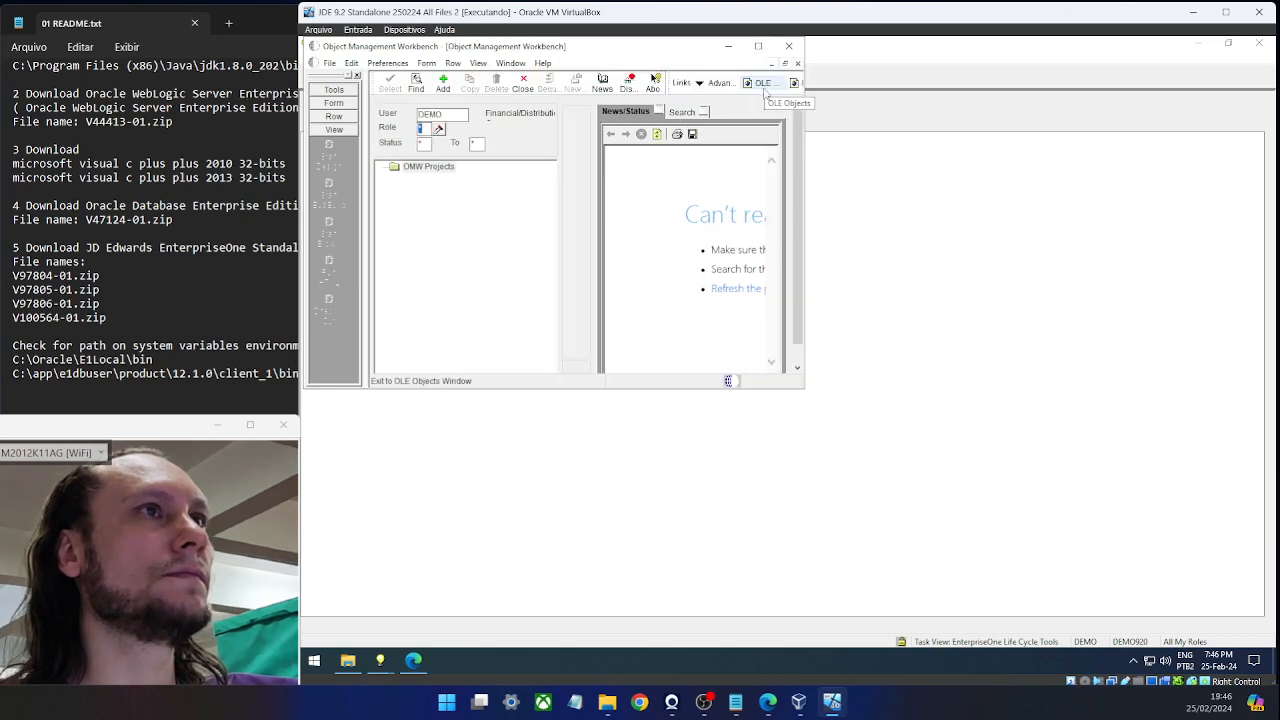
click(430, 167)
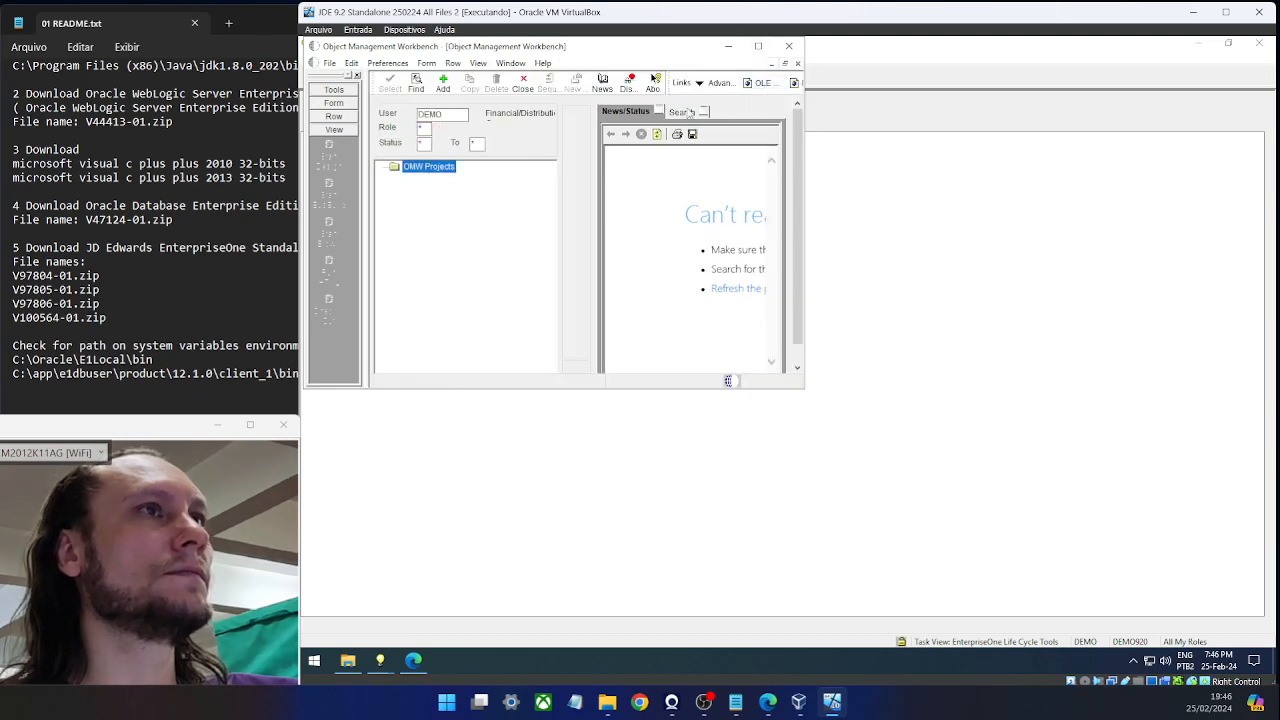
click(686, 112)
click(632, 112)
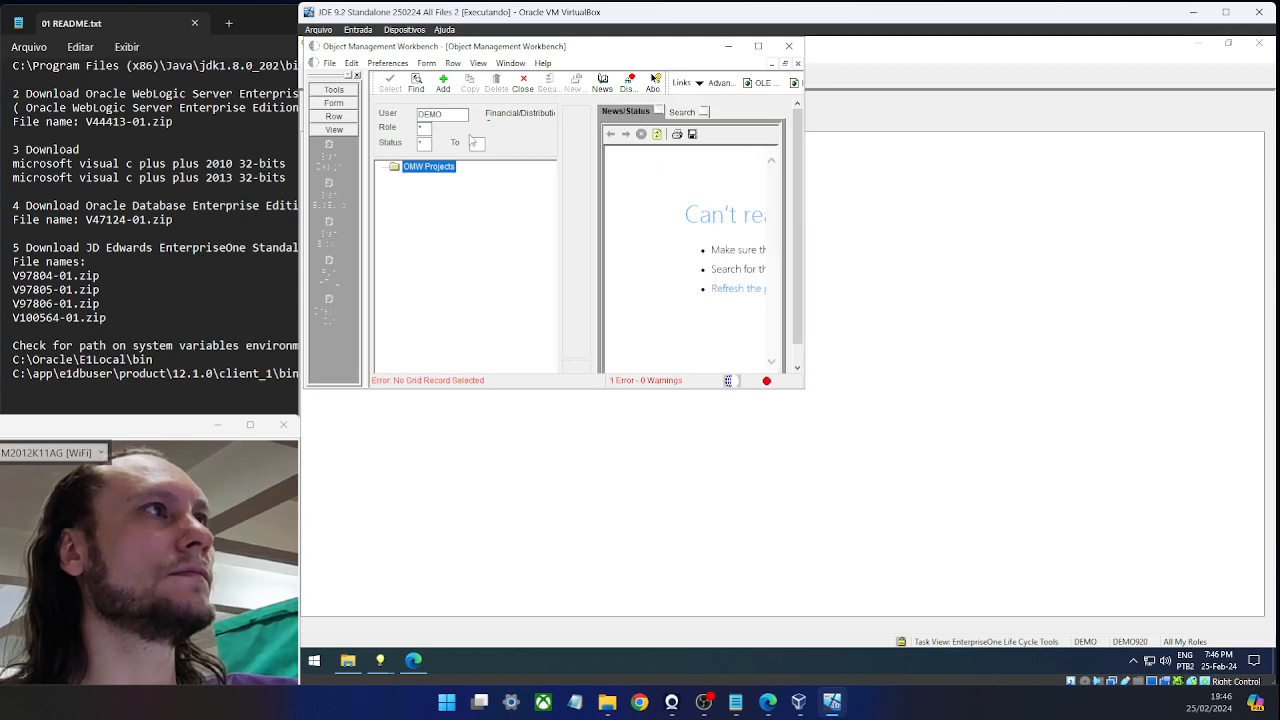
key(ctrl+i)
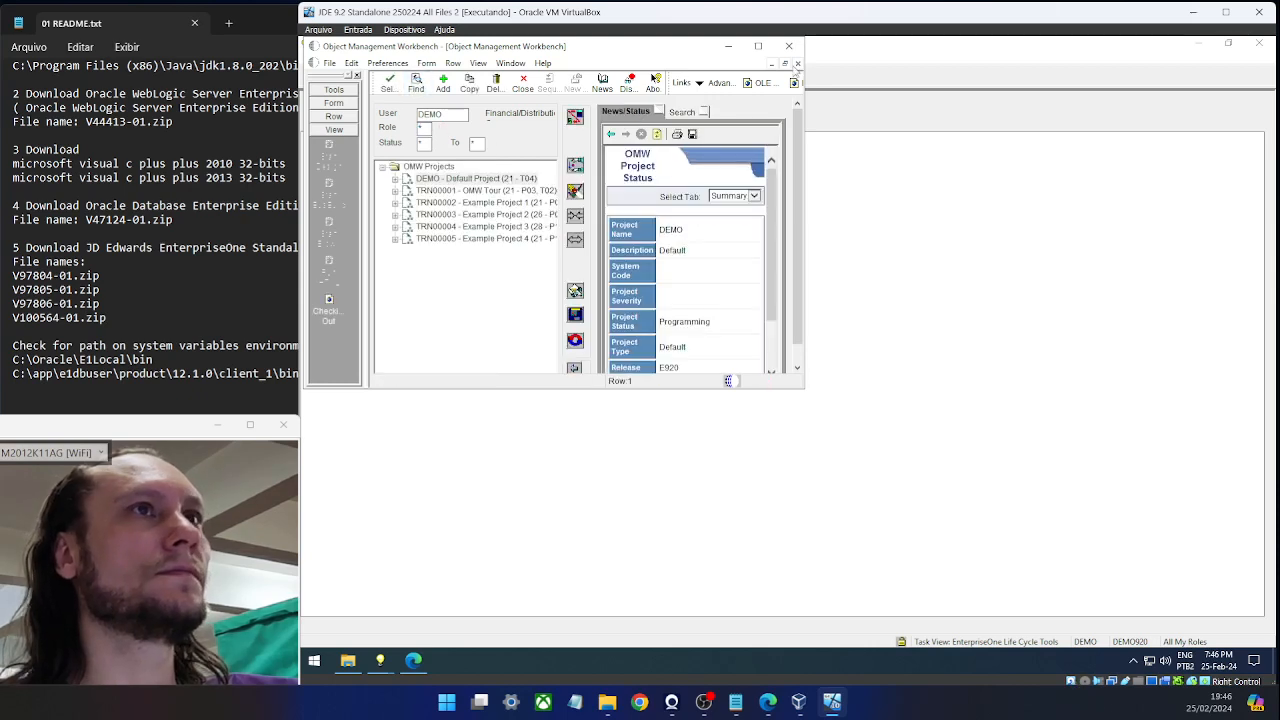
Widen and heighten the Object Management Workbench window, then close the form.
drag(803, 244, 1060, 283)
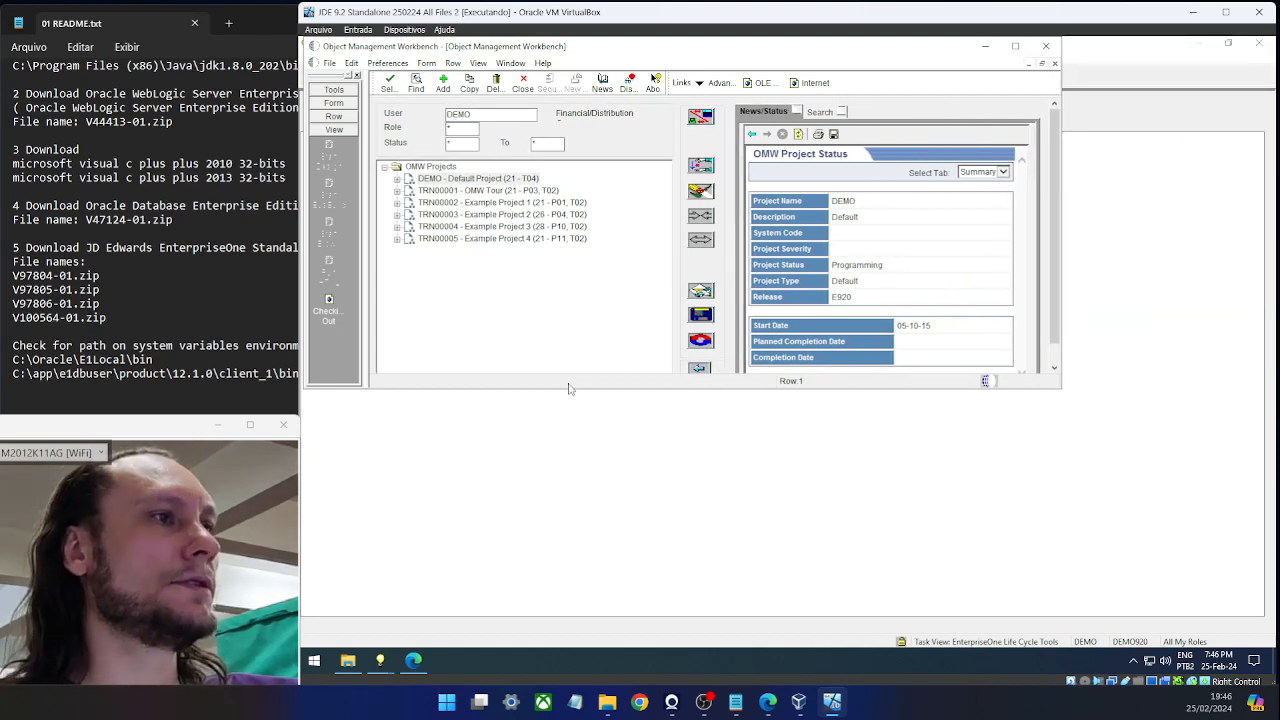
drag(566, 389, 547, 485)
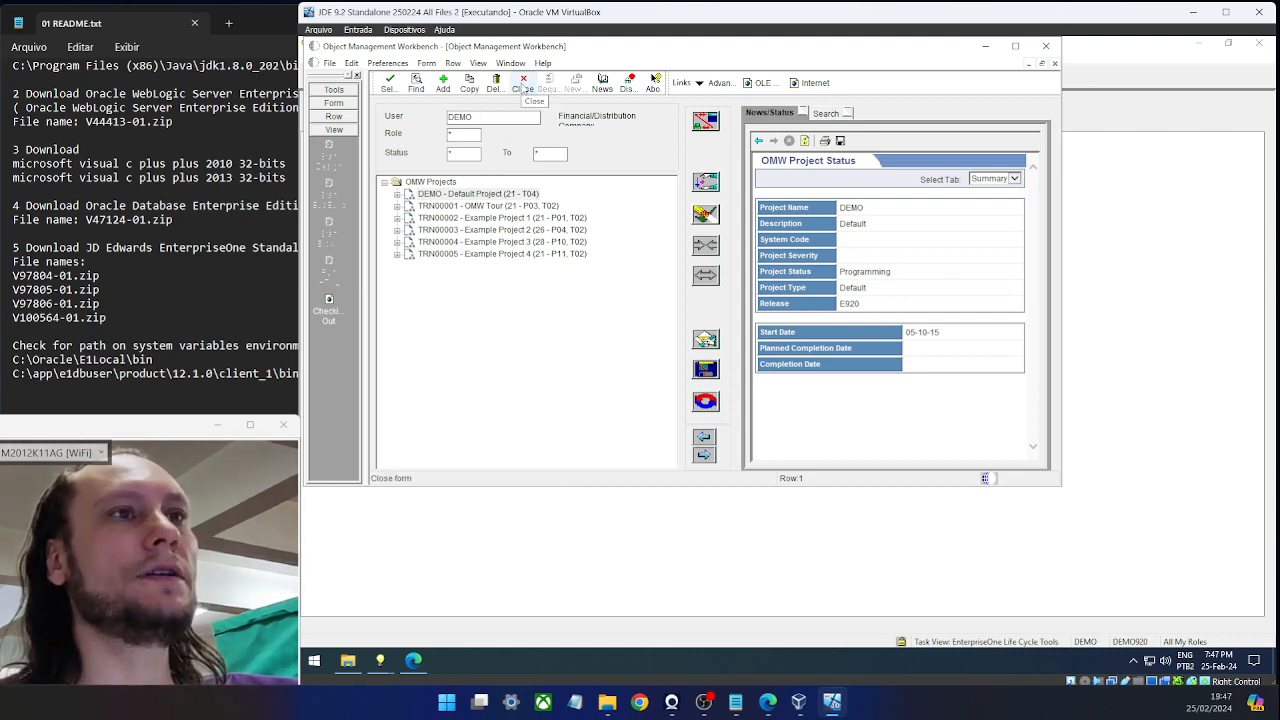
click(525, 88)
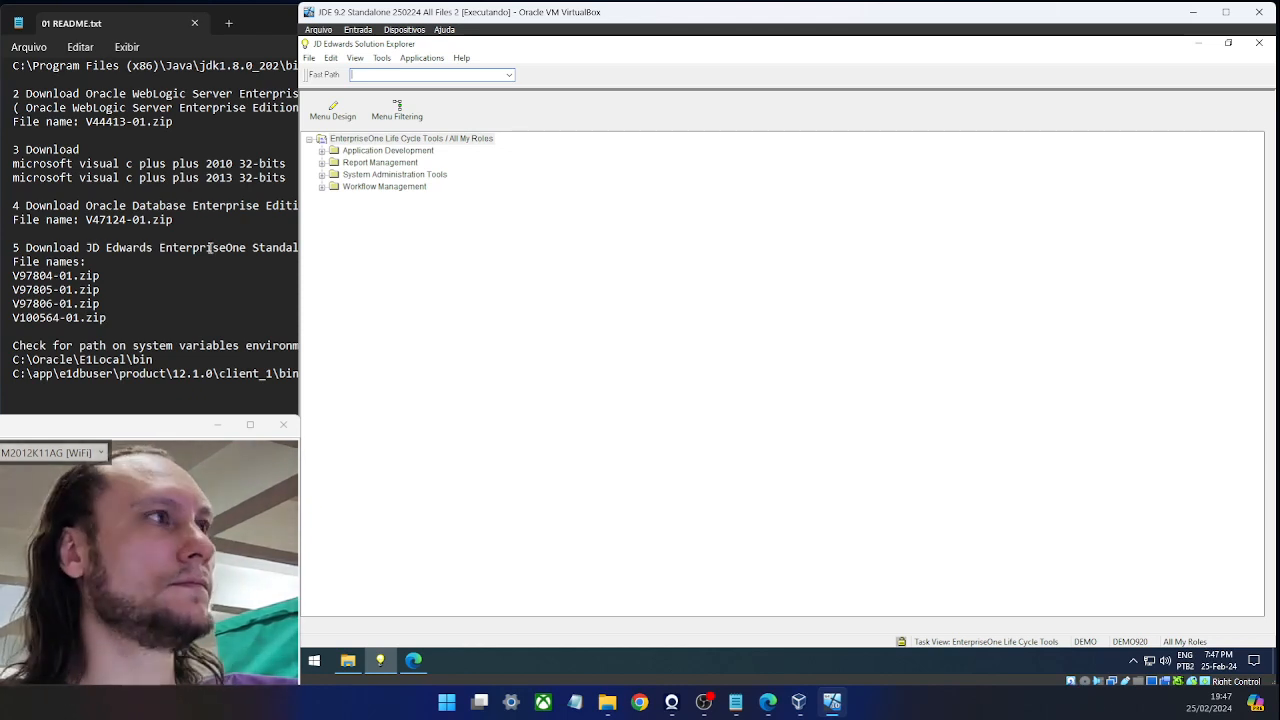
Toggle between Solution Explorer and Edge until Manage Existing Order is in front.
click(414, 661)
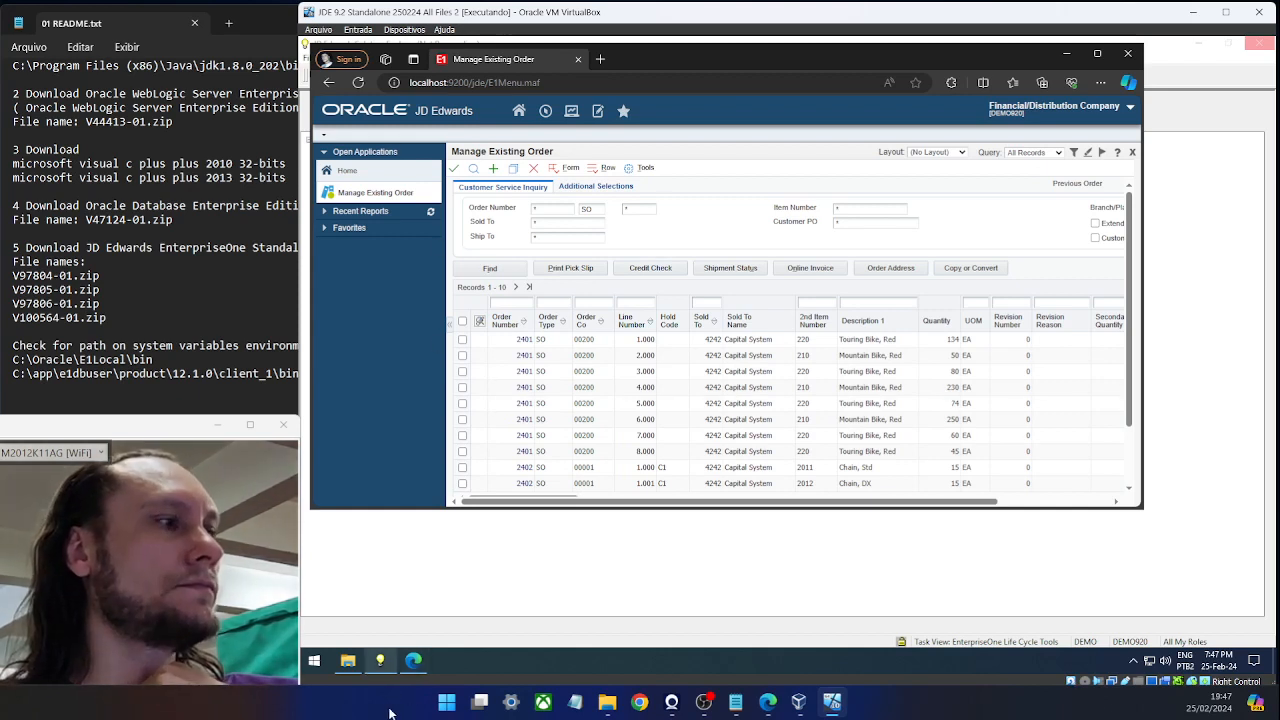
click(377, 661)
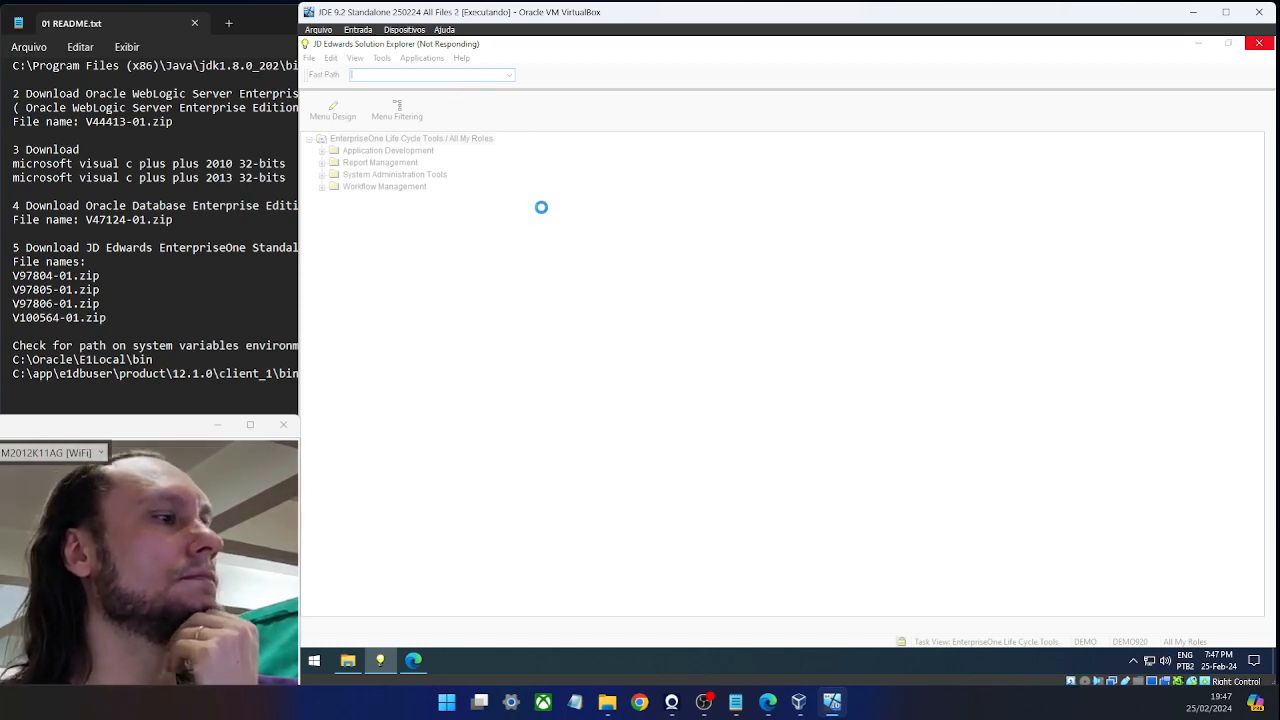
click(386, 658)
click(386, 658)
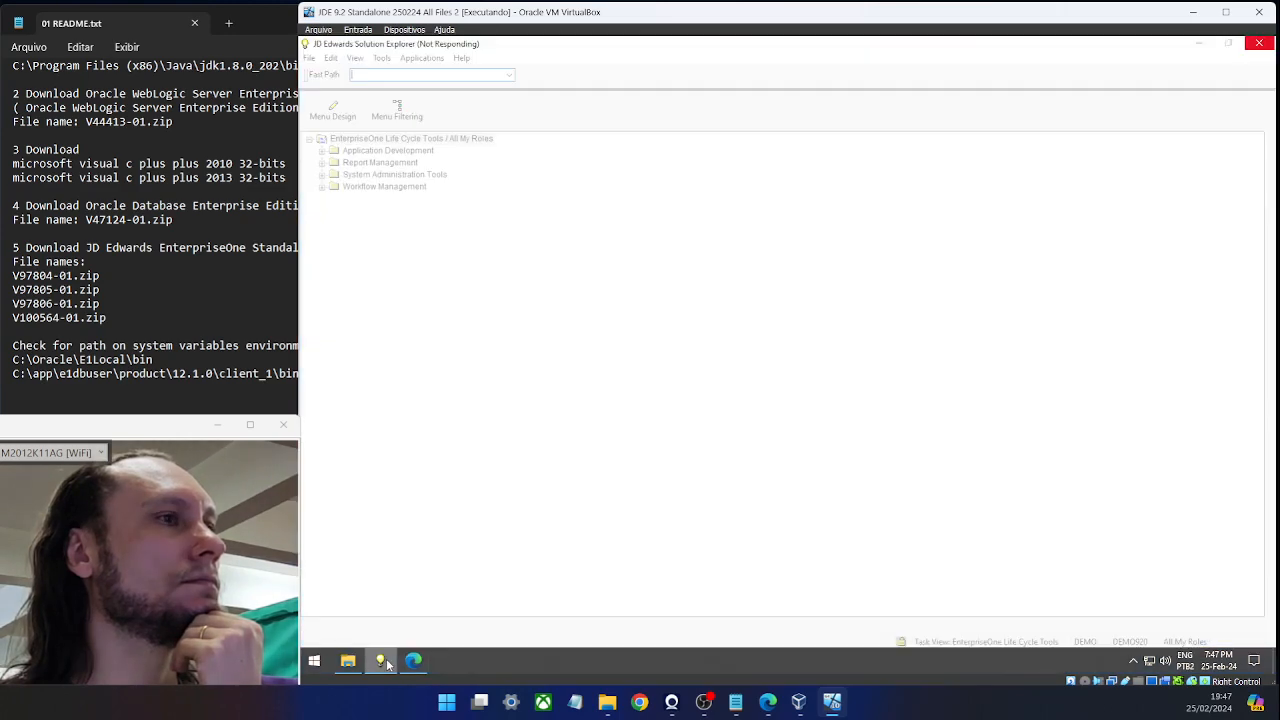
click(386, 658)
click(386, 658)
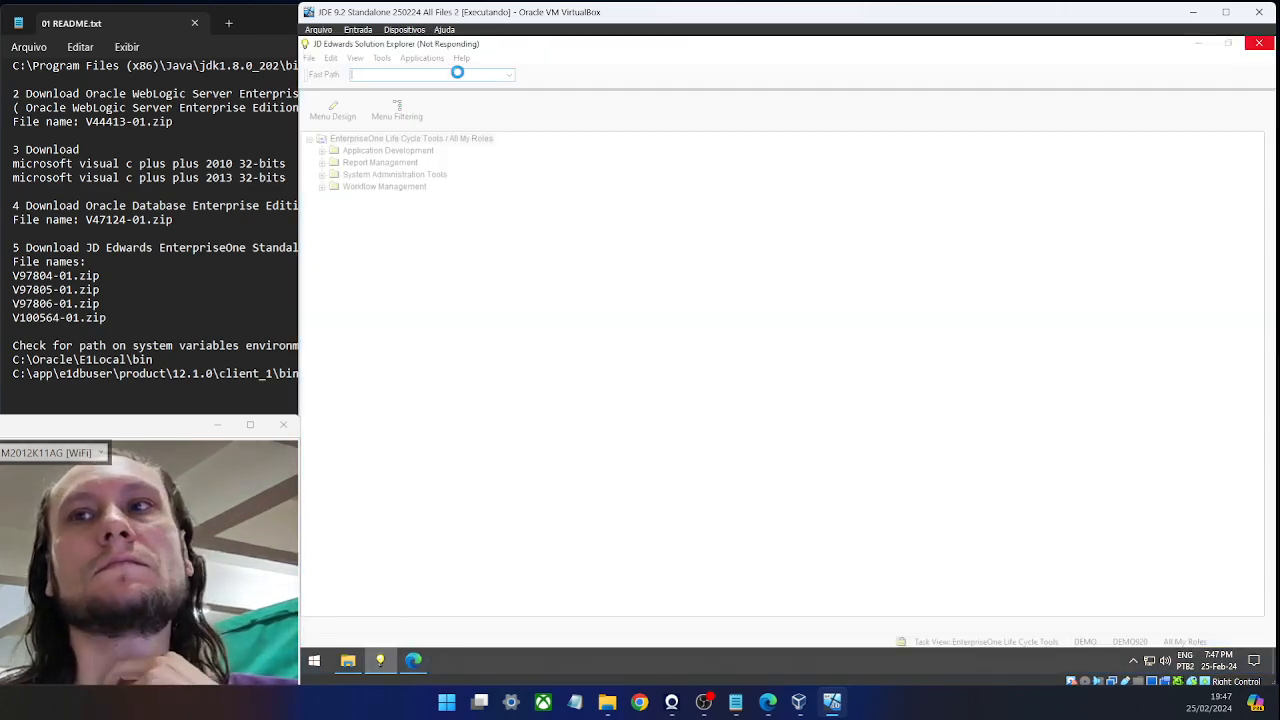
click(413, 660)
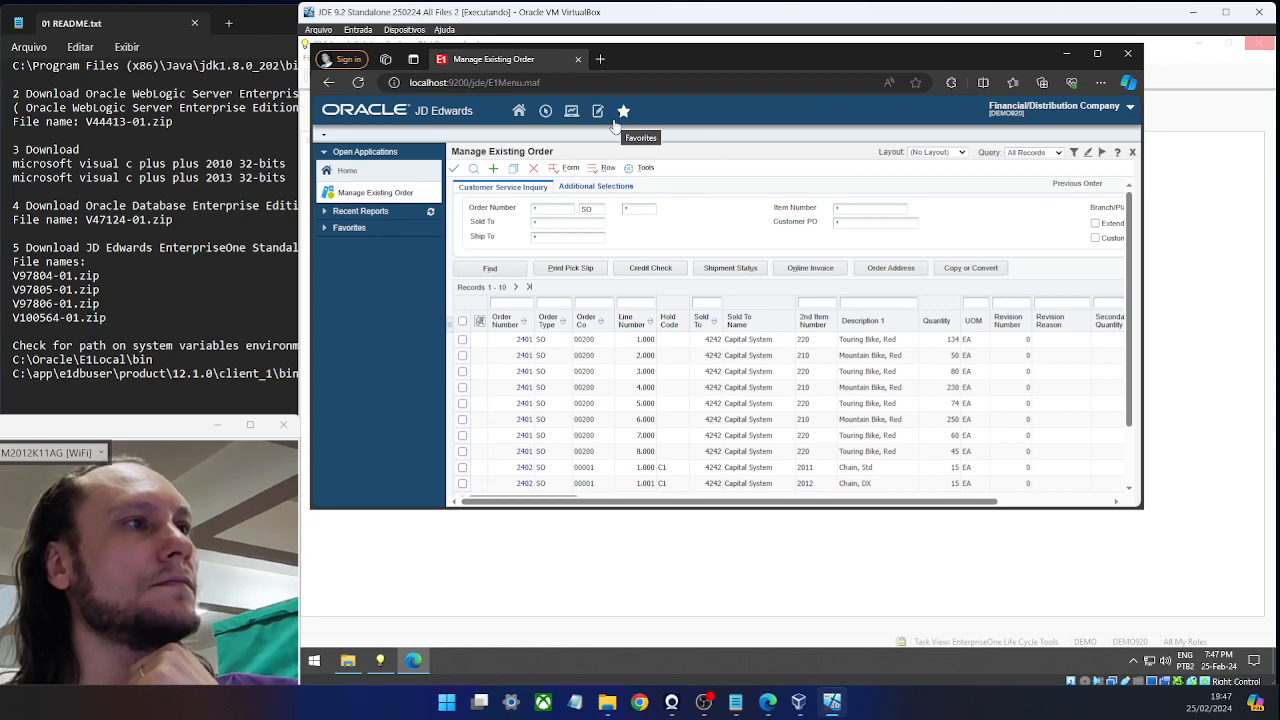
Filter the order grid to order 2401, type SO, company 00200, then switch to Solution Explorer.
click(511, 302)
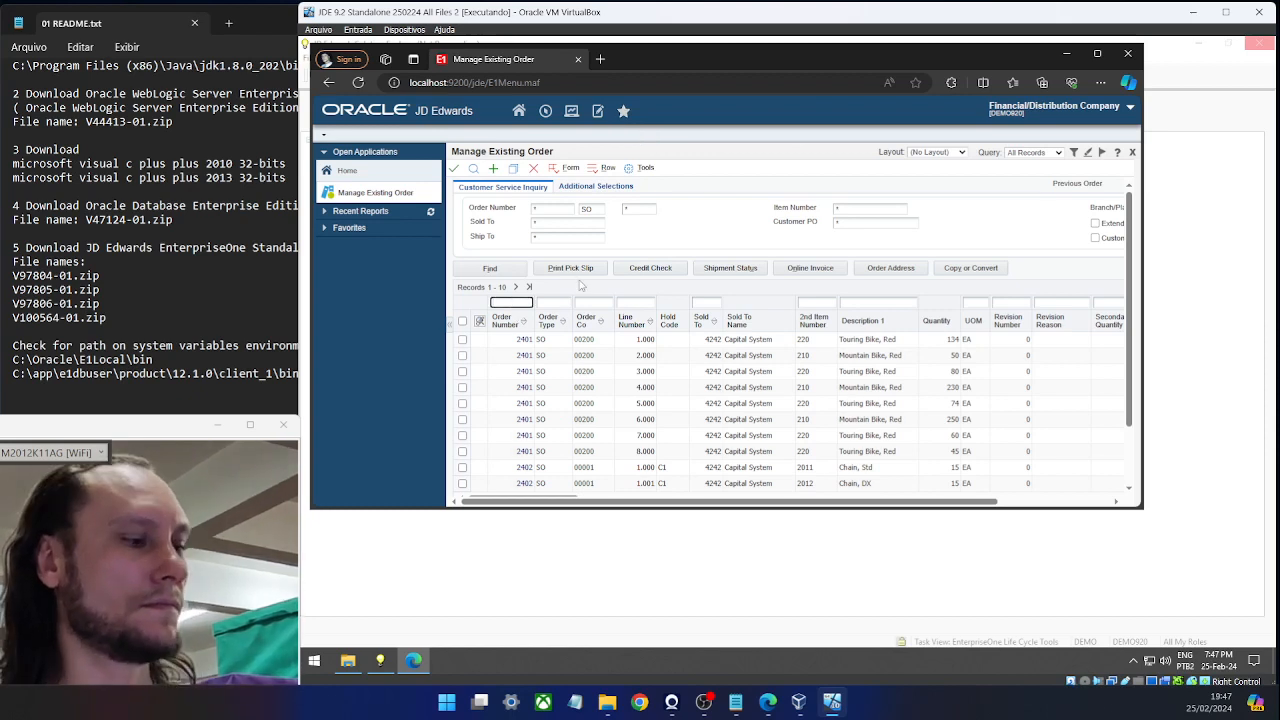
text(2401)
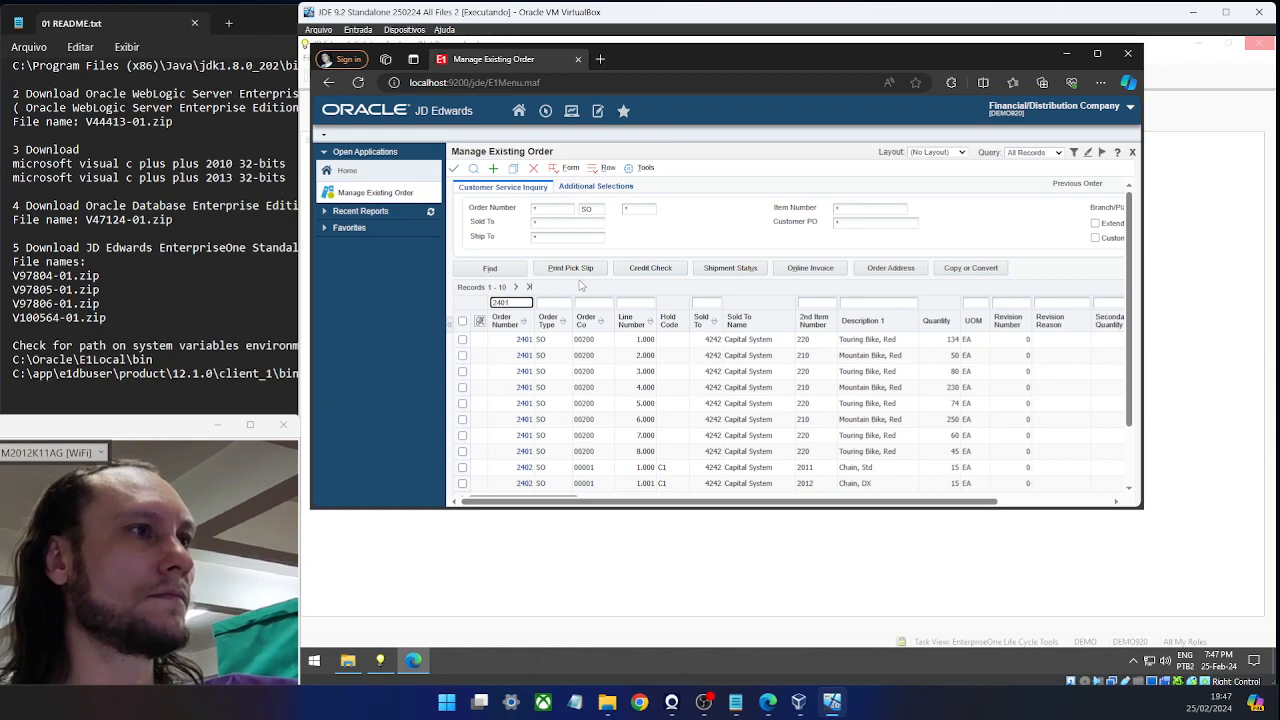
key(Tab)
text(SO)
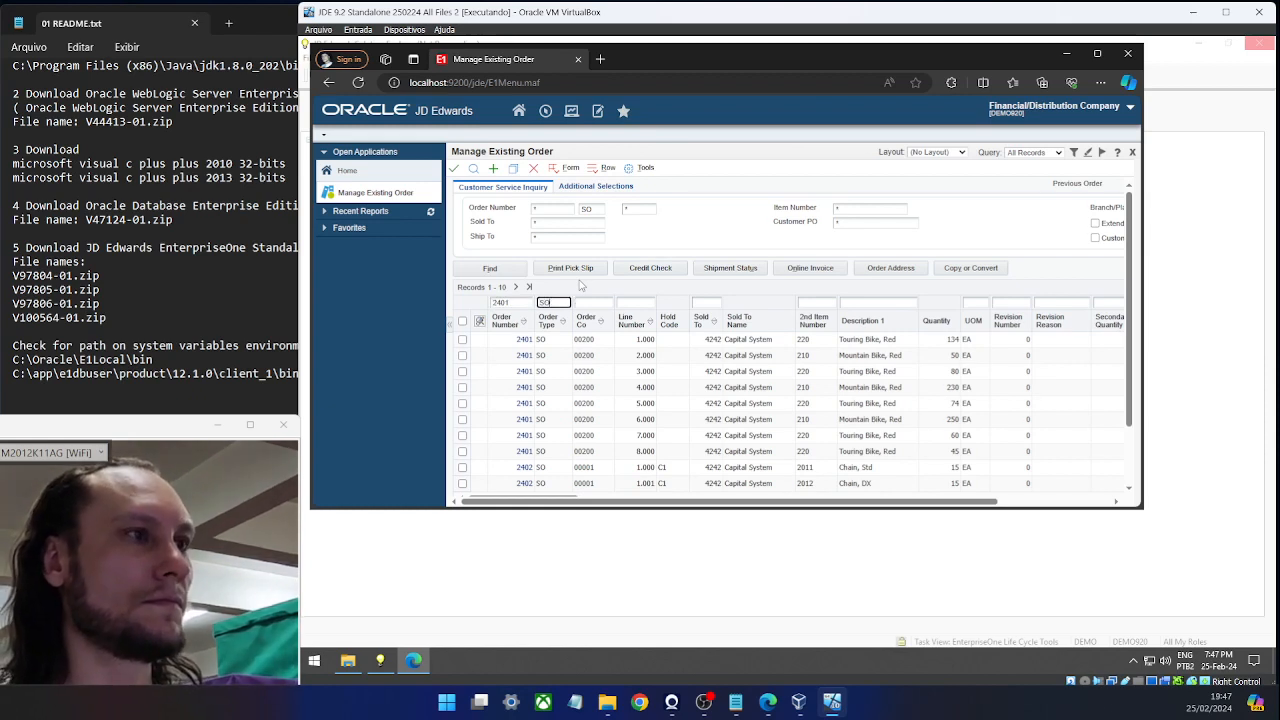
key(Tab)
text(00200)
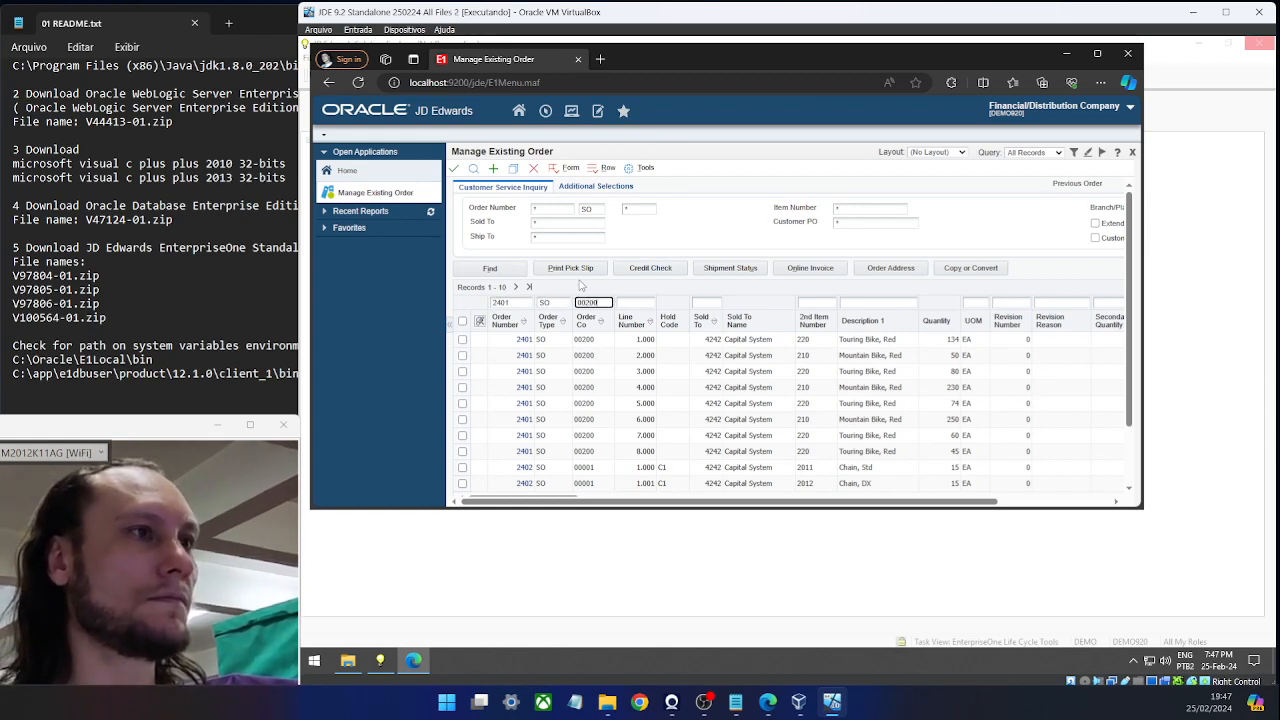
key(Return)
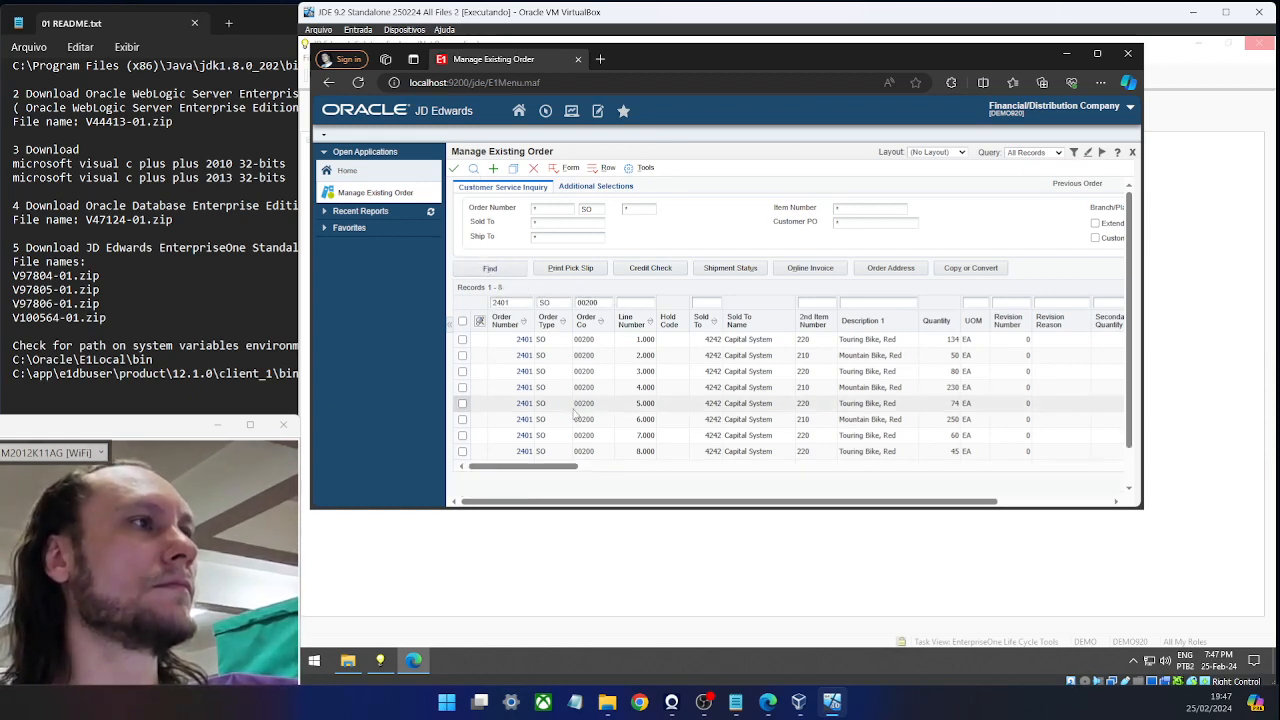
click(380, 660)
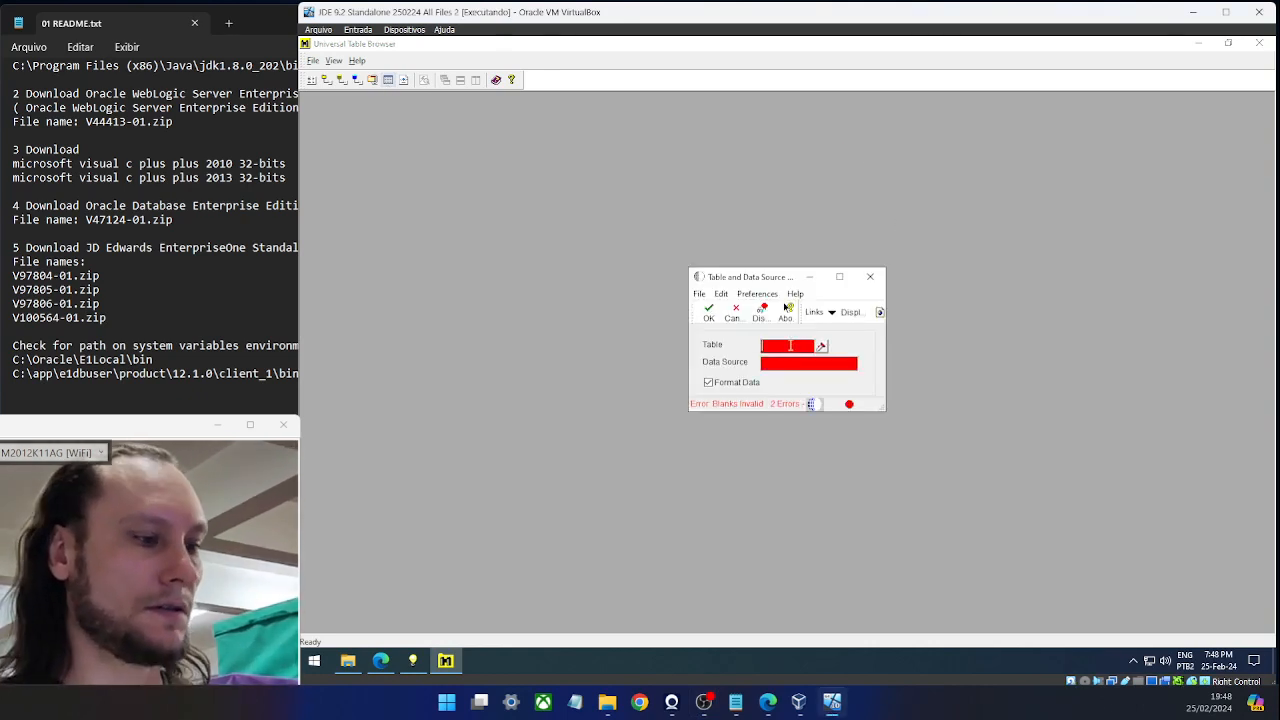
Open table F4211 from Business Data Local in Universal Table Browser, correcting the mistyped F42111.
text(F)
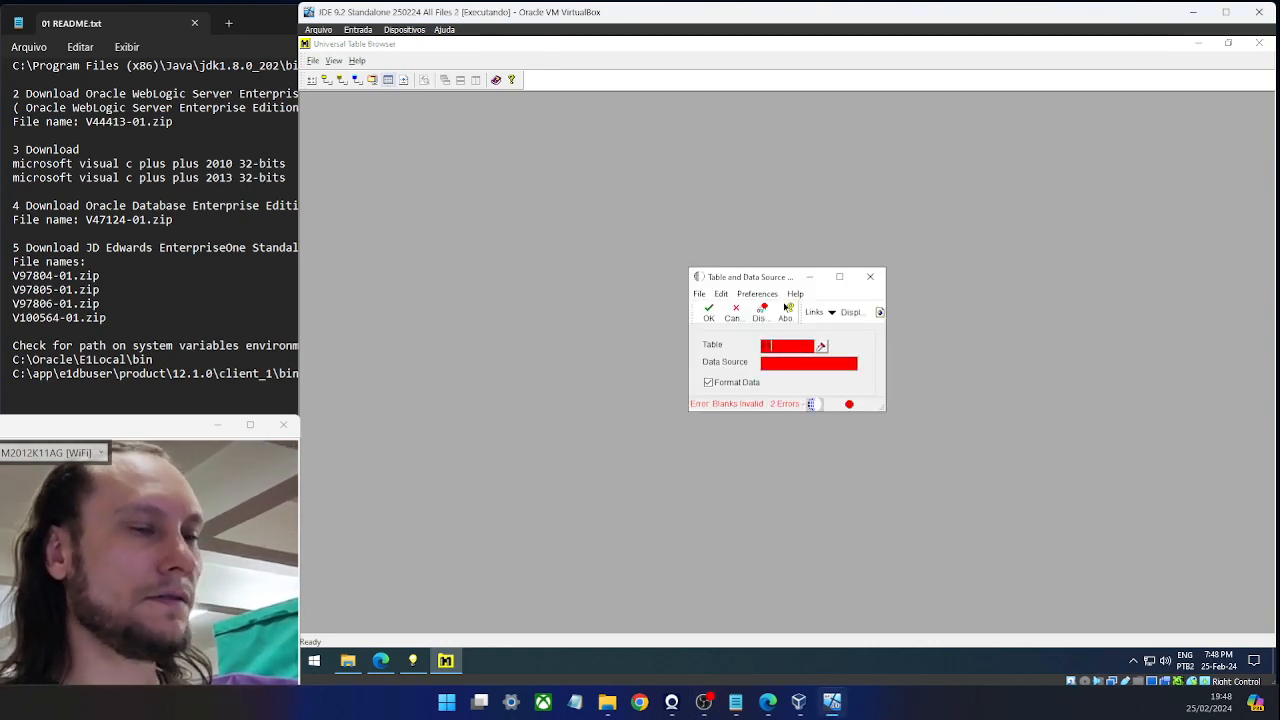
text(42111)
key(Tab)
double_click(804, 349)
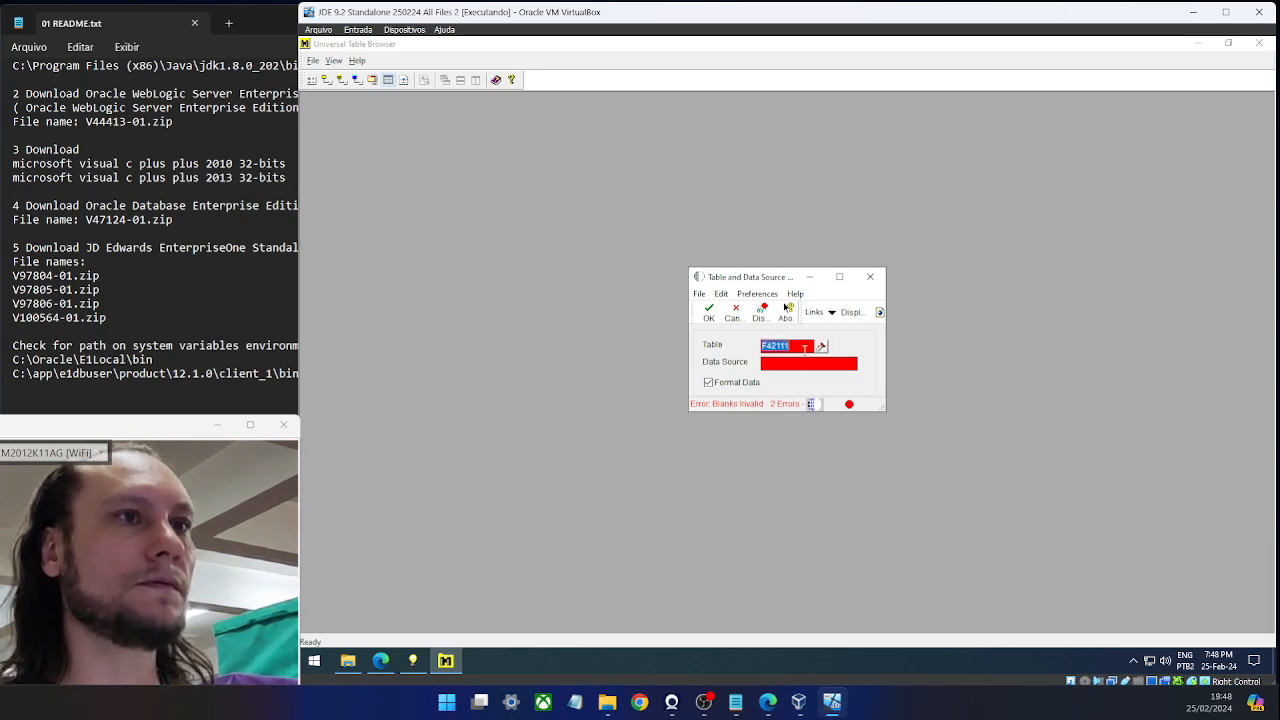
text(F4211)
key(Tab)
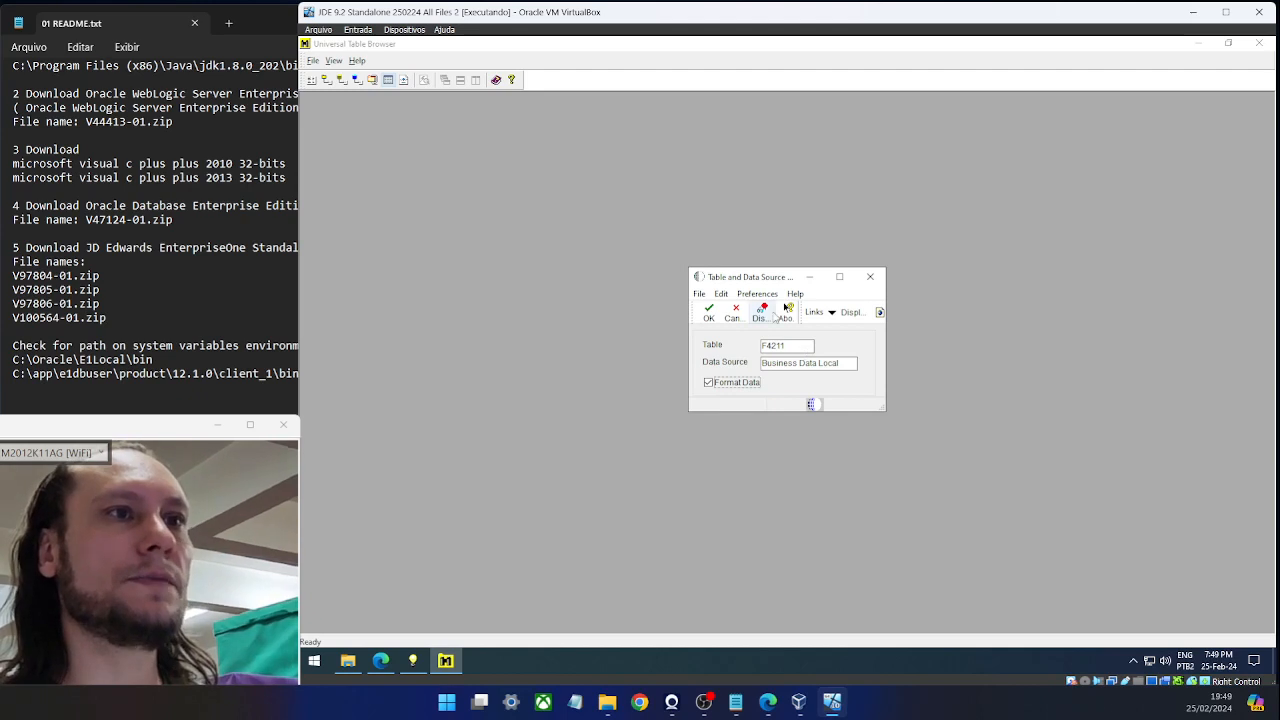
click(709, 312)
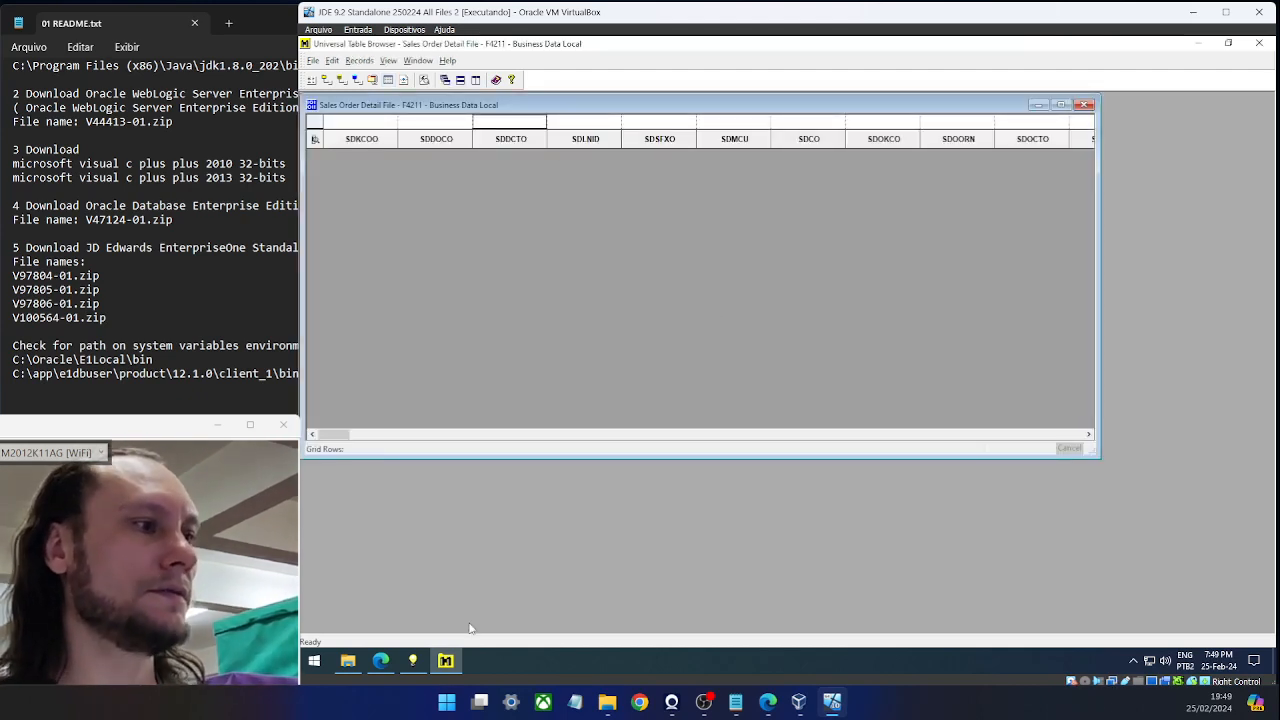
Copy order number 2401 from the browser and paste it into the F4211 order filter.
click(381, 660)
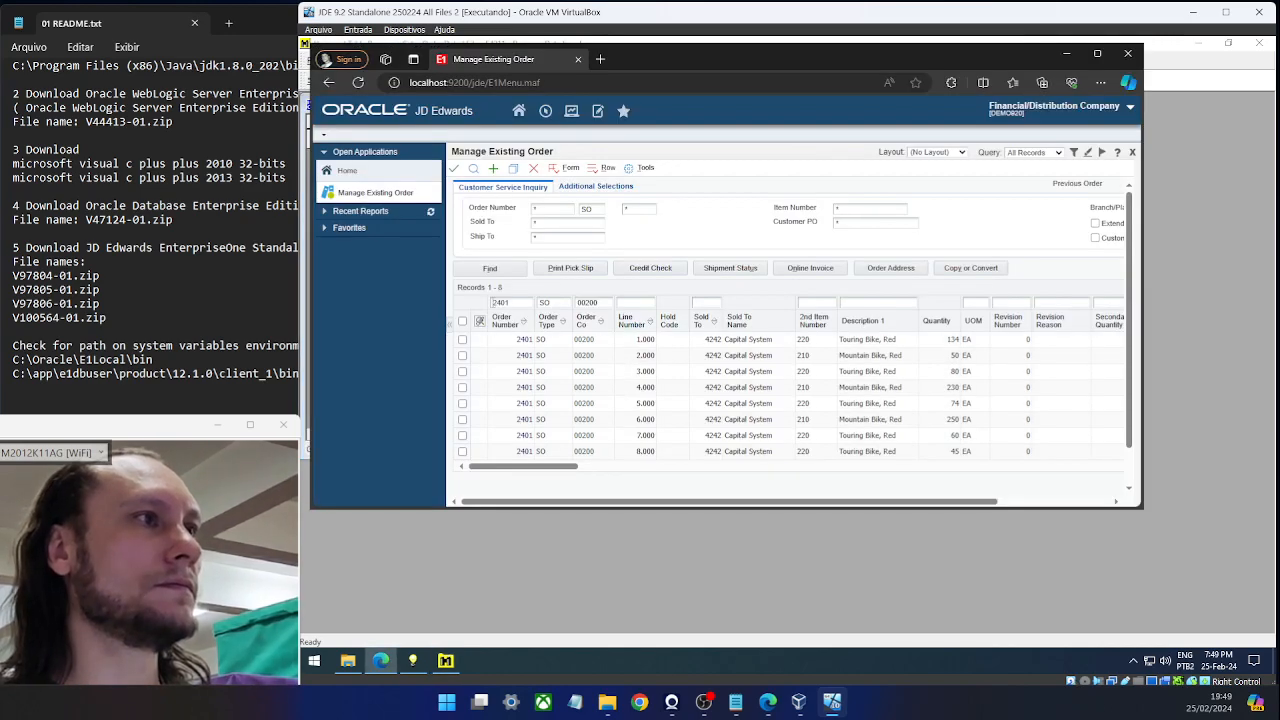
click(500, 302)
key(ctrl+c)
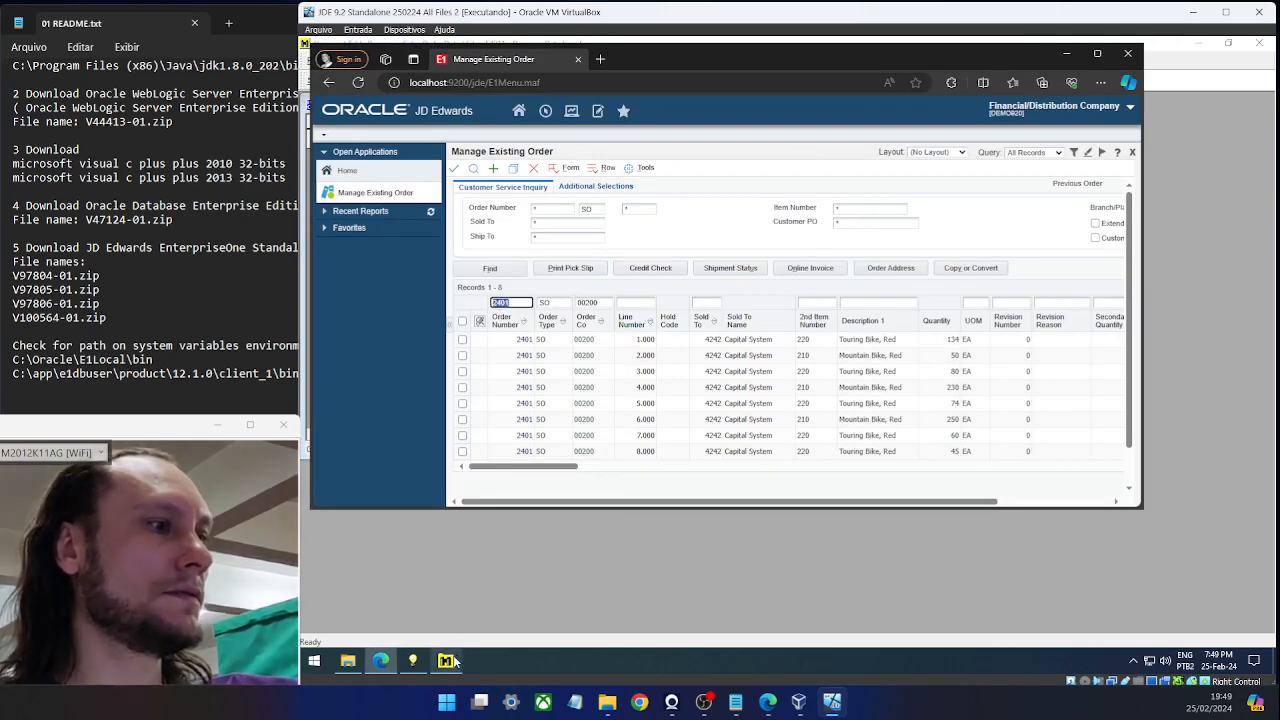
click(445, 660)
key(ctrl+v)
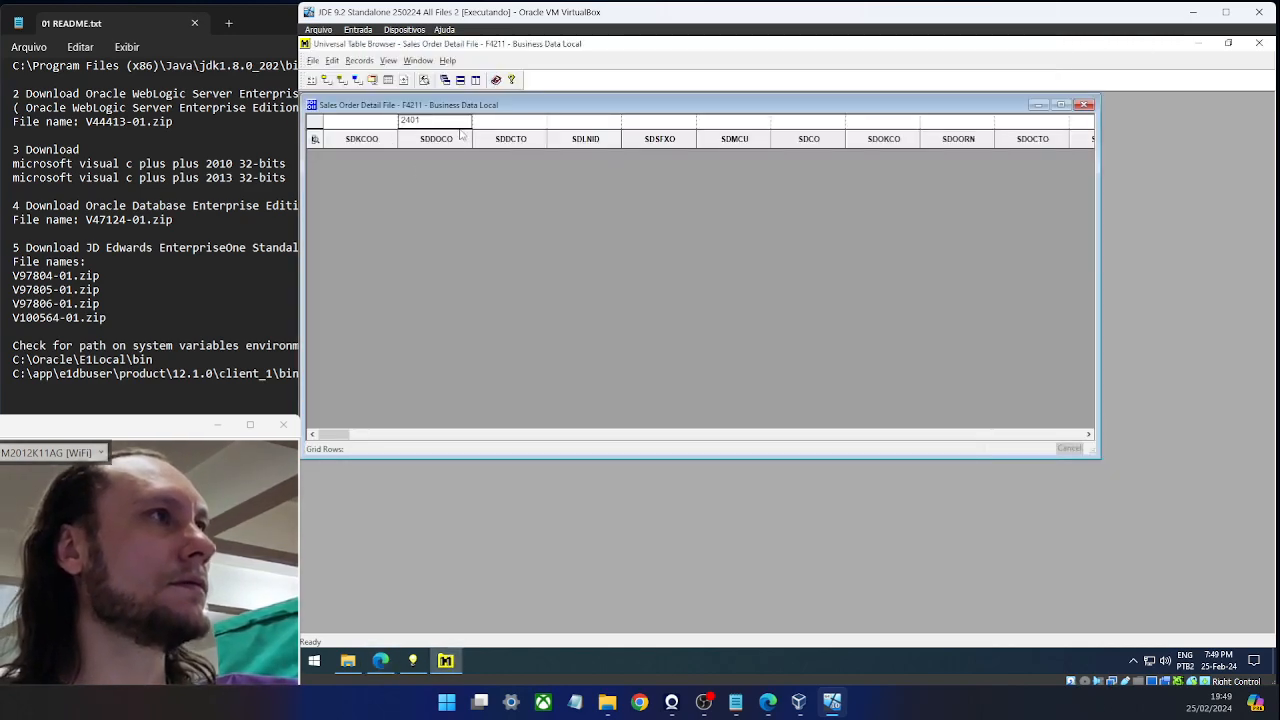
Filter the F4211 grid by order type SO and company 00200 to list order 2401's eight lines.
click(500, 121)
text(SO)
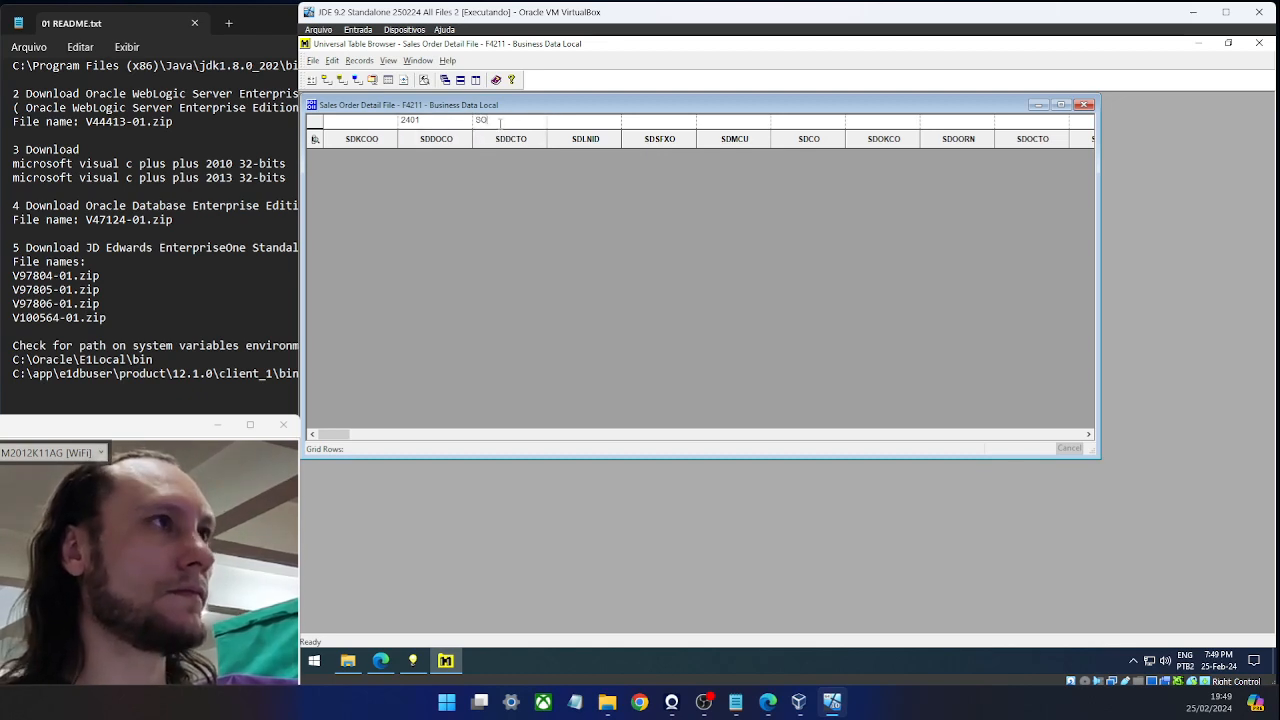
click(368, 121)
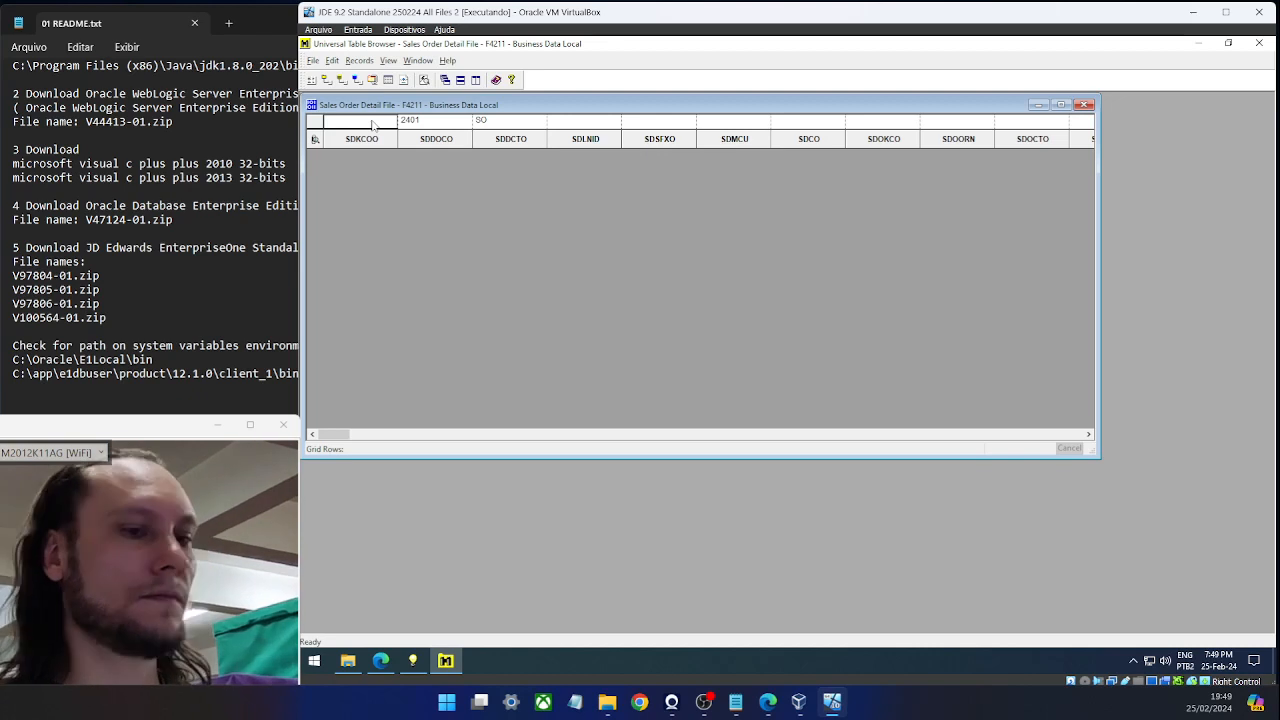
text(0020)
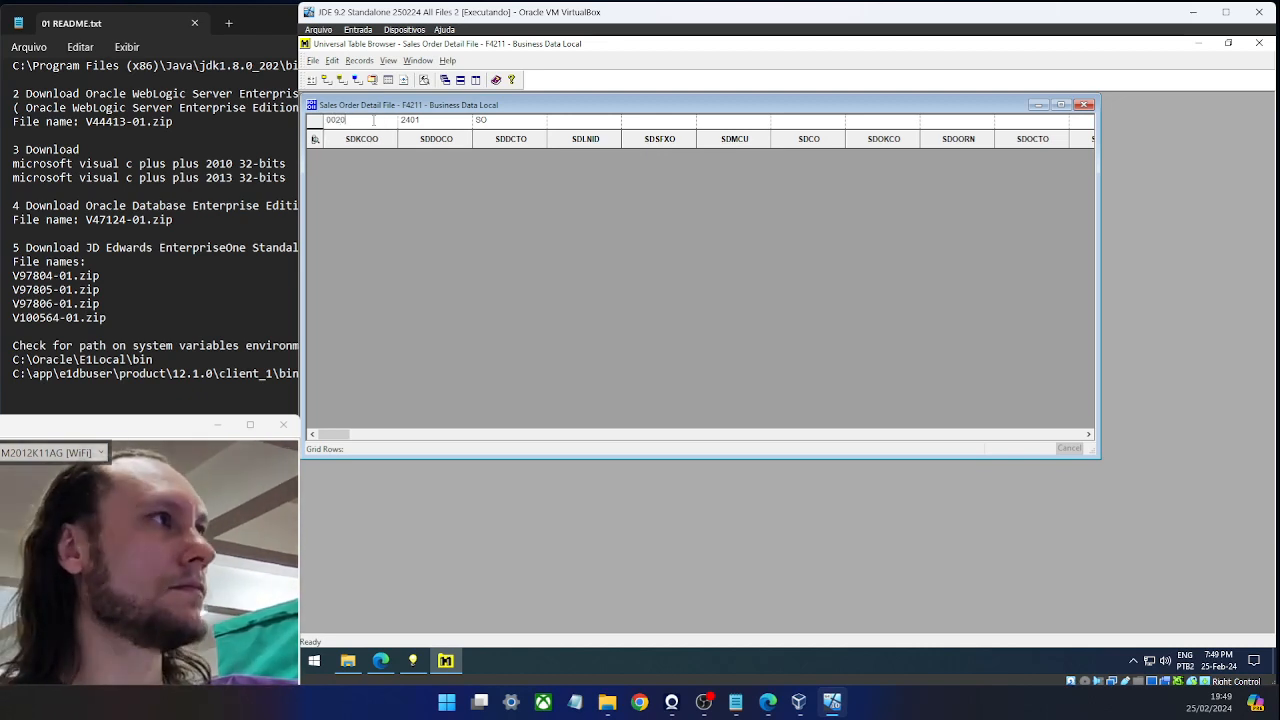
text(0)
key(Return)
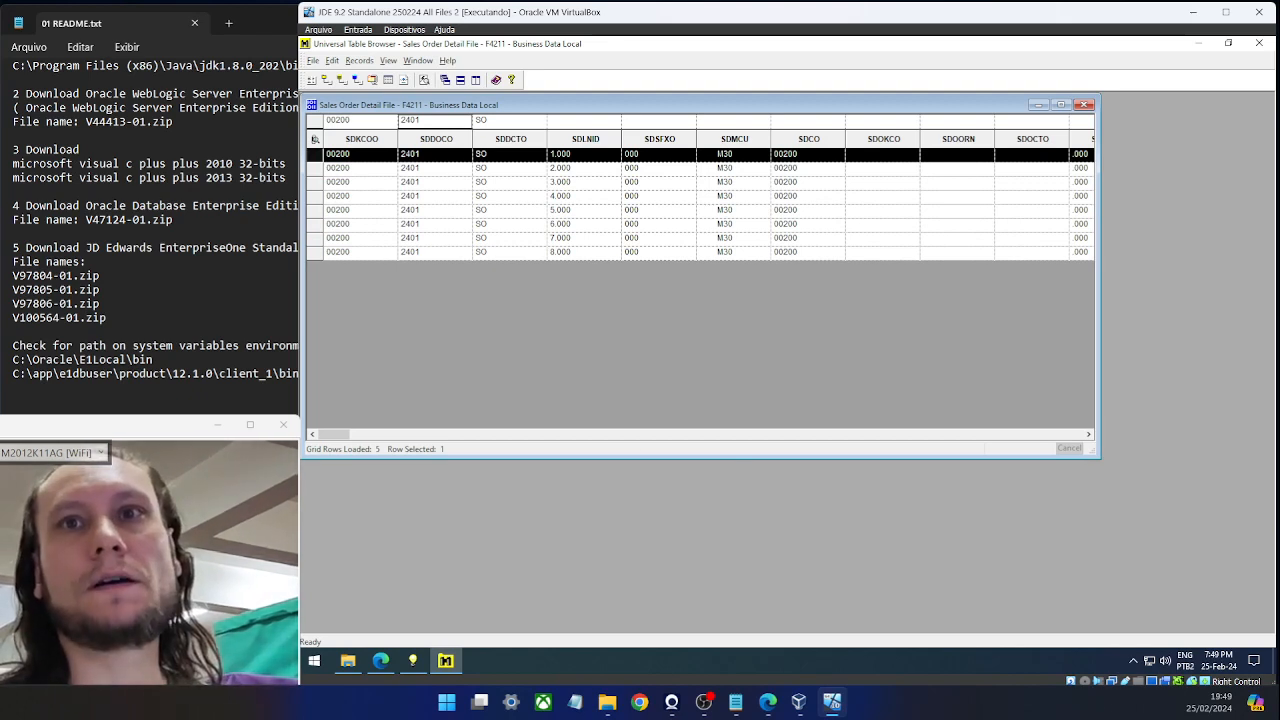
click(736, 702)
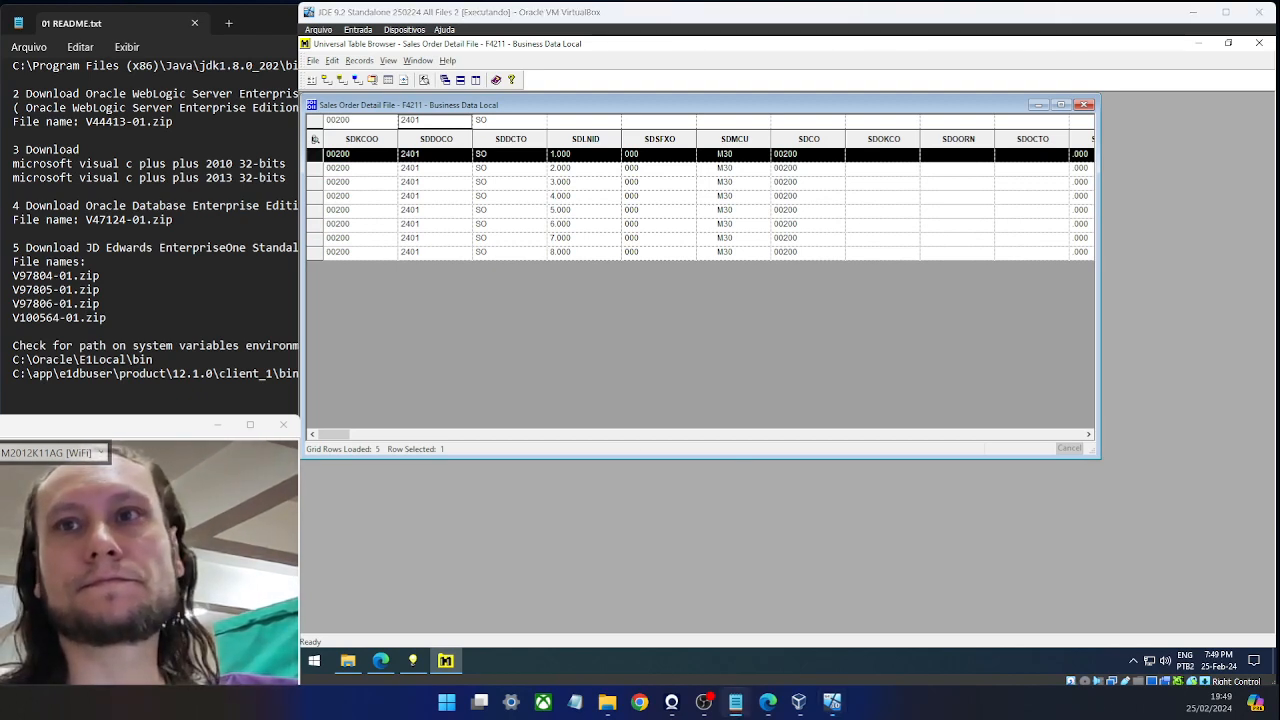